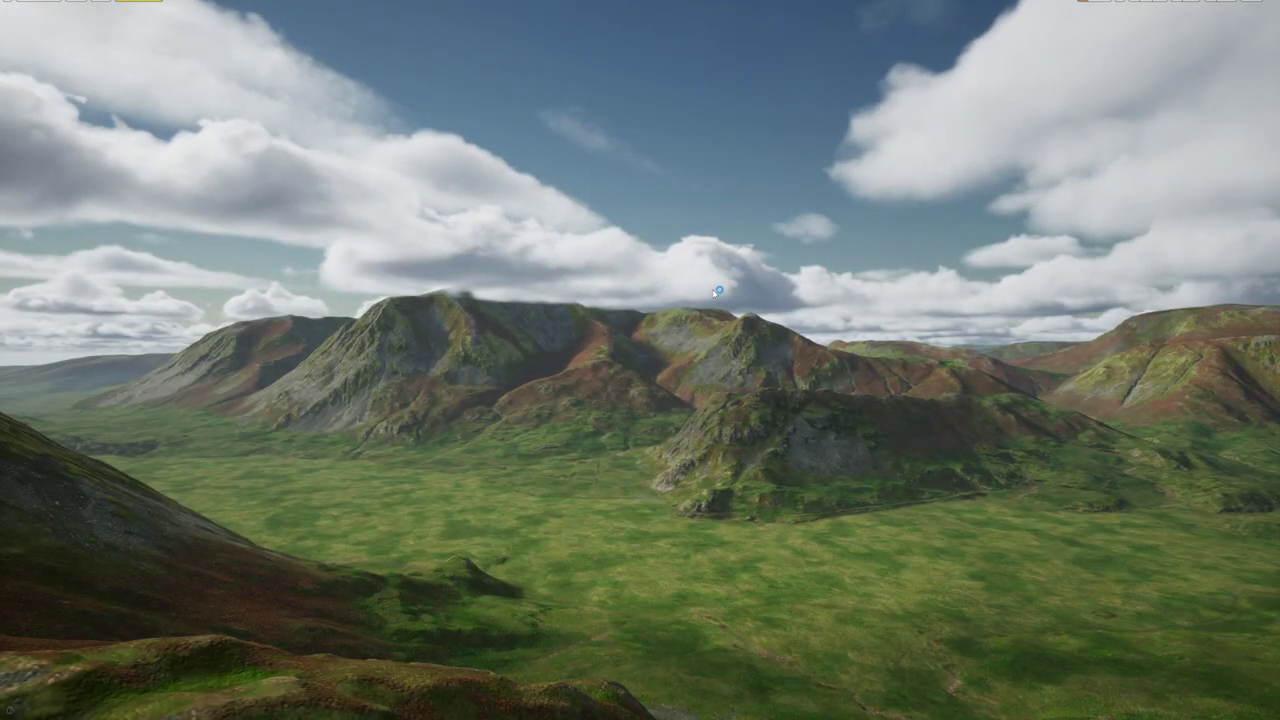
Turn the viewport's Static Meshes display on and back off to compare the landscape with and without them
{"action": "left_click", "coordinate": [102, 1]}
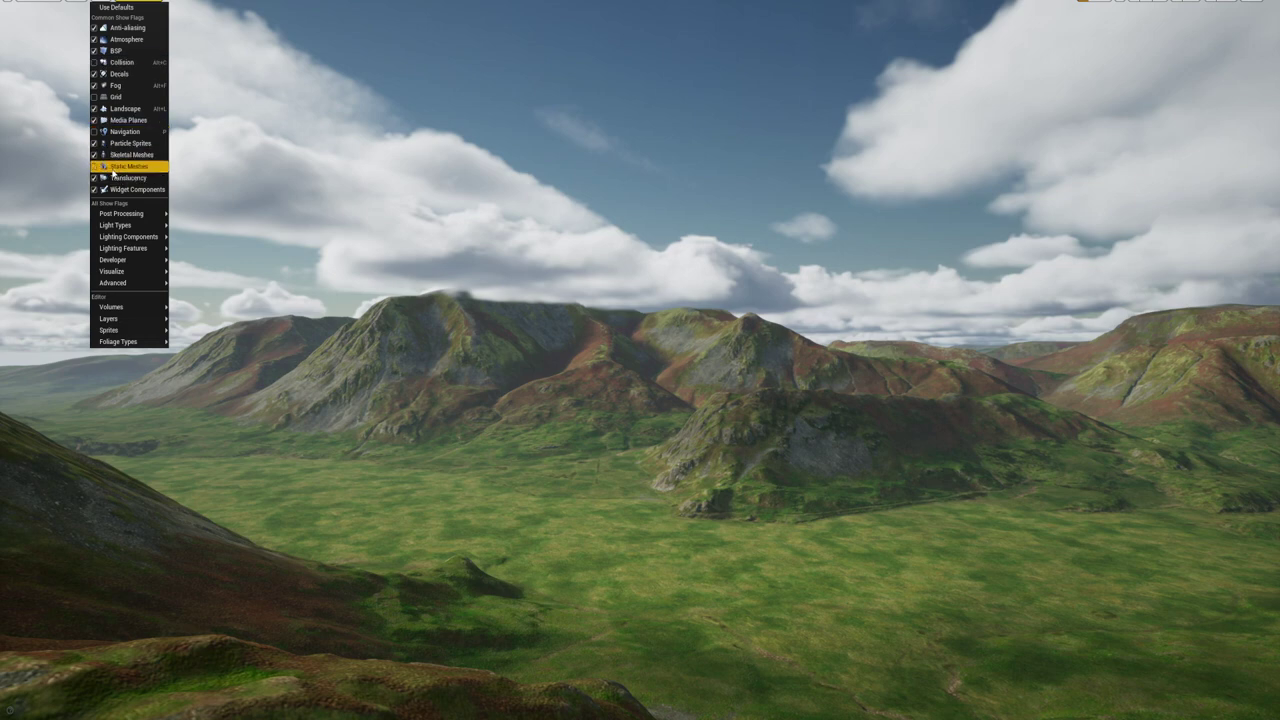
{"action": "left_click", "coordinate": [114, 167]}
{"action": "left_click", "coordinate": [130, 2]}
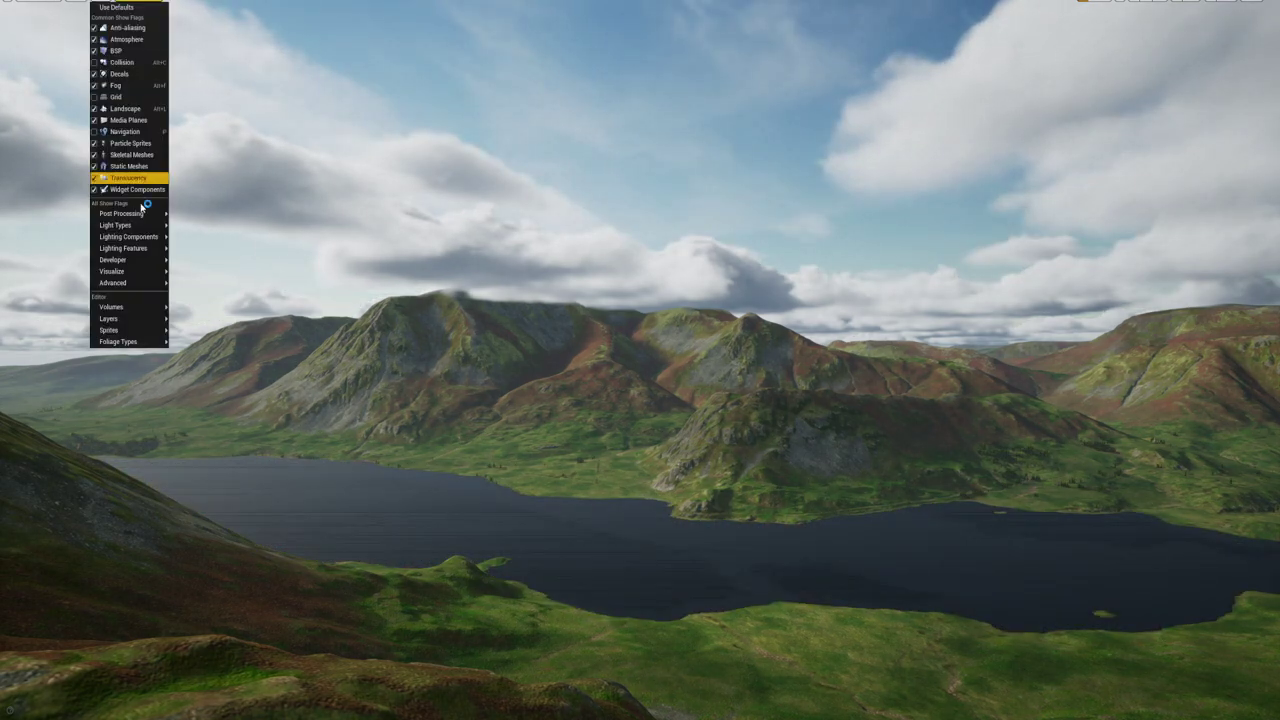
{"action": "left_click", "coordinate": [114, 165]}
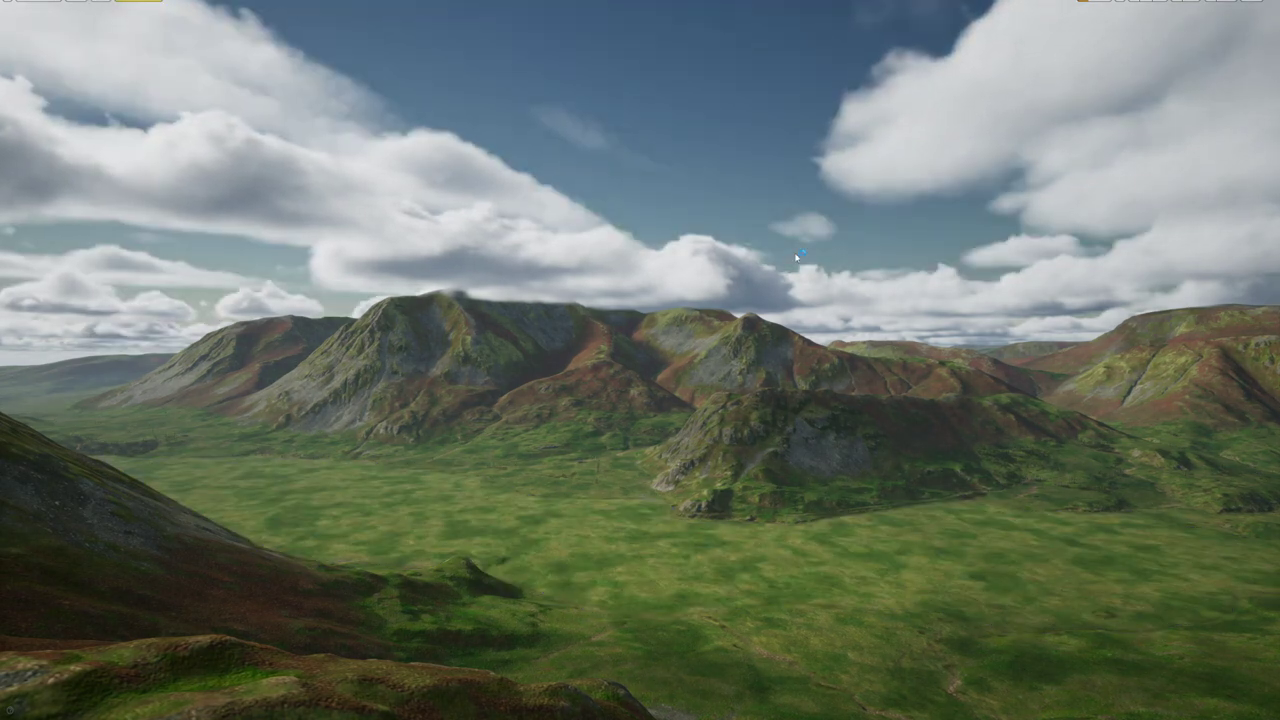
Switch back and forth between the two open editor windows to compare the finished landscape with the work-in-progress one
{"action": "mouse_move", "coordinate": [331, 719]}
{"action": "left_click", "coordinate": [326, 666]}
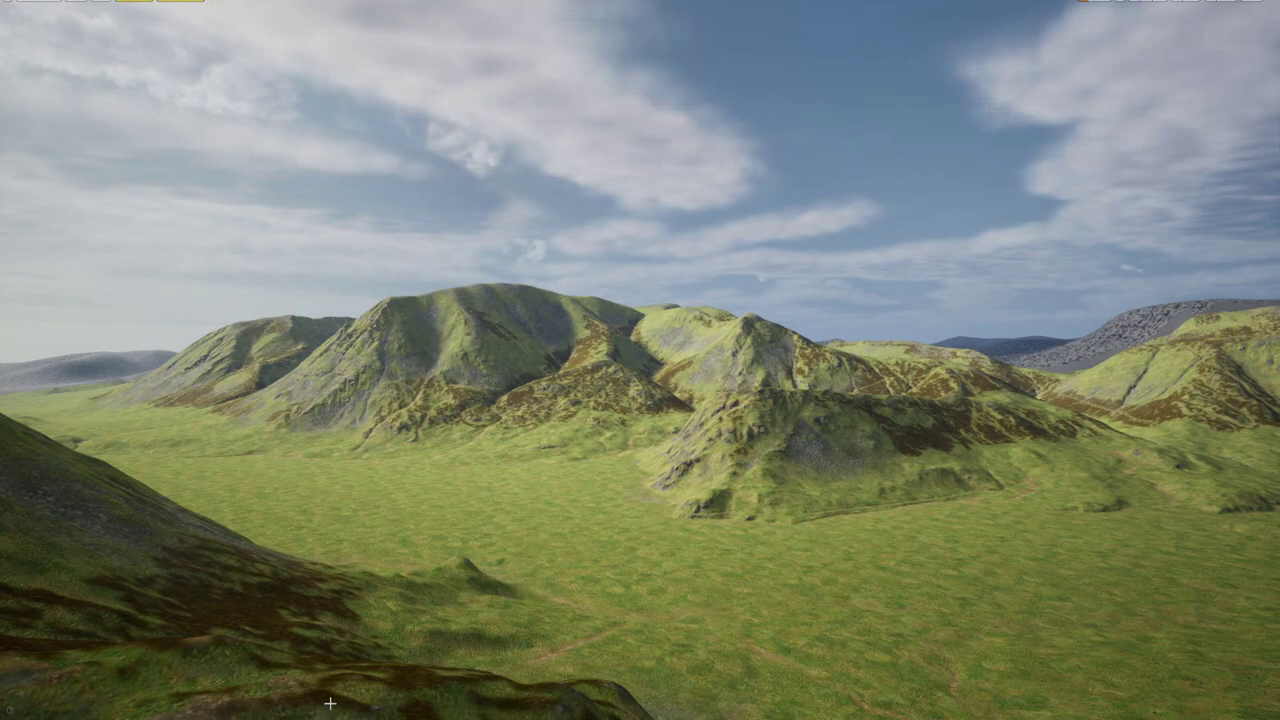
{"action": "mouse_move", "coordinate": [326, 702]}
{"action": "left_click", "coordinate": [380, 675]}
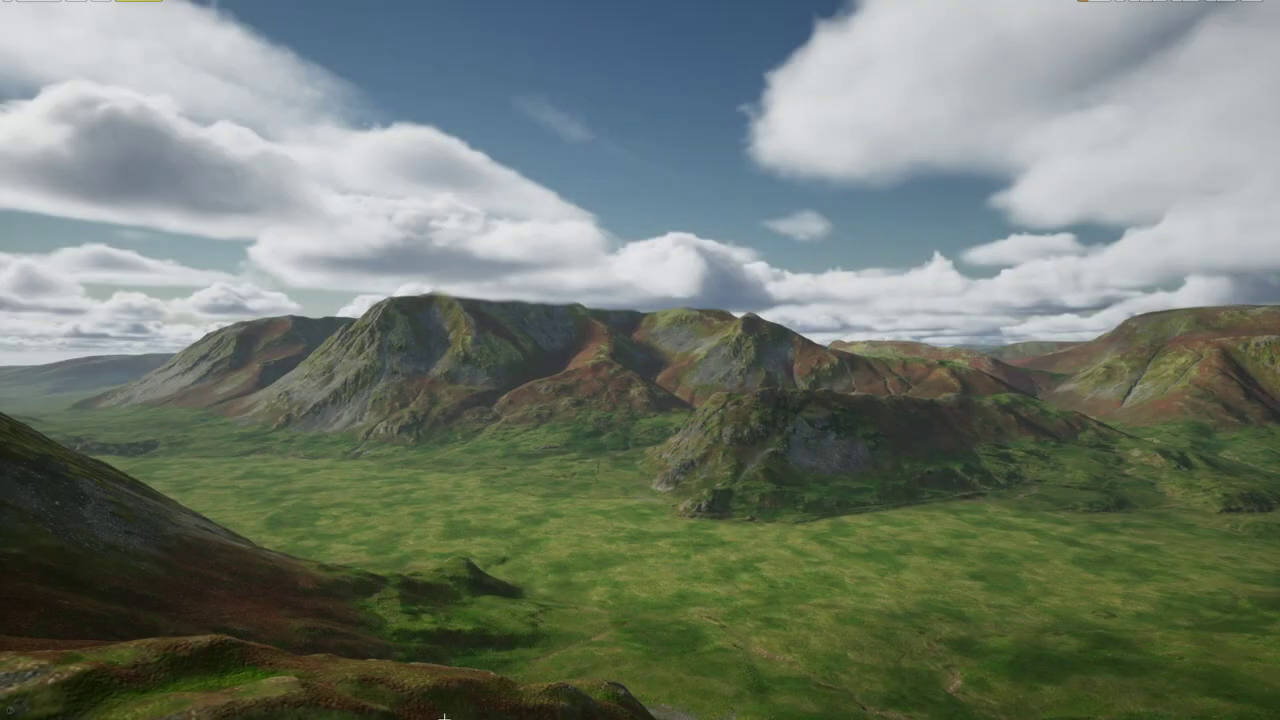
{"action": "mouse_move", "coordinate": [330, 718]}
{"action": "left_click", "coordinate": [278, 673]}
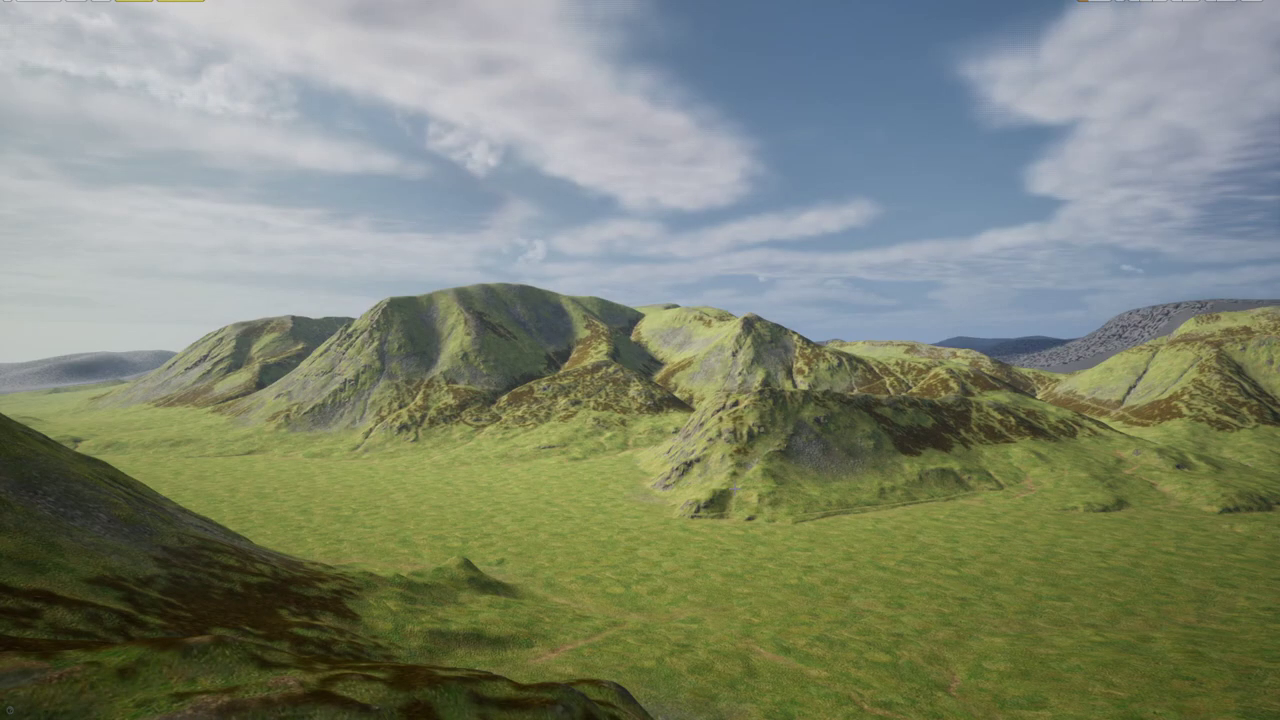
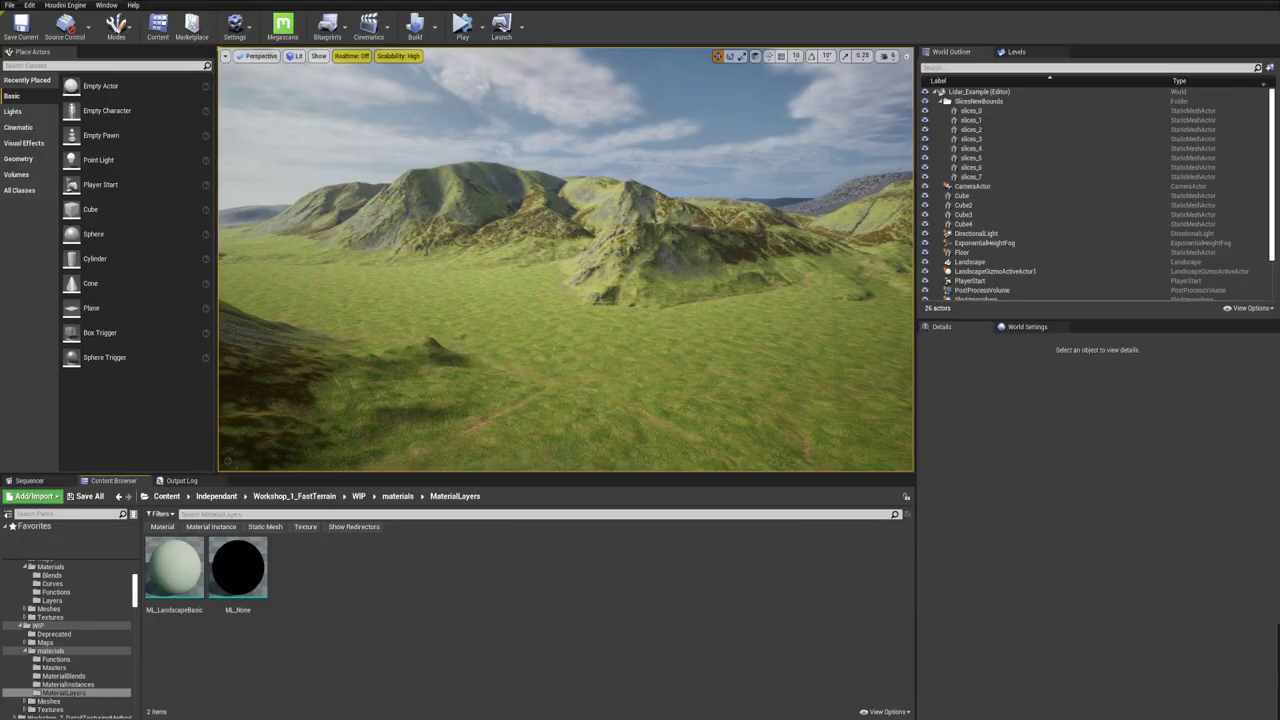
Create a new Material Layer named ML_Colorize in the MaterialLayers folder
{"action": "right_click", "coordinate": [435, 579]}
{"action": "mouse_move", "coordinate": [508, 502]}
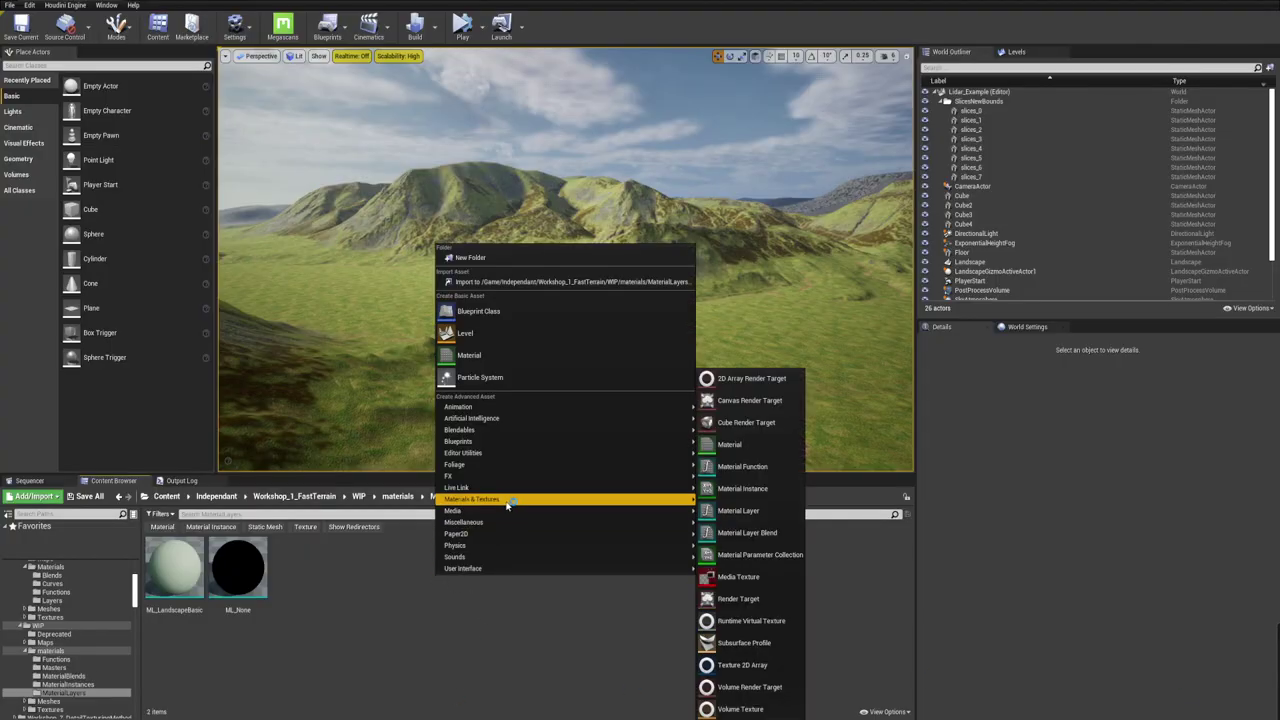
{"action": "left_click", "coordinate": [776, 512]}
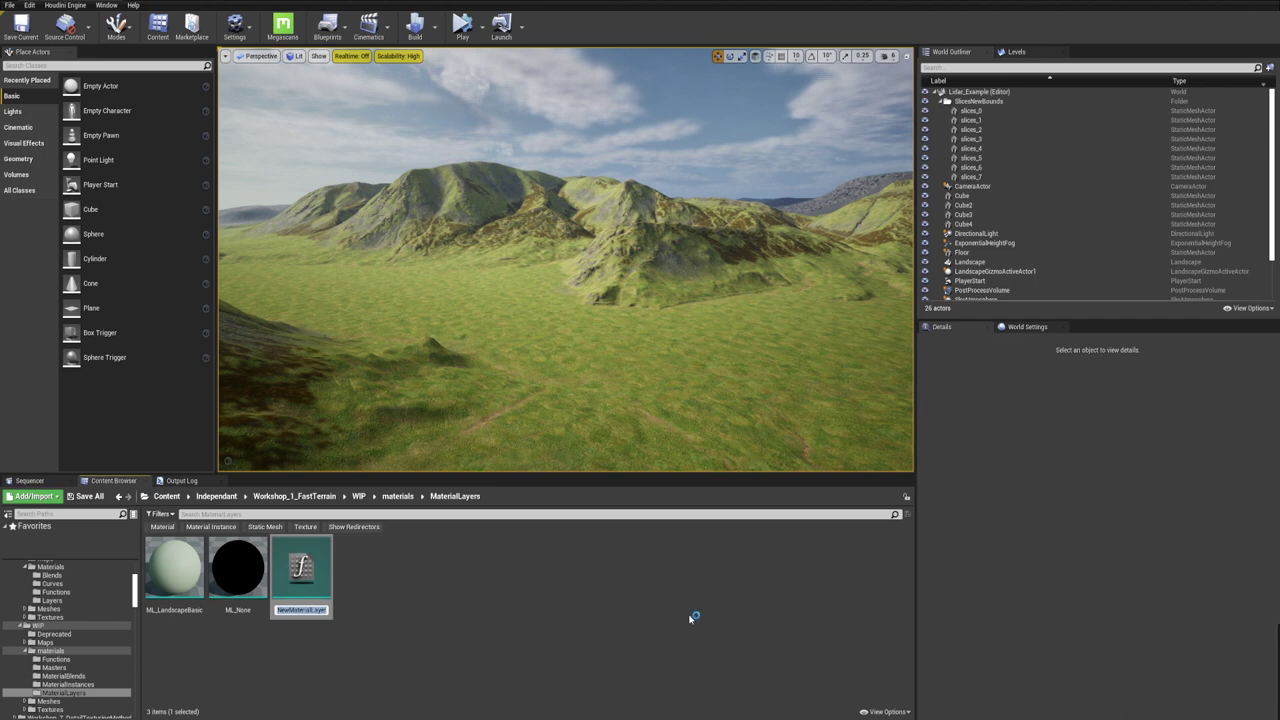
{"action": "type", "text": "ML_Cocolate"}
{"action": "key", "text": "Return"}
{"action": "left_click", "coordinate": [414, 677]}
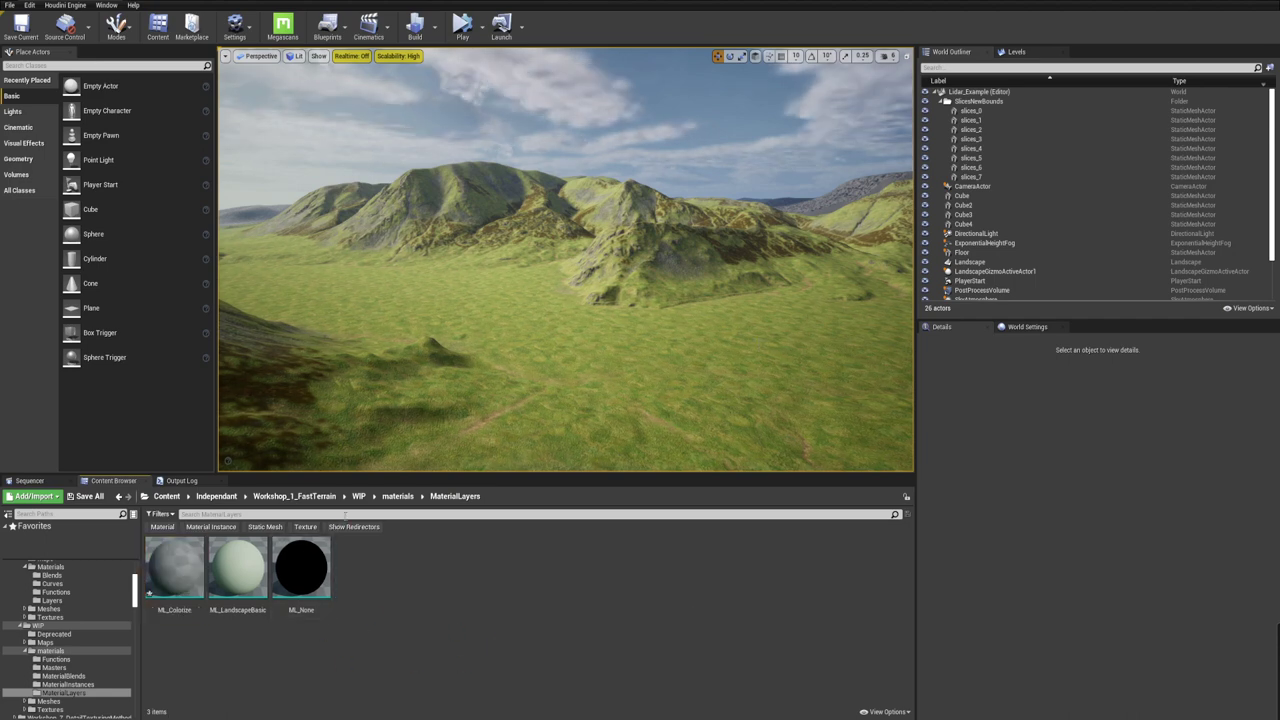
In the MaterialBlends folder, create a Material Layer Blend named MLB_PerLayerTint
{"action": "left_click", "coordinate": [408, 499]}
{"action": "left_click", "coordinate": [322, 592]}
{"action": "double_click", "coordinate": [322, 593]}
{"action": "right_click", "coordinate": [584, 607]}
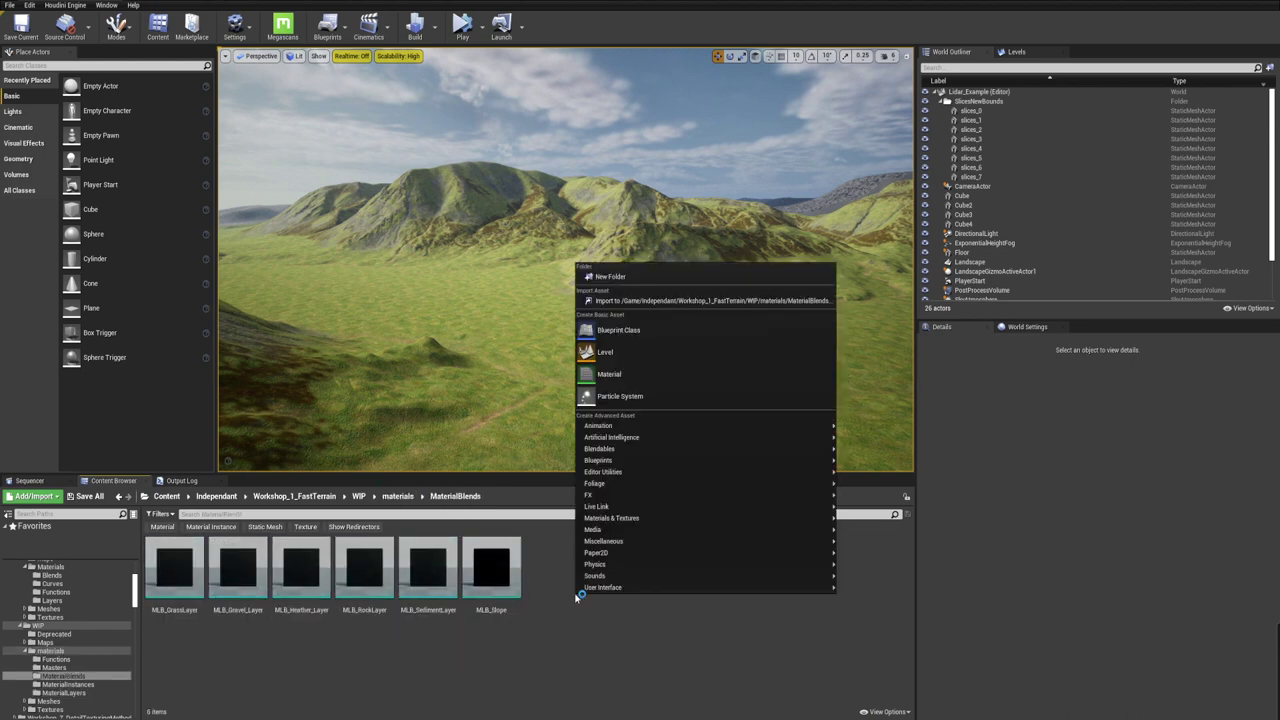
{"action": "mouse_move", "coordinate": [650, 518]}
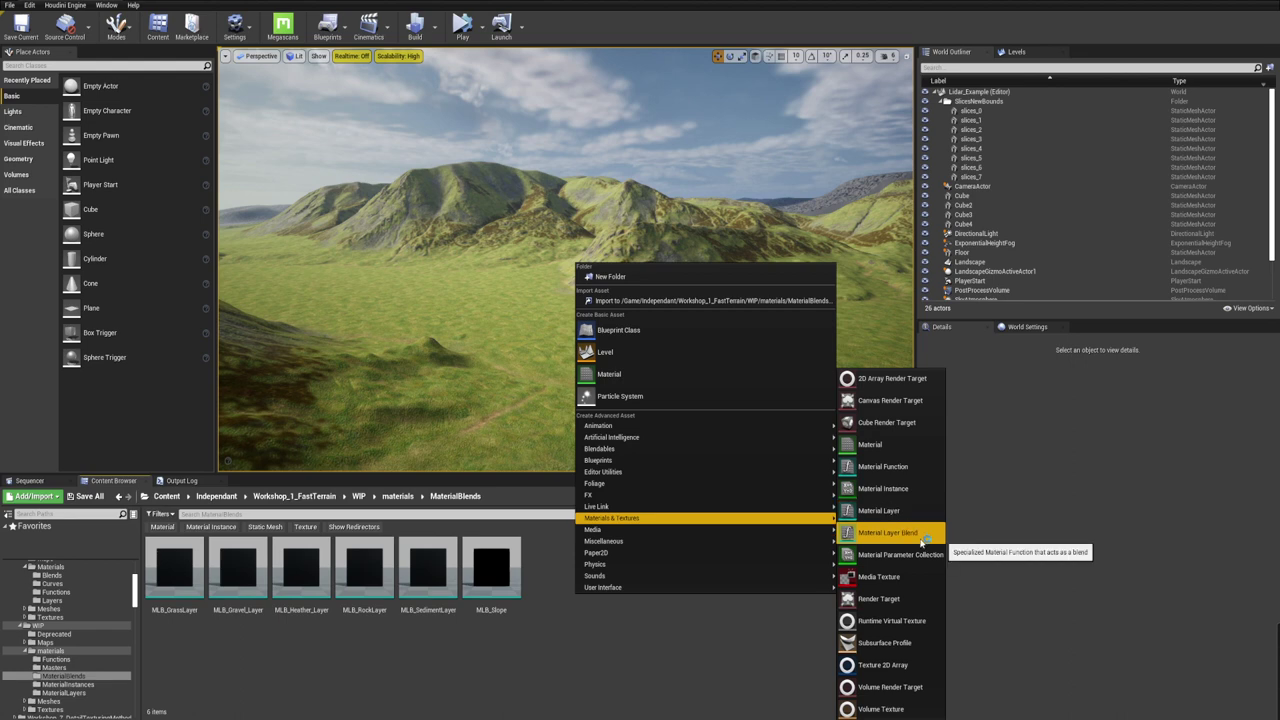
{"action": "left_click", "coordinate": [930, 511]}
{"action": "type", "text": "MLB_PerLayerT"}
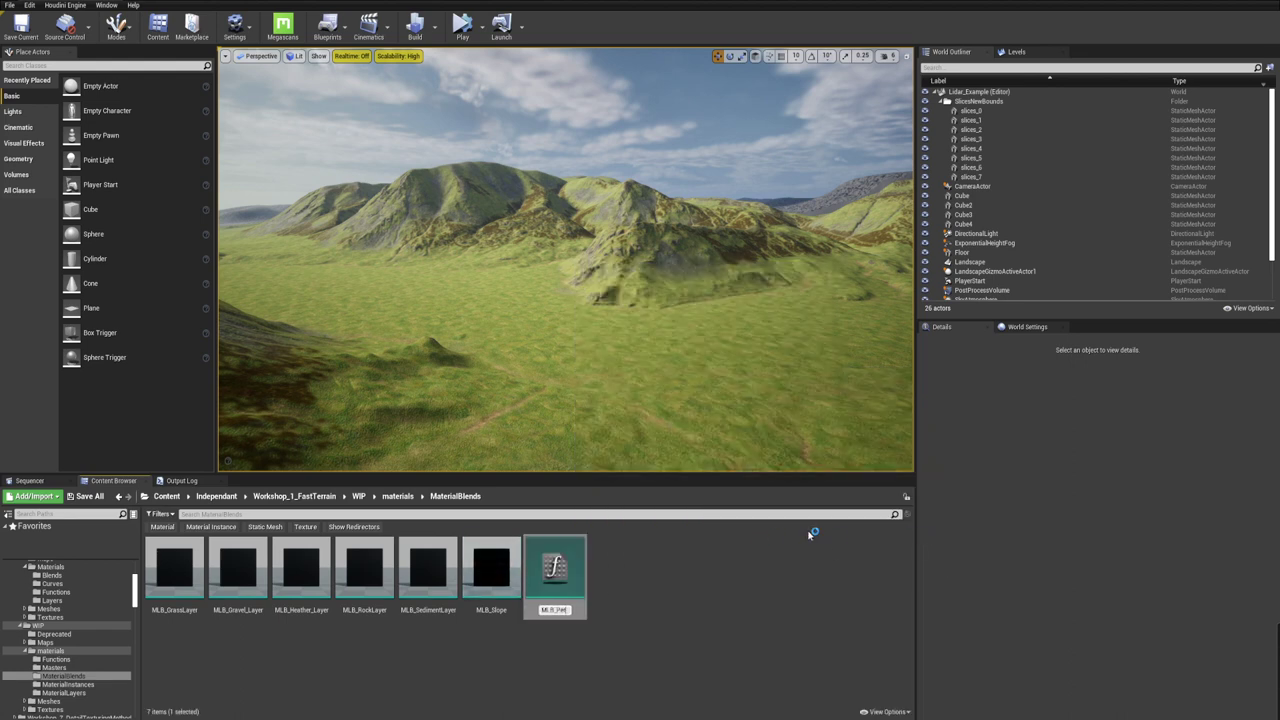
{"action": "type", "text": "int"}
{"action": "key", "text": "Return"}
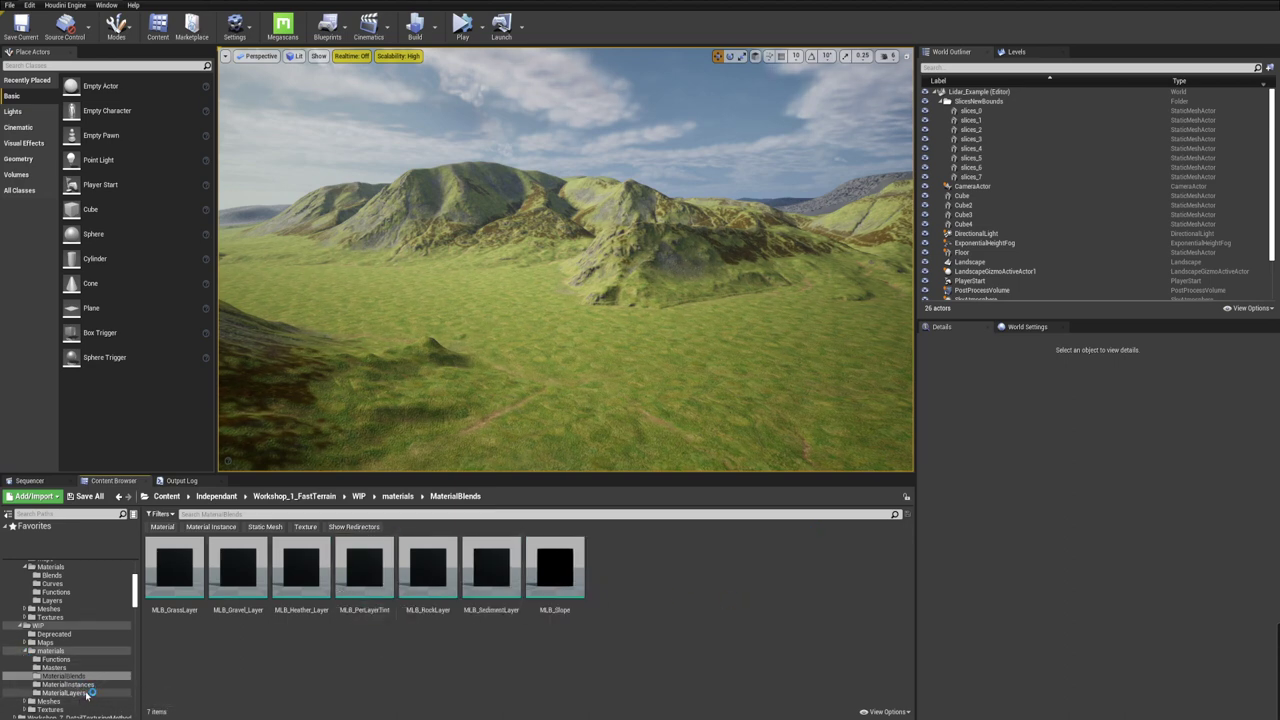
Open the ML_Colorize layer and spread its input, SetMaterialAttributes and output nodes apart in the graph
{"action": "left_click", "coordinate": [68, 692]}
{"action": "double_click", "coordinate": [195, 590]}
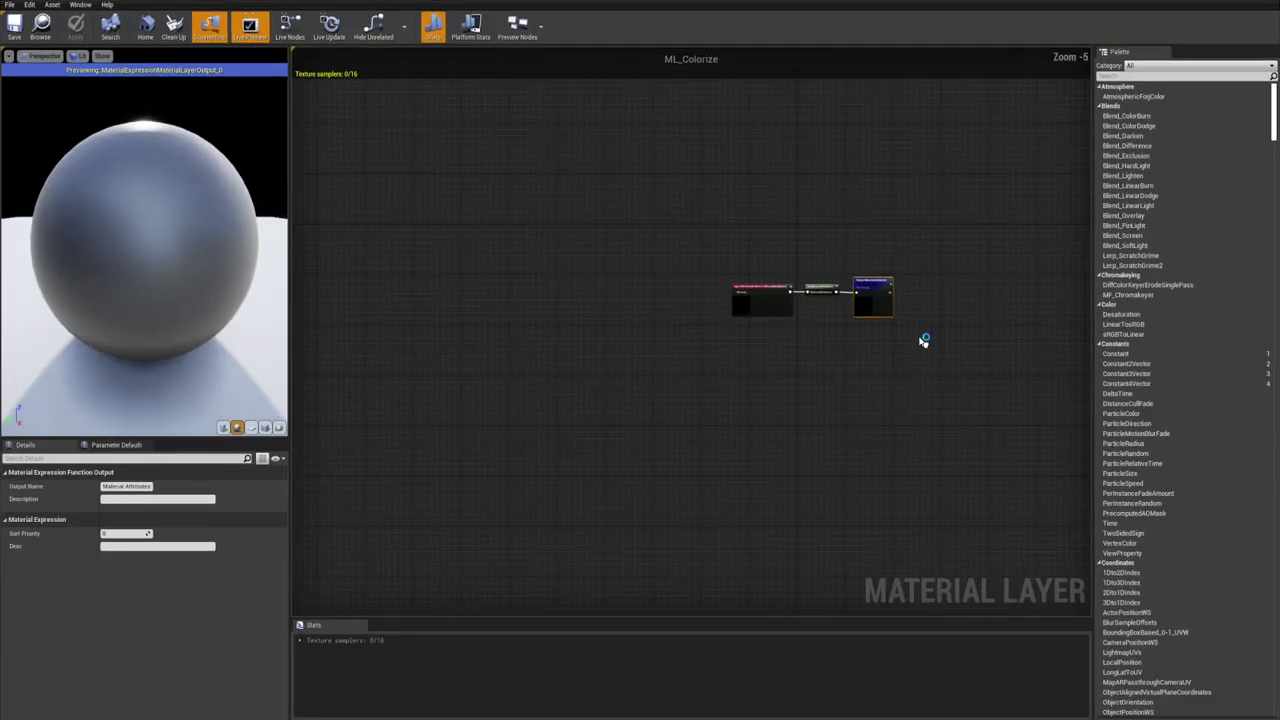
{"action": "left_click_drag", "start_coordinate": [795, 280], "coordinate": [407, 263]}
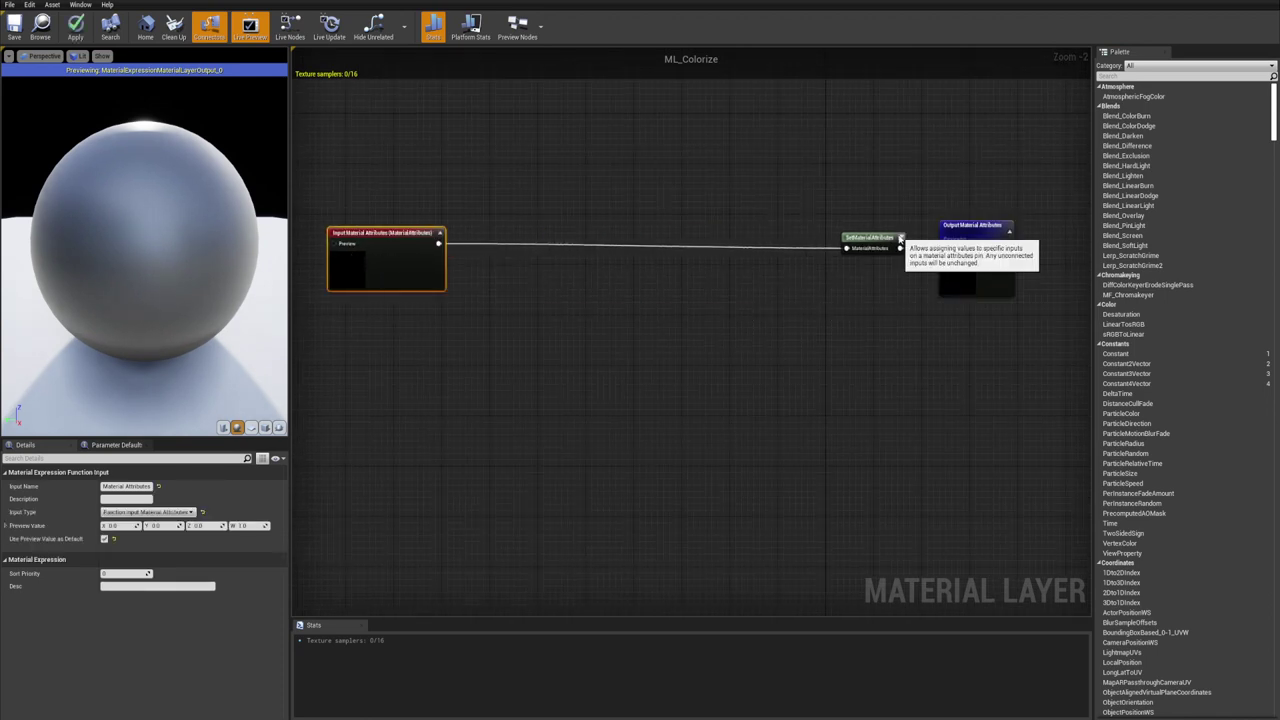
{"action": "left_click_drag", "start_coordinate": [898, 238], "coordinate": [768, 237]}
{"action": "scroll", "coordinate": [563, 328], "scroll_direction": "down", "scroll_amount": 2}
{"action": "right_click_drag", "start_coordinate": [563, 328], "coordinate": [848, 298]}
{"action": "left_click_drag", "start_coordinate": [754, 260], "coordinate": [584, 254]}
{"action": "right_click_drag", "start_coordinate": [584, 254], "coordinate": [580, 267]}
{"action": "scroll", "coordinate": [572, 279], "scroll_direction": "down", "scroll_amount": 2}
{"action": "left_click", "coordinate": [717, 294]}
{"action": "scroll", "coordinate": [577, 261], "scroll_direction": "up", "scroll_amount": 2}
{"action": "left_click_drag", "start_coordinate": [540, 277], "coordinate": [524, 281]}
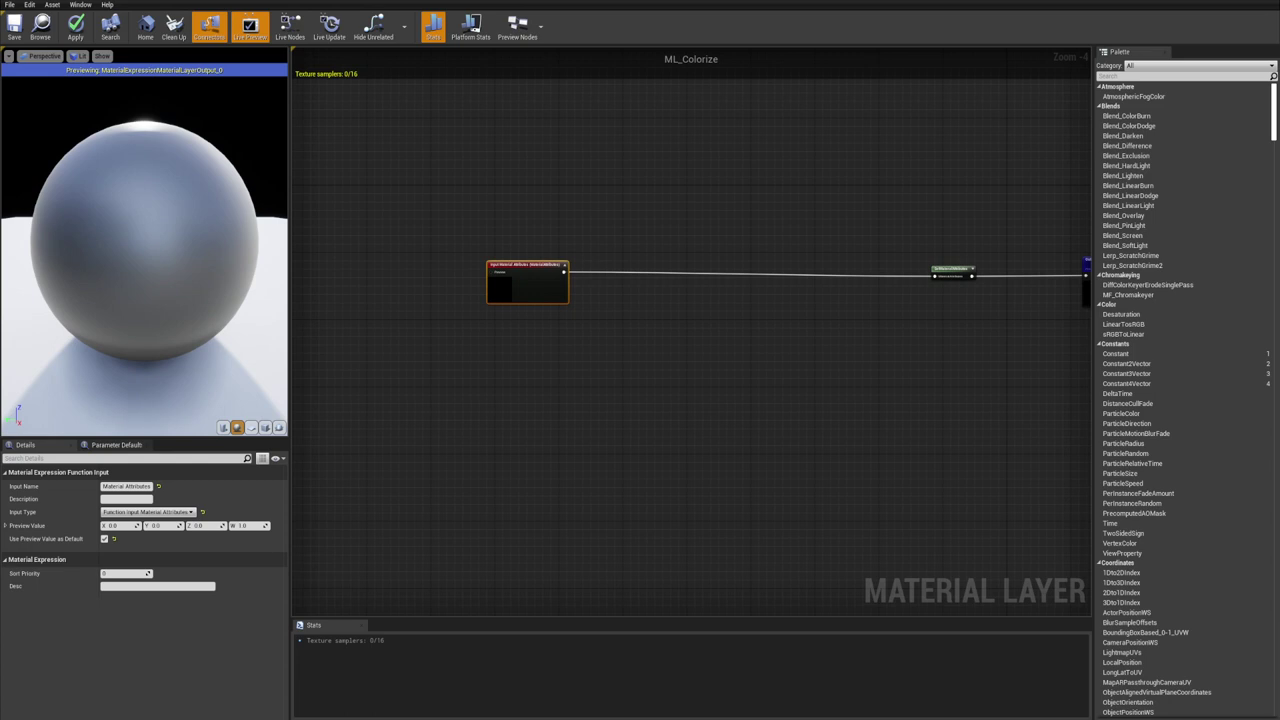
Move the Input Material Attributes node farther from SetMaterialAttributes to widen the working space between them
{"action": "left_click", "coordinate": [569, 468]}
{"action": "right_click_drag", "start_coordinate": [754, 357], "coordinate": [686, 313]}
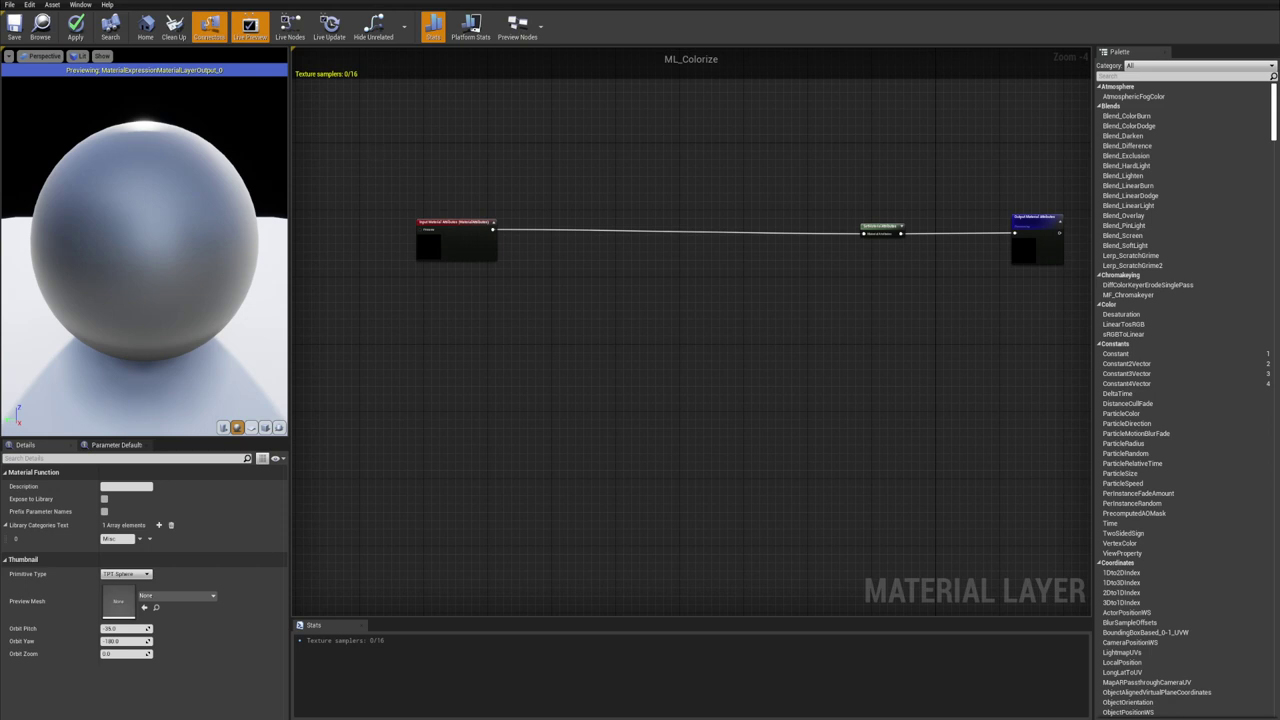
{"action": "right_click_drag", "start_coordinate": [656, 361], "coordinate": [647, 389]}
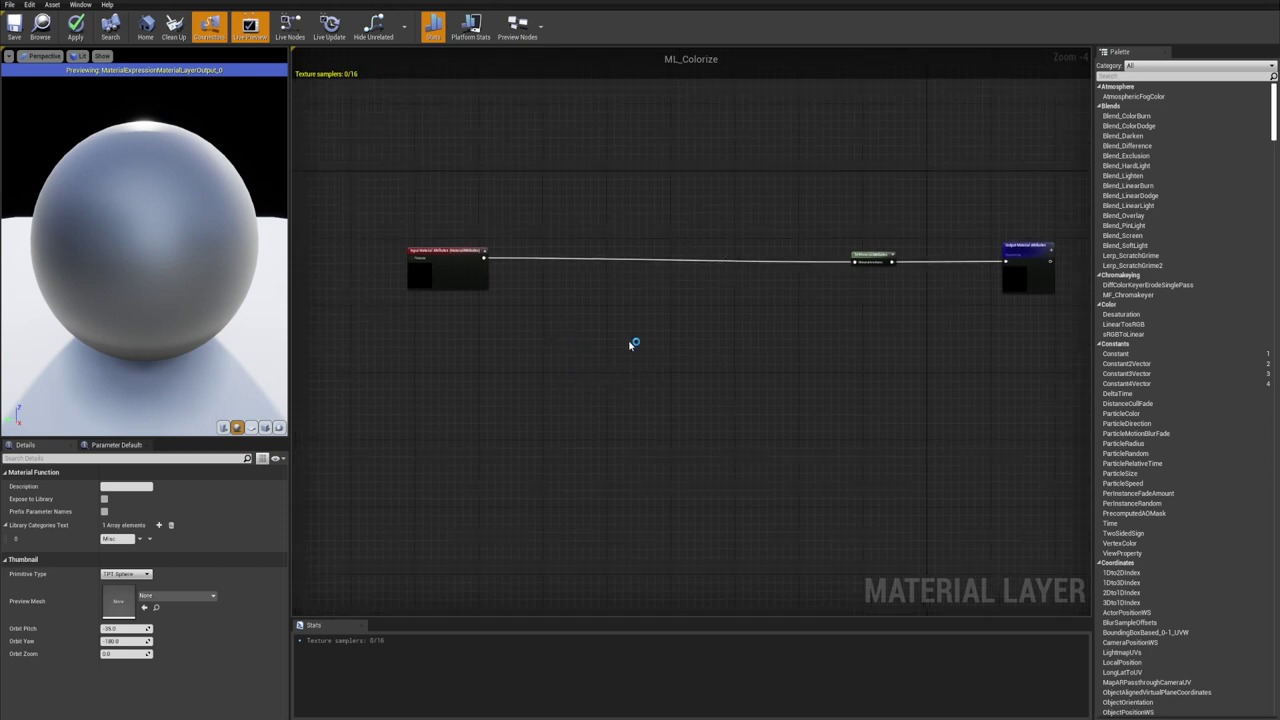
{"action": "scroll", "coordinate": [556, 328], "scroll_direction": "up", "scroll_amount": 1}
{"action": "left_click", "coordinate": [434, 300]}
{"action": "scroll", "coordinate": [560, 310], "scroll_direction": "down", "scroll_amount": 1}
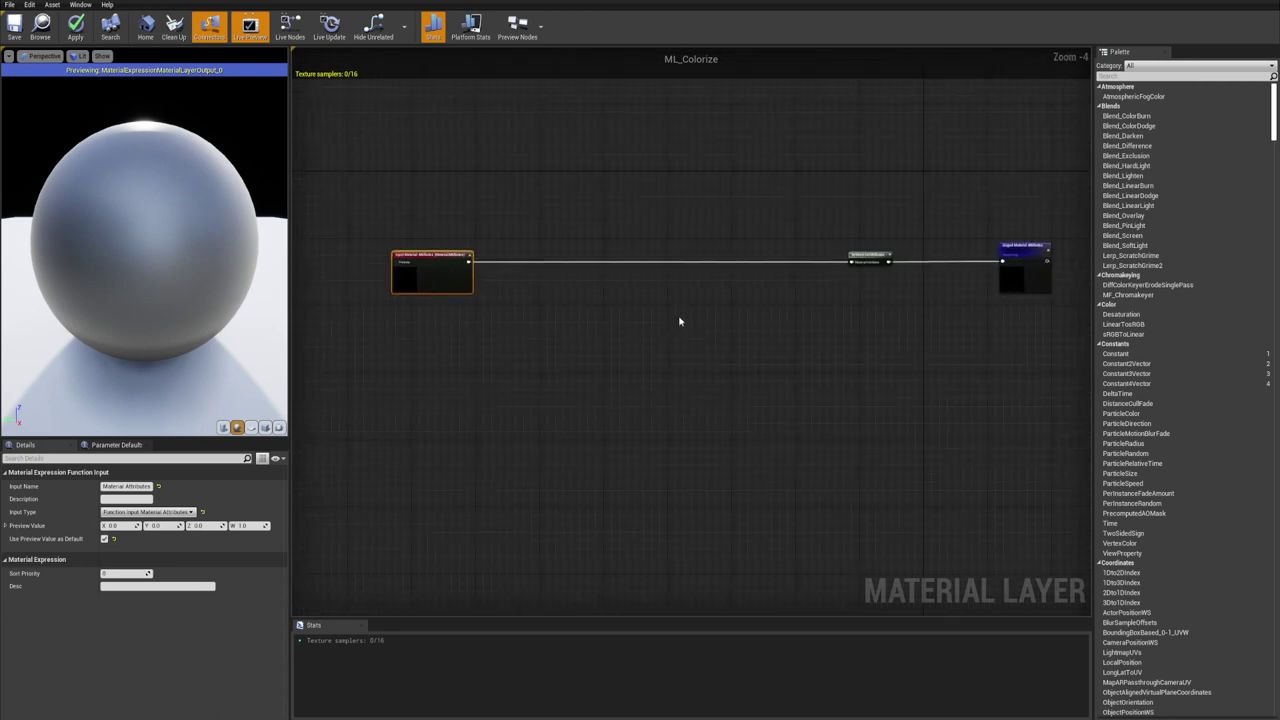
{"action": "right_click_drag", "start_coordinate": [626, 315], "coordinate": [693, 302]}
{"action": "left_click_drag", "start_coordinate": [516, 271], "coordinate": [434, 265]}
{"action": "right_click_drag", "start_coordinate": [713, 334], "coordinate": [660, 346]}
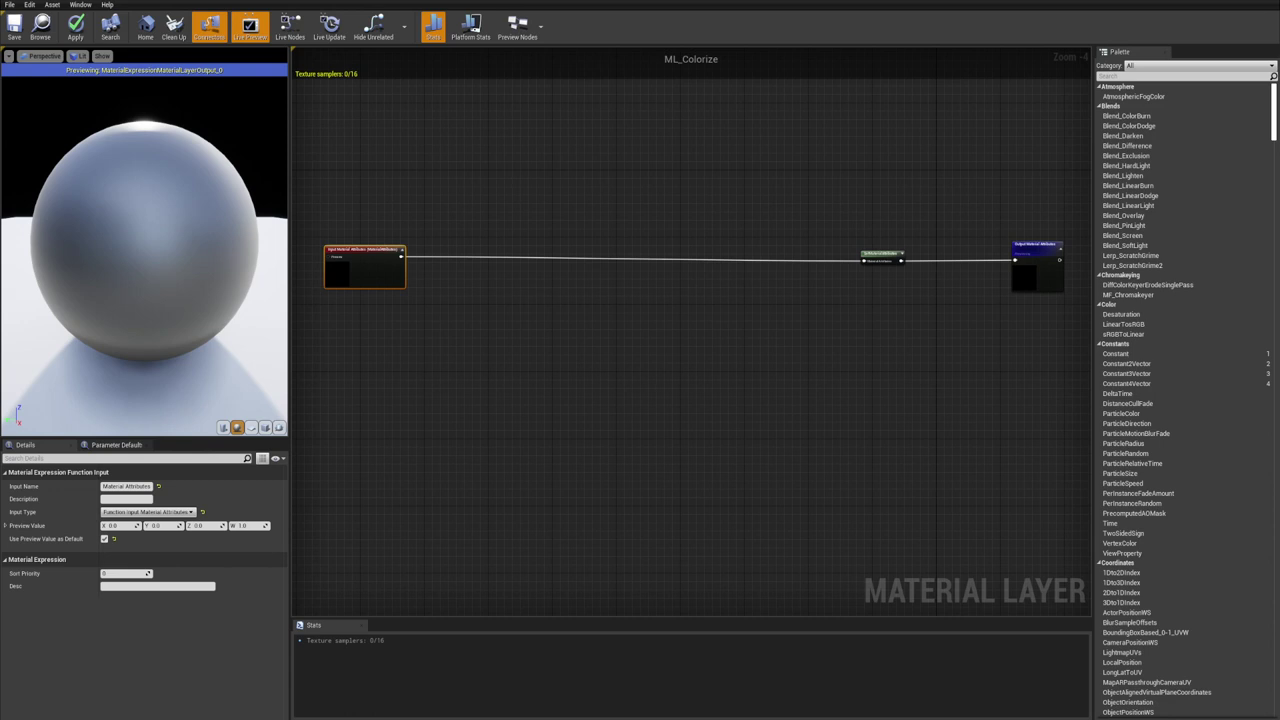
Add a comment box titled "Curve Asset" just below the SetMaterialAttributes node and make it taller
{"action": "right_click_drag", "start_coordinate": [774, 307], "coordinate": [714, 303]}
{"action": "left_click", "coordinate": [694, 304]}
{"action": "key", "text": "c"}
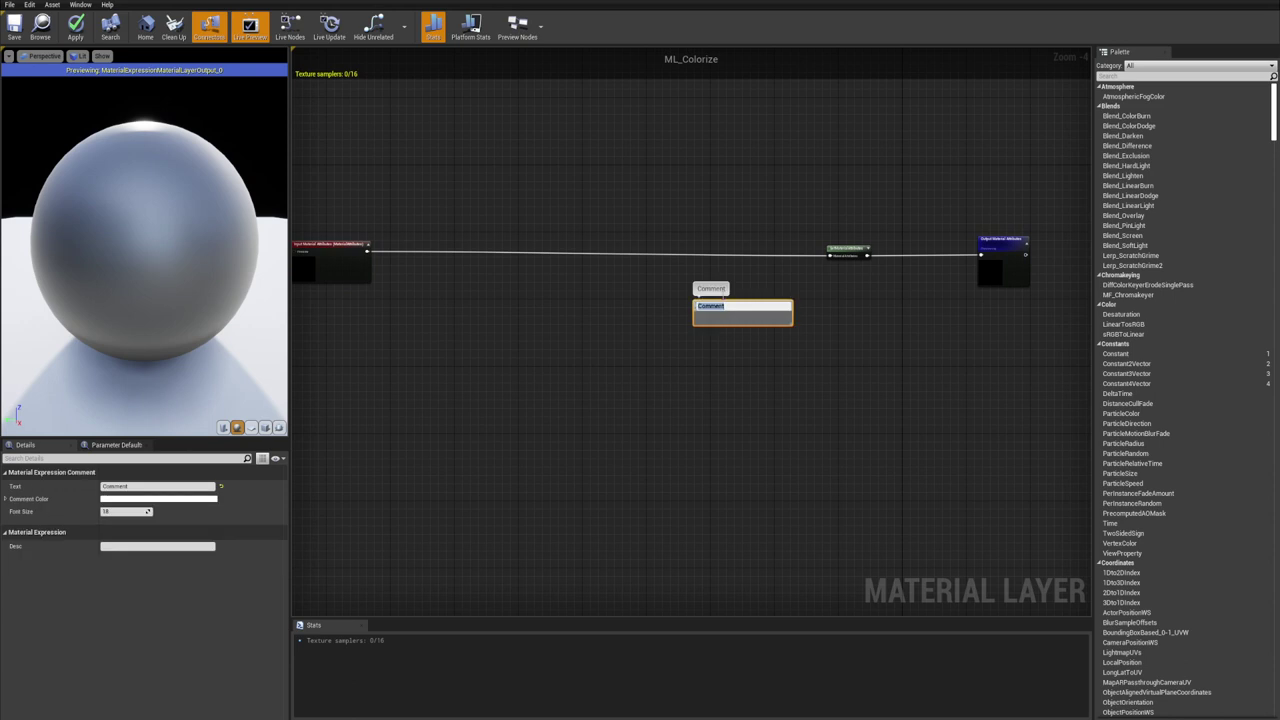
{"action": "type", "text": "Curve Asset"}
{"action": "key", "text": "Return"}
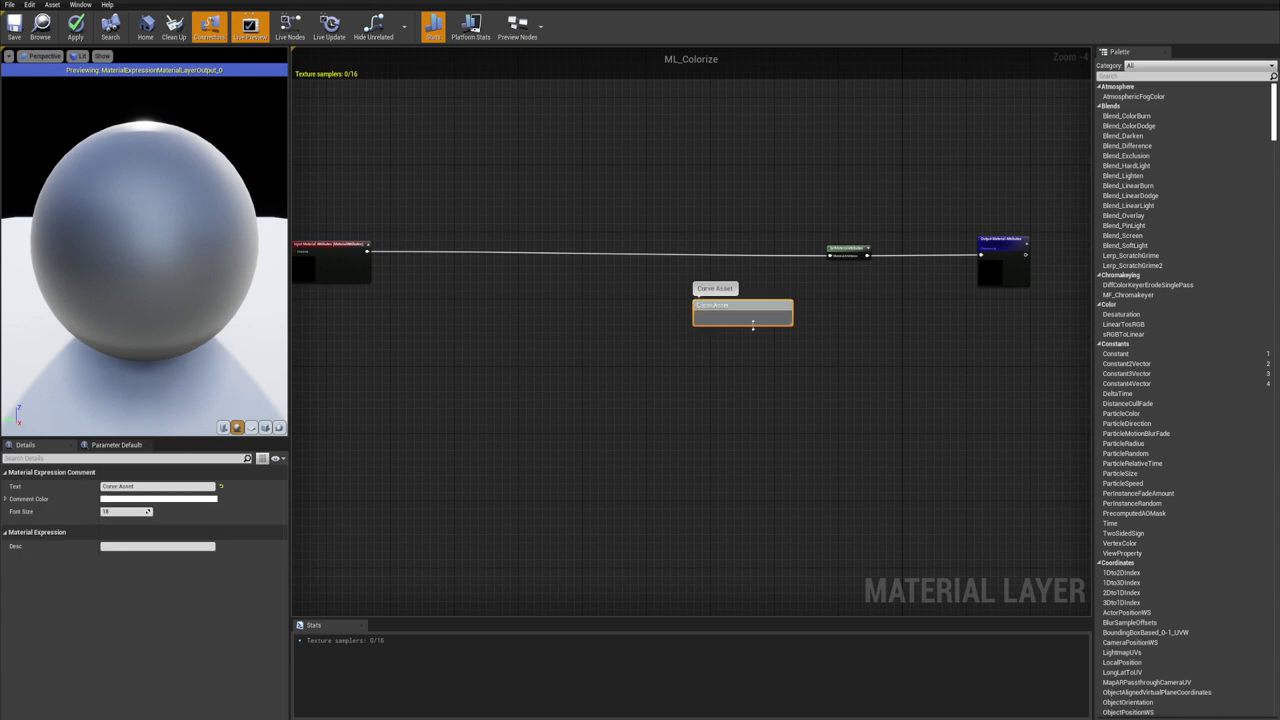
{"action": "left_click", "coordinate": [765, 378]}
{"action": "left_click_drag", "start_coordinate": [752, 304], "coordinate": [809, 351]}
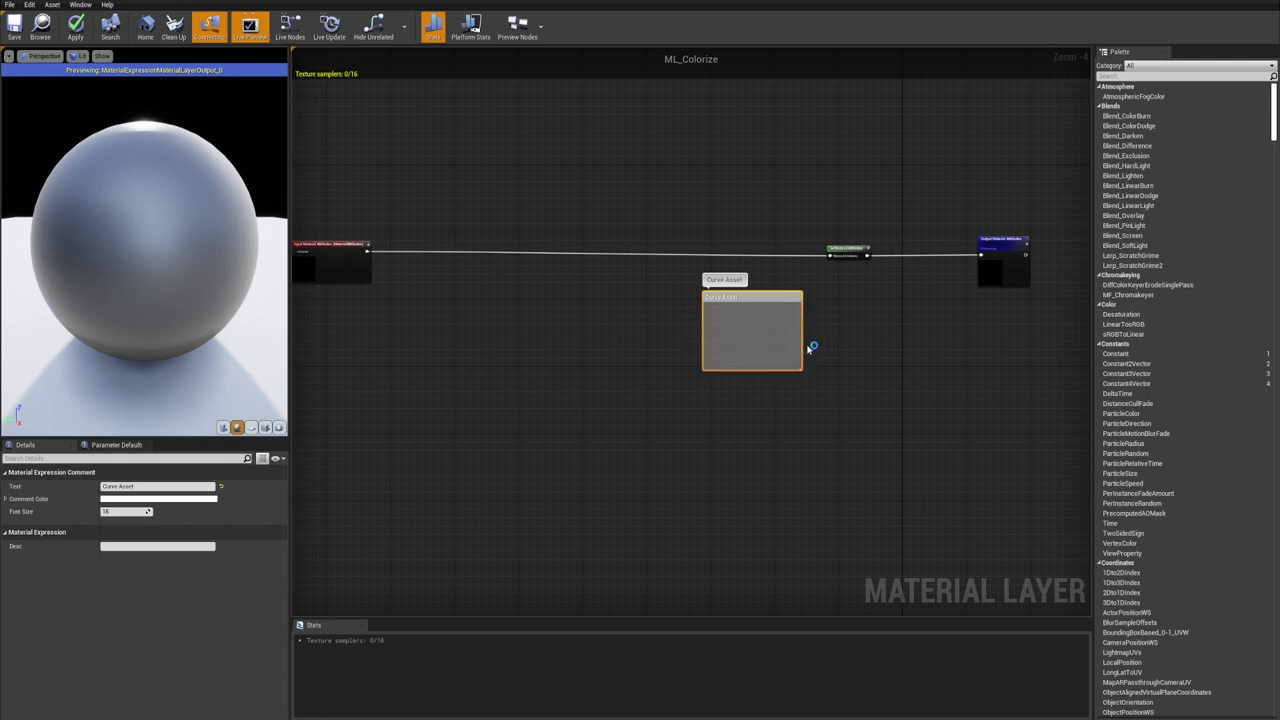
Shift the Input Material Attributes node away from the Curve Asset comment to leave room for more nodes
{"action": "scroll", "coordinate": [770, 321], "scroll_direction": "down", "scroll_amount": 2}
{"action": "right_click_drag", "start_coordinate": [771, 321], "coordinate": [814, 317]}
{"action": "left_click", "coordinate": [722, 284]}
{"action": "left_click_drag", "start_coordinate": [690, 279], "coordinate": [606, 276]}
{"action": "left_click", "coordinate": [717, 329]}
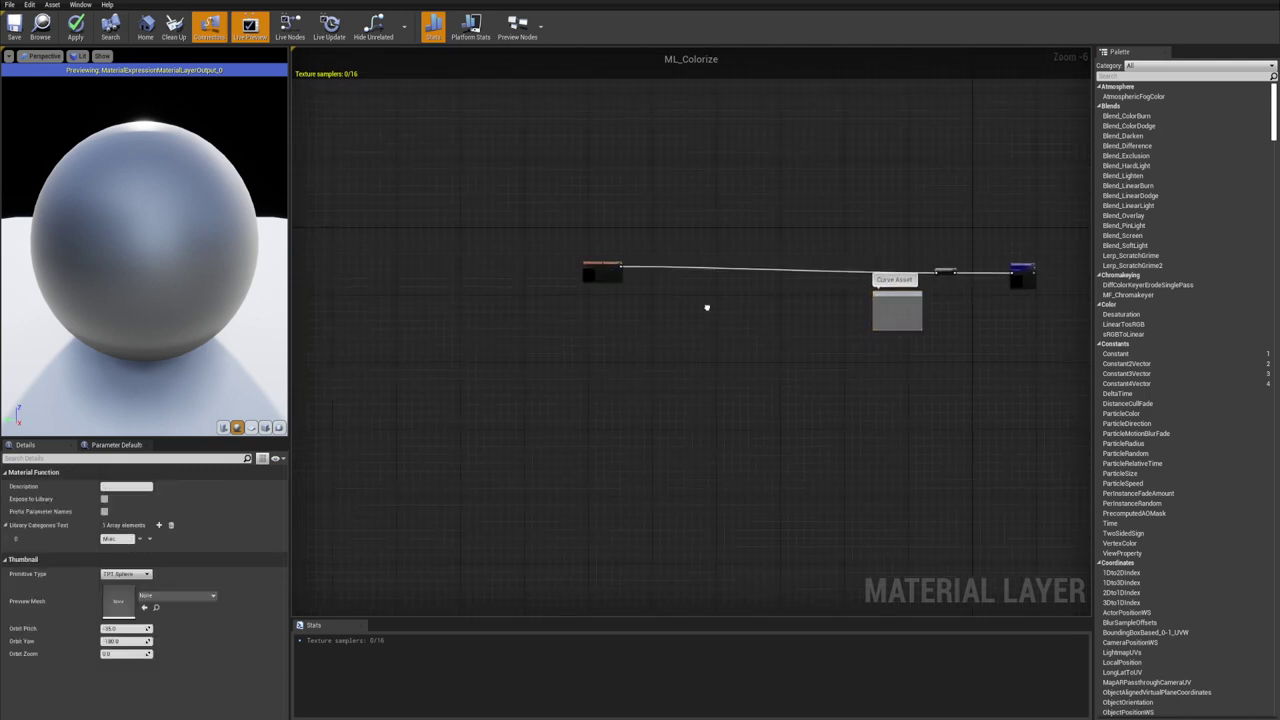
Add a comment box titled "Height Sampling", enlarge it and place it just below the Input Material Attributes node
{"action": "scroll", "coordinate": [712, 322], "scroll_direction": "up", "scroll_amount": 4}
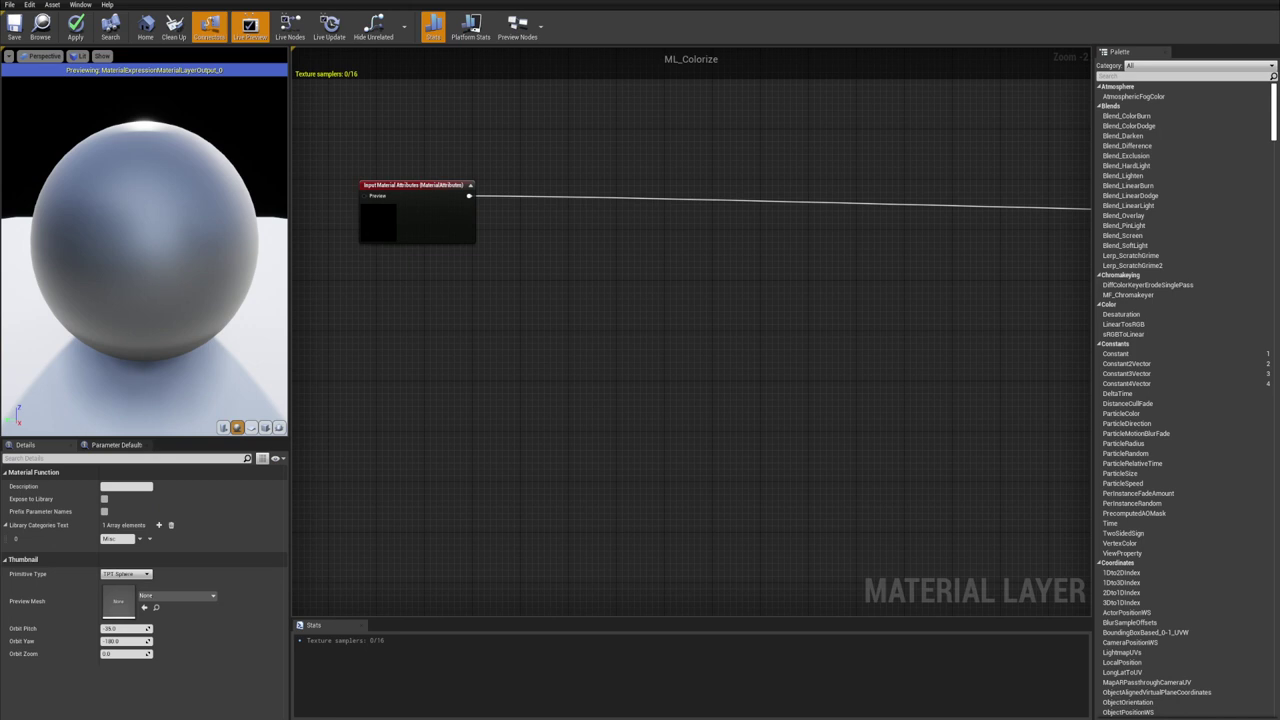
{"action": "scroll", "coordinate": [511, 243], "scroll_direction": "down", "scroll_amount": 2}
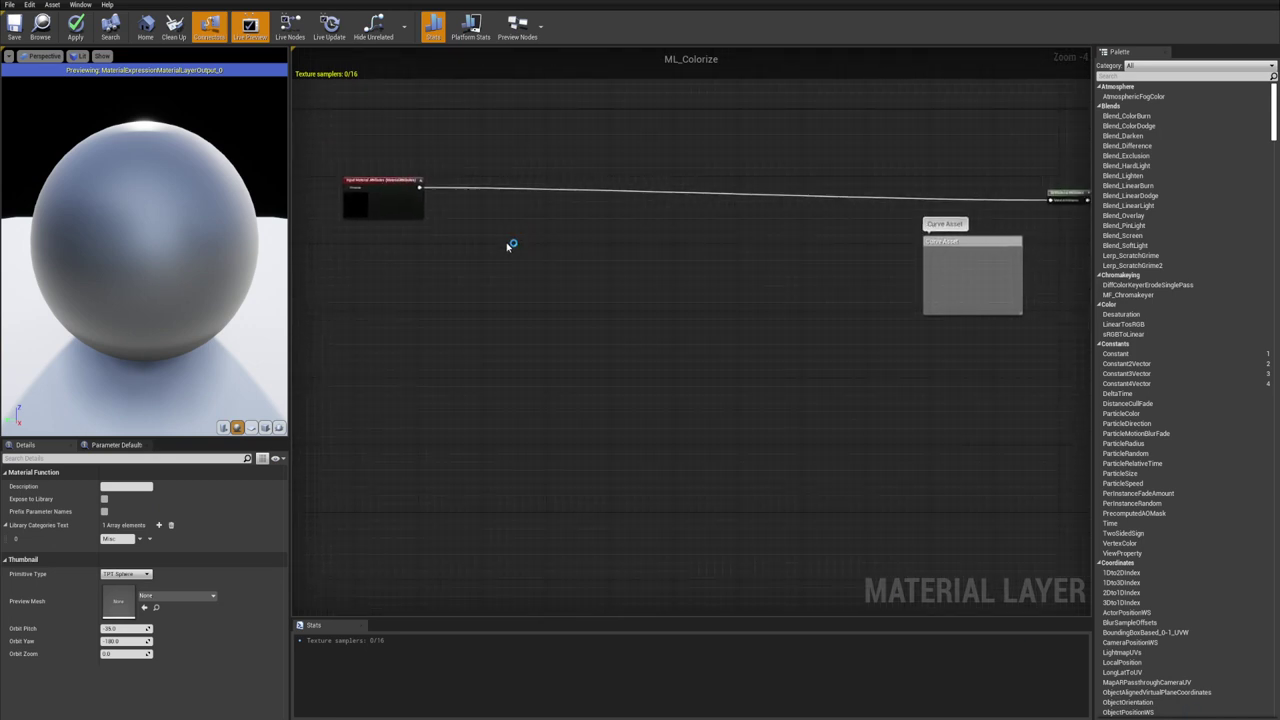
{"action": "key", "text": "c"}
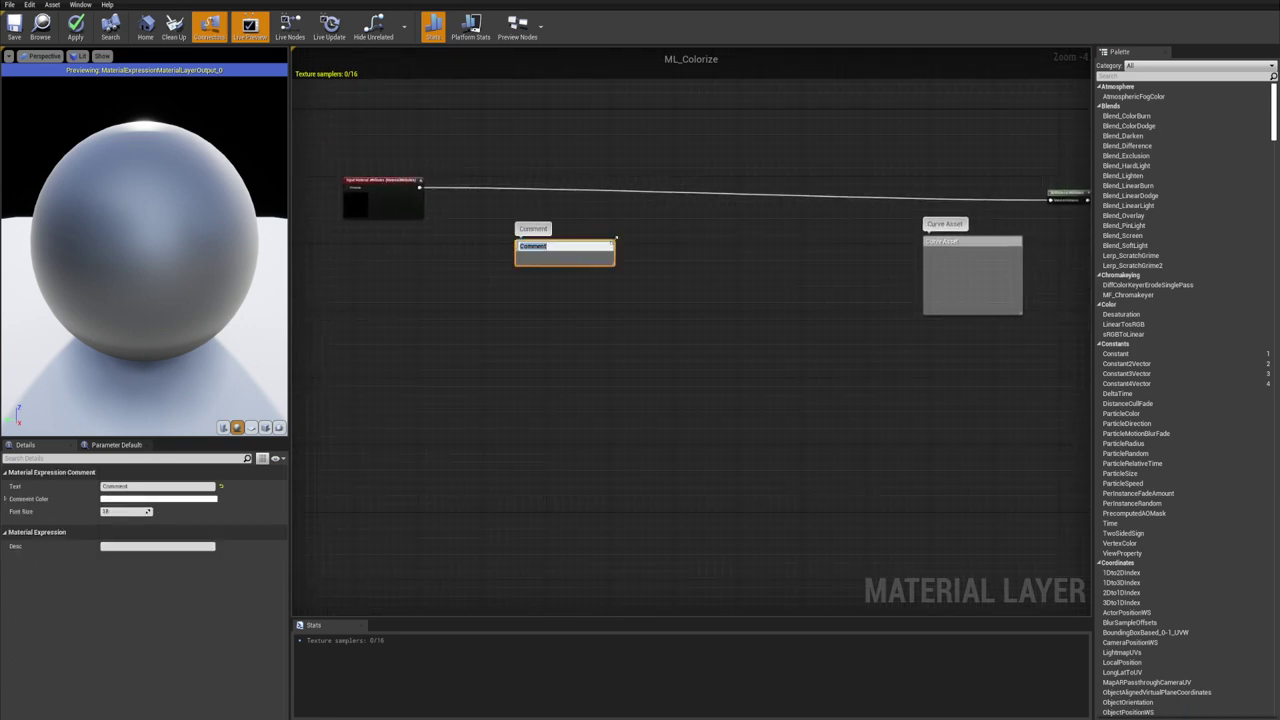
{"action": "type", "text": "Height Sampling"}
{"action": "key", "text": "Return"}
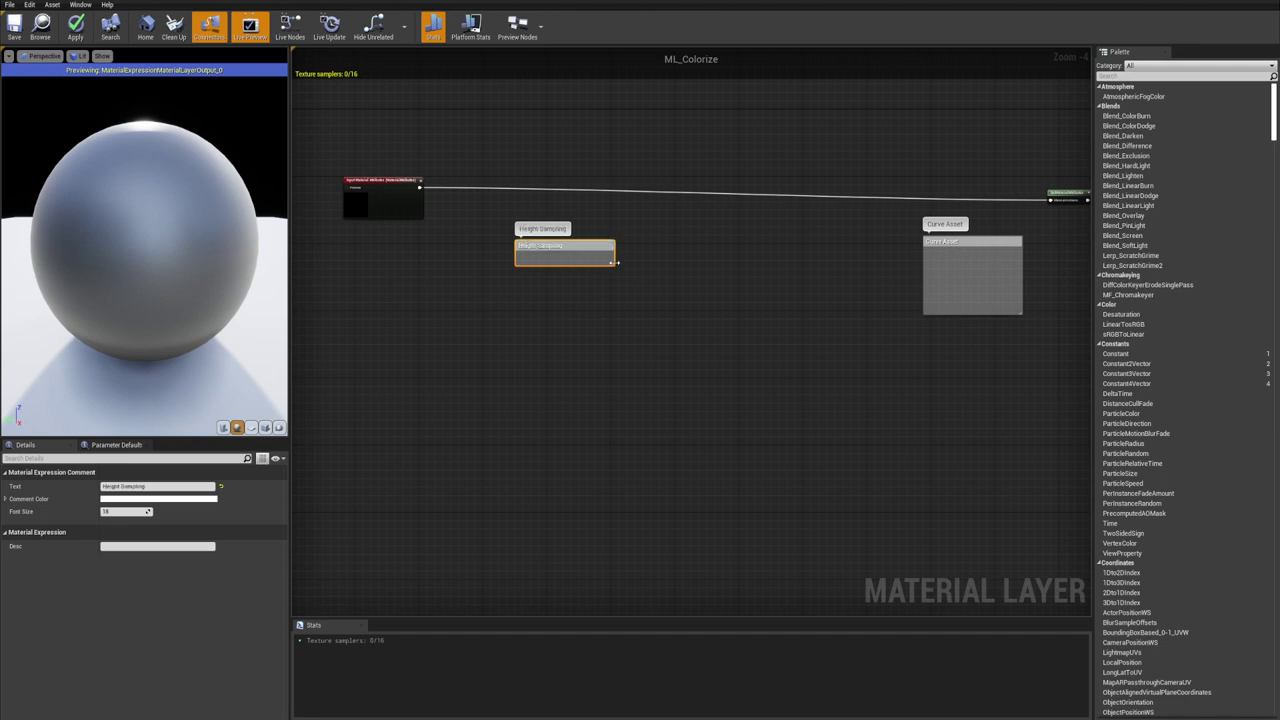
{"action": "left_click_drag", "start_coordinate": [617, 266], "coordinate": [671, 303]}
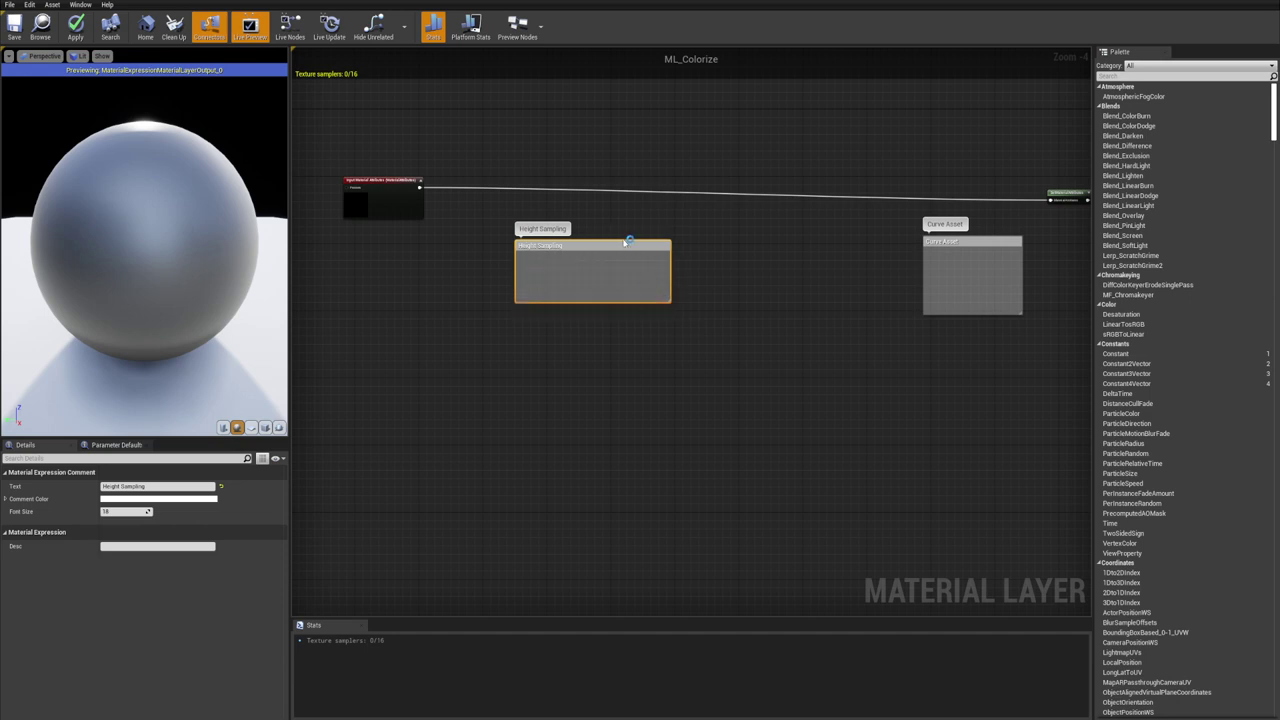
{"action": "left_click_drag", "start_coordinate": [628, 243], "coordinate": [577, 226]}
Duplicate the Height Sampling comment box, place the copy below it and rename it "Slope Sampling"
{"action": "key", "text": "ctrl+c"}
{"action": "key", "text": "ctrl+v"}
{"action": "left_click_drag", "start_coordinate": [516, 381], "coordinate": [510, 348]}
{"action": "double_click", "coordinate": [505, 335]}
{"action": "key", "text": "ctrl+a"}
{"action": "type", "text": "Sl"}
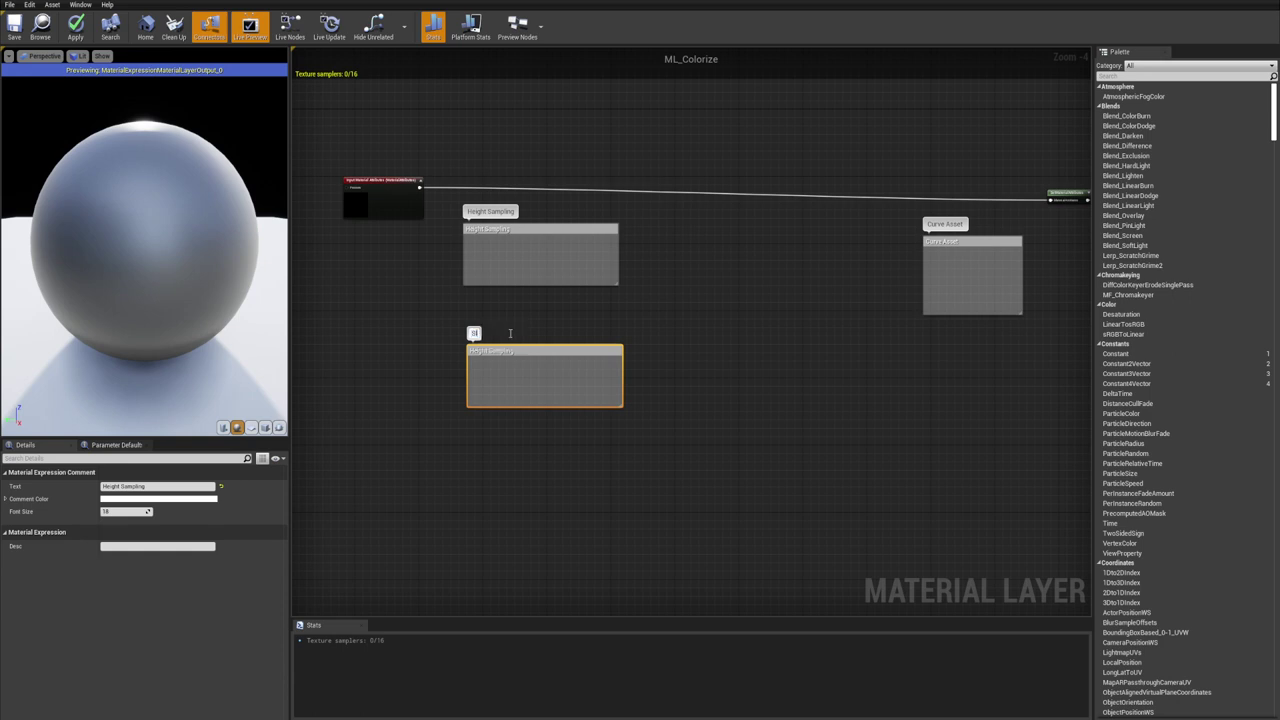
{"action": "type", "text": "ope Sampling"}
{"action": "key", "text": "Return"}
Duplicate the Slope Sampling comment box, place the copy below it and rename it "Texture Modulation"
{"action": "right_click_drag", "start_coordinate": [533, 461], "coordinate": [581, 375]}
{"action": "key", "text": "ctrl+c"}
{"action": "key", "text": "ctrl+v"}
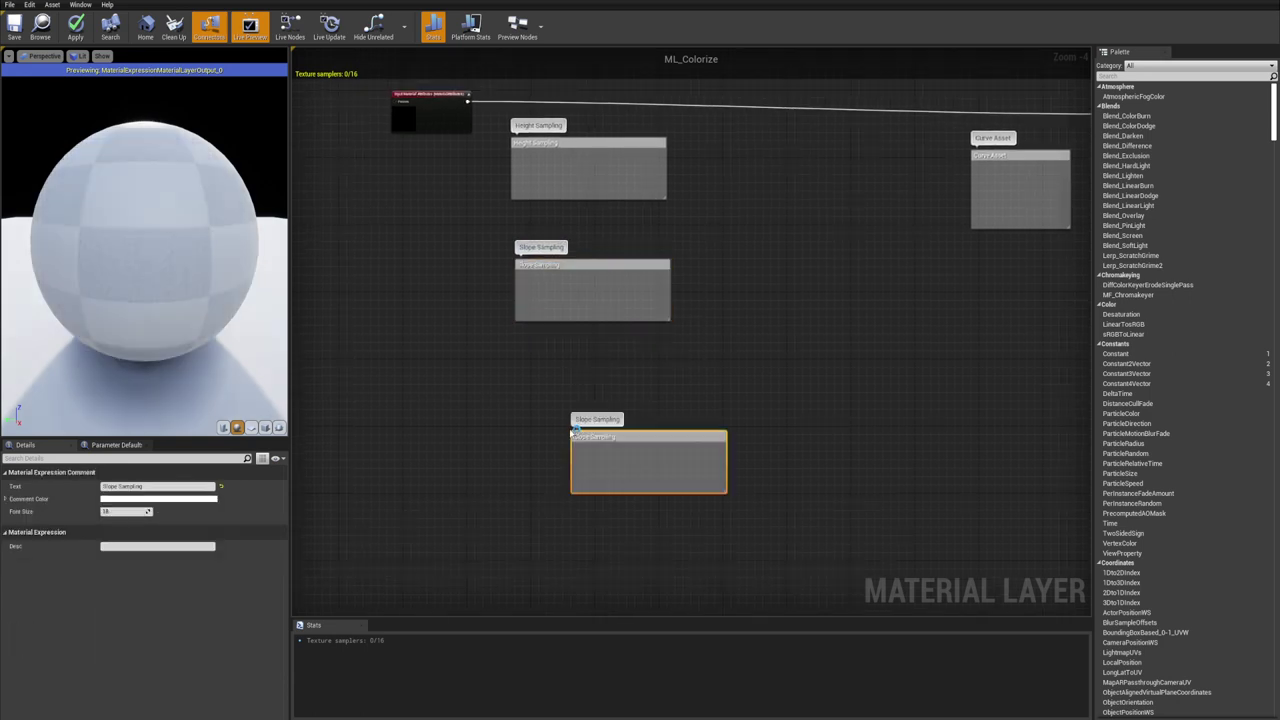
{"action": "left_click_drag", "start_coordinate": [623, 437], "coordinate": [588, 409]}
{"action": "double_click", "coordinate": [561, 389]}
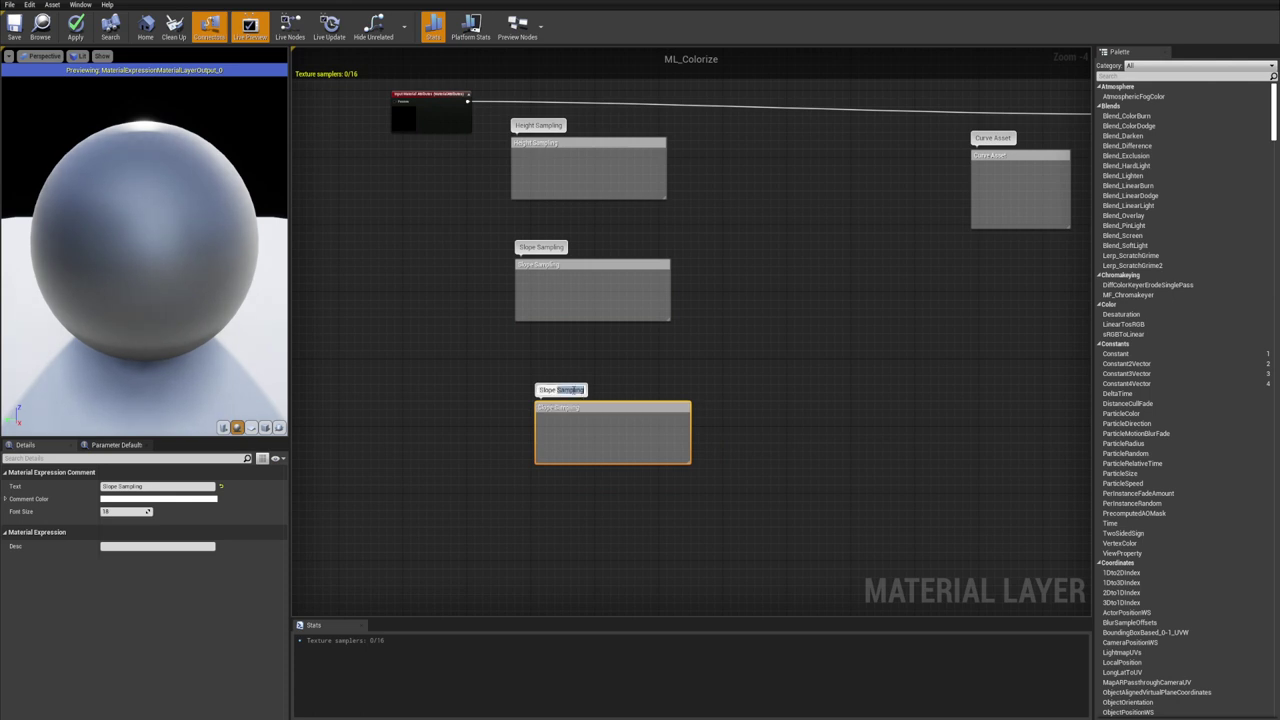
{"action": "type", "text": "Texture Modulation"}
{"action": "key", "text": "Return"}
{"action": "left_click", "coordinate": [647, 361]}
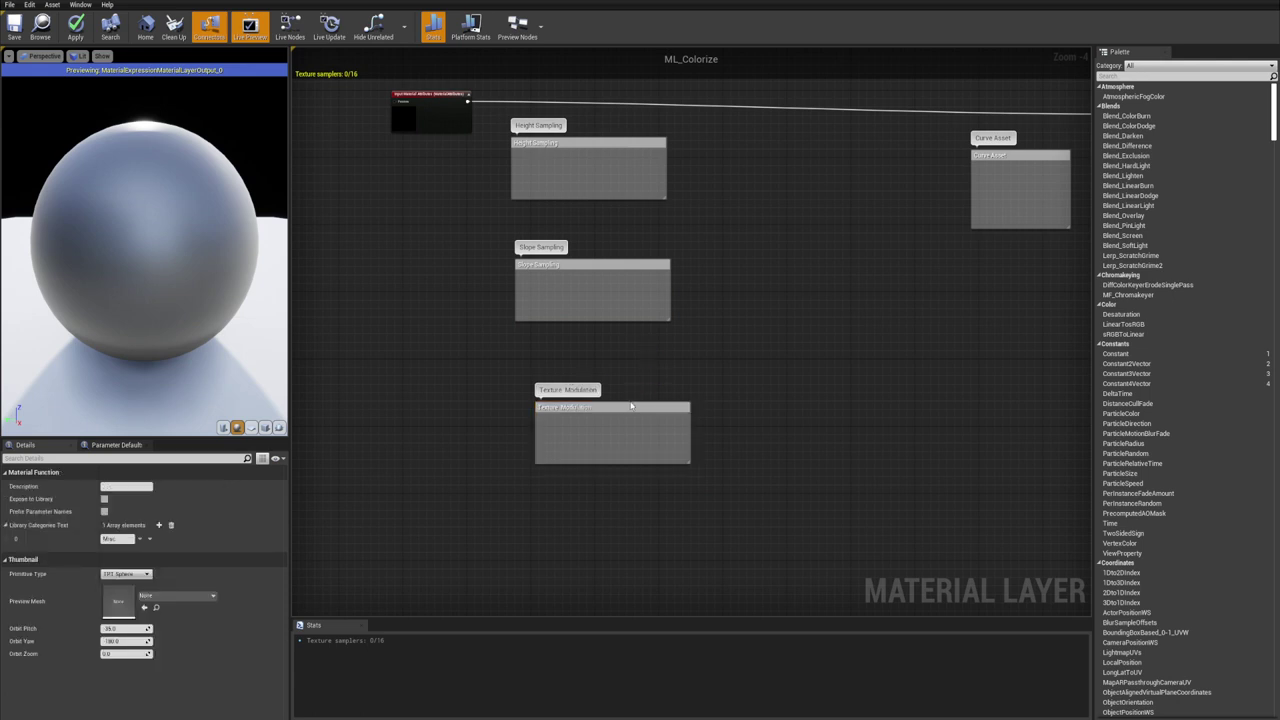
Line up the Texture Modulation comment box under the other sampling comments and enlarge it slightly
{"action": "left_click_drag", "start_coordinate": [623, 405], "coordinate": [599, 389]}
{"action": "right_click_drag", "start_coordinate": [786, 404], "coordinate": [724, 378]}
{"action": "left_click", "coordinate": [591, 432]}
{"action": "left_click_drag", "start_coordinate": [605, 422], "coordinate": [622, 436]}
{"action": "right_click_drag", "start_coordinate": [717, 302], "coordinate": [655, 371]}
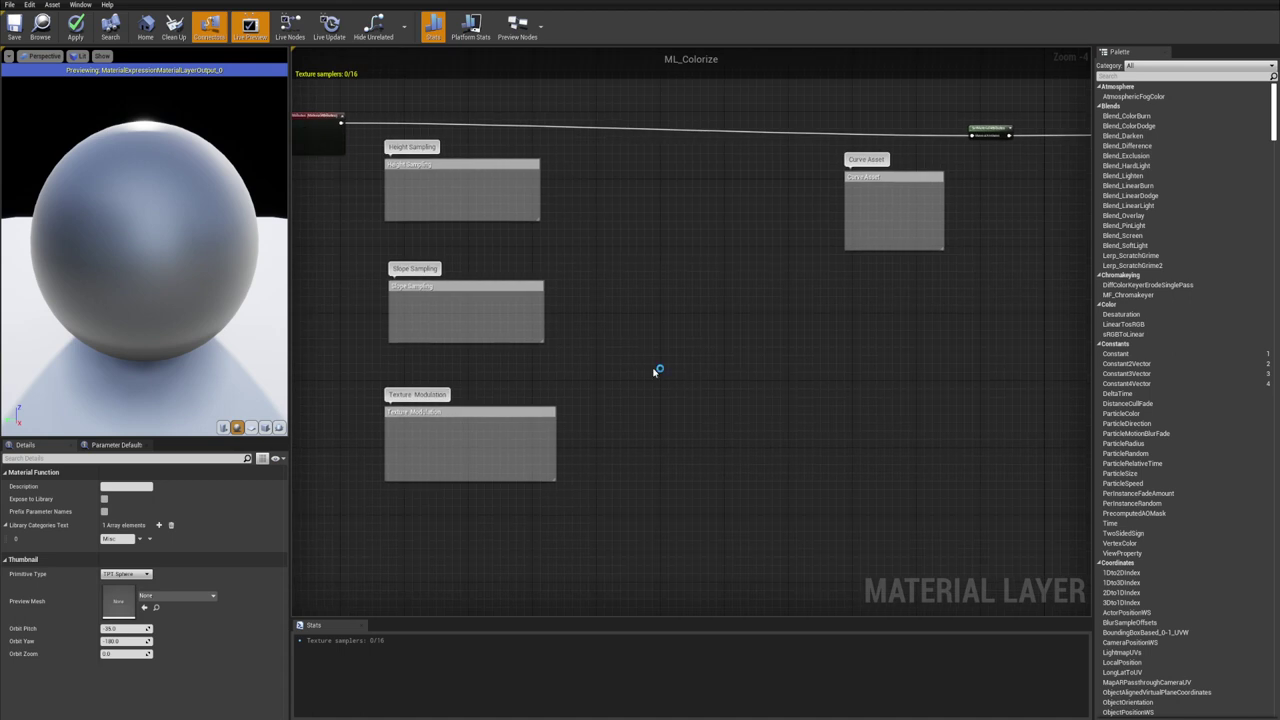
Move the Curve Asset comment box slightly farther from the SetMaterialAttributes node, toward the sampling comments
{"action": "right_click_drag", "start_coordinate": [513, 189], "coordinate": [600, 231]}
{"action": "right_click_drag", "start_coordinate": [768, 262], "coordinate": [669, 251]}
{"action": "scroll", "coordinate": [796, 267], "scroll_direction": "down", "scroll_amount": 1}
{"action": "scroll", "coordinate": [669, 251], "scroll_direction": "down", "scroll_amount": 1}
{"action": "left_click_drag", "start_coordinate": [963, 163], "coordinate": [444, 446]}
{"action": "scroll", "coordinate": [720, 257], "scroll_direction": "up", "scroll_amount": 4}
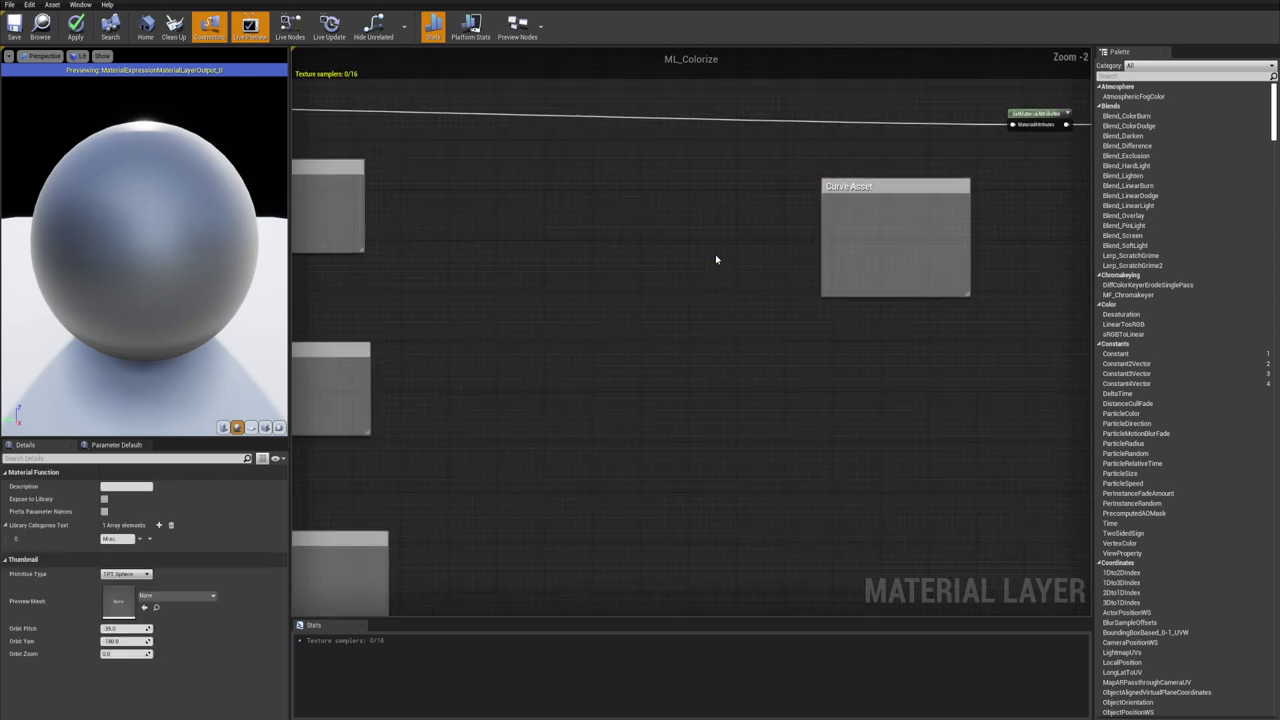
{"action": "right_click_drag", "start_coordinate": [772, 254], "coordinate": [629, 307]}
{"action": "scroll", "coordinate": [757, 260], "scroll_direction": "up", "scroll_amount": 2}
{"action": "right_click_drag", "start_coordinate": [749, 260], "coordinate": [689, 283]}
{"action": "left_click_drag", "start_coordinate": [648, 250], "coordinate": [600, 237]}
{"action": "right_click_drag", "start_coordinate": [646, 220], "coordinate": [757, 211]}
{"action": "left_click", "coordinate": [757, 220]}
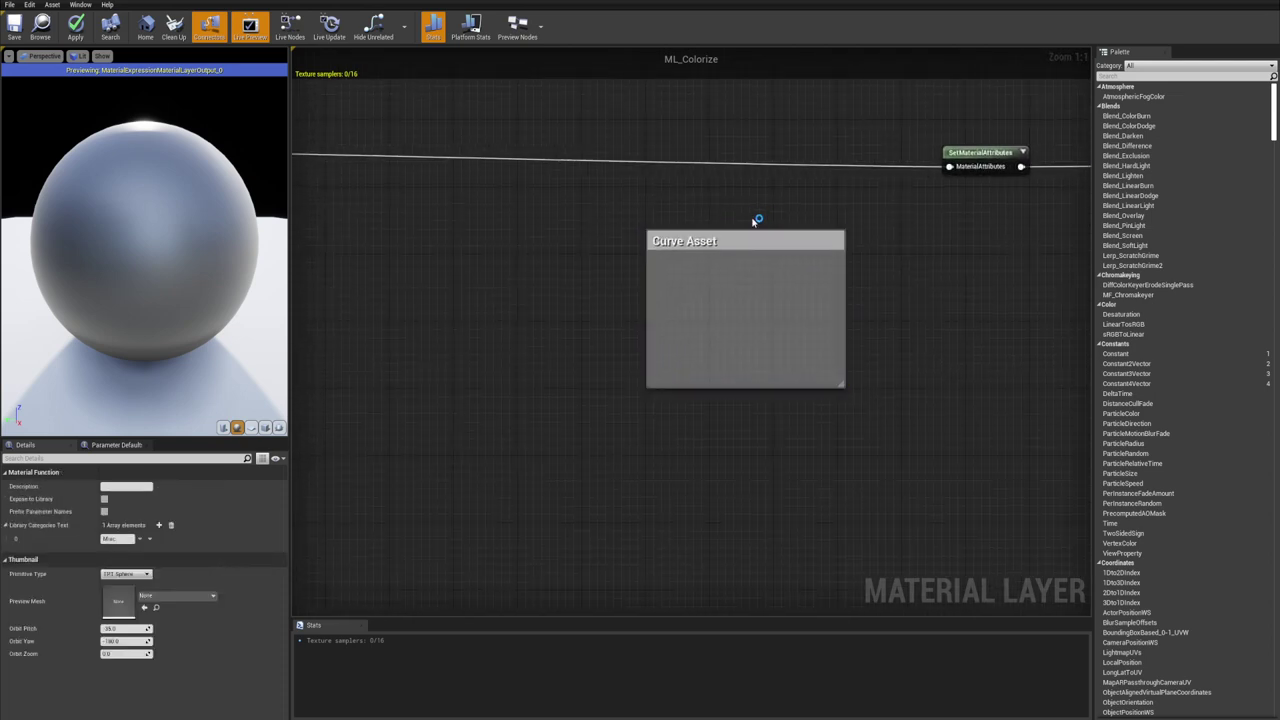
Move the ML_Colorize editor aside and create a new folder named Curves inside the WIP materials folder
{"action": "left_click_drag", "start_coordinate": [578, 2], "coordinate": [756, 80]}
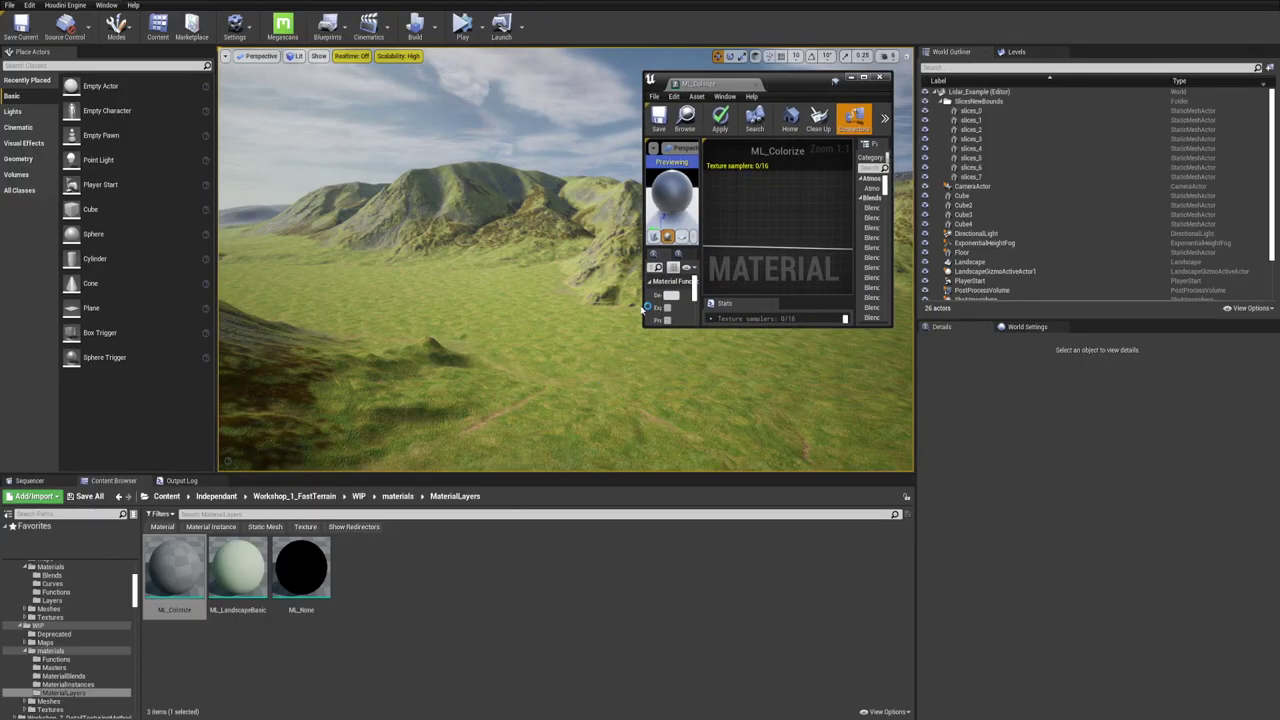
{"action": "left_click", "coordinate": [397, 496]}
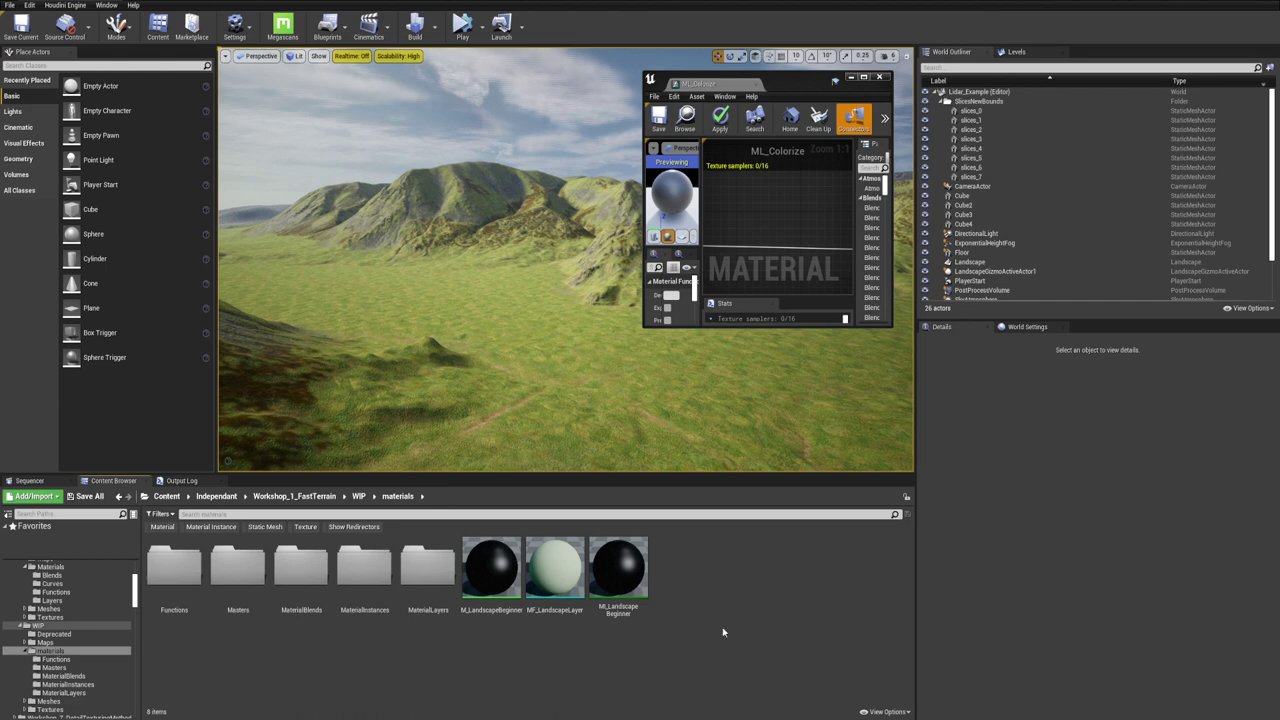
{"action": "right_click", "coordinate": [692, 636]}
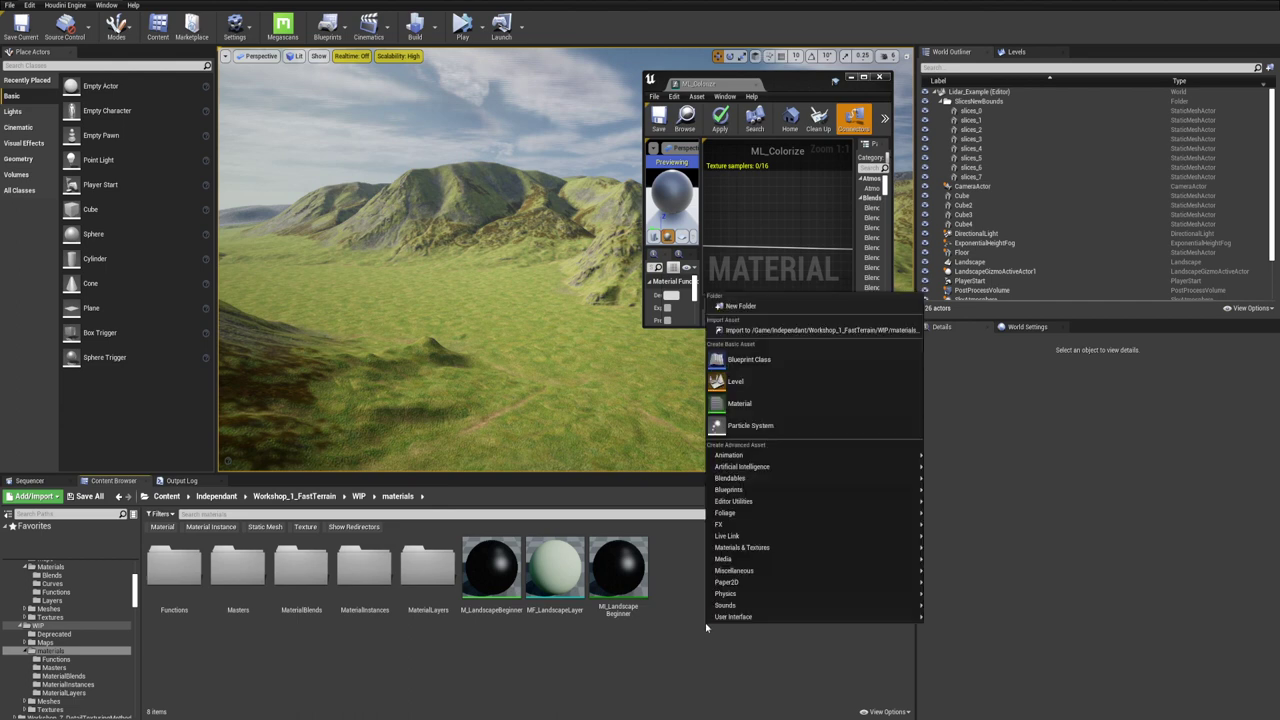
{"action": "left_click", "coordinate": [771, 312]}
{"action": "type", "text": "Curves"}
{"action": "key", "text": "Return"}
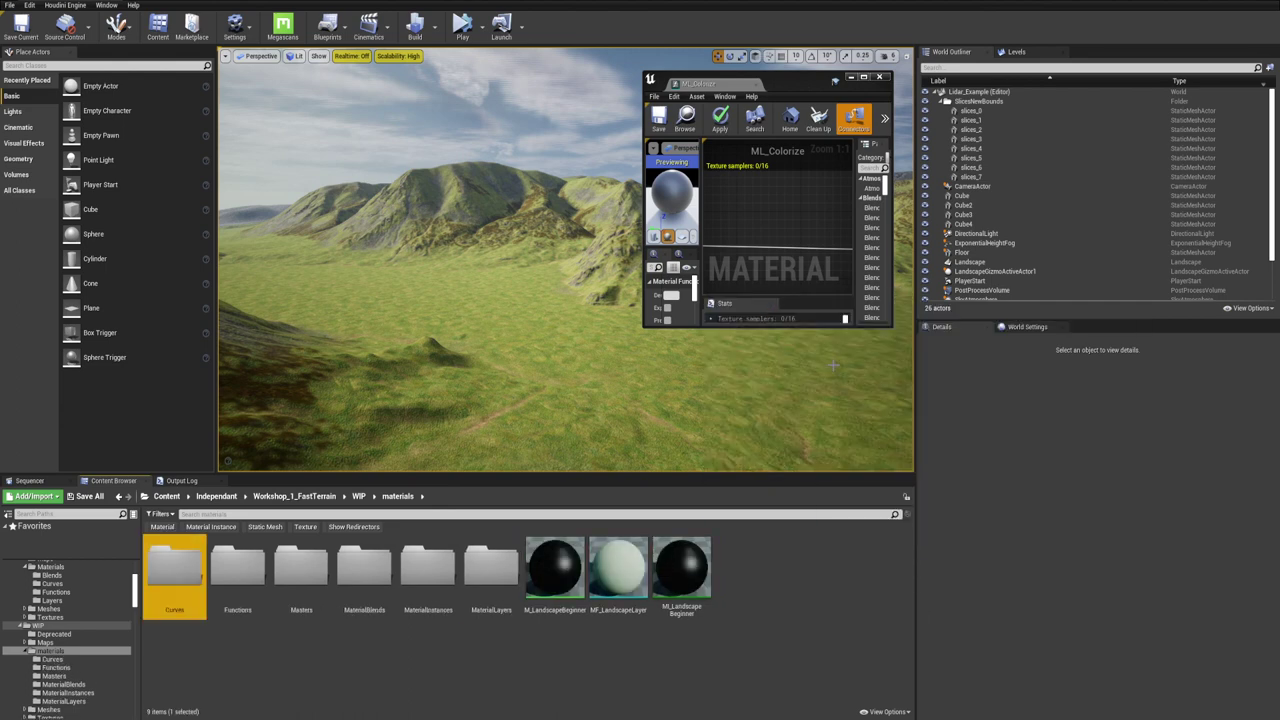
Create a Curve Atlas asset named CA_TerrainColours inside the new Curves folder
{"action": "double_click", "coordinate": [183, 566]}
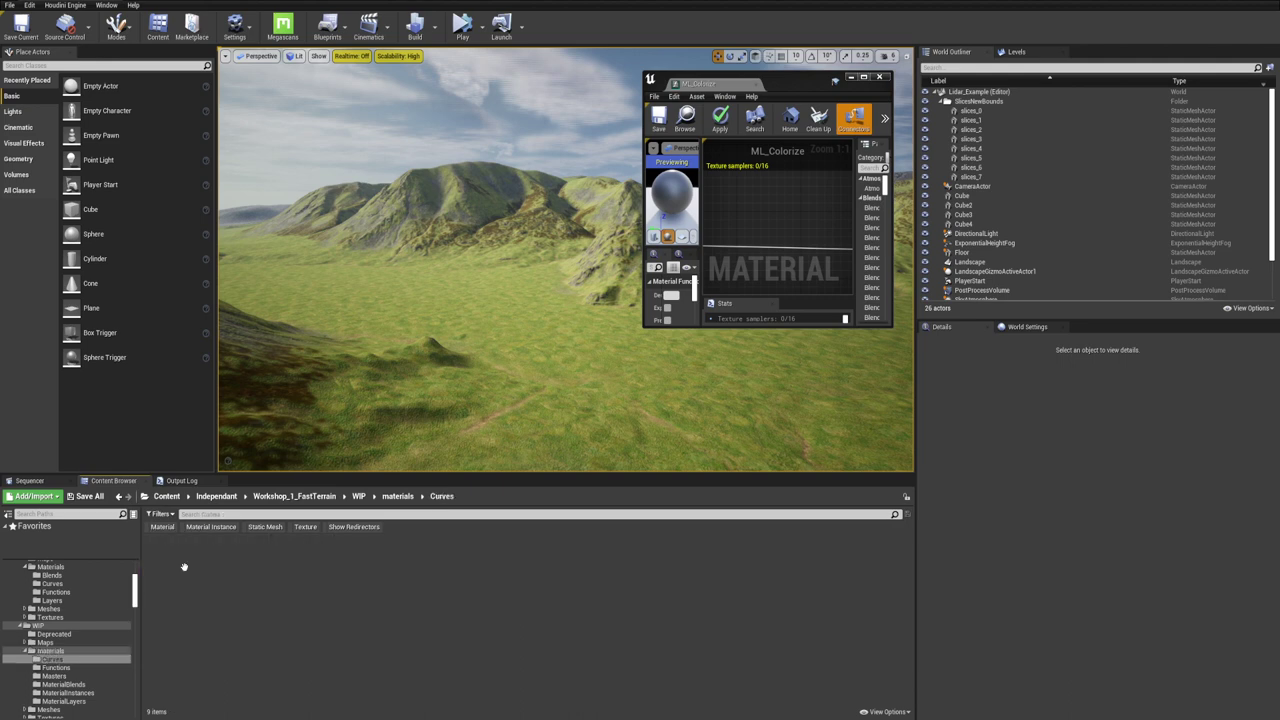
{"action": "right_click", "coordinate": [359, 593]}
{"action": "mouse_move", "coordinate": [452, 547]}
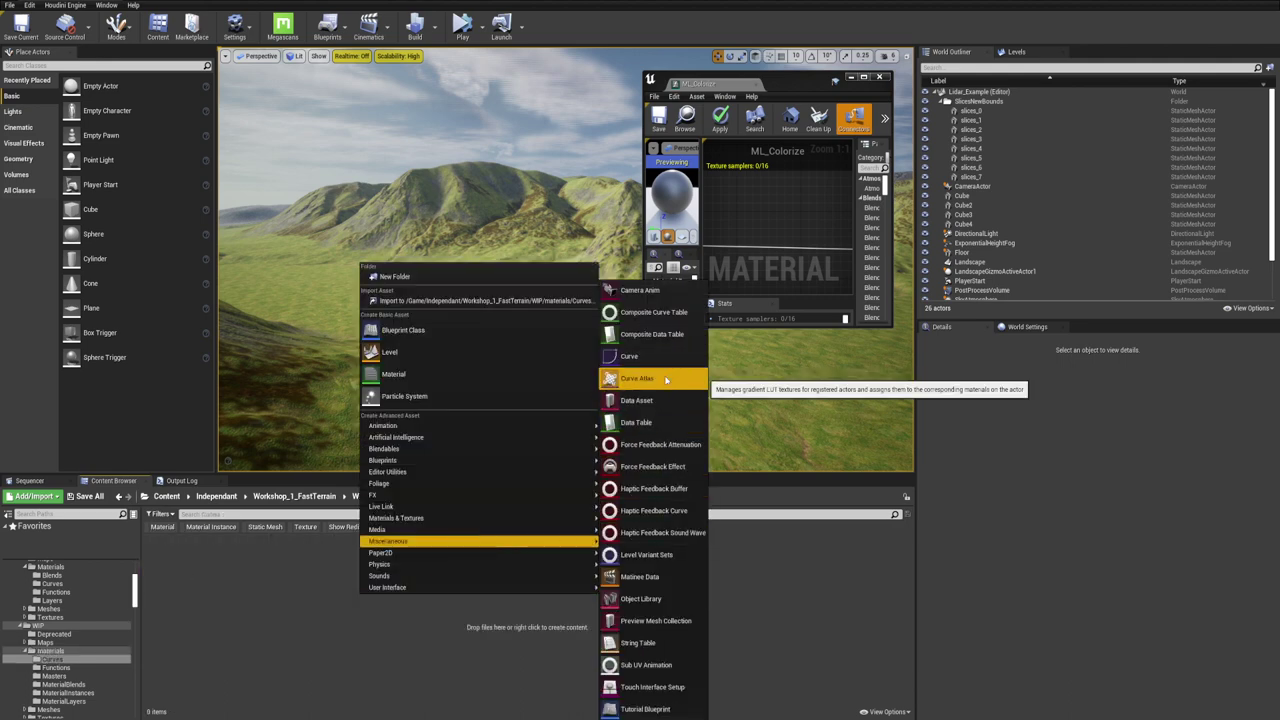
{"action": "left_click", "coordinate": [665, 379]}
{"action": "type", "text": "CA_TerrainColours"}
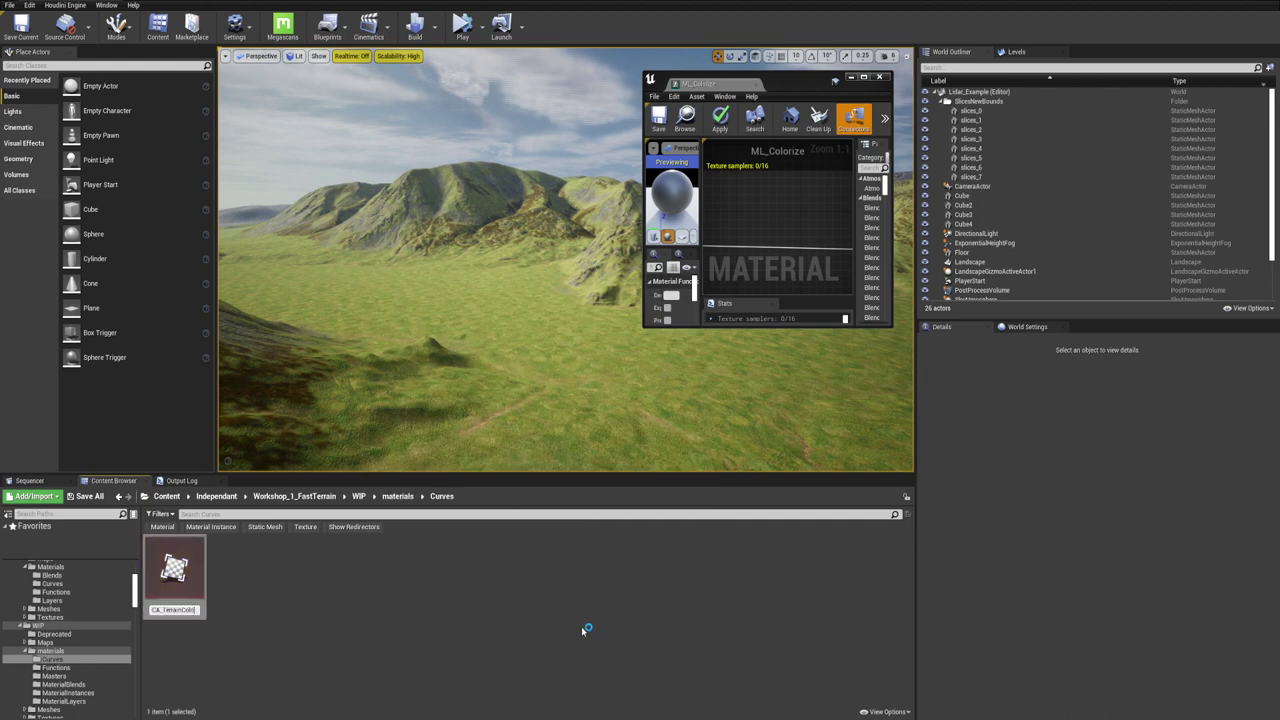
{"action": "key", "text": "Return"}
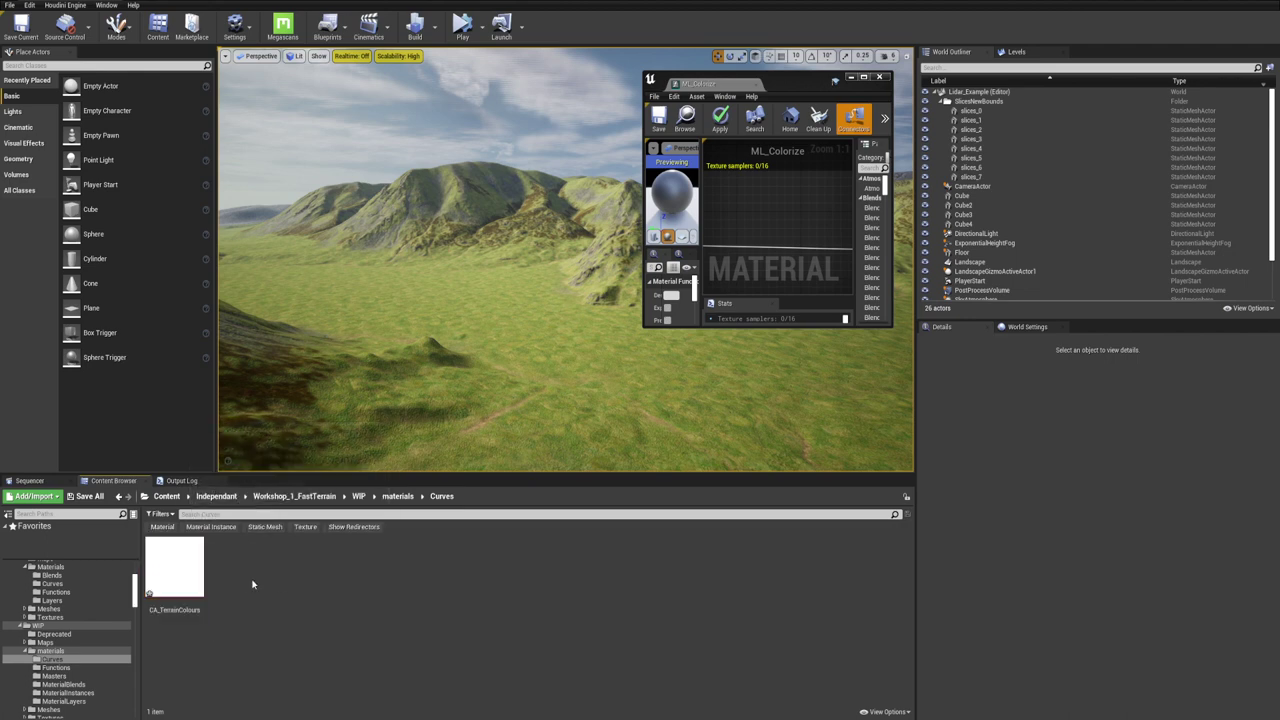
Open the CA_TerrainColours atlas, examine its gradient curve and adjustment settings, and close it again
{"action": "left_click", "coordinate": [228, 578]}
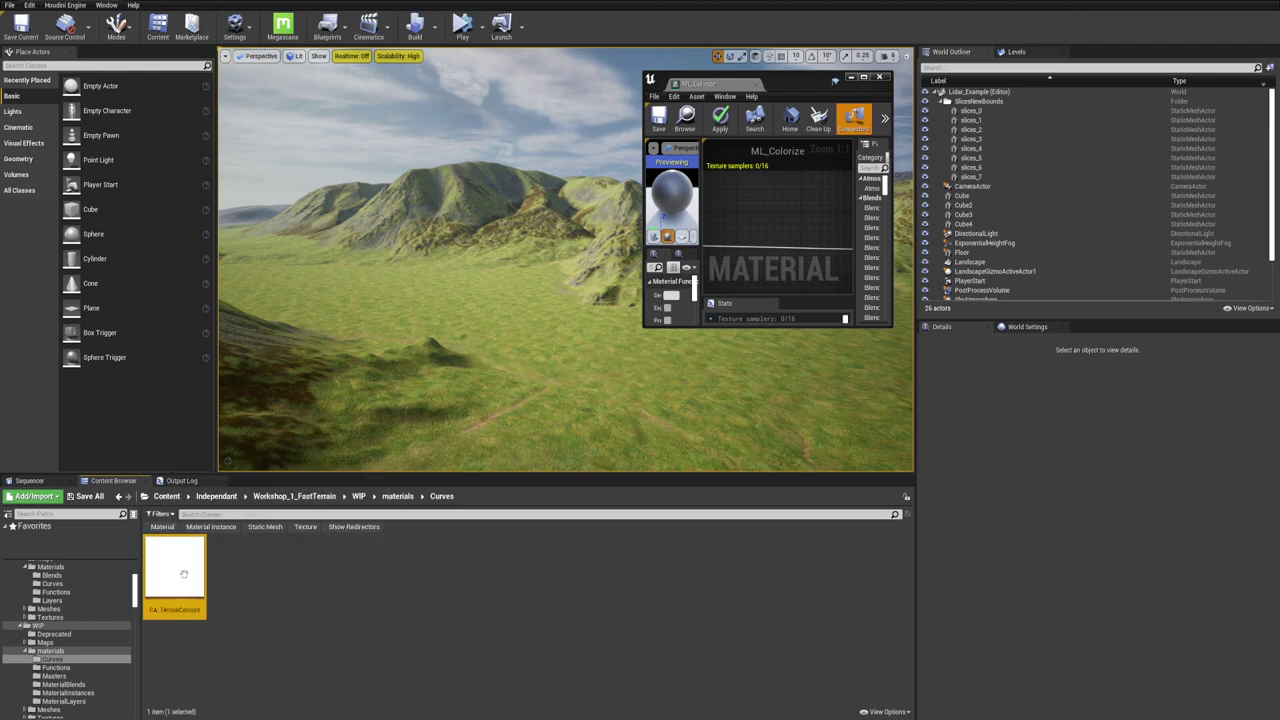
{"action": "left_click_drag", "start_coordinate": [1279, 719], "coordinate": [437, 206]}
{"action": "double_click", "coordinate": [440, 205]}
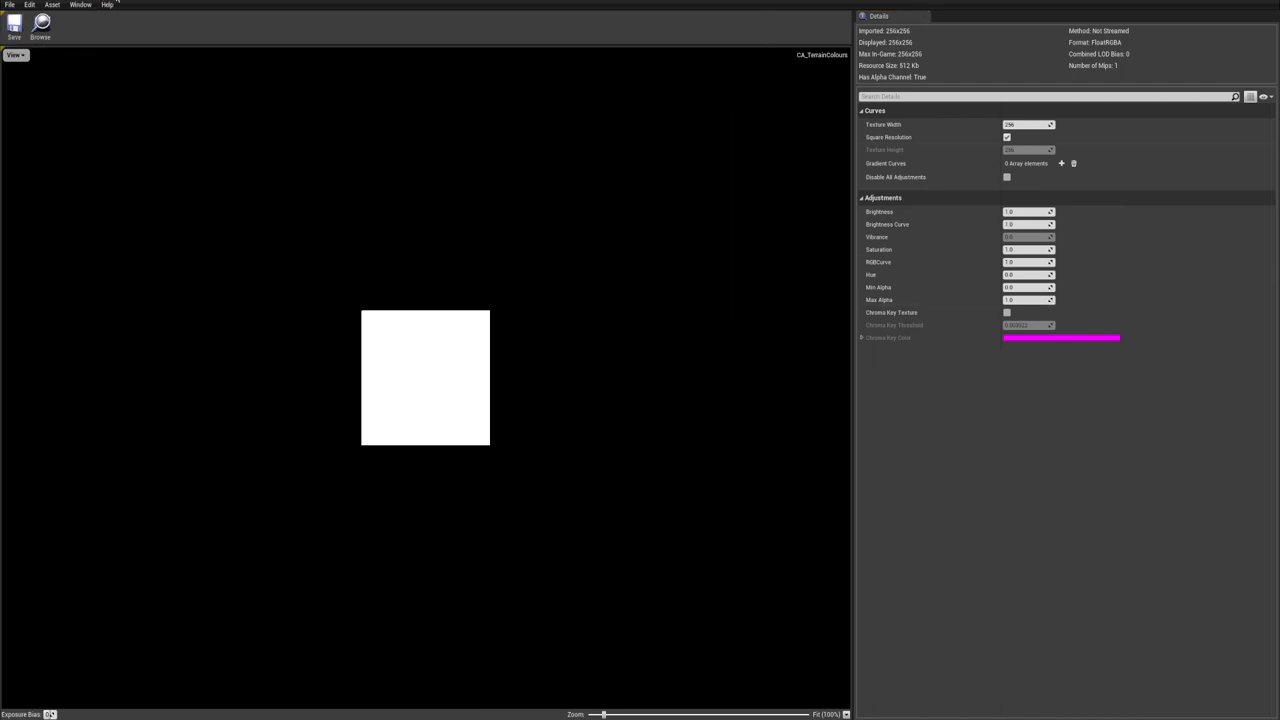
{"action": "left_click", "coordinate": [113, 1]}
{"action": "left_click", "coordinate": [343, 599]}
{"action": "right_click", "coordinate": [341, 599]}
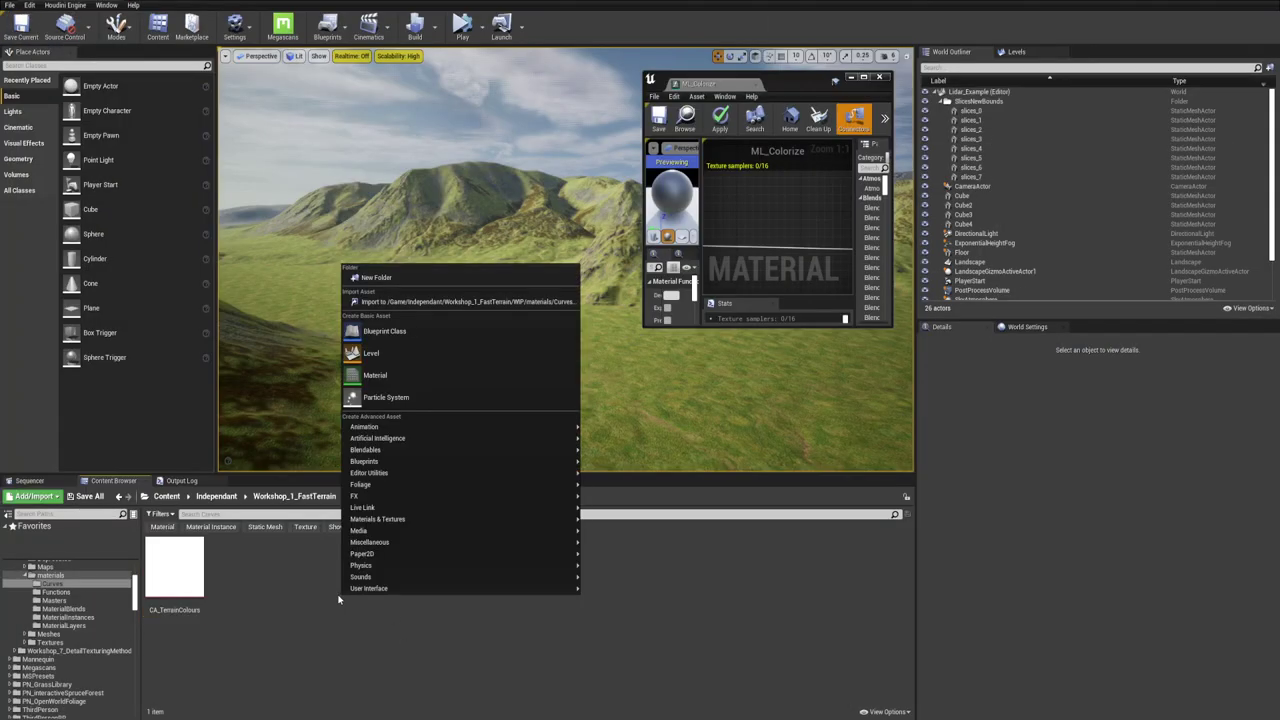
{"action": "mouse_move", "coordinate": [430, 519]}
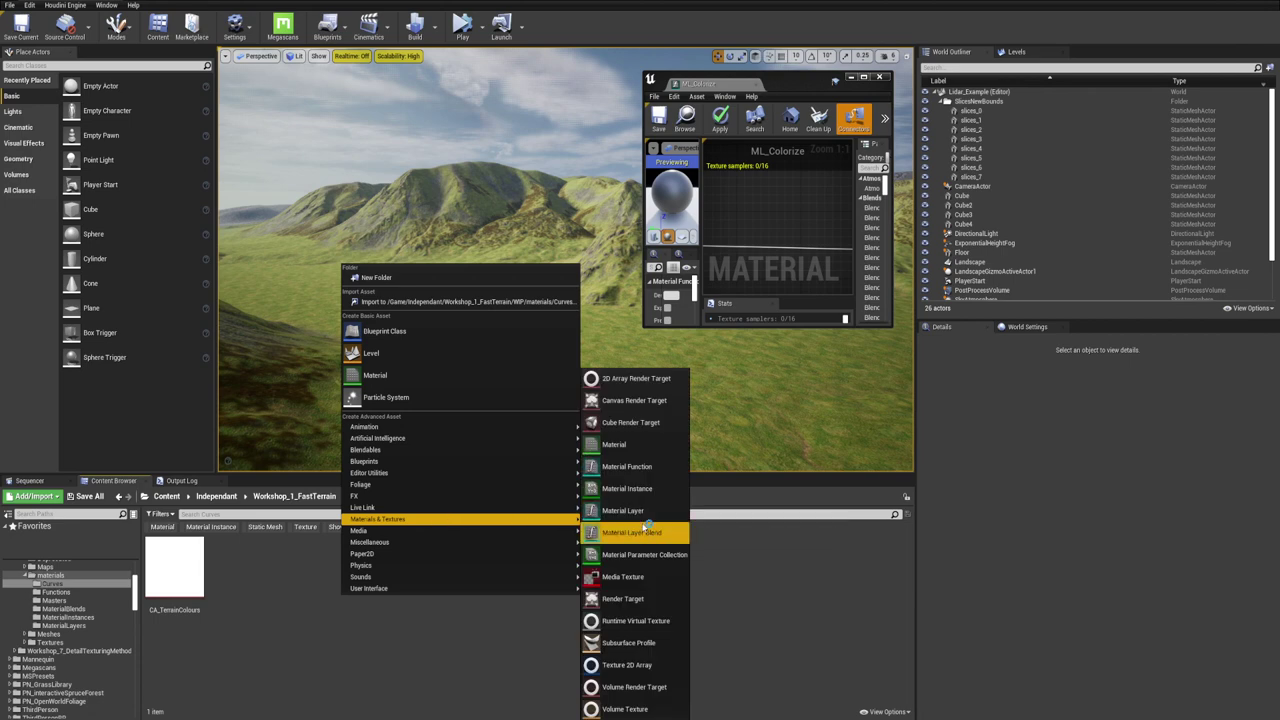
{"action": "key", "text": "Escape"}
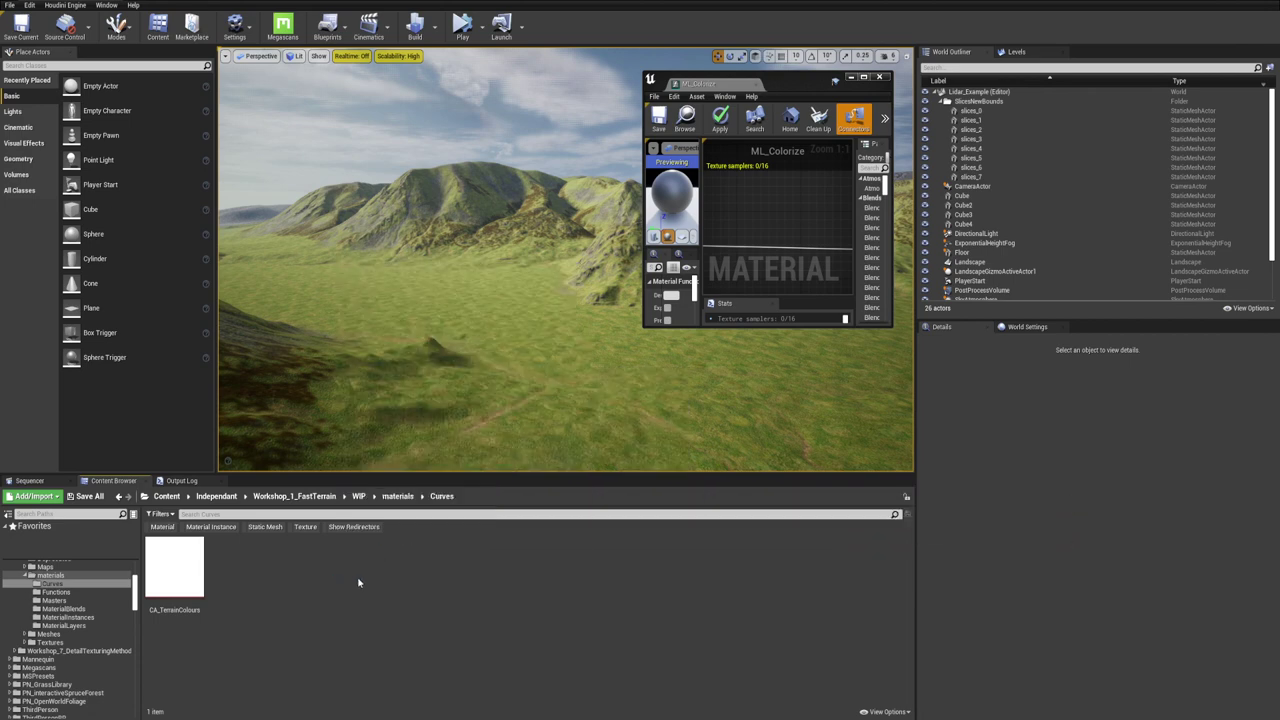
Create a Curve asset of class CurveLinearColor named C_GrassRamp in the Curves folder
{"action": "right_click", "coordinate": [359, 582]}
{"action": "mouse_move", "coordinate": [442, 527]}
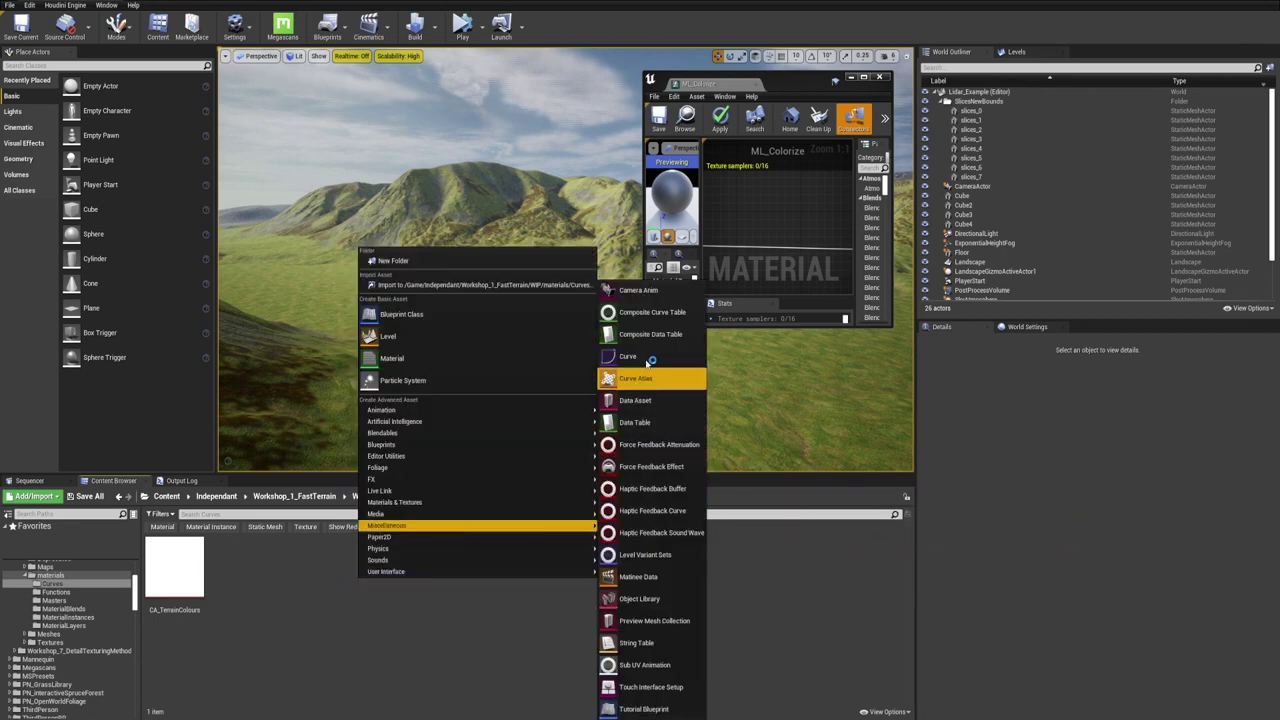
{"action": "left_click", "coordinate": [638, 357]}
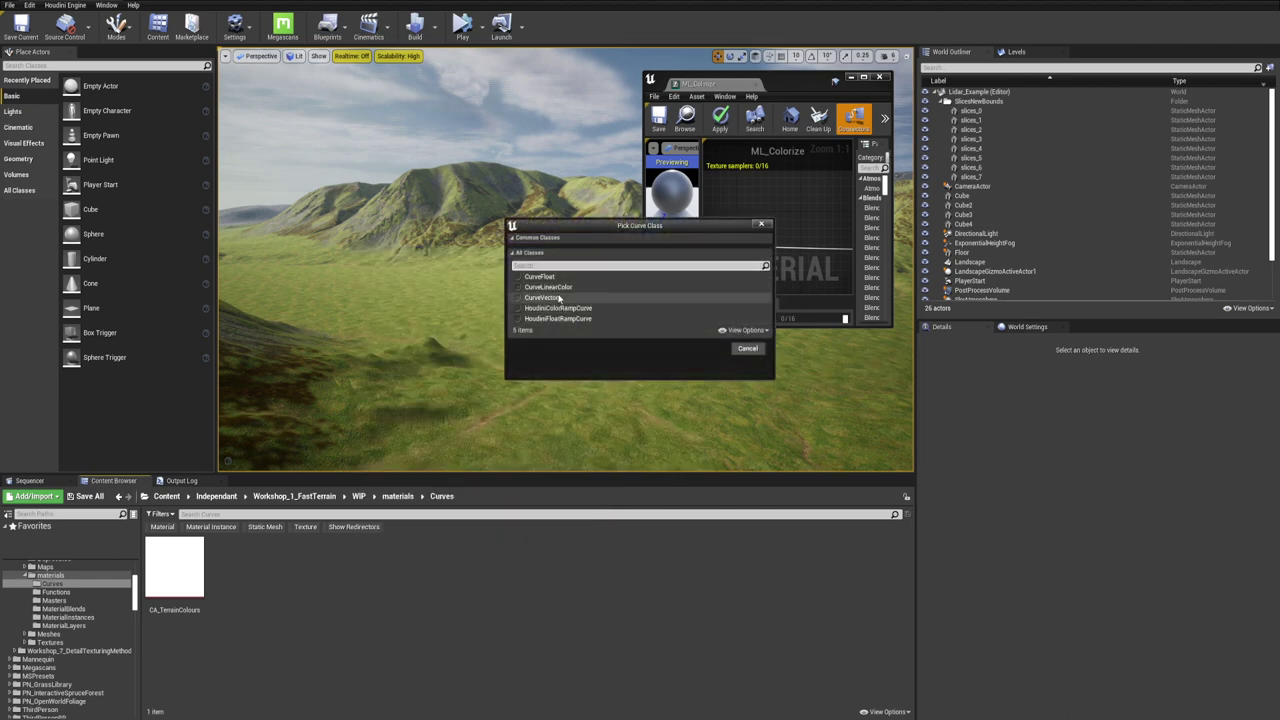
{"action": "left_click", "coordinate": [560, 288]}
{"action": "left_click", "coordinate": [709, 347]}
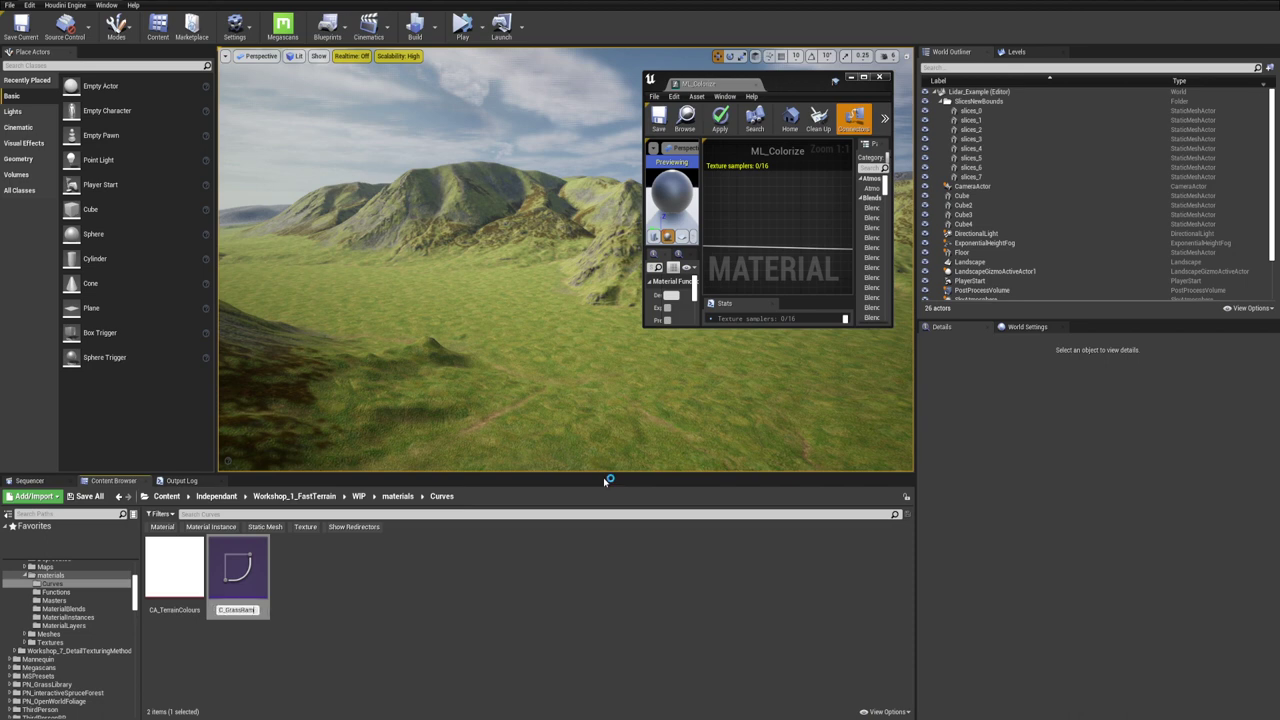
{"action": "type", "text": "p"}
{"action": "key", "text": "Return"}
{"action": "left_click", "coordinate": [376, 703]}
{"action": "left_click", "coordinate": [184, 573]}
{"action": "left_click", "coordinate": [414, 594]}
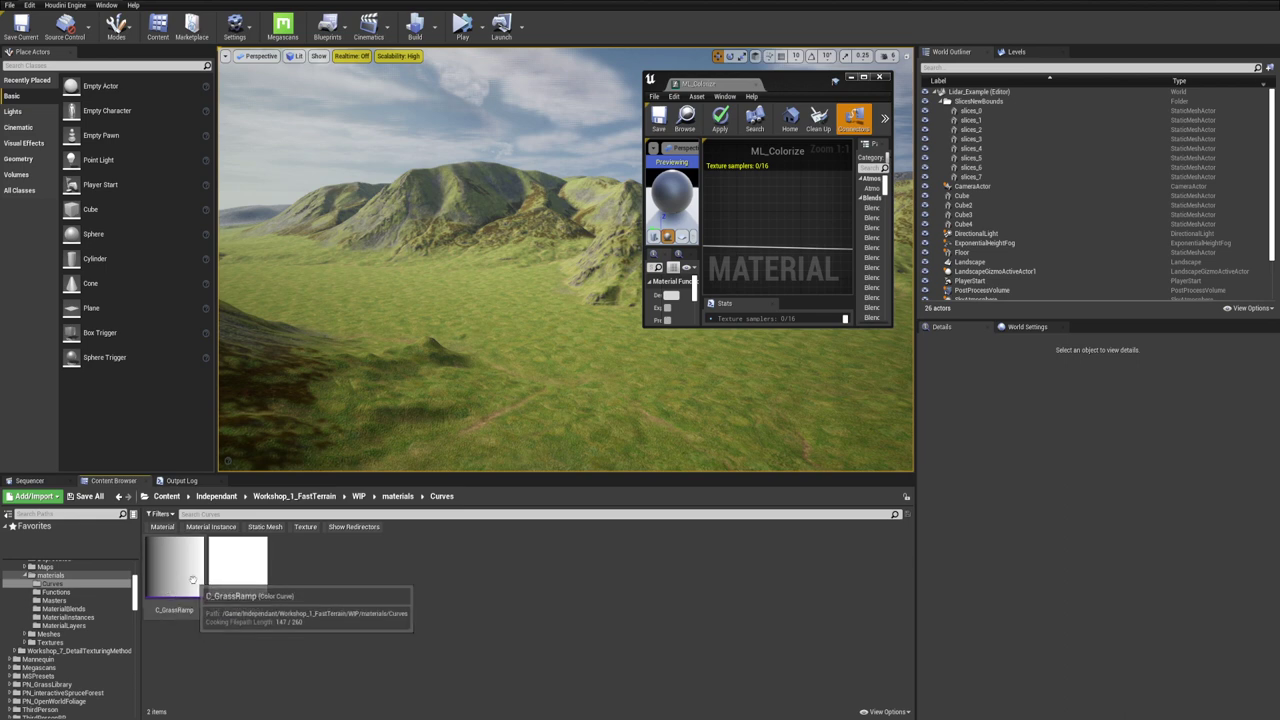
Add one Gradient Curves element to the CA_TerrainColours atlas and assign the C_GrassRamp curve to it
{"action": "left_click", "coordinate": [246, 586]}
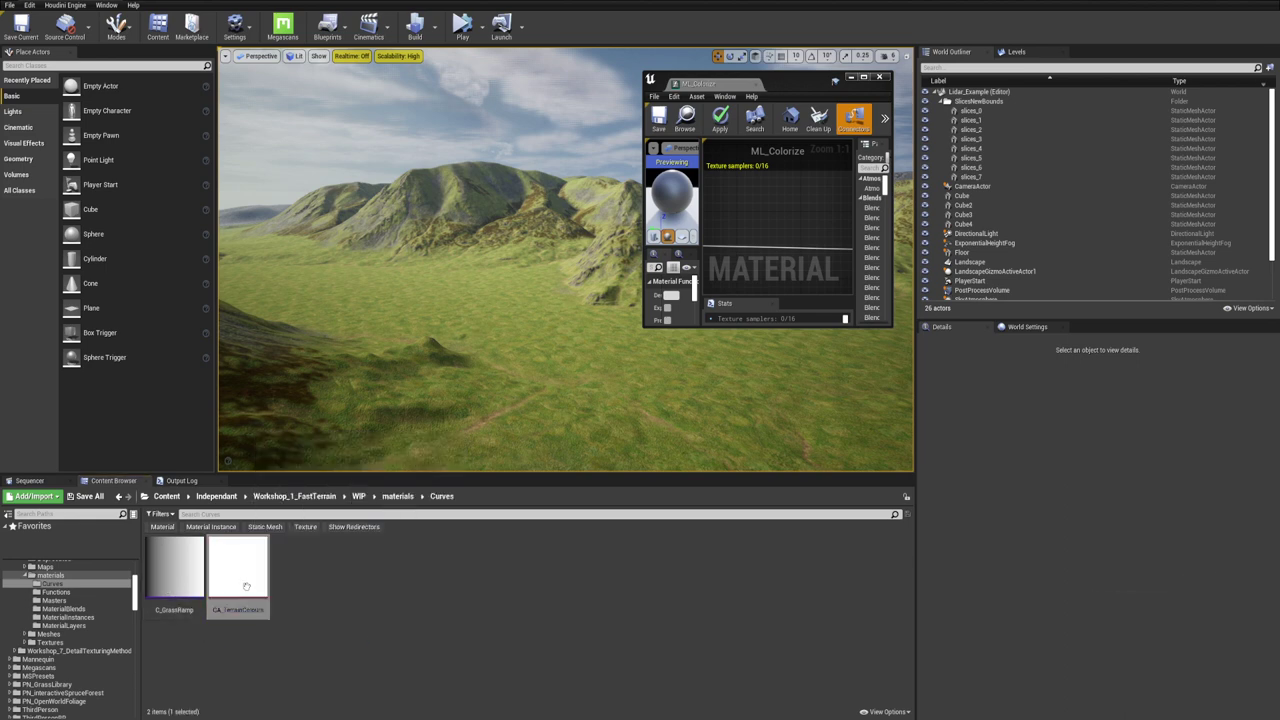
{"action": "double_click", "coordinate": [240, 575]}
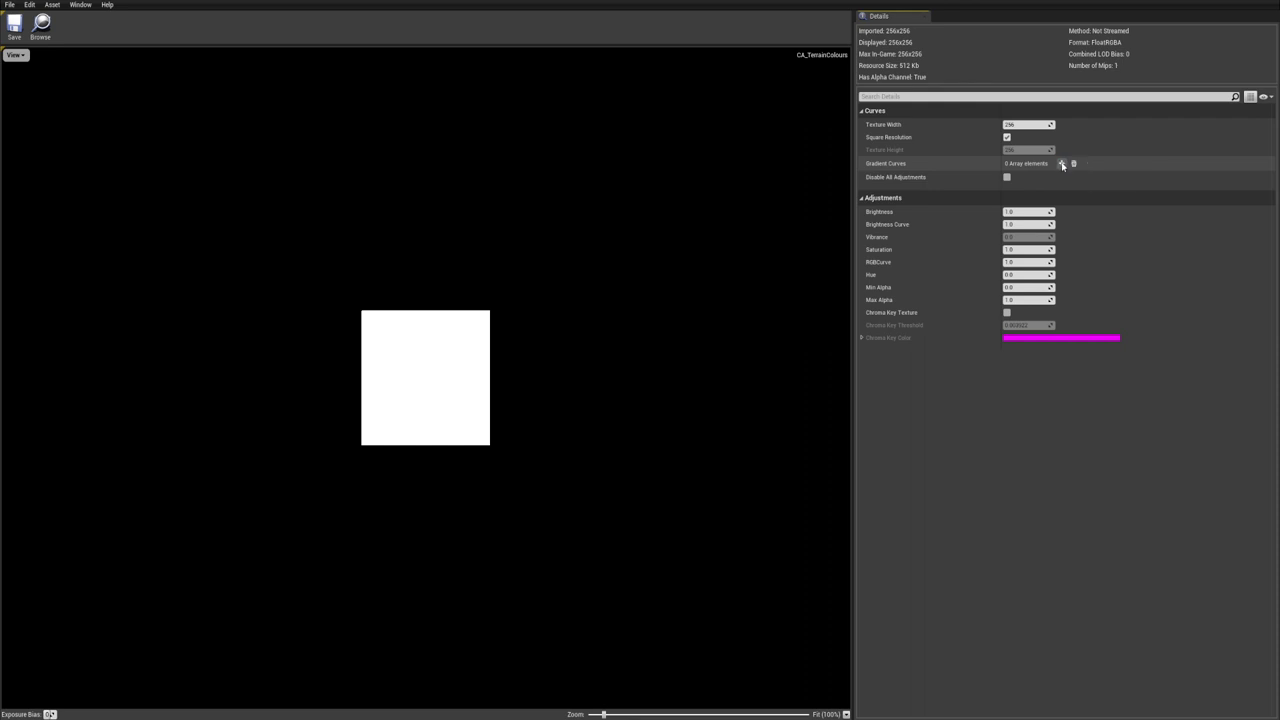
{"action": "left_click", "coordinate": [1062, 163]}
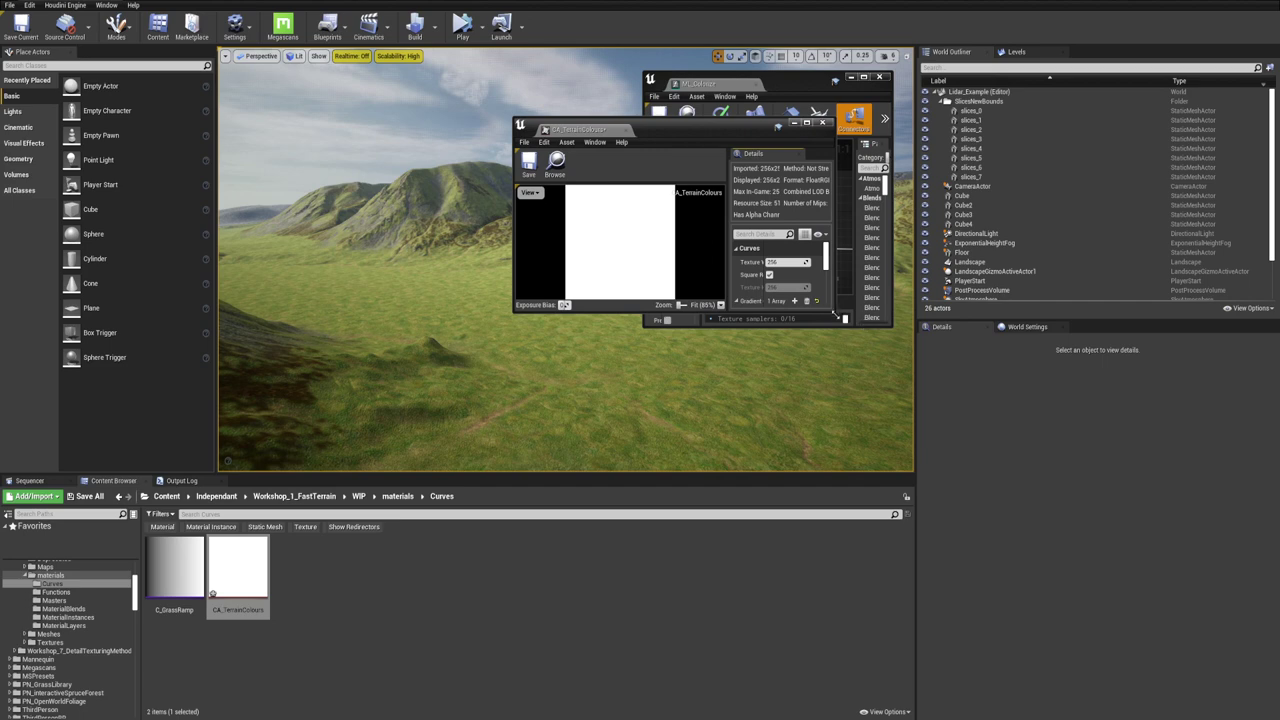
{"action": "left_click_drag", "start_coordinate": [834, 313], "coordinate": [998, 520]}
{"action": "left_click", "coordinate": [175, 570]}
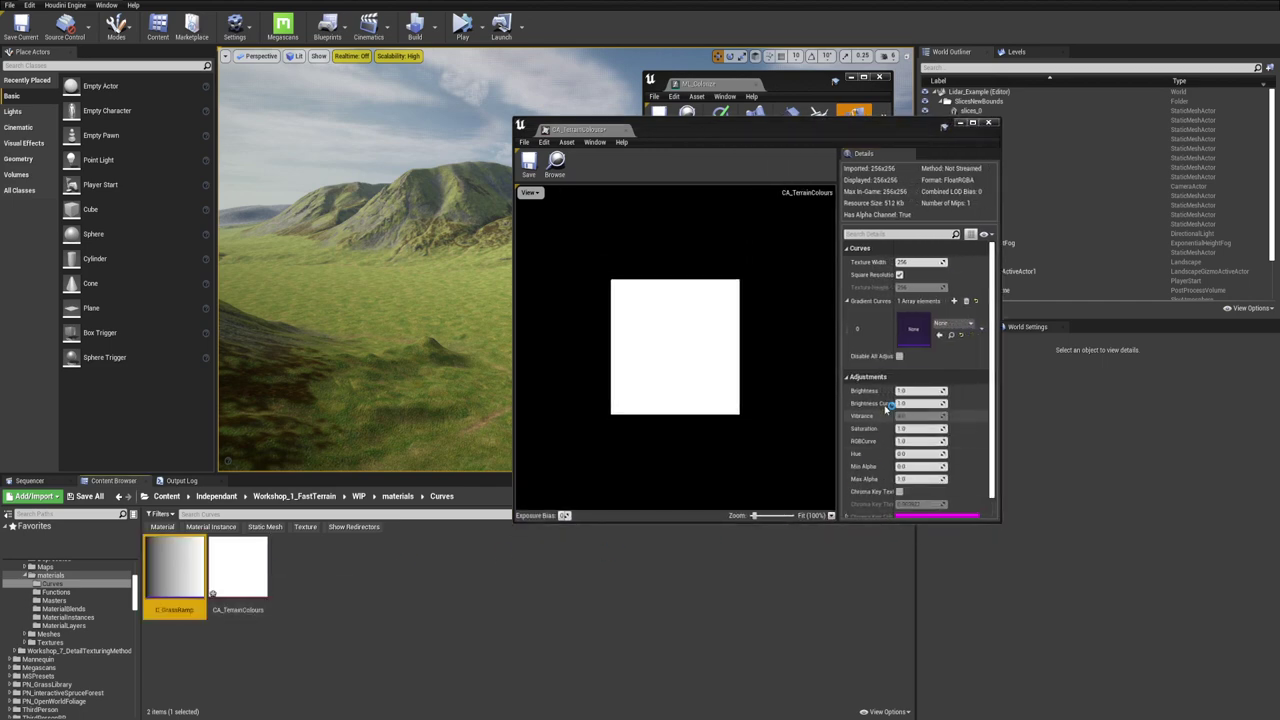
{"action": "left_click", "coordinate": [939, 335]}
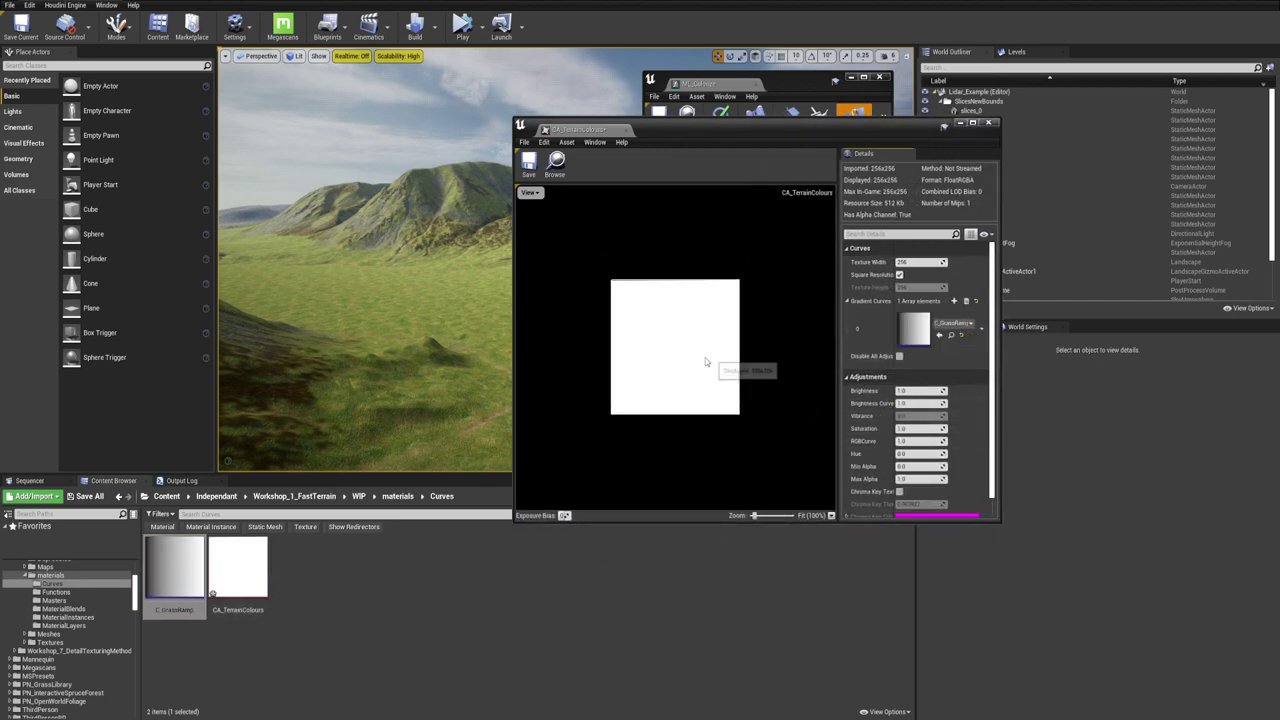
Inspect the upper edge of the CA_TerrainColours texture preview up close, and save the atlas
{"action": "double_click", "coordinate": [737, 133]}
{"action": "scroll", "coordinate": [351, 322], "scroll_direction": "up", "scroll_amount": 5}
{"action": "scroll", "coordinate": [311, 229], "scroll_direction": "up", "scroll_amount": 5}
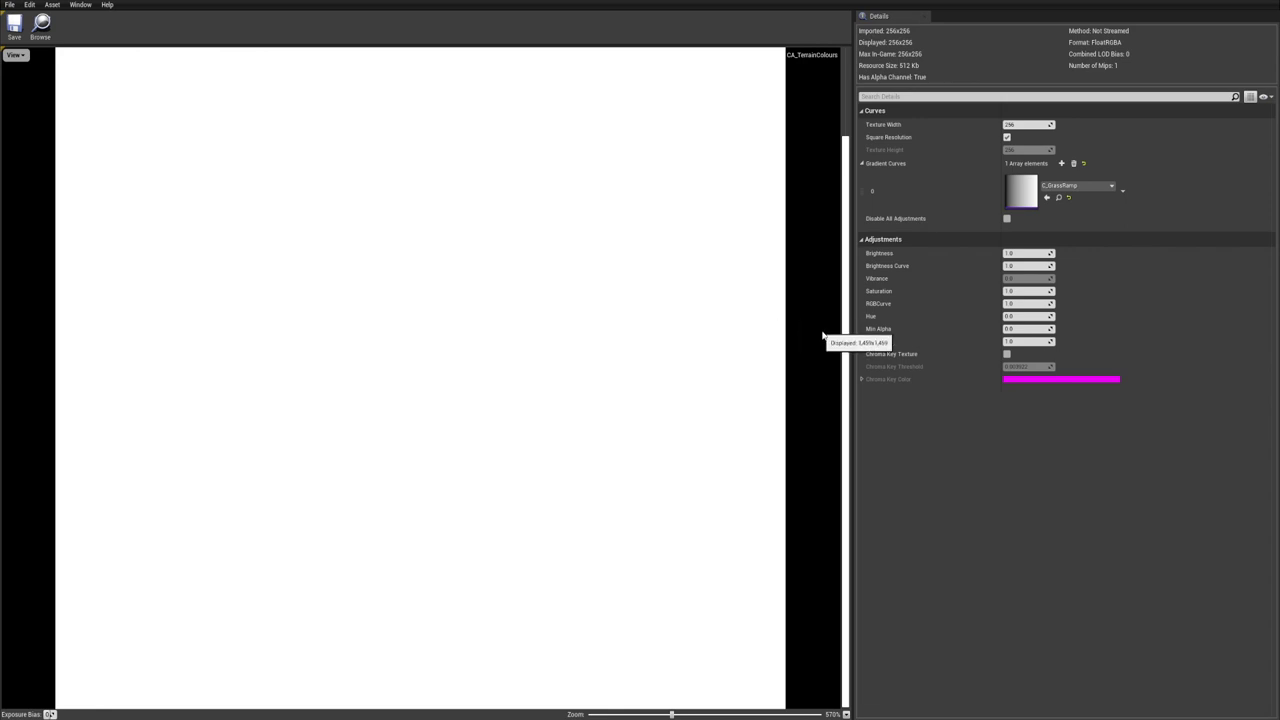
{"action": "left_click_drag", "start_coordinate": [846, 328], "coordinate": [847, 198]}
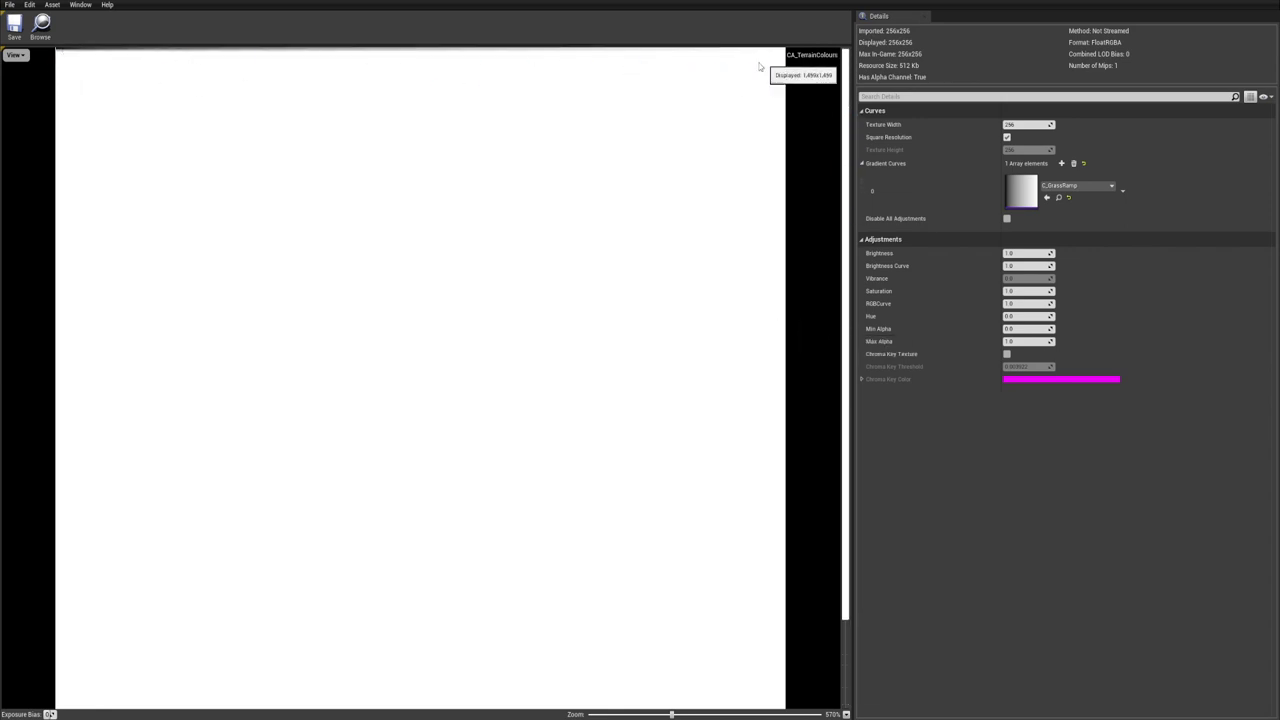
{"action": "scroll", "coordinate": [615, 180], "scroll_direction": "down", "scroll_amount": 2}
{"action": "scroll", "coordinate": [591, 202], "scroll_direction": "down", "scroll_amount": 1}
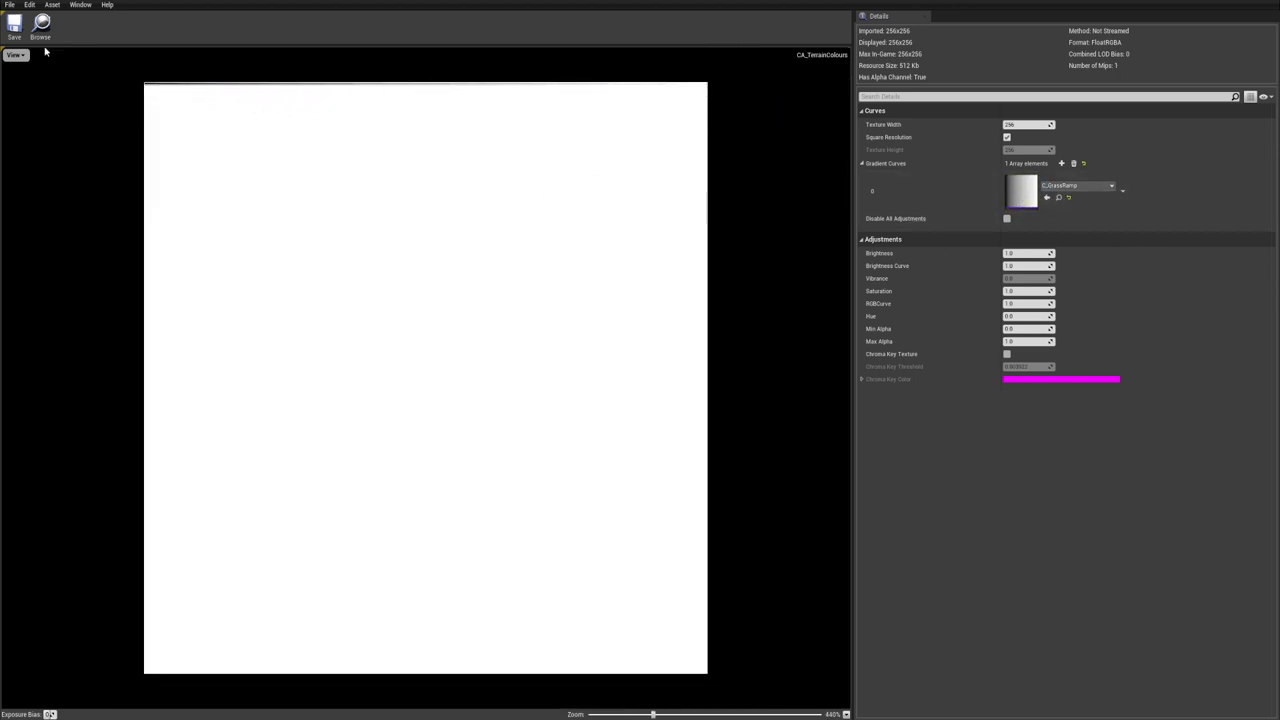
{"action": "left_click", "coordinate": [14, 25]}
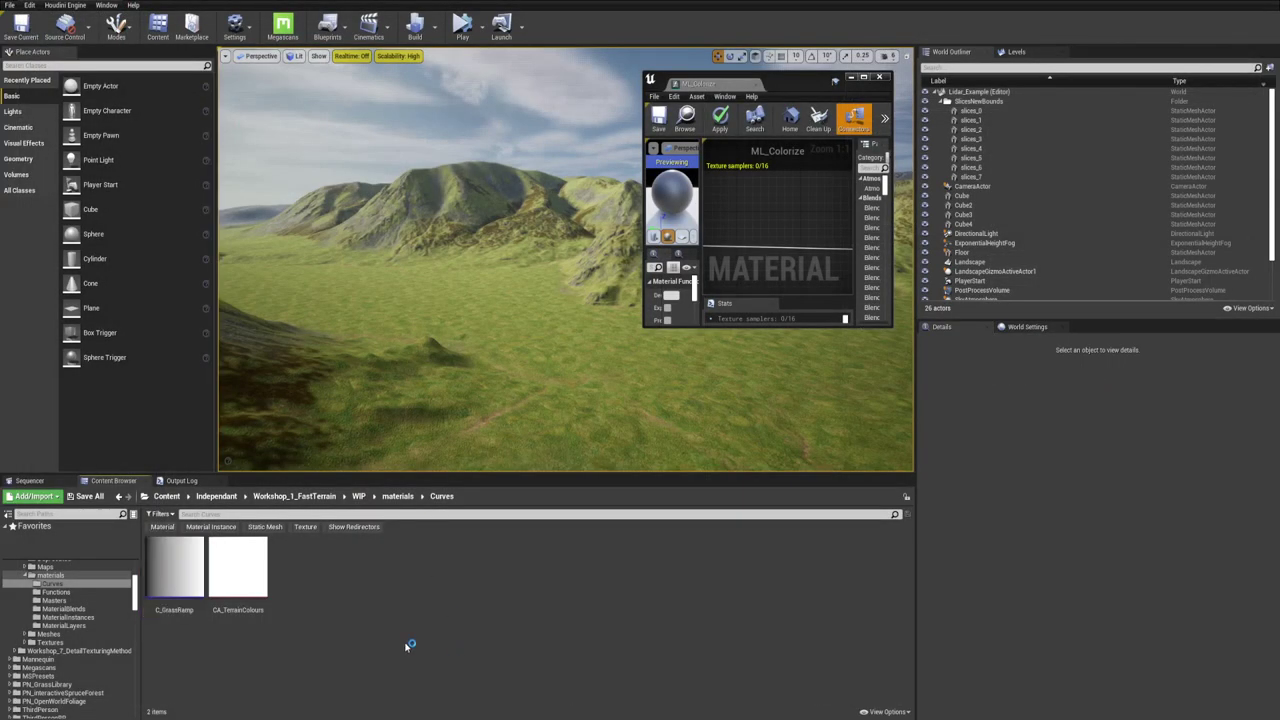
Return to the ML_Colorize graph and add a CurveAtlasRowParameter node in the Curve Asset comment box
{"action": "left_click_drag", "start_coordinate": [793, 88], "coordinate": [799, 165]}
{"action": "double_click", "coordinate": [811, 158]}
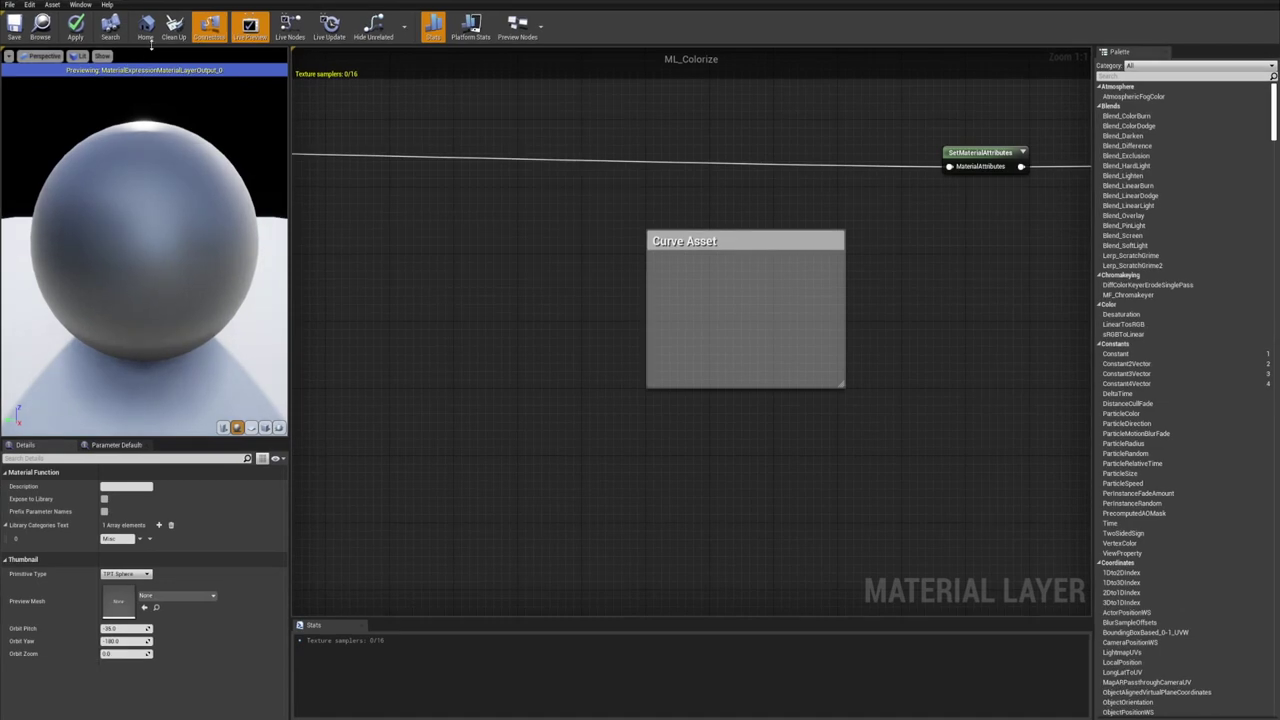
{"action": "right_click", "coordinate": [684, 293]}
{"action": "type", "text": "curve"}
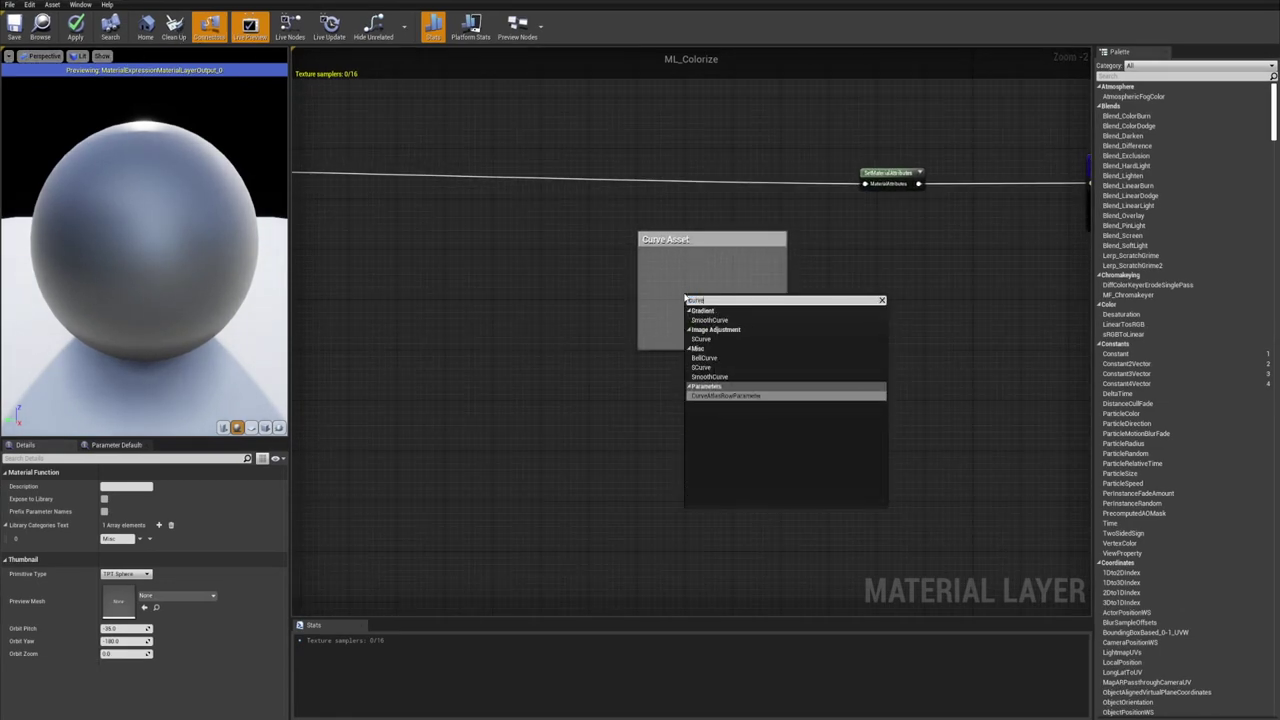
{"action": "key", "text": "Return"}
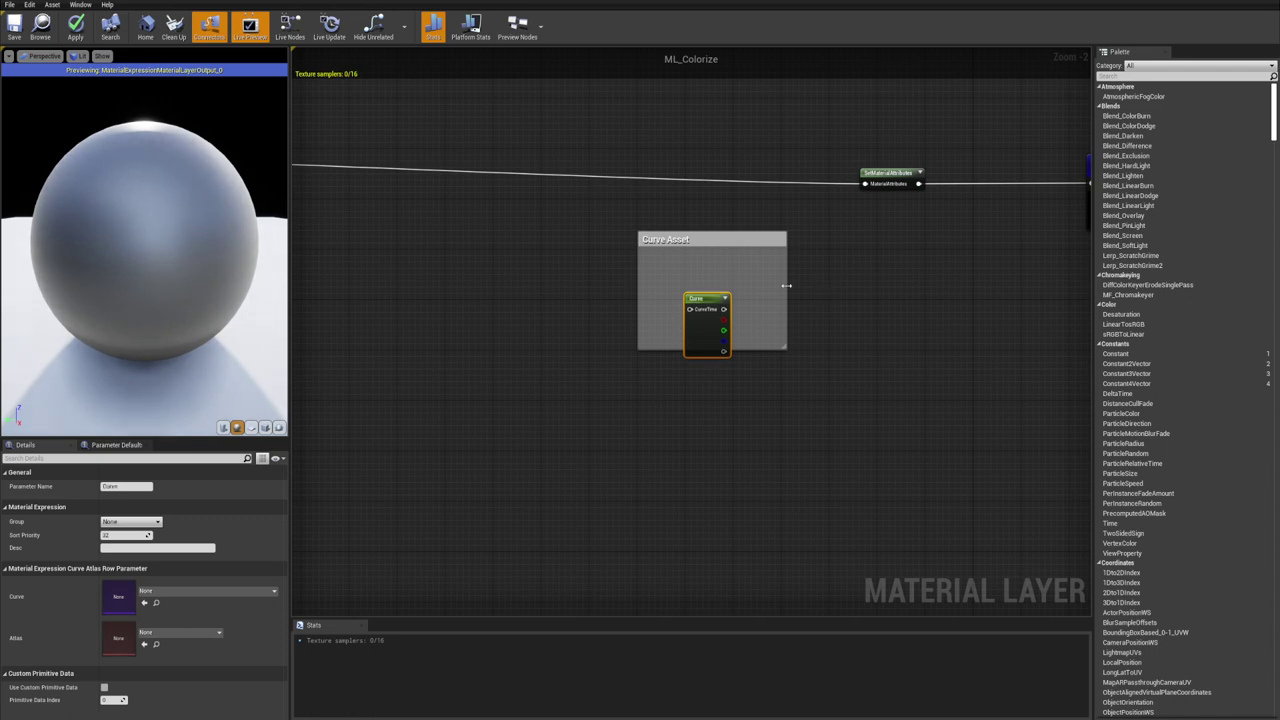
Position the Curve node fully inside the Curve Asset comment box, slightly left of its centre
{"action": "left_click_drag", "start_coordinate": [696, 330], "coordinate": [673, 294]}
{"action": "scroll", "coordinate": [791, 276], "scroll_direction": "up", "scroll_amount": 2}
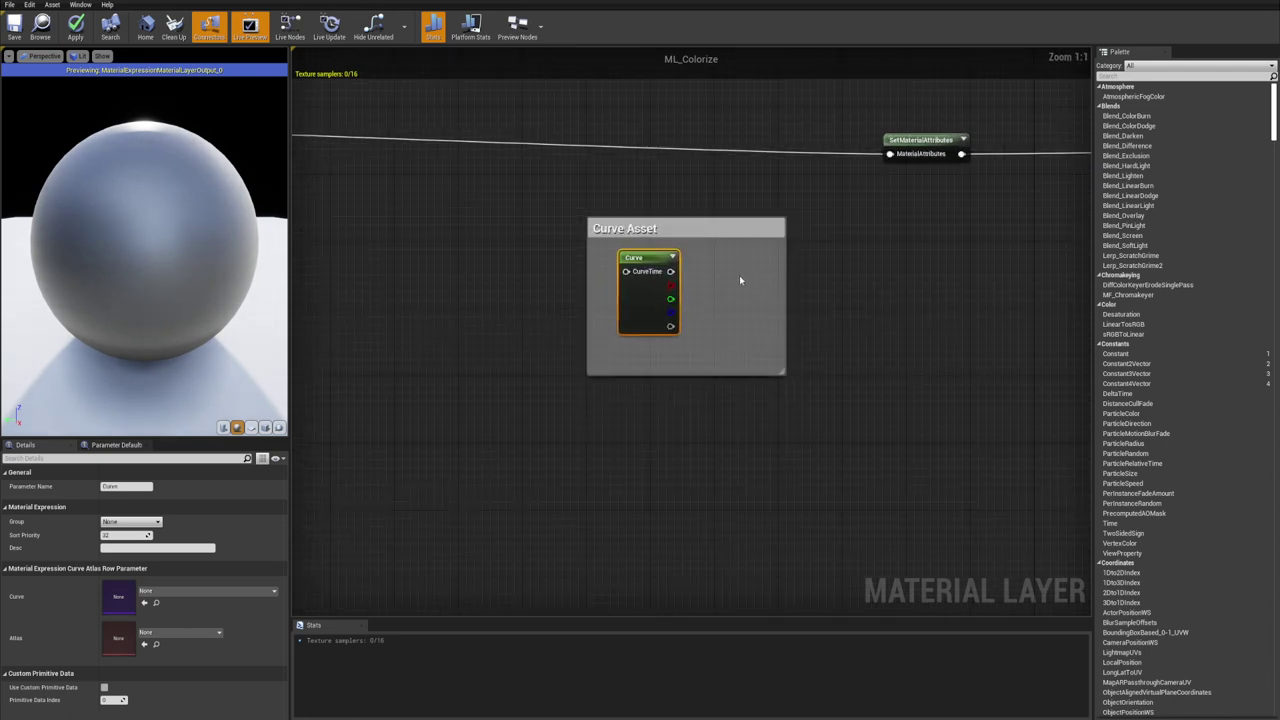
{"action": "right_click_drag", "start_coordinate": [741, 281], "coordinate": [763, 313]}
{"action": "left_click_drag", "start_coordinate": [663, 361], "coordinate": [675, 375]}
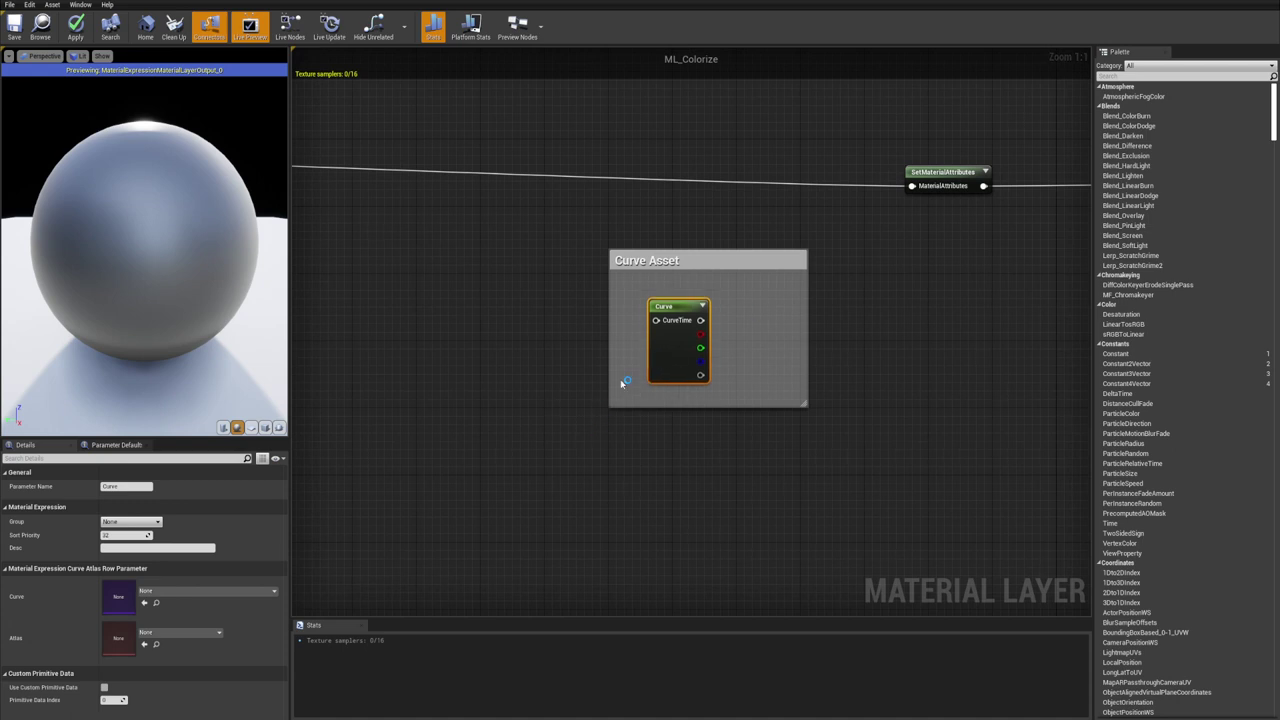
{"action": "left_click", "coordinate": [774, 378]}
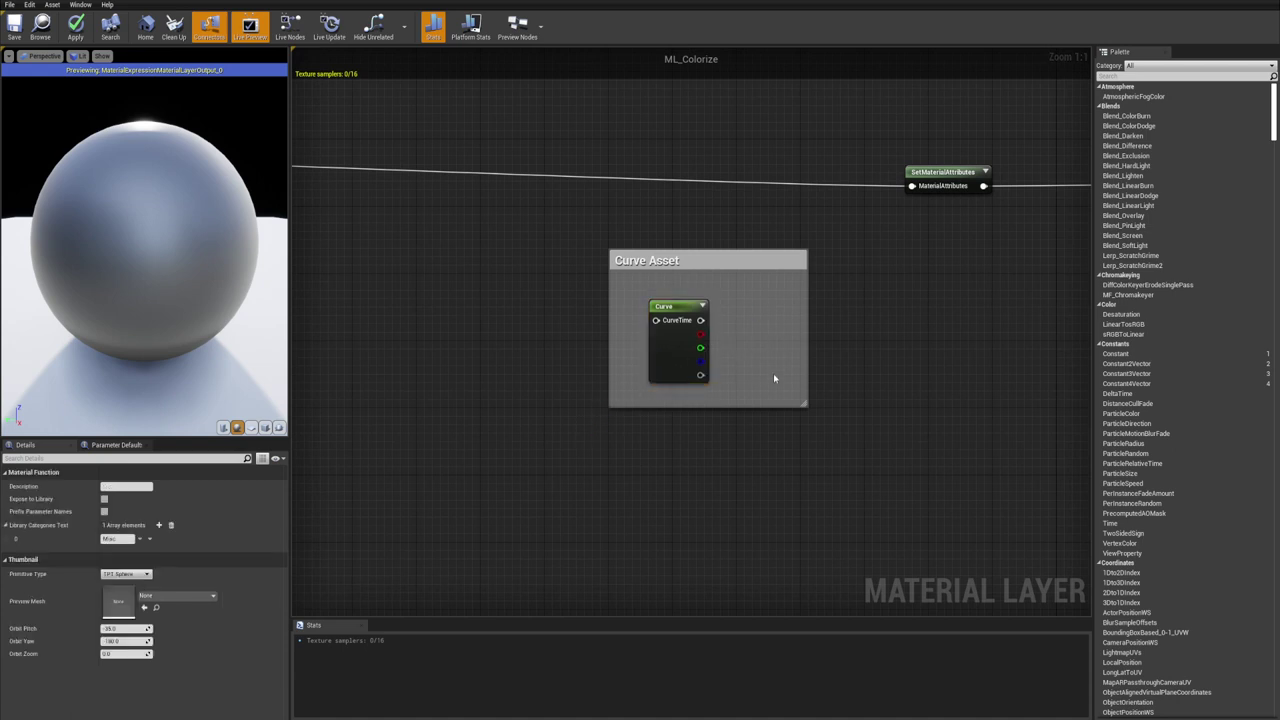
{"action": "left_click_drag", "start_coordinate": [663, 357], "coordinate": [689, 347]}
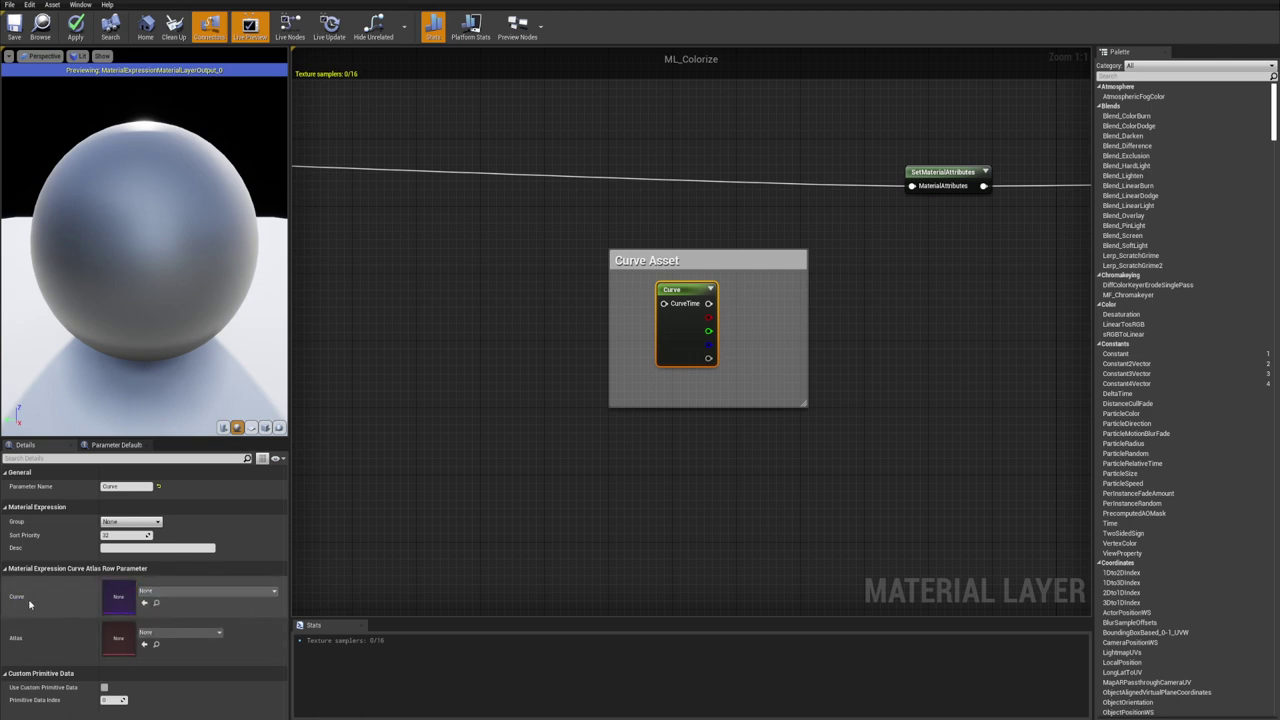
Assign the CA_TerrainColours atlas and the C_GrassRamp curve to the Curve node, and apply the changes
{"action": "left_click", "coordinate": [185, 633]}
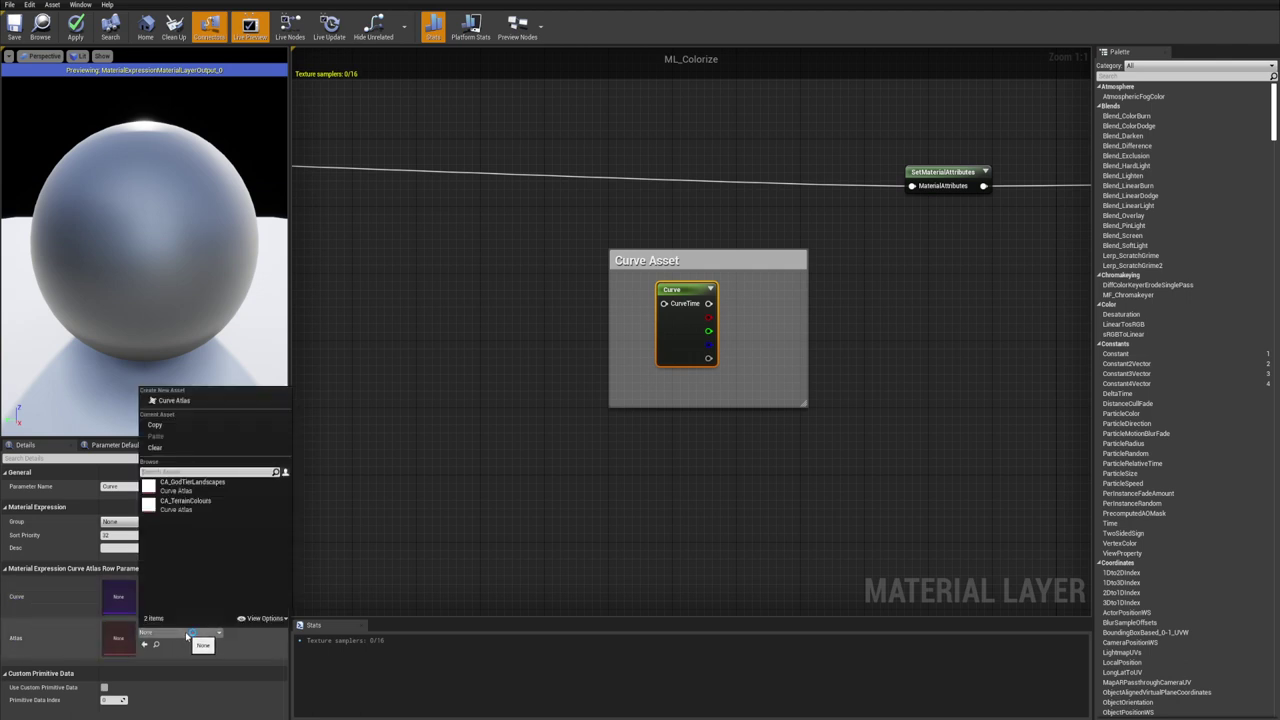
{"action": "left_click", "coordinate": [188, 506]}
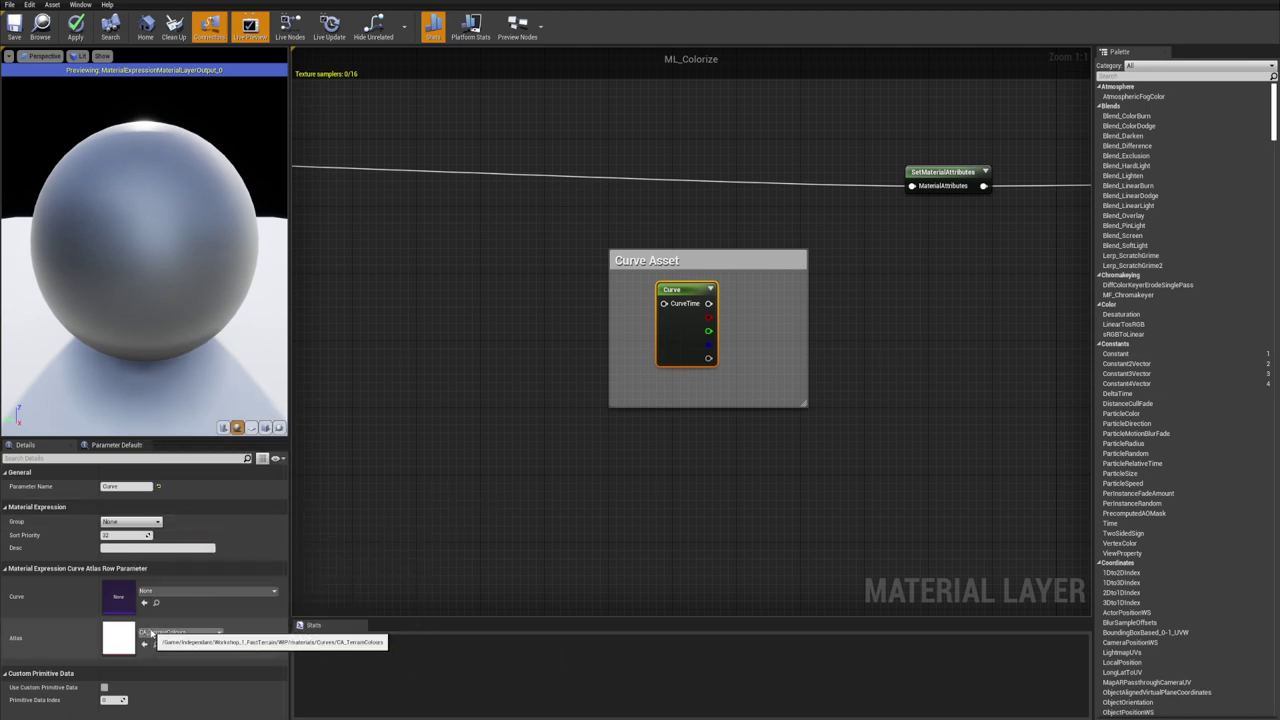
{"action": "left_click", "coordinate": [185, 594]}
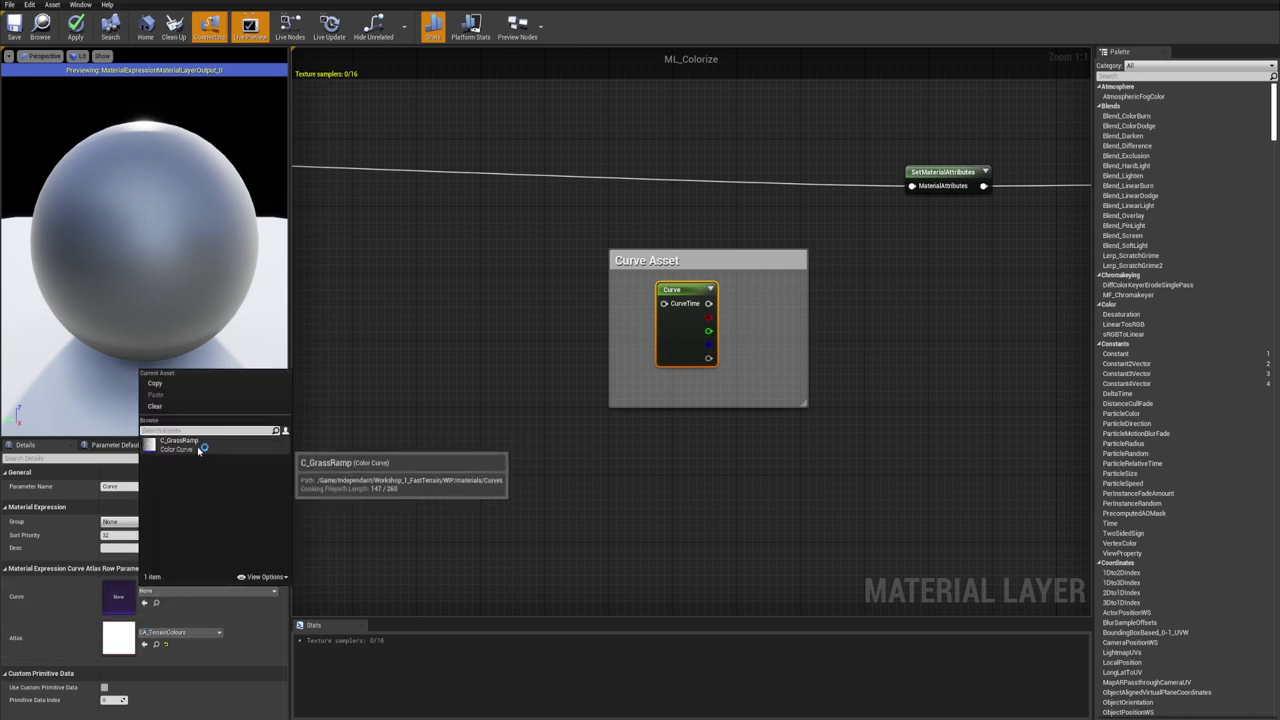
{"action": "left_click", "coordinate": [182, 447]}
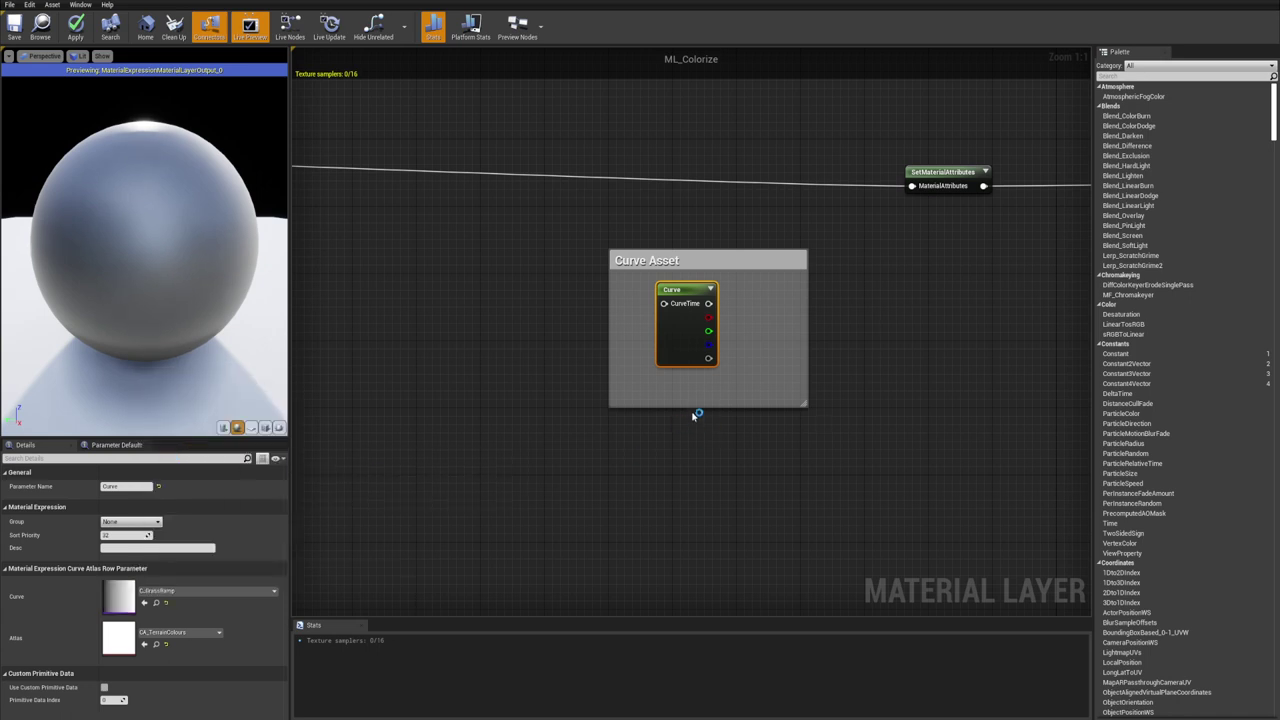
{"action": "right_click_drag", "start_coordinate": [626, 398], "coordinate": [585, 434]}
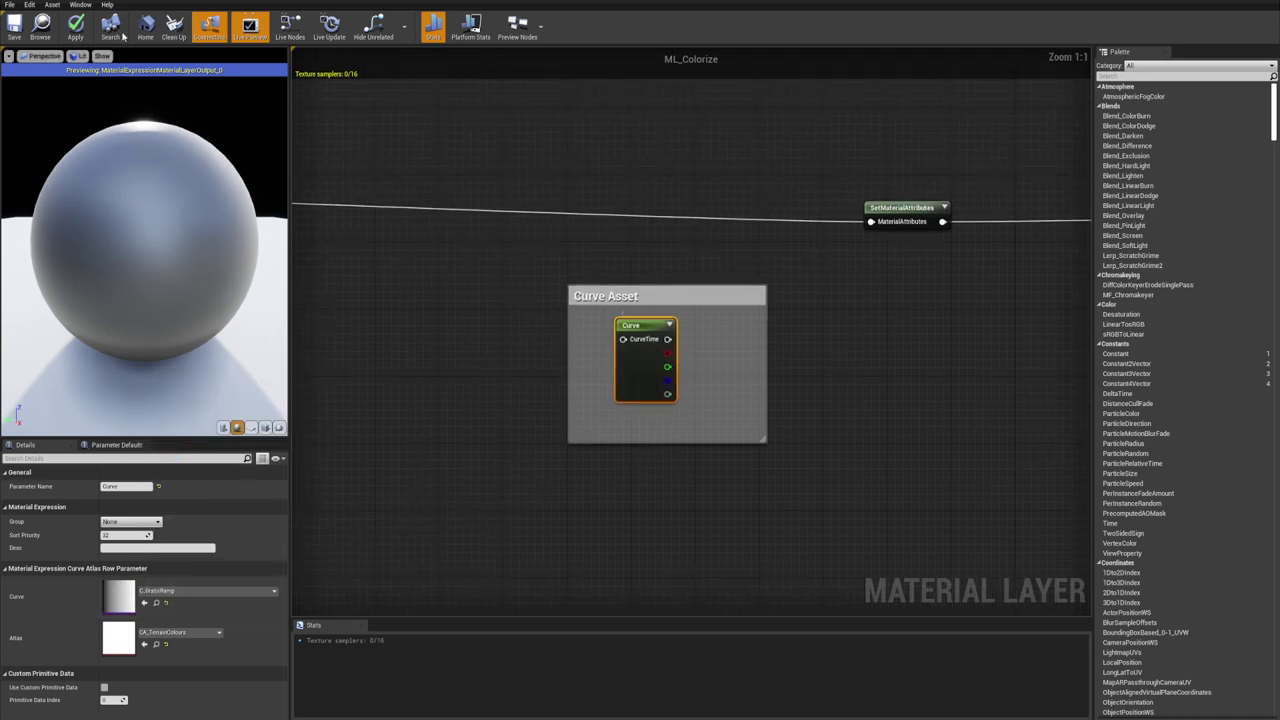
{"action": "left_click", "coordinate": [75, 25]}
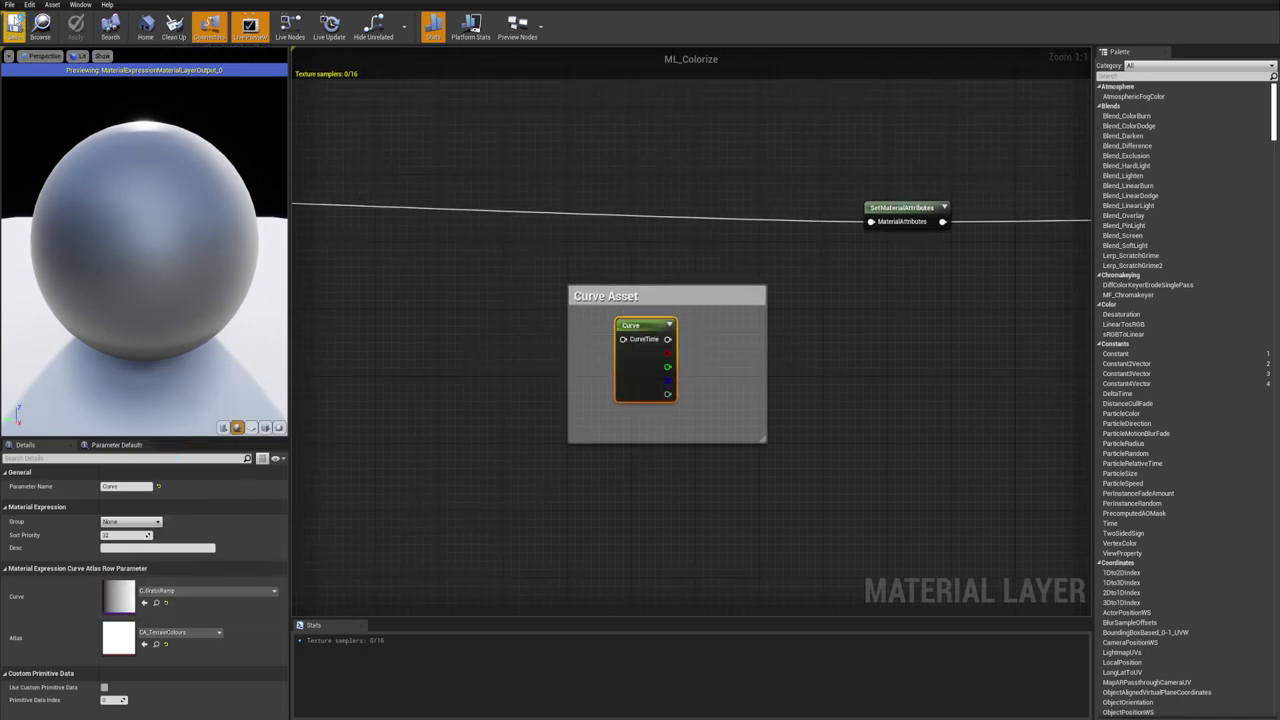
Nudge the Curve node slightly down and left within the Curve Asset comment box, leaving its name unchanged
{"action": "scroll", "coordinate": [831, 289], "scroll_direction": "down", "scroll_amount": 4}
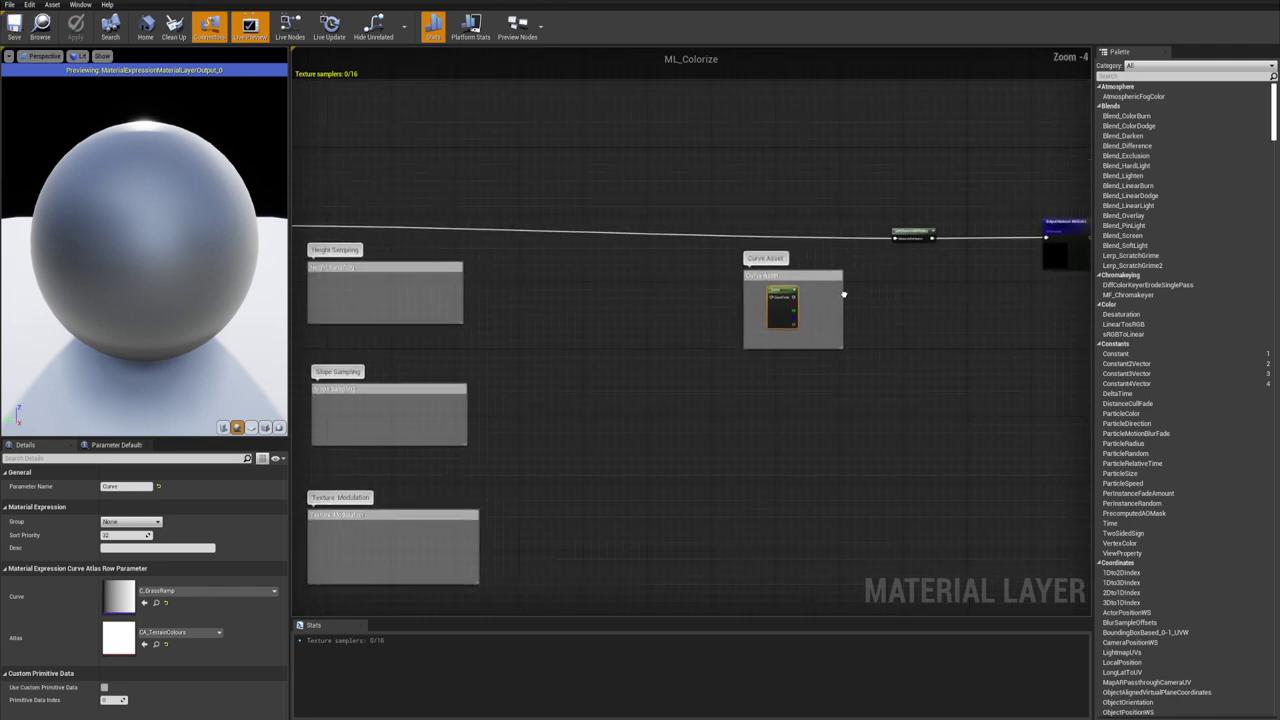
{"action": "scroll", "coordinate": [844, 292], "scroll_direction": "up", "scroll_amount": 4}
{"action": "left_click", "coordinate": [795, 340]}
{"action": "mouse_move", "coordinate": [706, 335]}
{"action": "left_mouse_down"}
{"action": "mouse_move", "coordinate": [704, 348]}
{"action": "mouse_move", "coordinate": [706, 312]}
{"action": "left_mouse_up"}
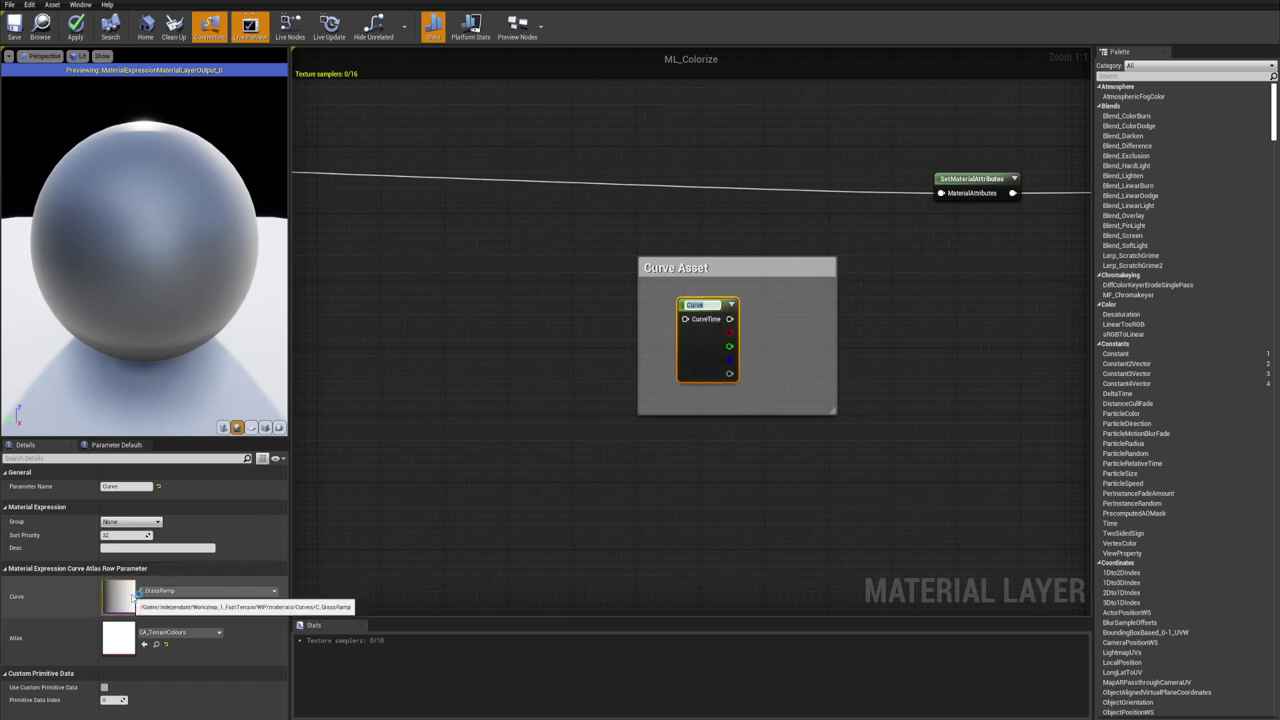
{"action": "left_click", "coordinate": [696, 390]}
{"action": "right_click_drag", "start_coordinate": [696, 390], "coordinate": [663, 401]}
Start previewing the Curve node on a plane mesh, and orbit the preview to face the plane
{"action": "right_click", "coordinate": [654, 347]}
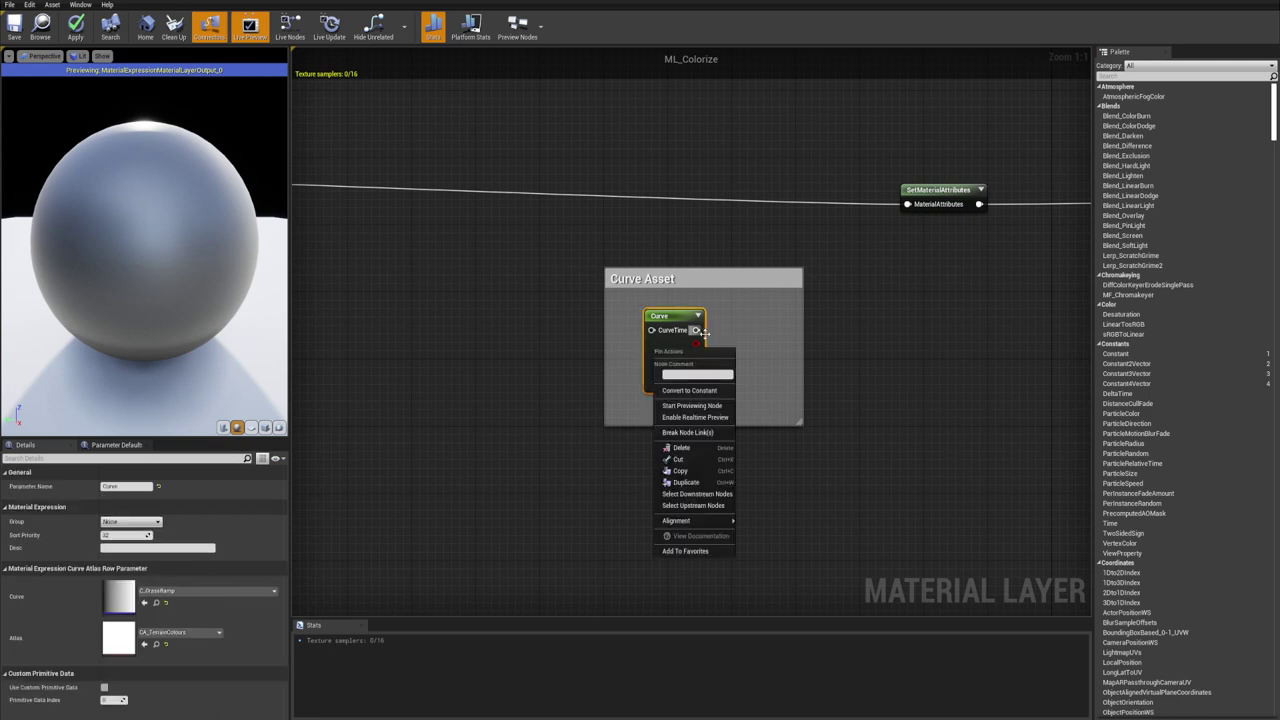
{"action": "left_click", "coordinate": [691, 405]}
{"action": "left_click", "coordinate": [251, 428]}
{"action": "left_click_drag", "start_coordinate": [166, 284], "coordinate": [187, 264]}
{"action": "left_click_drag", "start_coordinate": [228, 342], "coordinate": [228, 376]}
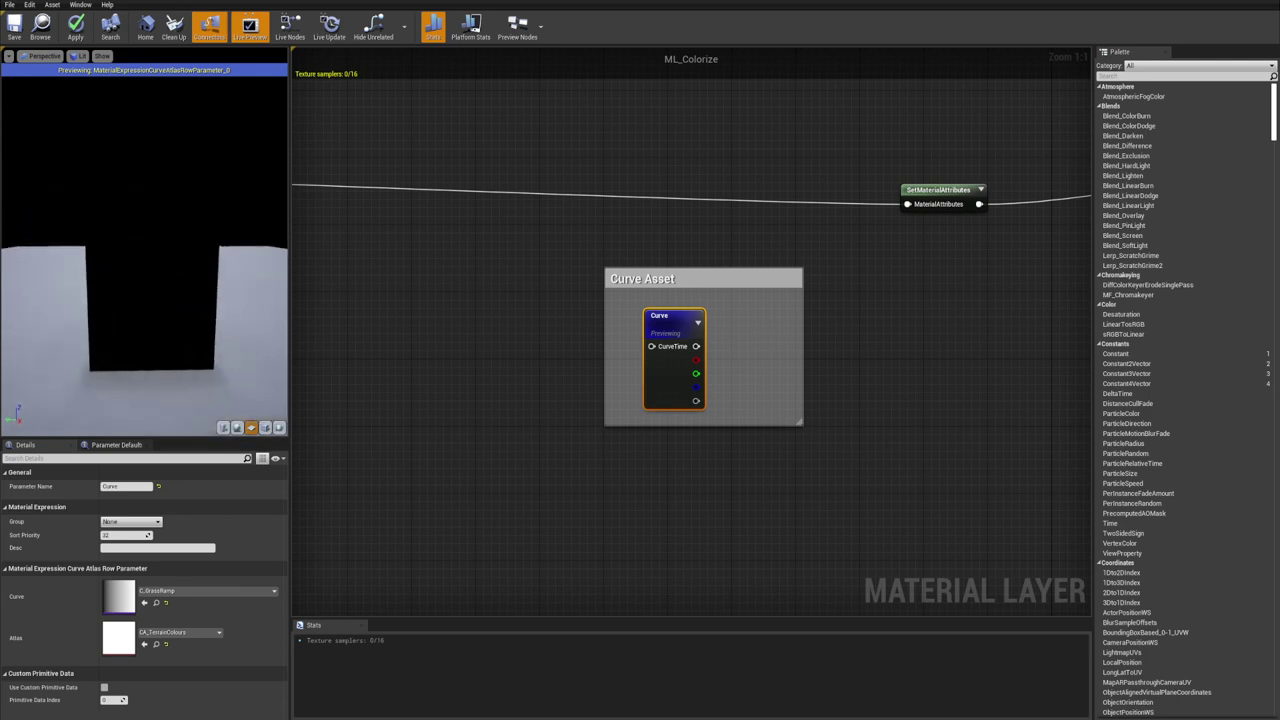
Add a TextureCoordinate node to the graph and place it well to the left of the Curve Asset comment box
{"action": "right_click_drag", "start_coordinate": [636, 362], "coordinate": [596, 346]}
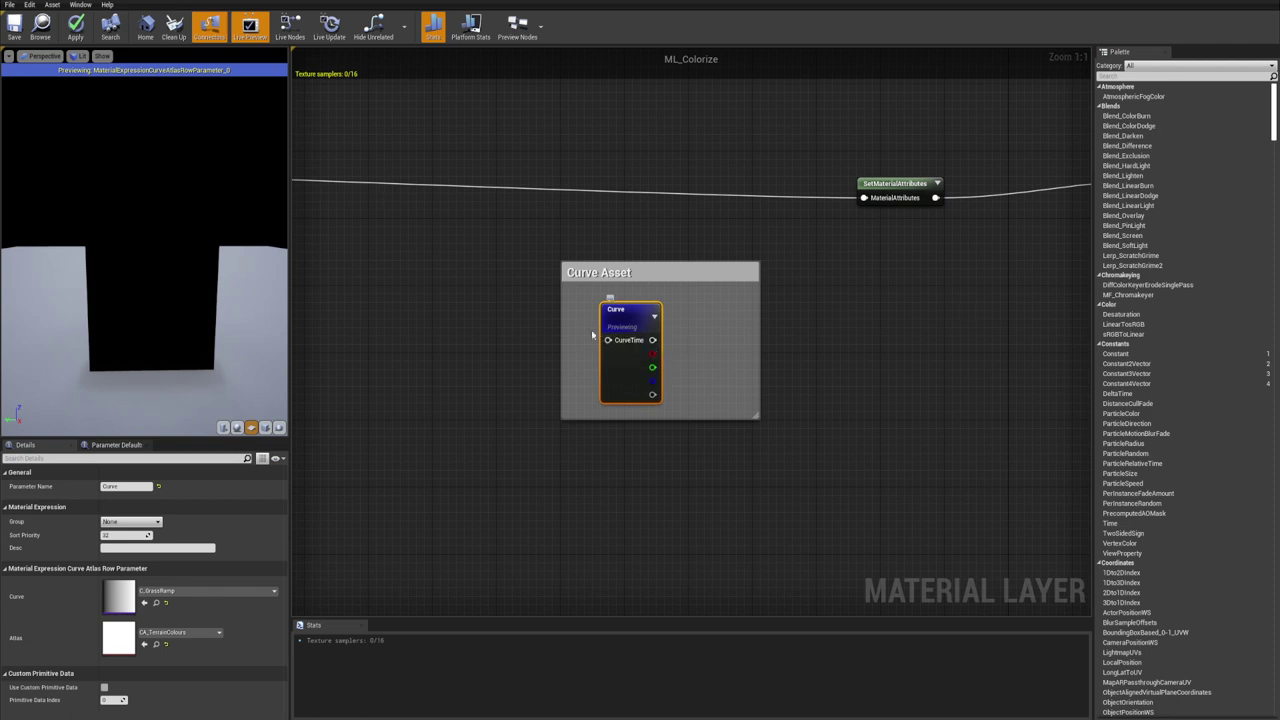
{"action": "right_click_drag", "start_coordinate": [530, 375], "coordinate": [642, 344]}
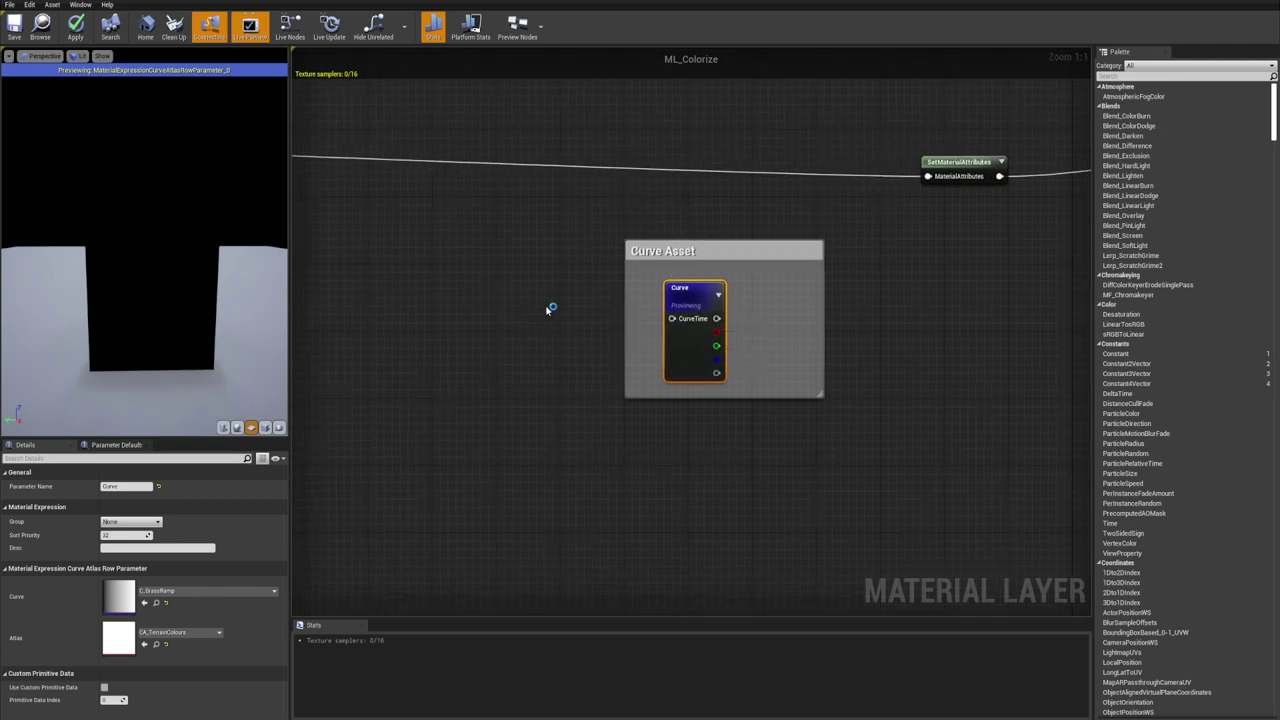
{"action": "right_click", "coordinate": [490, 291]}
{"action": "type", "text": "tex"}
{"action": "type", "text": "u"}
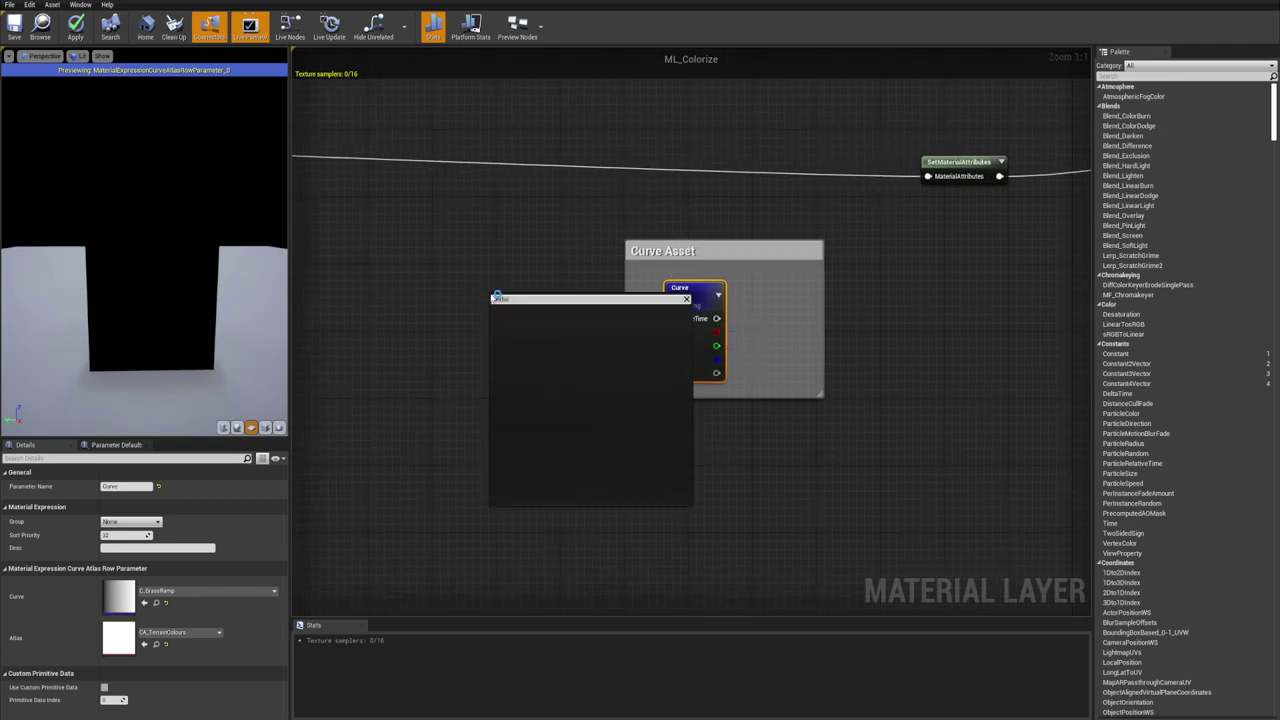
{"action": "type", "text": "re"}
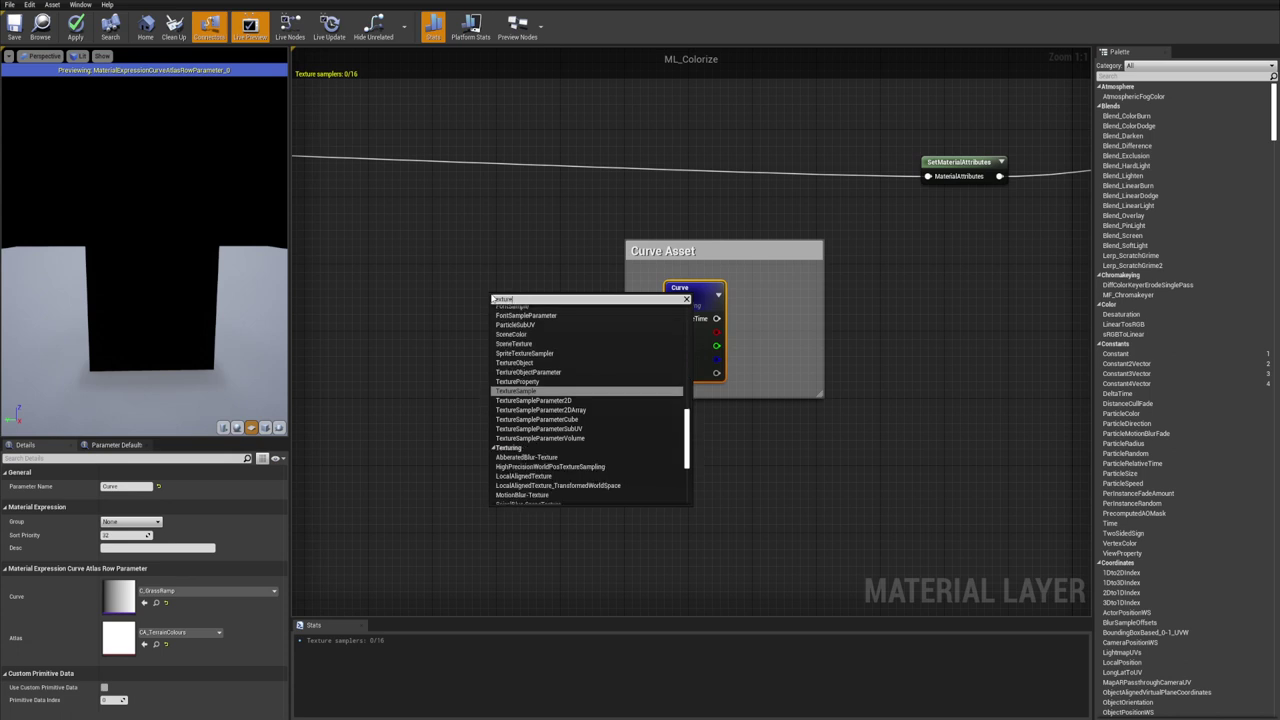
{"action": "type", "text": " coo"}
{"action": "key", "text": "Return"}
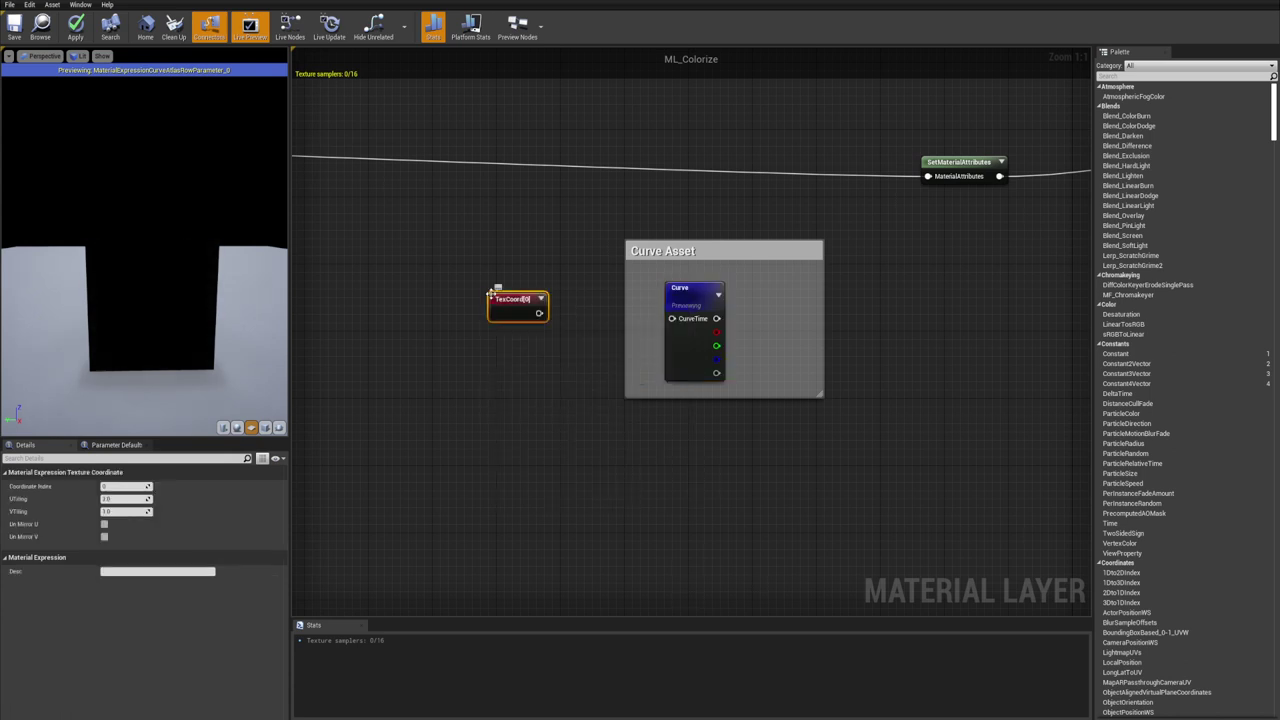
{"action": "left_click_drag", "start_coordinate": [540, 296], "coordinate": [468, 301]}
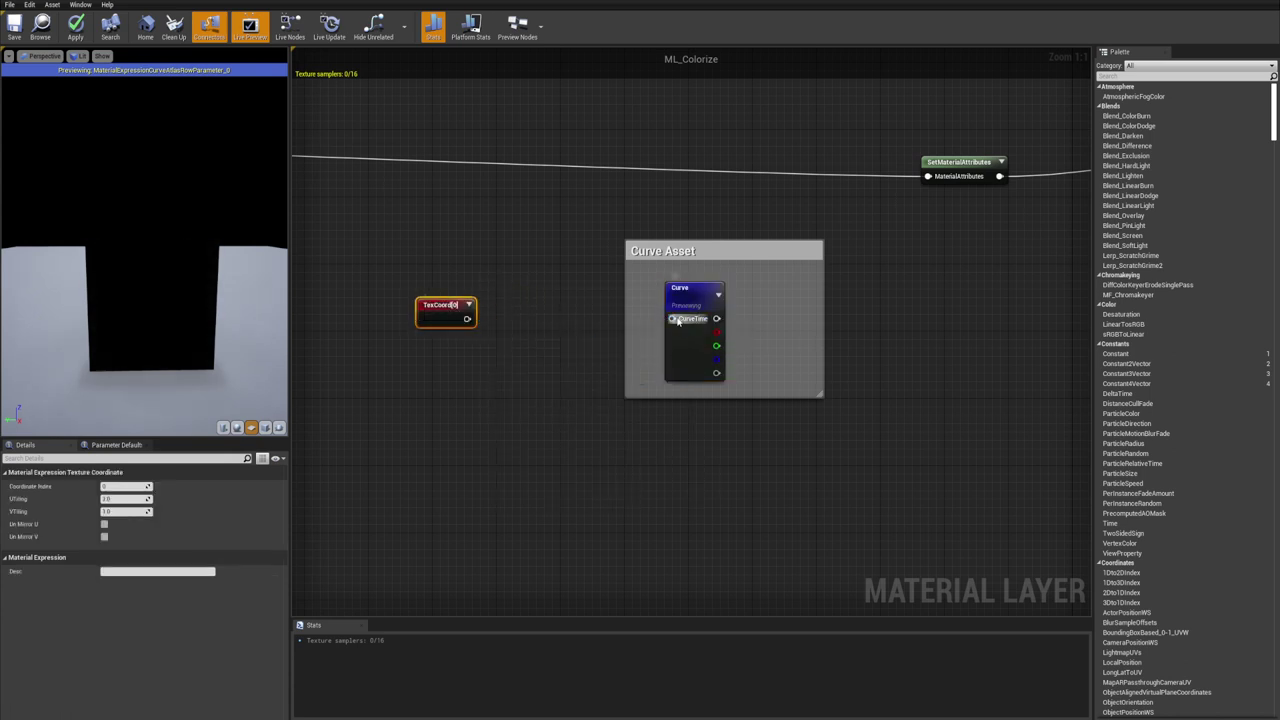
Add a ComponentMask node fed by the TexCoord output, and disable G so it passes only the R channel
{"action": "mouse_move", "coordinate": [573, 324]}
{"action": "right_mouse_down"}
{"action": "mouse_move", "coordinate": [609, 334]}
{"action": "mouse_move", "coordinate": [589, 315]}
{"action": "right_mouse_up"}
{"action": "left_click_drag", "start_coordinate": [486, 311], "coordinate": [523, 308]}
{"action": "type", "text": "onmi"}
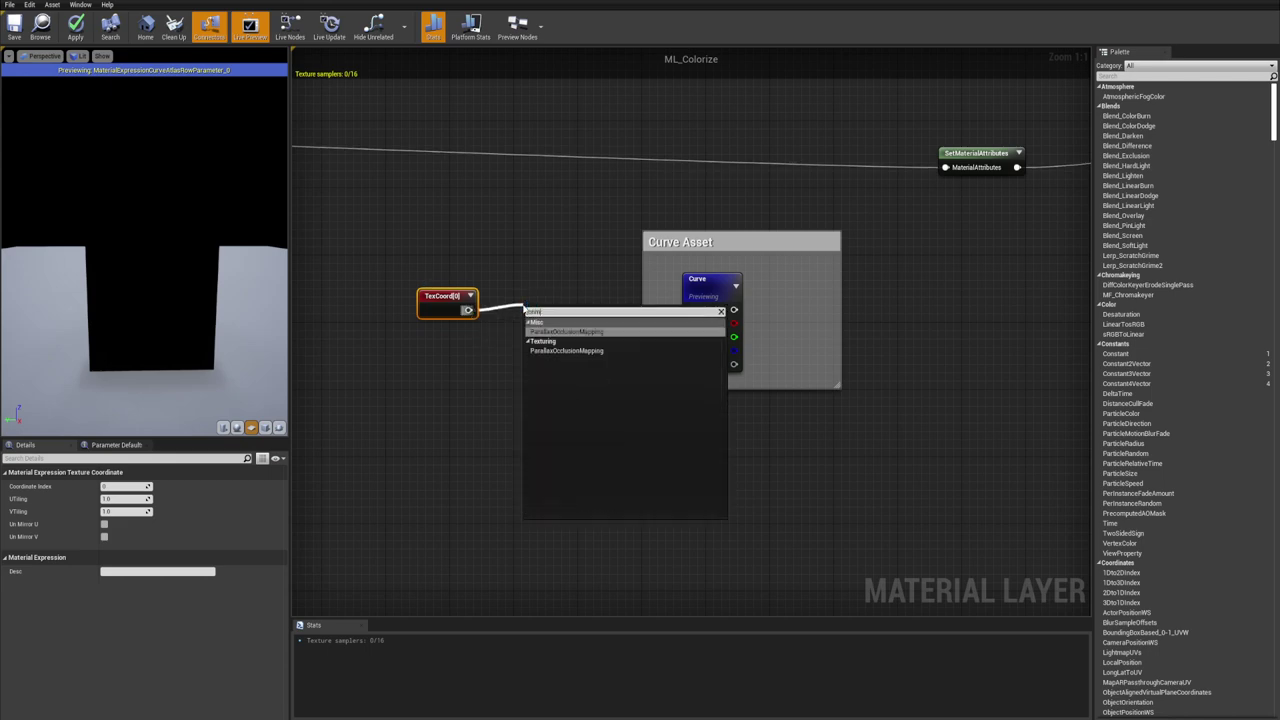
{"action": "key", "text": "BackSpace"}
{"action": "key", "text": "BackSpace"}
{"action": "key", "text": "BackSpace"}
{"action": "key", "text": "BackSpace"}
{"action": "type", "text": "compo"}
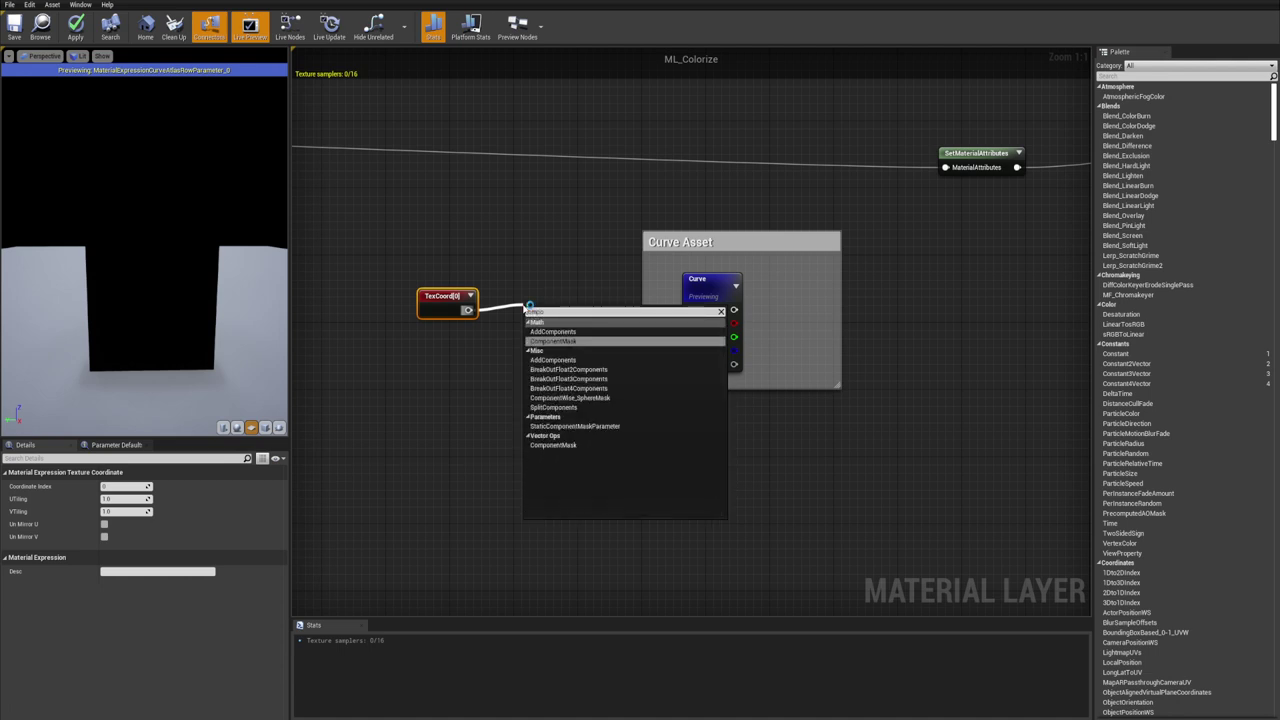
{"action": "key", "text": "Return"}
{"action": "left_click", "coordinate": [104, 499]}
{"action": "left_click", "coordinate": [514, 366]}
Connect the R mask's output to the Curve node's CurveTime input, and check the gradient on the preview plane
{"action": "left_click_drag", "start_coordinate": [546, 319], "coordinate": [689, 309]}
{"action": "left_click", "coordinate": [546, 361]}
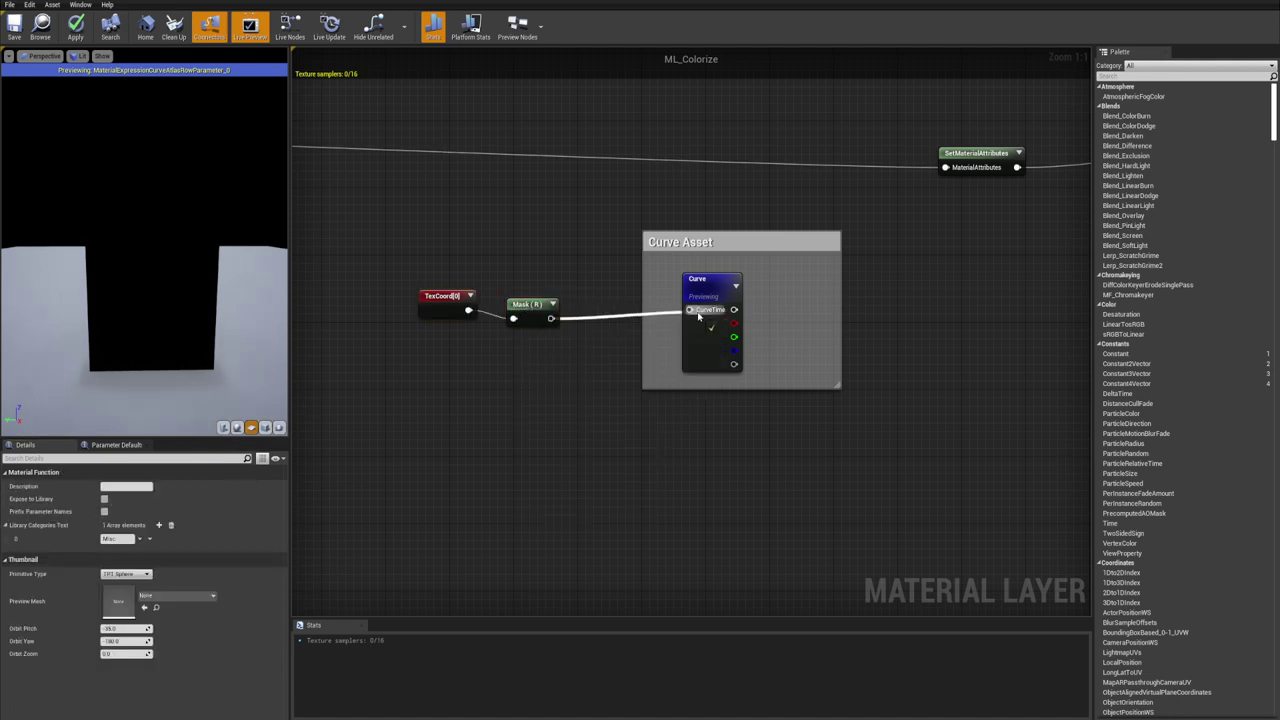
{"action": "right_click_drag", "start_coordinate": [517, 409], "coordinate": [511, 414]}
{"action": "left_click_drag", "start_coordinate": [182, 336], "coordinate": [164, 312]}
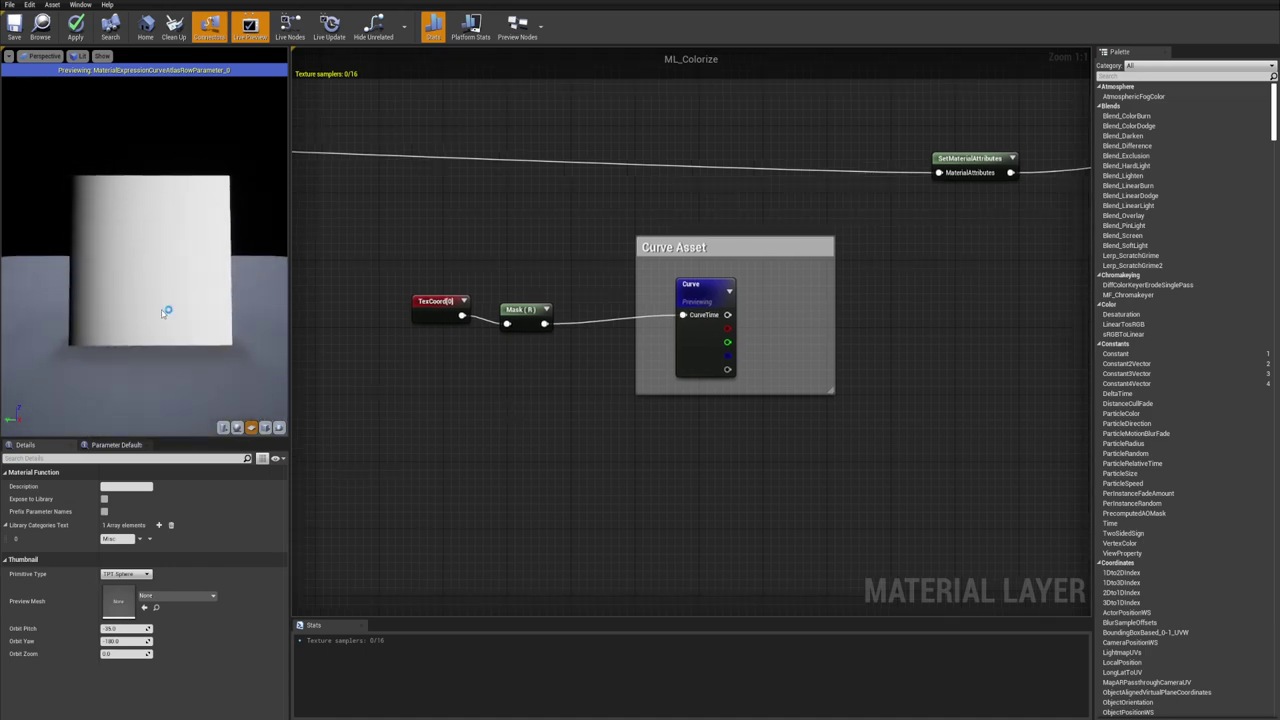
Align the Mask node level with the TexCoord and Curve nodes, and shift TexCoord slightly further left
{"action": "left_click", "coordinate": [695, 295]}
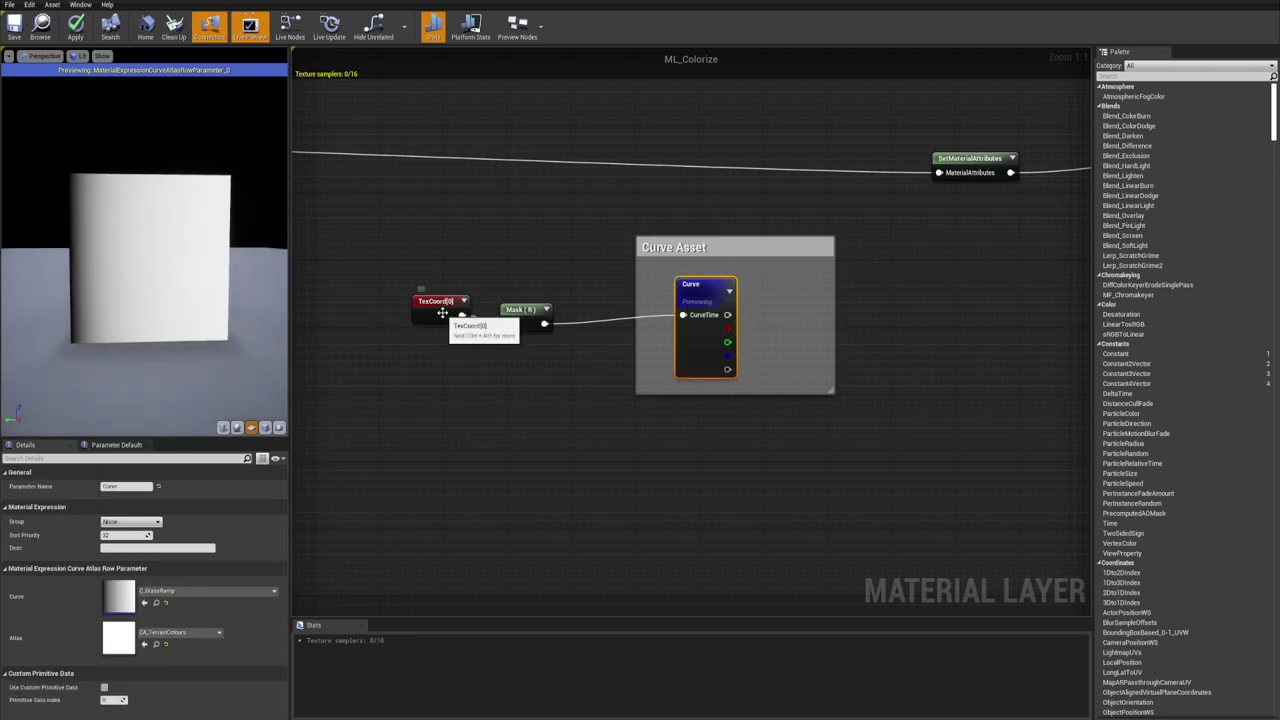
{"action": "left_click_drag", "start_coordinate": [531, 311], "coordinate": [523, 302]}
{"action": "left_click", "coordinate": [535, 381]}
{"action": "right_click_drag", "start_coordinate": [586, 390], "coordinate": [557, 389]}
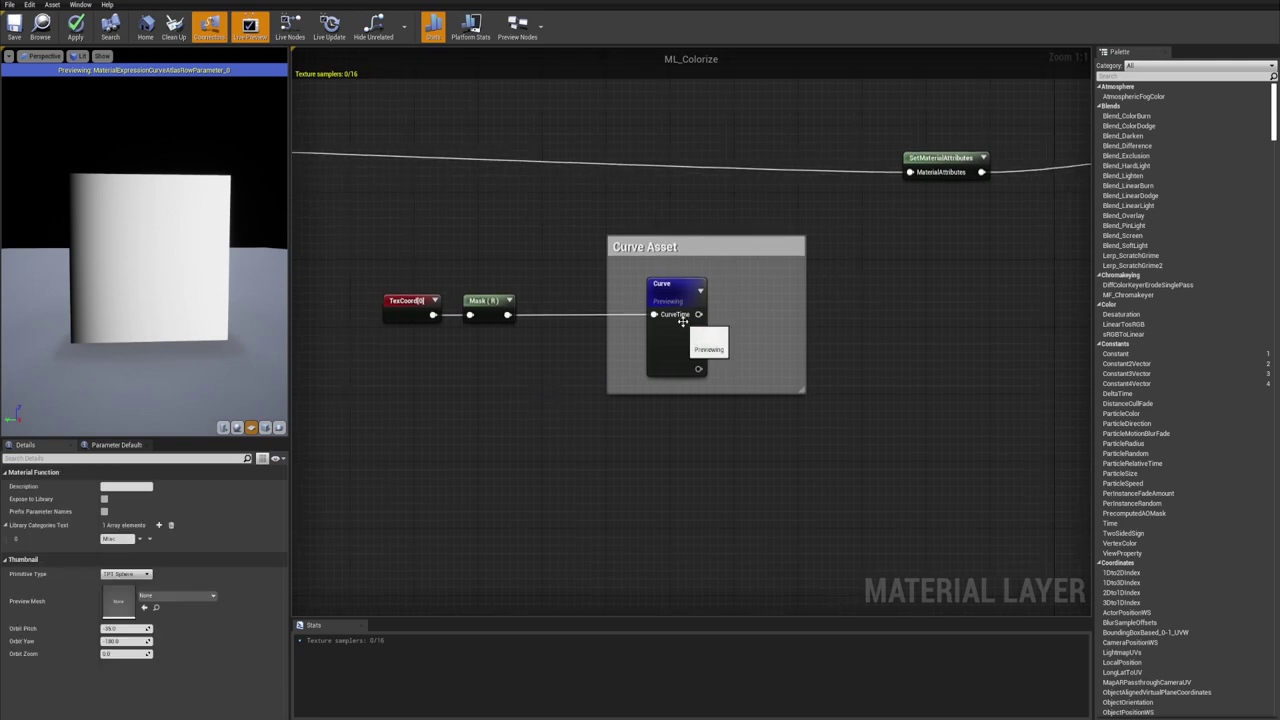
{"action": "left_click_drag", "start_coordinate": [413, 316], "coordinate": [395, 316]}
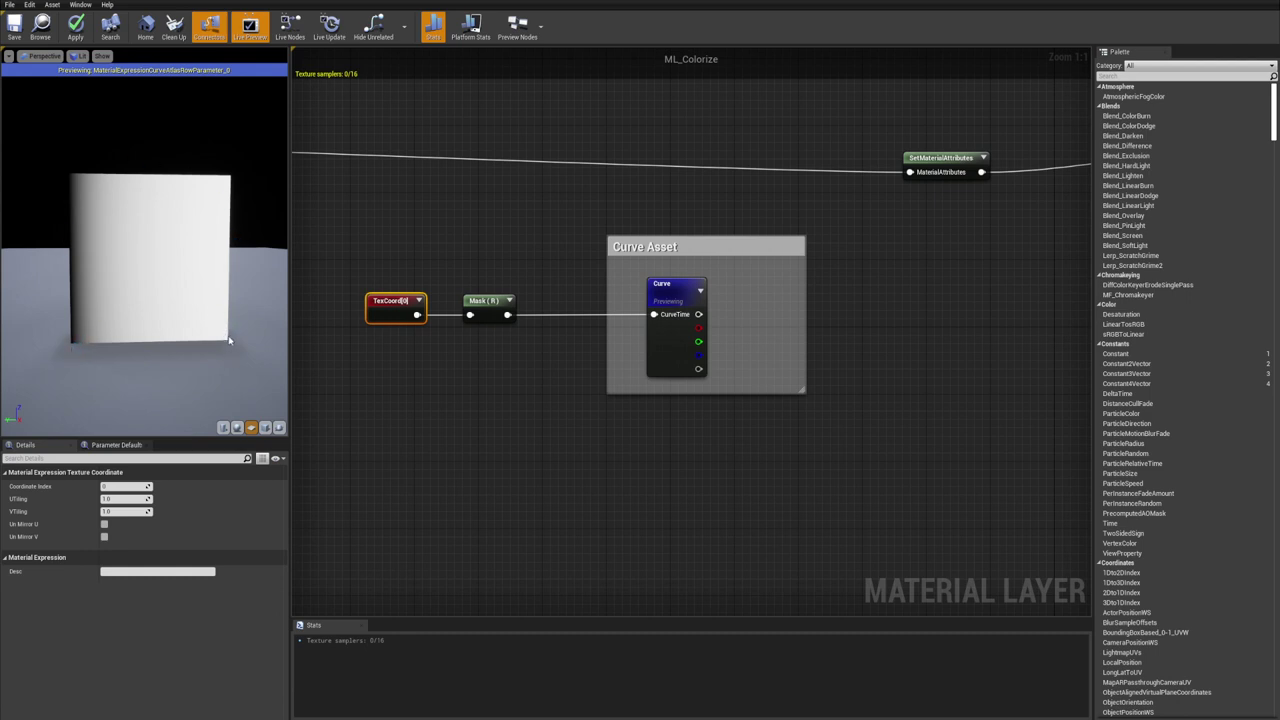
Shrink the ML_Colorize editor to a floating window clear of the curve assets, and widen its preview viewport
{"action": "left_click", "coordinate": [665, 334]}
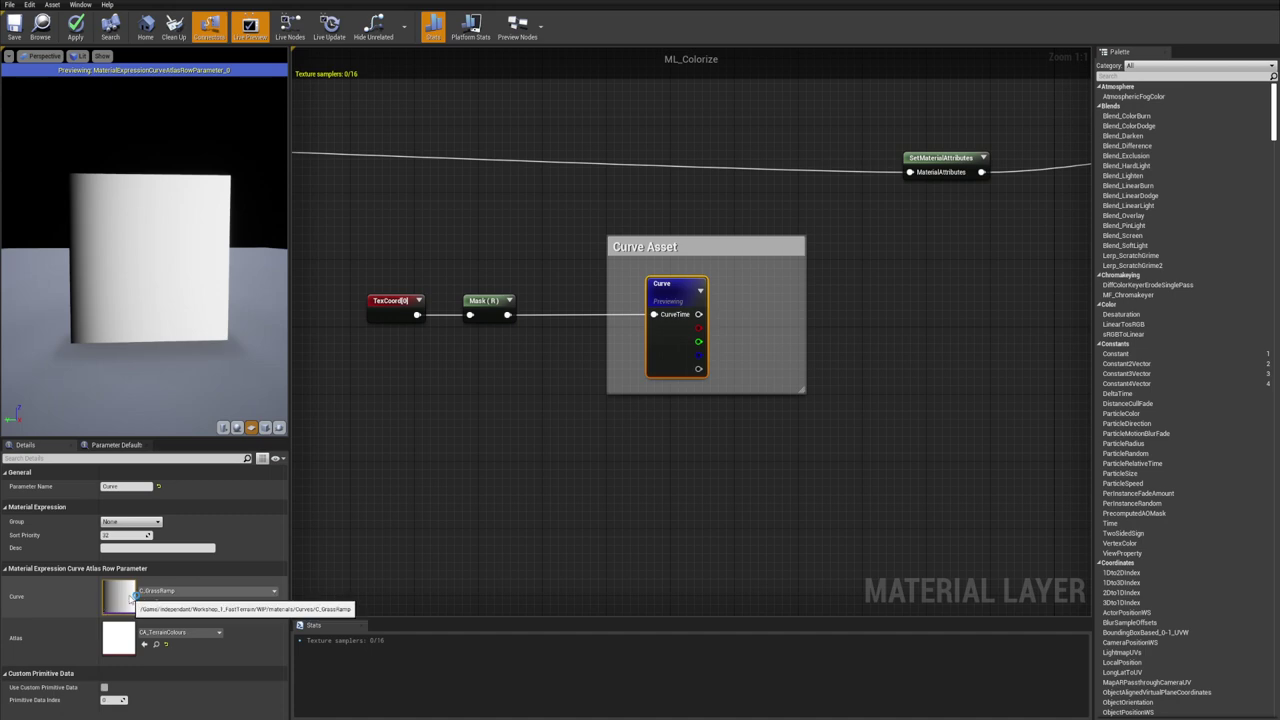
{"action": "left_click", "coordinate": [494, 420]}
{"action": "left_click_drag", "start_coordinate": [335, 1], "coordinate": [510, 62]}
{"action": "left_click_drag", "start_coordinate": [632, 307], "coordinate": [1020, 568]}
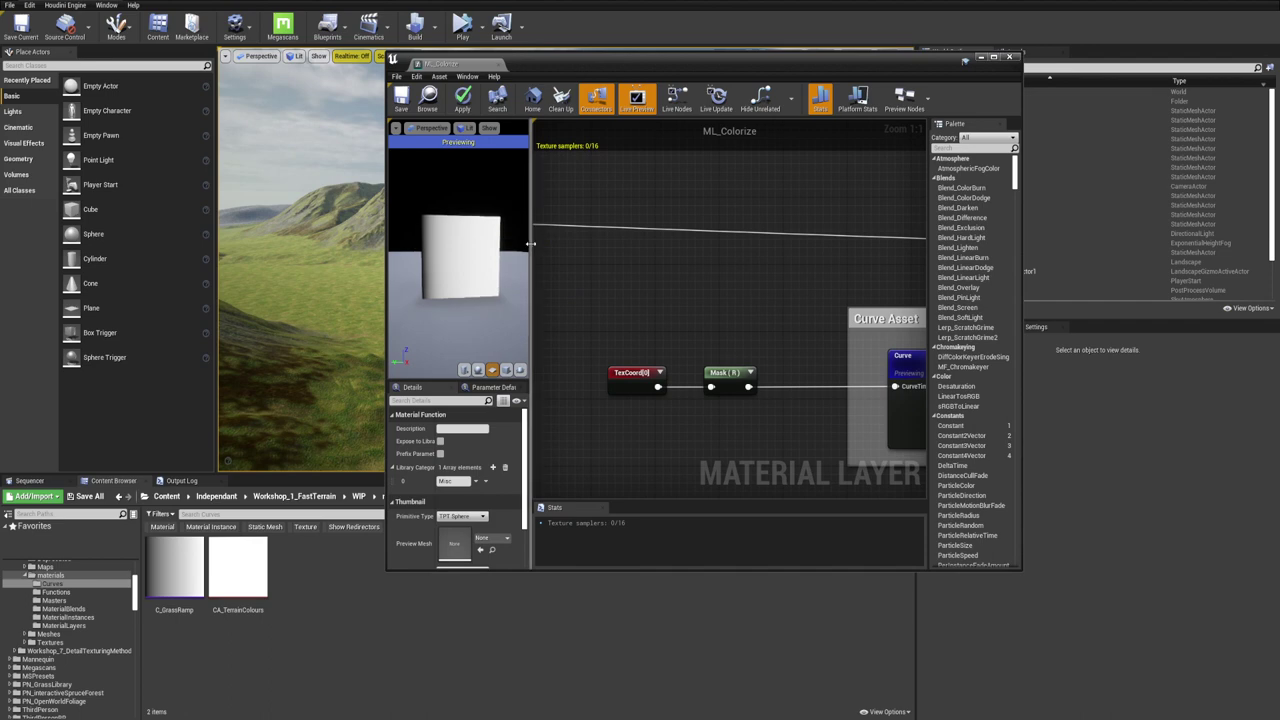
{"action": "left_click_drag", "start_coordinate": [530, 242], "coordinate": [766, 242]}
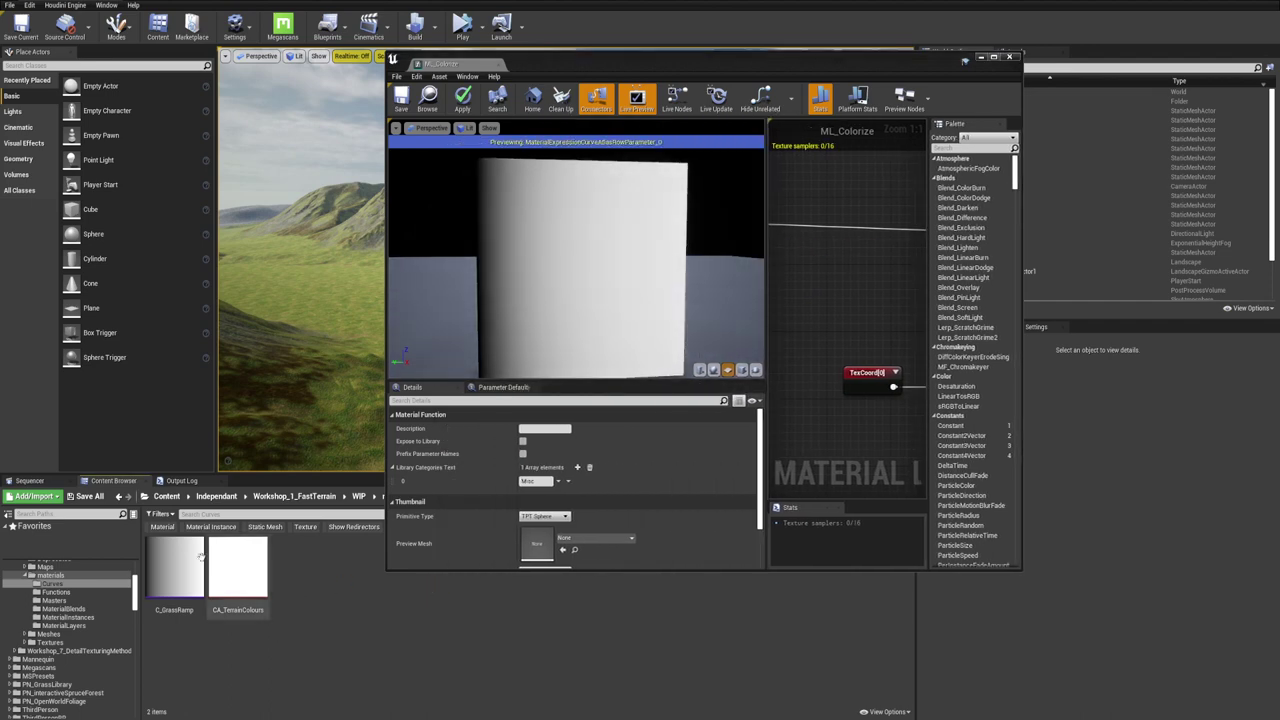
Open the C_GrassRamp curve, enlarge its editor window, and place it beneath the ML_Colorize material preview
{"action": "left_click", "coordinate": [179, 589]}
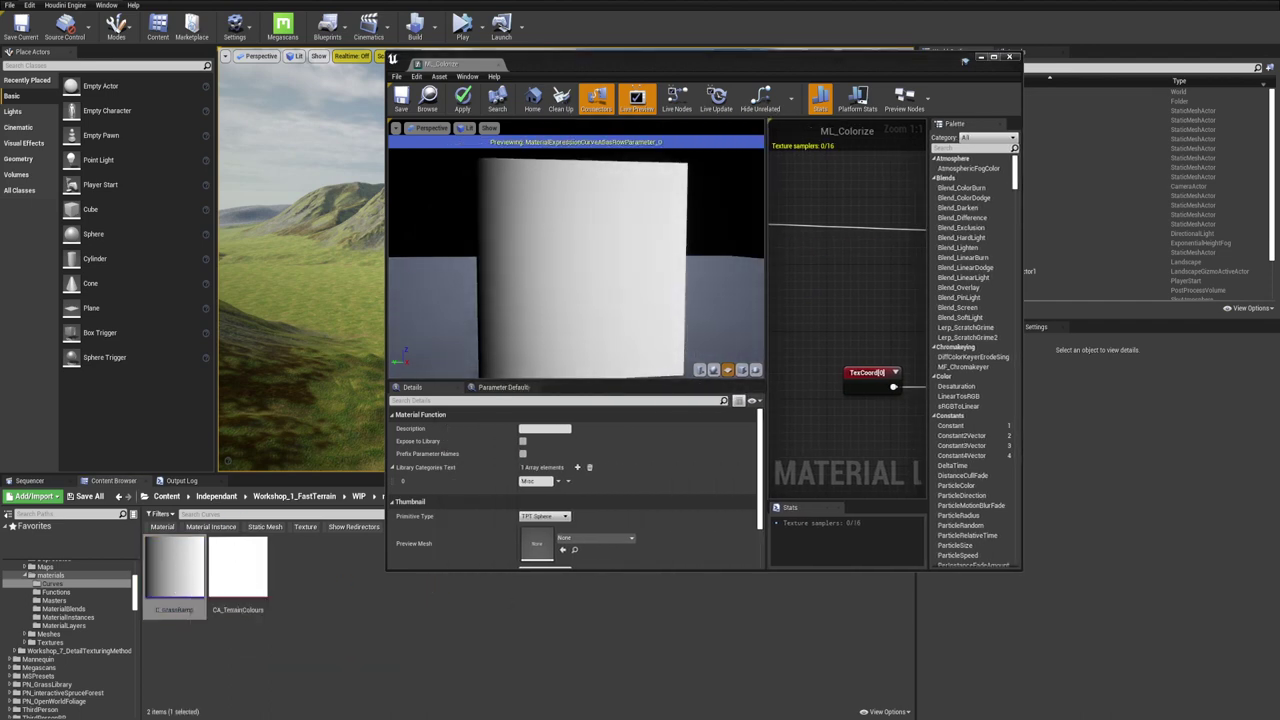
{"action": "double_click", "coordinate": [175, 570]}
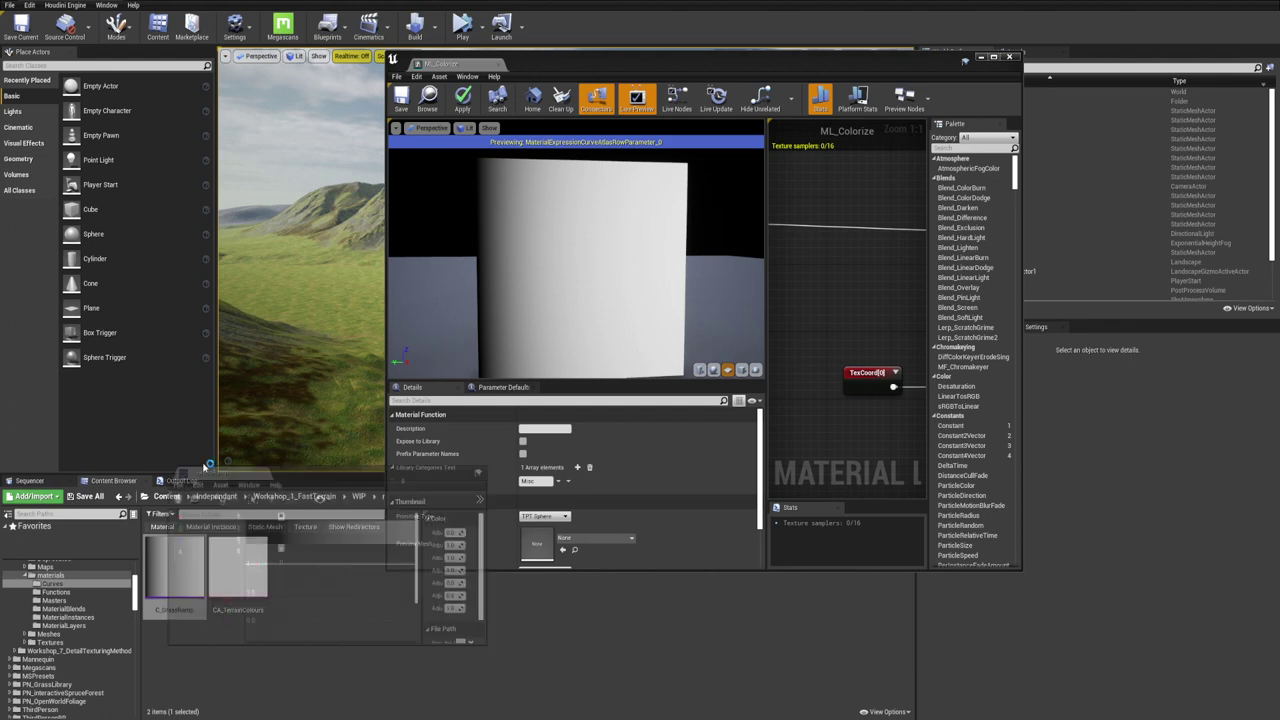
{"action": "left_click_drag", "start_coordinate": [354, 286], "coordinate": [248, 83]}
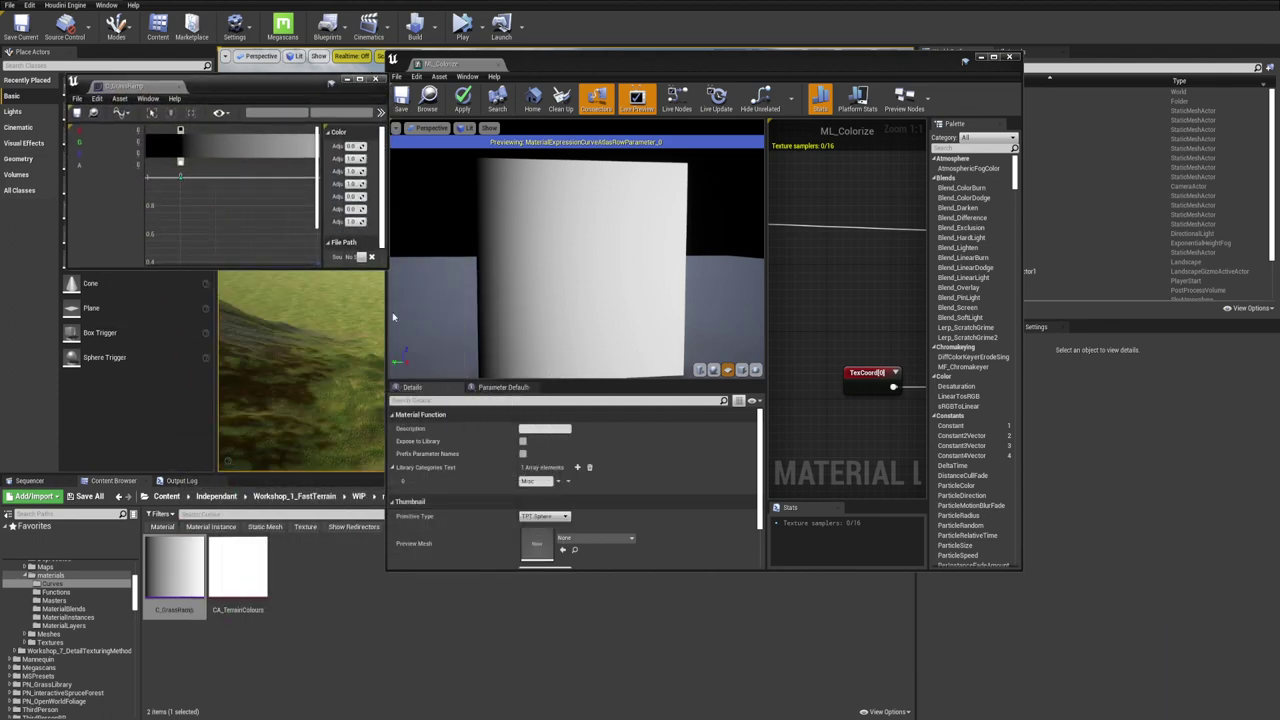
{"action": "left_click_drag", "start_coordinate": [384, 270], "coordinate": [768, 241]}
{"action": "left_click_drag", "start_coordinate": [606, 82], "coordinate": [478, 150]}
{"action": "scroll", "coordinate": [399, 269], "scroll_direction": "down", "scroll_amount": 3}
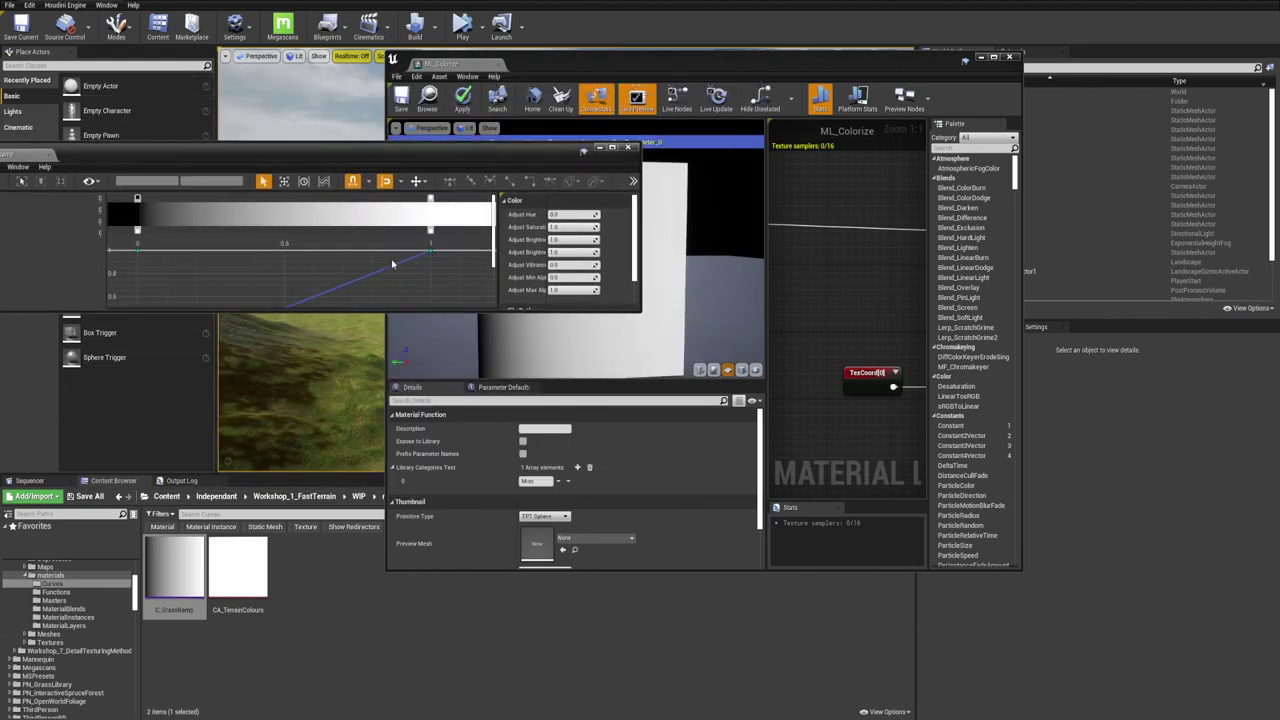
{"action": "left_click_drag", "start_coordinate": [480, 148], "coordinate": [626, 411]}
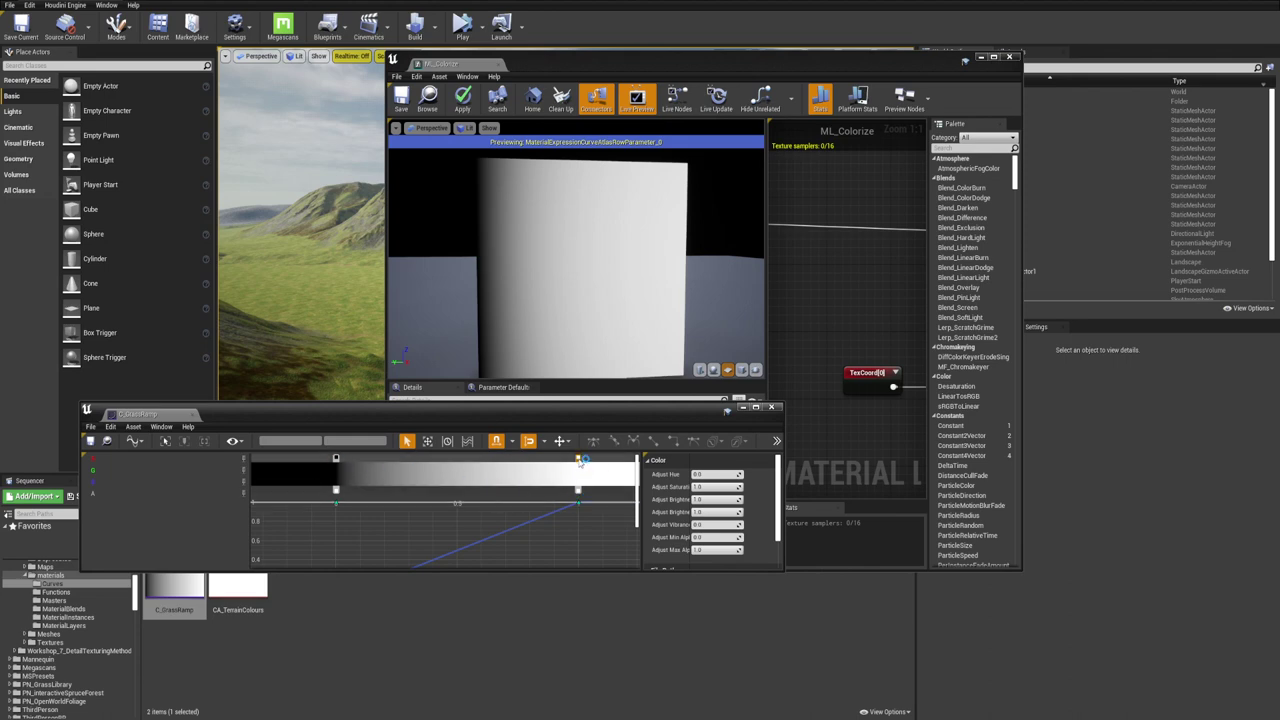
Recolor the end stop of the C_GrassRamp gradient from white to a pale yellow, trying a salmon red first
{"action": "double_click", "coordinate": [583, 459]}
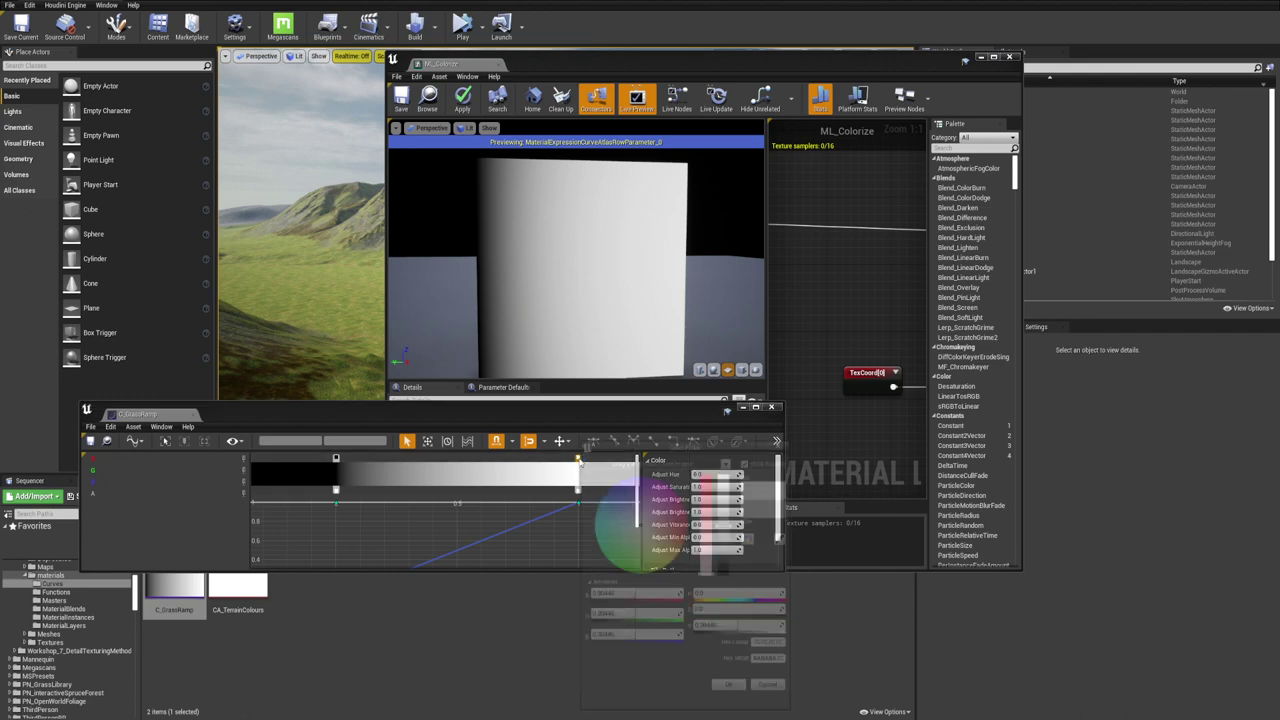
{"action": "left_click_drag", "start_coordinate": [708, 451], "coordinate": [215, 229]}
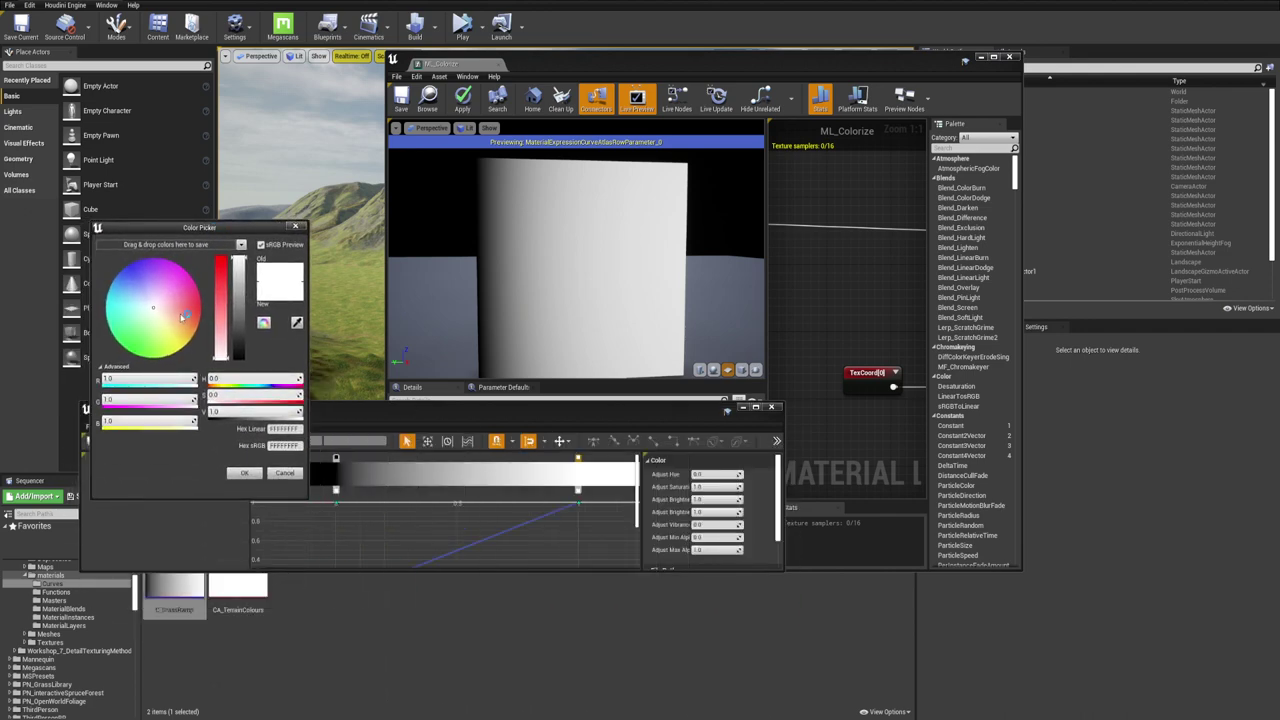
{"action": "left_click", "coordinate": [194, 313]}
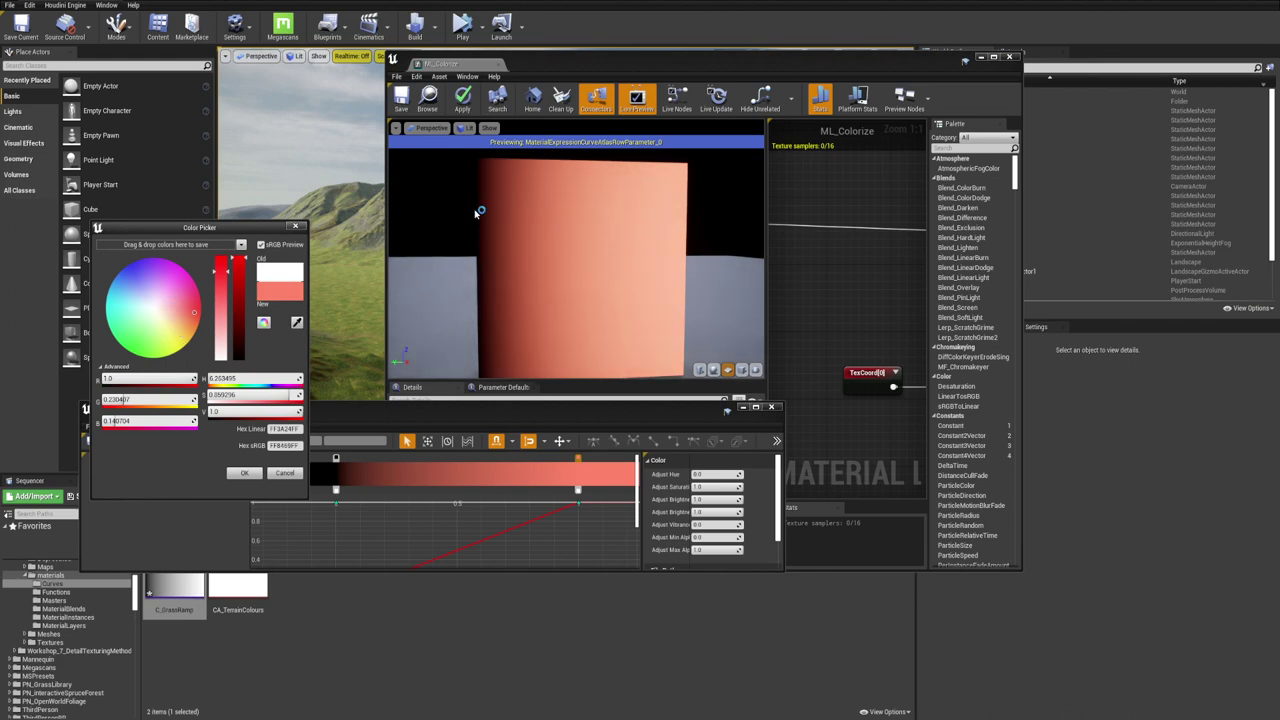
{"action": "left_click", "coordinate": [170, 330]}
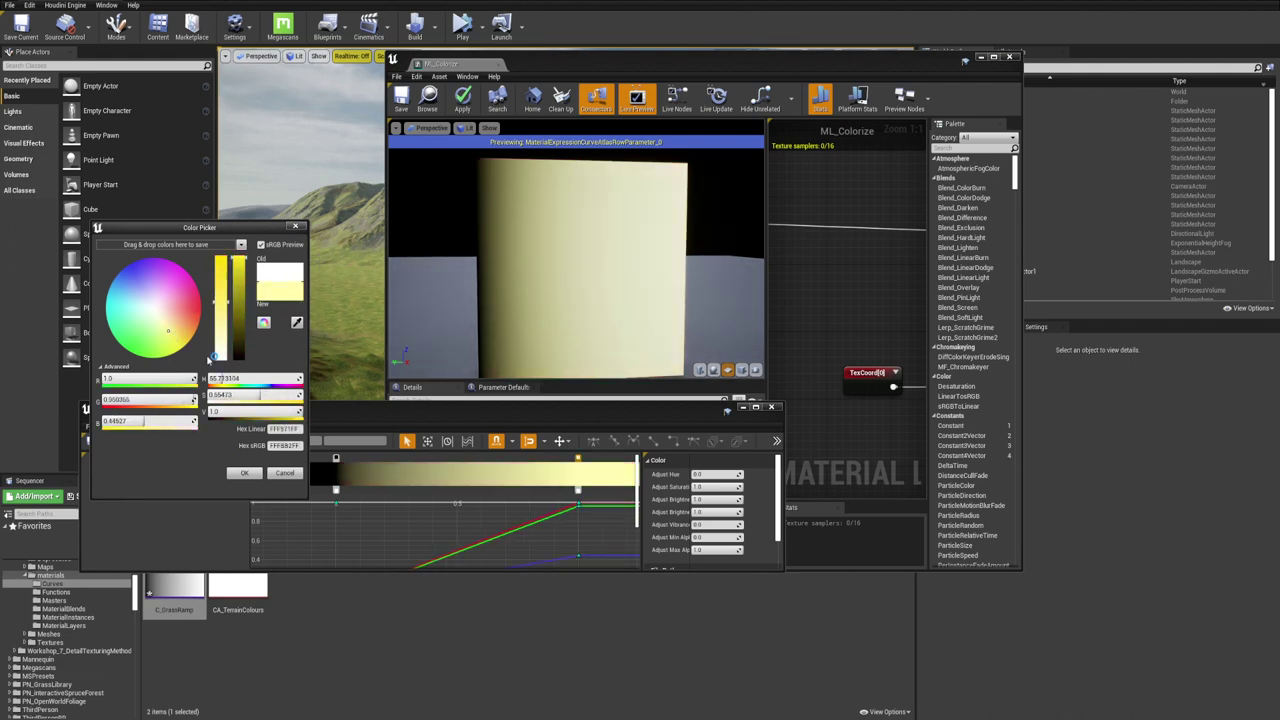
{"action": "left_click", "coordinate": [240, 470]}
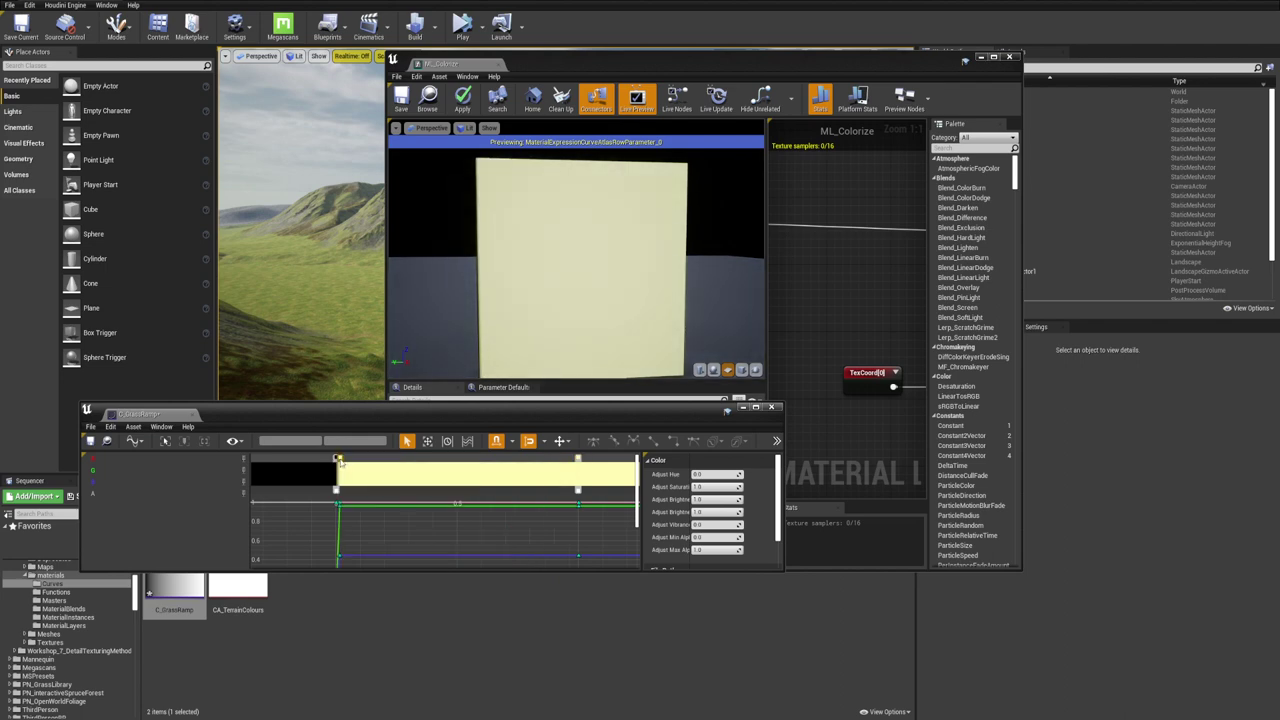
Change the gradient's black start stop to a dark grass green with a value of about 0.24
{"action": "left_click", "coordinate": [337, 459]}
{"action": "double_click", "coordinate": [337, 459]}
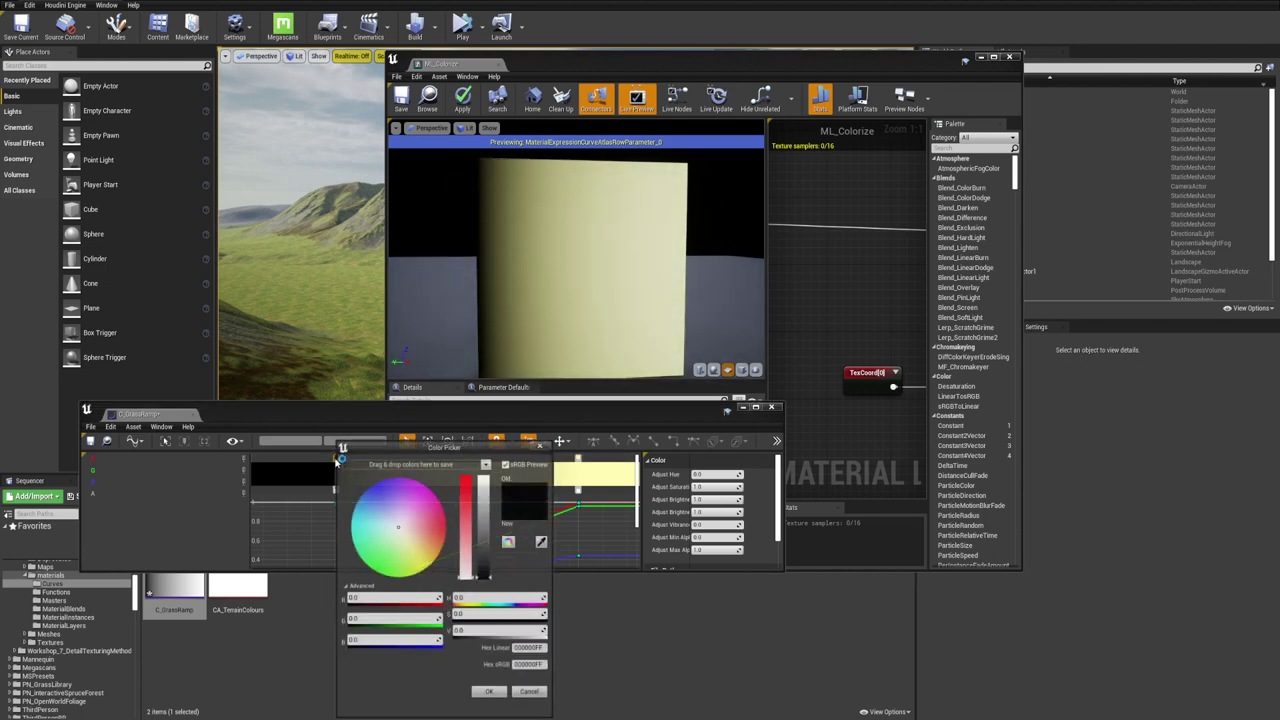
{"action": "left_click", "coordinate": [397, 566]}
{"action": "left_click", "coordinate": [487, 553]}
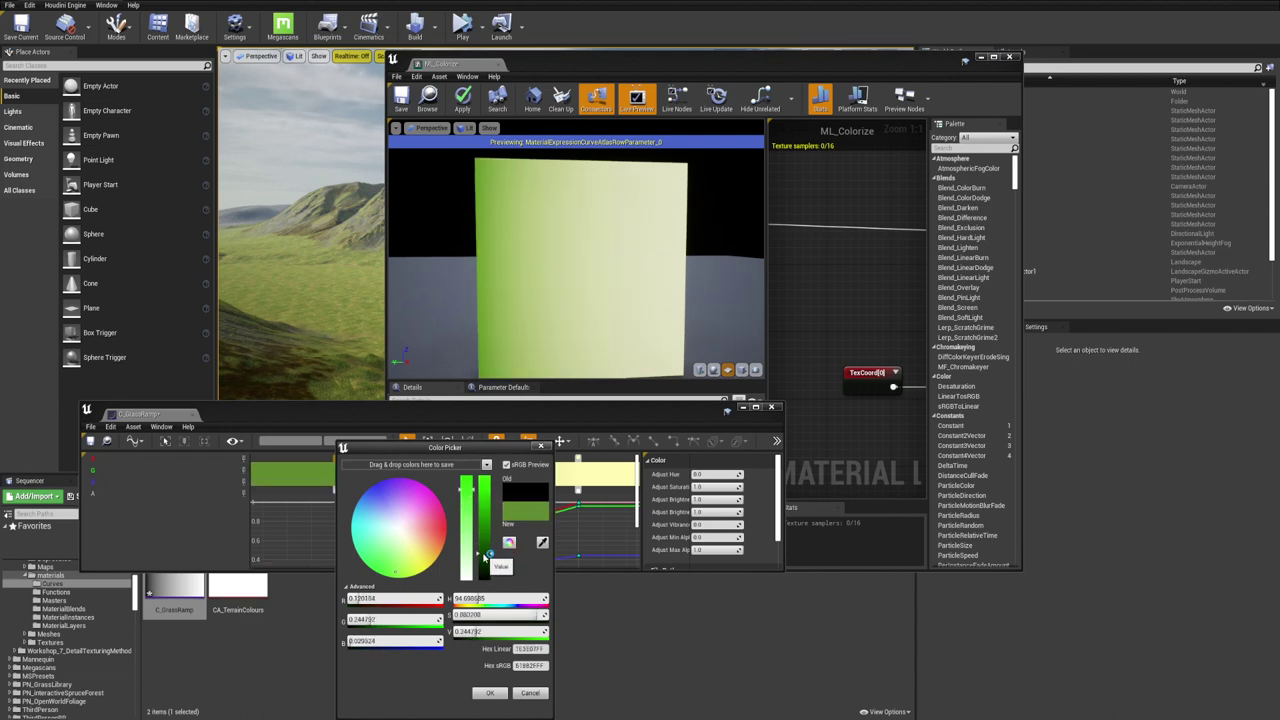
{"action": "left_click", "coordinate": [489, 692]}
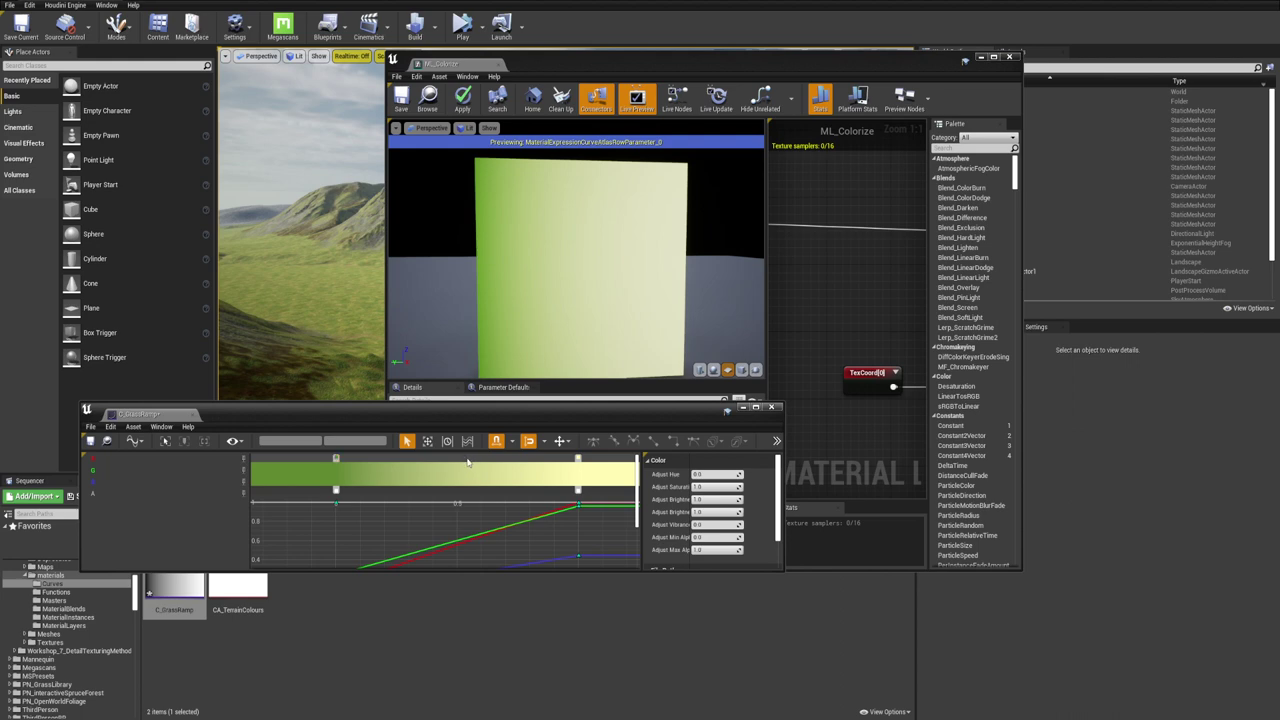
Add a slightly yellower green stop in the middle of the gradient and shift it toward the pale yellow end
{"action": "left_click", "coordinate": [467, 460]}
{"action": "double_click", "coordinate": [469, 460]}
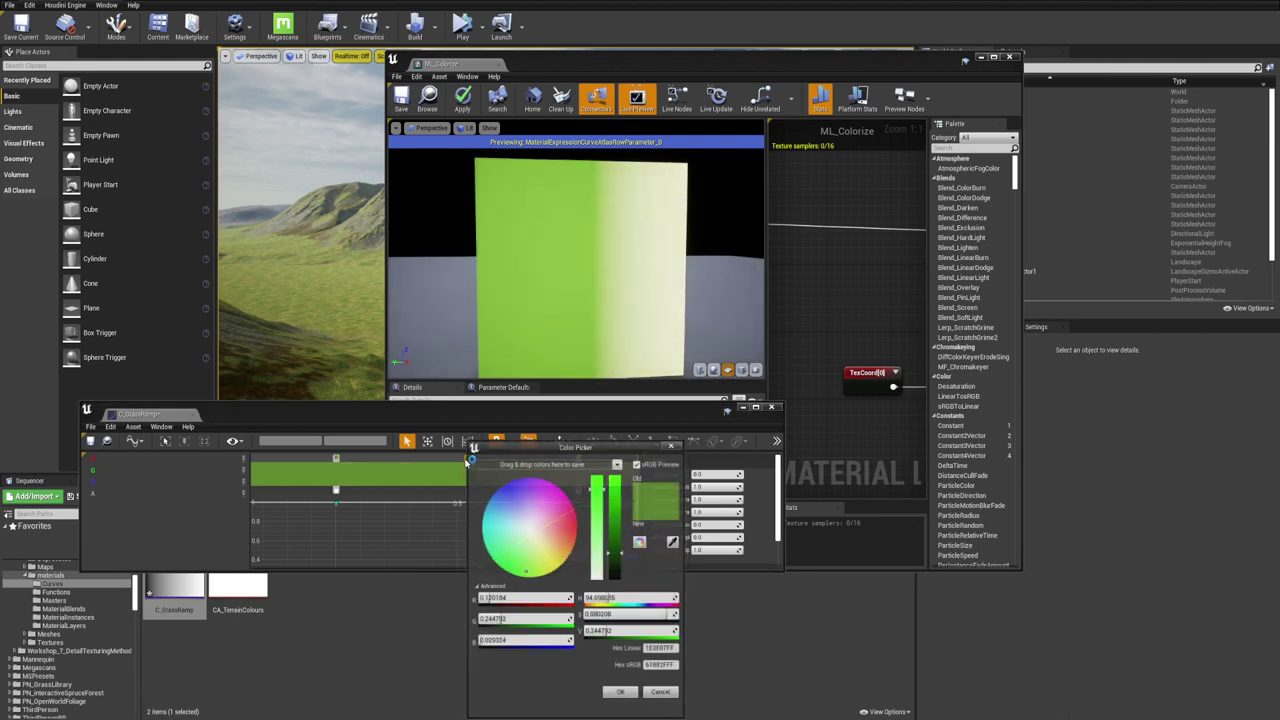
{"action": "left_click_drag", "start_coordinate": [541, 567], "coordinate": [538, 569]}
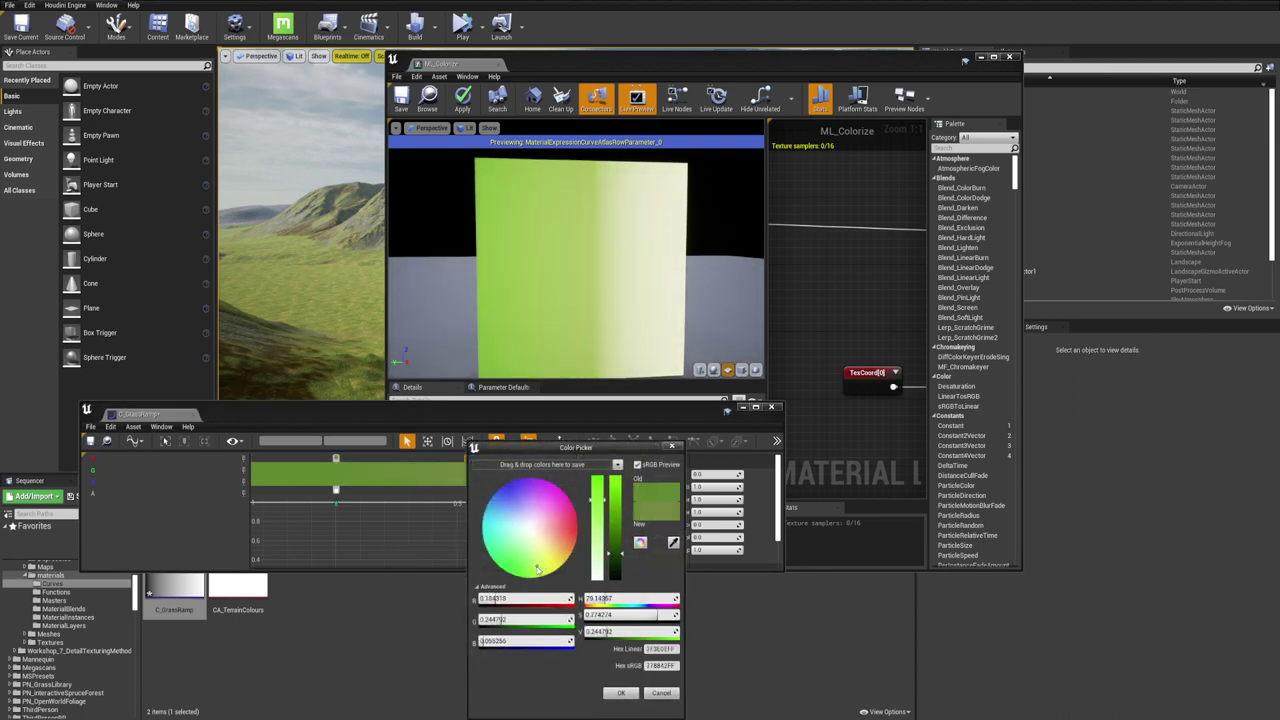
{"action": "left_click", "coordinate": [620, 693]}
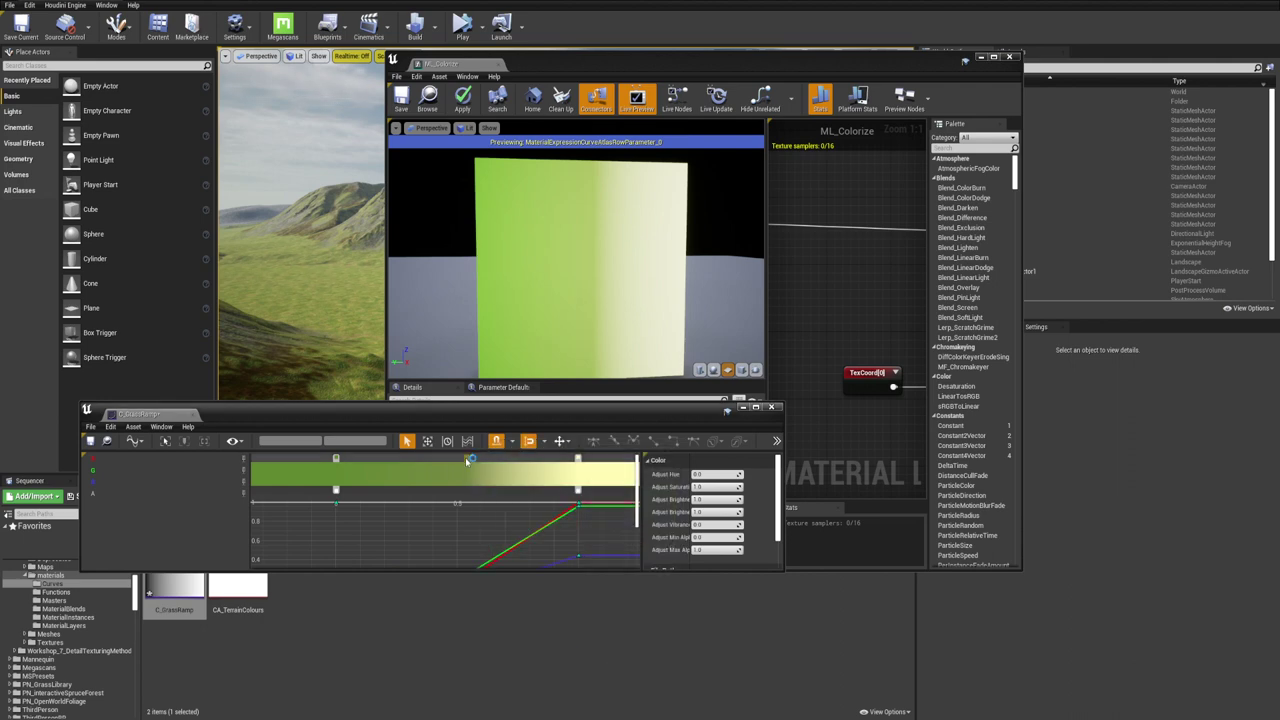
{"action": "left_click_drag", "start_coordinate": [477, 460], "coordinate": [491, 460]}
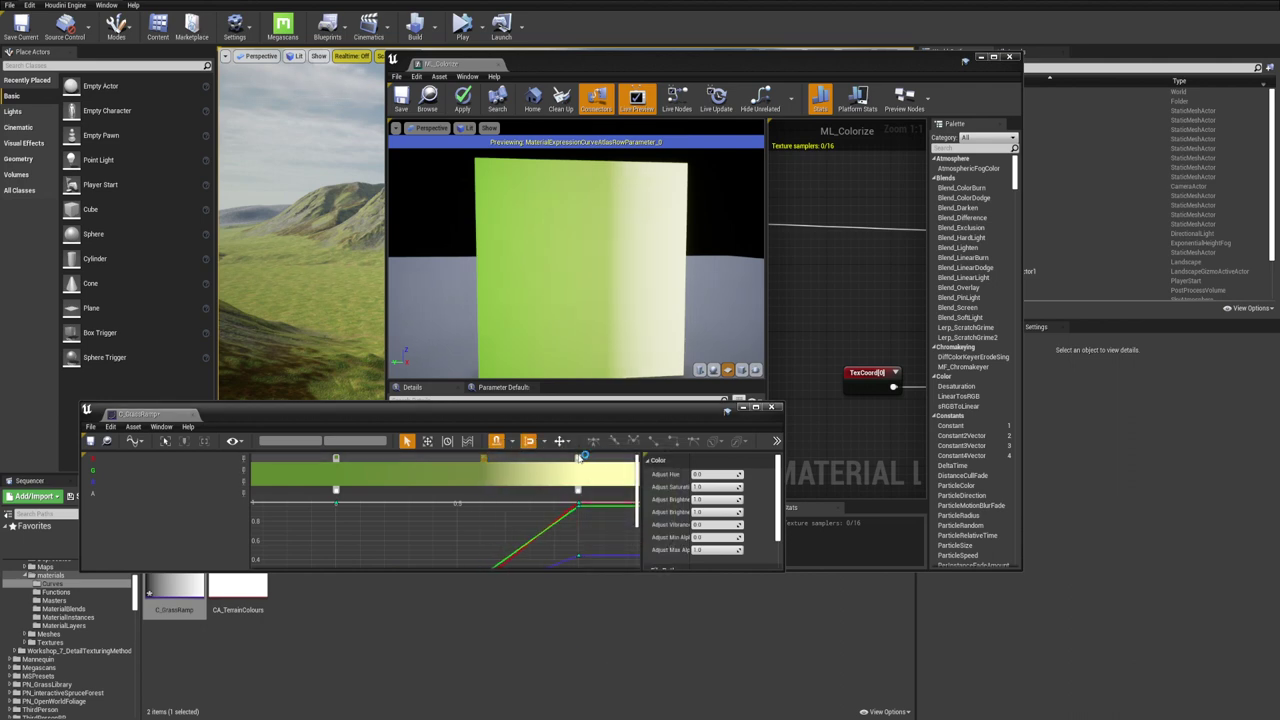
Darken the yellow end stop to a value of about 0.475, and save and close the C_GrassRamp curve
{"action": "double_click", "coordinate": [579, 461]}
{"action": "mouse_move", "coordinate": [727, 502]}
{"action": "left_mouse_down"}
{"action": "mouse_move", "coordinate": [727, 535]}
{"action": "mouse_move", "coordinate": [710, 512]}
{"action": "left_mouse_up"}
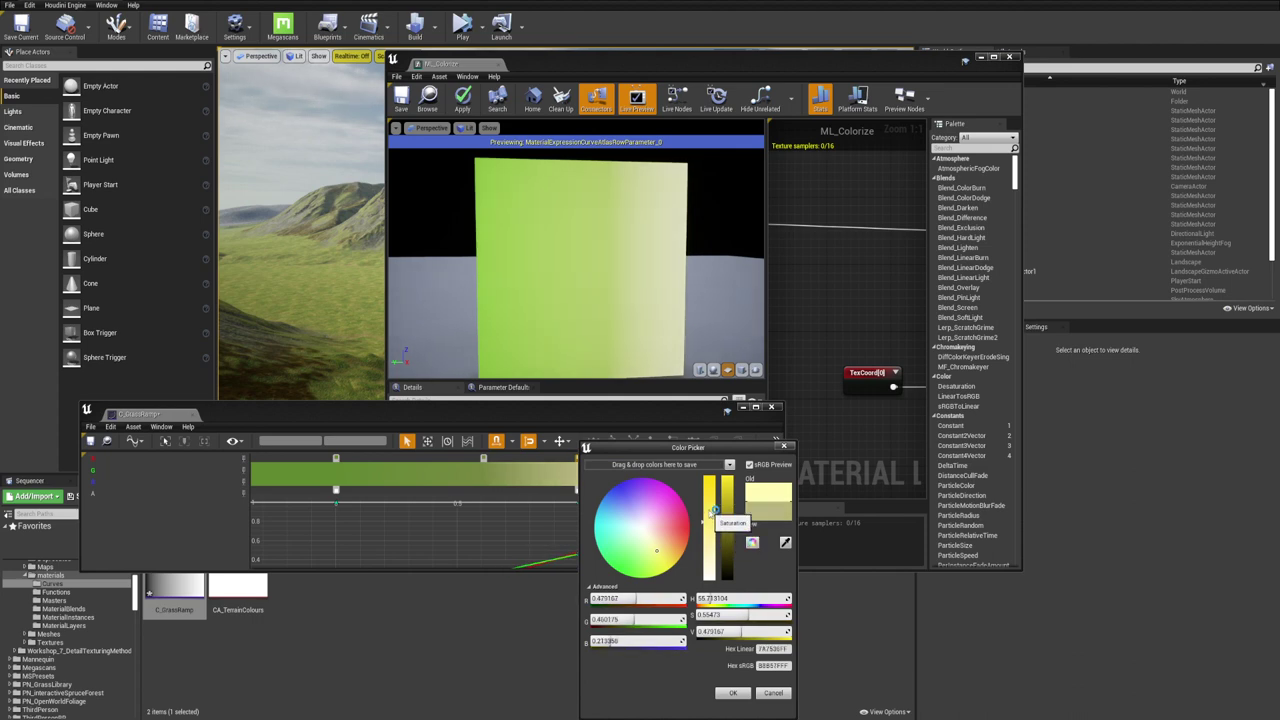
{"action": "left_click", "coordinate": [732, 692]}
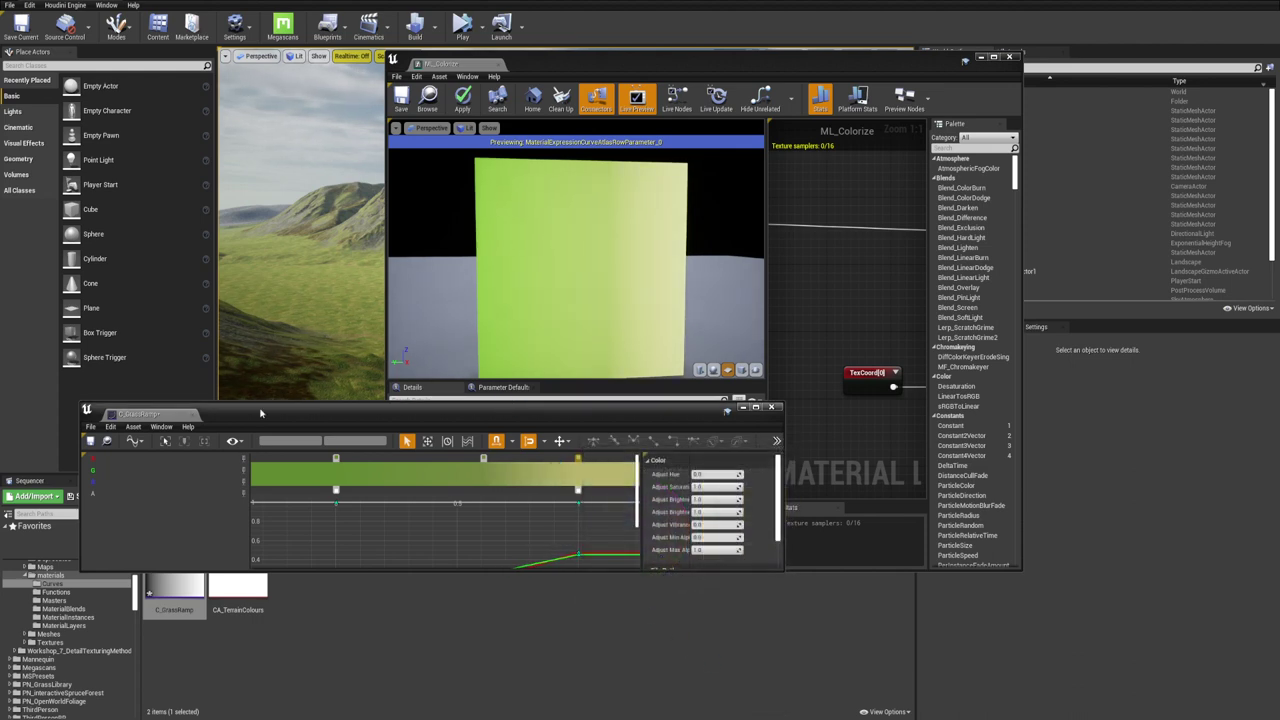
{"action": "left_click", "coordinate": [106, 441]}
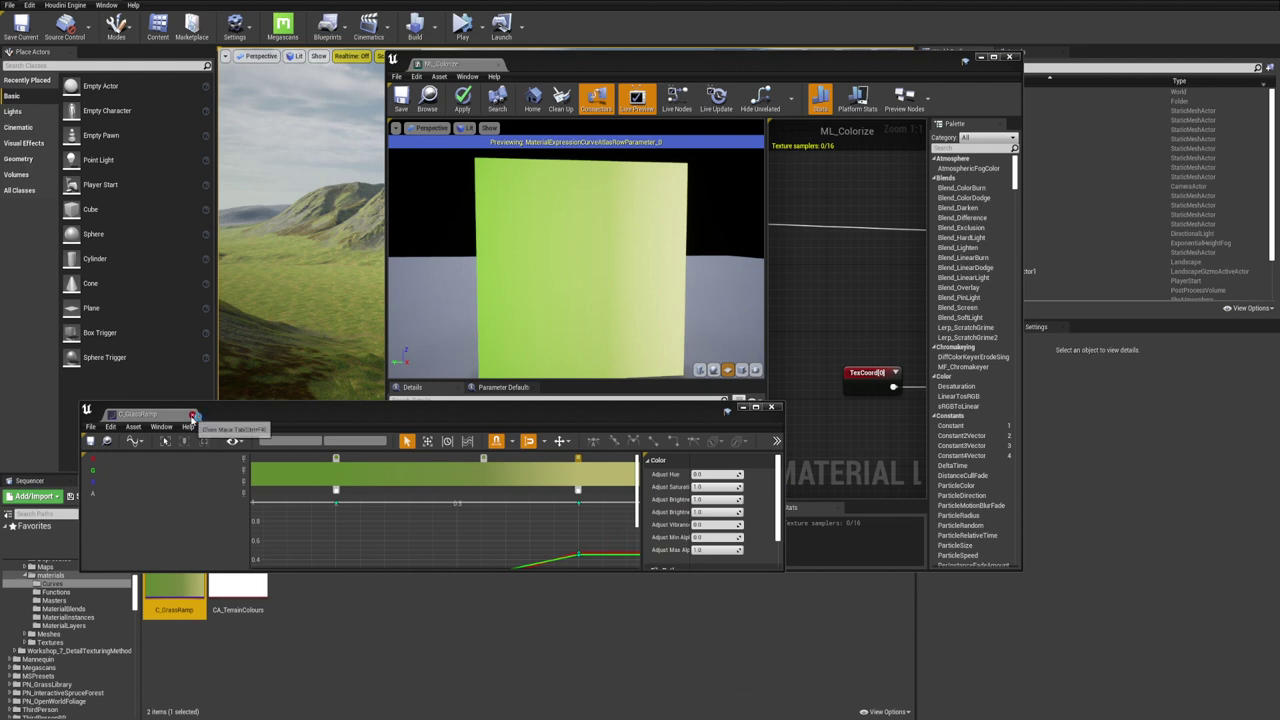
{"action": "left_click", "coordinate": [192, 415]}
Narrow the ML_Colorize preview viewport to give the node graph more room
{"action": "scroll", "coordinate": [629, 300], "scroll_direction": "down", "scroll_amount": 4}
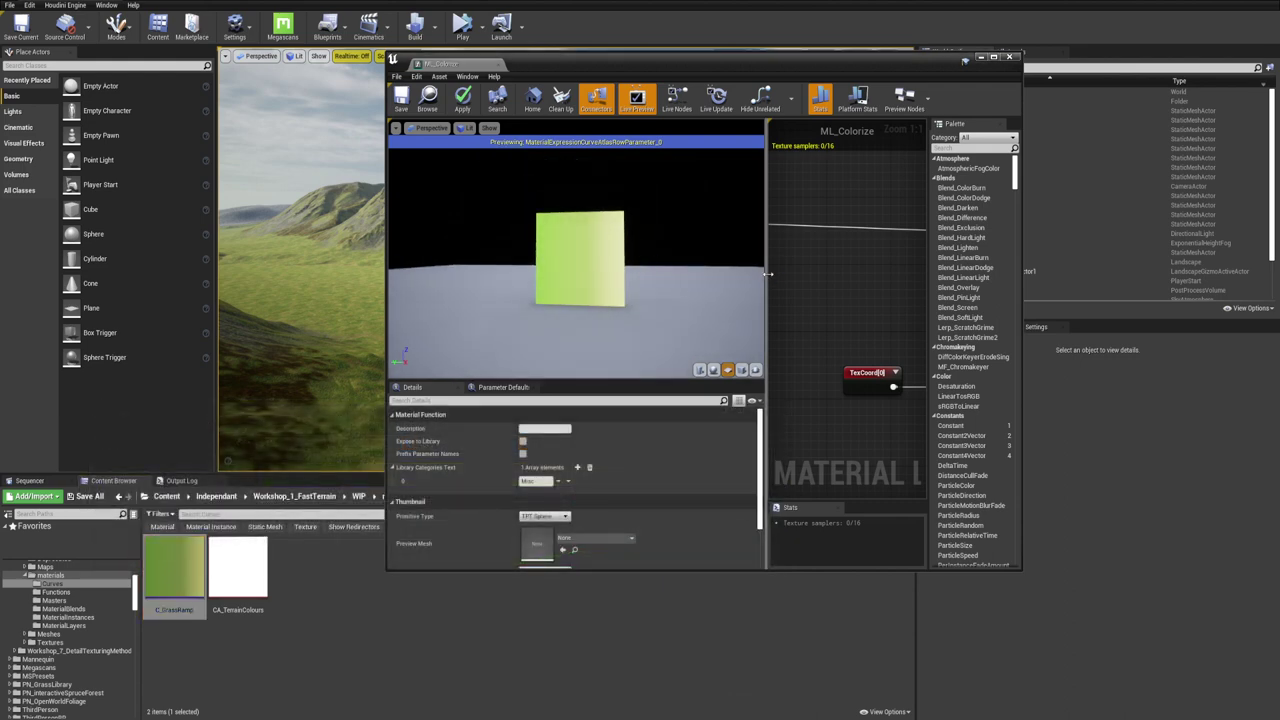
{"action": "left_click_drag", "start_coordinate": [766, 268], "coordinate": [518, 268]}
{"action": "scroll", "coordinate": [588, 220], "scroll_direction": "down", "scroll_amount": 3}
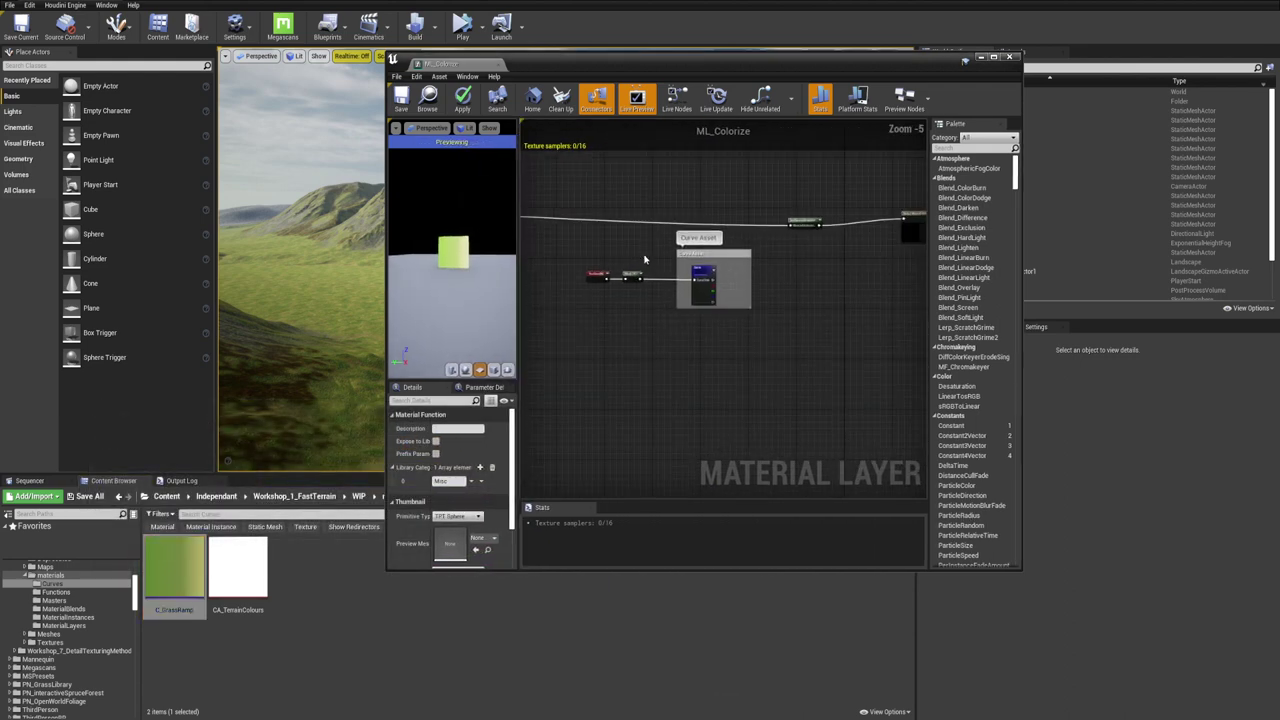
{"action": "scroll", "coordinate": [620, 264], "scroll_direction": "up", "scroll_amount": 4}
{"action": "right_click_drag", "start_coordinate": [606, 263], "coordinate": [546, 244]}
Reposition the ML_Colorize editor window and make the landscape viewport behind it fill the screen
{"action": "left_click_drag", "start_coordinate": [568, 66], "coordinate": [716, 124]}
{"action": "right_click_drag", "start_coordinate": [840, 362], "coordinate": [781, 352]}
{"action": "right_click_drag", "start_coordinate": [754, 294], "coordinate": [882, 322]}
{"action": "scroll", "coordinate": [884, 322], "scroll_direction": "down", "scroll_amount": 2}
{"action": "right_click_drag", "start_coordinate": [514, 259], "coordinate": [475, 249]}
{"action": "key", "text": "F11"}
{"action": "right_click_drag", "start_coordinate": [874, 358], "coordinate": [816, 360]}
{"action": "scroll", "coordinate": [806, 381], "scroll_direction": "down", "scroll_amount": 2}
{"action": "scroll", "coordinate": [804, 380], "scroll_direction": "up", "scroll_amount": 1}
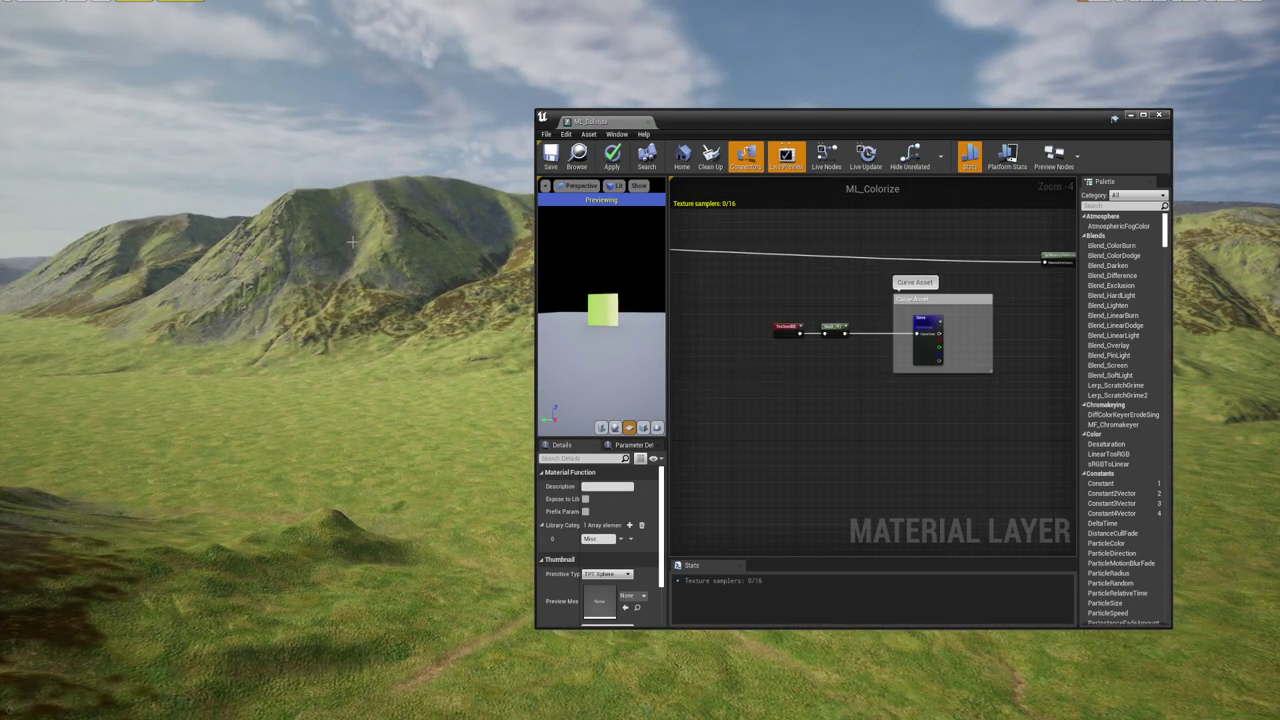
Add a WorldPosition node inside the Height Sampling comment box
{"action": "scroll", "coordinate": [805, 310], "scroll_direction": "up", "scroll_amount": 4}
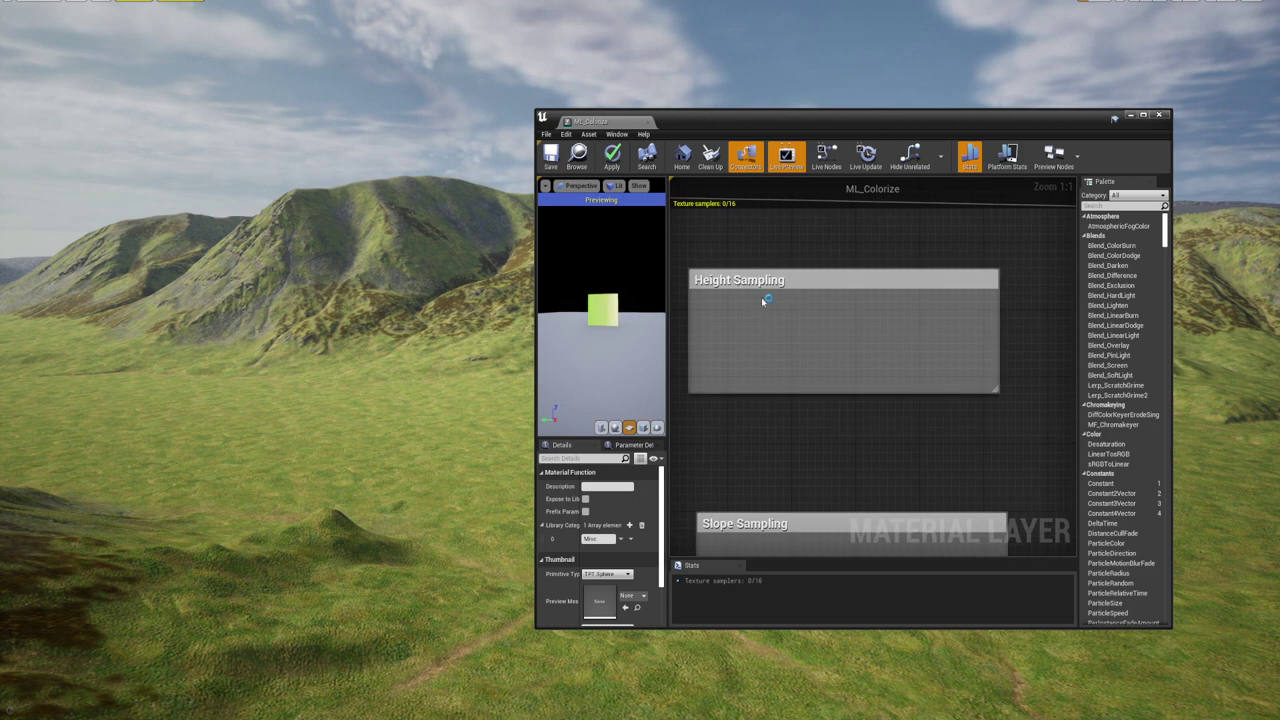
{"action": "scroll", "coordinate": [857, 353], "scroll_direction": "down", "scroll_amount": 5}
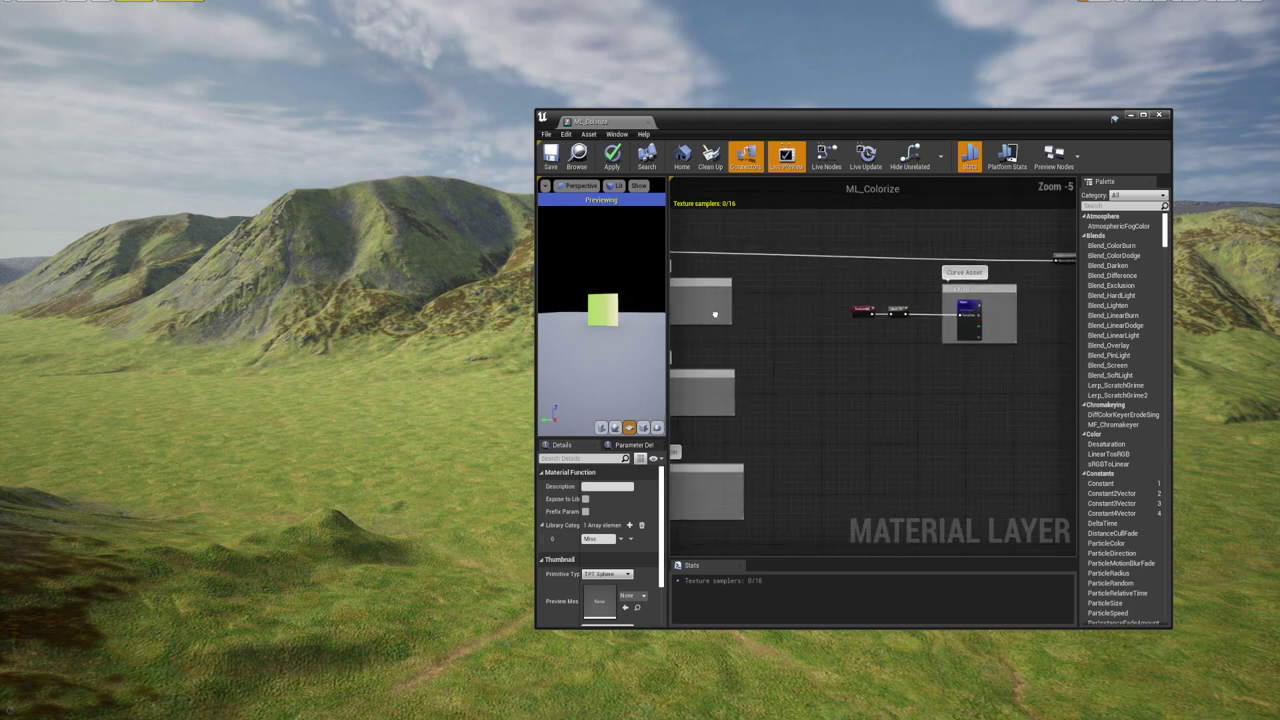
{"action": "scroll", "coordinate": [857, 306], "scroll_direction": "up", "scroll_amount": 5}
{"action": "right_click", "coordinate": [801, 311]}
{"action": "type", "text": "world p"}
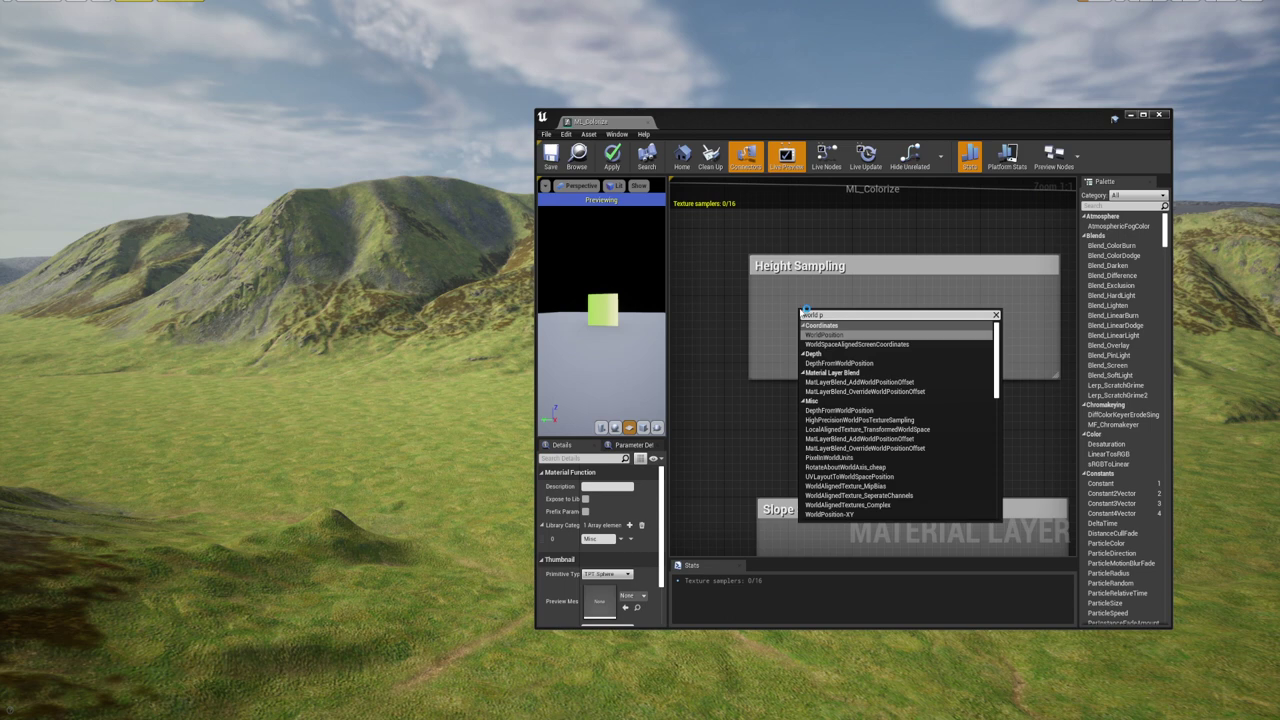
{"action": "key", "text": "Return"}
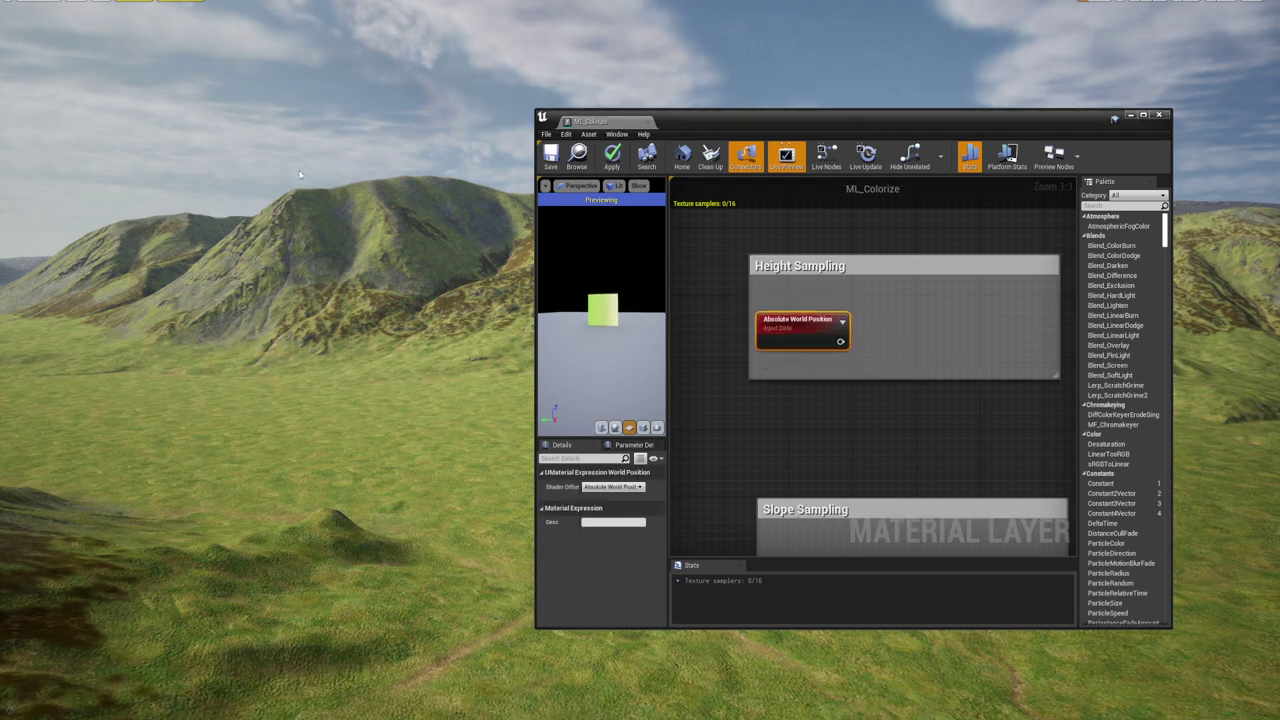
Connect a Component Mask to the Absolute World Position output and set it to pass only the B channel
{"action": "right_click_drag", "start_coordinate": [951, 344], "coordinate": [891, 317]}
{"action": "left_click_drag", "start_coordinate": [781, 316], "coordinate": [861, 303]}
{"action": "type", "text": "comp"}
{"action": "key", "text": "Return"}
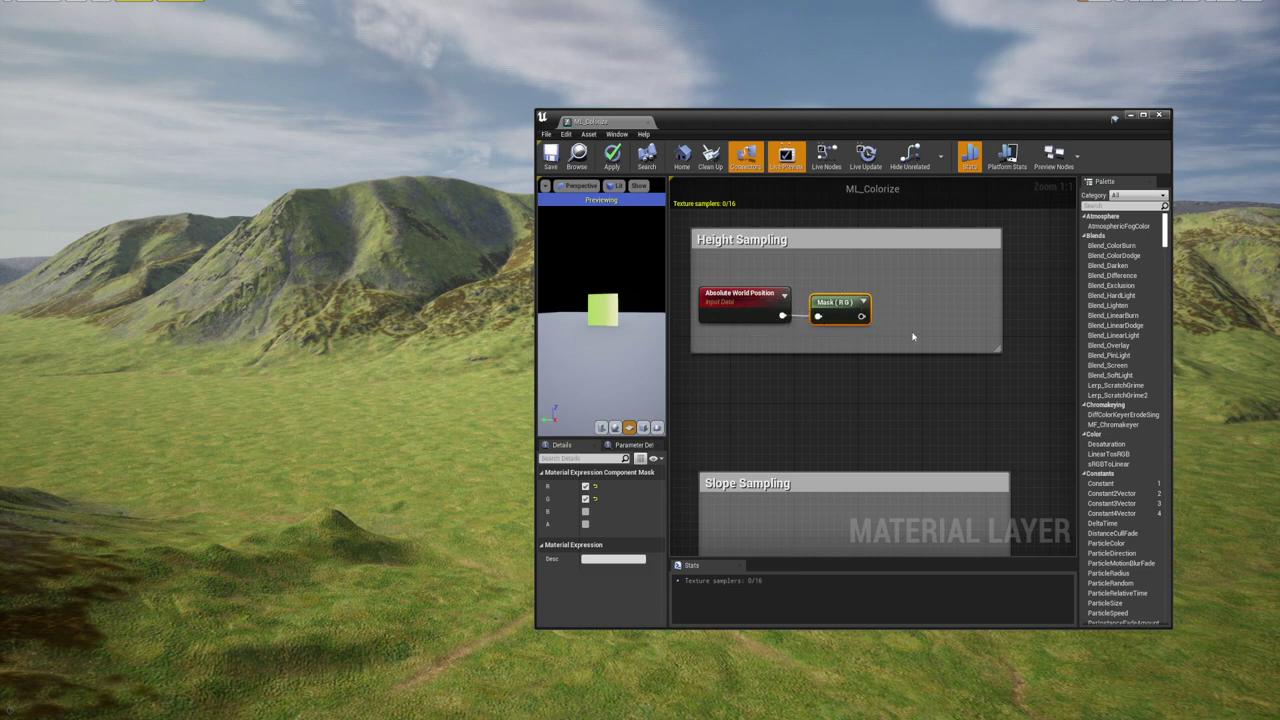
{"action": "left_click", "coordinate": [585, 487]}
{"action": "left_click", "coordinate": [585, 499]}
{"action": "left_click", "coordinate": [585, 512]}
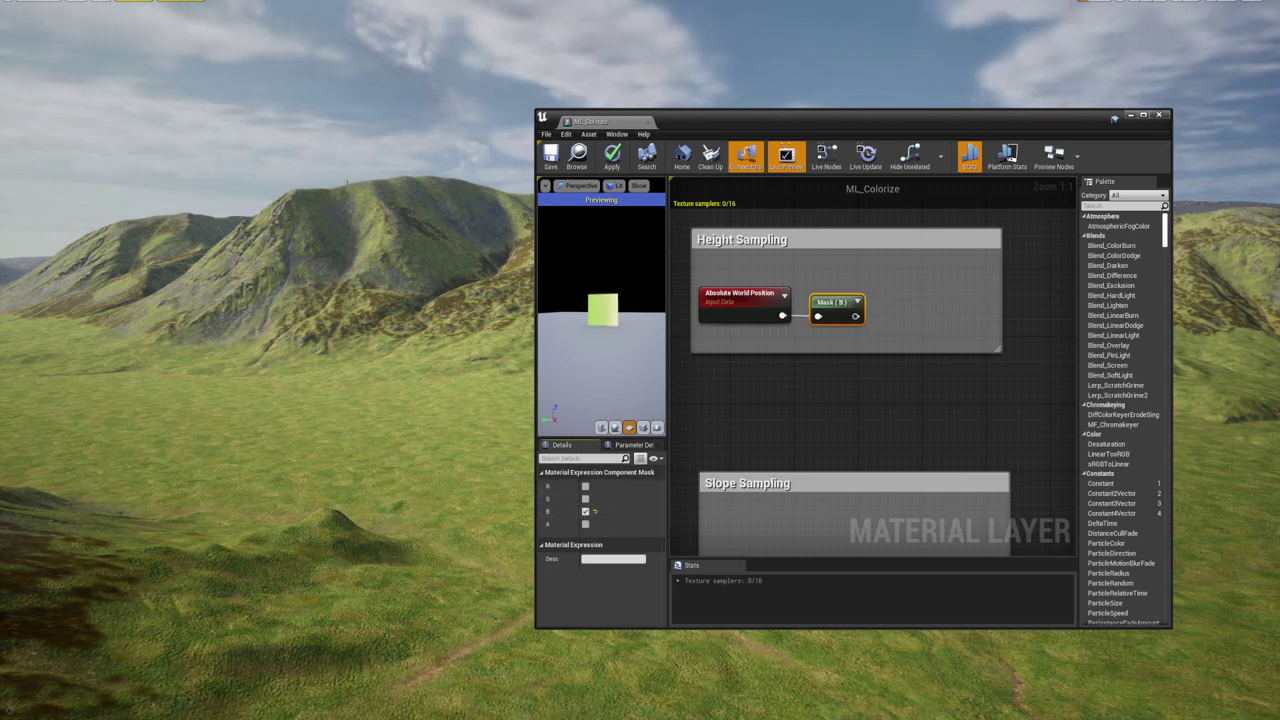
Move the Absolute World Position and B mask nodes together to sit neatly inside the Height Sampling comment box
{"action": "scroll", "coordinate": [896, 309], "scroll_direction": "down", "scroll_amount": 4}
{"action": "left_click", "coordinate": [777, 320]}
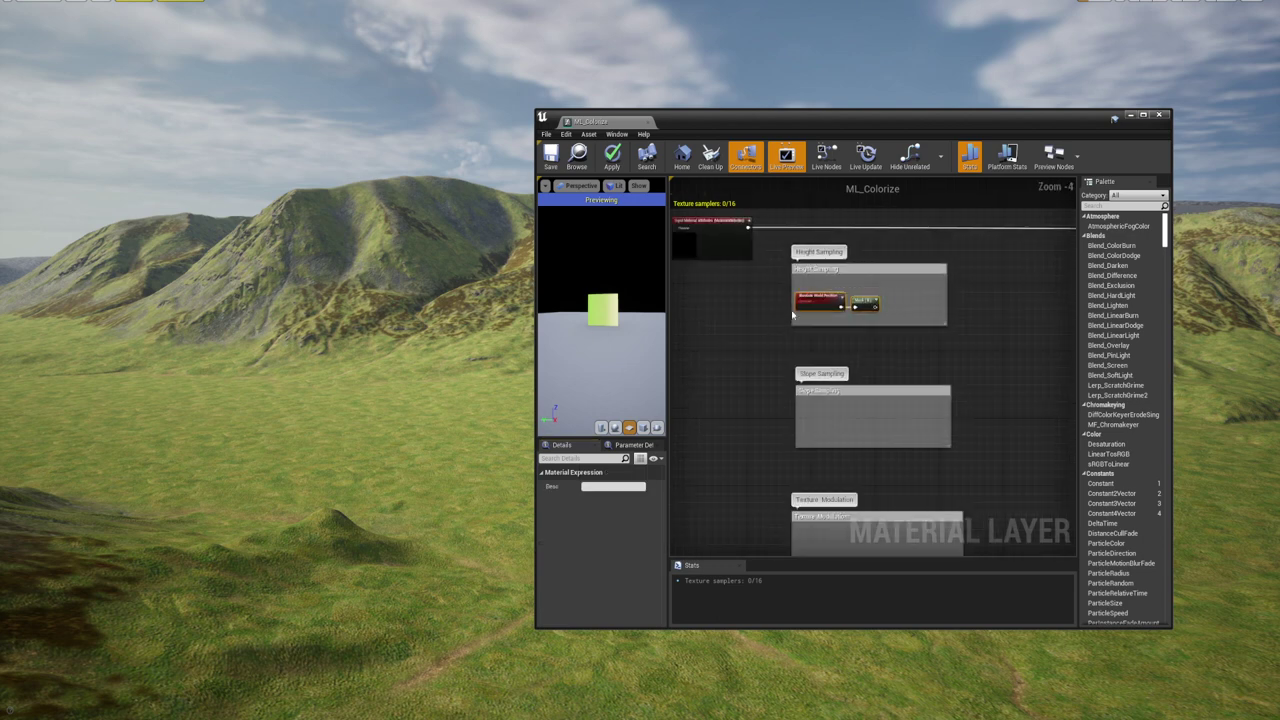
{"action": "left_click_drag", "start_coordinate": [821, 306], "coordinate": [812, 294]}
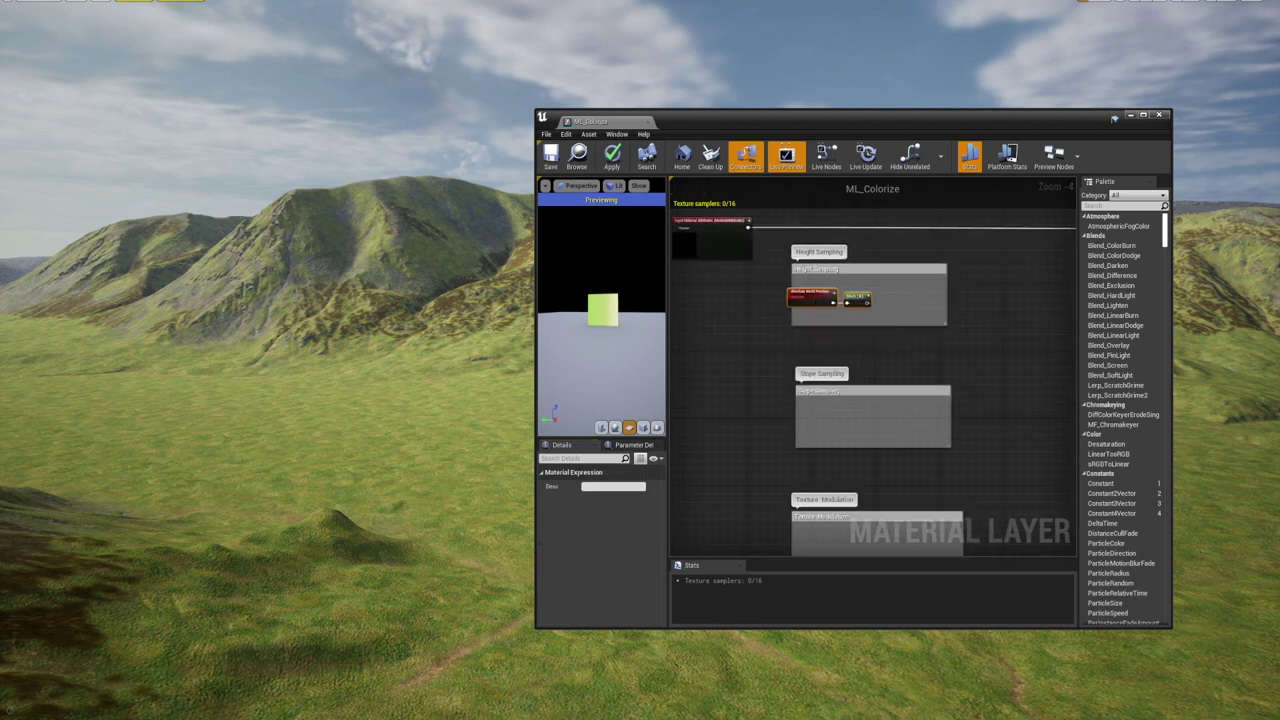
{"action": "scroll", "coordinate": [913, 323], "scroll_direction": "up", "scroll_amount": 4}
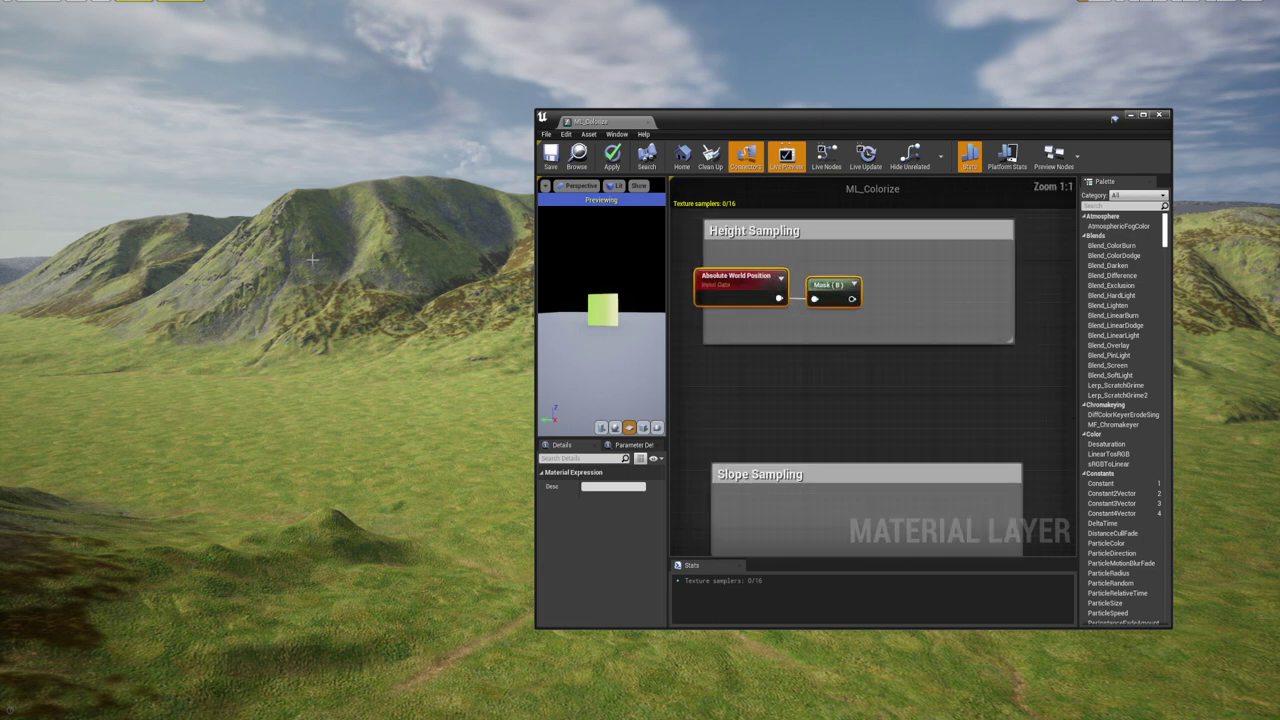
{"action": "scroll", "coordinate": [800, 289], "scroll_direction": "down", "scroll_amount": 5}
{"action": "scroll", "coordinate": [760, 275], "scroll_direction": "up", "scroll_amount": 2}
{"action": "right_click_drag", "start_coordinate": [770, 268], "coordinate": [816, 277]}
{"action": "left_click", "coordinate": [788, 279]}
{"action": "left_click_drag", "start_coordinate": [735, 281], "coordinate": [751, 281], "text": "ctrl"}
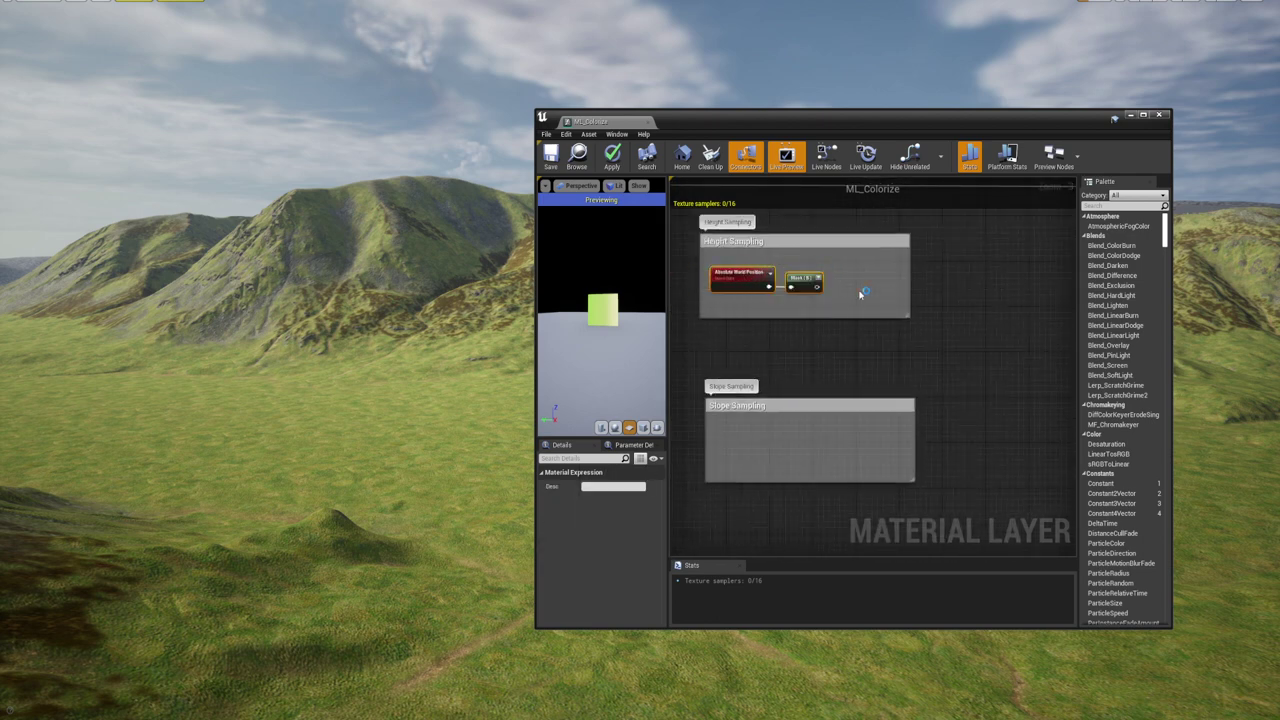
{"action": "left_click", "coordinate": [862, 297]}
Turn the landscape view and examine the terrain's heights alongside the Height Sampling nodes
{"action": "scroll", "coordinate": [865, 296], "scroll_direction": "down", "scroll_amount": 2}
{"action": "left_click", "coordinate": [742, 274]}
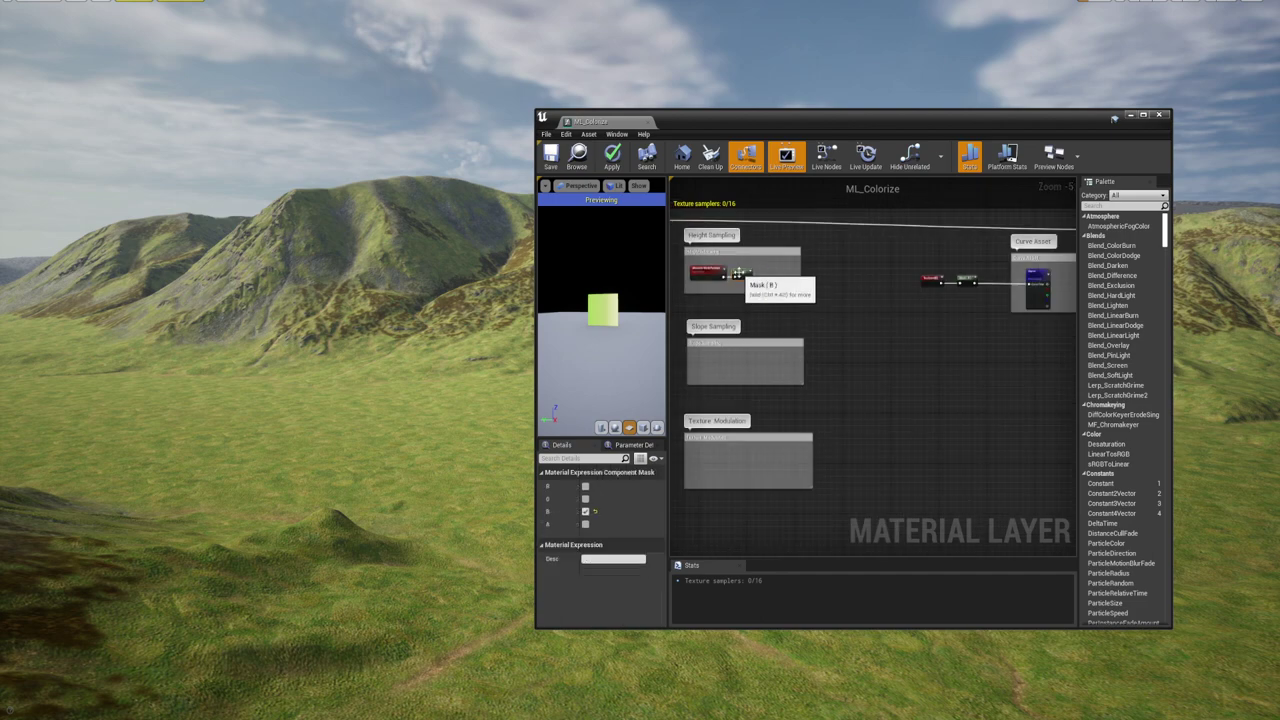
{"action": "right_click_drag", "start_coordinate": [801, 277], "coordinate": [812, 294]}
{"action": "right_click_drag", "start_coordinate": [366, 370], "coordinate": [342, 350]}
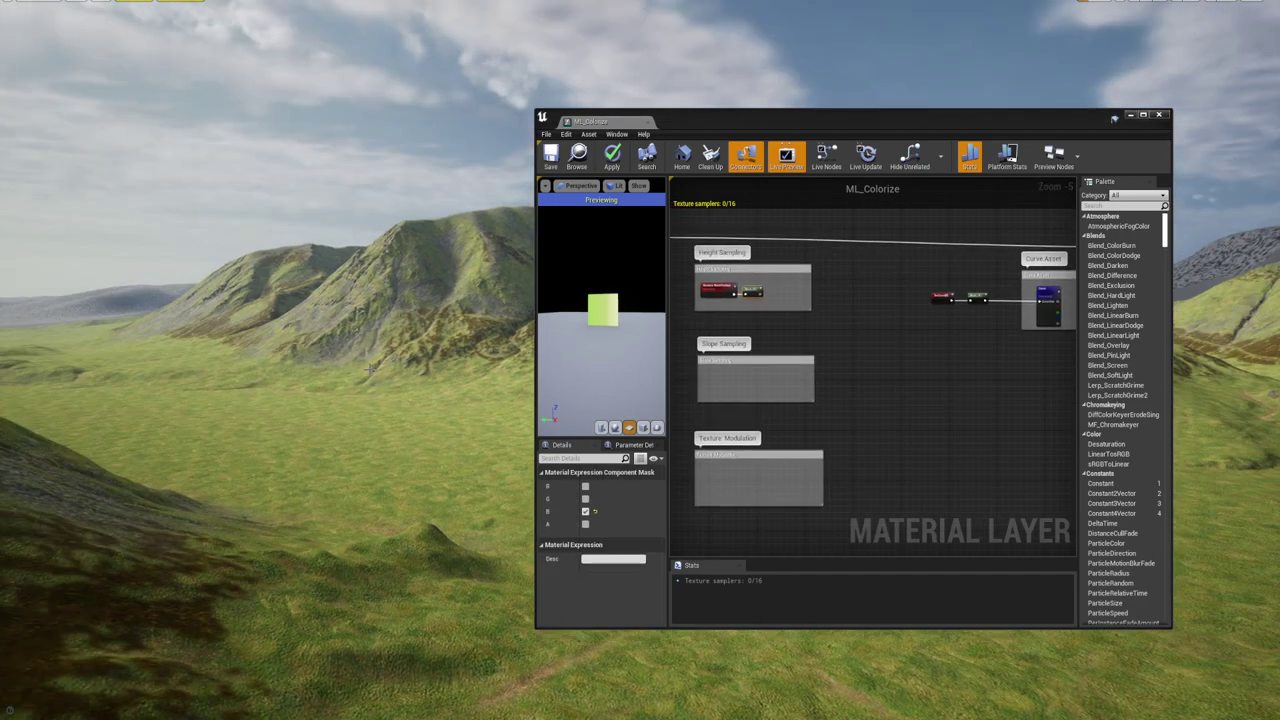
{"action": "right_click_drag", "start_coordinate": [319, 398], "coordinate": [325, 408]}
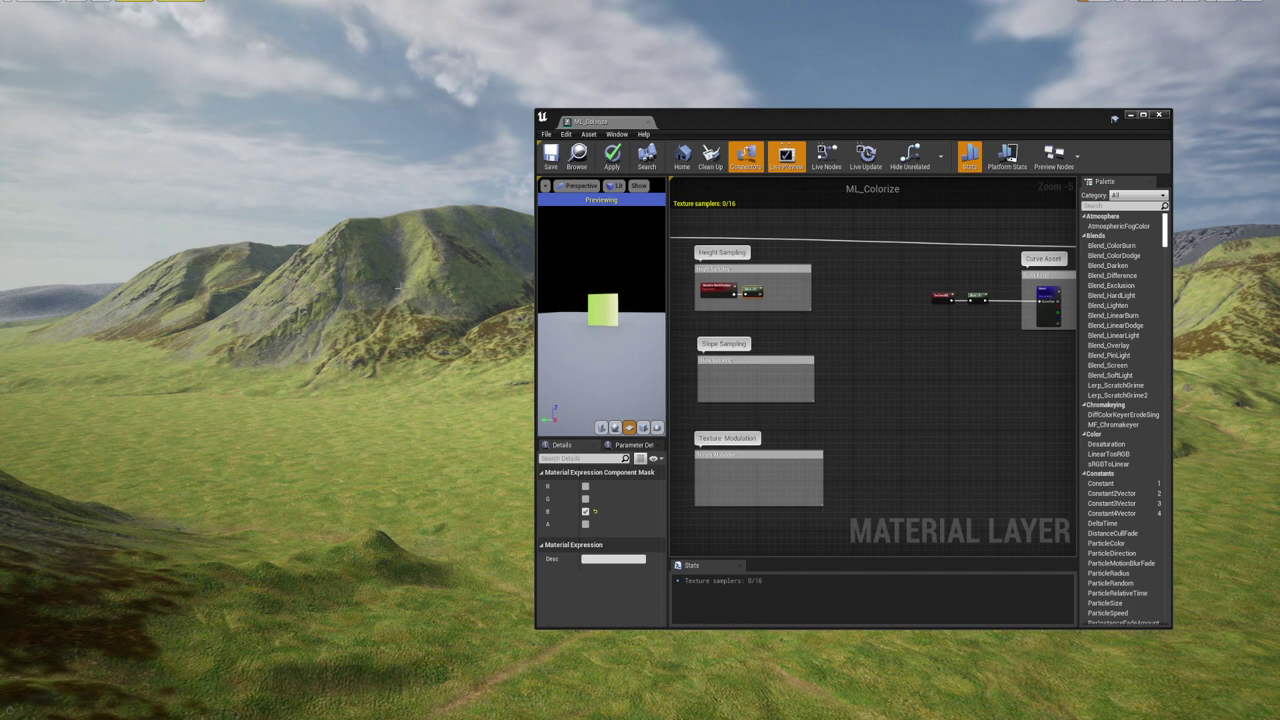
{"action": "scroll", "coordinate": [797, 303], "scroll_direction": "up", "scroll_amount": 4}
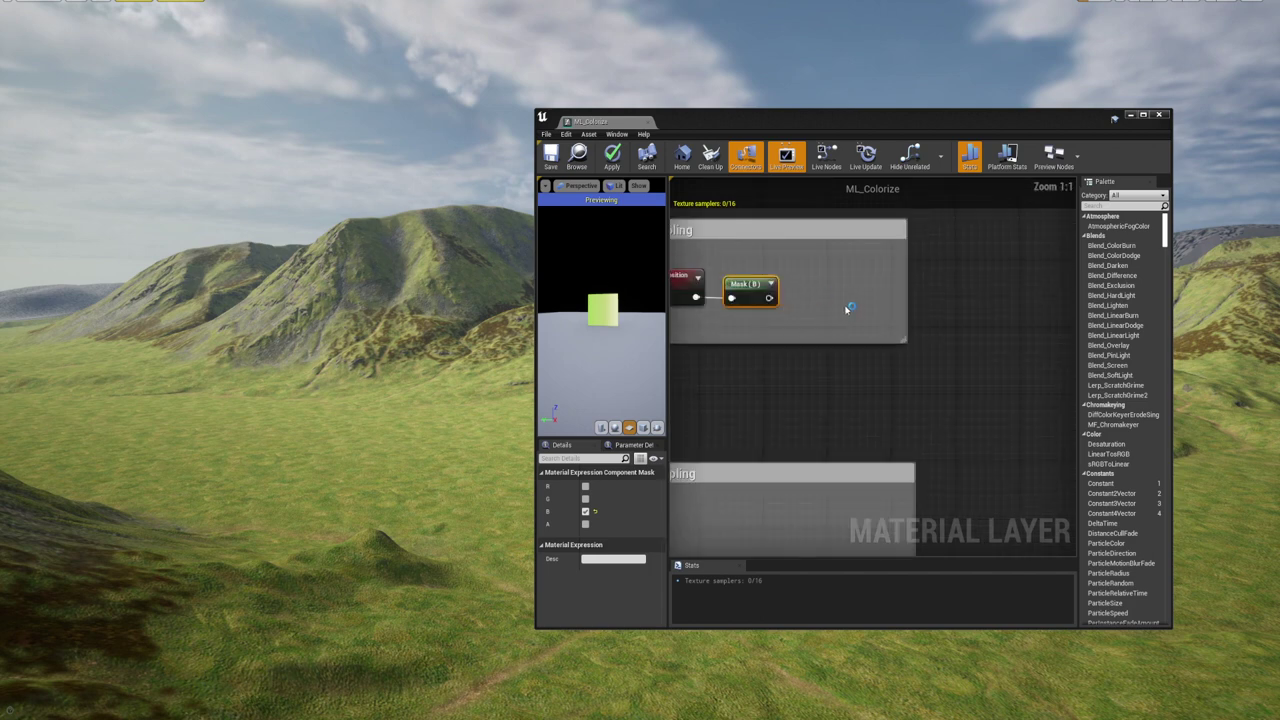
Shift the Curve node slightly left inside the Curve Asset comment box
{"action": "scroll", "coordinate": [757, 289], "scroll_direction": "down", "scroll_amount": 4}
{"action": "right_click_drag", "start_coordinate": [790, 287], "coordinate": [843, 291]}
{"action": "right_click_drag", "start_coordinate": [941, 296], "coordinate": [802, 287]}
{"action": "scroll", "coordinate": [930, 290], "scroll_direction": "up", "scroll_amount": 6}
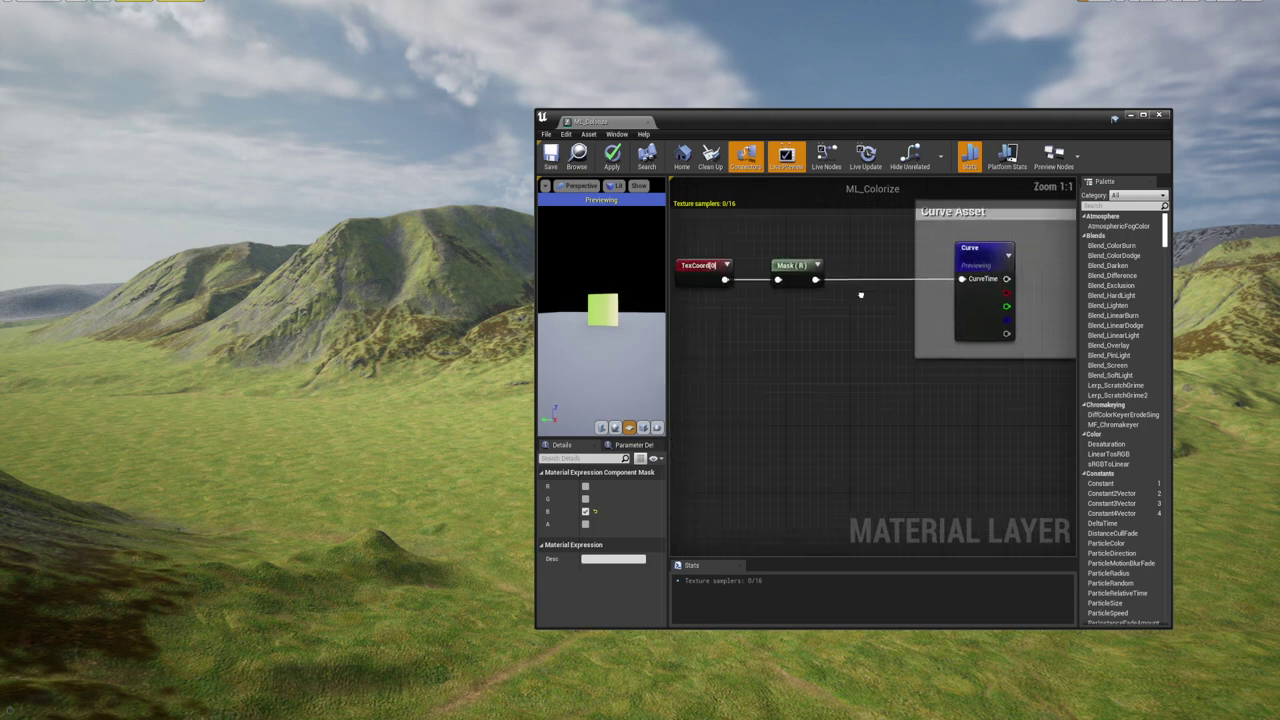
{"action": "left_click", "coordinate": [934, 320]}
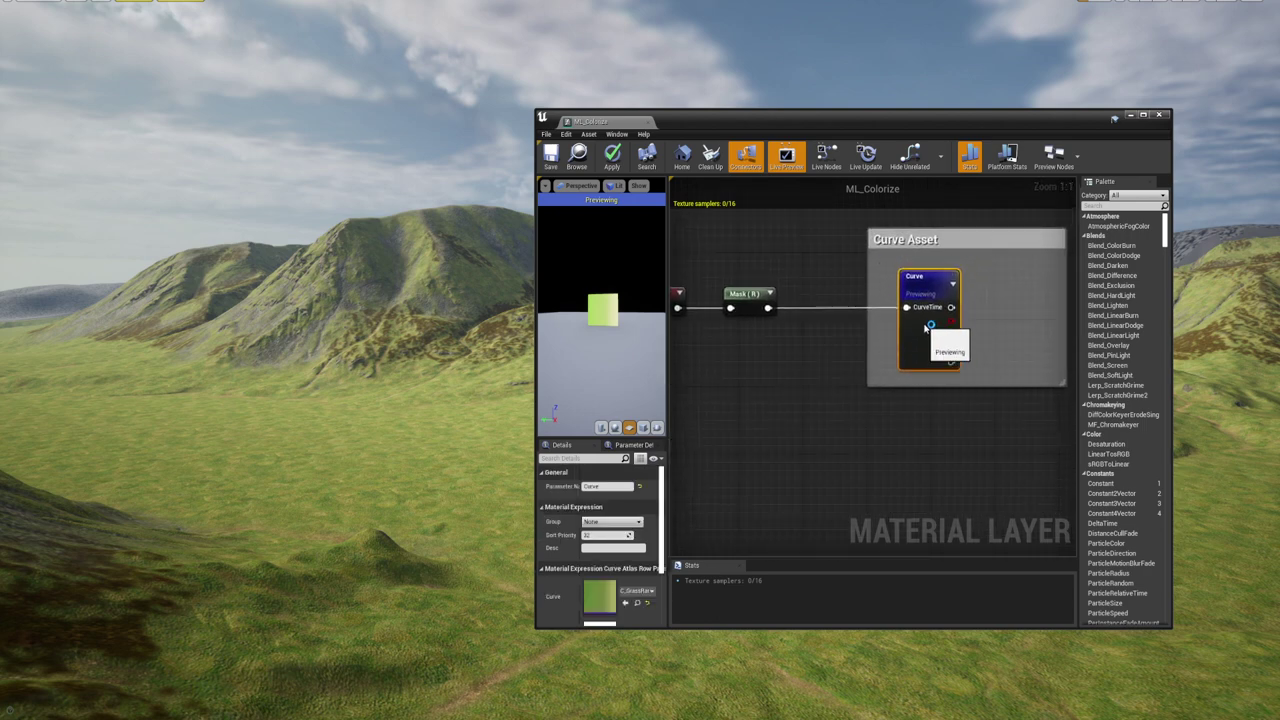
{"action": "left_click_drag", "start_coordinate": [934, 330], "coordinate": [906, 346]}
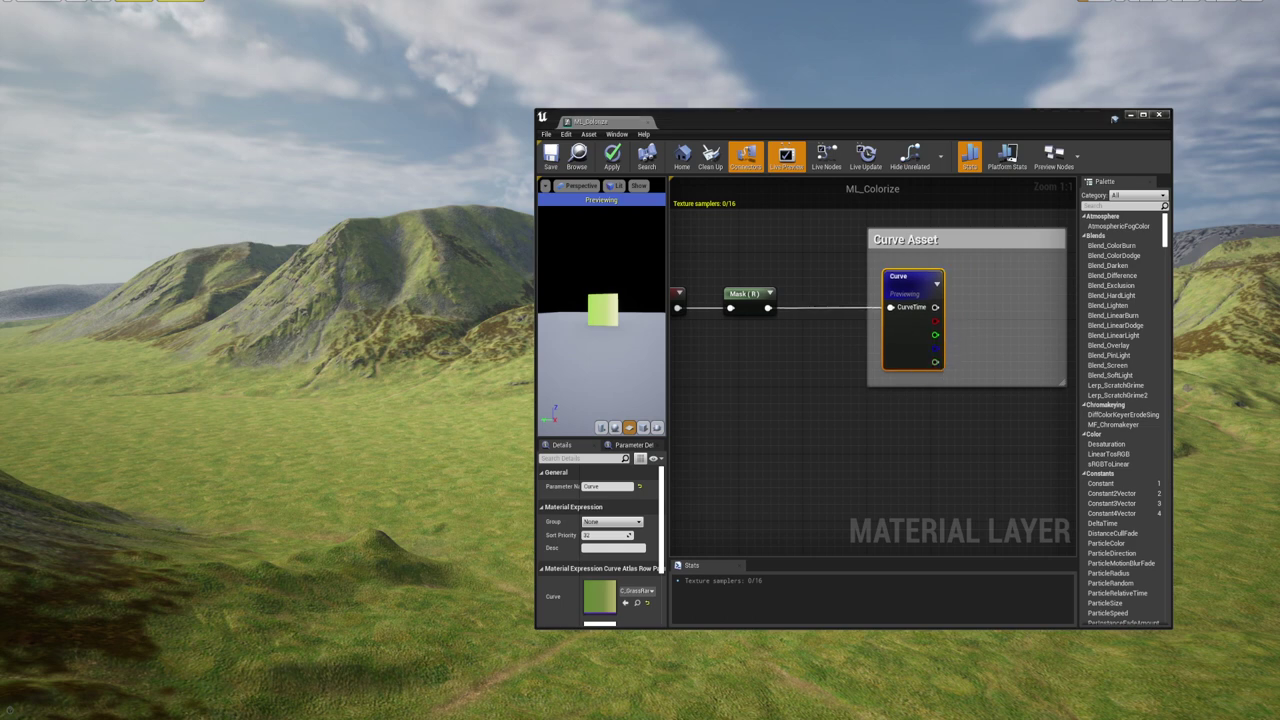
Add a RemapValueRange node to Height Sampling and feed the B mask's output into its Input
{"action": "right_click_drag", "start_coordinate": [745, 354], "coordinate": [851, 329]}
{"action": "scroll", "coordinate": [1025, 347], "scroll_direction": "down", "scroll_amount": 6}
{"action": "scroll", "coordinate": [890, 307], "scroll_direction": "up", "scroll_amount": 6}
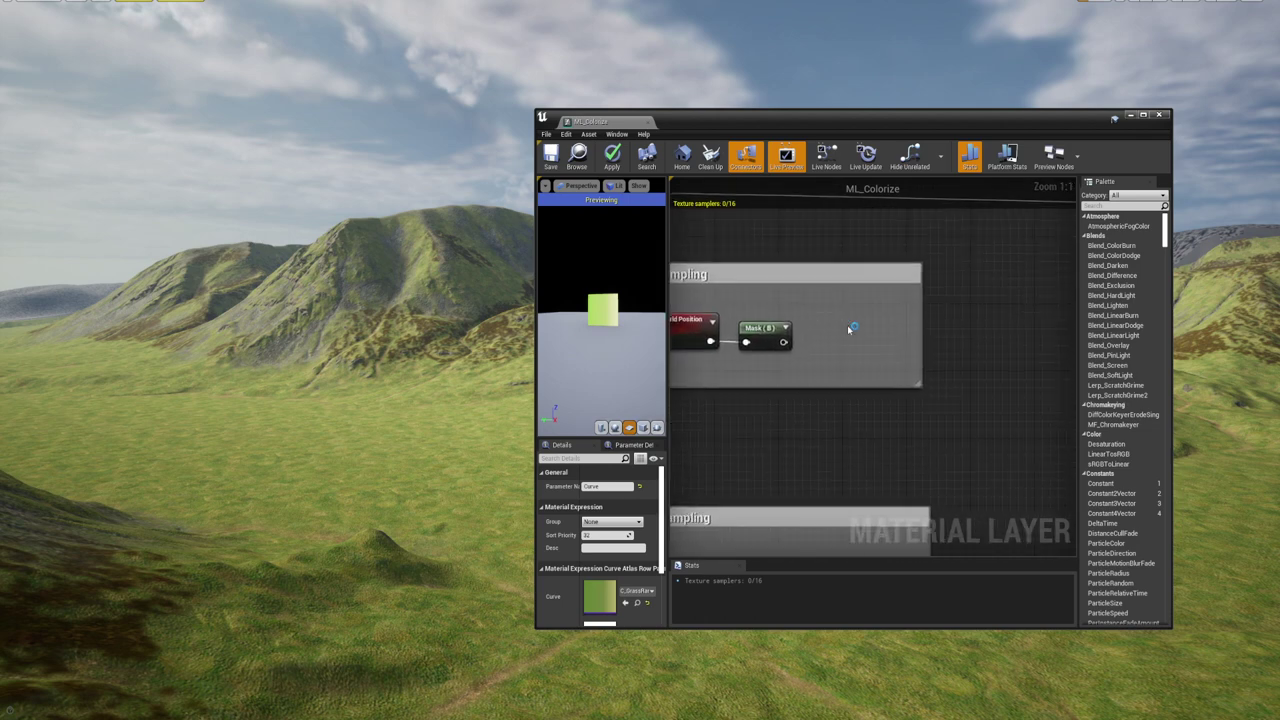
{"action": "right_click", "coordinate": [851, 329]}
{"action": "type", "text": "remap"}
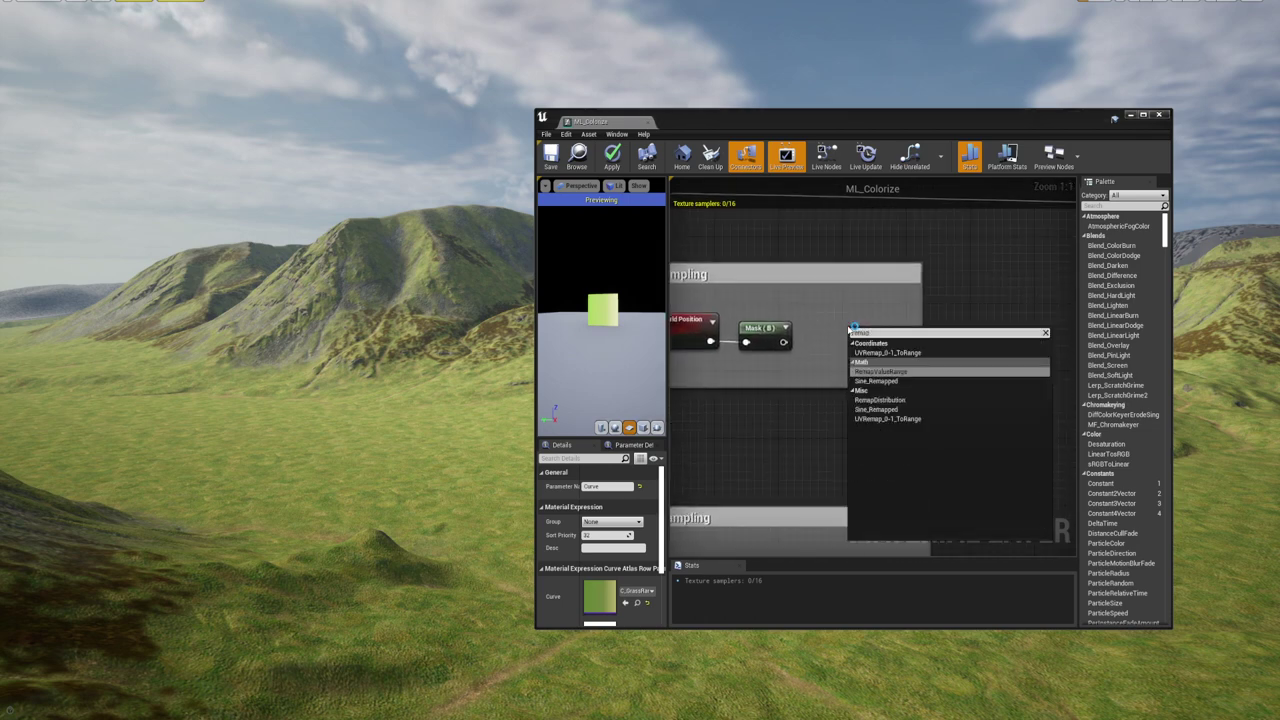
{"action": "key", "text": "Return"}
{"action": "left_click_drag", "start_coordinate": [891, 334], "coordinate": [908, 314]}
{"action": "scroll", "coordinate": [784, 312], "scroll_direction": "down", "scroll_amount": 1}
{"action": "right_click_drag", "start_coordinate": [784, 312], "coordinate": [822, 242]}
{"action": "left_click_drag", "start_coordinate": [826, 272], "coordinate": [903, 257]}
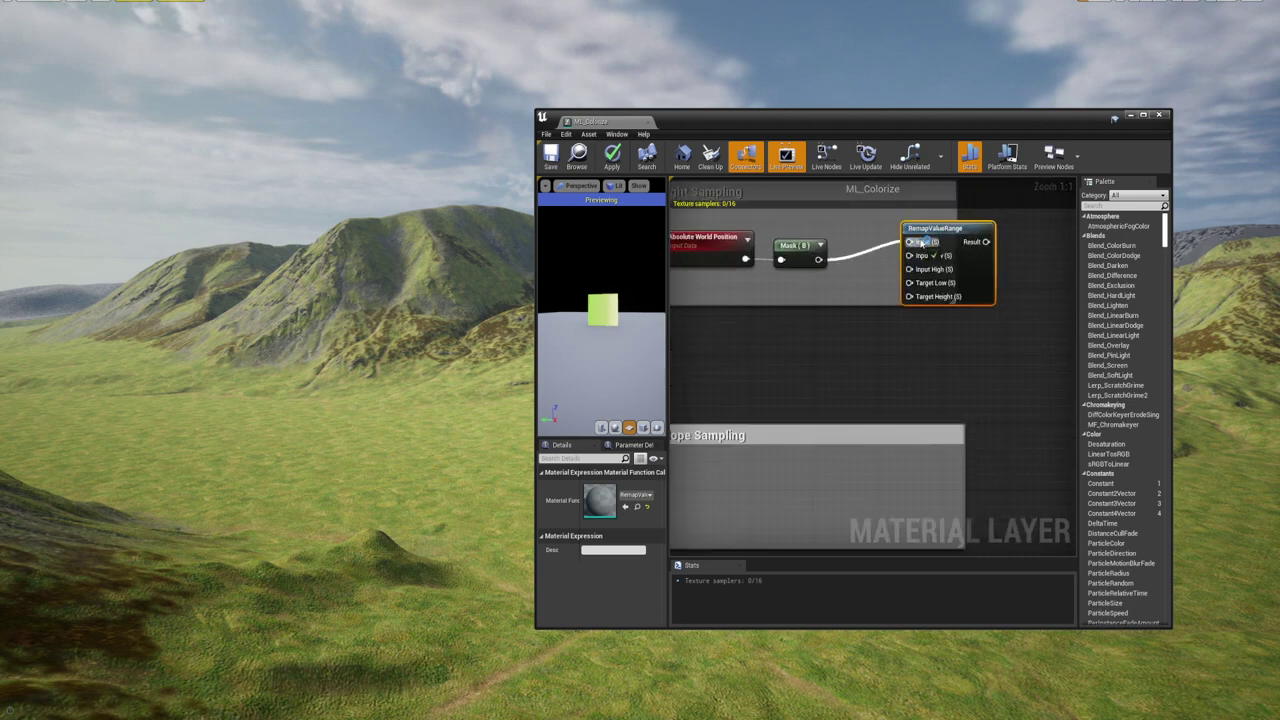
Move the Slope Sampling and Texture Modulation comment boxes down together to free space below Height Sampling
{"action": "scroll", "coordinate": [855, 277], "scroll_direction": "down", "scroll_amount": 3}
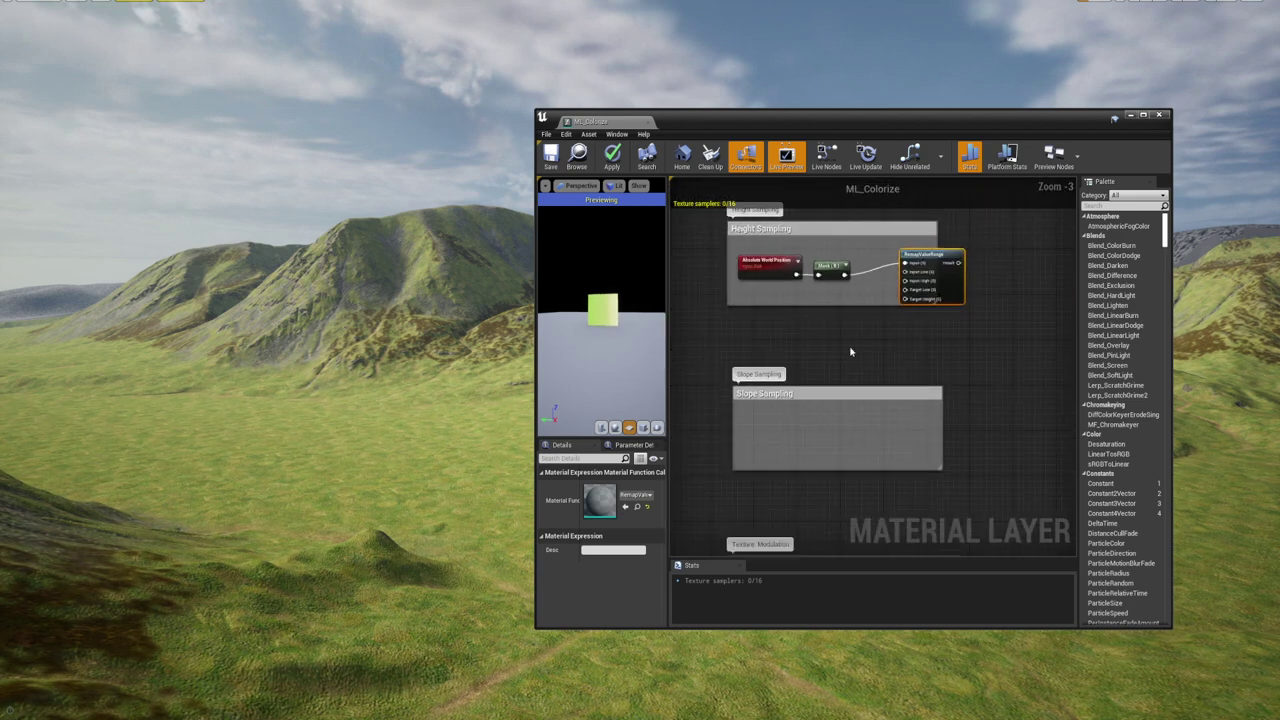
{"action": "right_click_drag", "start_coordinate": [843, 337], "coordinate": [822, 303]}
{"action": "scroll", "coordinate": [875, 248], "scroll_direction": "down", "scroll_amount": 3}
{"action": "left_click_drag", "start_coordinate": [940, 274], "coordinate": [852, 358]}
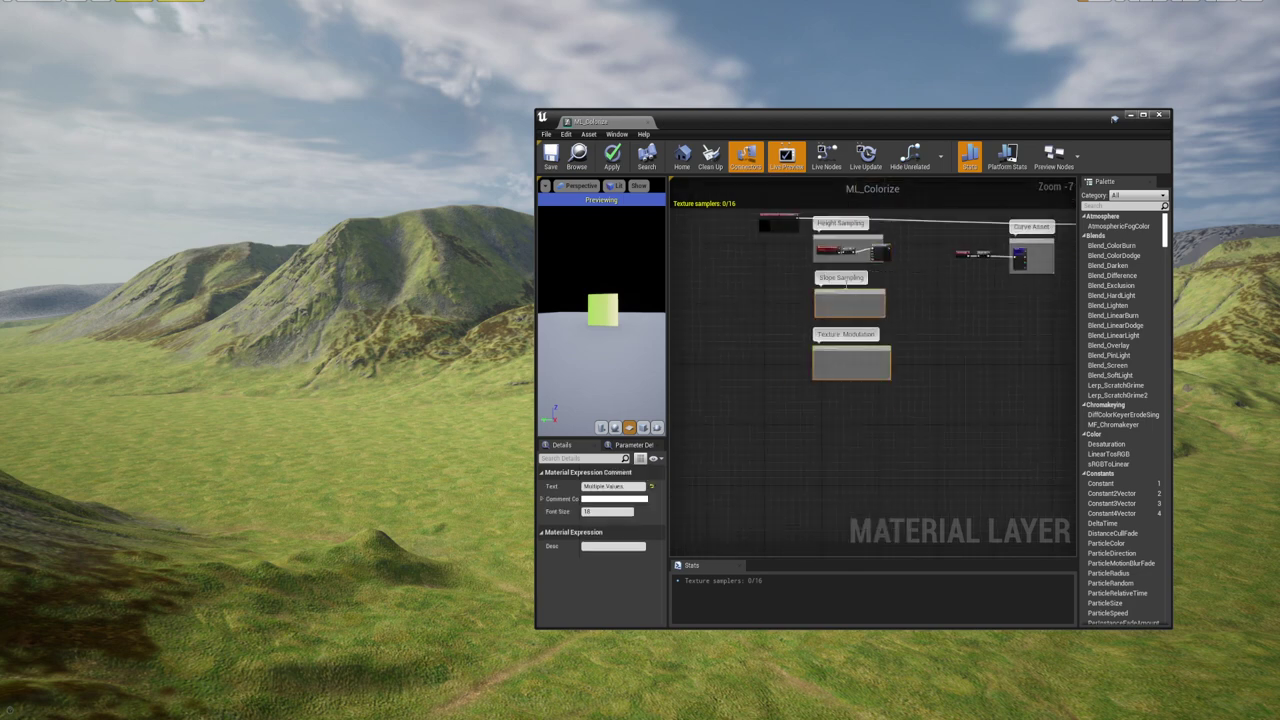
{"action": "left_click_drag", "start_coordinate": [836, 299], "coordinate": [831, 402]}
Enlarge the Height Sampling comment box so it encloses the RemapValueRange node with spare room around it
{"action": "scroll", "coordinate": [874, 305], "scroll_direction": "up", "scroll_amount": 3}
{"action": "right_click_drag", "start_coordinate": [882, 228], "coordinate": [857, 312]}
{"action": "left_click", "coordinate": [801, 299]}
{"action": "left_click", "coordinate": [800, 235]}
{"action": "scroll", "coordinate": [840, 310], "scroll_direction": "up", "scroll_amount": 3}
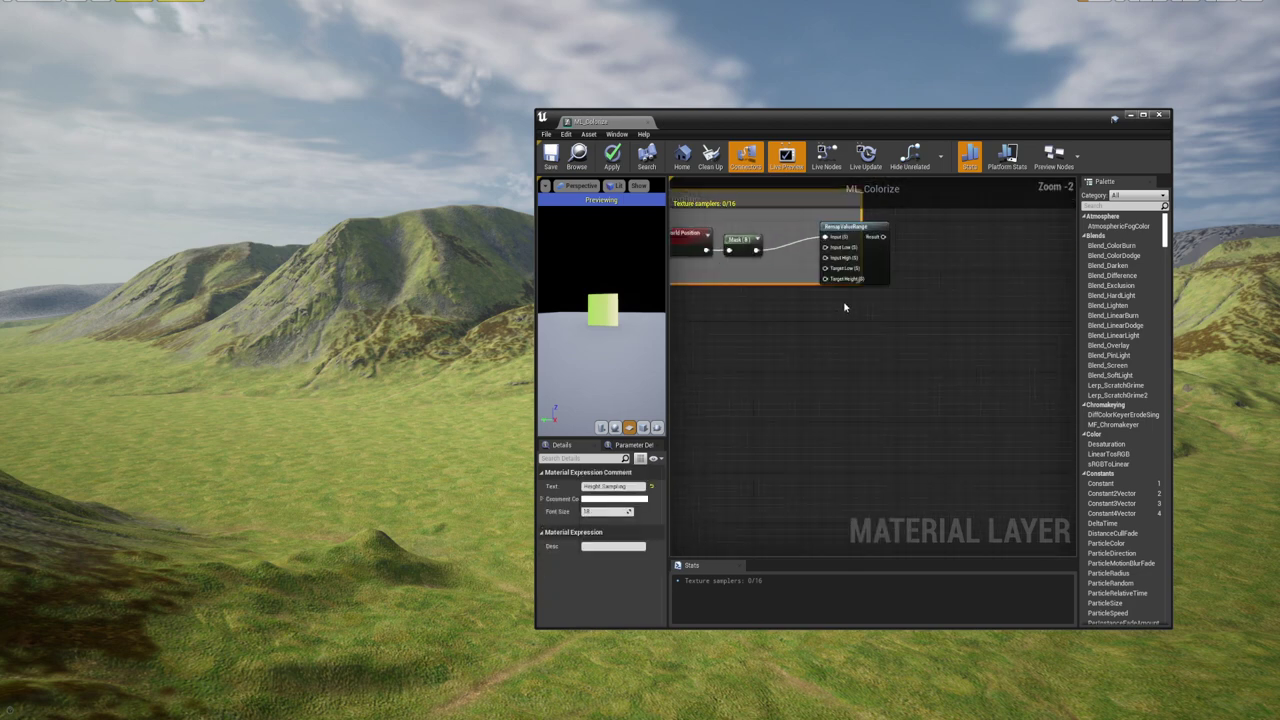
{"action": "left_click_drag", "start_coordinate": [788, 284], "coordinate": [878, 510]}
{"action": "scroll", "coordinate": [877, 403], "scroll_direction": "down", "scroll_amount": 3}
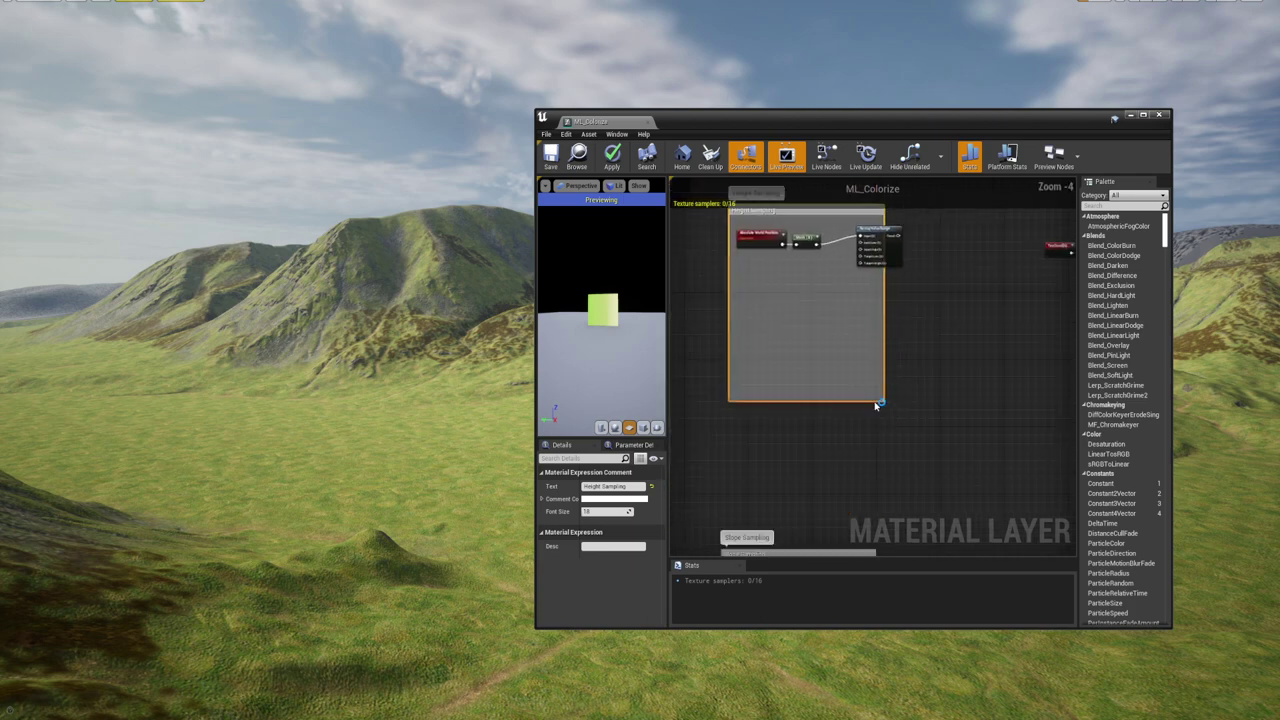
{"action": "left_click_drag", "start_coordinate": [887, 403], "coordinate": [943, 345]}
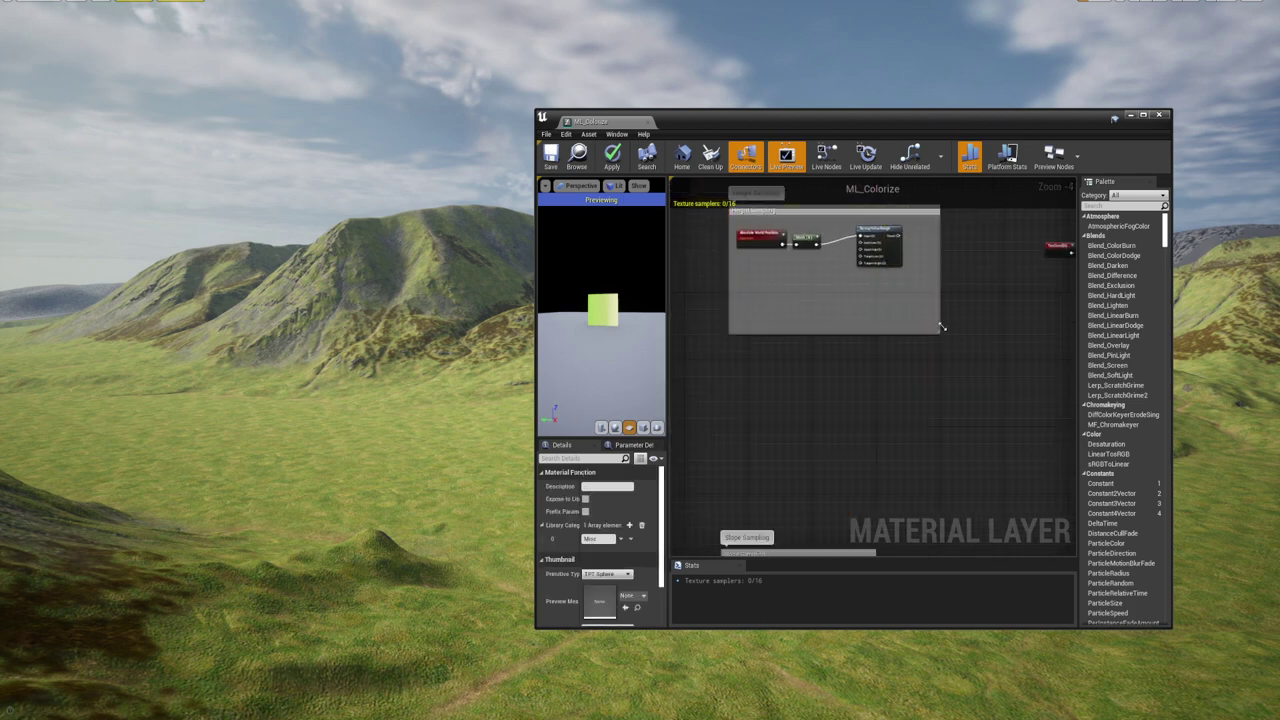
Add a scalar parameter named IN_Height_MIN below the B mask and connect it to RemapValueRange's Input Low
{"action": "scroll", "coordinate": [811, 358], "scroll_direction": "up", "scroll_amount": 3}
{"action": "scroll", "coordinate": [811, 358], "scroll_direction": "up", "scroll_amount": 2}
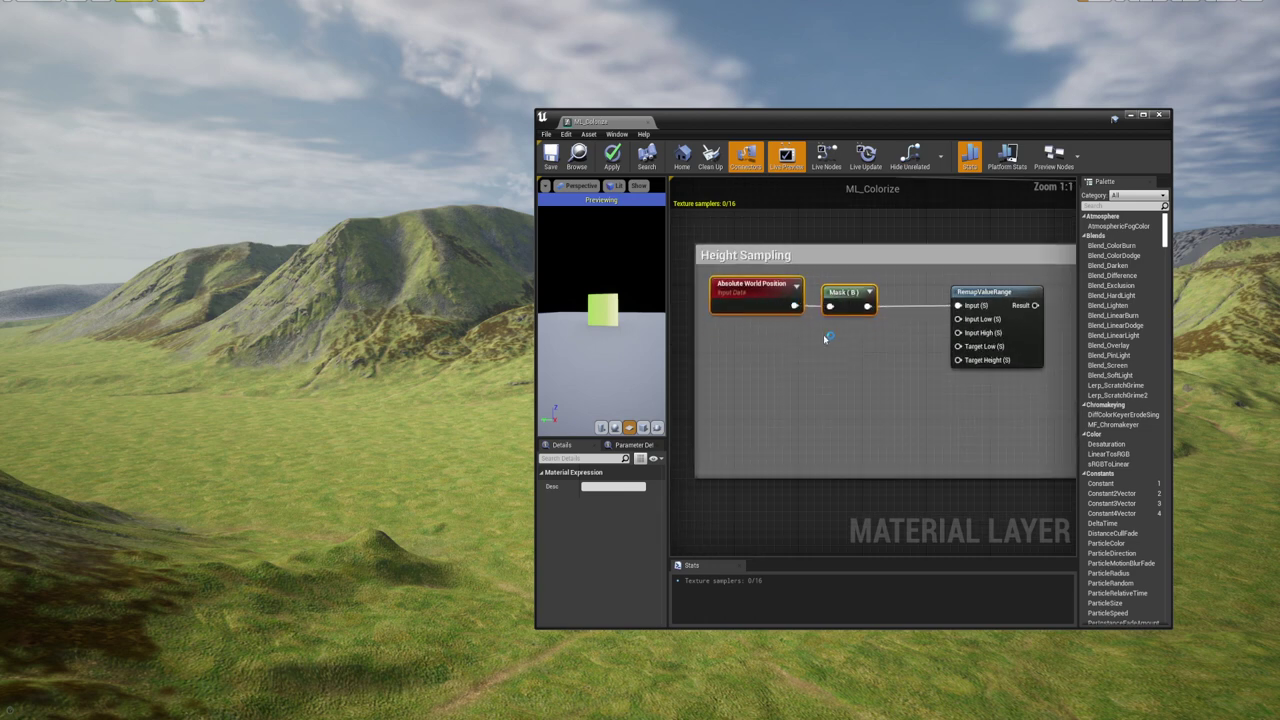
{"action": "right_click_drag", "start_coordinate": [823, 306], "coordinate": [803, 299]}
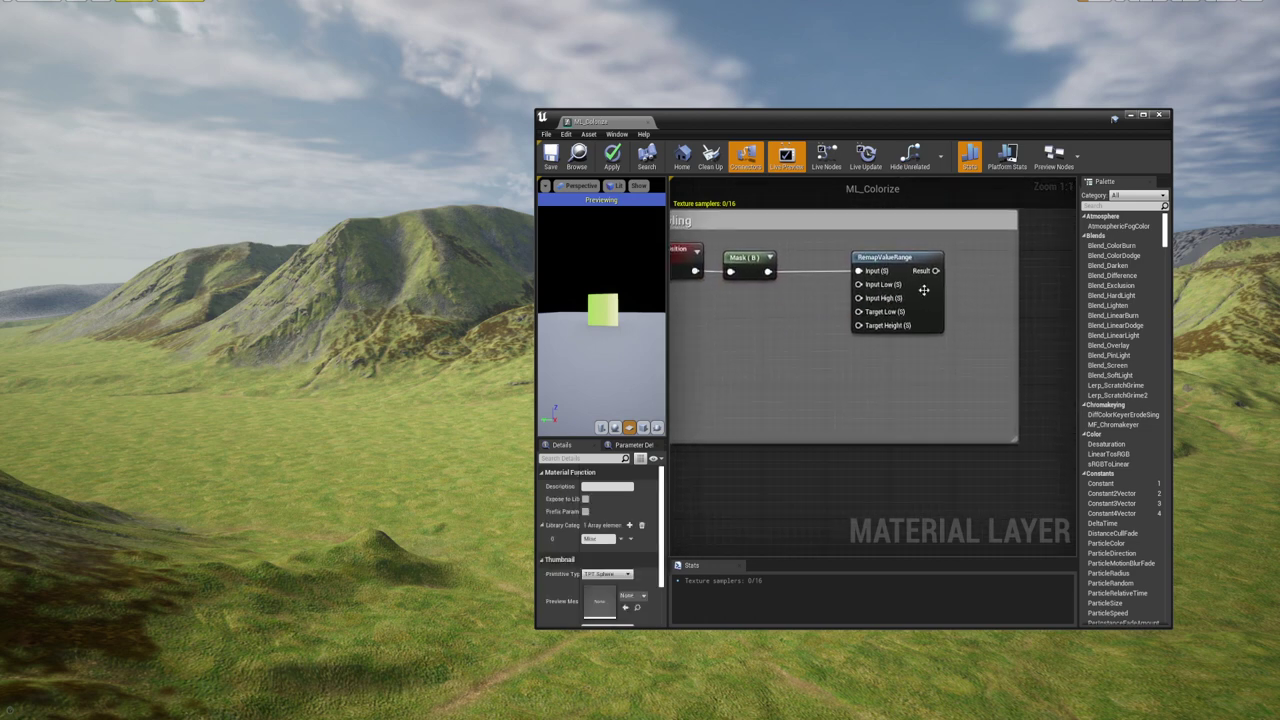
{"action": "left_click", "coordinate": [780, 292]}
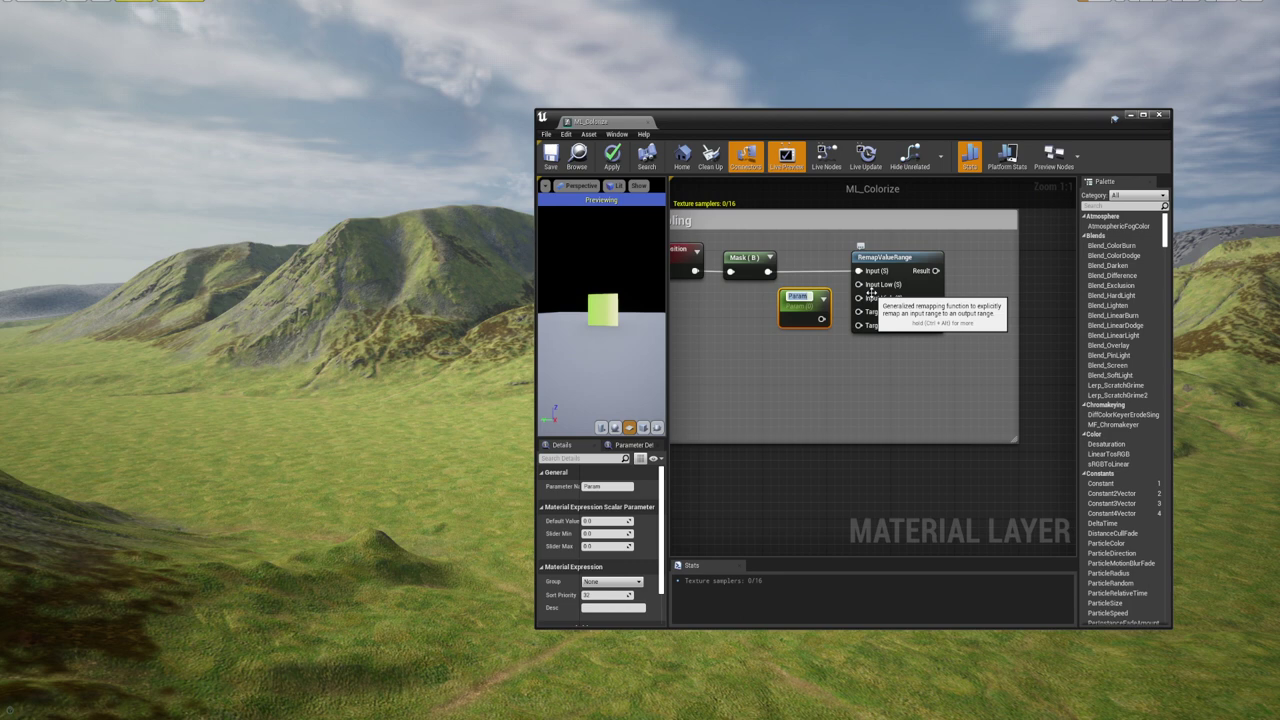
{"action": "type", "text": "Height_MIN"}
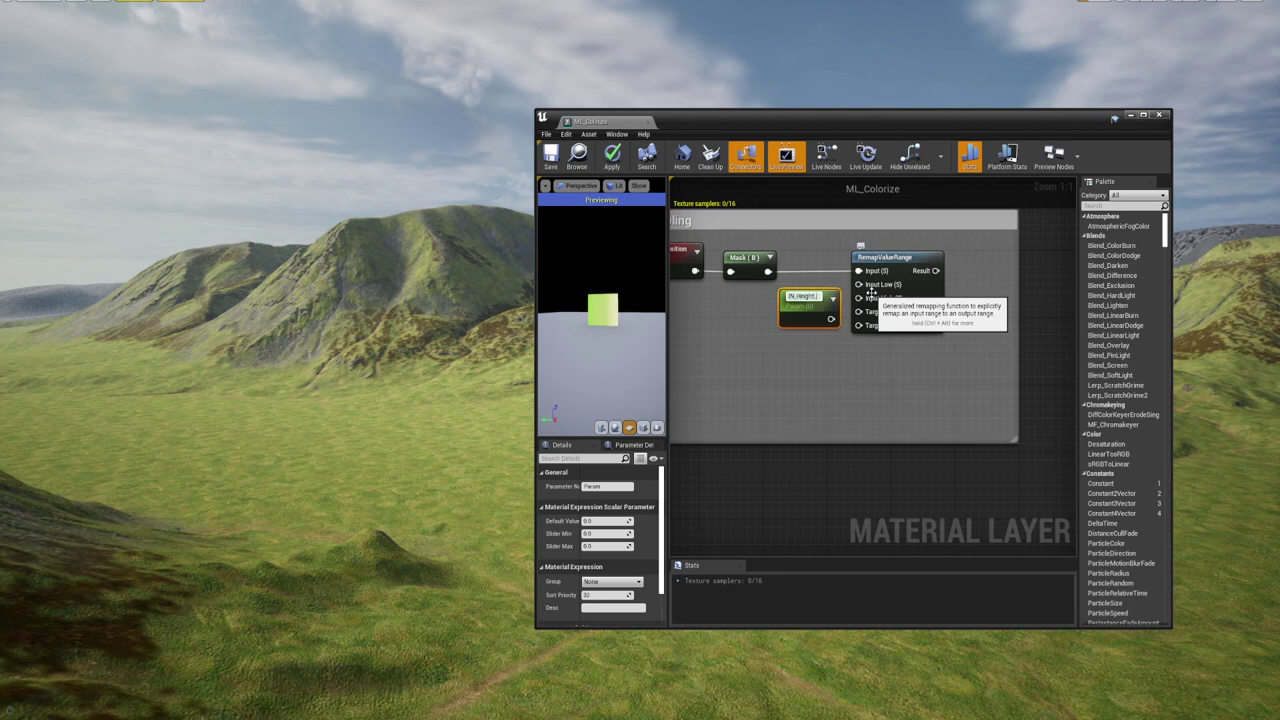
{"action": "key", "text": "Return"}
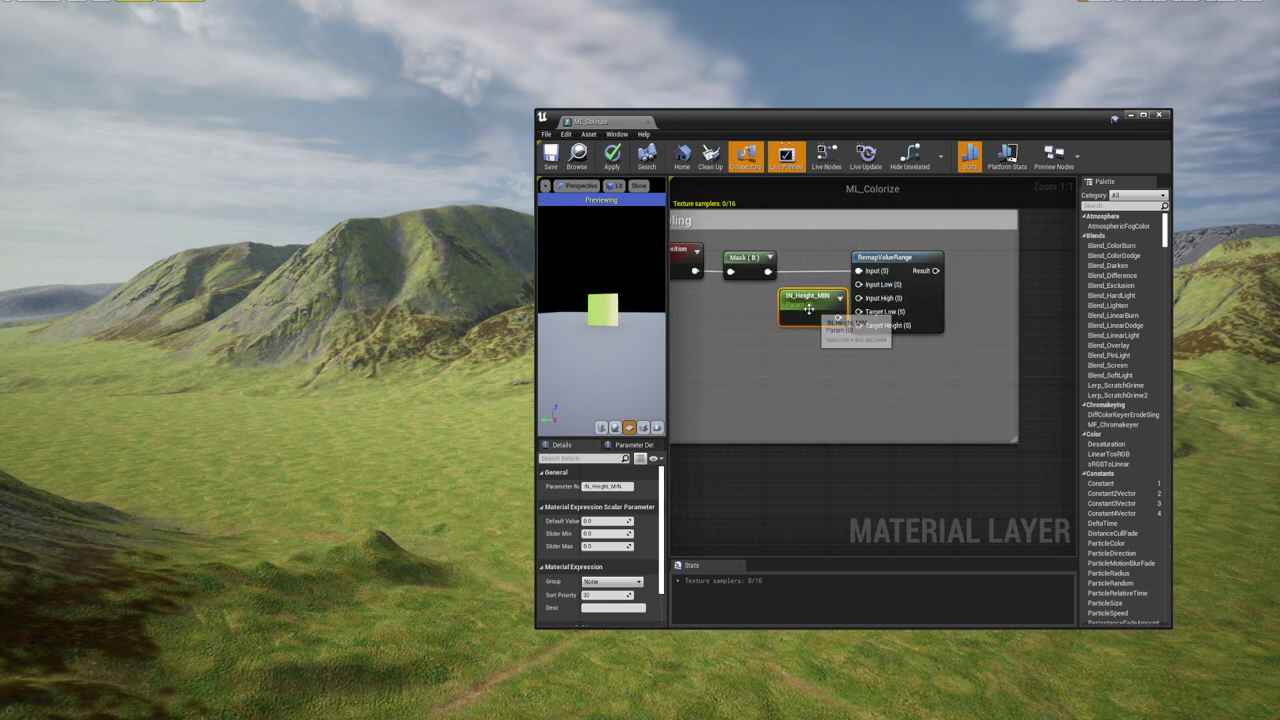
{"action": "left_click_drag", "start_coordinate": [817, 307], "coordinate": [761, 303]}
{"action": "left_click", "coordinate": [820, 306]}
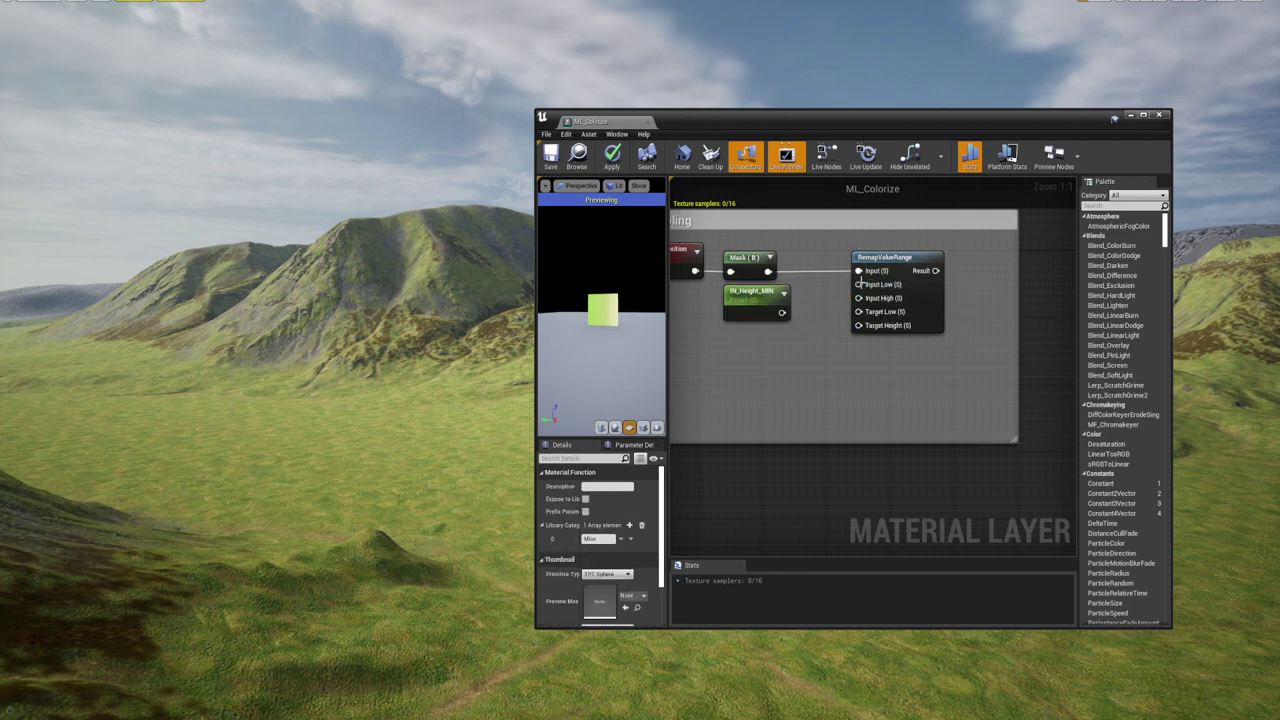
{"action": "left_click_drag", "start_coordinate": [786, 313], "coordinate": [785, 314]}
Add a scalar parameter named IN_Height_MAX below IN_Height_MIN and connect it to RemapValueRange's Input High
{"action": "right_click_drag", "start_coordinate": [743, 361], "coordinate": [800, 331]}
{"action": "left_click", "coordinate": [795, 309]}
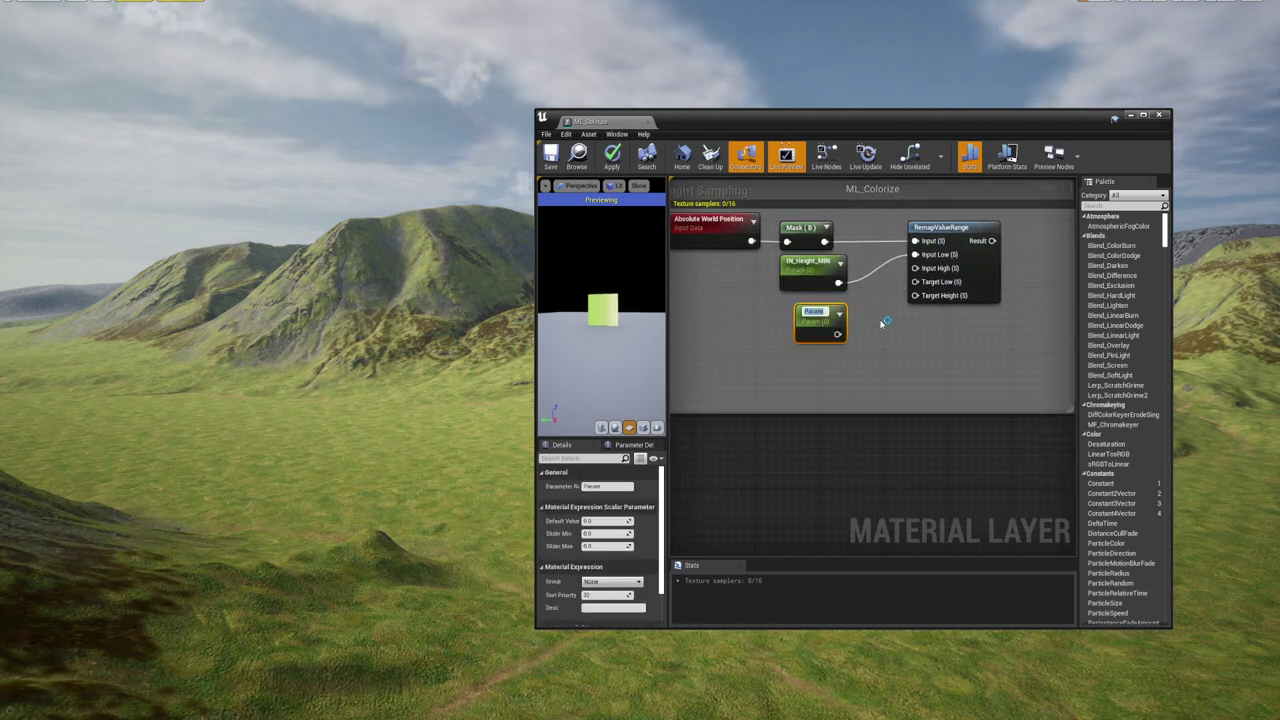
{"action": "type", "text": "IN_Height_Max"}
{"action": "key", "text": "Return"}
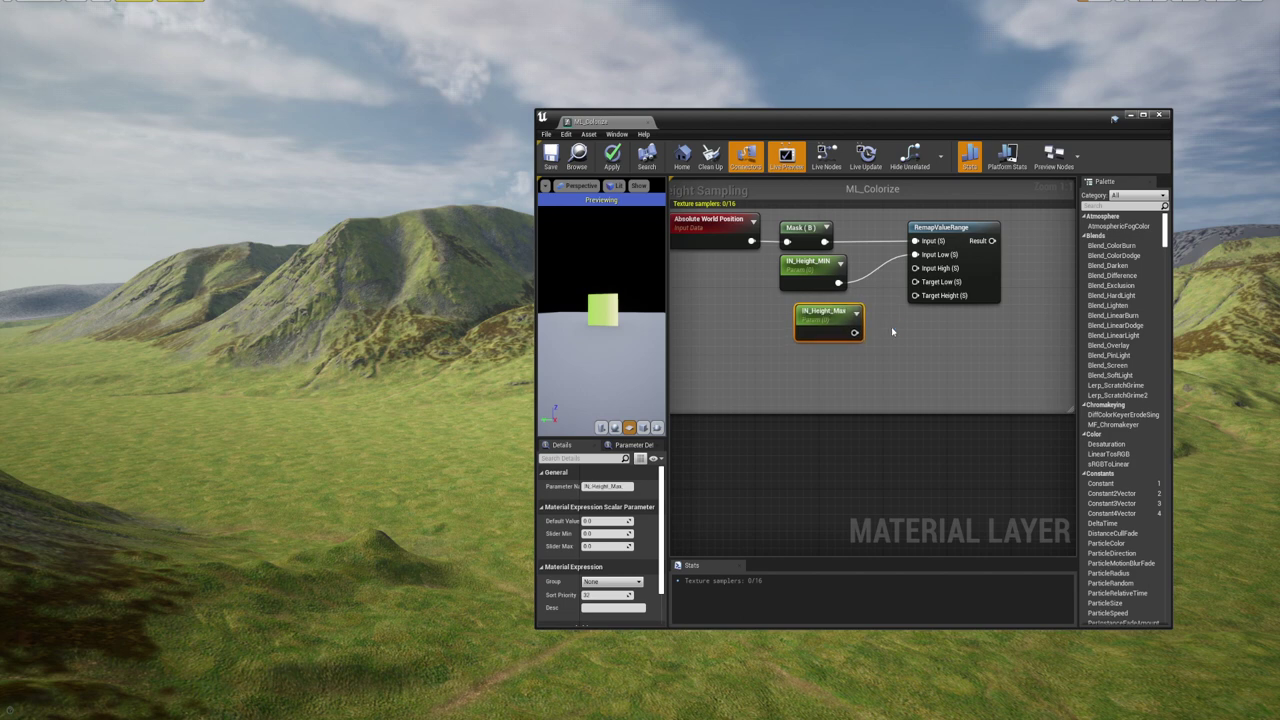
{"action": "right_click_drag", "start_coordinate": [865, 300], "coordinate": [878, 334]}
{"action": "left_click_drag", "start_coordinate": [830, 344], "coordinate": [822, 344]}
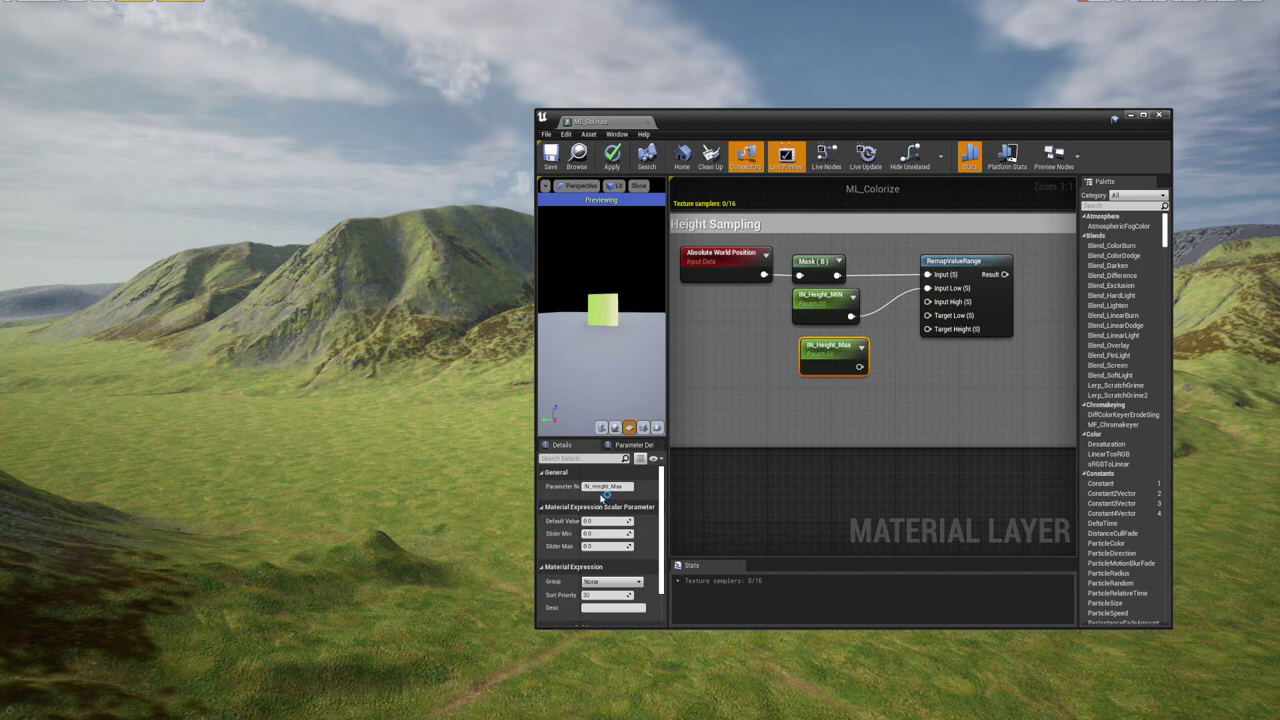
{"action": "type", "text": "AX"}
{"action": "key", "text": "Return"}
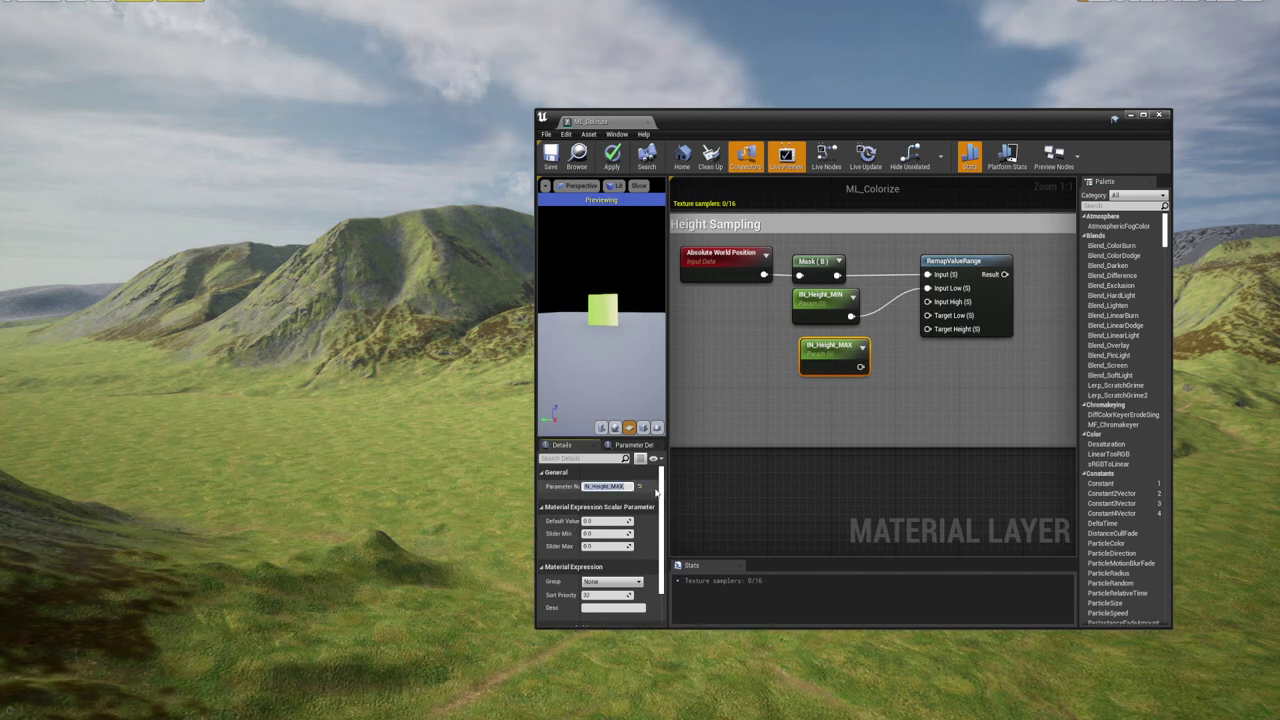
{"action": "right_click_drag", "start_coordinate": [860, 366], "coordinate": [820, 384]}
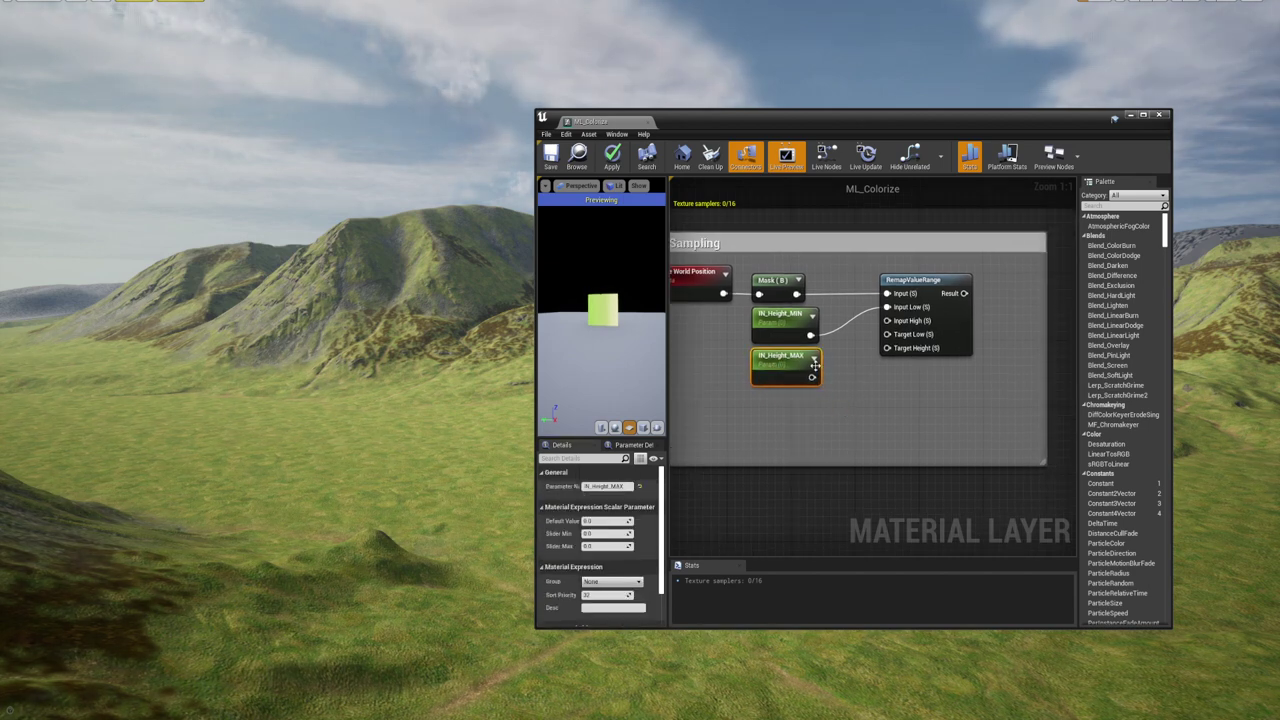
{"action": "left_click_drag", "start_coordinate": [812, 377], "coordinate": [900, 322]}
Select the IN_Height_MIN and IN_Height_MAX nodes together and nudge them into place below the B mask
{"action": "right_click_drag", "start_coordinate": [840, 435], "coordinate": [815, 410]}
{"action": "left_click_drag", "start_coordinate": [824, 405], "coordinate": [775, 340]}
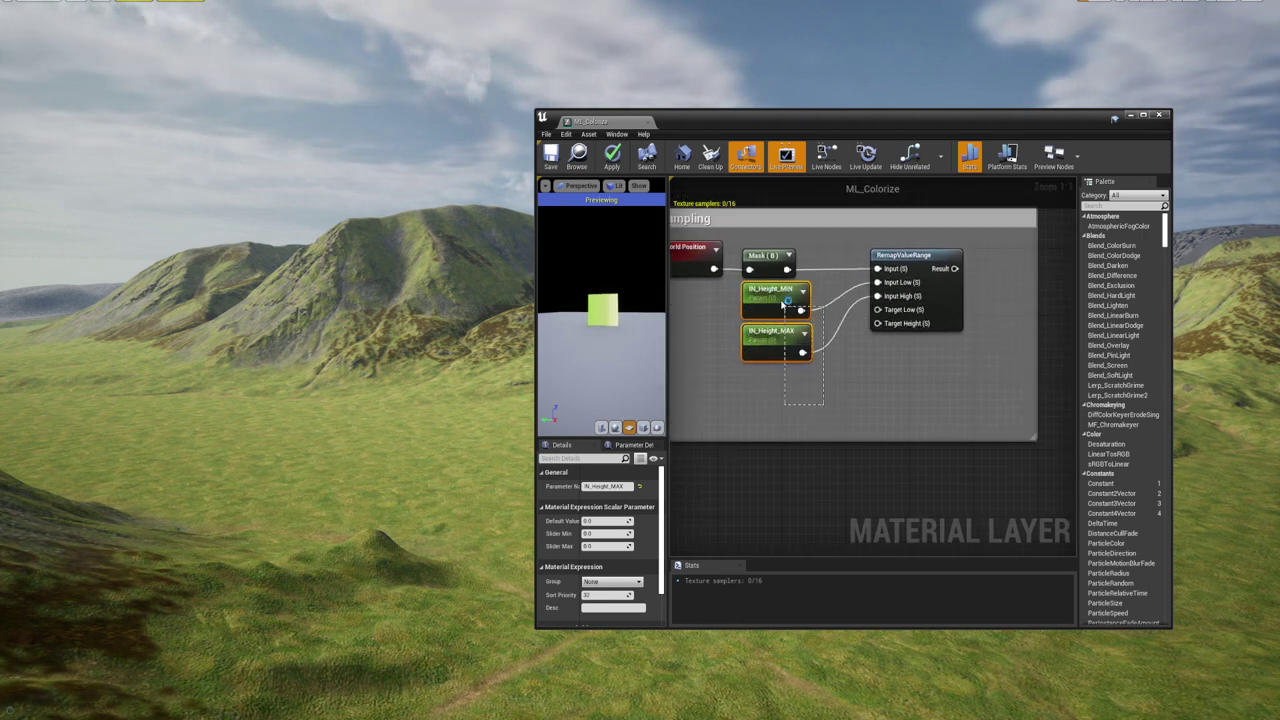
{"action": "left_click_drag", "start_coordinate": [778, 308], "coordinate": [780, 310]}
{"action": "left_click", "coordinate": [873, 393]}
Add scalar parameters Remapped_MIN and Remapped_MAX below the height parameters, giving Remapped_MAX a default value of 1
{"action": "right_click_drag", "start_coordinate": [851, 402], "coordinate": [861, 362]}
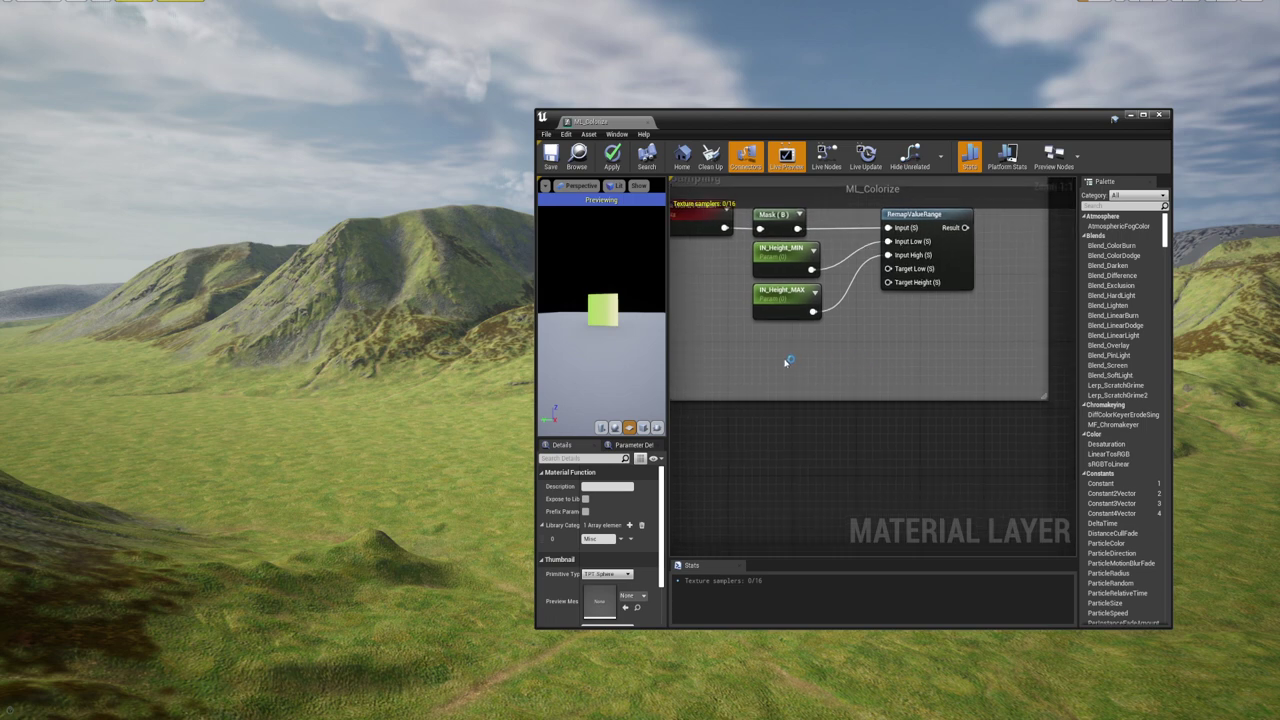
{"action": "left_click", "coordinate": [774, 354]}
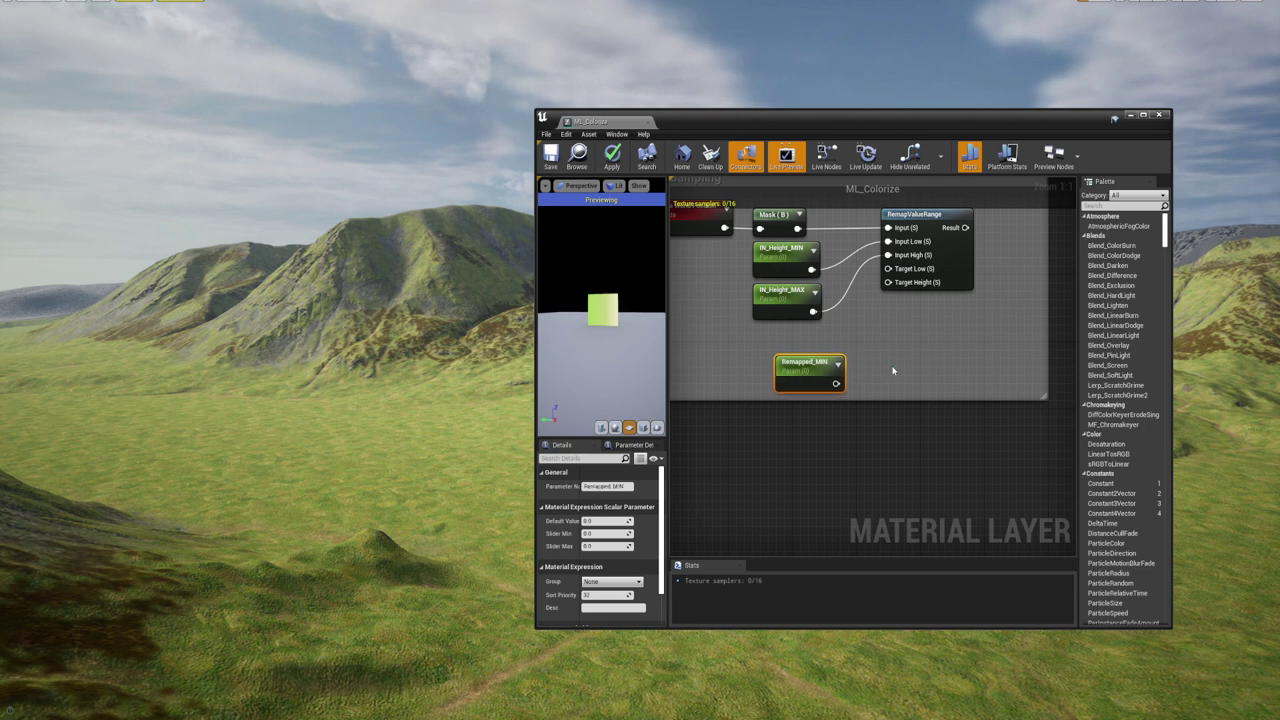
{"action": "left_click", "coordinate": [793, 437]}
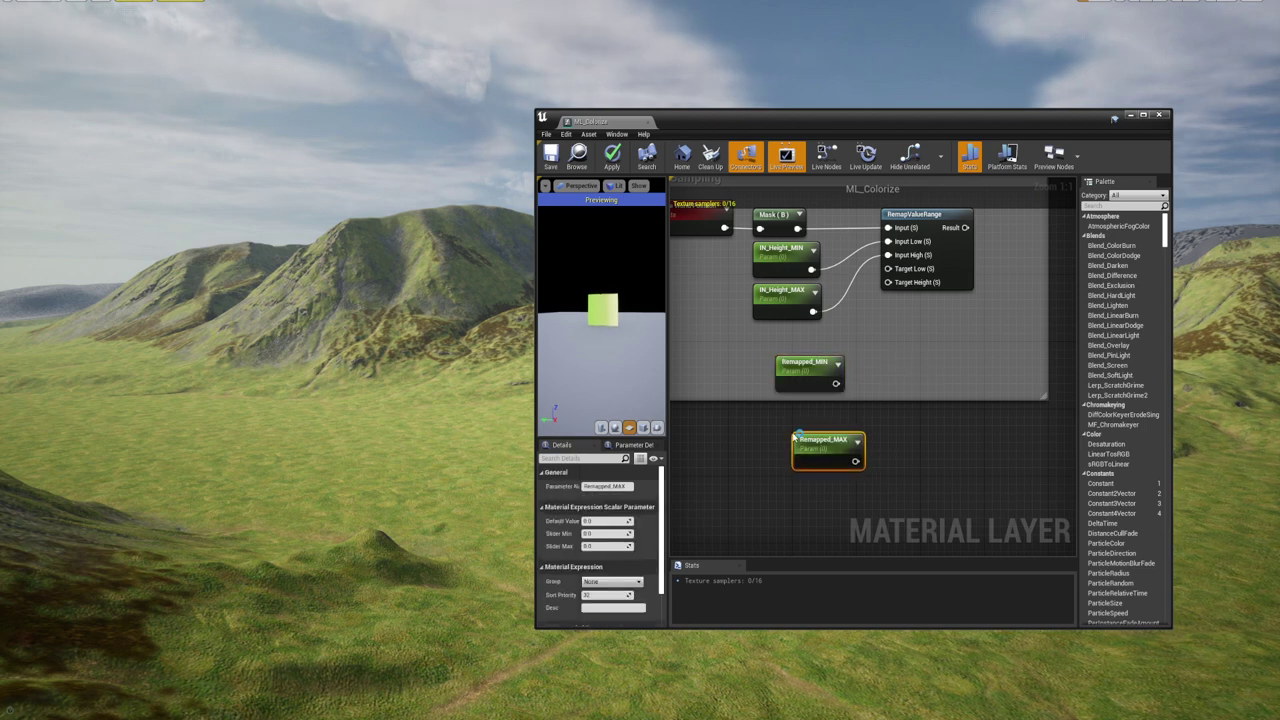
{"action": "left_click", "coordinate": [626, 521]}
{"action": "type", "text": "1"}
Stack the Remapped_MIN and Remapped_MAX nodes below IN_Height_MAX and extend the Height Sampling comment box downward around them
{"action": "left_click", "coordinate": [786, 413]}
{"action": "right_click_drag", "start_coordinate": [786, 413], "coordinate": [780, 443]}
{"action": "left_click_drag", "start_coordinate": [825, 483], "coordinate": [801, 443]}
{"action": "left_click_drag", "start_coordinate": [857, 477], "coordinate": [780, 398]}
{"action": "left_click_drag", "start_coordinate": [782, 393], "coordinate": [768, 371]}
{"action": "left_click", "coordinate": [907, 411]}
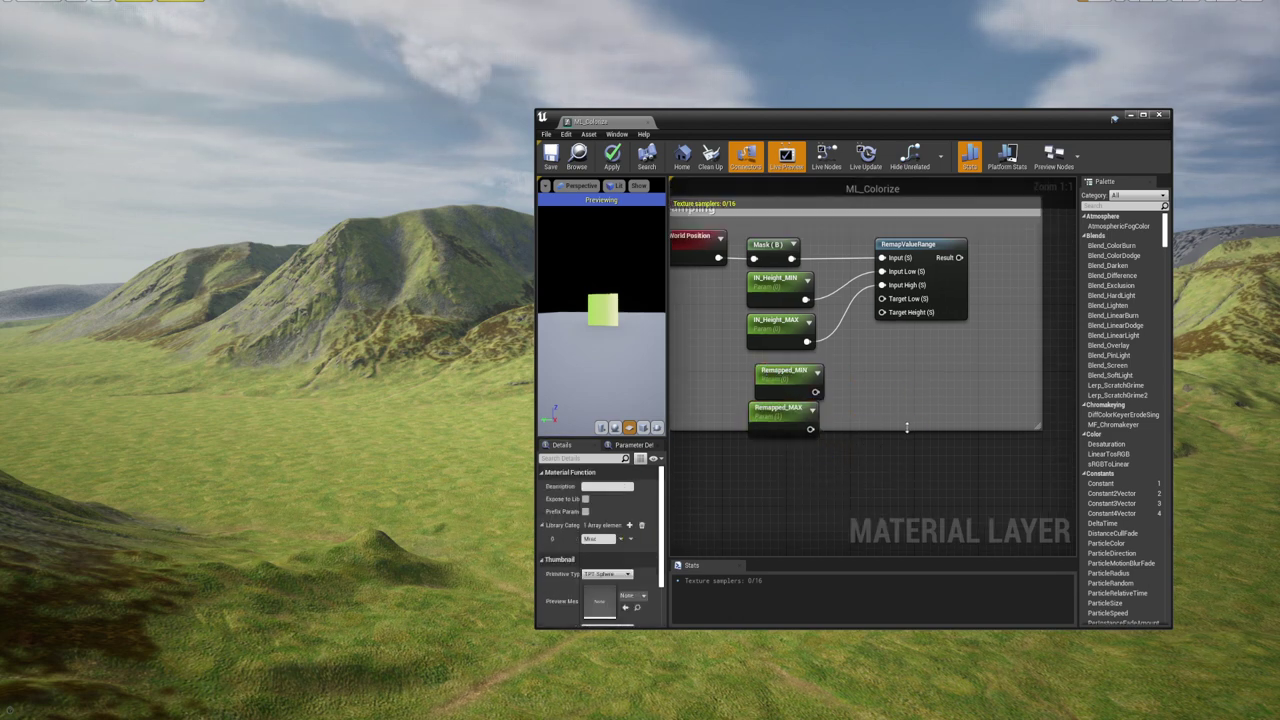
{"action": "left_click_drag", "start_coordinate": [906, 430], "coordinate": [906, 456]}
{"action": "left_click_drag", "start_coordinate": [781, 424], "coordinate": [819, 435]}
Connect Remapped_MIN to RemapValueRange's Target Low and Remapped_MAX to its Target Height
{"action": "right_click_drag", "start_coordinate": [893, 373], "coordinate": [933, 371]}
{"action": "scroll", "coordinate": [933, 371], "scroll_direction": "down", "scroll_amount": 1}
{"action": "scroll", "coordinate": [870, 372], "scroll_direction": "up", "scroll_amount": 1}
{"action": "left_click_drag", "start_coordinate": [927, 371], "coordinate": [840, 420]}
{"action": "left_click", "coordinate": [936, 414]}
{"action": "scroll", "coordinate": [931, 391], "scroll_direction": "down", "scroll_amount": 2}
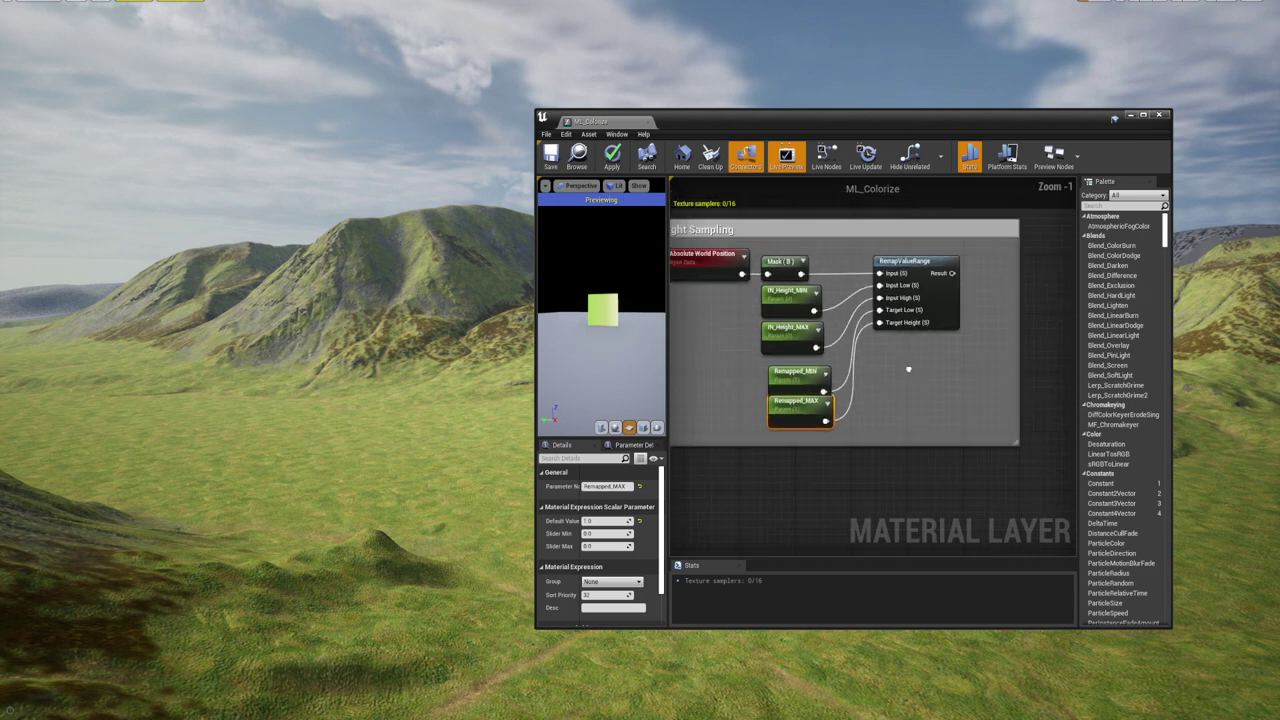
Align the IN_Height_MIN and IN_Height_MAX nodes in a tight stack above the Remapped parameters
{"action": "scroll", "coordinate": [825, 310], "scroll_direction": "up", "scroll_amount": 2}
{"action": "left_click", "coordinate": [791, 343]}
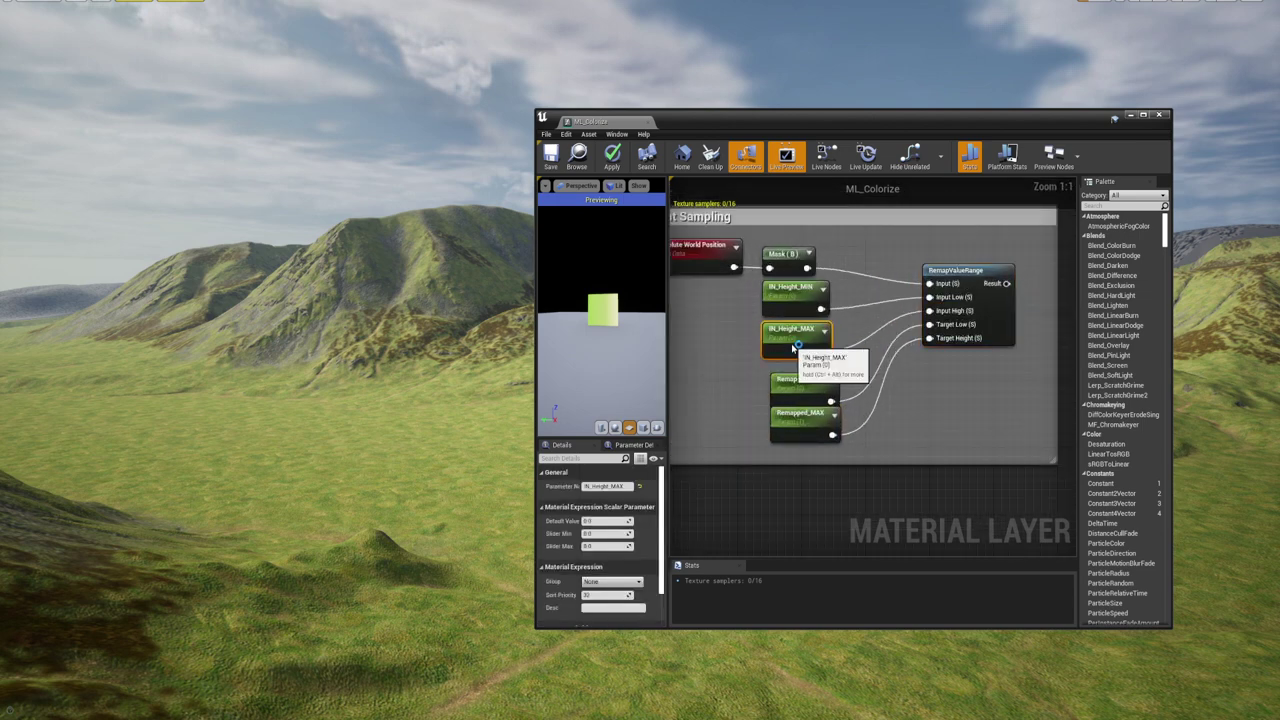
{"action": "left_click_drag", "start_coordinate": [854, 298], "coordinate": [811, 334]}
{"action": "left_click", "coordinate": [757, 330]}
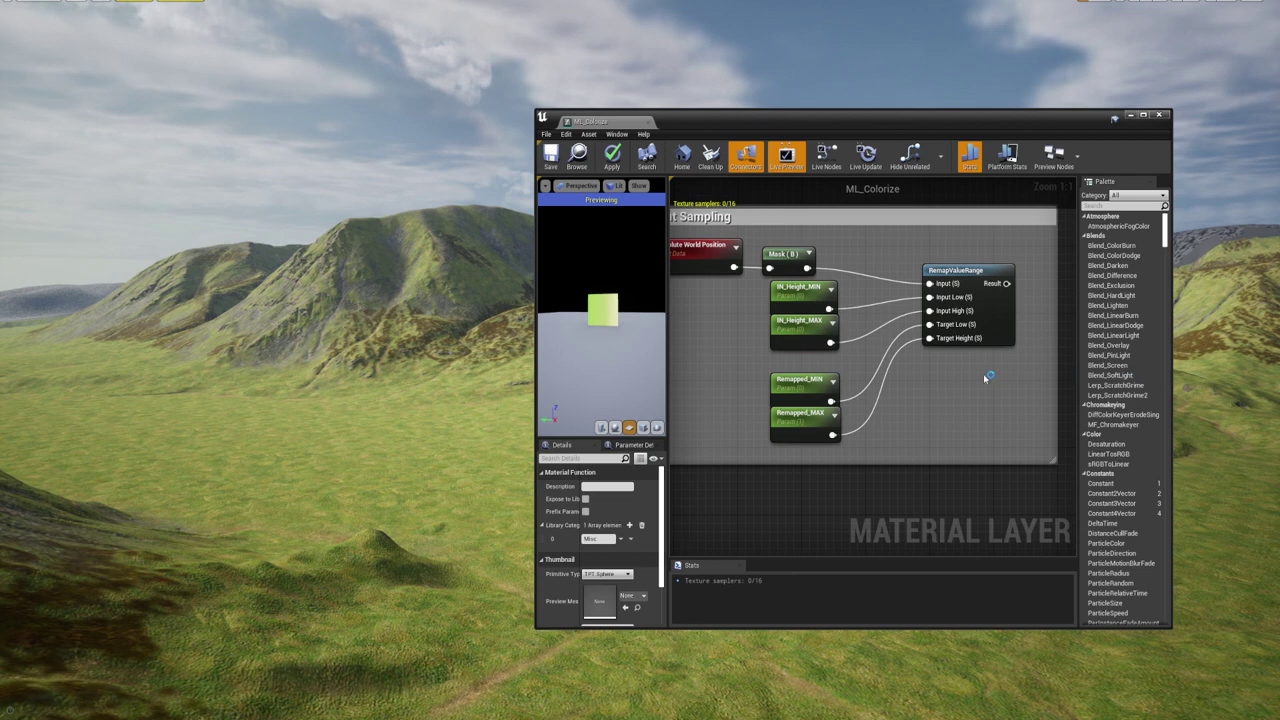
Connect RemapValueRange's Result to the Curve node's CurveTime input
{"action": "scroll", "coordinate": [993, 374], "scroll_direction": "down", "scroll_amount": 2}
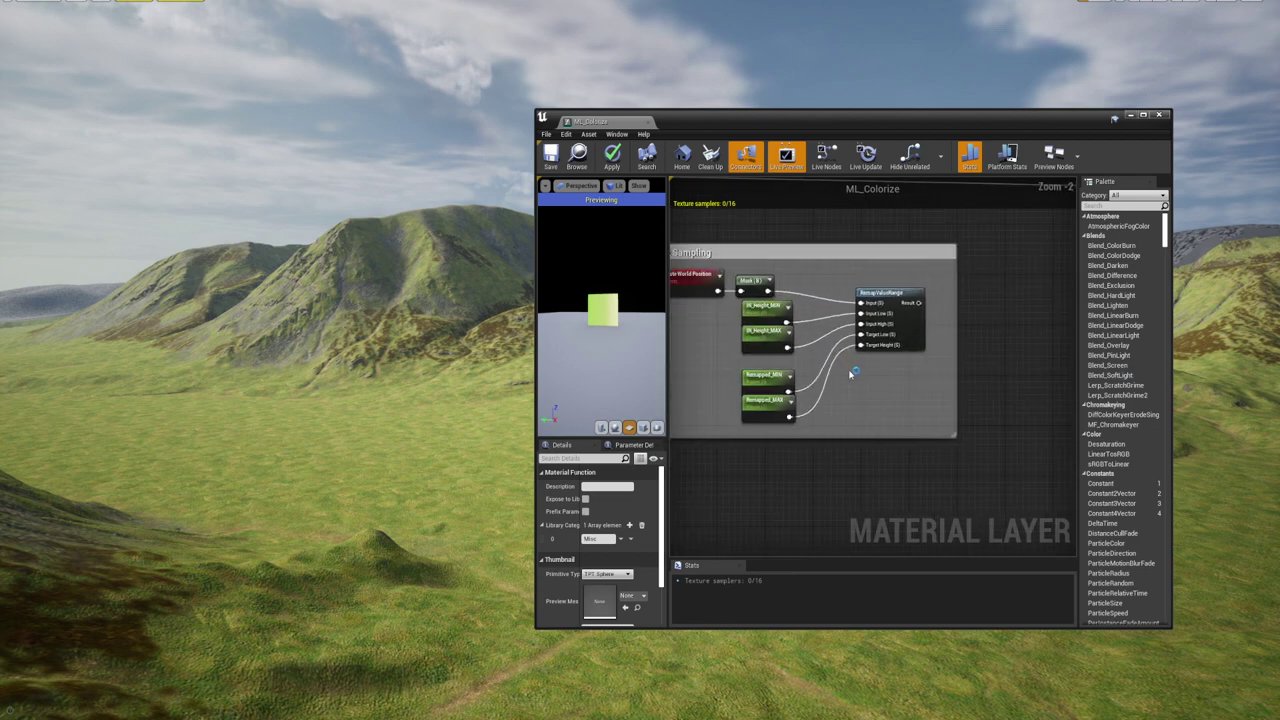
{"action": "right_click_drag", "start_coordinate": [846, 373], "coordinate": [697, 380]}
{"action": "left_click_drag", "start_coordinate": [737, 309], "coordinate": [1003, 326]}
Delete the leftover TexCoord and mask nodes that previously drove the Curve node
{"action": "left_click_drag", "start_coordinate": [902, 346], "coordinate": [787, 289]}
{"action": "left_click_drag", "start_coordinate": [803, 314], "coordinate": [790, 260]}
{"action": "scroll", "coordinate": [862, 308], "scroll_direction": "down", "scroll_amount": 1}
{"action": "right_click_drag", "start_coordinate": [862, 308], "coordinate": [846, 310]}
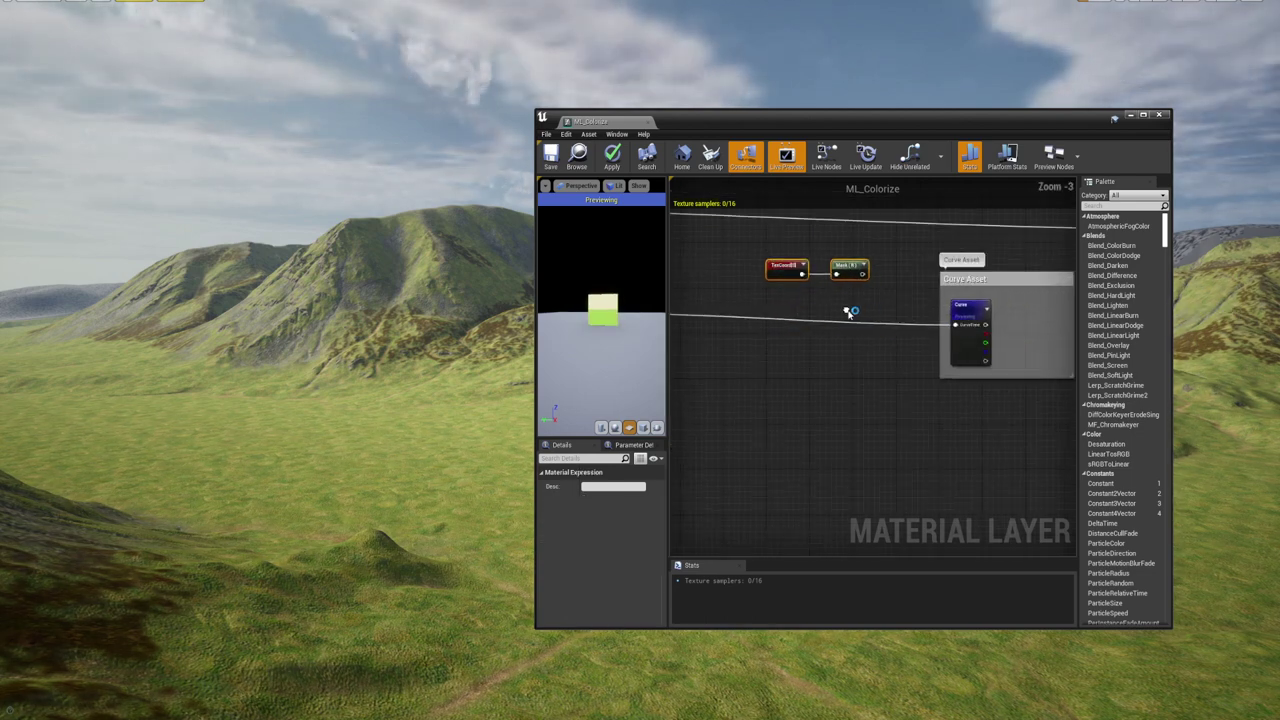
{"action": "key", "text": "Delete"}
Add a Base Color attribute input to the SetMaterialAttributes node
{"action": "scroll", "coordinate": [860, 300], "scroll_direction": "down", "scroll_amount": 2}
{"action": "right_click_drag", "start_coordinate": [967, 309], "coordinate": [871, 326]}
{"action": "scroll", "coordinate": [921, 312], "scroll_direction": "up", "scroll_amount": 1}
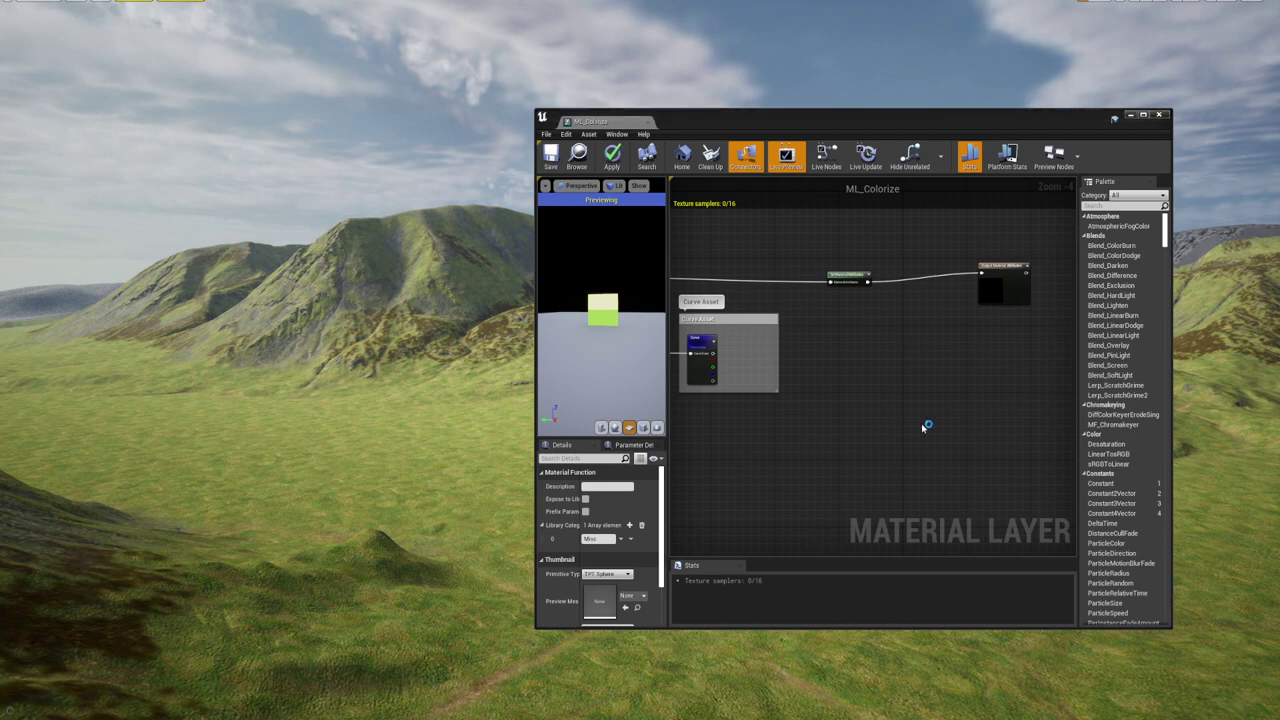
{"action": "scroll", "coordinate": [824, 321], "scroll_direction": "up", "scroll_amount": 3}
{"action": "left_click", "coordinate": [865, 243]}
{"action": "left_click", "coordinate": [620, 487]}
Connect the Curve node's color output to the Base Color input of SetMaterialAttributes
{"action": "scroll", "coordinate": [928, 337], "scroll_direction": "down", "scroll_amount": 1}
{"action": "right_click_drag", "start_coordinate": [928, 337], "coordinate": [998, 318]}
{"action": "left_click", "coordinate": [998, 318]}
{"action": "left_click_drag", "start_coordinate": [745, 352], "coordinate": [930, 259]}
Examine the finished chain from the Height Sampling nodes through the Curve node to Base Color, including the assigned curve asset
{"action": "scroll", "coordinate": [917, 300], "scroll_direction": "down", "scroll_amount": 5}
{"action": "right_click_drag", "start_coordinate": [917, 300], "coordinate": [1070, 282]}
{"action": "right_click_drag", "start_coordinate": [969, 312], "coordinate": [875, 358]}
{"action": "scroll", "coordinate": [750, 356], "scroll_direction": "up", "scroll_amount": 8}
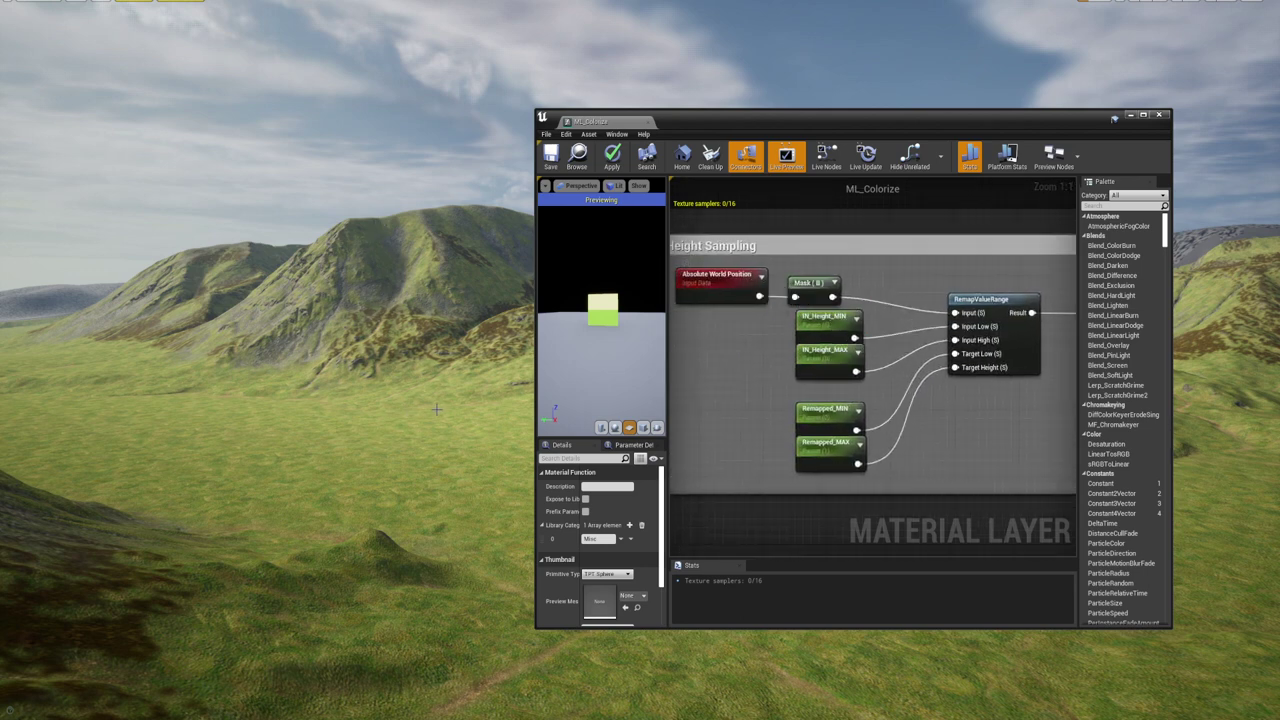
{"action": "scroll", "coordinate": [998, 289], "scroll_direction": "down", "scroll_amount": 5}
{"action": "right_click_drag", "start_coordinate": [998, 289], "coordinate": [705, 303]}
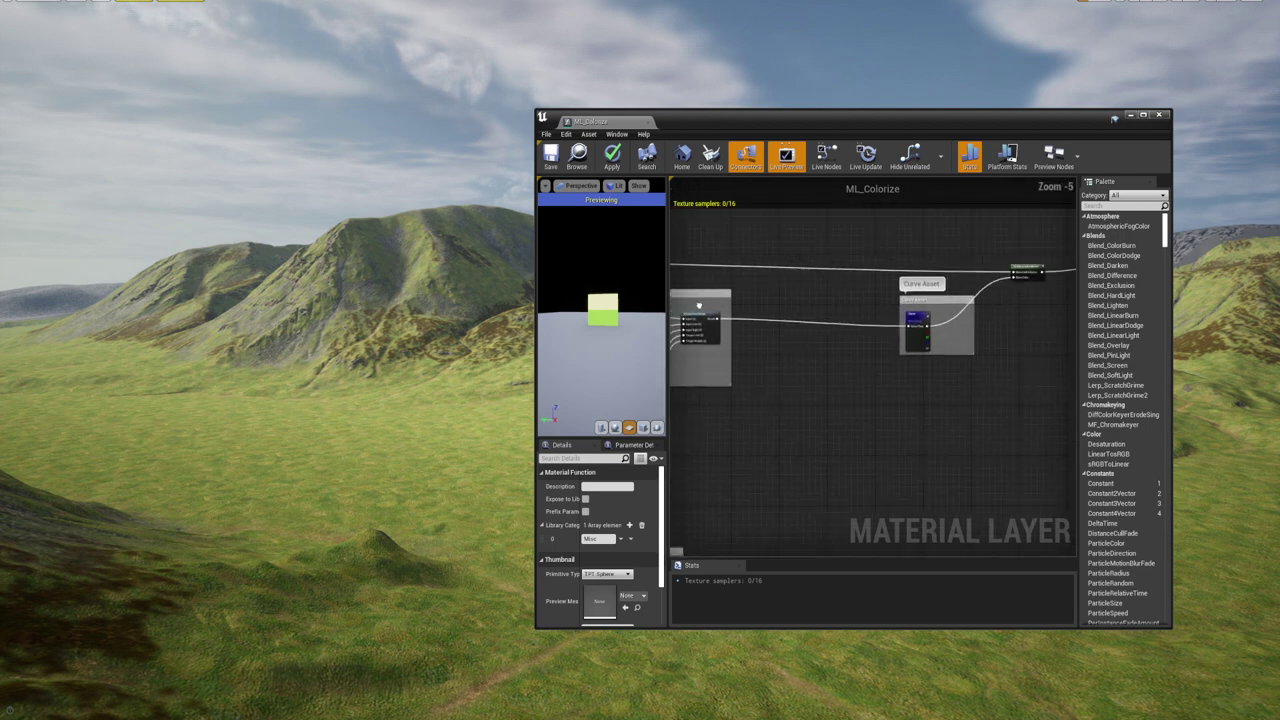
{"action": "scroll", "coordinate": [936, 325], "scroll_direction": "up", "scroll_amount": 5}
{"action": "left_click_drag", "start_coordinate": [863, 321], "coordinate": [873, 314]}
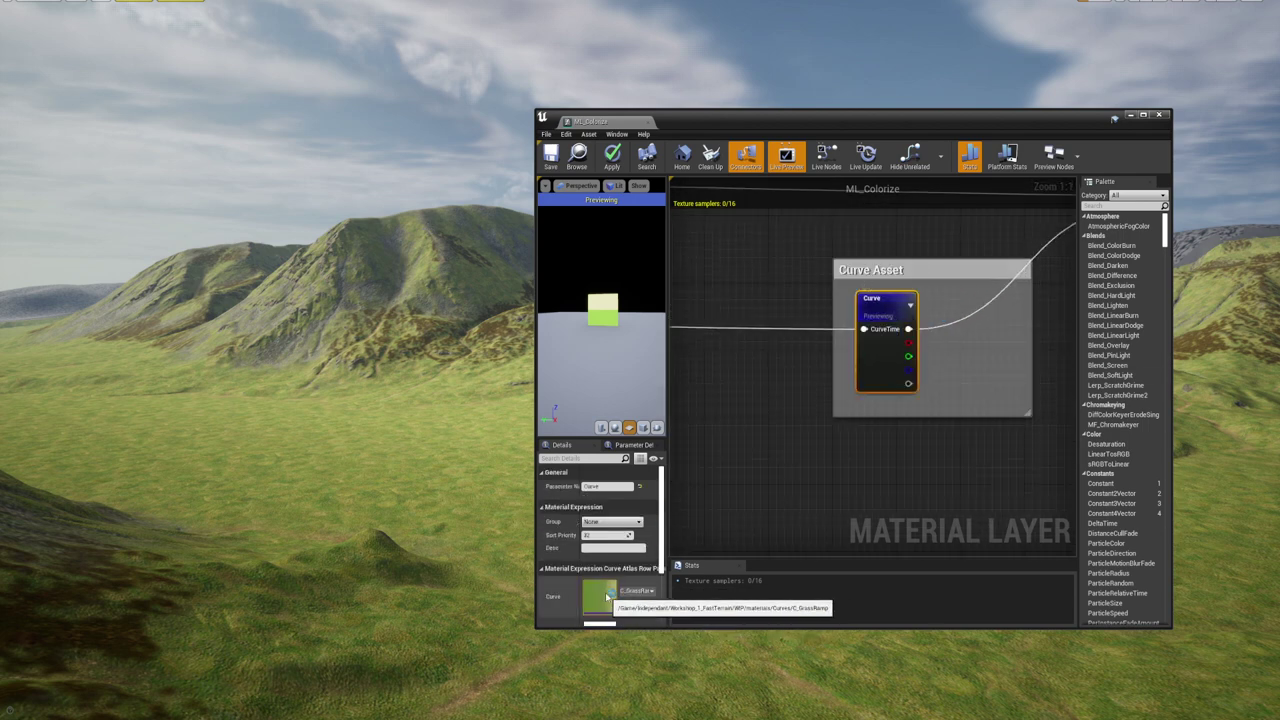
{"action": "scroll", "coordinate": [831, 414], "scroll_direction": "down", "scroll_amount": 2}
{"action": "scroll", "coordinate": [831, 414], "scroll_direction": "down", "scroll_amount": 1}
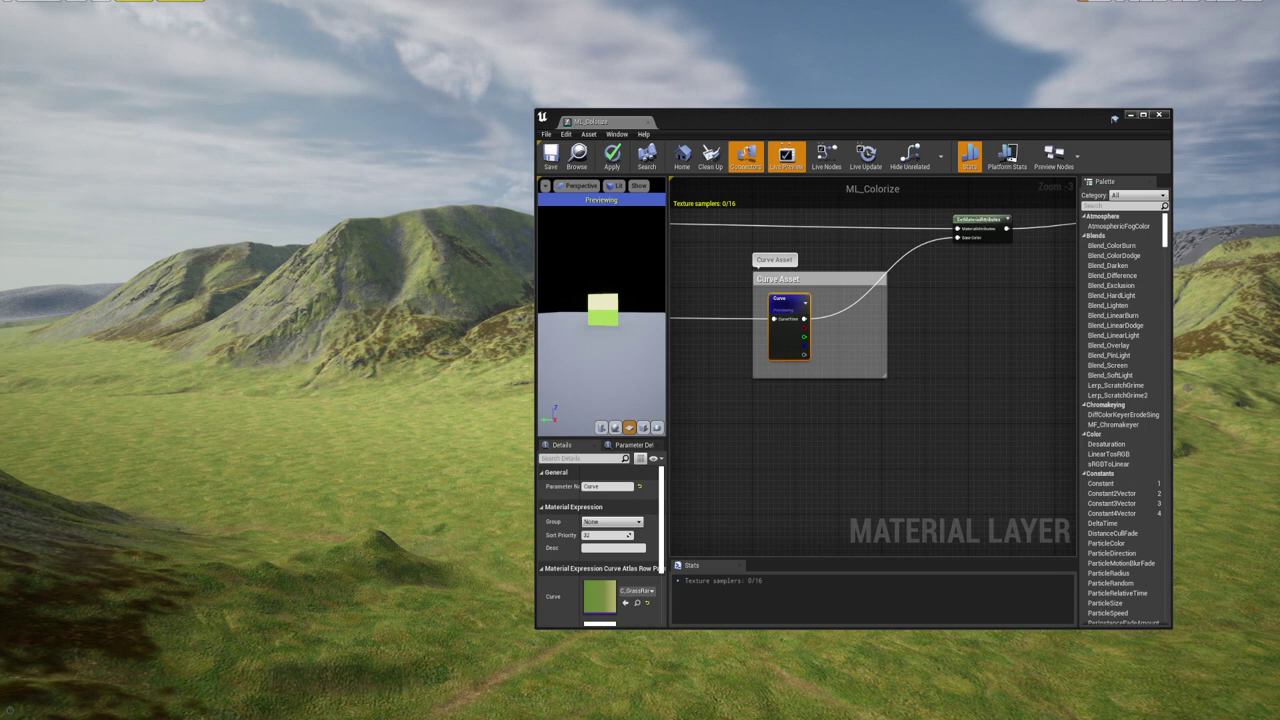
{"action": "right_click_drag", "start_coordinate": [763, 447], "coordinate": [808, 433]}
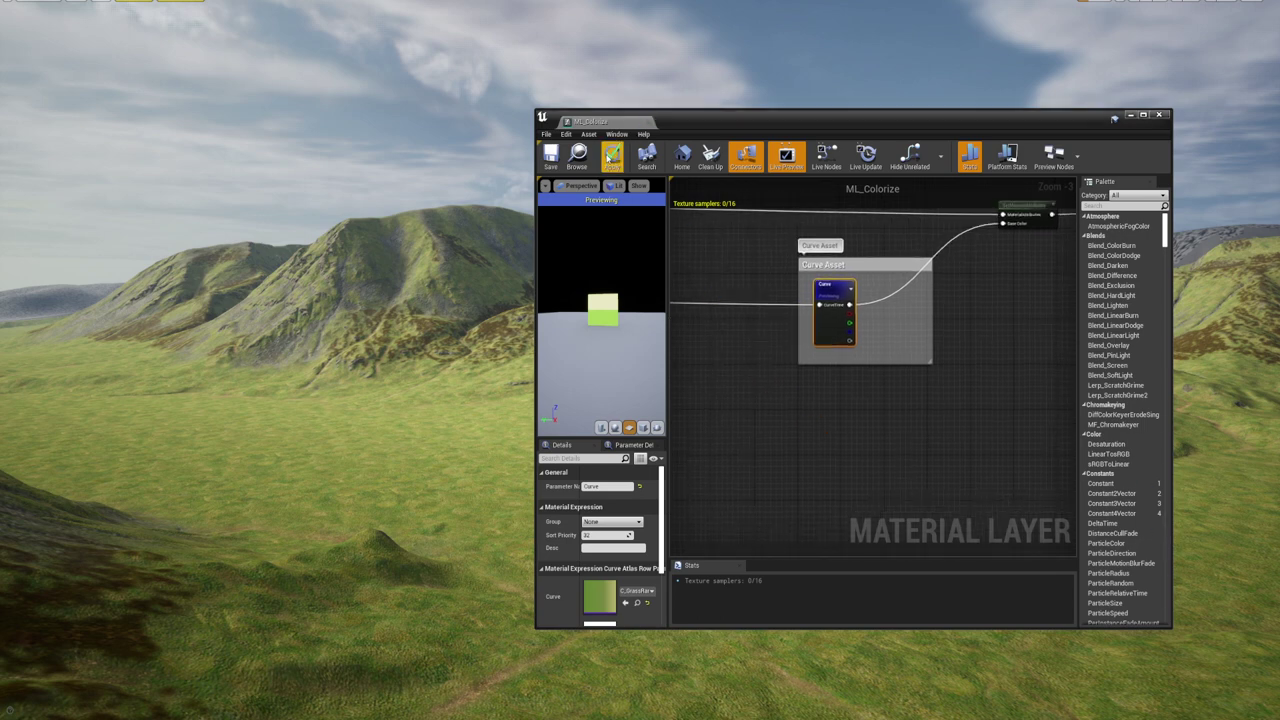
Apply the ML_Colorize changes and return to the level editor outside the full-screen viewport
{"action": "left_click", "coordinate": [612, 155]}
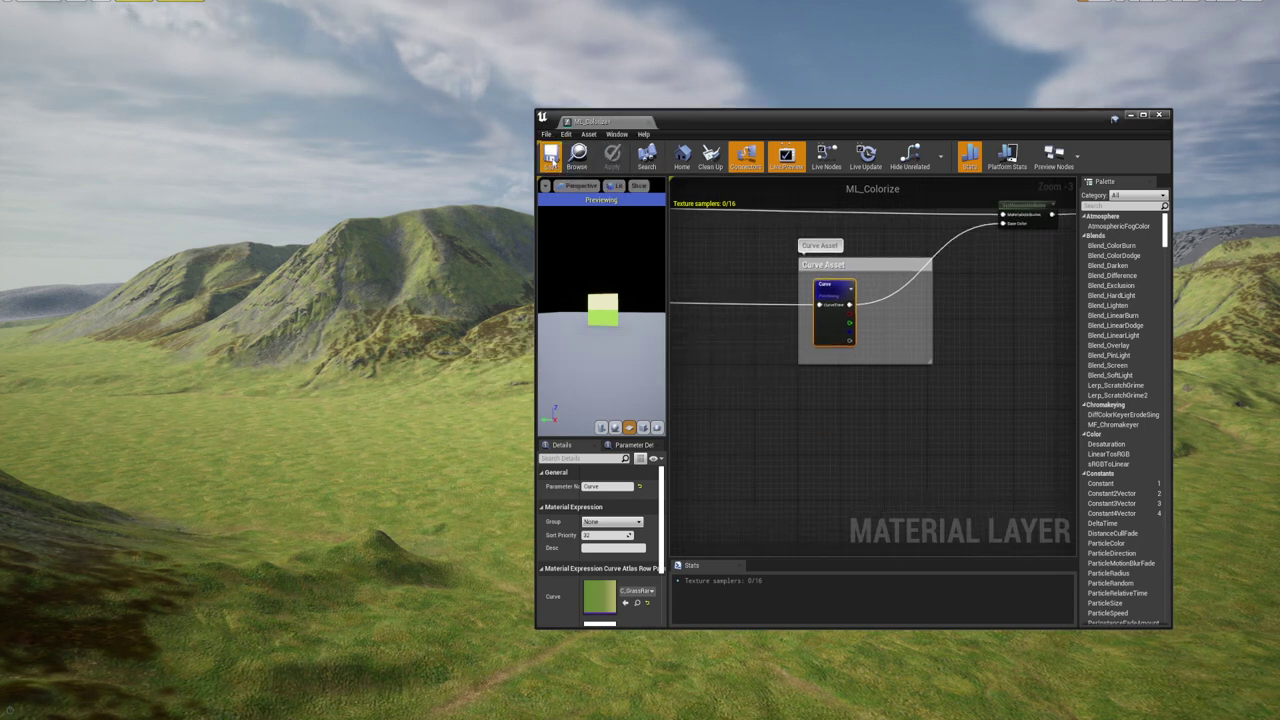
{"action": "left_click", "coordinate": [649, 122]}
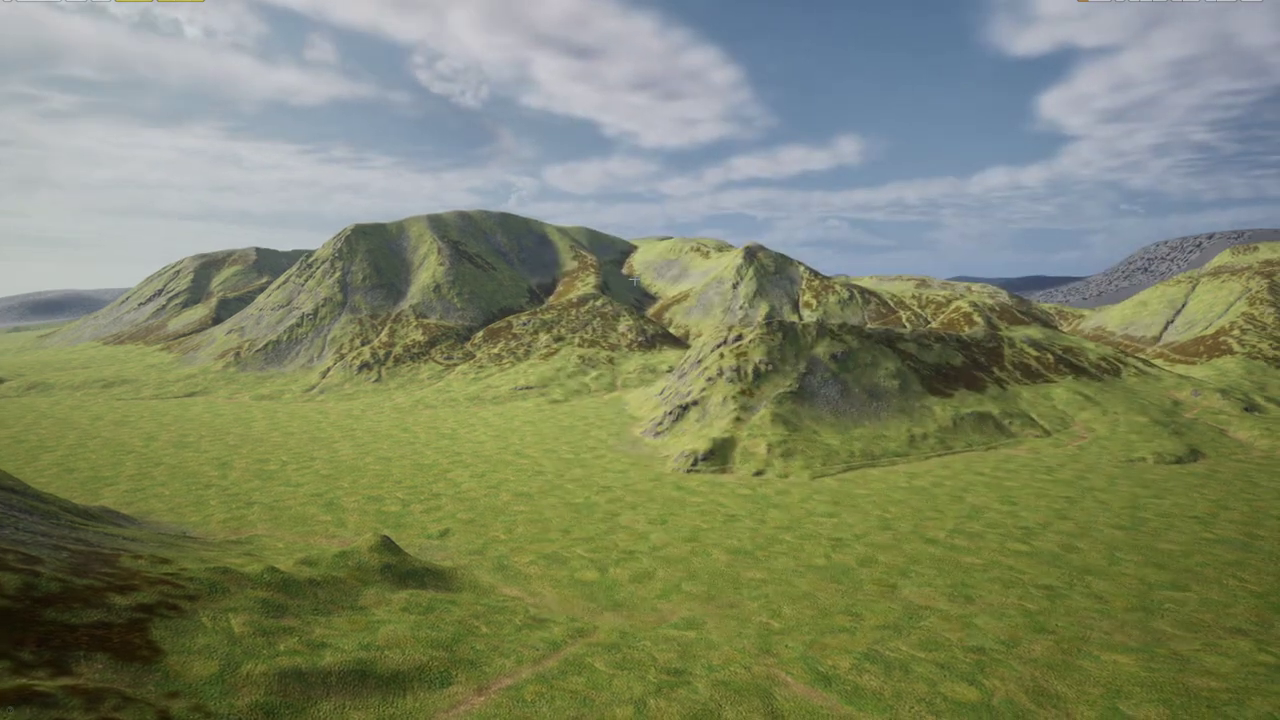
{"action": "key", "text": "F11"}
{"action": "left_click", "coordinate": [490, 604]}
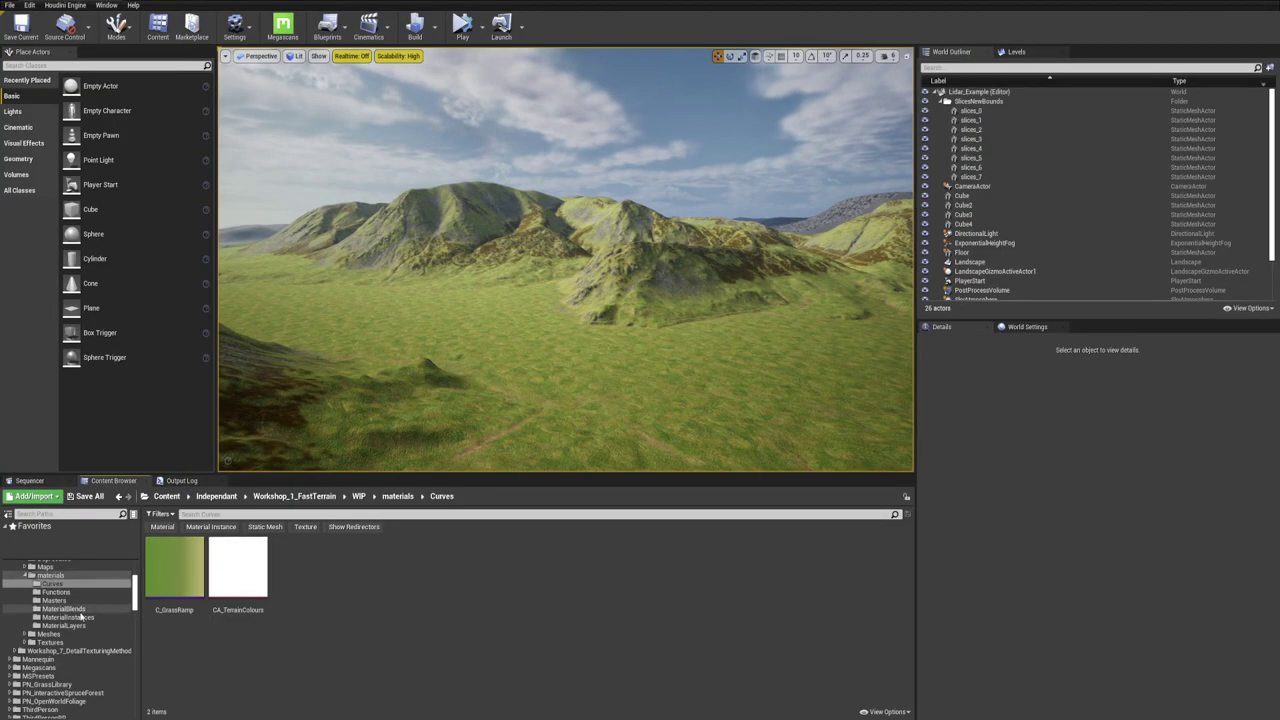
Open the MLB_PerLayerTint blend from the MaterialBlends folder
{"action": "left_click", "coordinate": [80, 609]}
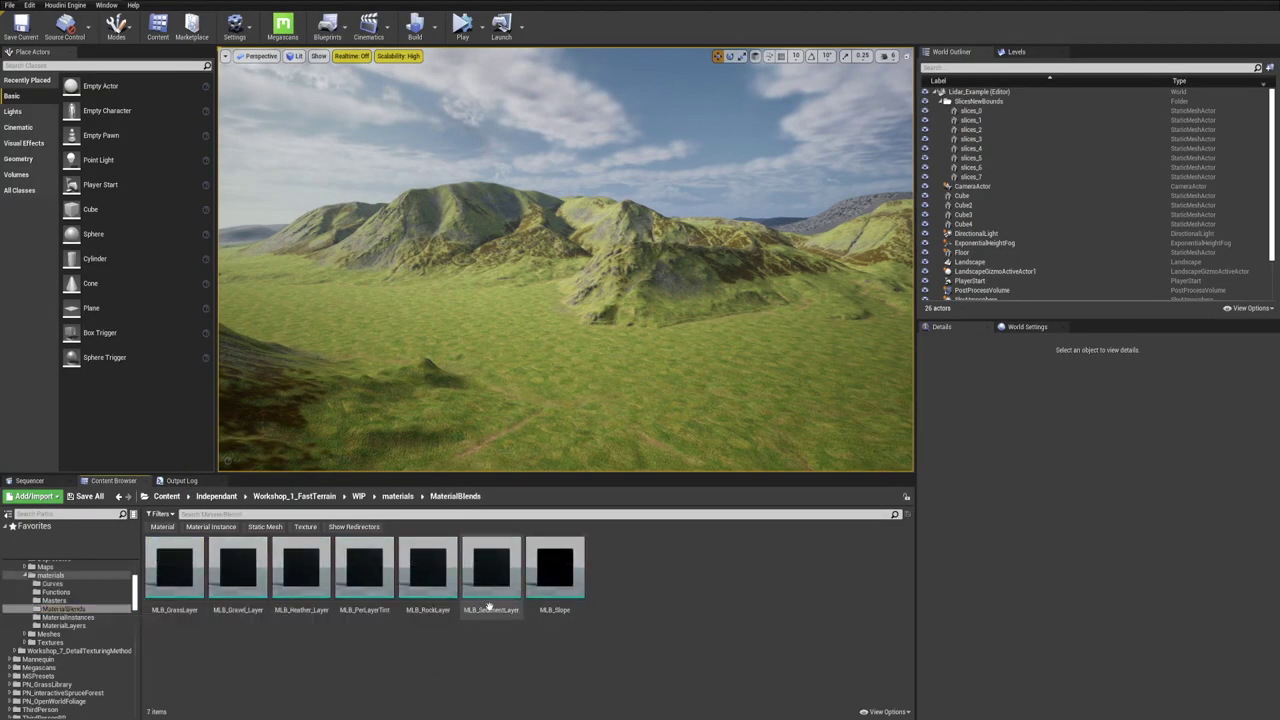
{"action": "double_click", "coordinate": [372, 597]}
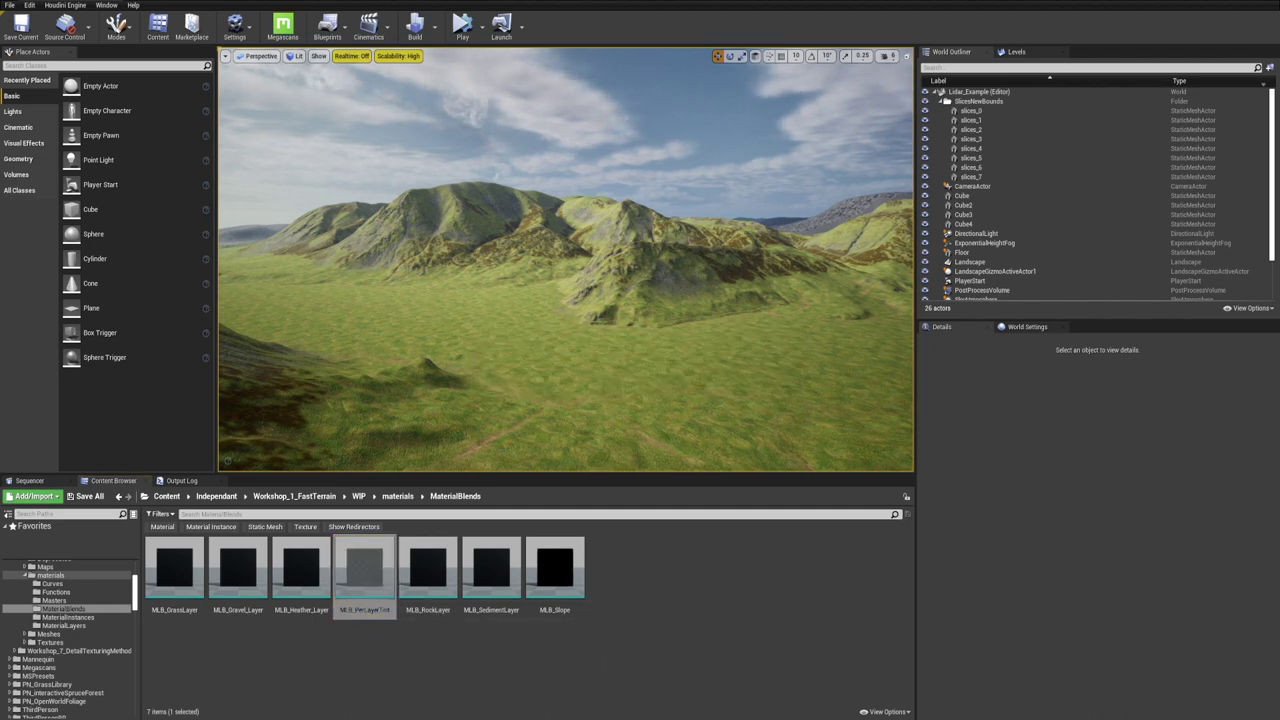
{"action": "left_click_drag", "start_coordinate": [574, 299], "coordinate": [522, 179]}
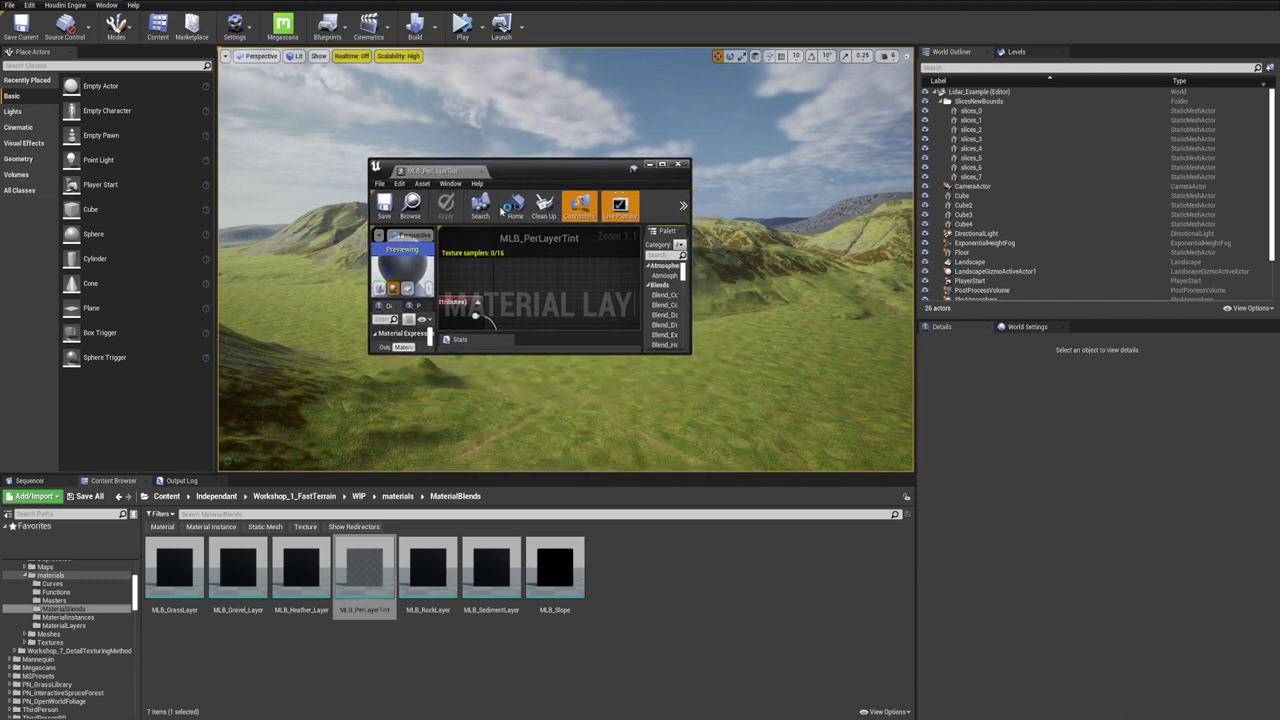
Copy the getLandscapeLayers node from MLB_RockLayer and paste it into the MLB_PerLayerTint graph
{"action": "left_click", "coordinate": [426, 585]}
{"action": "double_click", "coordinate": [426, 580]}
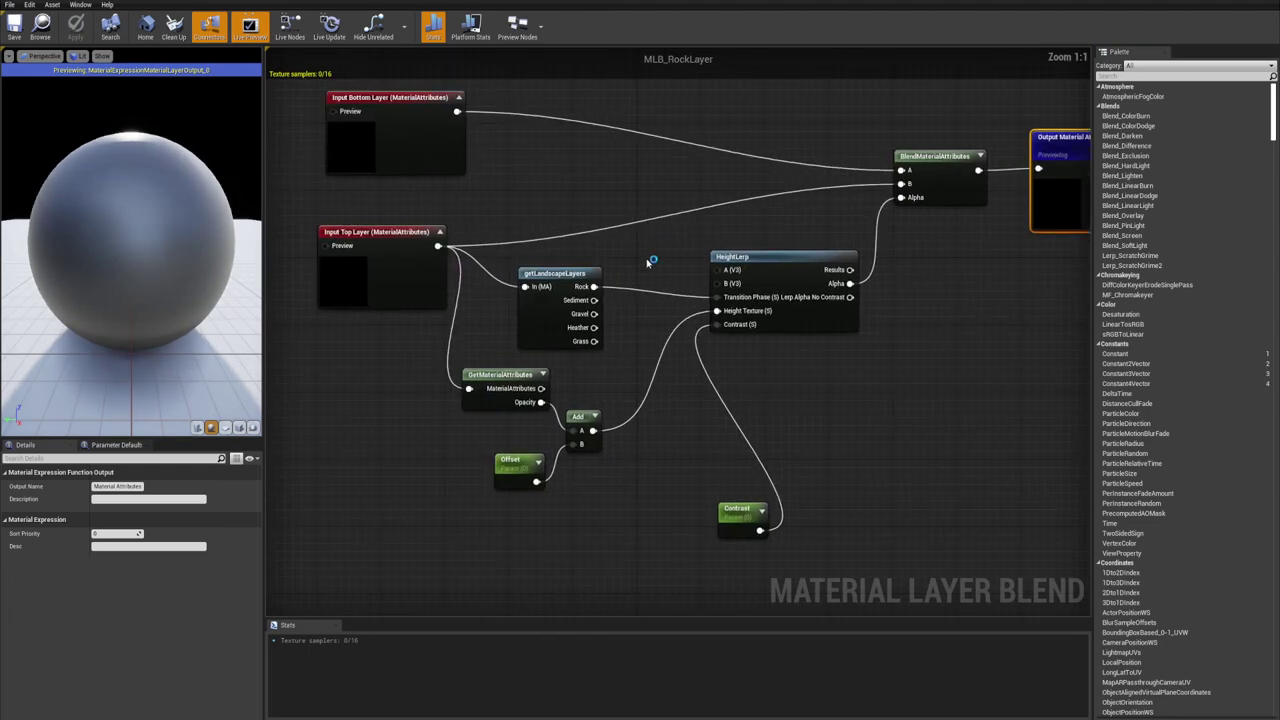
{"action": "left_click", "coordinate": [556, 278]}
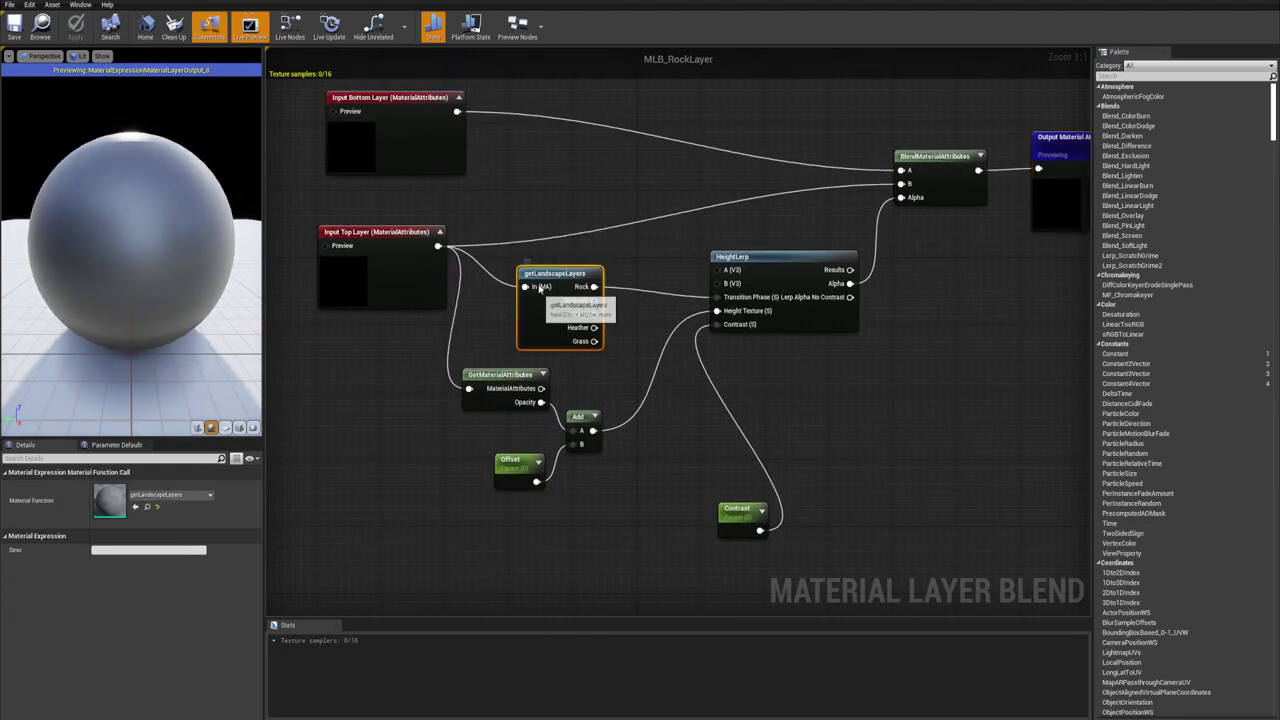
{"action": "left_click", "coordinate": [206, 1]}
{"action": "scroll", "coordinate": [654, 306], "scroll_direction": "down", "scroll_amount": 4}
{"action": "right_click_drag", "start_coordinate": [576, 330], "coordinate": [635, 326]}
{"action": "scroll", "coordinate": [562, 352], "scroll_direction": "up", "scroll_amount": 3}
{"action": "key", "text": "ctrl+v"}
Connect Input Top Layer to the getLandscapeLayers input and position the node below the layer inputs
{"action": "left_click_drag", "start_coordinate": [513, 362], "coordinate": [534, 319]}
{"action": "right_click_drag", "start_coordinate": [470, 255], "coordinate": [542, 304]}
{"action": "left_click_drag", "start_coordinate": [542, 302], "coordinate": [562, 150]}
{"action": "left_click_drag", "start_coordinate": [560, 143], "coordinate": [431, 143]}
{"action": "left_click", "coordinate": [530, 200]}
{"action": "left_click_drag", "start_coordinate": [489, 218], "coordinate": [587, 348]}
{"action": "left_click_drag", "start_coordinate": [597, 380], "coordinate": [541, 351]}
{"action": "left_click", "coordinate": [674, 301]}
{"action": "right_click_drag", "start_coordinate": [674, 300], "coordinate": [568, 346]}
{"action": "right_click_drag", "start_coordinate": [556, 395], "coordinate": [673, 331]}
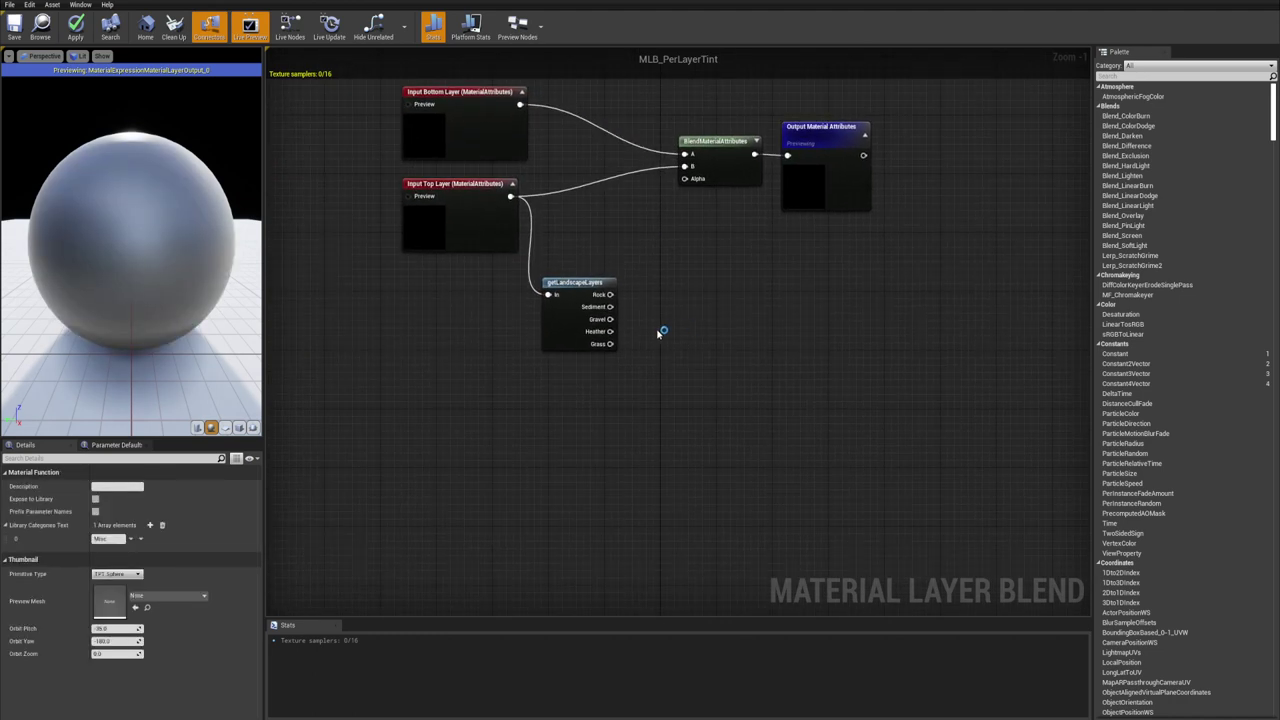
{"action": "left_click_drag", "start_coordinate": [568, 319], "coordinate": [554, 371]}
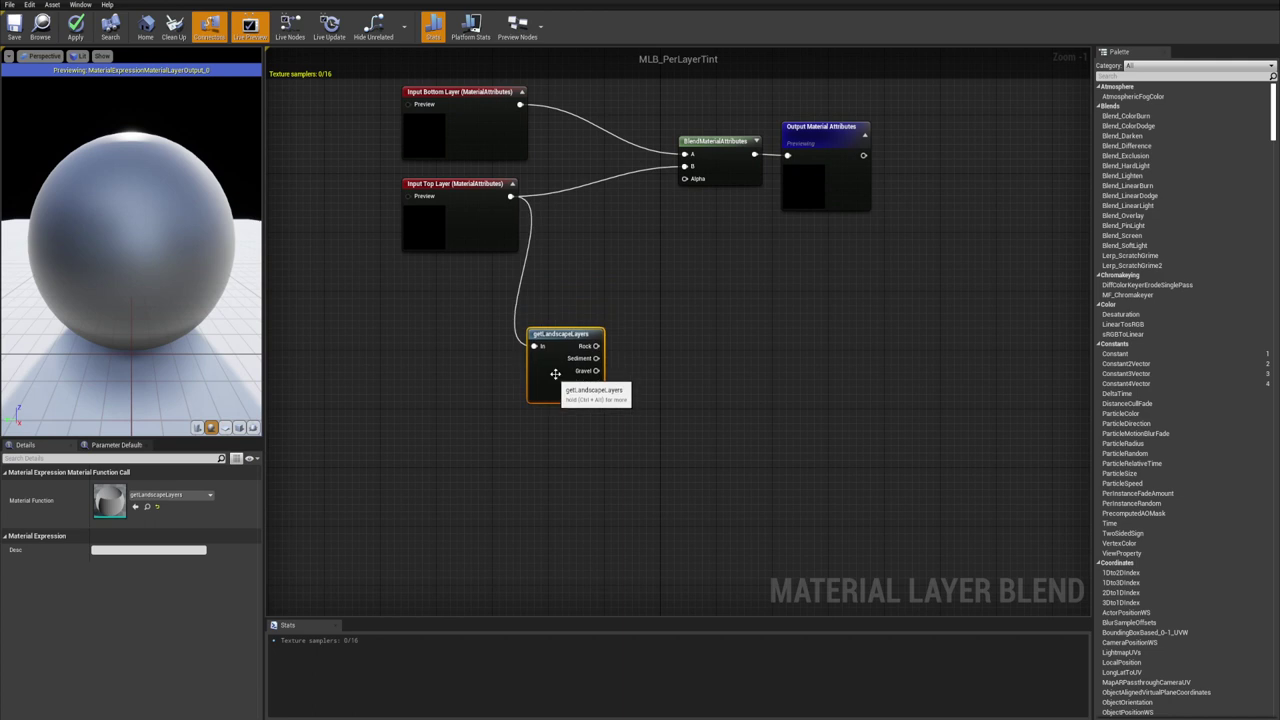
{"action": "left_click", "coordinate": [614, 283]}
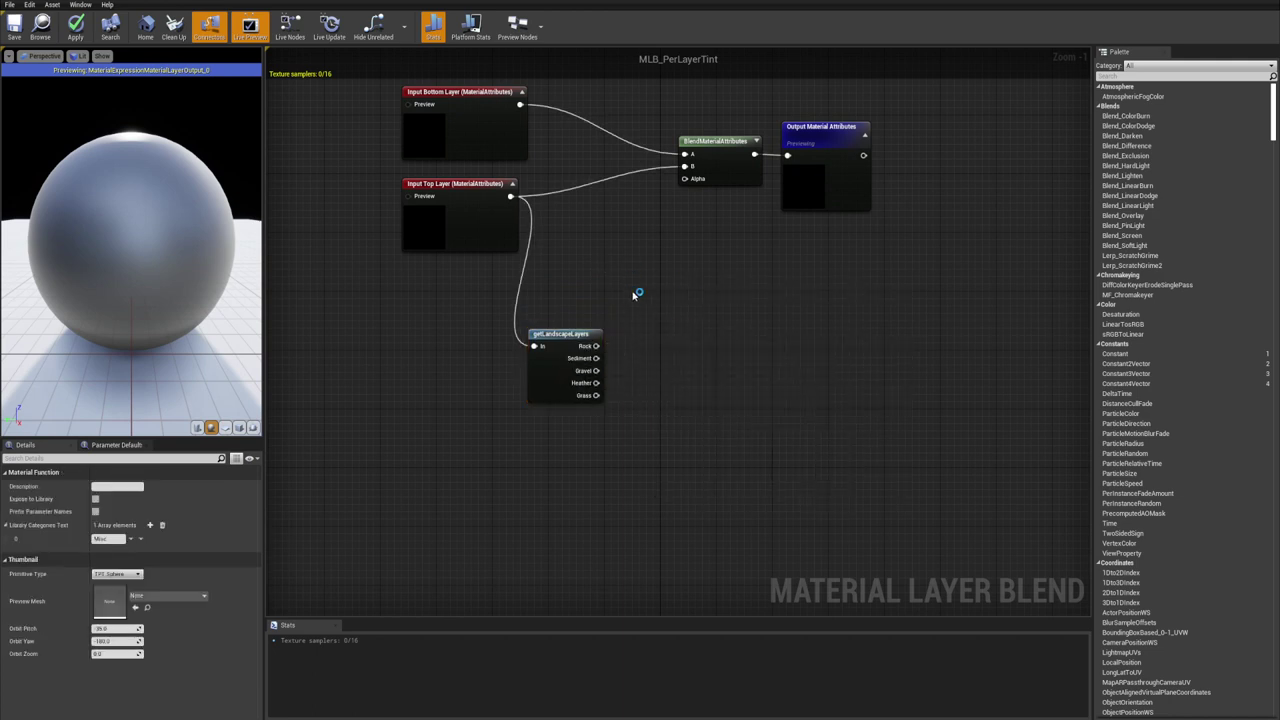
{"action": "left_click_drag", "start_coordinate": [596, 384], "coordinate": [668, 228]}
{"action": "left_click", "coordinate": [643, 353]}
{"action": "right_click_drag", "start_coordinate": [643, 353], "coordinate": [673, 355]}
{"action": "left_click_drag", "start_coordinate": [634, 455], "coordinate": [427, 157]}
{"action": "left_click", "coordinate": [610, 244]}
{"action": "scroll", "coordinate": [547, 370], "scroll_direction": "up", "scroll_amount": 1}
{"action": "right_click_drag", "start_coordinate": [547, 370], "coordinate": [471, 298]}
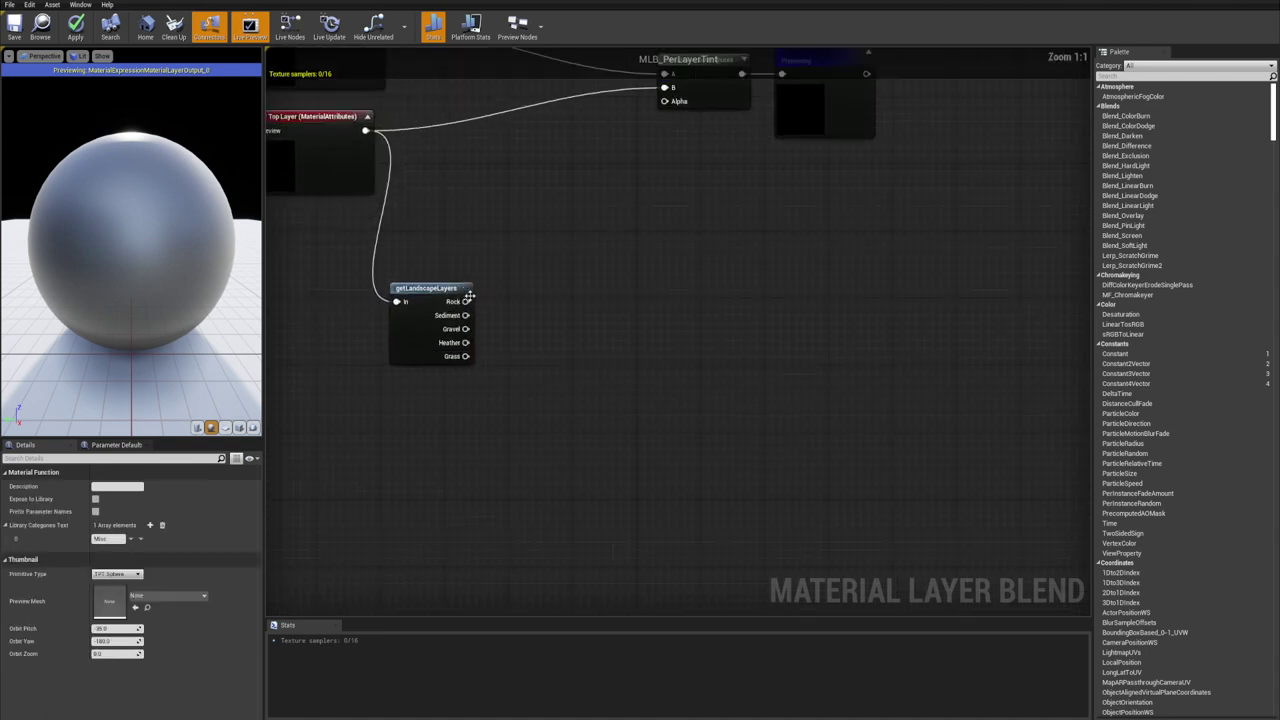
Add a Multiply node beside the getLandscapeLayers outputs
{"action": "left_click_drag", "start_coordinate": [461, 293], "coordinate": [484, 279]}
{"action": "right_click_drag", "start_coordinate": [511, 261], "coordinate": [589, 280]}
{"action": "left_click_drag", "start_coordinate": [521, 289], "coordinate": [504, 314]}
{"action": "mouse_move", "coordinate": [602, 297]}
{"action": "right_mouse_down"}
{"action": "mouse_move", "coordinate": [637, 336]}
{"action": "mouse_move", "coordinate": [629, 294]}
{"action": "mouse_move", "coordinate": [628, 331]}
{"action": "mouse_move", "coordinate": [614, 310]}
{"action": "right_mouse_up"}
{"action": "left_click", "coordinate": [626, 305]}
{"action": "left_click", "coordinate": [641, 369]}
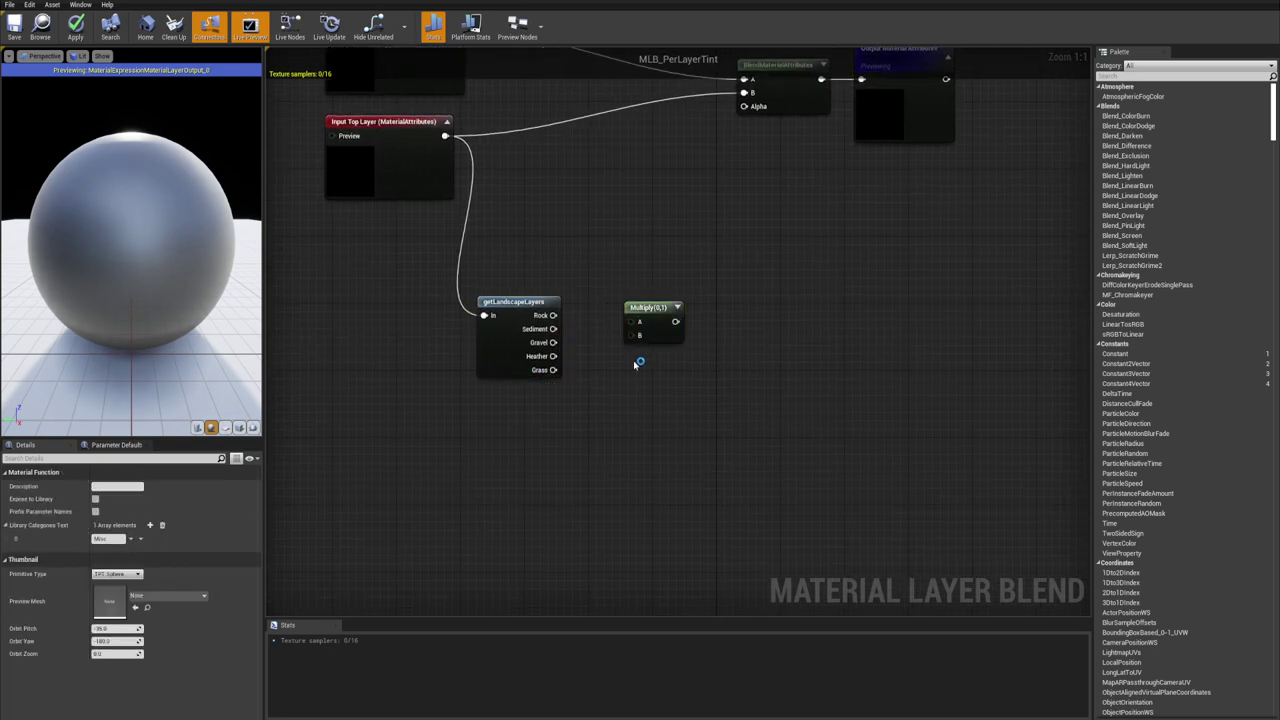
{"action": "left_click_drag", "start_coordinate": [661, 314], "coordinate": [698, 292]}
Add a scalar parameter with its default name and connect it to the Multiply node's B input
{"action": "left_click", "coordinate": [600, 323]}
{"action": "left_click", "coordinate": [602, 321]}
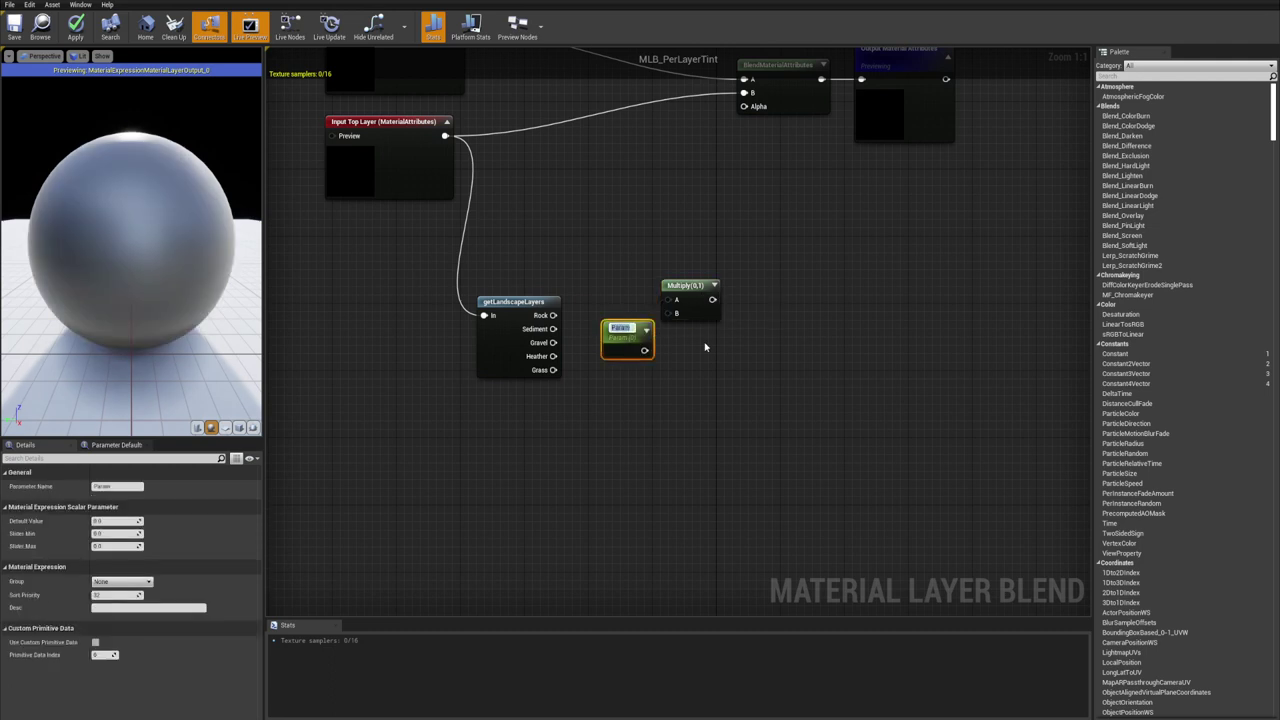
{"action": "left_click", "coordinate": [713, 352]}
{"action": "left_click_drag", "start_coordinate": [644, 348], "coordinate": [674, 313]}
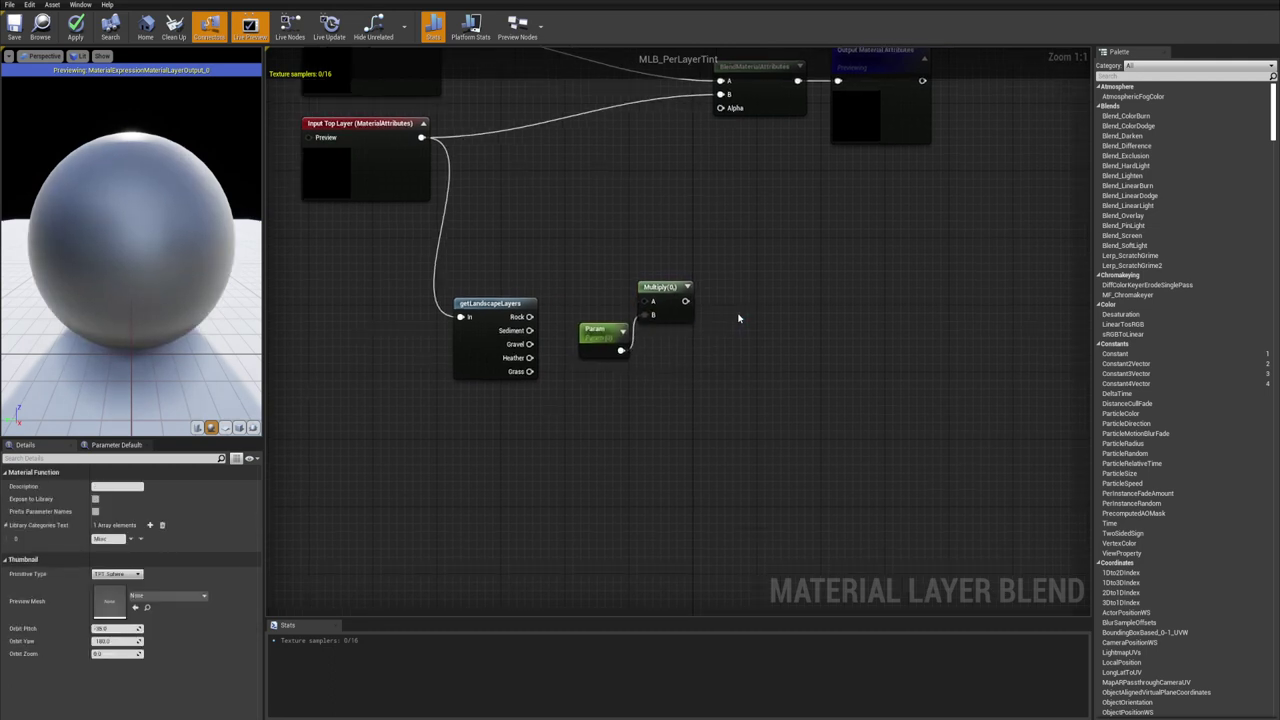
Add a Max node and connect the Multiply output to its A input
{"action": "right_click", "coordinate": [738, 318]}
{"action": "type", "text": "max"}
{"action": "key", "text": "Return"}
{"action": "left_click_drag", "start_coordinate": [685, 301], "coordinate": [688, 299]}
{"action": "left_click_drag", "start_coordinate": [752, 337], "coordinate": [754, 335]}
{"action": "left_click", "coordinate": [803, 263]}
{"action": "right_click_drag", "start_coordinate": [803, 263], "coordinate": [845, 235]}
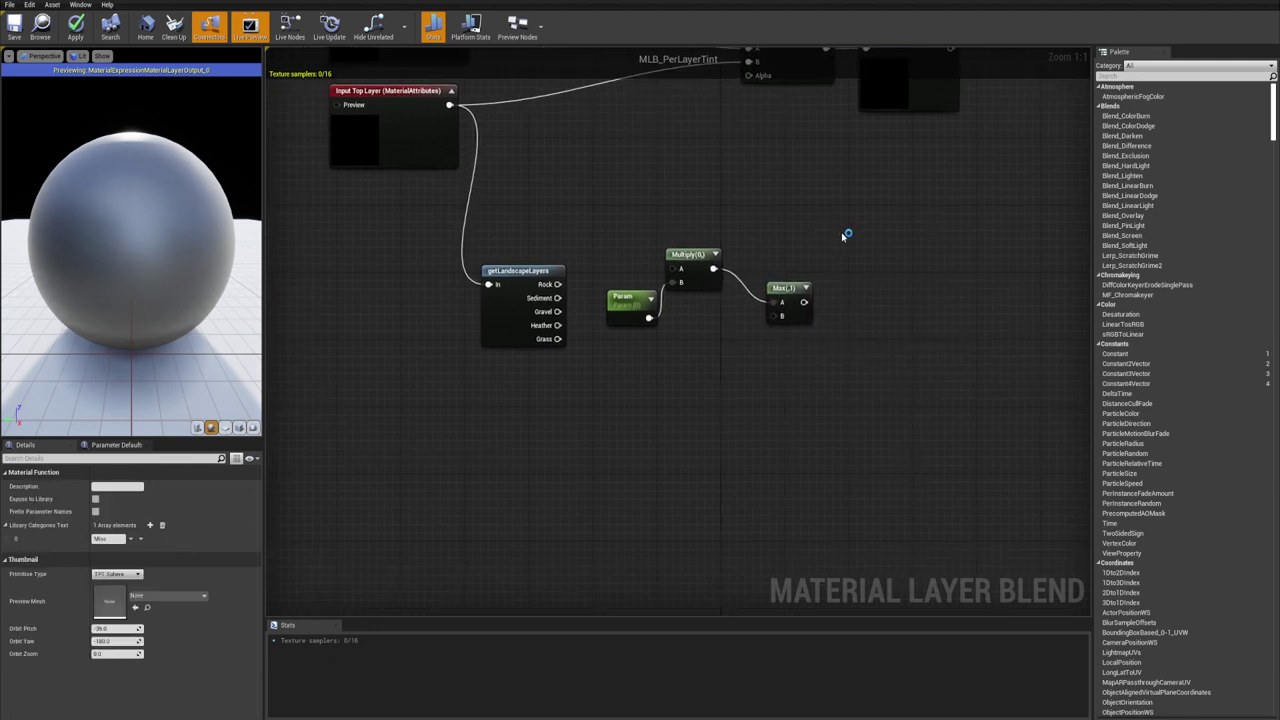
Duplicate the Param, Multiply and Max group four times, stacking the copies in a column below the original
{"action": "left_click_drag", "start_coordinate": [828, 253], "coordinate": [619, 365]}
{"action": "key", "text": "ctrl+c"}
{"action": "key", "text": "ctrl+v"}
{"action": "left_click_drag", "start_coordinate": [701, 400], "coordinate": [688, 339]}
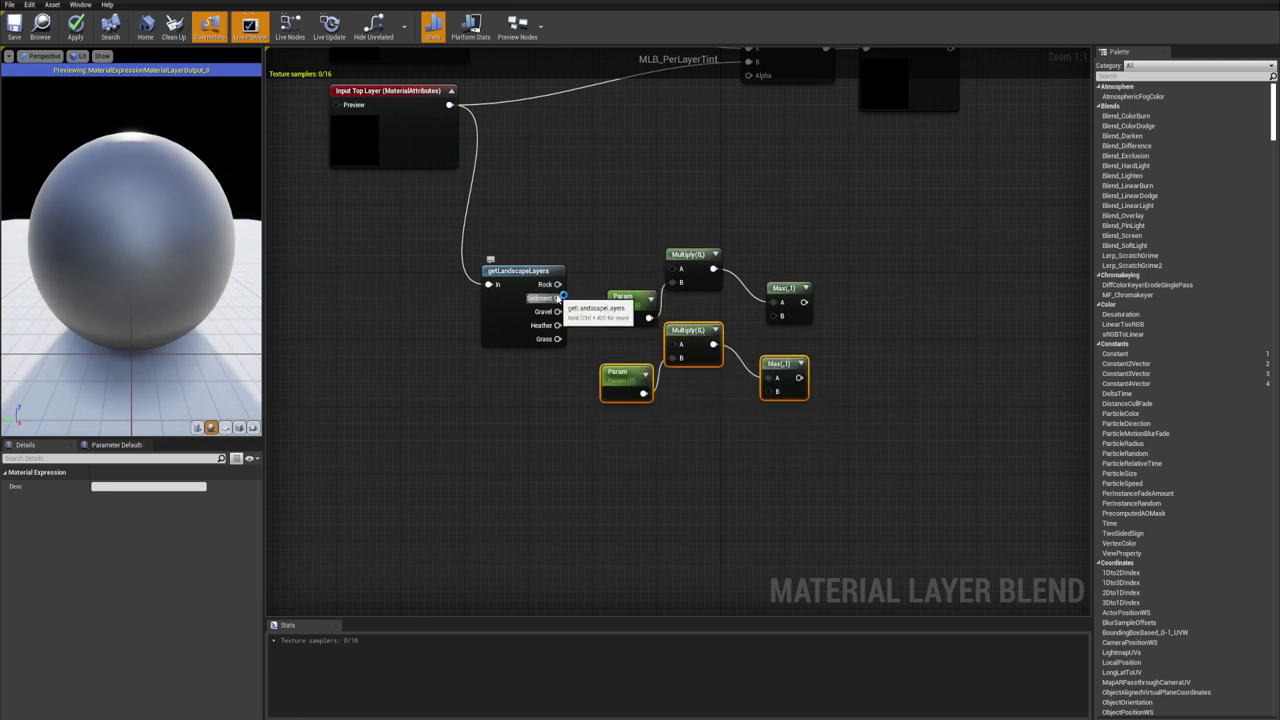
{"action": "key", "text": "ctrl+v"}
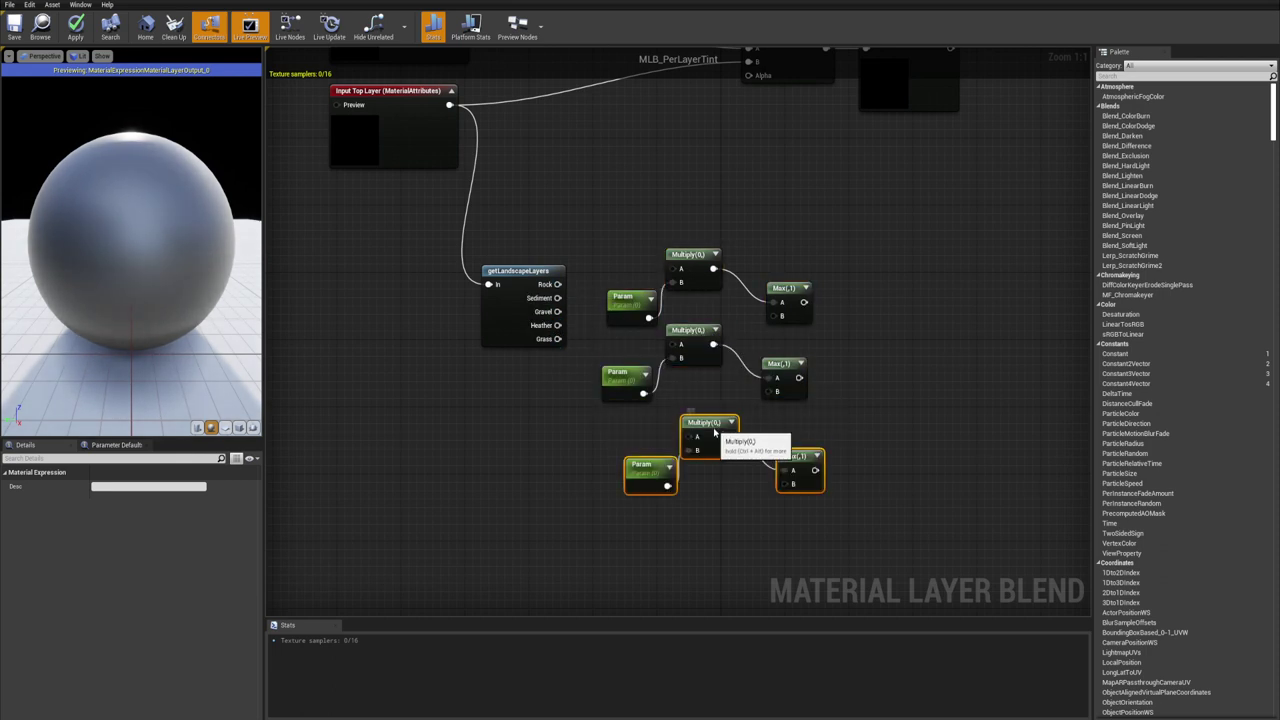
{"action": "left_click_drag", "start_coordinate": [716, 430], "coordinate": [700, 413]}
{"action": "key", "text": "ctrl+v"}
{"action": "left_click_drag", "start_coordinate": [721, 495], "coordinate": [713, 477]}
{"action": "right_click_drag", "start_coordinate": [684, 580], "coordinate": [694, 486]}
{"action": "key", "text": "ctrl+v"}
{"action": "left_click_drag", "start_coordinate": [711, 466], "coordinate": [718, 474]}
{"action": "left_click", "coordinate": [704, 437]}
Connect the Rock, Sediment, Gravel, Heather and Grass outputs to the A inputs of the five Multiply nodes in order
{"action": "right_click_drag", "start_coordinate": [704, 437], "coordinate": [662, 533]}
{"action": "right_click_drag", "start_coordinate": [614, 262], "coordinate": [585, 255]}
{"action": "left_click_drag", "start_coordinate": [508, 285], "coordinate": [630, 270]}
{"action": "right_click_drag", "start_coordinate": [630, 270], "coordinate": [645, 233]}
{"action": "left_click_drag", "start_coordinate": [521, 262], "coordinate": [646, 312]}
{"action": "right_click_drag", "start_coordinate": [646, 312], "coordinate": [616, 259]}
{"action": "left_click_drag", "start_coordinate": [494, 224], "coordinate": [626, 409]}
{"action": "left_click_drag", "start_coordinate": [623, 495], "coordinate": [494, 255]}
{"action": "right_click_drag", "start_coordinate": [840, 373], "coordinate": [651, 383]}
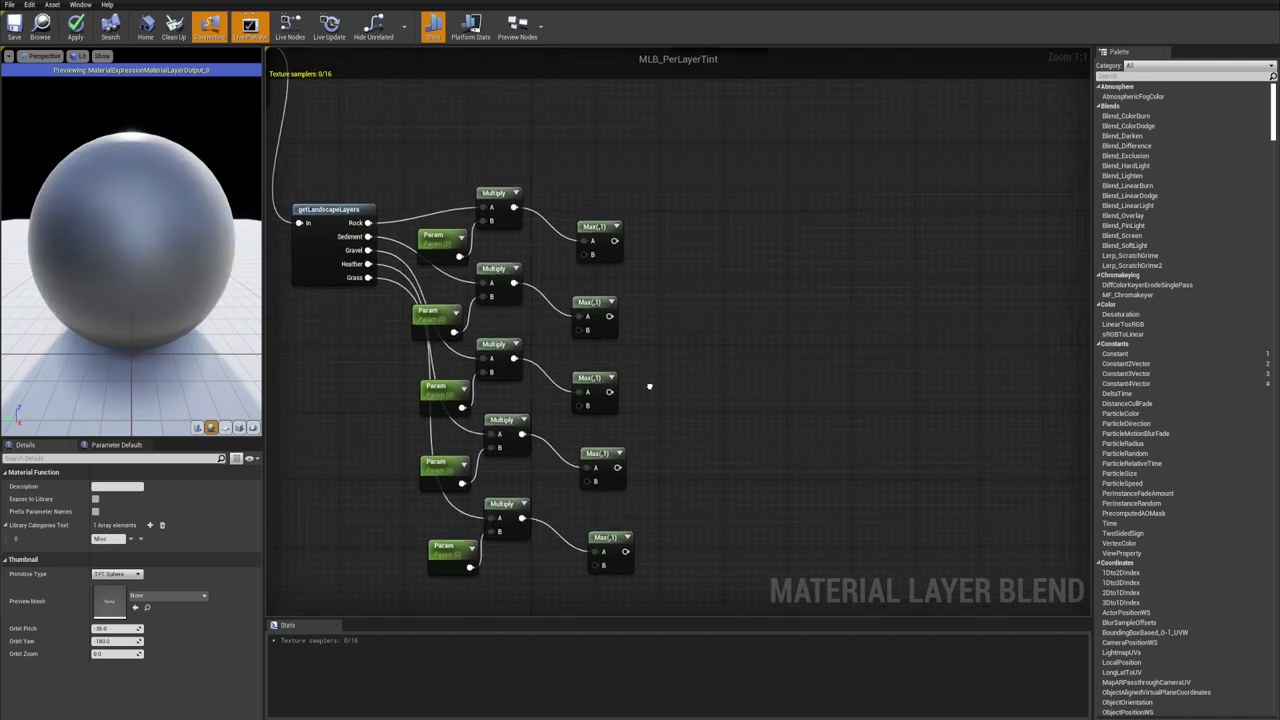
{"action": "right_click_drag", "start_coordinate": [654, 283], "coordinate": [753, 286]}
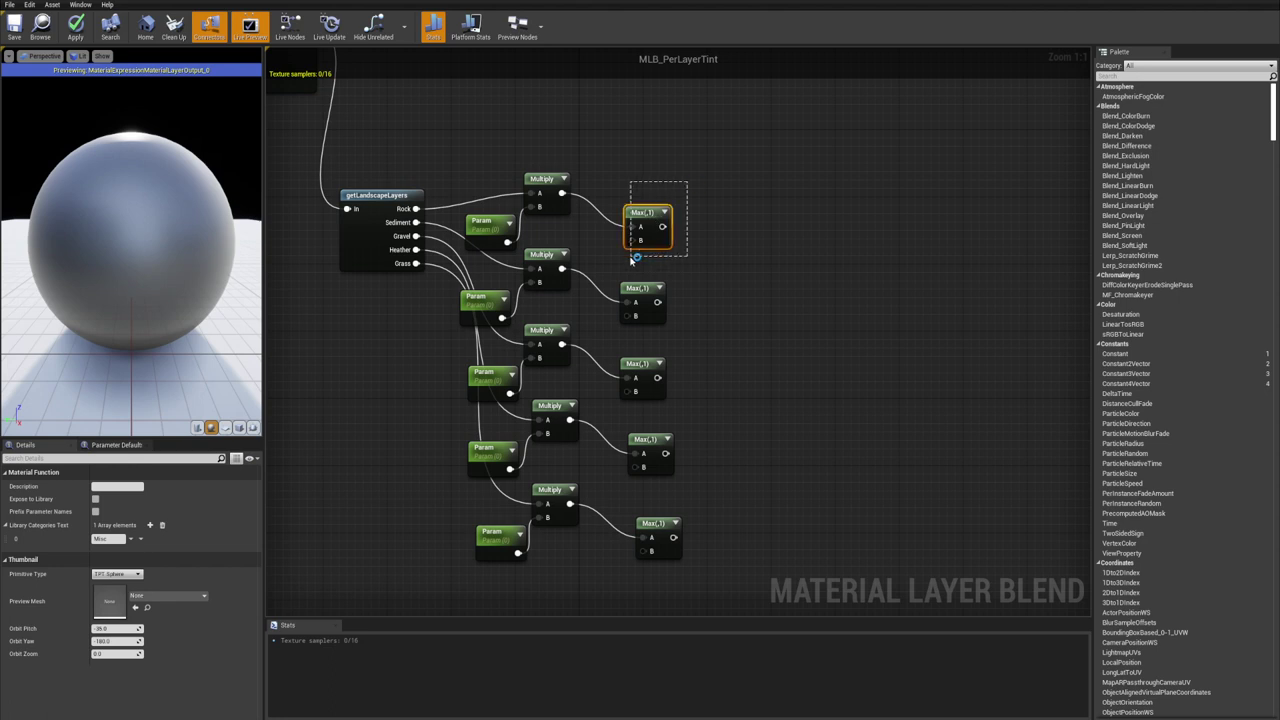
Delete the surplus Max node in the lowest row
{"action": "left_click_drag", "start_coordinate": [631, 258], "coordinate": [628, 259]}
{"action": "right_click_drag", "start_coordinate": [721, 309], "coordinate": [728, 210]}
{"action": "left_click_drag", "start_coordinate": [756, 398], "coordinate": [668, 463]}
{"action": "key", "text": "Delete"}
Chain the four remaining Max nodes diagonally so they combine all five Multiply outputs
{"action": "right_click_drag", "start_coordinate": [730, 264], "coordinate": [577, 226]}
{"action": "left_click_drag", "start_coordinate": [558, 261], "coordinate": [632, 233]}
{"action": "left_click_drag", "start_coordinate": [558, 337], "coordinate": [689, 255]}
{"action": "left_click", "coordinate": [664, 224]}
{"action": "left_click_drag", "start_coordinate": [645, 357], "coordinate": [566, 413]}
{"action": "right_click_drag", "start_coordinate": [761, 394], "coordinate": [718, 361]}
{"action": "left_click_drag", "start_coordinate": [622, 392], "coordinate": [825, 288]}
{"action": "left_click_drag", "start_coordinate": [728, 263], "coordinate": [790, 318]}
{"action": "left_click_drag", "start_coordinate": [797, 304], "coordinate": [526, 467]}
{"action": "left_click", "coordinate": [774, 325]}
Space the Param, Multiply and Max nodes farther away from getLandscapeLayers
{"action": "right_click_drag", "start_coordinate": [703, 410], "coordinate": [733, 436]}
{"action": "left_click_drag", "start_coordinate": [912, 480], "coordinate": [575, 167]}
{"action": "right_click_drag", "start_coordinate": [531, 150], "coordinate": [716, 162]}
{"action": "left_click_drag", "start_coordinate": [695, 163], "coordinate": [638, 575]}
{"action": "mouse_move", "coordinate": [654, 300]}
{"action": "left_mouse_down"}
{"action": "mouse_move", "coordinate": [670, 290]}
{"action": "mouse_move", "coordinate": [670, 304]}
{"action": "left_mouse_up"}
{"action": "right_click_drag", "start_coordinate": [891, 293], "coordinate": [623, 290]}
{"action": "left_click_drag", "start_coordinate": [912, 149], "coordinate": [605, 428]}
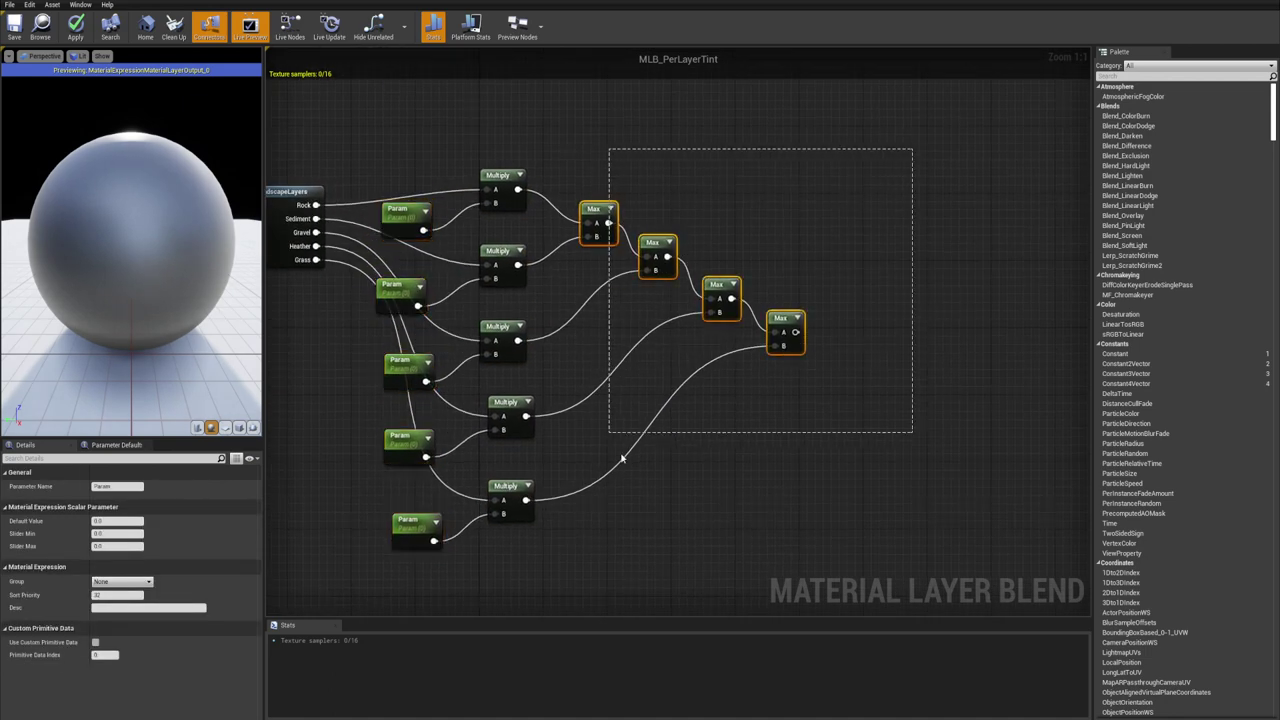
{"action": "left_click_drag", "start_coordinate": [600, 380], "coordinate": [662, 410]}
Move the Output Material Attributes and BlendMaterialAttributes nodes farther along the graph to make room
{"action": "scroll", "coordinate": [670, 408], "scroll_direction": "down", "scroll_amount": 1}
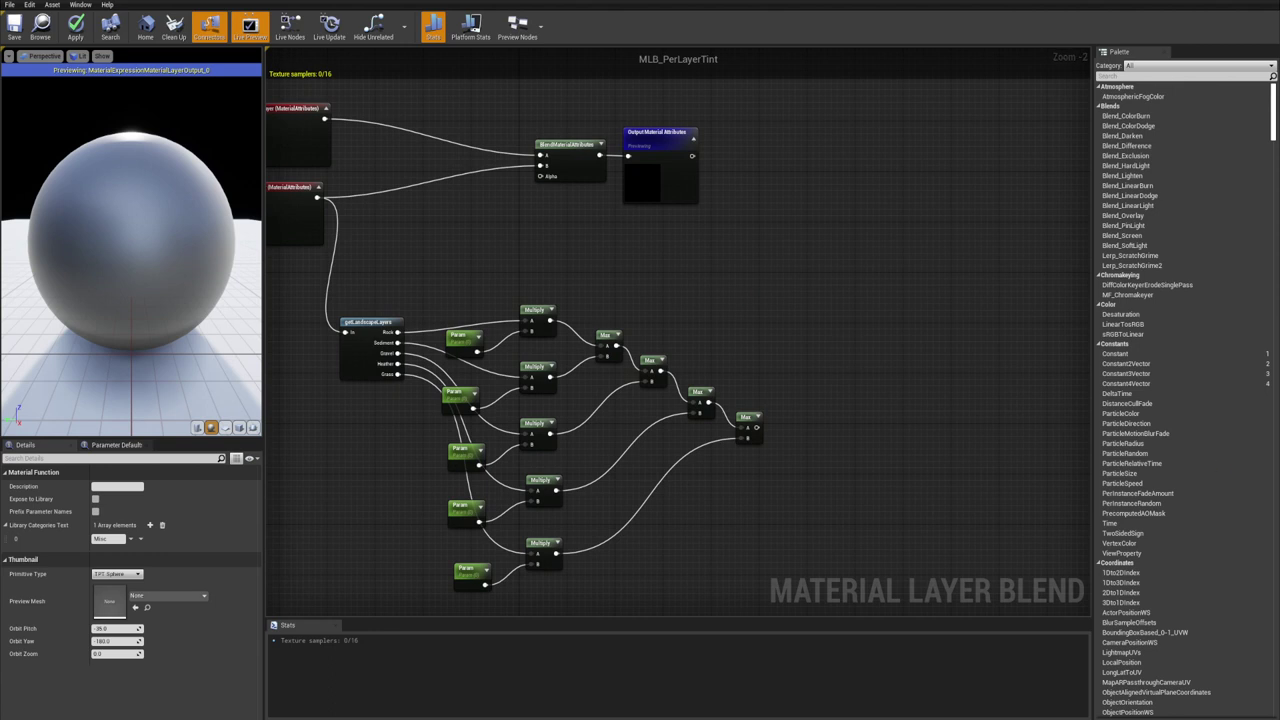
{"action": "right_click_drag", "start_coordinate": [748, 245], "coordinate": [744, 338]}
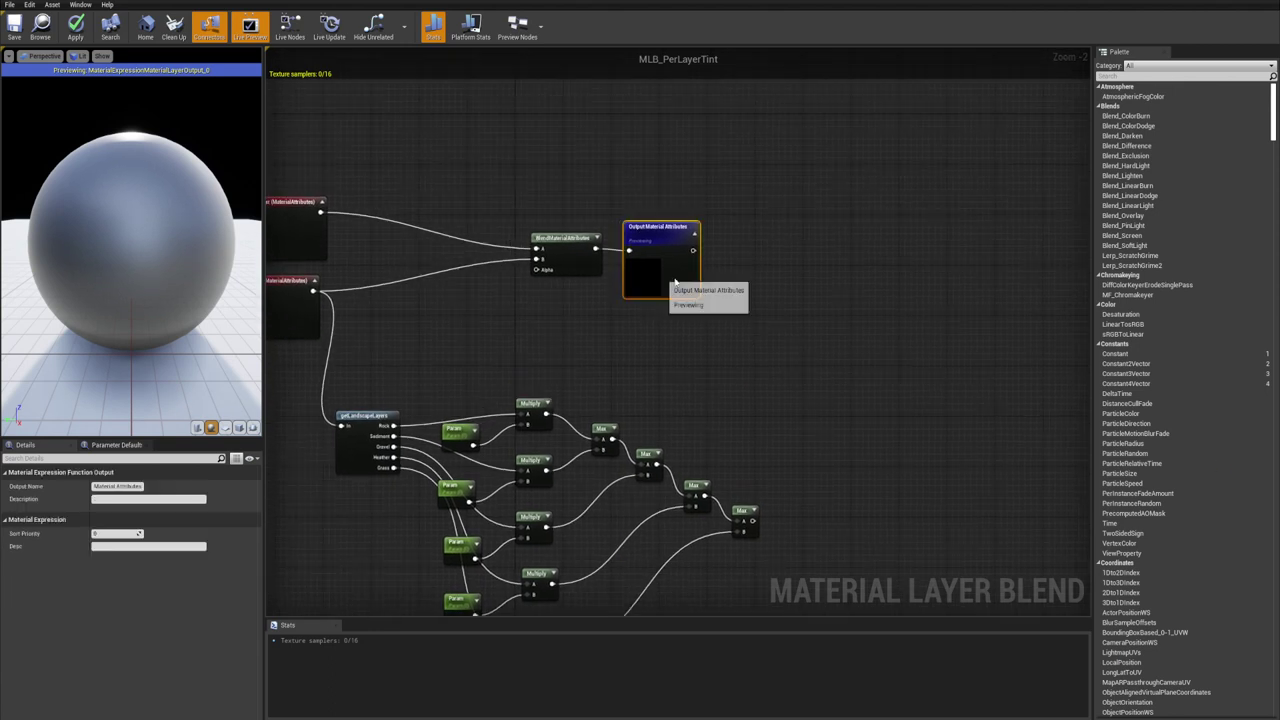
{"action": "left_click_drag", "start_coordinate": [635, 279], "coordinate": [873, 279]}
{"action": "left_click_drag", "start_coordinate": [577, 265], "coordinate": [765, 266]}
Add a MatLayerBlend_Tint node below BlendMaterialAttributes
{"action": "right_click", "coordinate": [806, 317]}
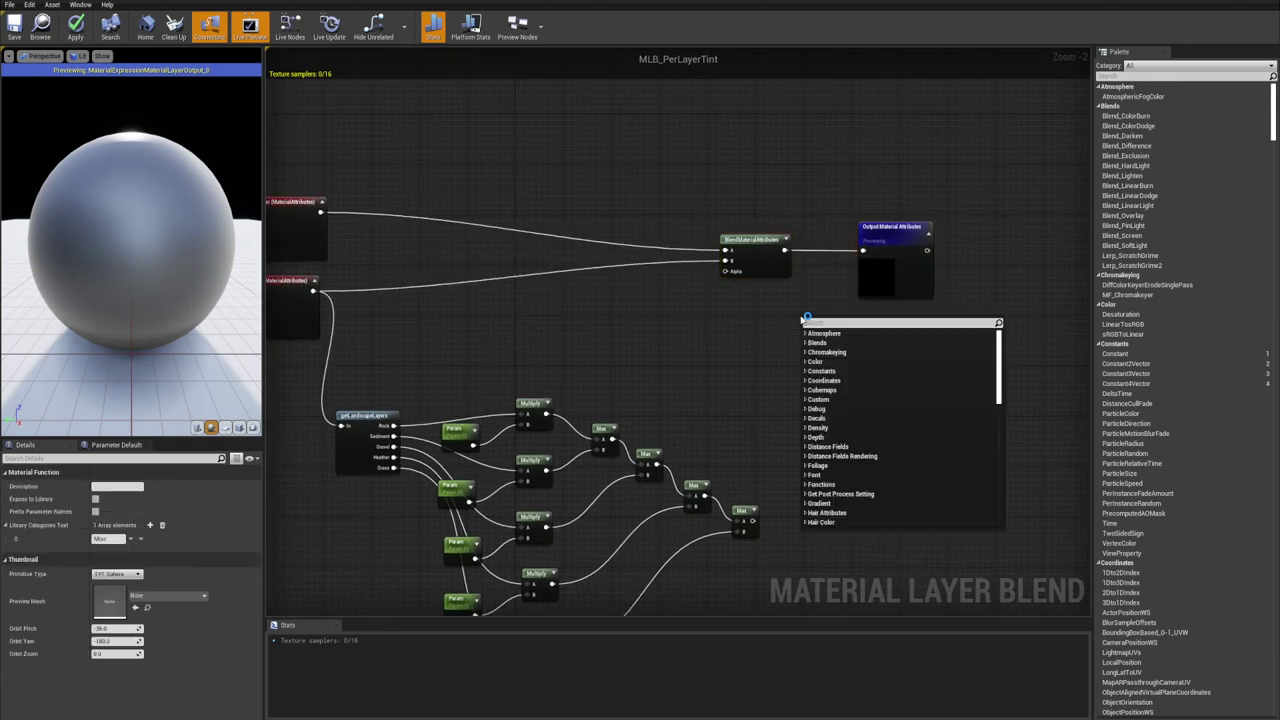
{"action": "type", "text": "mat"}
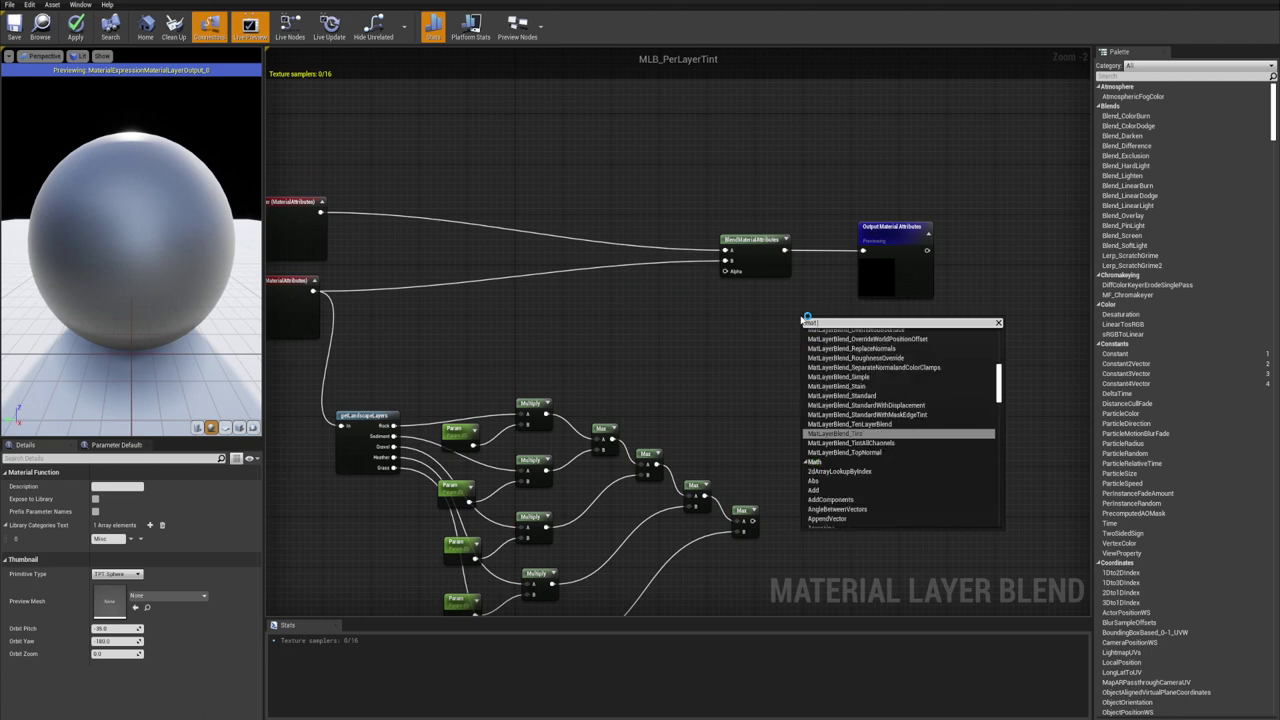
{"action": "type", "text": " blend tint"}
{"action": "key", "text": "Return"}
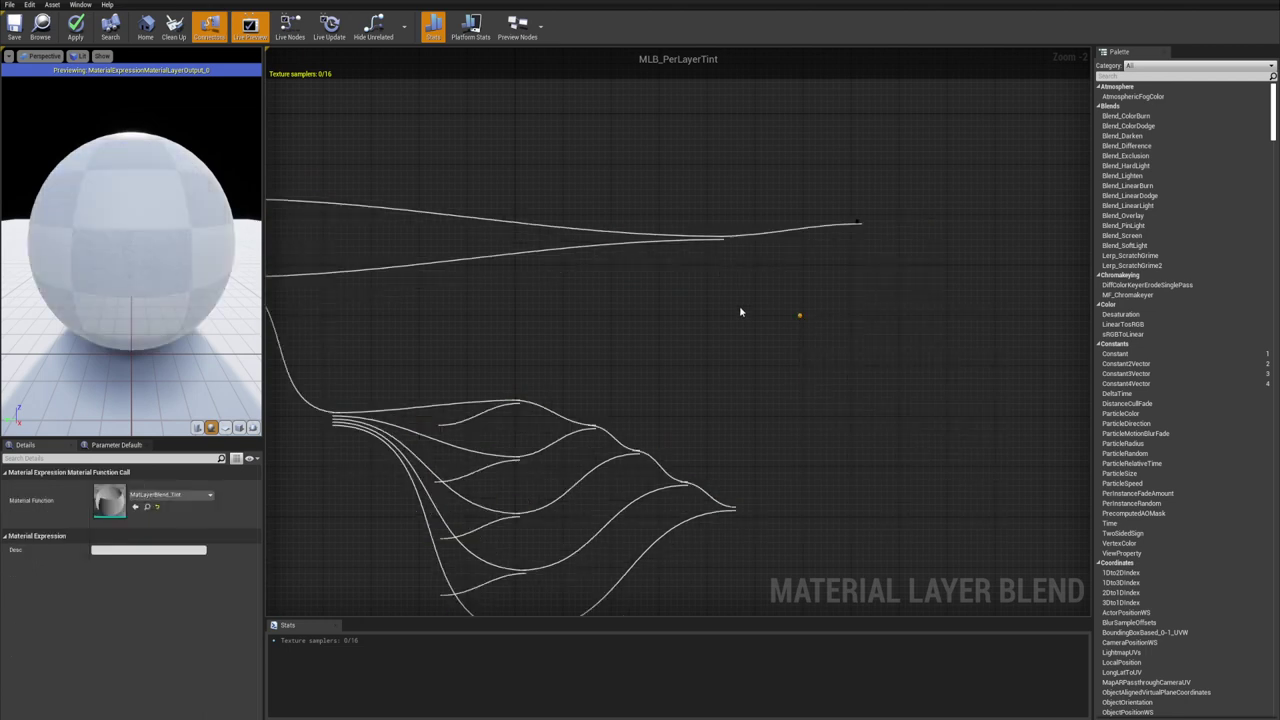
{"action": "left_click_drag", "start_coordinate": [833, 317], "coordinate": [771, 300]}
Move the bottom layer's connection from BlendMaterialAttributes to the Material input of MatLayerBlend_Tint
{"action": "right_click_drag", "start_coordinate": [693, 271], "coordinate": [723, 275]}
{"action": "scroll", "coordinate": [755, 255], "scroll_direction": "up", "scroll_amount": 2}
{"action": "left_click_drag", "start_coordinate": [755, 255], "coordinate": [786, 340], "text": "ctrl"}
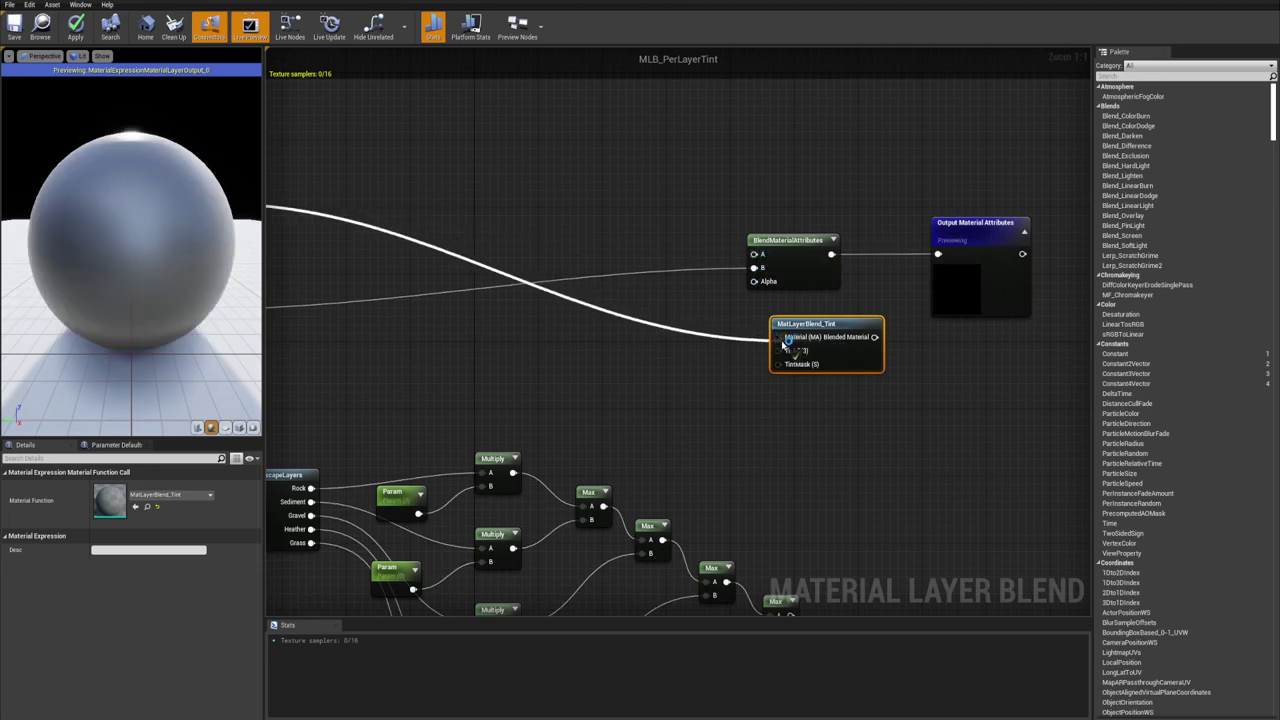
Detach the top layer from BlendMaterialAttributes and delete that node
{"action": "left_click_drag", "start_coordinate": [754, 267], "coordinate": [440, 345], "text": "ctrl"}
{"action": "left_click", "coordinate": [727, 168]}
{"action": "right_click_drag", "start_coordinate": [727, 168], "coordinate": [673, 178]}
{"action": "left_click_drag", "start_coordinate": [706, 174], "coordinate": [766, 284]}
{"action": "key", "text": "Delete"}
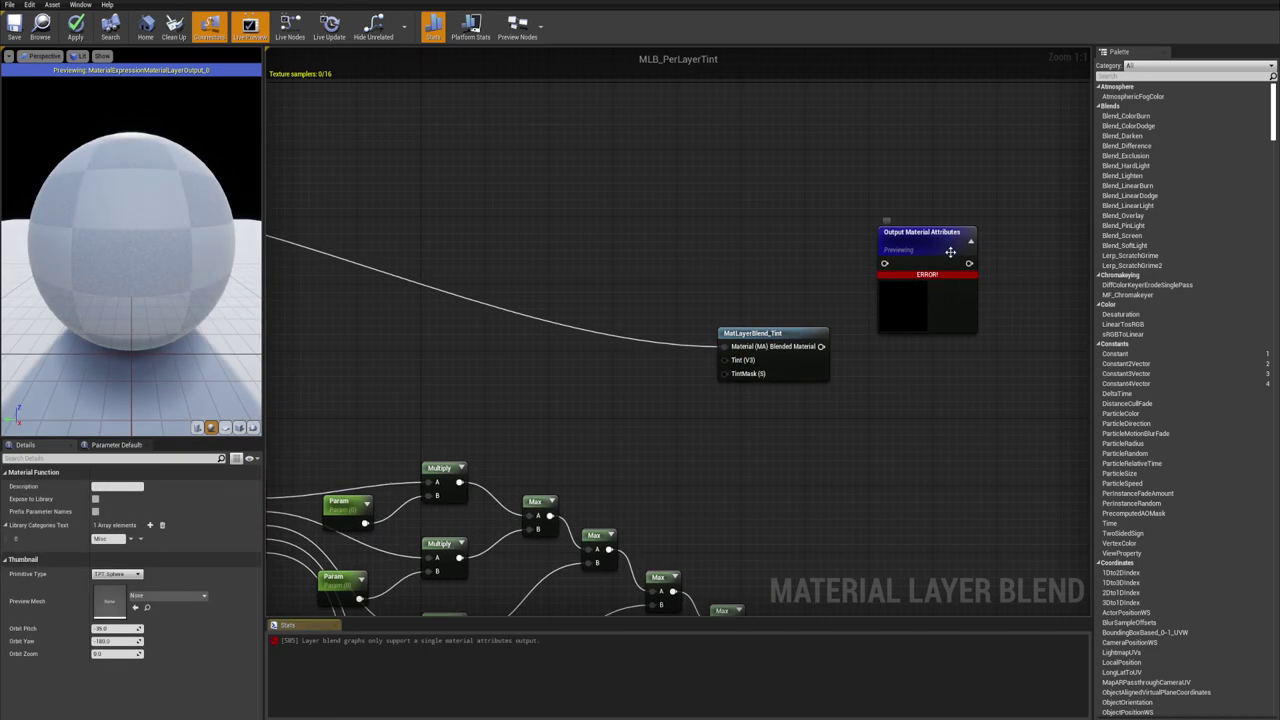
Connect MatLayerBlend_Tint's Blended Material output to Output Material Attributes and align the two nodes
{"action": "left_click_drag", "start_coordinate": [951, 251], "coordinate": [958, 316]}
{"action": "left_click_drag", "start_coordinate": [784, 333], "coordinate": [767, 239]}
{"action": "left_click", "coordinate": [762, 369]}
{"action": "right_click_drag", "start_coordinate": [761, 370], "coordinate": [1021, 359]}
{"action": "right_click_drag", "start_coordinate": [645, 250], "coordinate": [354, 251]}
{"action": "left_click_drag", "start_coordinate": [927, 291], "coordinate": [919, 233]}
{"action": "left_click", "coordinate": [841, 257]}
{"action": "left_click_drag", "start_coordinate": [857, 260], "coordinate": [781, 245]}
{"action": "left_click_drag", "start_coordinate": [924, 280], "coordinate": [918, 265]}
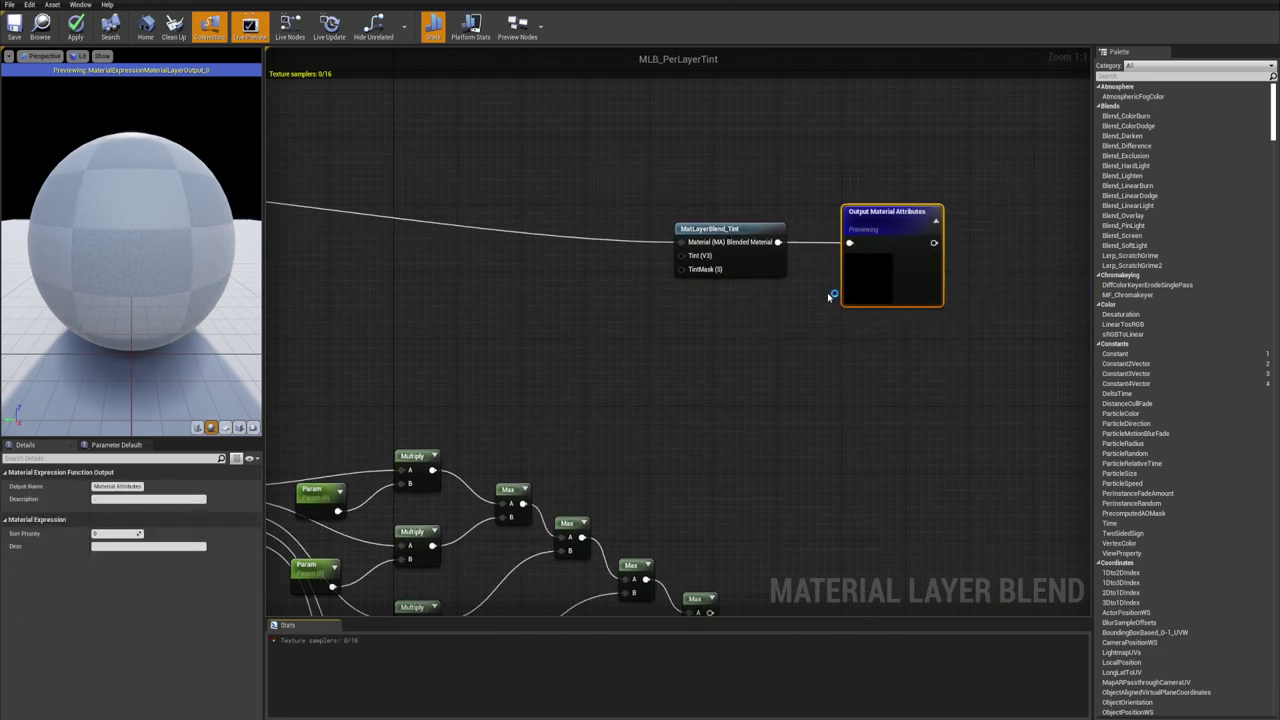
Connect the last Max node's output to the TintMask input of MatLayerBlend_Tint
{"action": "left_click", "coordinate": [796, 336]}
{"action": "right_click_drag", "start_coordinate": [776, 368], "coordinate": [845, 323]}
{"action": "scroll", "coordinate": [845, 323], "scroll_direction": "down", "scroll_amount": 1}
{"action": "mouse_move", "coordinate": [787, 535]}
{"action": "left_mouse_down"}
{"action": "mouse_move", "coordinate": [857, 357]}
{"action": "mouse_move", "coordinate": [820, 488]}
{"action": "mouse_move", "coordinate": [829, 586]}
{"action": "mouse_move", "coordinate": [517, 640]}
{"action": "mouse_move", "coordinate": [411, 206]}
{"action": "mouse_move", "coordinate": [455, 490]}
{"action": "mouse_move", "coordinate": [530, 480]}
{"action": "mouse_move", "coordinate": [849, 354]}
{"action": "mouse_move", "coordinate": [776, 208]}
{"action": "mouse_move", "coordinate": [766, 229]}
{"action": "left_mouse_up"}
{"action": "right_click_drag", "start_coordinate": [594, 262], "coordinate": [862, 317]}
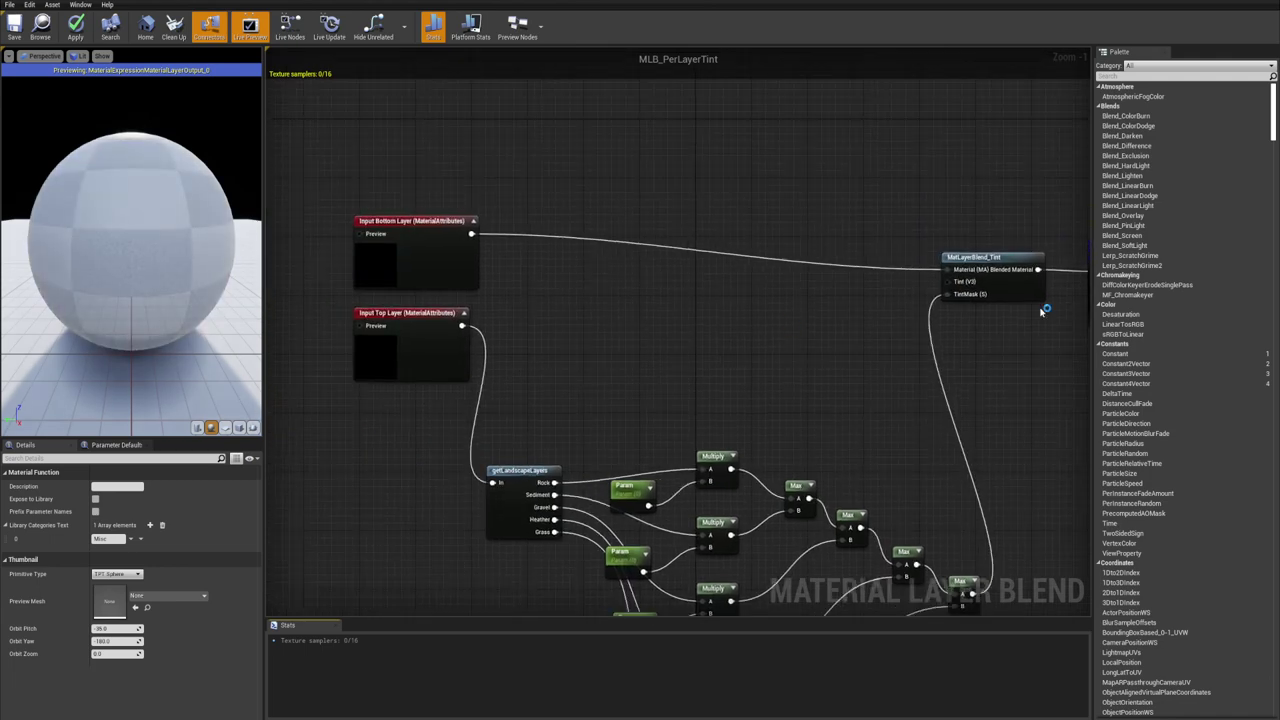
Add a GetMaterialAttributes node fed by Input Top Layer and give it a Base Color output
{"action": "right_click_drag", "start_coordinate": [757, 338], "coordinate": [645, 301]}
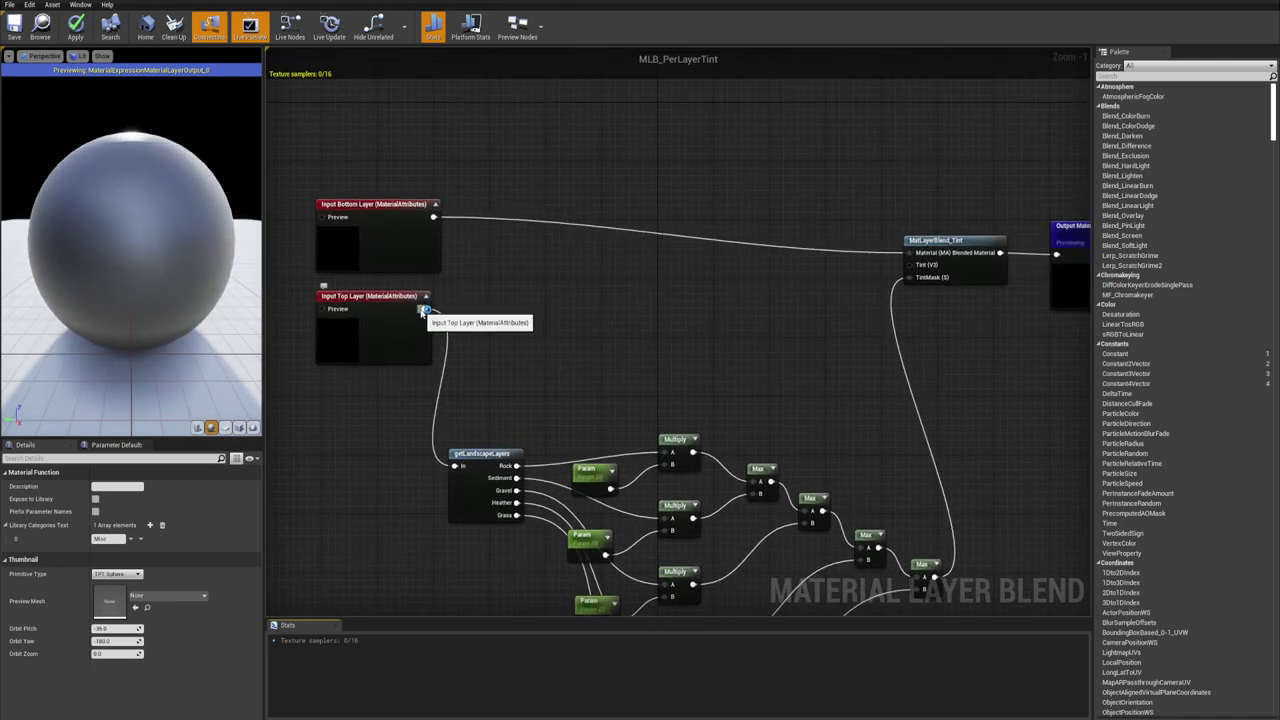
{"action": "left_click_drag", "start_coordinate": [424, 308], "coordinate": [592, 305]}
{"action": "type", "text": "get mater"}
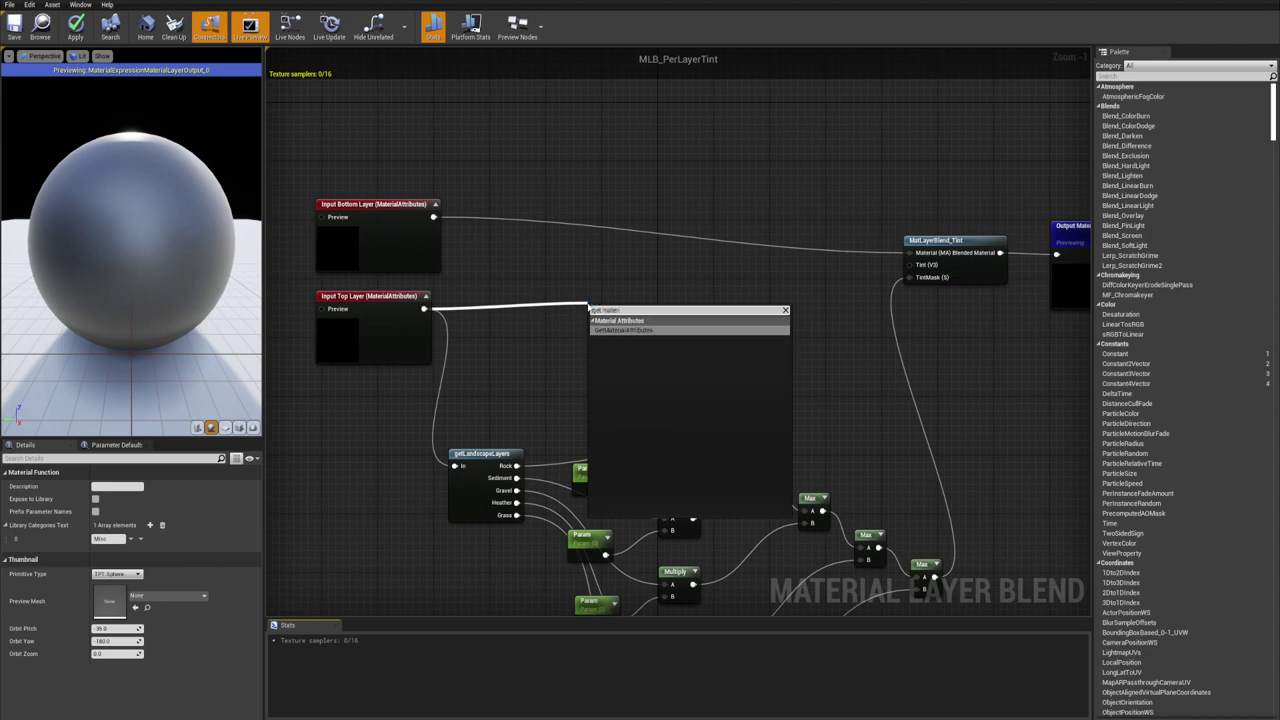
{"action": "key", "text": "Return"}
{"action": "left_click", "coordinate": [130, 487]}
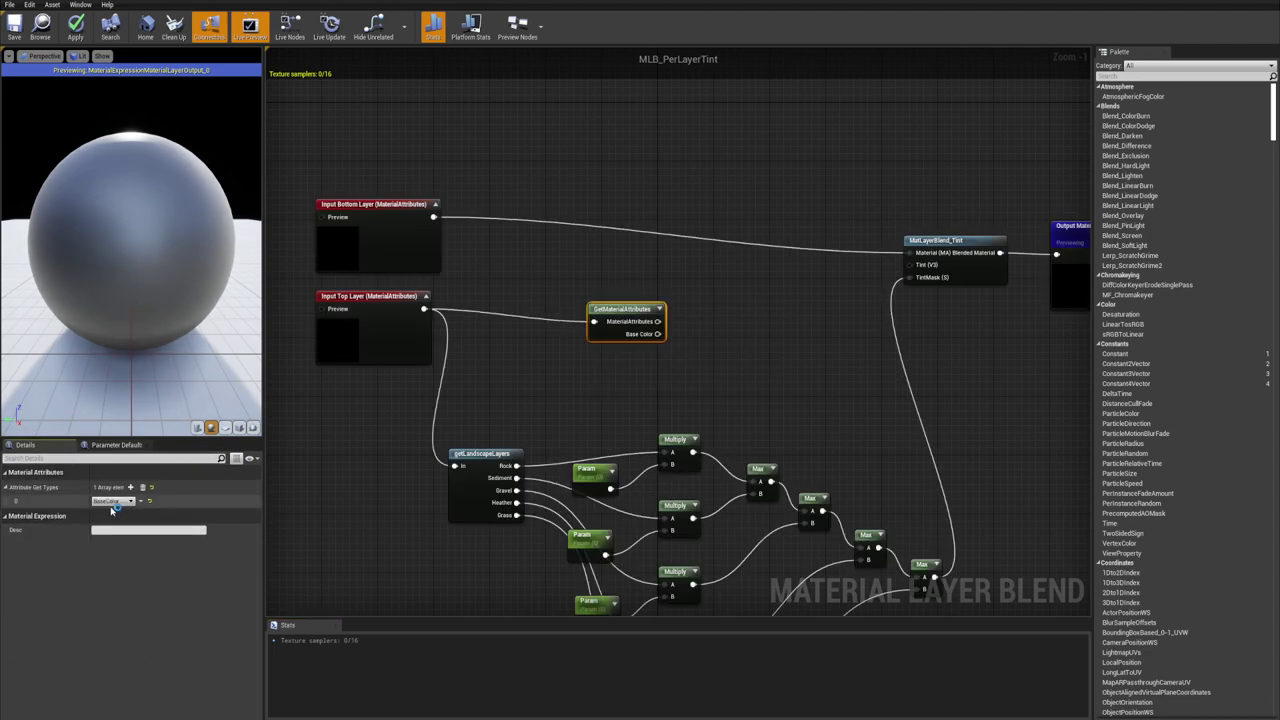
Connect the GetMaterialAttributes Base Color output to the Tint input of MatLayerBlend_Tint
{"action": "right_click_drag", "start_coordinate": [751, 311], "coordinate": [634, 334]}
{"action": "left_click", "coordinate": [634, 334]}
{"action": "left_click_drag", "start_coordinate": [540, 352], "coordinate": [791, 284]}
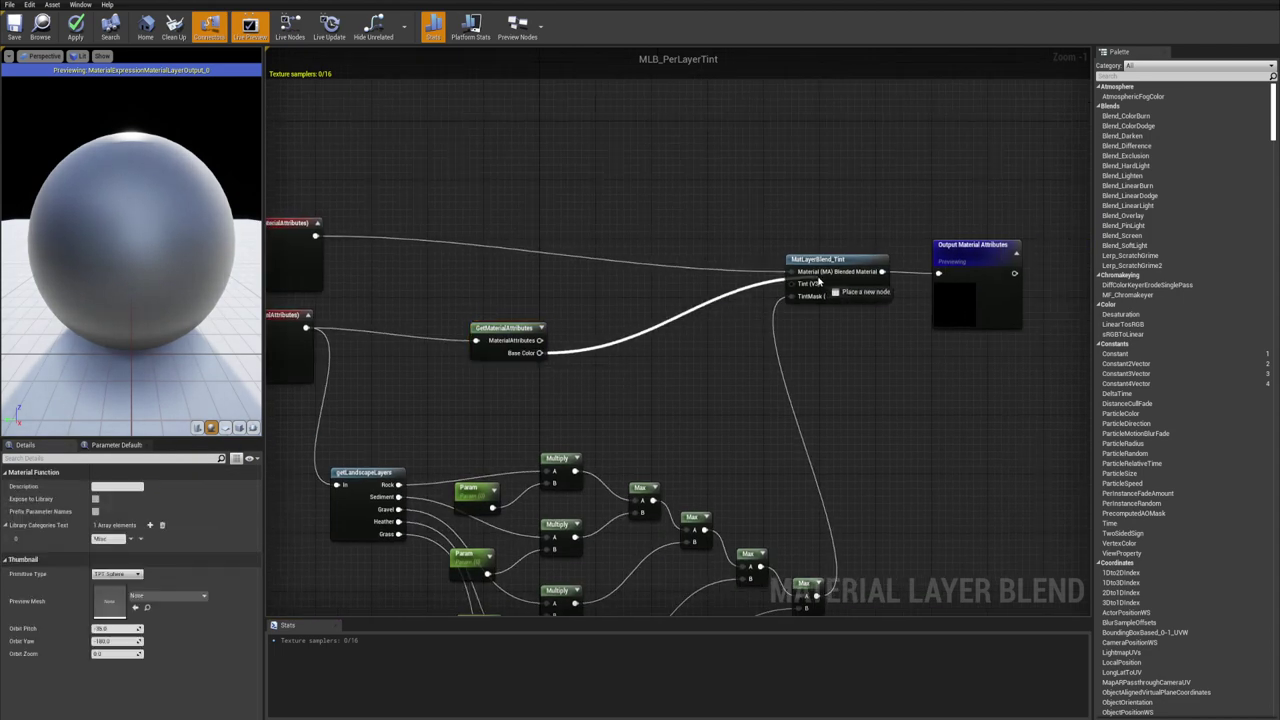
{"action": "scroll", "coordinate": [725, 304], "scroll_direction": "down", "scroll_amount": 2}
{"action": "right_click_drag", "start_coordinate": [740, 260], "coordinate": [674, 274]}
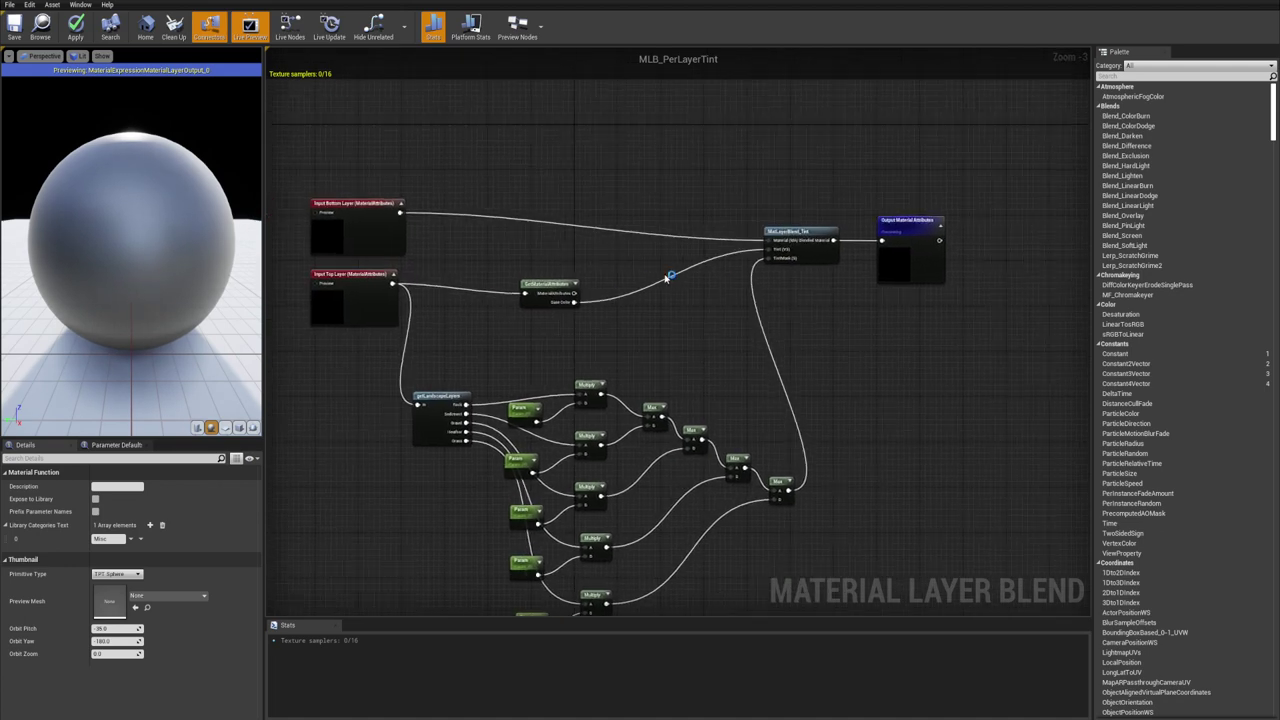
Review the connections from the bottom and top layer inputs through GetMaterialAttributes into MatLayerBlend_Tint and the output
{"action": "left_click_drag", "start_coordinate": [601, 260], "coordinate": [508, 330]}
{"action": "right_click_drag", "start_coordinate": [460, 325], "coordinate": [618, 323]}
{"action": "scroll", "coordinate": [523, 289], "scroll_direction": "up", "scroll_amount": 3}
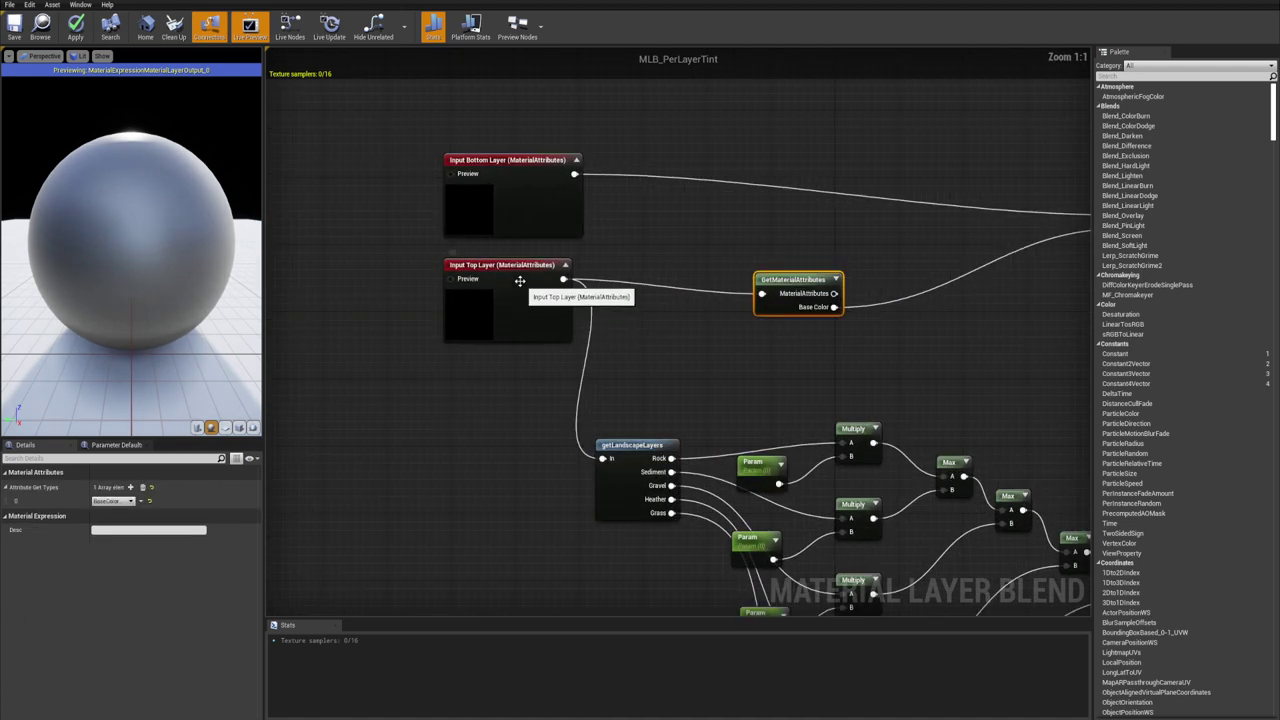
{"action": "mouse_move", "coordinate": [519, 330]}
{"action": "left_mouse_down"}
{"action": "mouse_move", "coordinate": [494, 345]}
{"action": "mouse_move", "coordinate": [545, 345]}
{"action": "mouse_move", "coordinate": [532, 340]}
{"action": "left_mouse_up"}
{"action": "right_click_drag", "start_coordinate": [532, 340], "coordinate": [230, 372]}
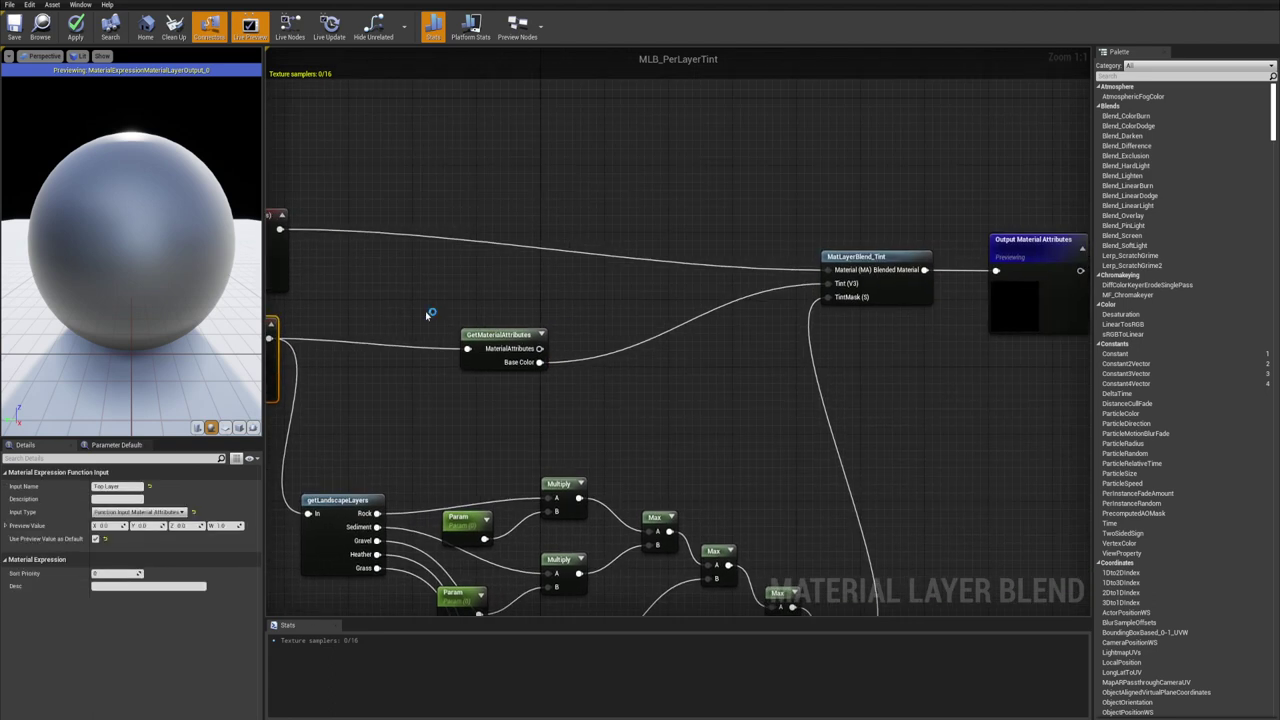
{"action": "left_click", "coordinate": [521, 331]}
{"action": "right_click_drag", "start_coordinate": [521, 331], "coordinate": [331, 337]}
{"action": "left_click", "coordinate": [643, 259]}
{"action": "left_click_drag", "start_coordinate": [643, 259], "coordinate": [651, 268]}
{"action": "right_click_drag", "start_coordinate": [612, 257], "coordinate": [737, 220]}
{"action": "scroll", "coordinate": [737, 220], "scroll_direction": "down", "scroll_amount": 2}
{"action": "right_click_drag", "start_coordinate": [700, 343], "coordinate": [804, 321]}
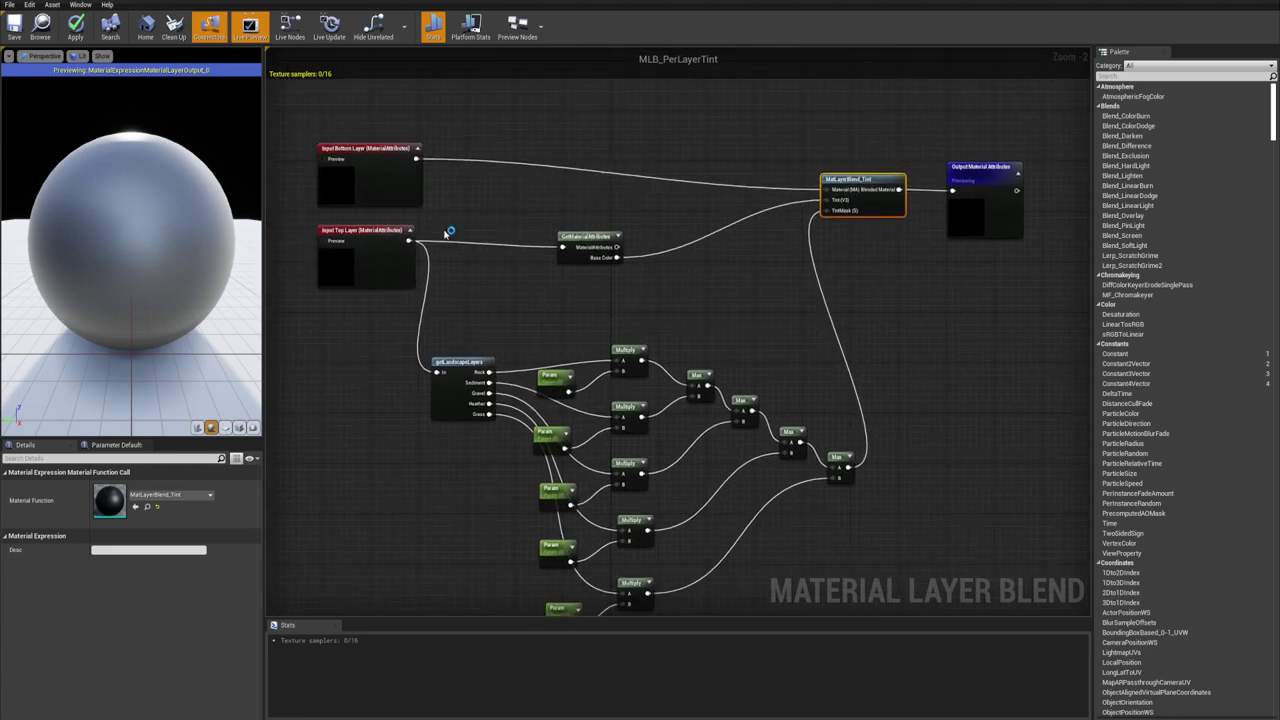
Rename the five scalar parameters as Rock_Weight, Sediment_Weight, Gravel_Weight, Heather_Weight and Grass_Weight
{"action": "right_click_drag", "start_coordinate": [618, 309], "coordinate": [660, 183]}
{"action": "scroll", "coordinate": [584, 243], "scroll_direction": "up", "scroll_amount": 2}
{"action": "right_click_drag", "start_coordinate": [584, 220], "coordinate": [576, 248]}
{"action": "left_click_drag", "start_coordinate": [602, 219], "coordinate": [556, 308]}
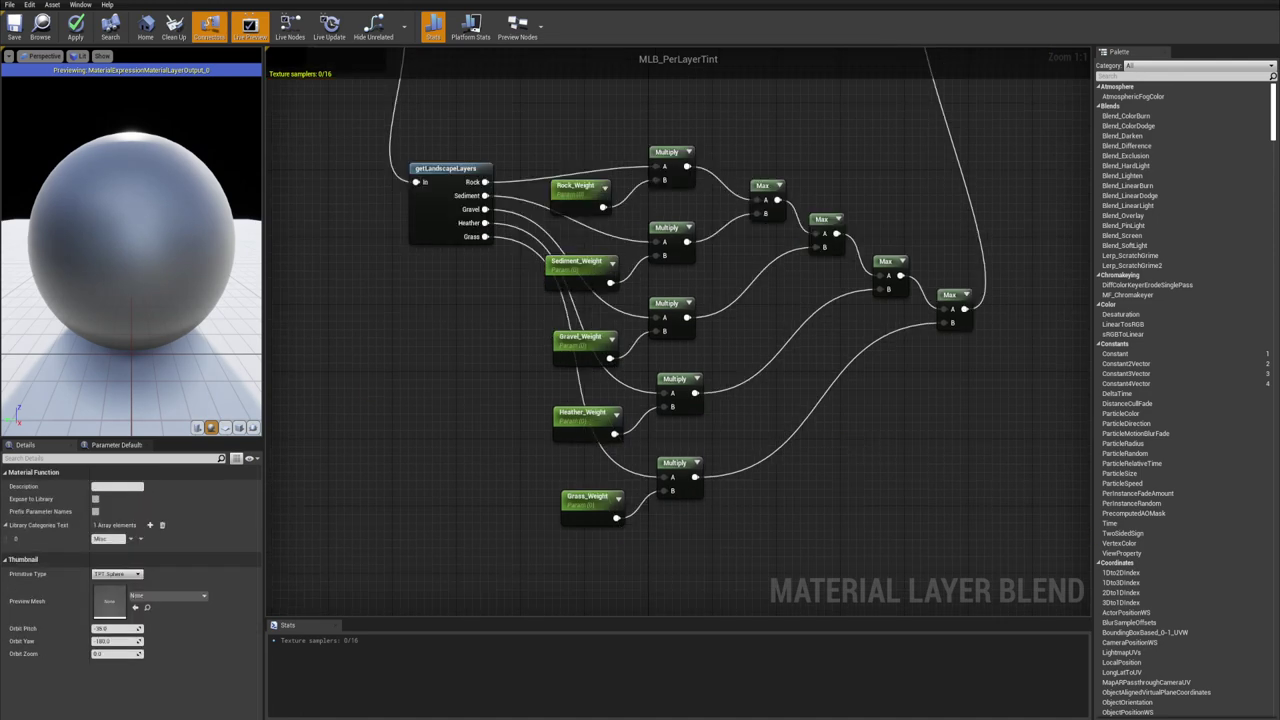
Apply and save the completed MLB_PerLayerTint blend
{"action": "scroll", "coordinate": [838, 348], "scroll_direction": "down", "scroll_amount": 1}
{"action": "right_click_drag", "start_coordinate": [838, 348], "coordinate": [697, 458]}
{"action": "right_click_drag", "start_coordinate": [614, 362], "coordinate": [674, 282]}
{"action": "scroll", "coordinate": [748, 266], "scroll_direction": "down", "scroll_amount": 1}
{"action": "right_click_drag", "start_coordinate": [748, 266], "coordinate": [708, 377]}
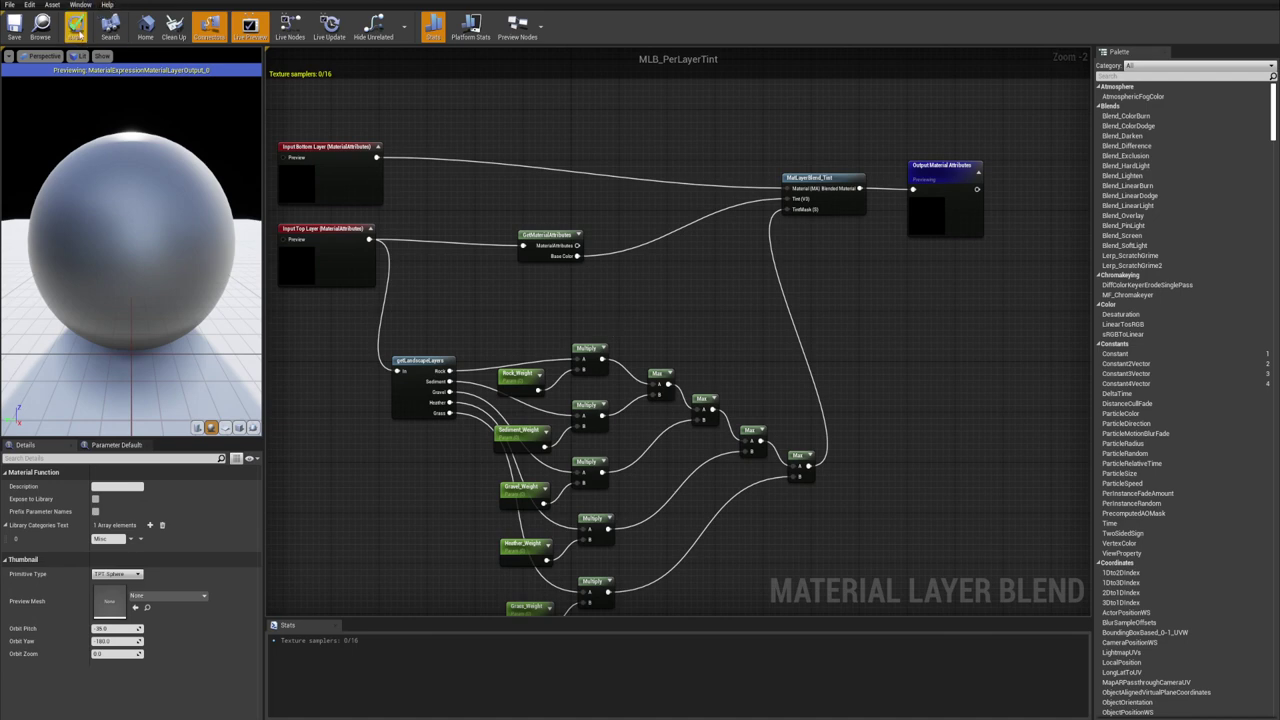
{"action": "left_click", "coordinate": [76, 28]}
{"action": "left_click", "coordinate": [14, 28]}
Open the ML_Colorize material layer from the MaterialLayers folder
{"action": "left_click_drag", "start_coordinate": [205, 2], "coordinate": [847, 146]}
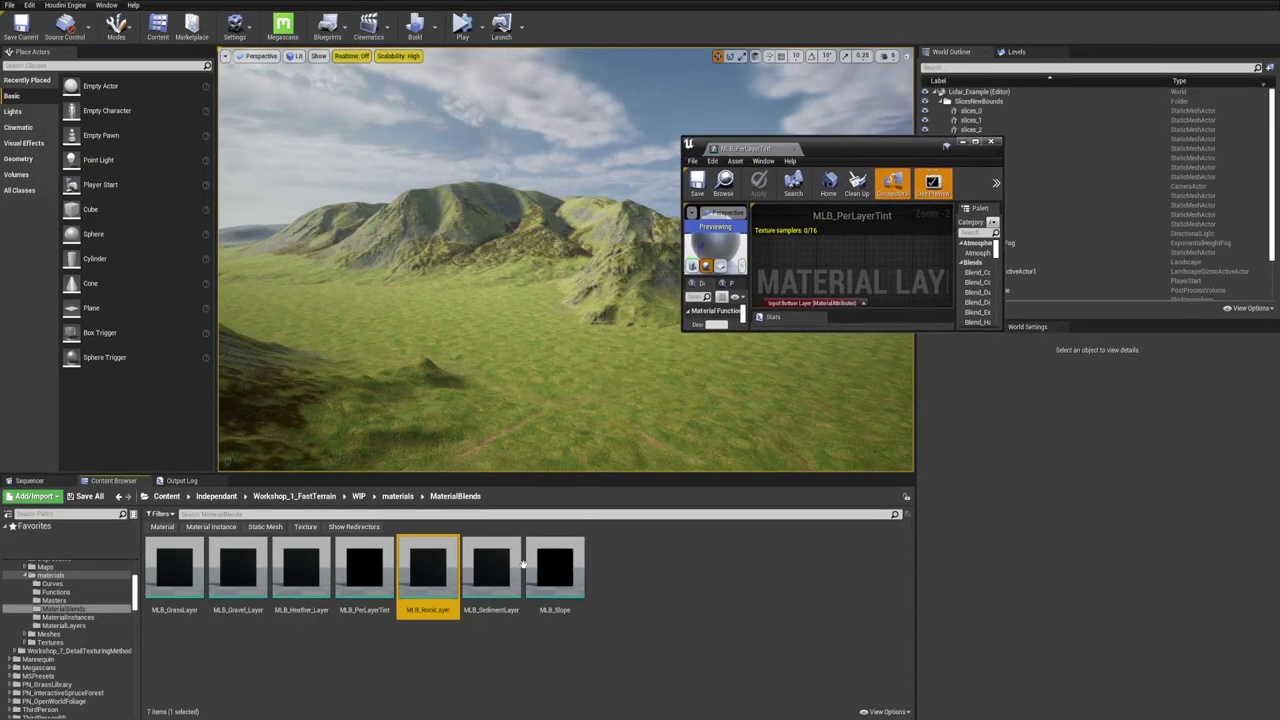
{"action": "left_click", "coordinate": [64, 626]}
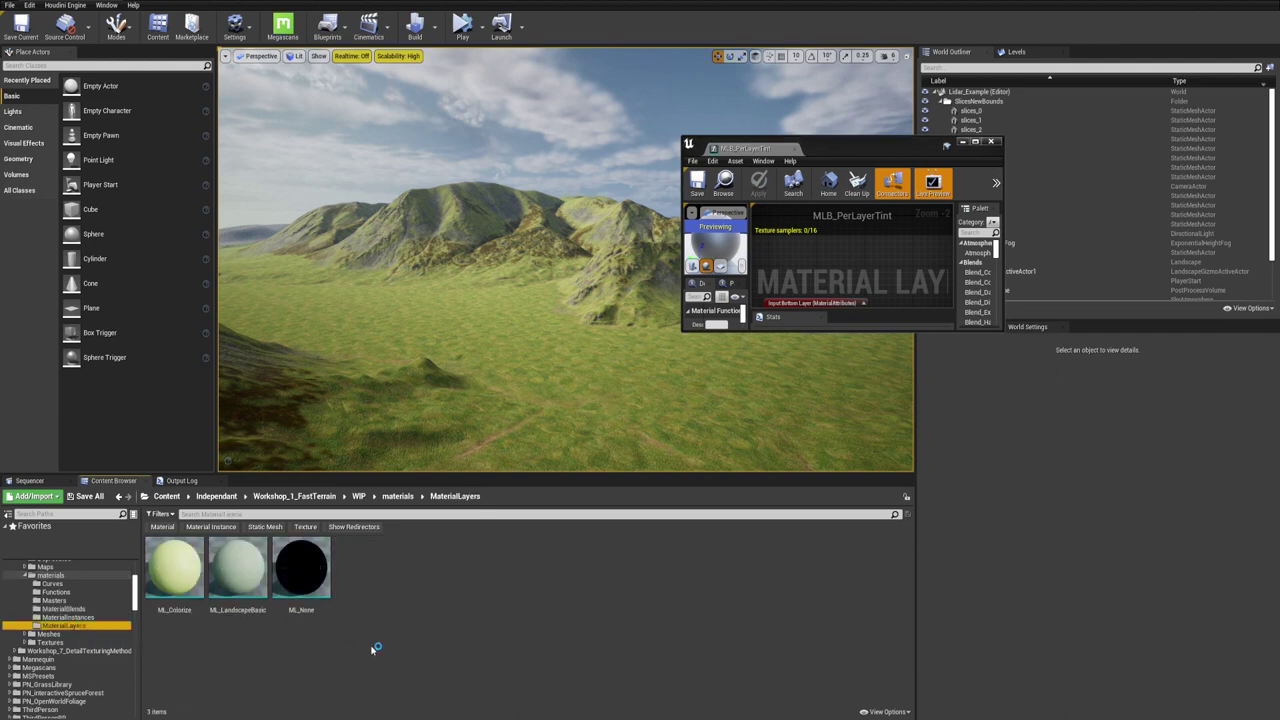
{"action": "left_click", "coordinate": [180, 590]}
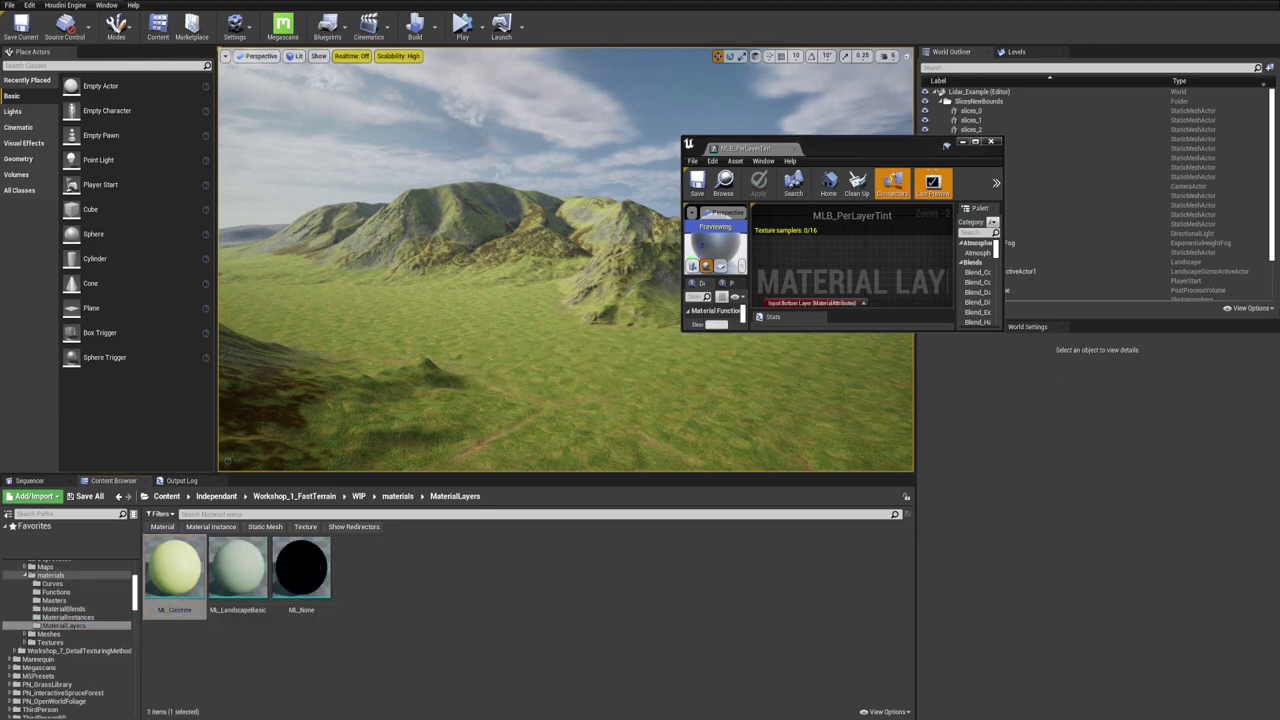
{"action": "left_click_drag", "start_coordinate": [973, 392], "coordinate": [858, 147]}
{"action": "double_click", "coordinate": [904, 147]}
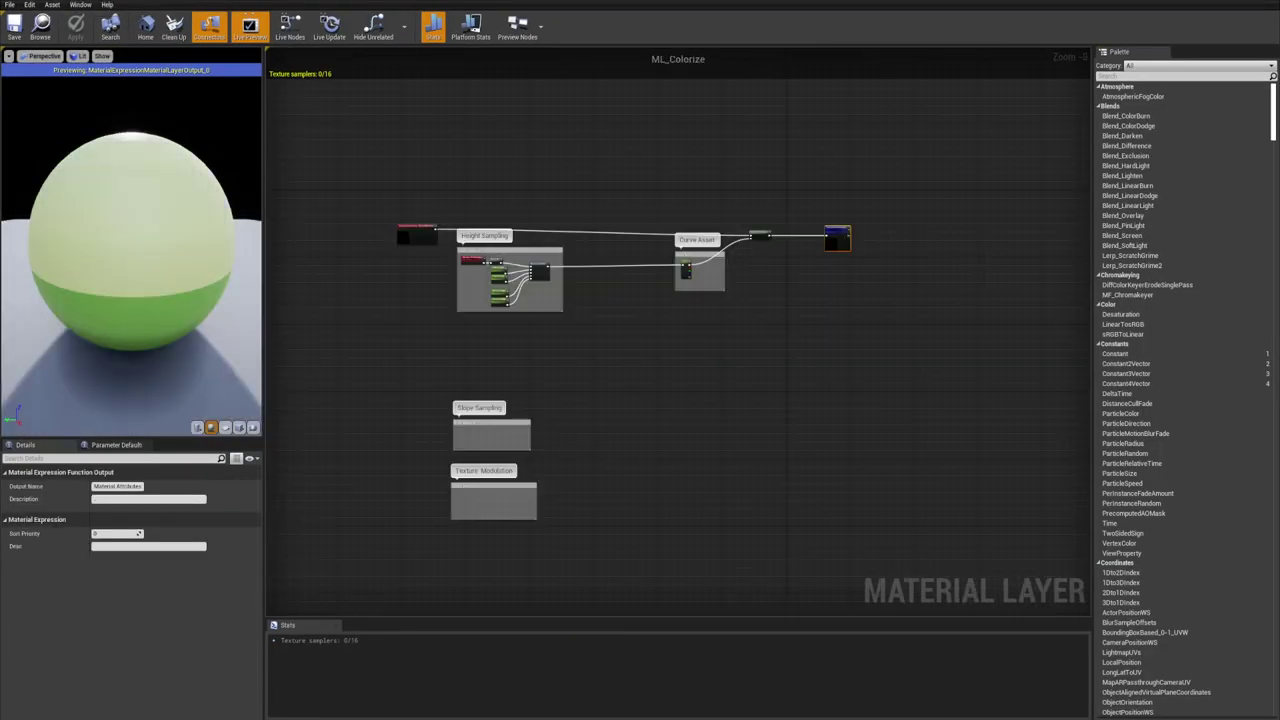
Select the Landscape actor in the level and open its assigned landscape material instance at full size
{"action": "left_click_drag", "start_coordinate": [345, 2], "coordinate": [1004, 60]}
{"action": "left_click", "coordinate": [969, 261]}
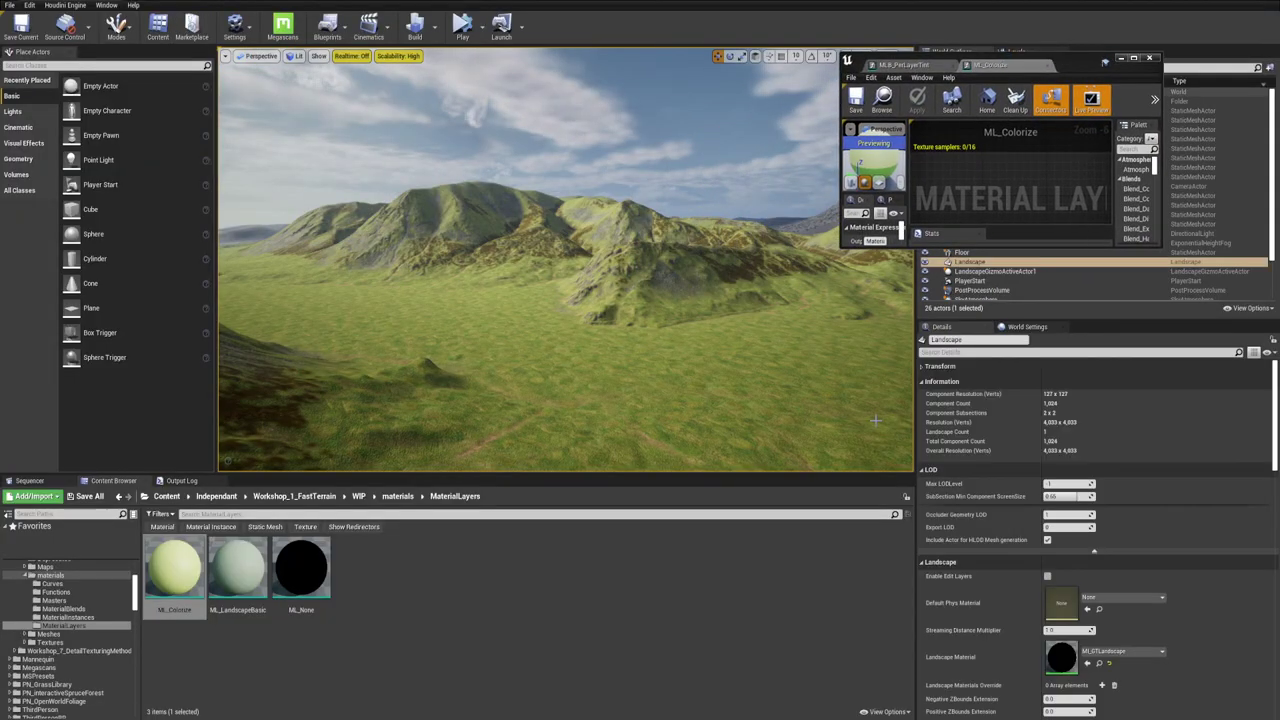
{"action": "scroll", "coordinate": [1075, 600], "scroll_direction": "down", "scroll_amount": 5}
{"action": "double_click", "coordinate": [1074, 613]}
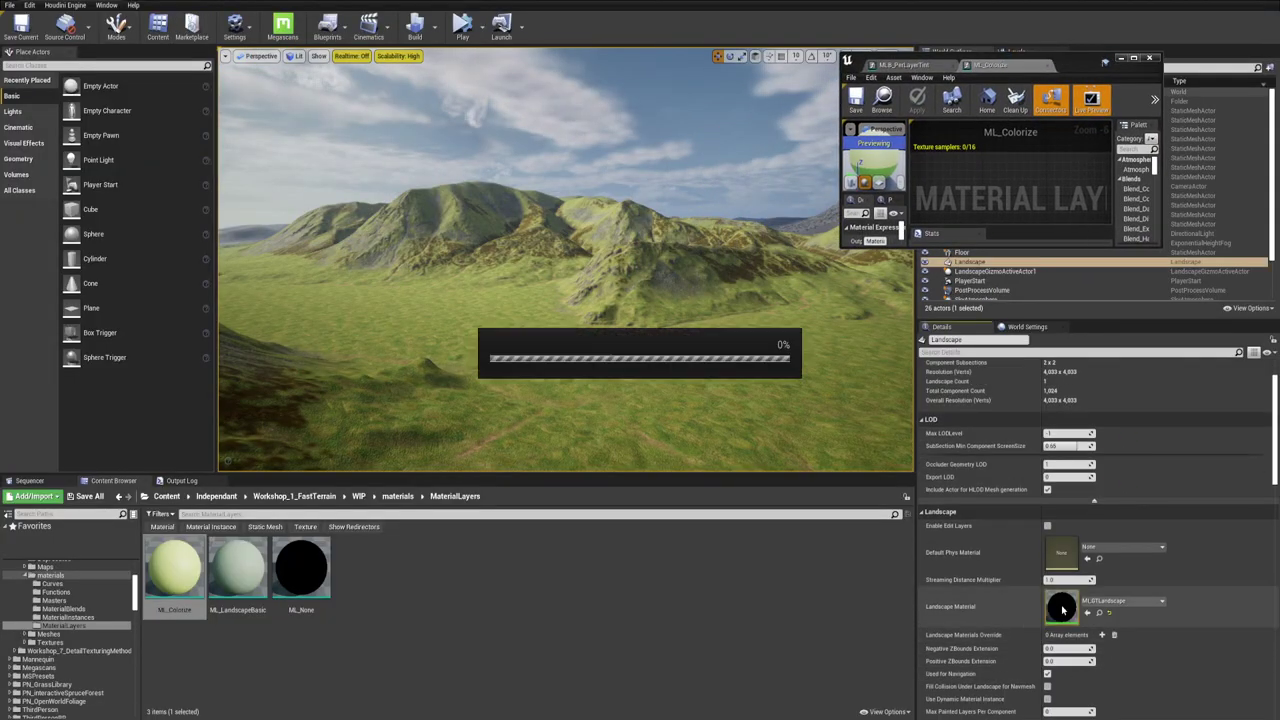
{"action": "left_click_drag", "start_coordinate": [1043, 719], "coordinate": [936, 77]}
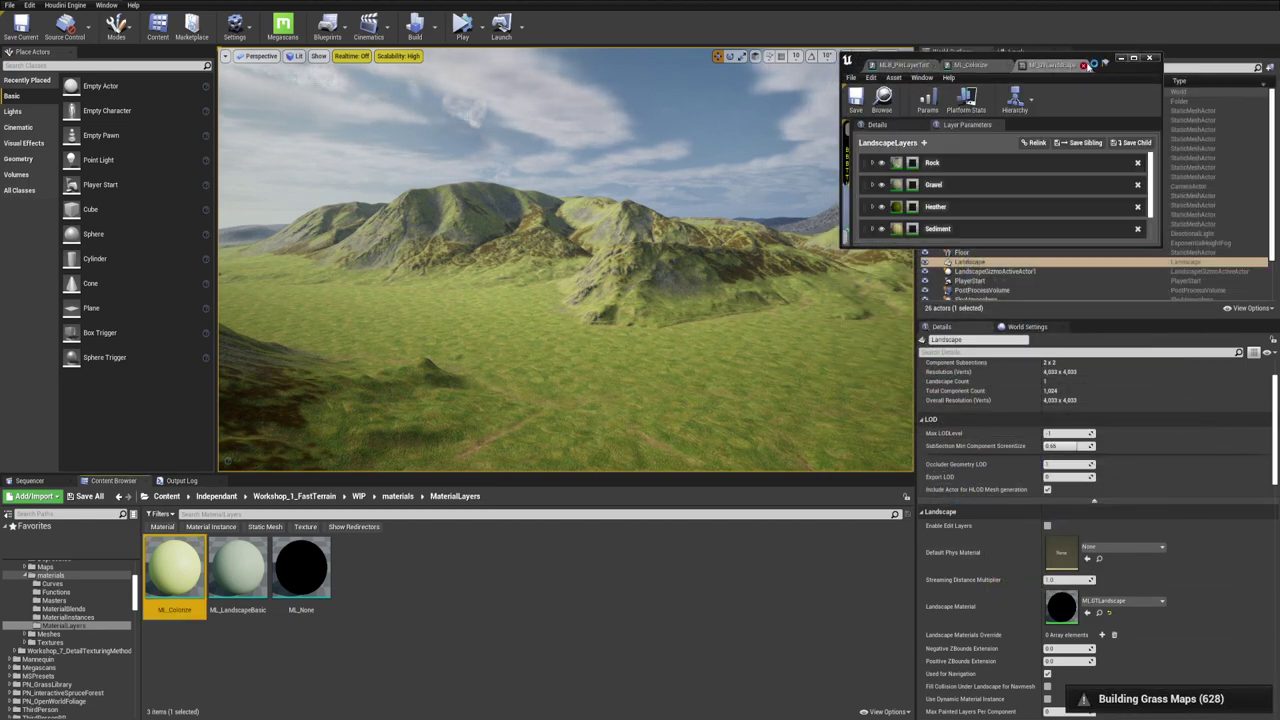
{"action": "double_click", "coordinate": [1065, 65]}
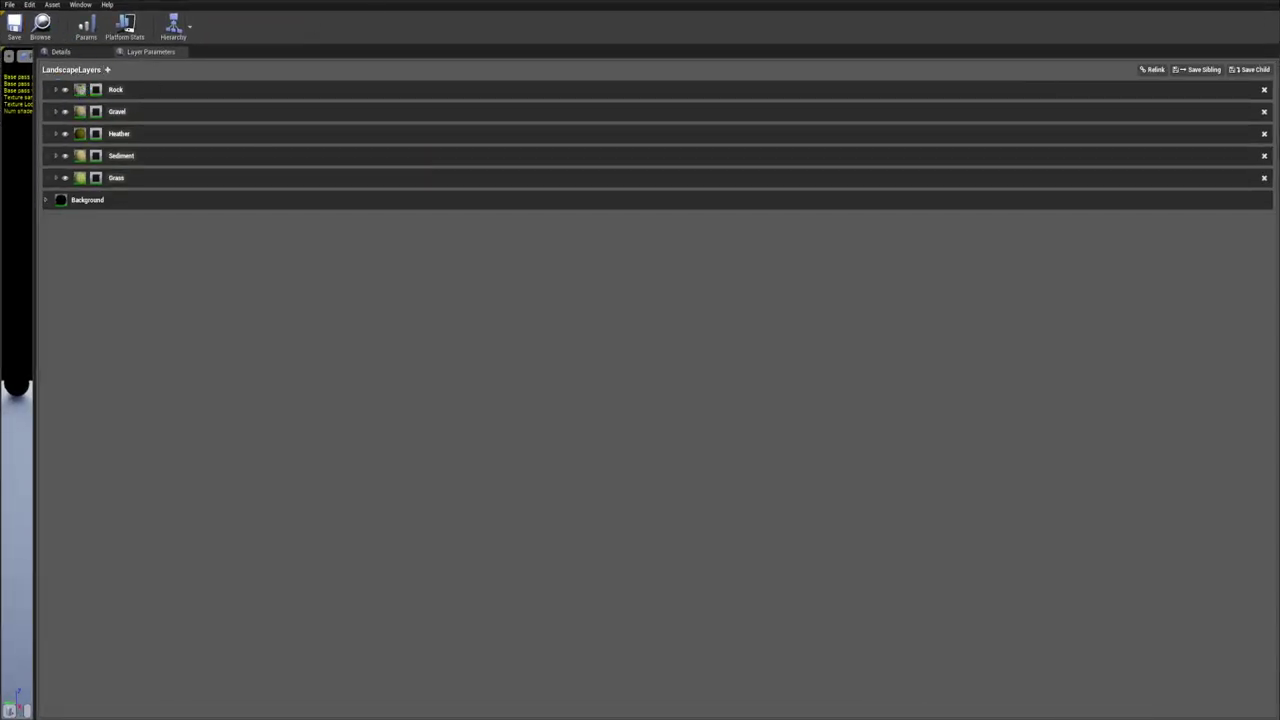
{"action": "left_click_drag", "start_coordinate": [380, 2], "coordinate": [915, 1]}
{"action": "left_click_drag", "start_coordinate": [500, 2], "coordinate": [740, 0]}
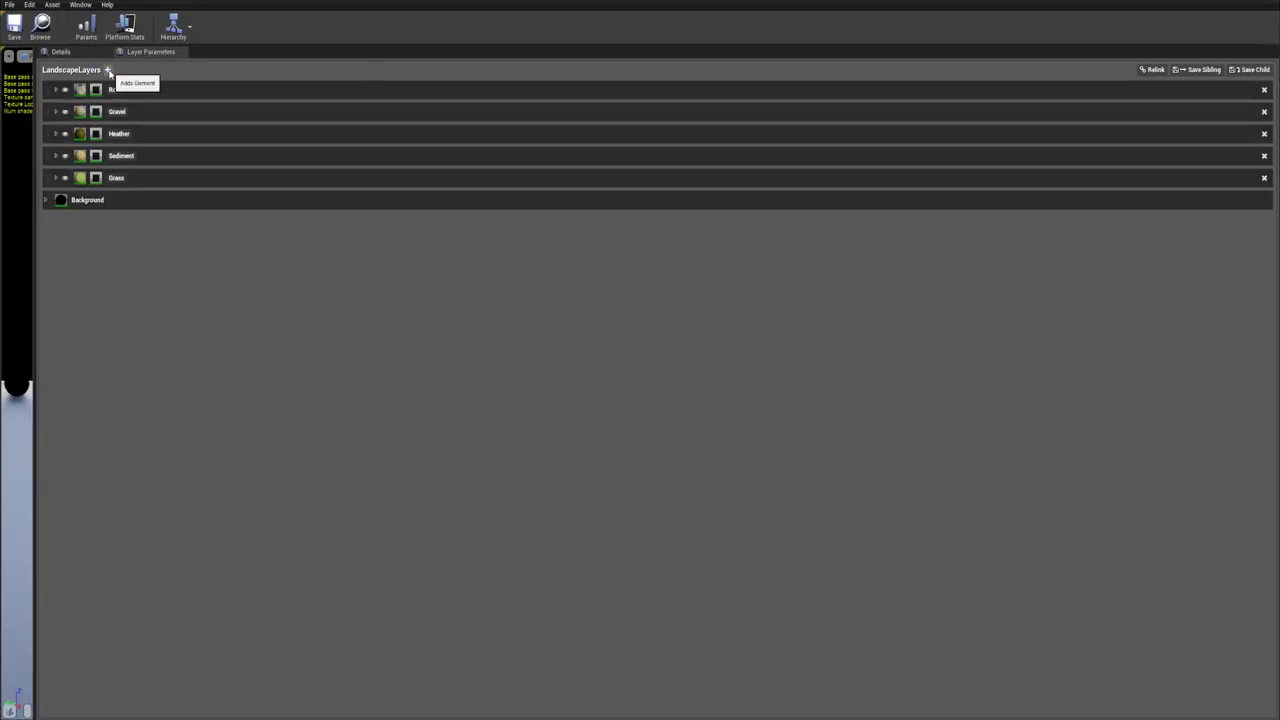
Add a new landscape layer using ML_Colorize as its layer asset and MLB_PerLayerTint as its blend asset
{"action": "left_click", "coordinate": [108, 70]}
{"action": "left_click", "coordinate": [538, 118]}
{"action": "type", "text": "color"}
{"action": "left_click", "coordinate": [546, 200]}
{"action": "left_click", "coordinate": [529, 164]}
{"action": "left_click", "coordinate": [529, 247]}
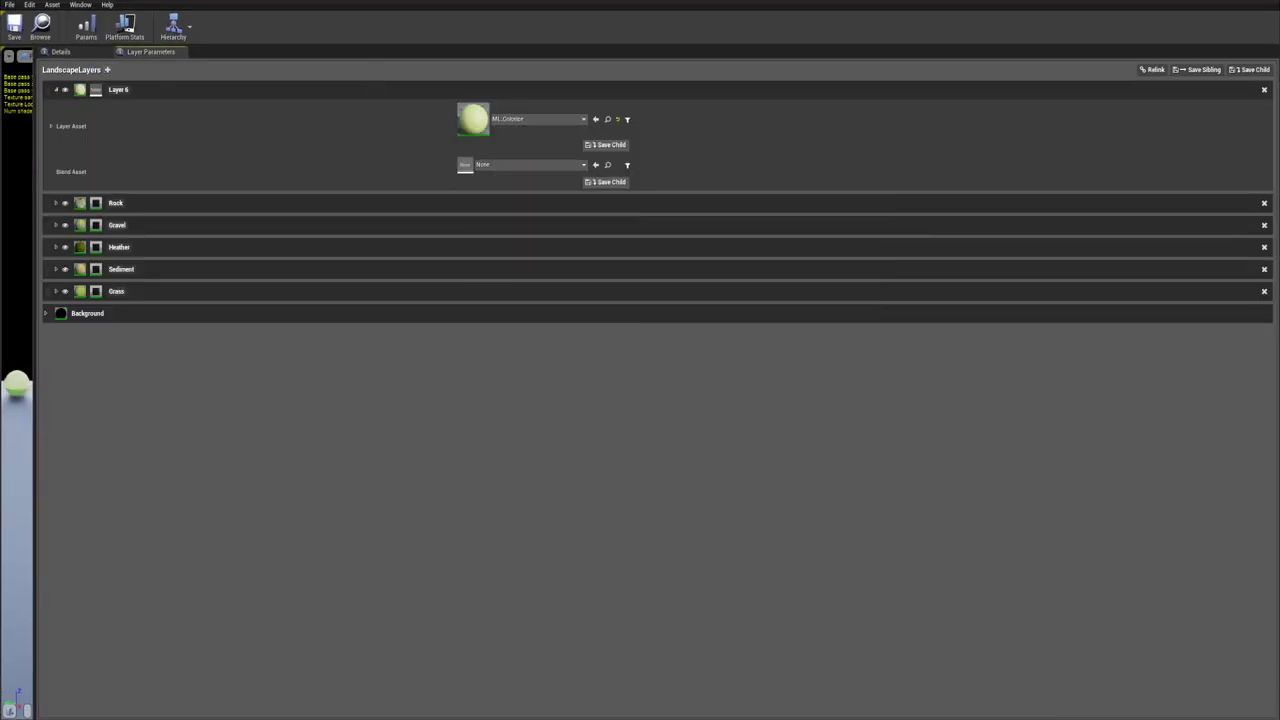
Widen the material preview area and rename the new layer Grass_Tinting
{"action": "left_click_drag", "start_coordinate": [35, 400], "coordinate": [257, 390]}
{"action": "left_click_drag", "start_coordinate": [364, 2], "coordinate": [952, 126]}
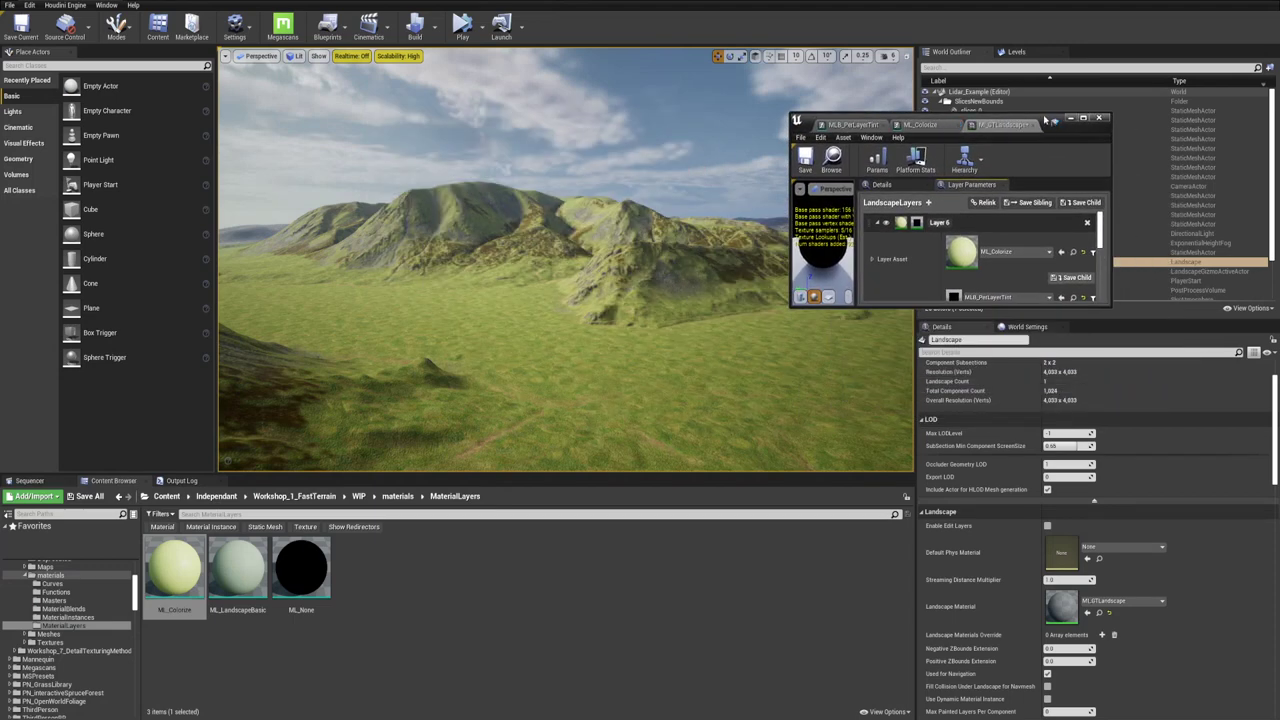
{"action": "double_click", "coordinate": [1050, 121]}
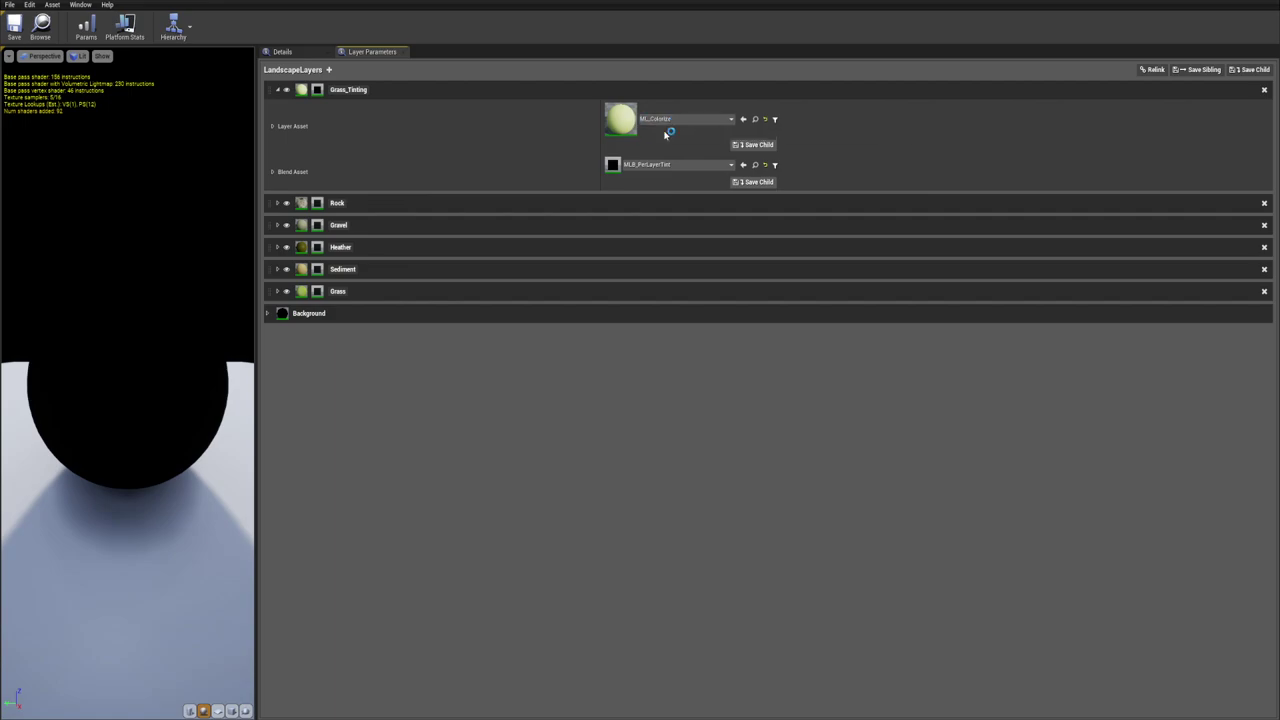
Enlarge the instance editor beside the viewport, enable Grass_Weight in Grass_Tinting's blend asset parameters and set it to 1
{"action": "left_click_drag", "start_coordinate": [390, 2], "coordinate": [862, 58]}
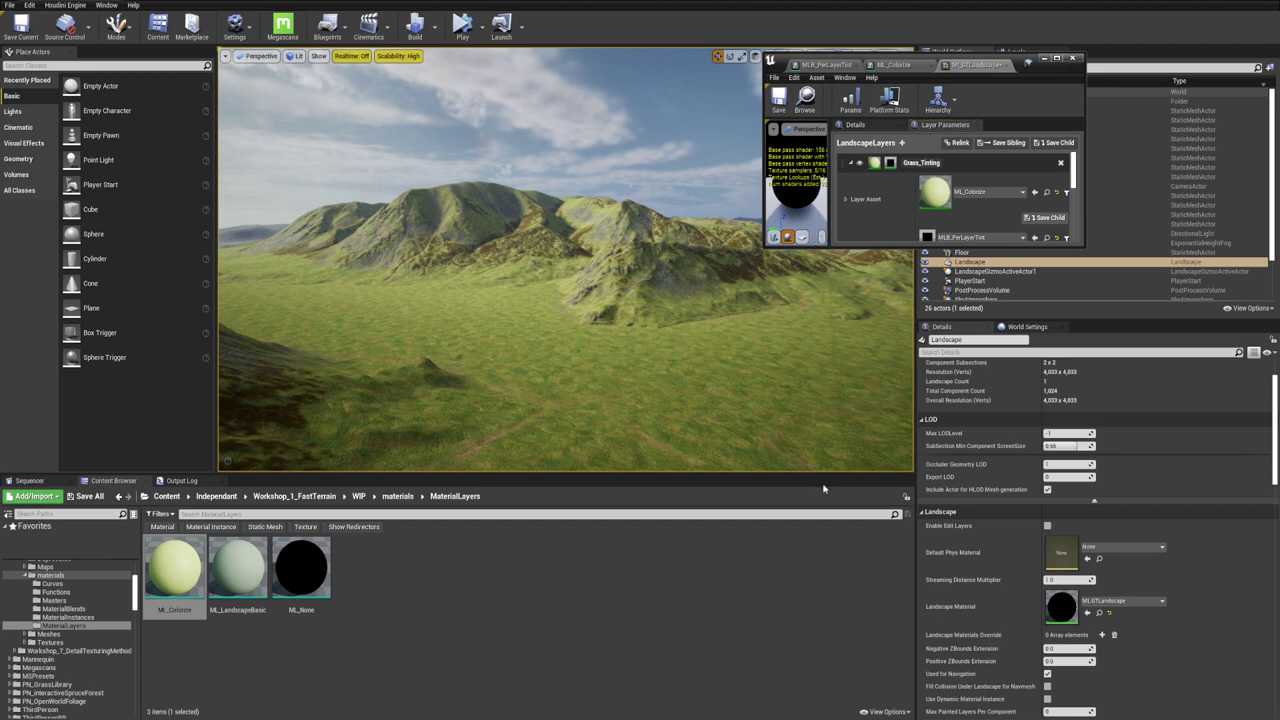
{"action": "left_click_drag", "start_coordinate": [873, 248], "coordinate": [873, 552]}
{"action": "left_click", "coordinate": [848, 246]}
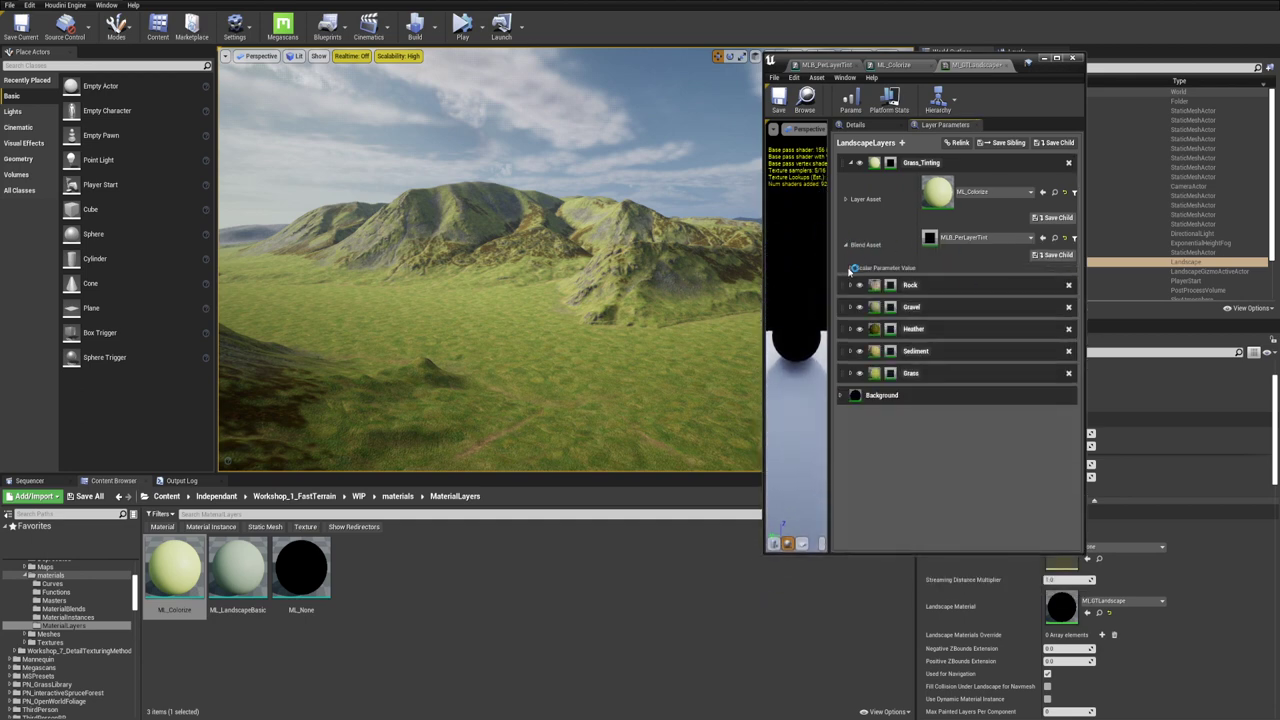
{"action": "left_click", "coordinate": [852, 268]}
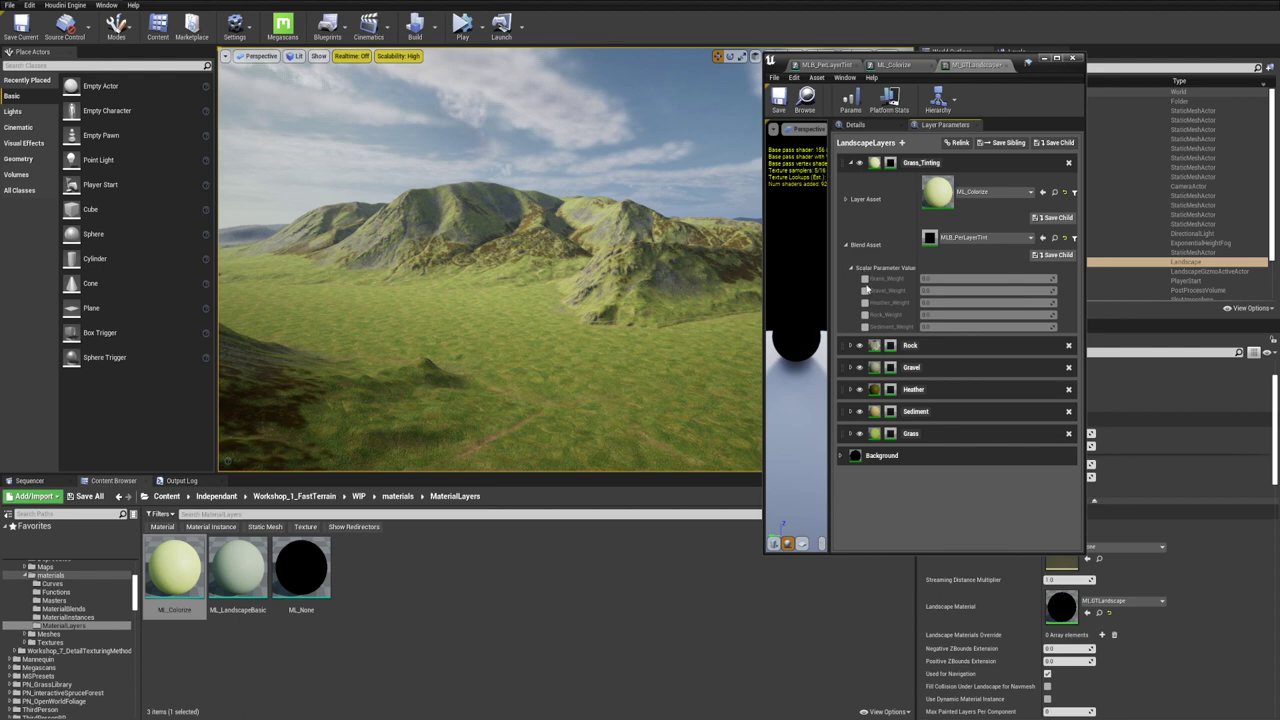
{"action": "left_click", "coordinate": [865, 279]}
{"action": "left_click", "coordinate": [941, 279]}
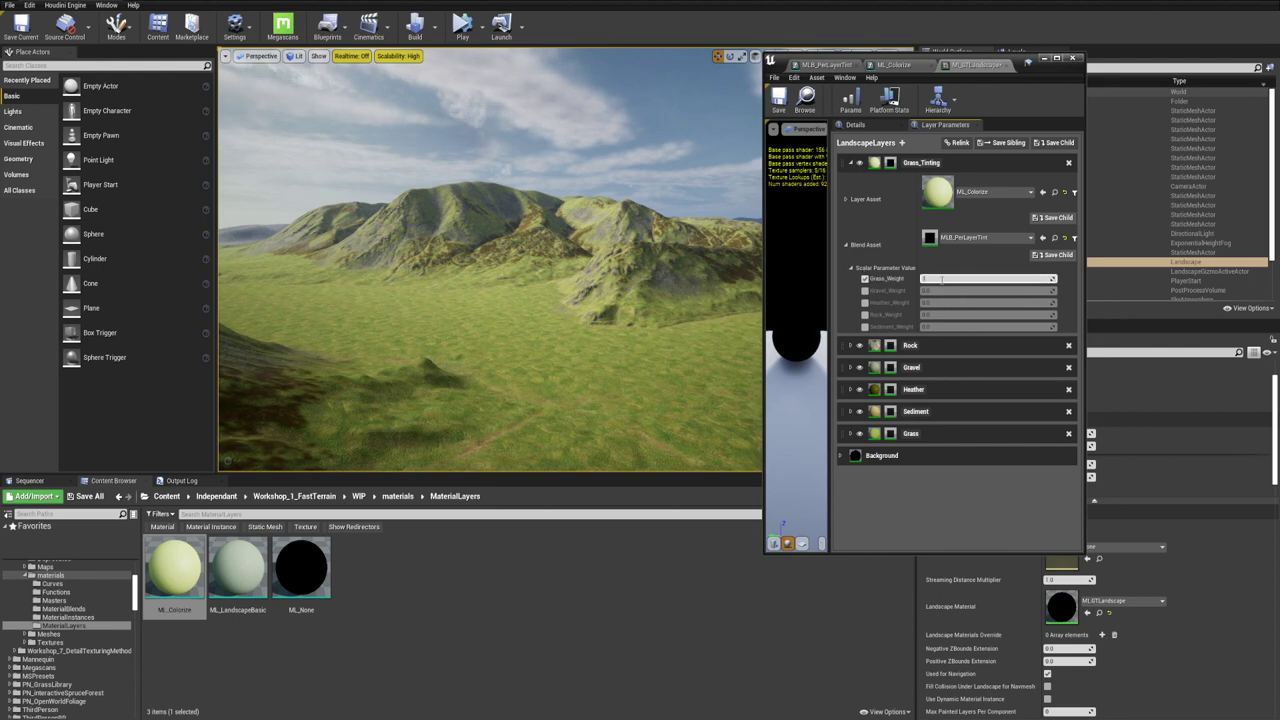
{"action": "type", "text": "1"}
{"action": "key", "text": "Return"}
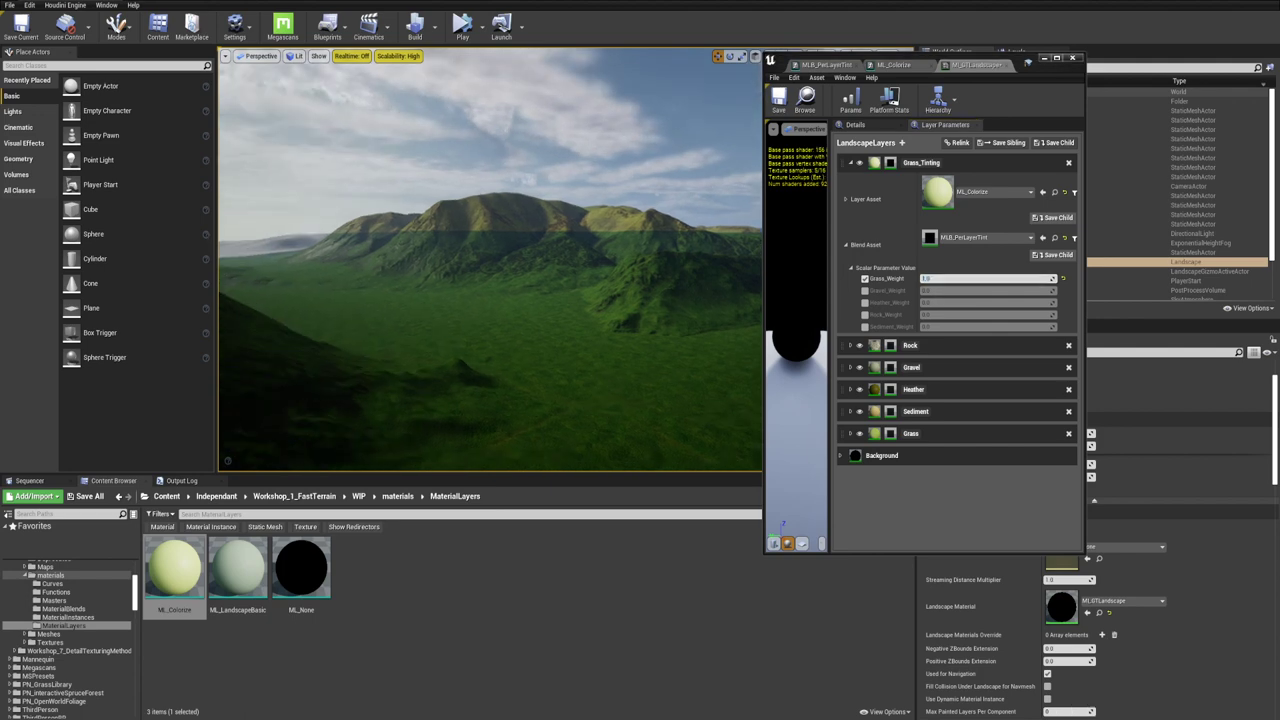
Enable the IN_Height_MAX and IN_Height_MIN overrides in Grass_Tinting's layer asset parameters
{"action": "mouse_move", "coordinate": [490, 260]}
{"action": "right_mouse_down"}
{"action": "mouse_move", "coordinate": [505, 266]}
{"action": "mouse_move", "coordinate": [500, 400]}
{"action": "mouse_move", "coordinate": [470, 275]}
{"action": "mouse_move", "coordinate": [486, 270]}
{"action": "right_mouse_up"}
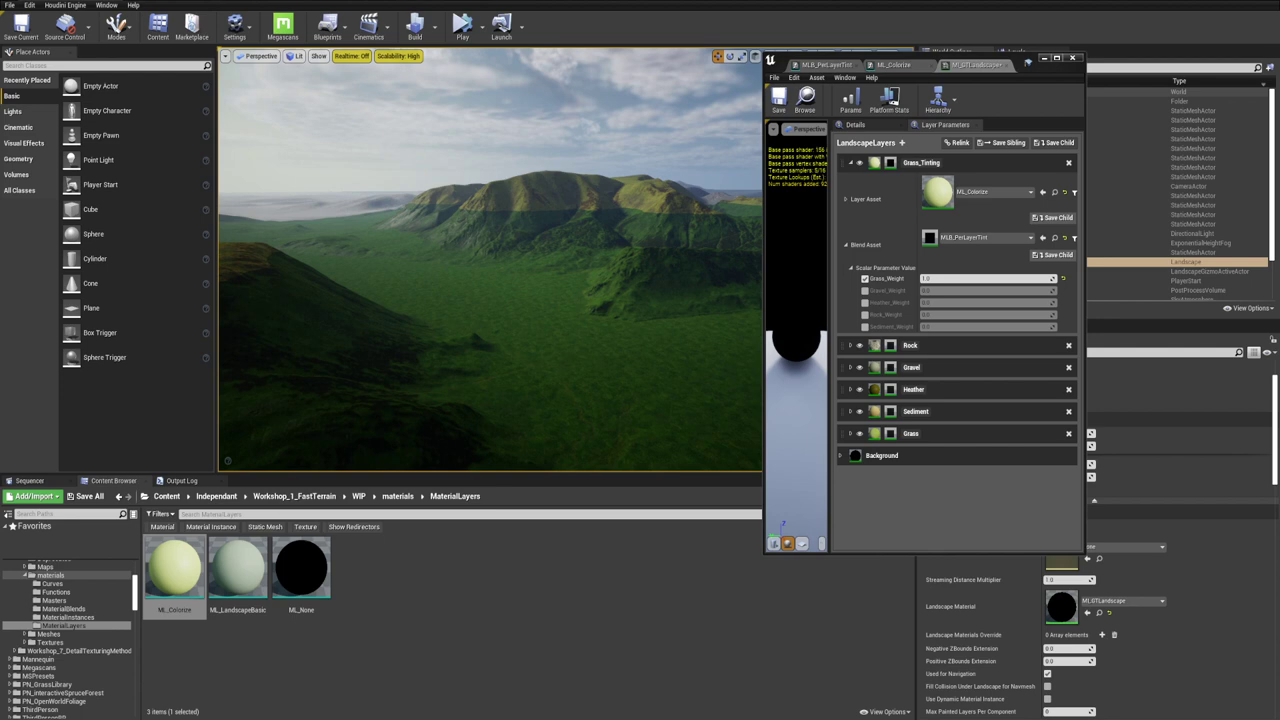
{"action": "left_click", "coordinate": [845, 199]}
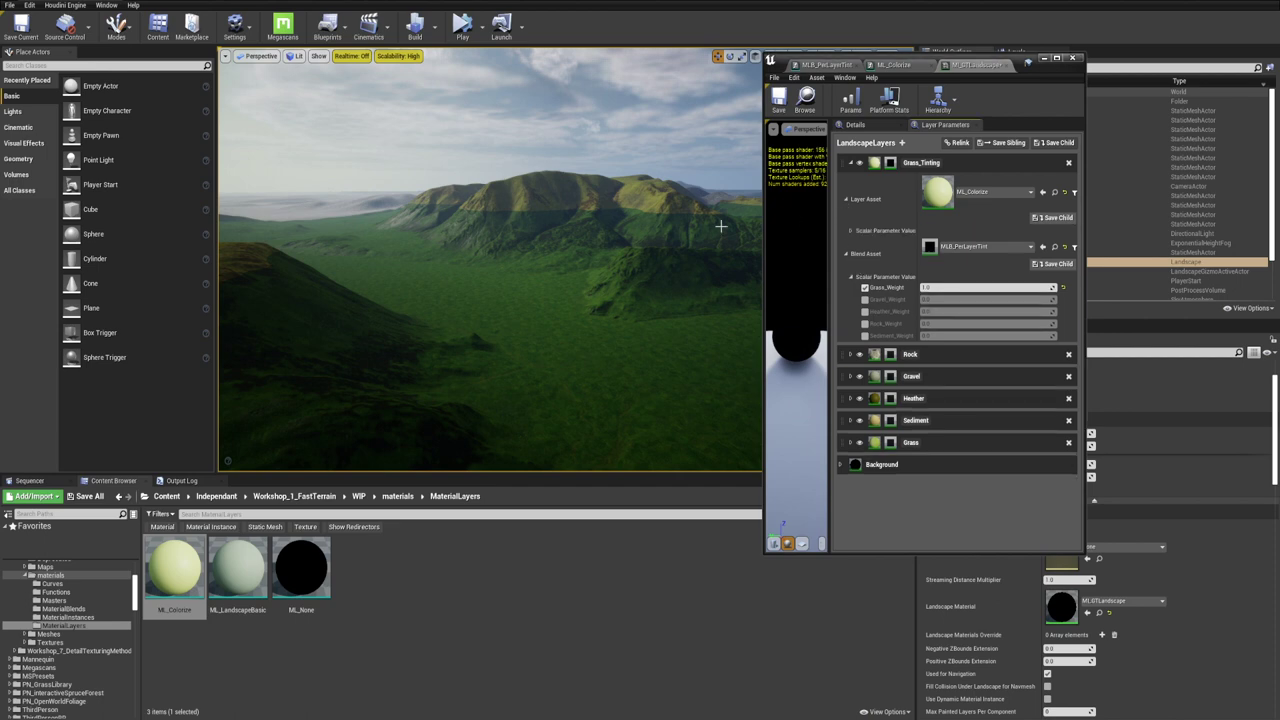
{"action": "left_click", "coordinate": [851, 231]}
{"action": "left_click", "coordinate": [865, 282]}
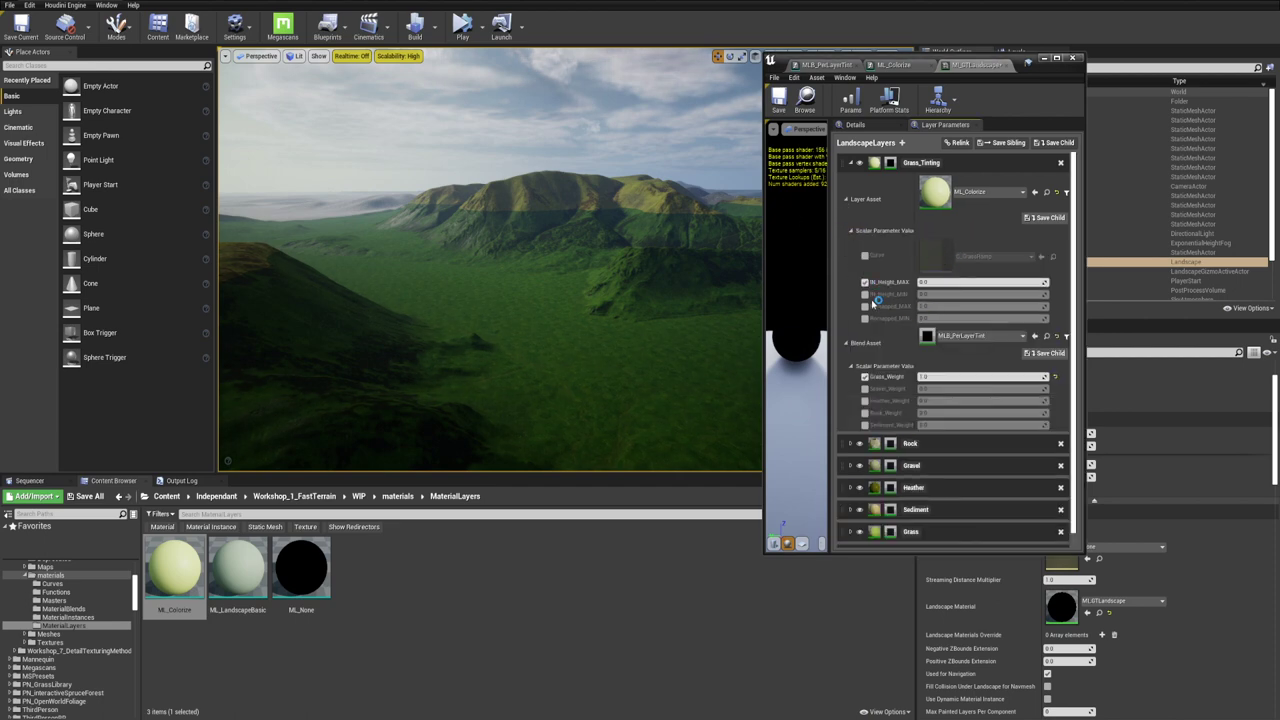
{"action": "left_click", "coordinate": [865, 294]}
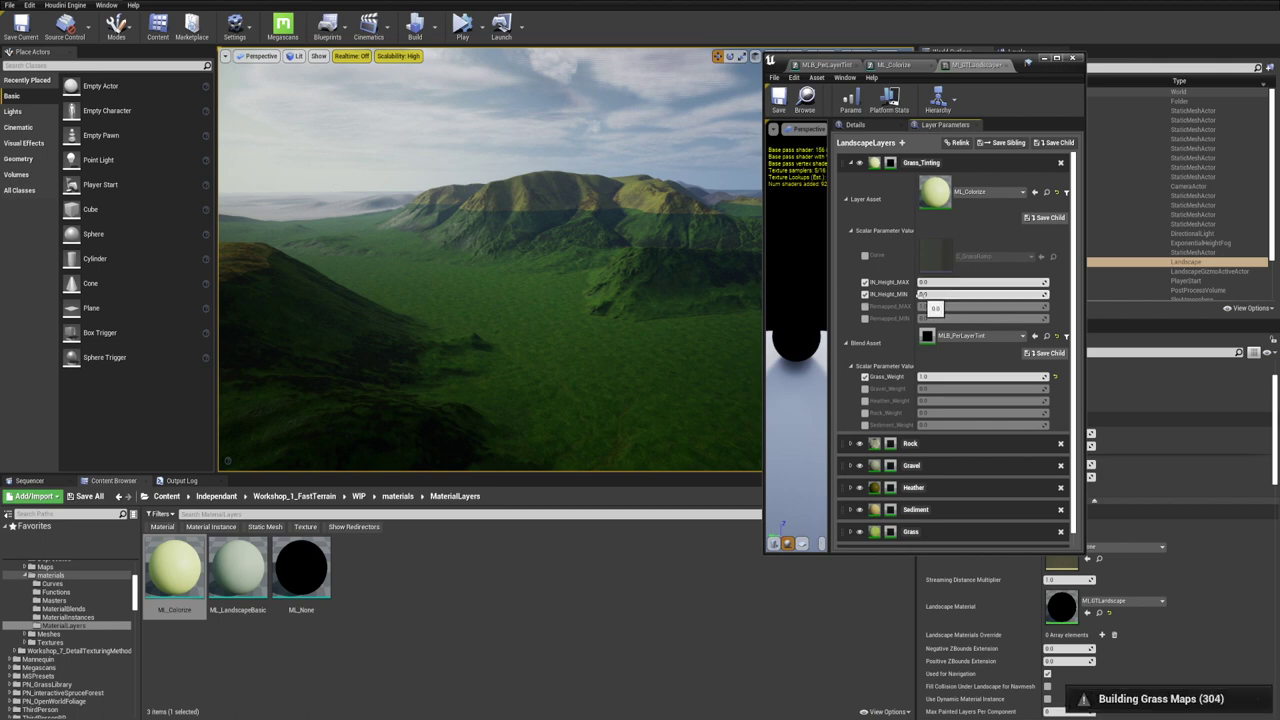
Set Grass_Tinting's IN_Height_MAX to 10000 and view the mountains in the viewport
{"action": "right_click_drag", "start_coordinate": [620, 290], "coordinate": [700, 318]}
{"action": "right_click_drag", "start_coordinate": [470, 285], "coordinate": [546, 265]}
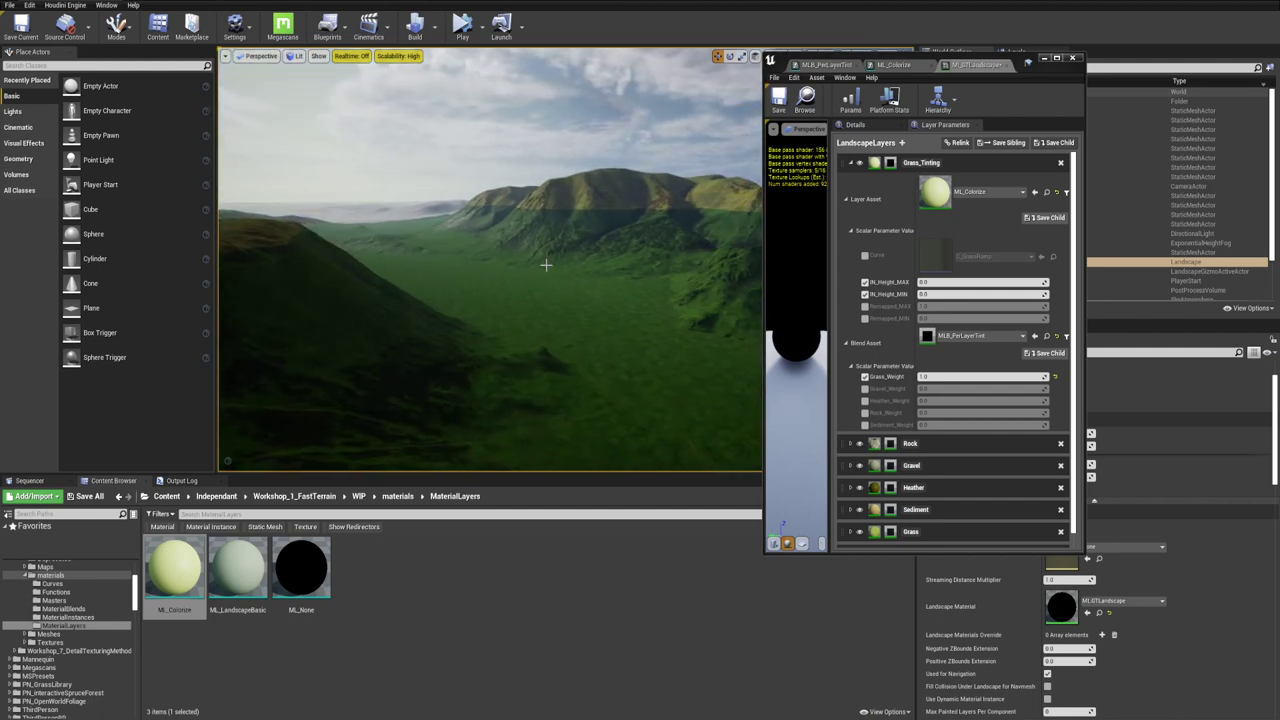
{"action": "left_click", "coordinate": [968, 283]}
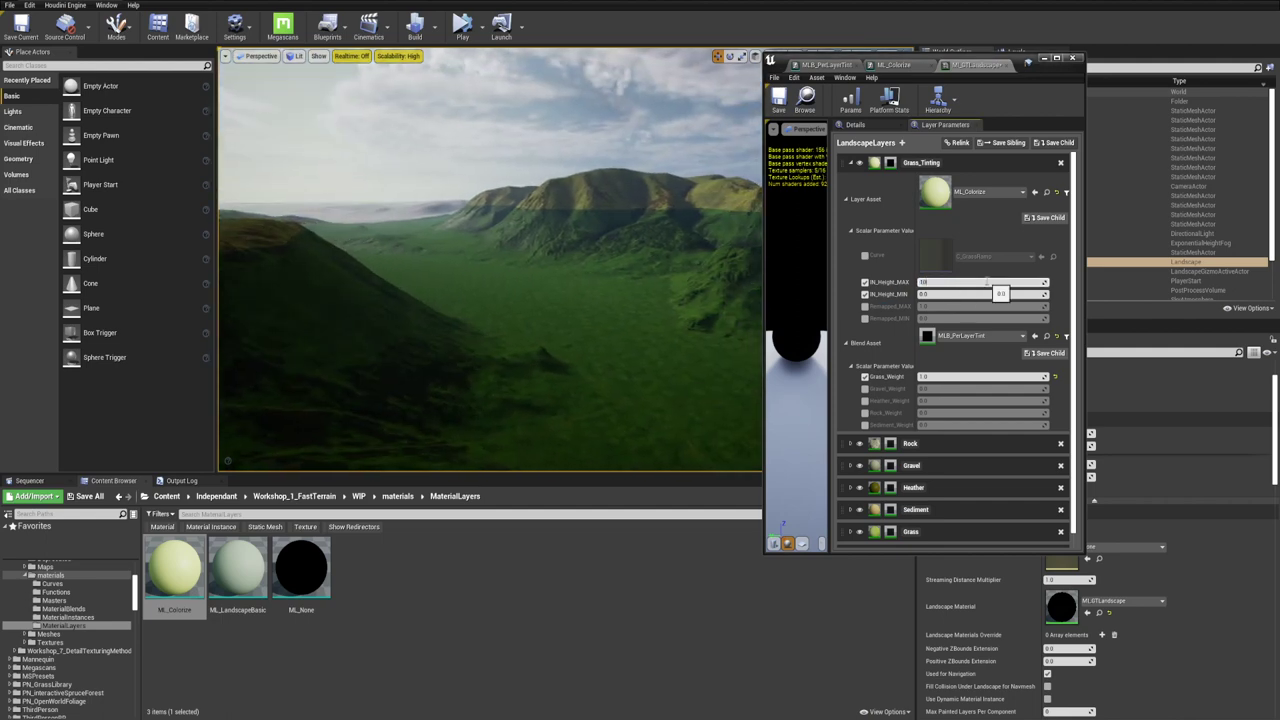
{"action": "key", "text": "Return"}
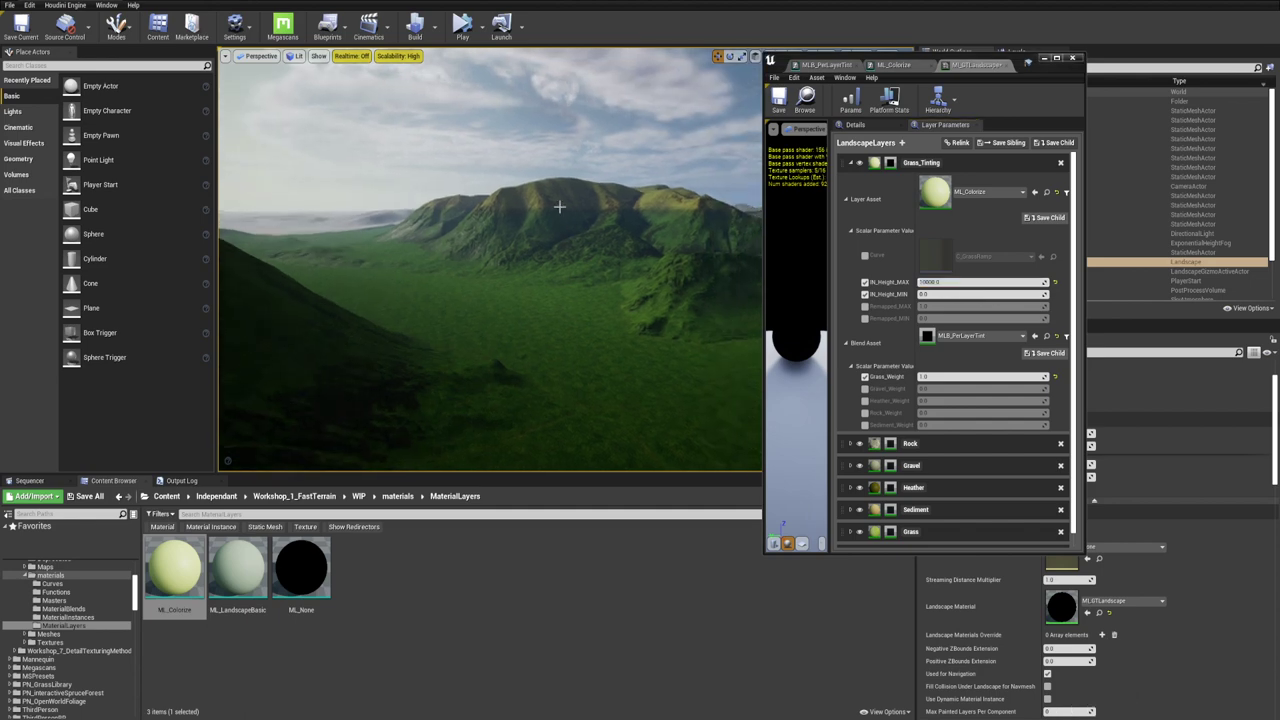
Open Grass_Tinting's IN_Height_MAX value for editing
{"action": "left_click", "coordinate": [930, 282]}
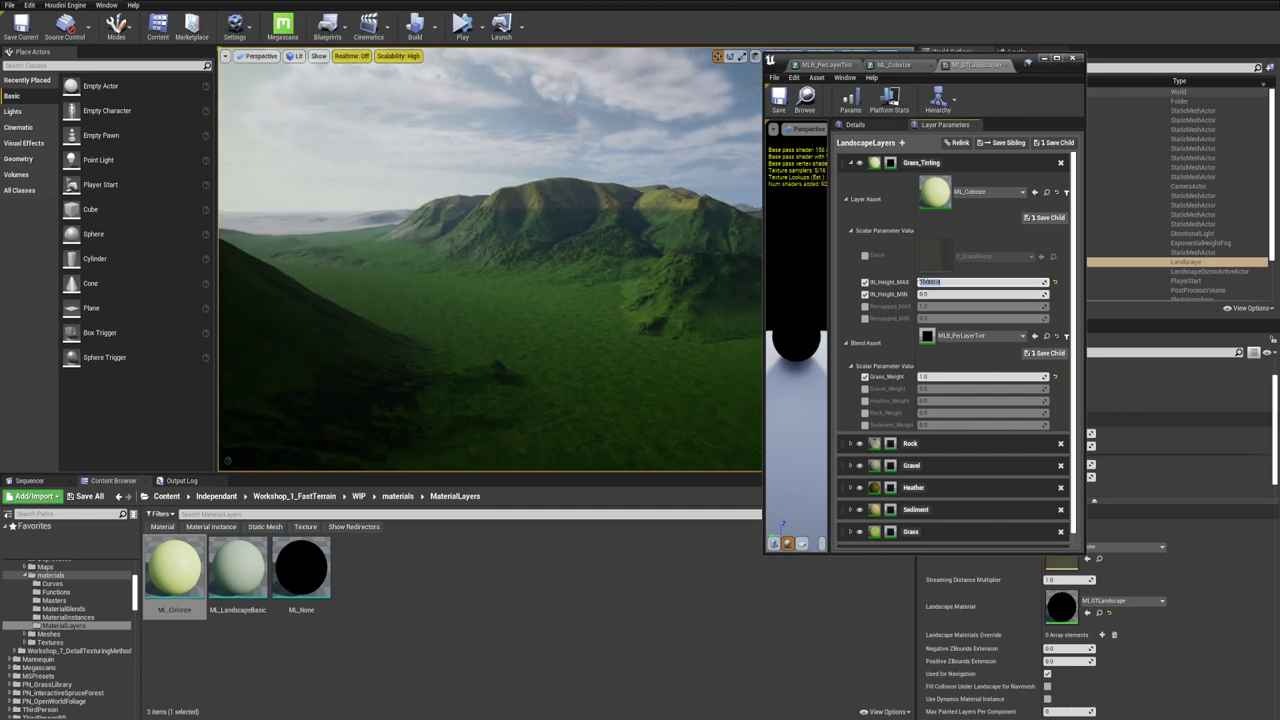
Set the IN_Height_MAX parameter of the Grass_Tinting layer to 30000
{"action": "left_click", "coordinate": [975, 282]}
{"action": "key", "text": "Return"}
{"action": "type", "text": "3"}
{"action": "key", "text": "Return"}
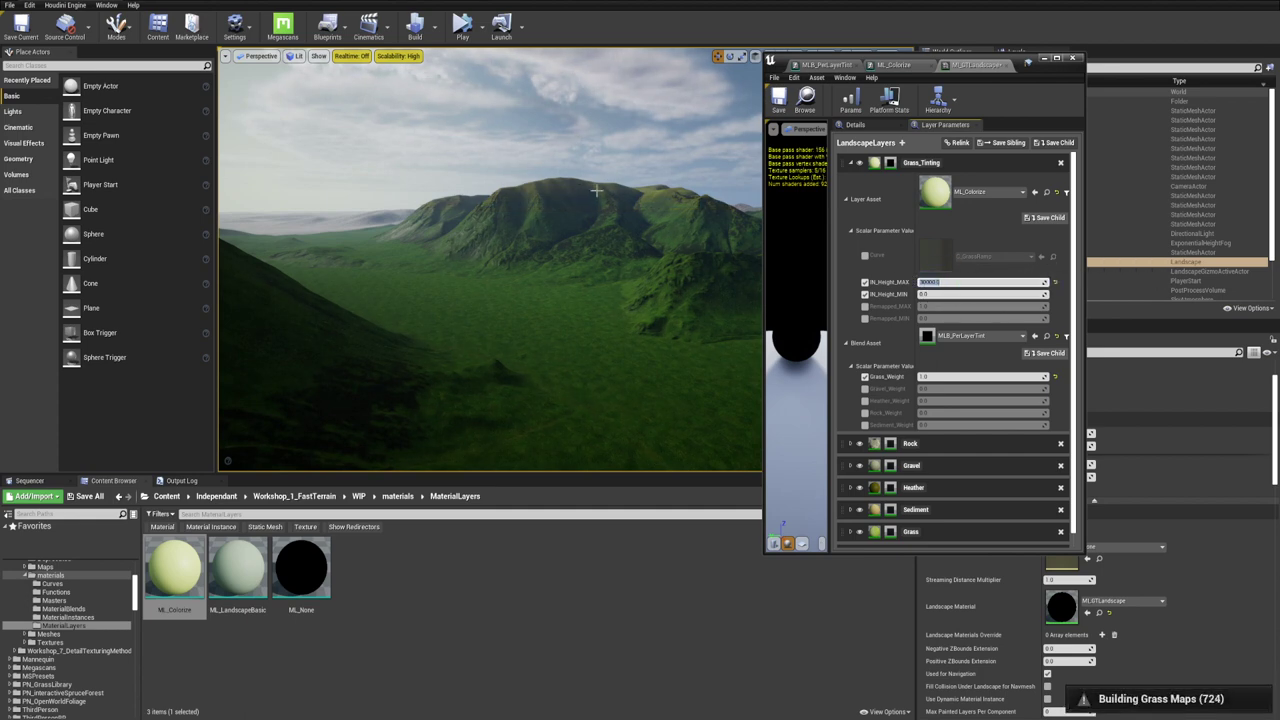
Lower the IN_Height_MIN of the Grass_Tinting layer to -30000, and double that value to -60000
{"action": "left_click", "coordinate": [950, 294]}
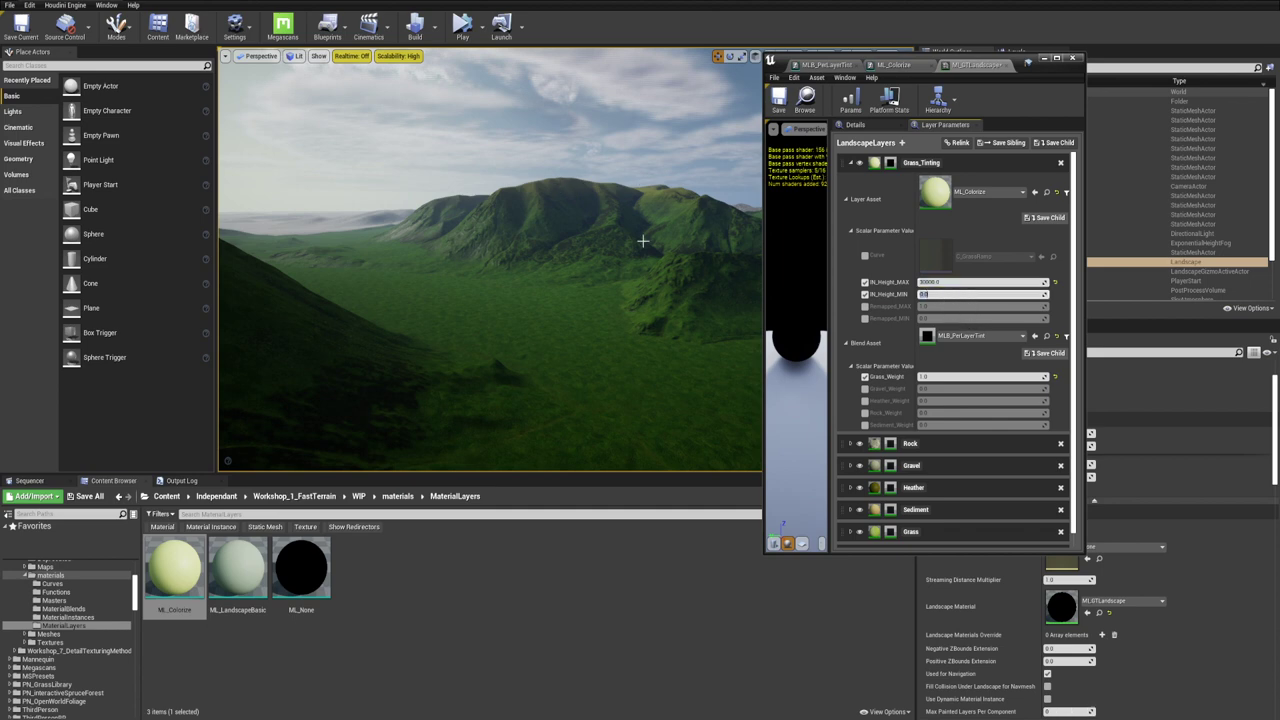
{"action": "left_click", "coordinate": [979, 282]}
{"action": "left_click", "coordinate": [953, 295]}
{"action": "key", "text": "Return"}
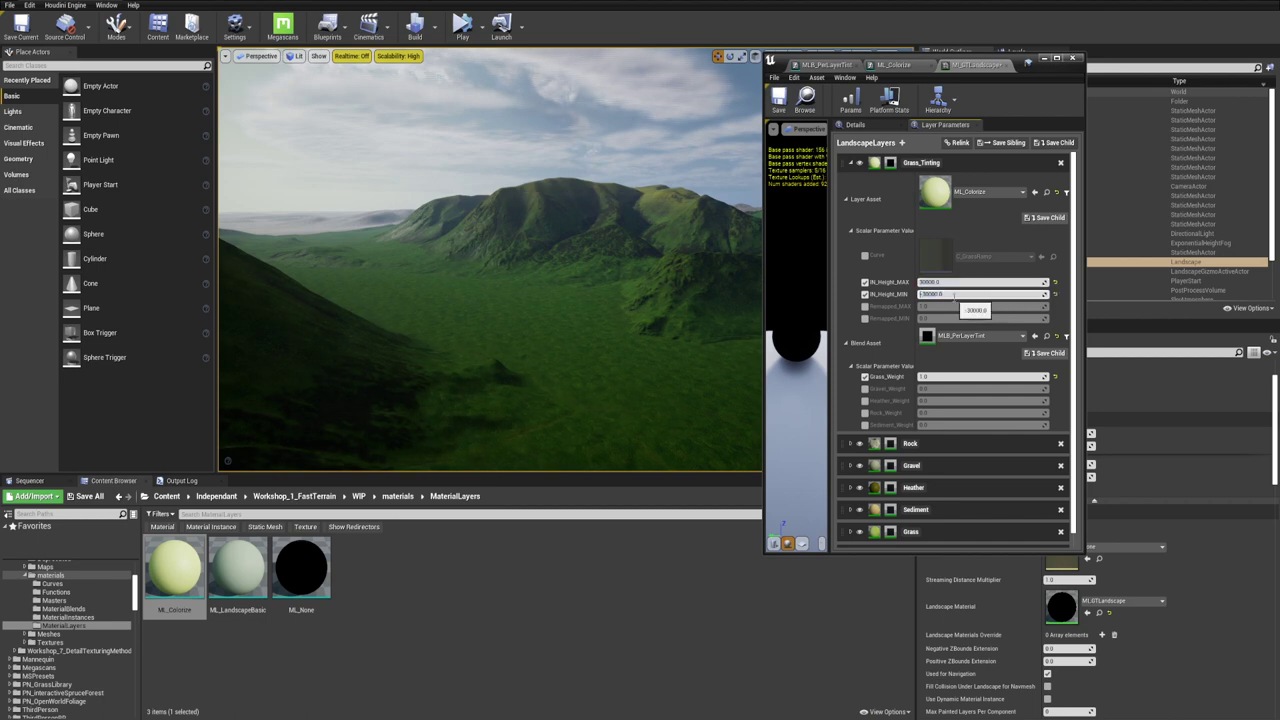
{"action": "type", "text": "*2"}
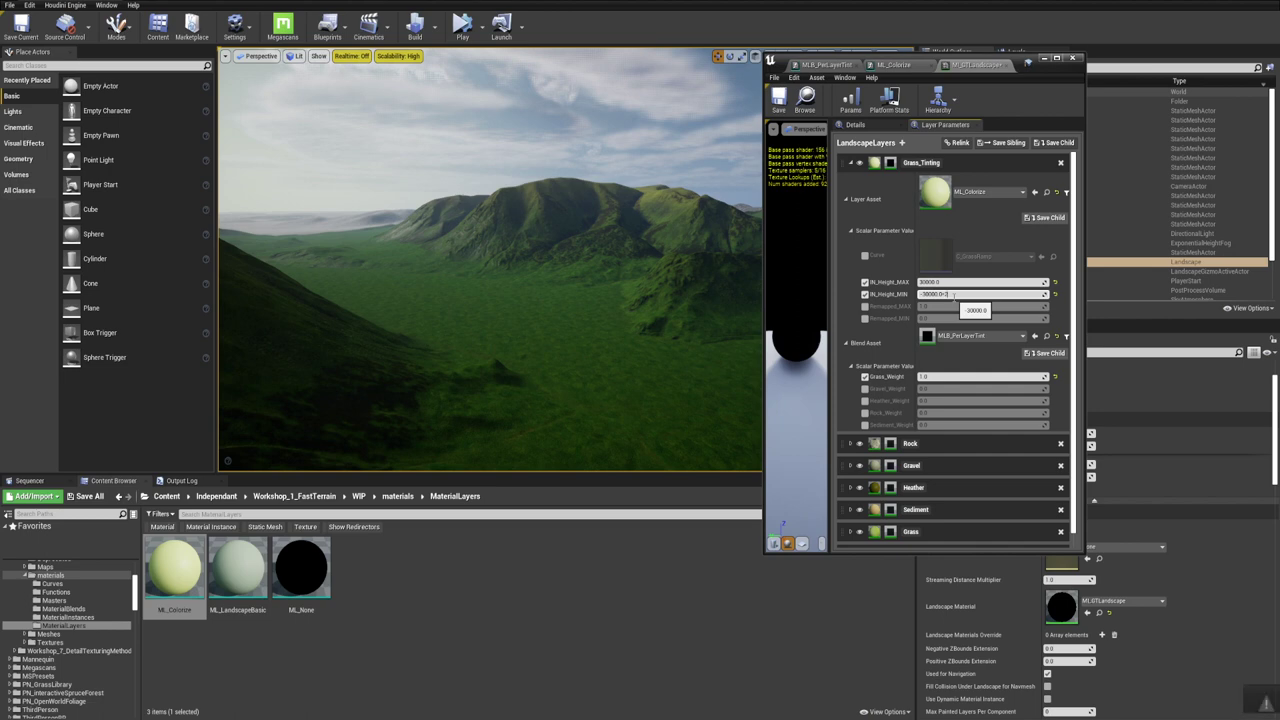
{"action": "key", "text": "Return"}
Try an even lower IN_Height_MIN of -120000 on the Grass_Tinting layer
{"action": "left_click", "coordinate": [954, 296]}
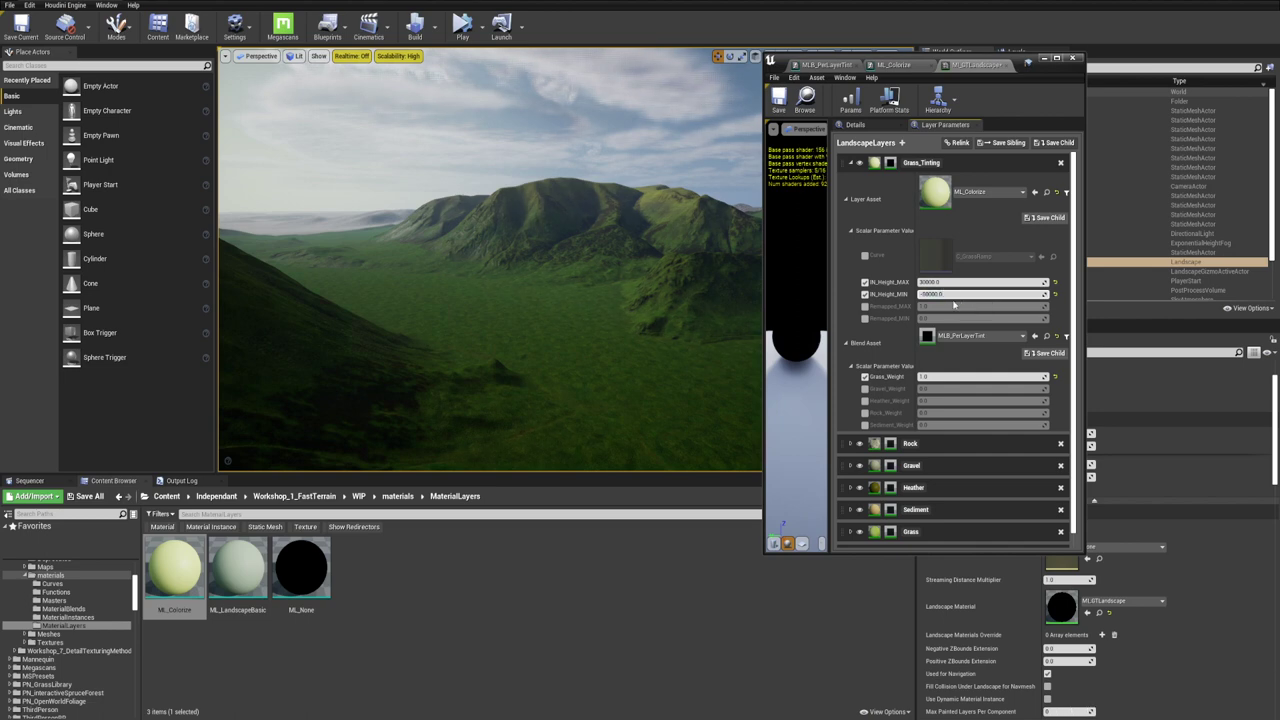
{"action": "type", "text": "-35000"}
{"action": "key", "text": "Return"}
{"action": "mouse_move", "coordinate": [510, 231]}
{"action": "right_mouse_down"}
{"action": "mouse_move", "coordinate": [740, 218]}
{"action": "mouse_move", "coordinate": [505, 208]}
{"action": "mouse_move", "coordinate": [504, 236]}
{"action": "right_mouse_up"}
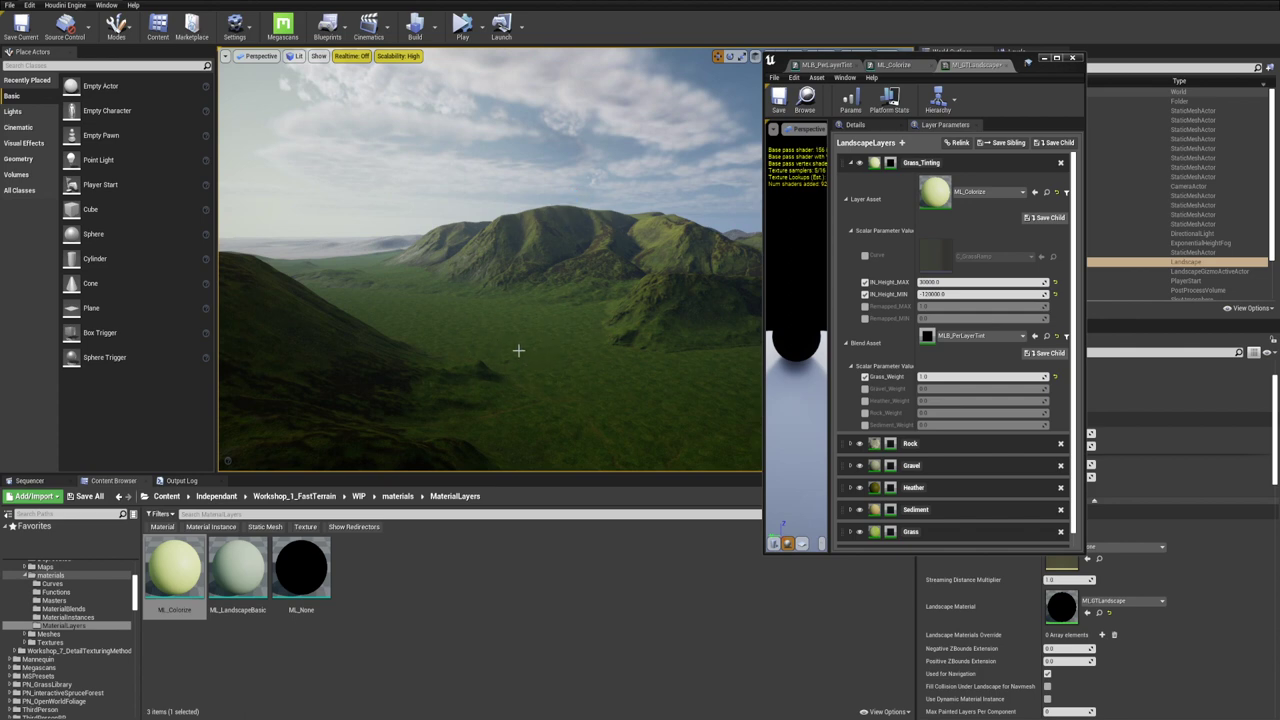
Raise the Grass_Tinting IN_Height_MIN back to -60000 and check the tint gradient across the valley and hills
{"action": "left_click", "coordinate": [945, 294]}
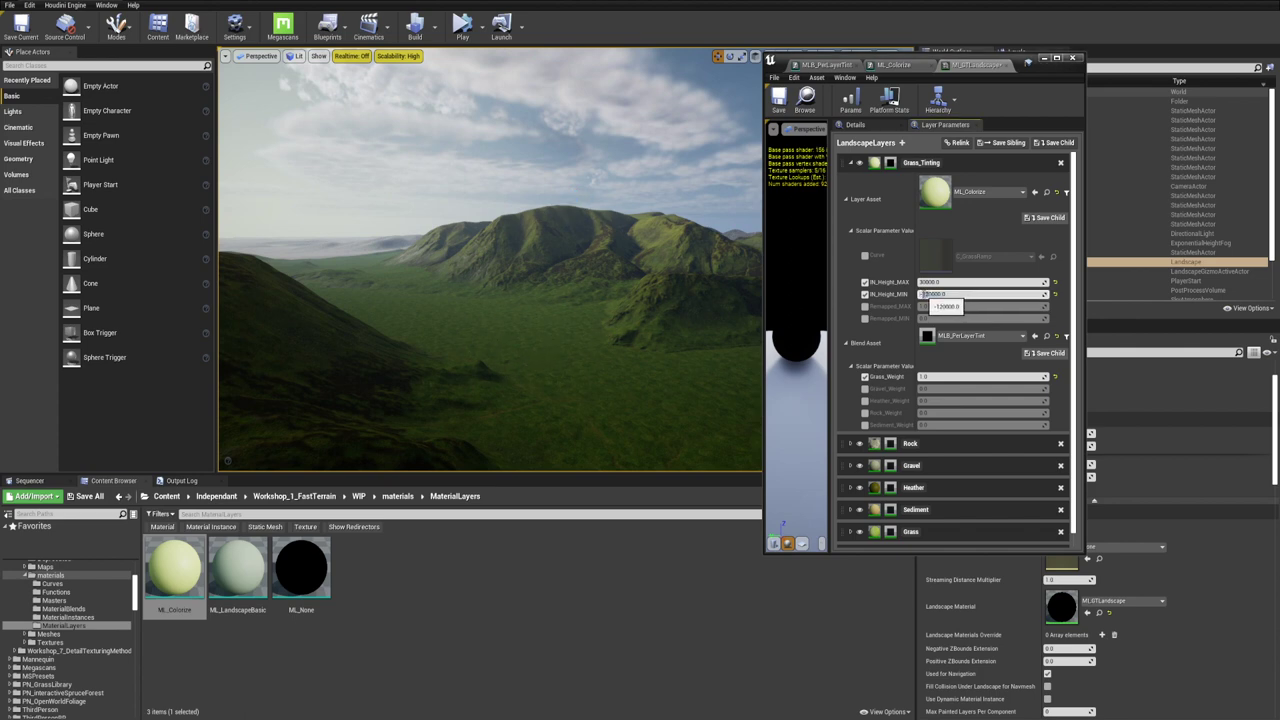
{"action": "key", "text": "Return"}
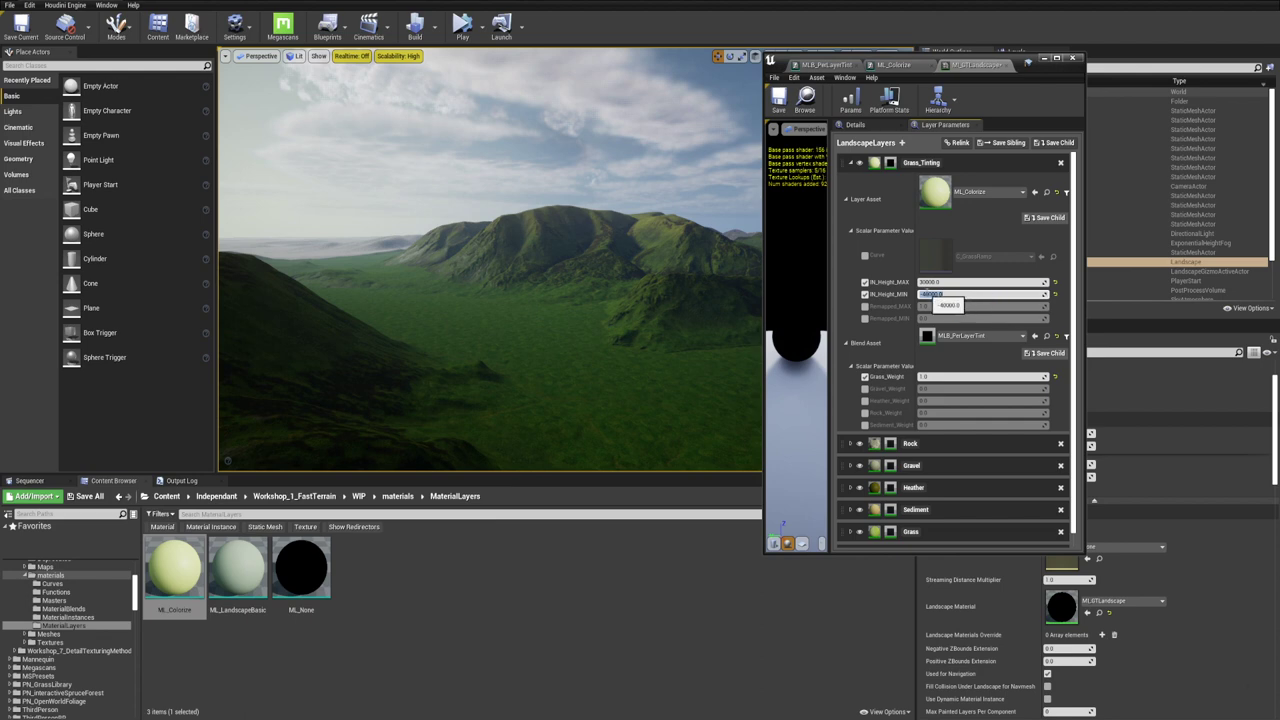
{"action": "left_click_drag", "start_coordinate": [922, 294], "coordinate": [926, 294]}
{"action": "right_click_drag", "start_coordinate": [616, 241], "coordinate": [702, 251]}
{"action": "key", "text": "w"}
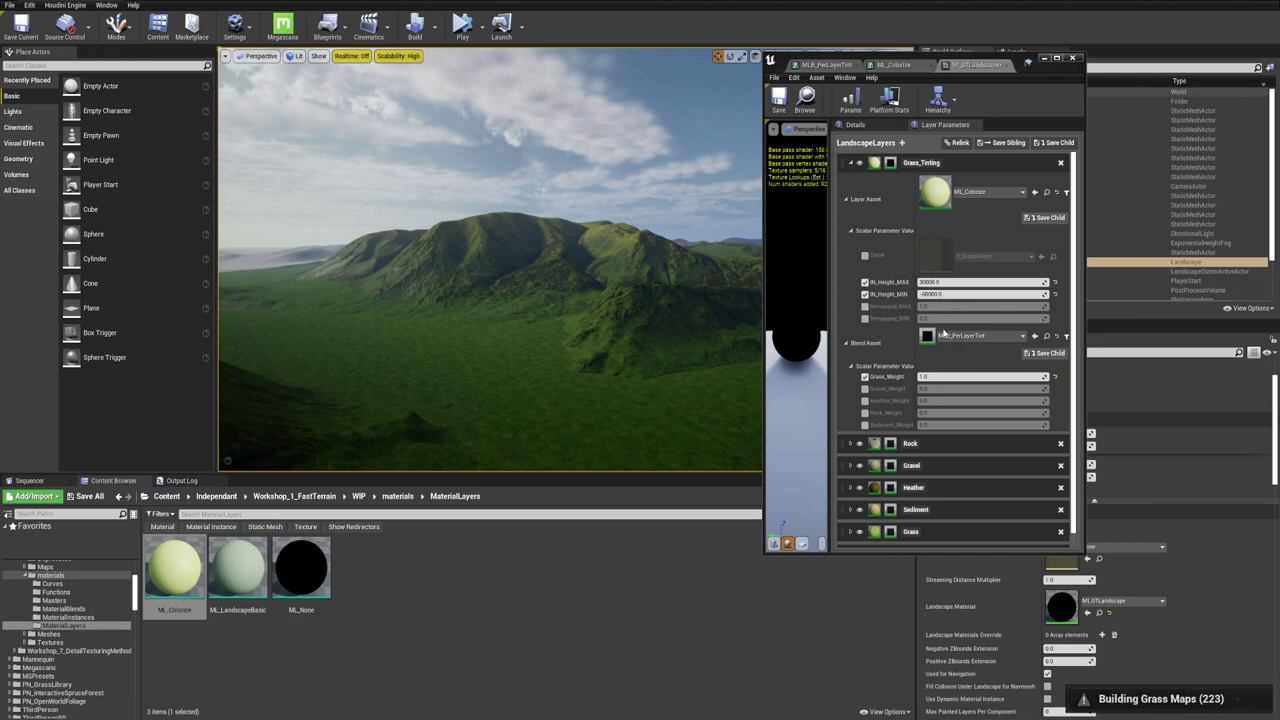
{"action": "right_click_drag", "start_coordinate": [611, 285], "coordinate": [573, 321]}
{"action": "key", "text": "a"}
{"action": "left_click_drag", "start_coordinate": [615, 258], "coordinate": [616, 250]}
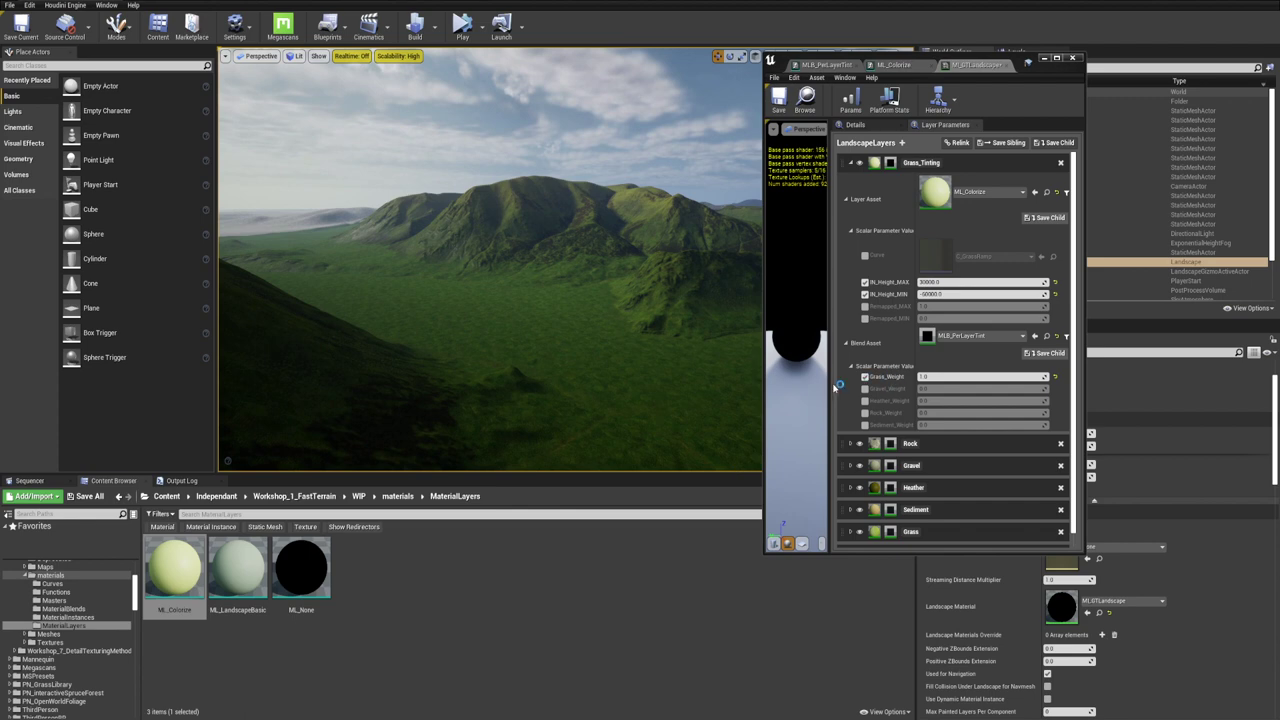
Enable the Curve override on Grass_Tinting and open the C_GrassRamp colour curve in a wider editor window
{"action": "left_click", "coordinate": [865, 256]}
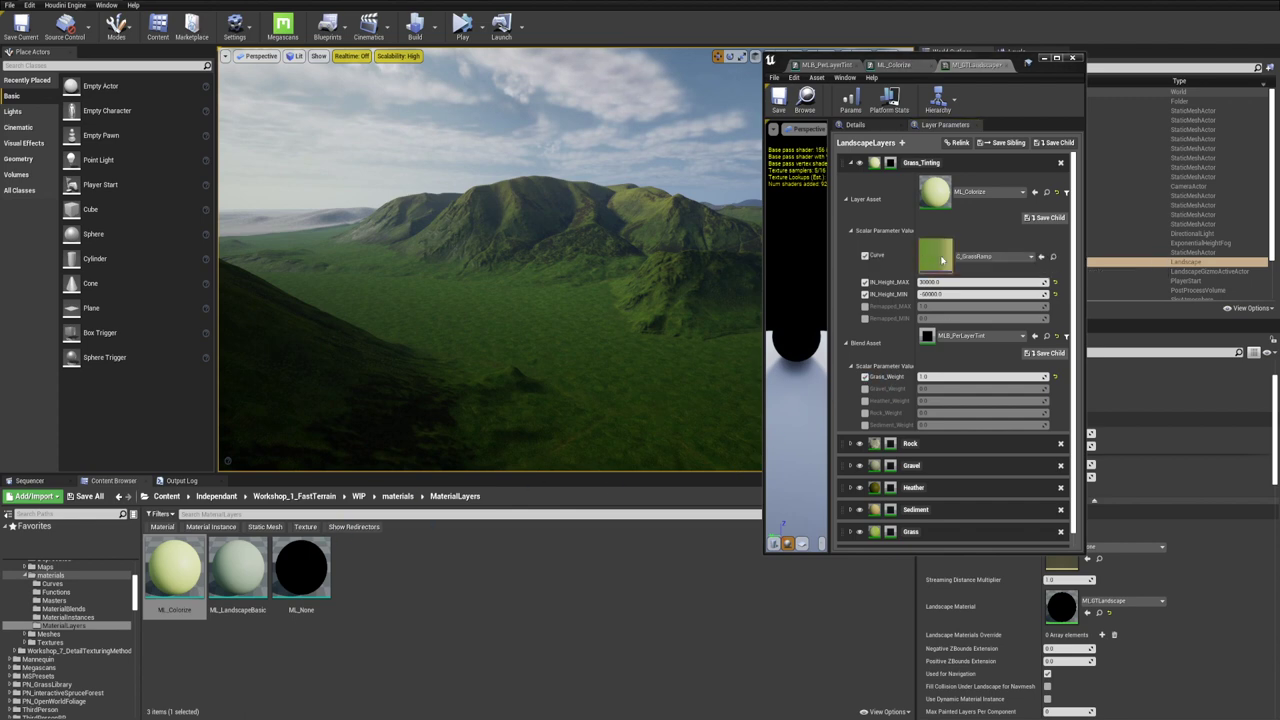
{"action": "left_click_drag", "start_coordinate": [1270, 705], "coordinate": [819, 70]}
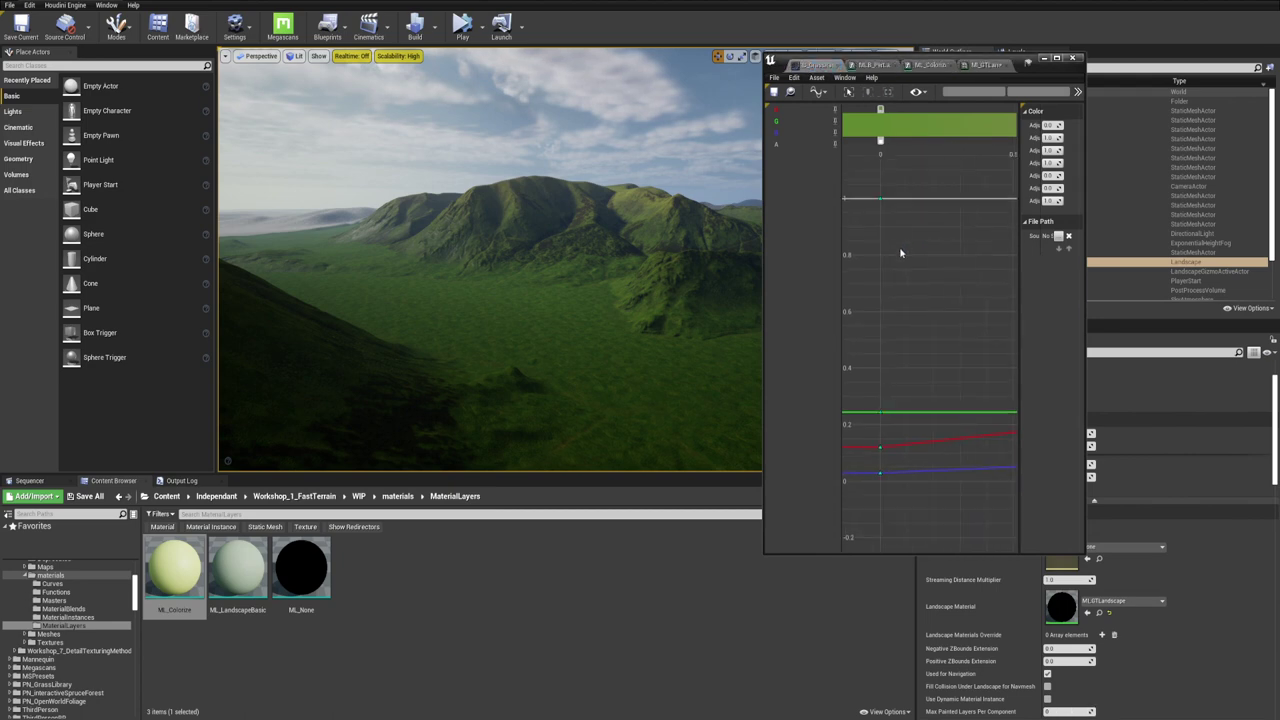
{"action": "left_click_drag", "start_coordinate": [762, 177], "coordinate": [634, 177]}
{"action": "scroll", "coordinate": [874, 251], "scroll_direction": "down", "scroll_amount": 3}
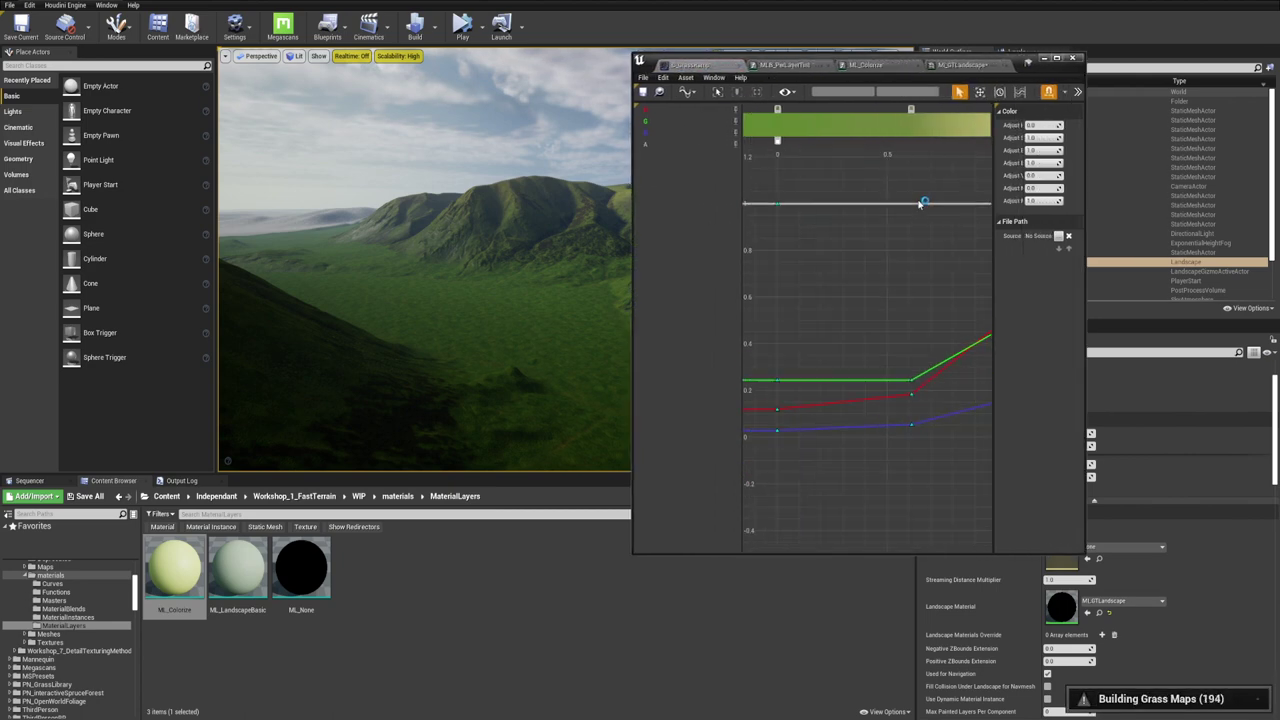
{"action": "right_click_drag", "start_coordinate": [470, 268], "coordinate": [511, 266]}
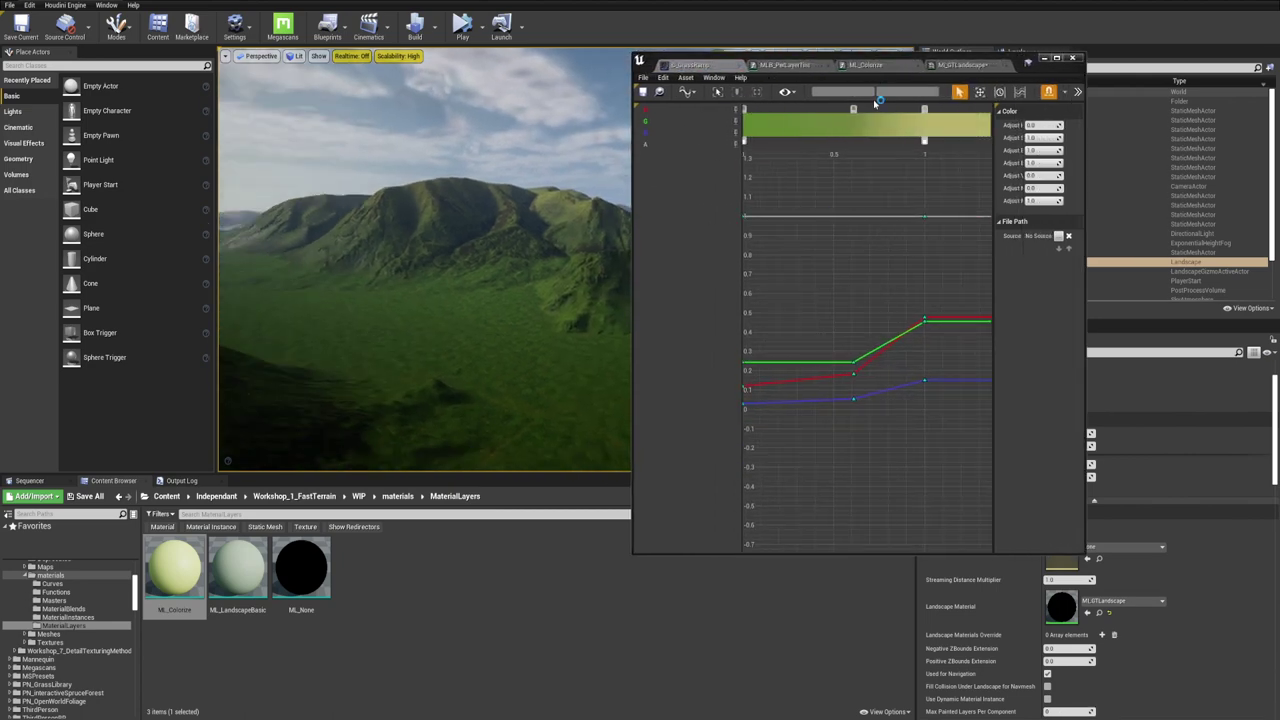
Add a colour stop at about 0.3 on the grass ramp and make it bright red as a height test
{"action": "left_click", "coordinate": [798, 110]}
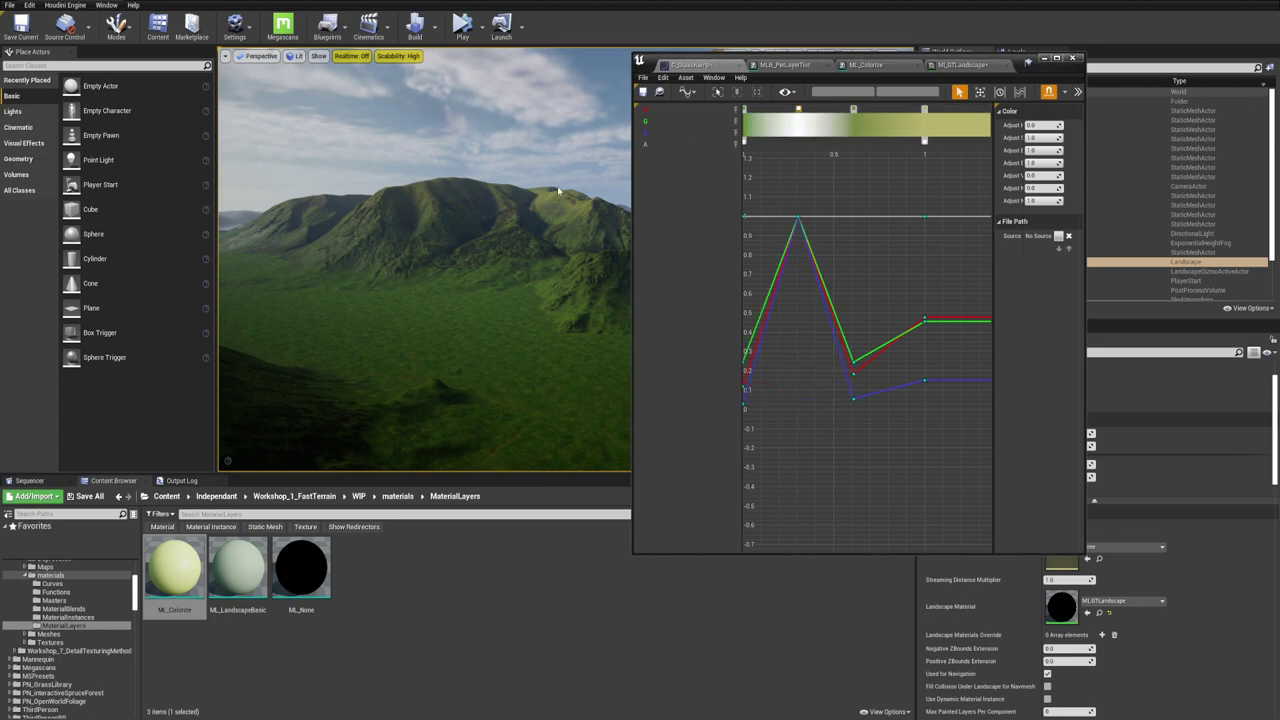
{"action": "right_click_drag", "start_coordinate": [418, 242], "coordinate": [432, 240]}
{"action": "double_click", "coordinate": [799, 109]}
{"action": "left_click_drag", "start_coordinate": [860, 197], "coordinate": [940, 197]}
{"action": "right_click_drag", "start_coordinate": [485, 256], "coordinate": [528, 257]}
{"action": "left_click", "coordinate": [953, 363]}
{"action": "scroll", "coordinate": [829, 181], "scroll_direction": "down", "scroll_amount": 2}
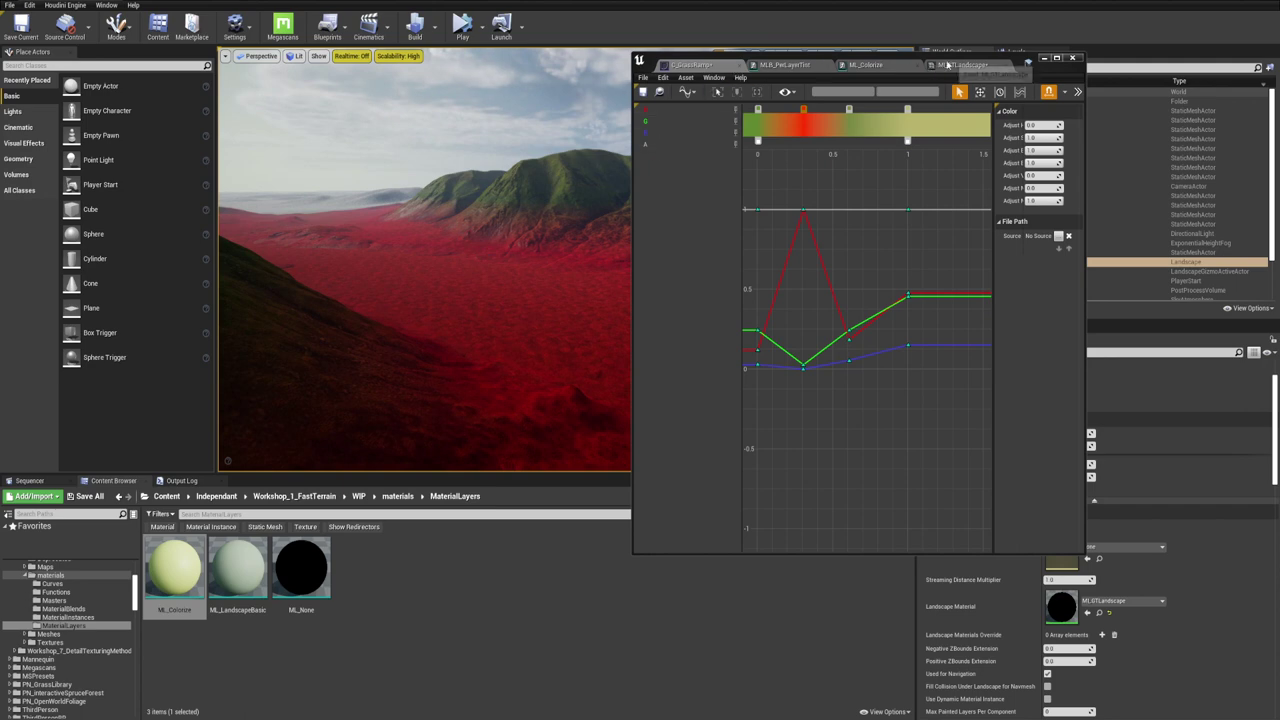
Set the Grass_Tinting IN_Height_MIN to -40000 in the landscape material instance, using the red band on the terrain as a guide
{"action": "left_click", "coordinate": [946, 64]}
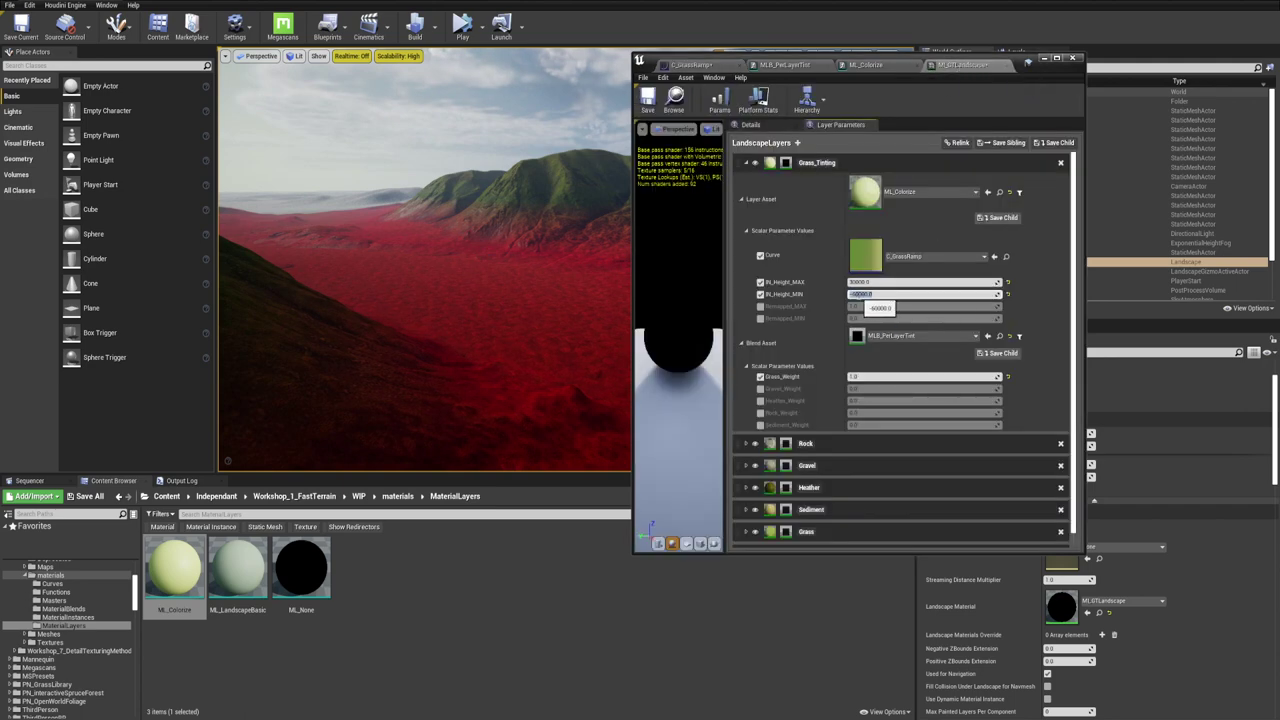
{"action": "right_click_drag", "start_coordinate": [488, 256], "coordinate": [535, 256]}
{"action": "right_click_drag", "start_coordinate": [441, 304], "coordinate": [609, 247]}
{"action": "left_click", "coordinate": [866, 64]}
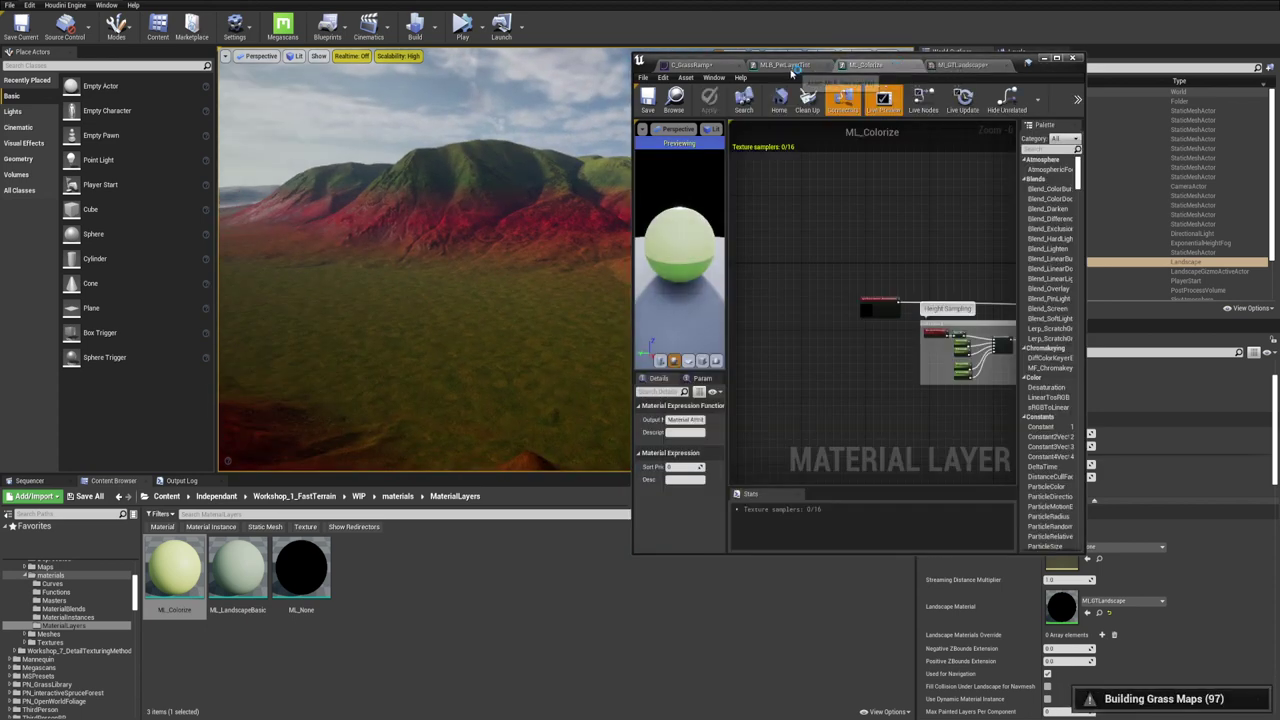
{"action": "left_click", "coordinate": [790, 65]}
{"action": "left_click", "coordinate": [966, 65]}
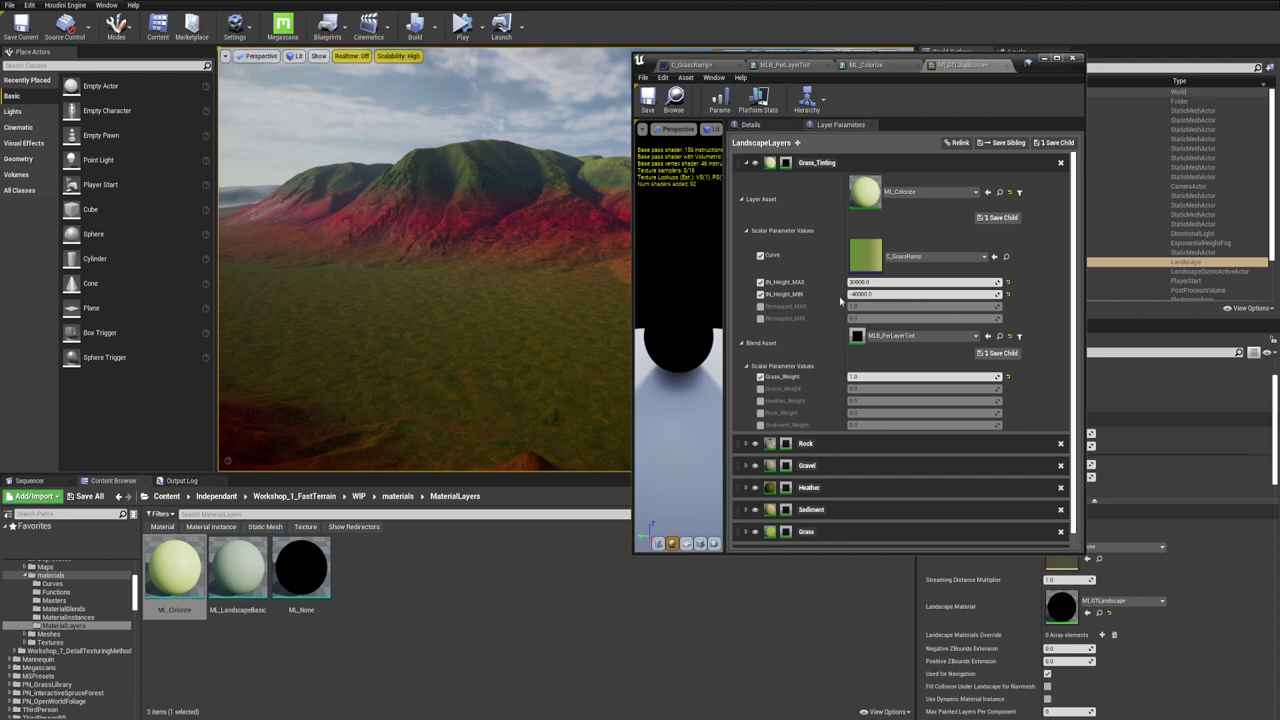
Reopen the C_GrassRamp curve from the Grass_Tinting layer and delete the red test stop
{"action": "double_click", "coordinate": [865, 252]}
{"action": "left_click", "coordinate": [805, 110]}
{"action": "key", "text": "Delete"}
{"action": "mouse_move", "coordinate": [540, 240]}
{"action": "right_mouse_down"}
{"action": "mouse_move", "coordinate": [603, 234]}
{"action": "mouse_move", "coordinate": [545, 237]}
{"action": "right_mouse_up"}
{"action": "right_click_drag", "start_coordinate": [390, 268], "coordinate": [466, 199]}
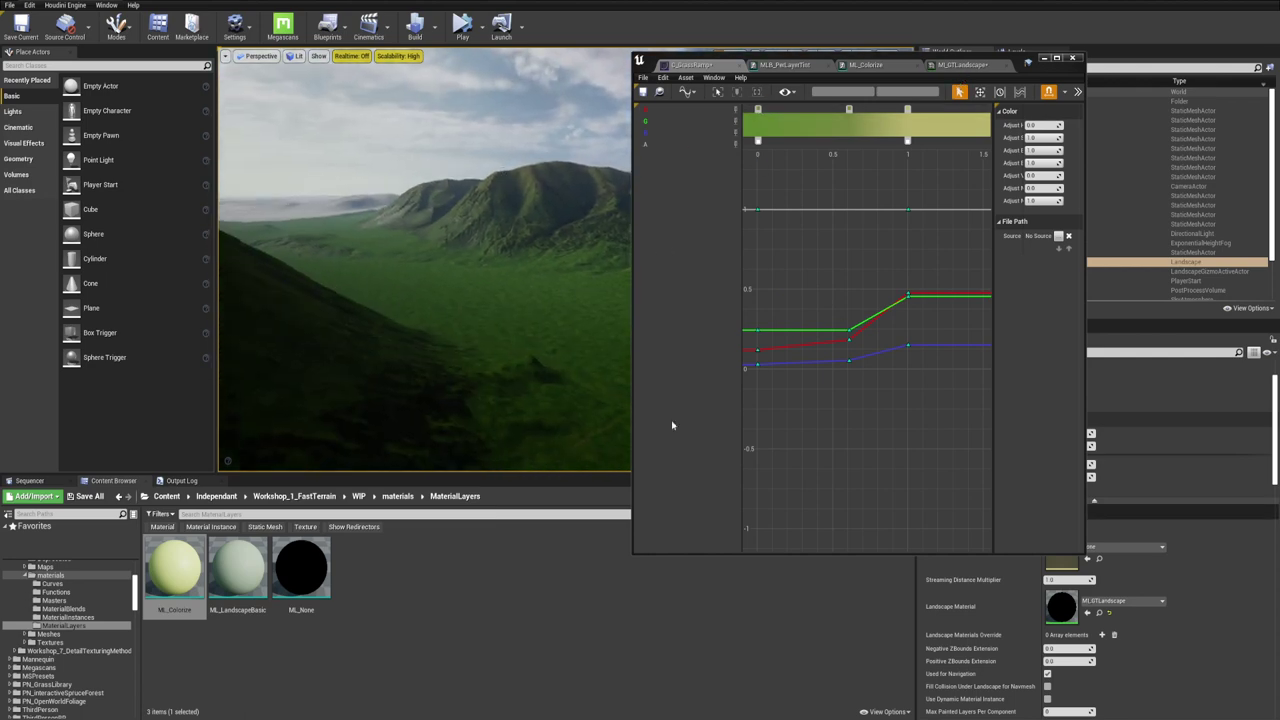
Make the terrain viewport fullscreen and narrow the curve editor window to expose more of the landscape
{"action": "mouse_move", "coordinate": [362, 234]}
{"action": "right_mouse_down"}
{"action": "mouse_move", "coordinate": [366, 345]}
{"action": "mouse_move", "coordinate": [372, 238]}
{"action": "mouse_move", "coordinate": [387, 237]}
{"action": "right_mouse_up"}
{"action": "right_click_drag", "start_coordinate": [545, 228], "coordinate": [523, 191]}
{"action": "right_click_drag", "start_coordinate": [521, 239], "coordinate": [585, 222]}
{"action": "key", "text": "F11"}
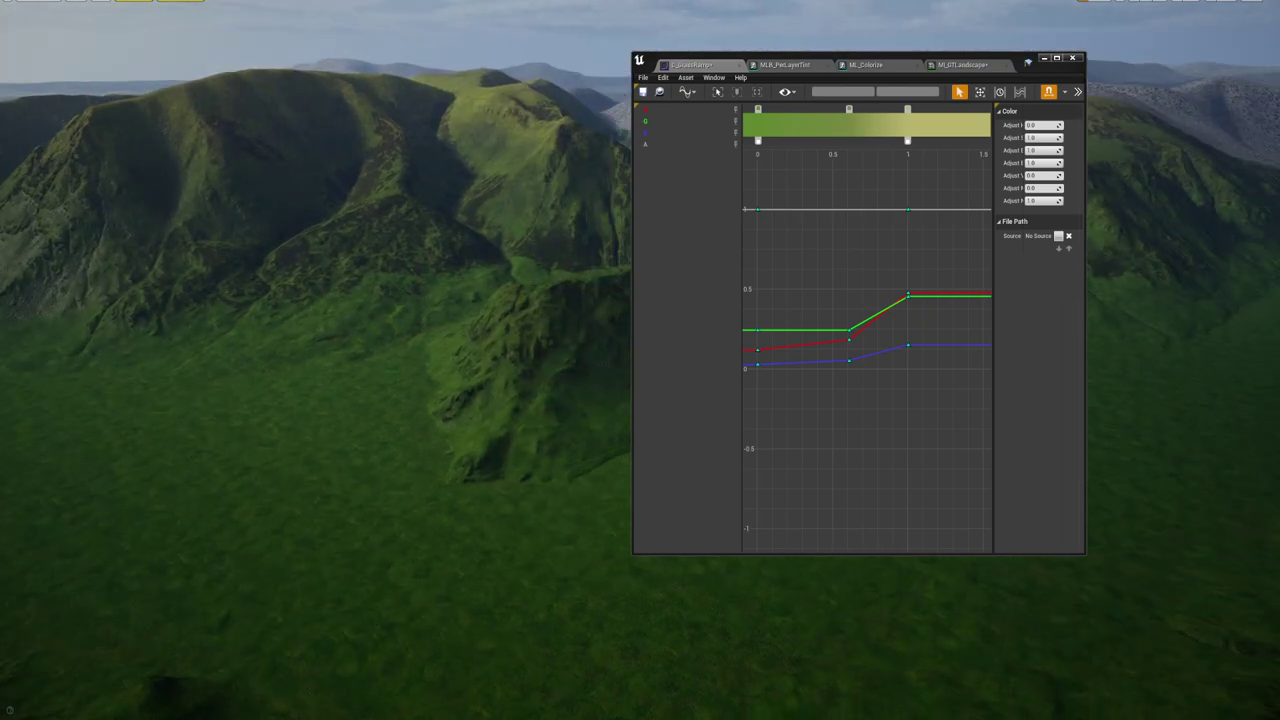
{"action": "left_click_drag", "start_coordinate": [632, 173], "coordinate": [748, 173]}
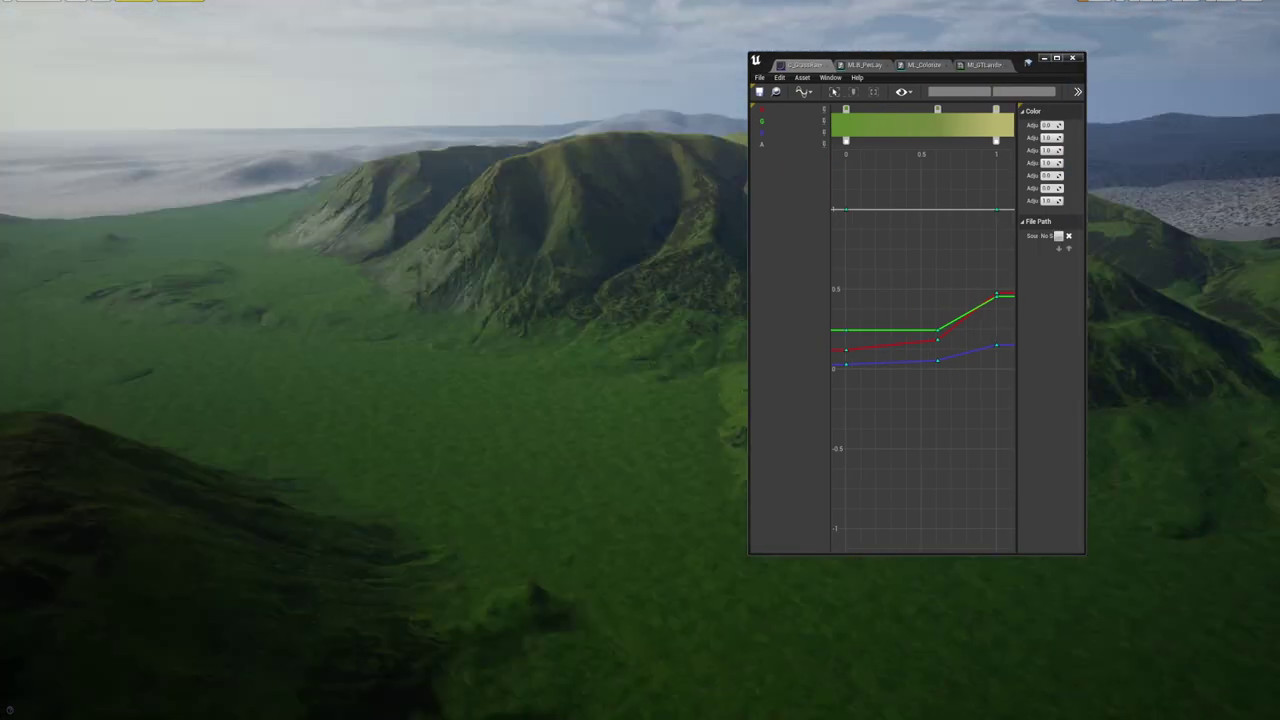
{"action": "right_click_drag", "start_coordinate": [660, 210], "coordinate": [665, 210]}
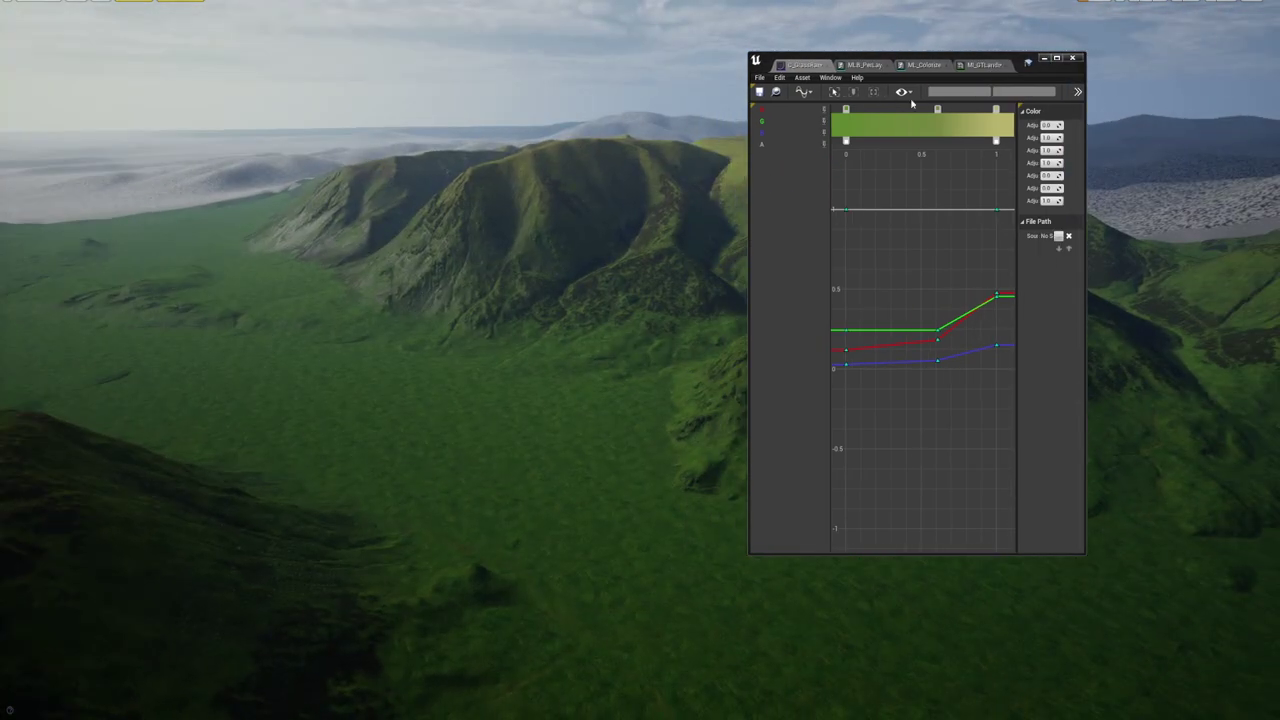
Move the grass ramp's middle stop to about 0.59 and adjust the brightness of the green stop at 0
{"action": "left_click_drag", "start_coordinate": [938, 108], "coordinate": [935, 110]}
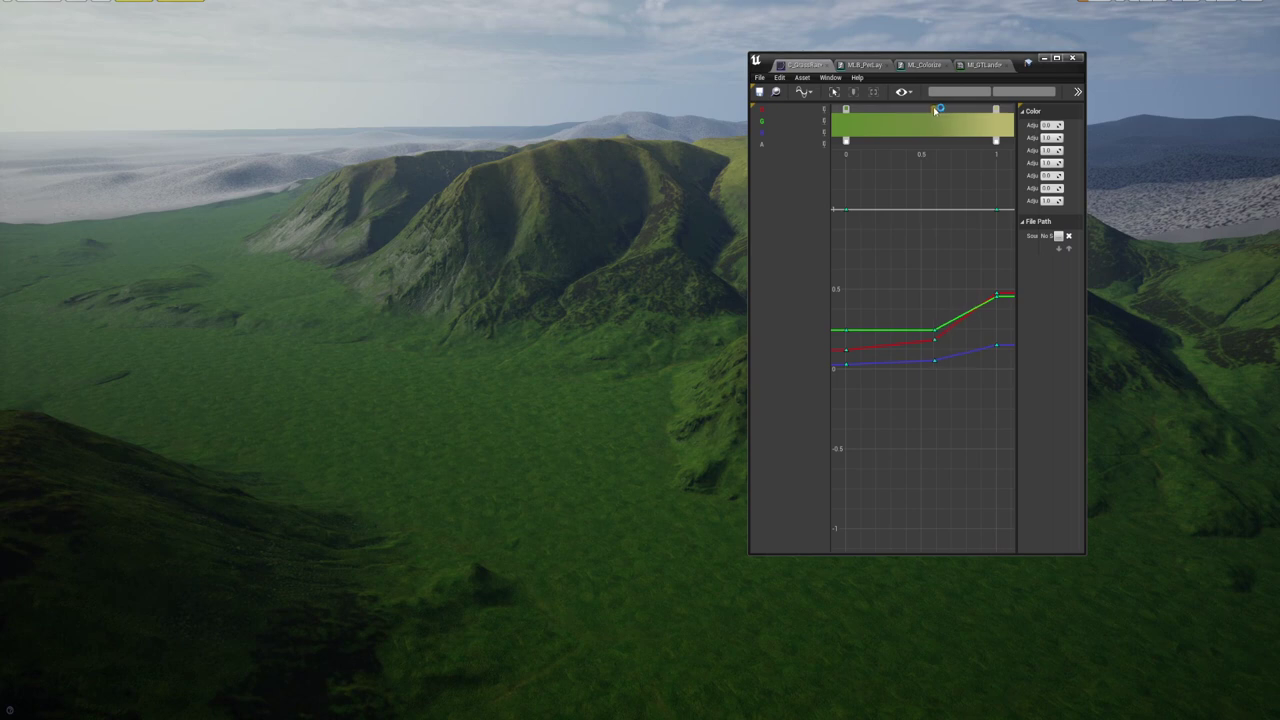
{"action": "double_click", "coordinate": [847, 111]}
{"action": "left_click_drag", "start_coordinate": [997, 222], "coordinate": [997, 218]}
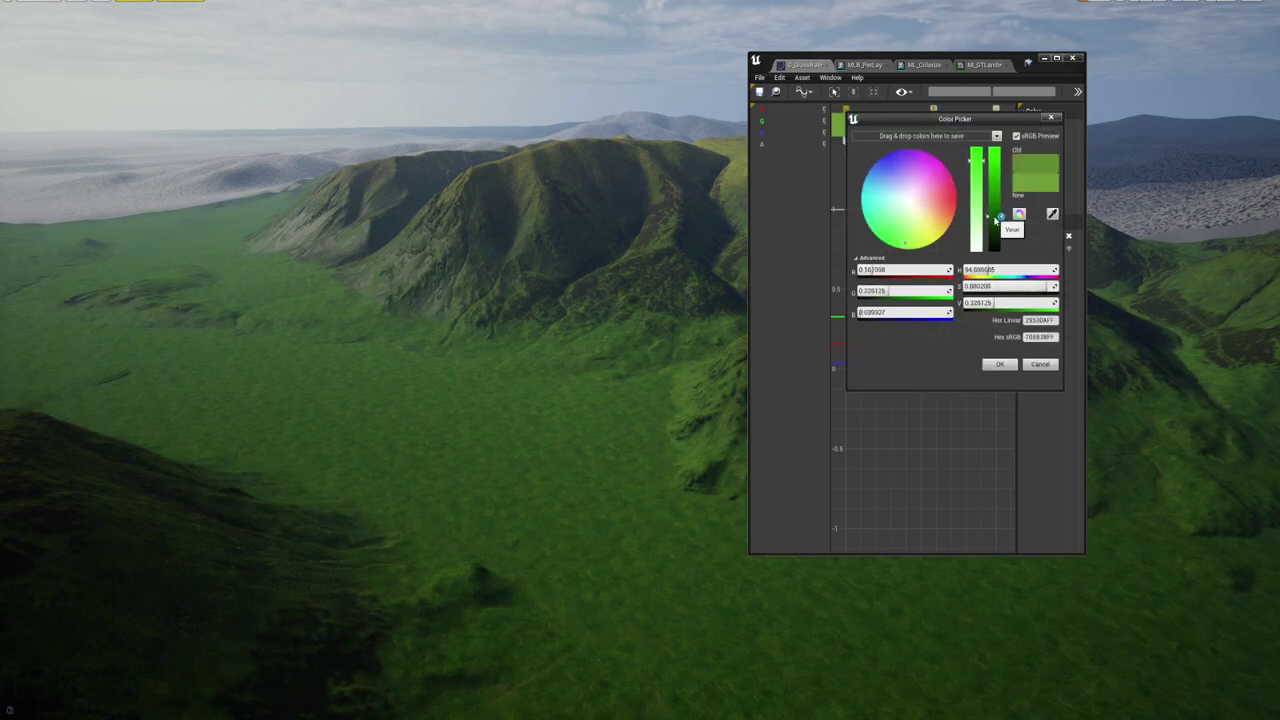
{"action": "left_click", "coordinate": [999, 364]}
Recolour the grass ramp's end stop at 1 to a pale yellow with saturation 0.5 and value 1.0
{"action": "double_click", "coordinate": [997, 108]}
{"action": "left_click_drag", "start_coordinate": [1127, 200], "coordinate": [1131, 206]}
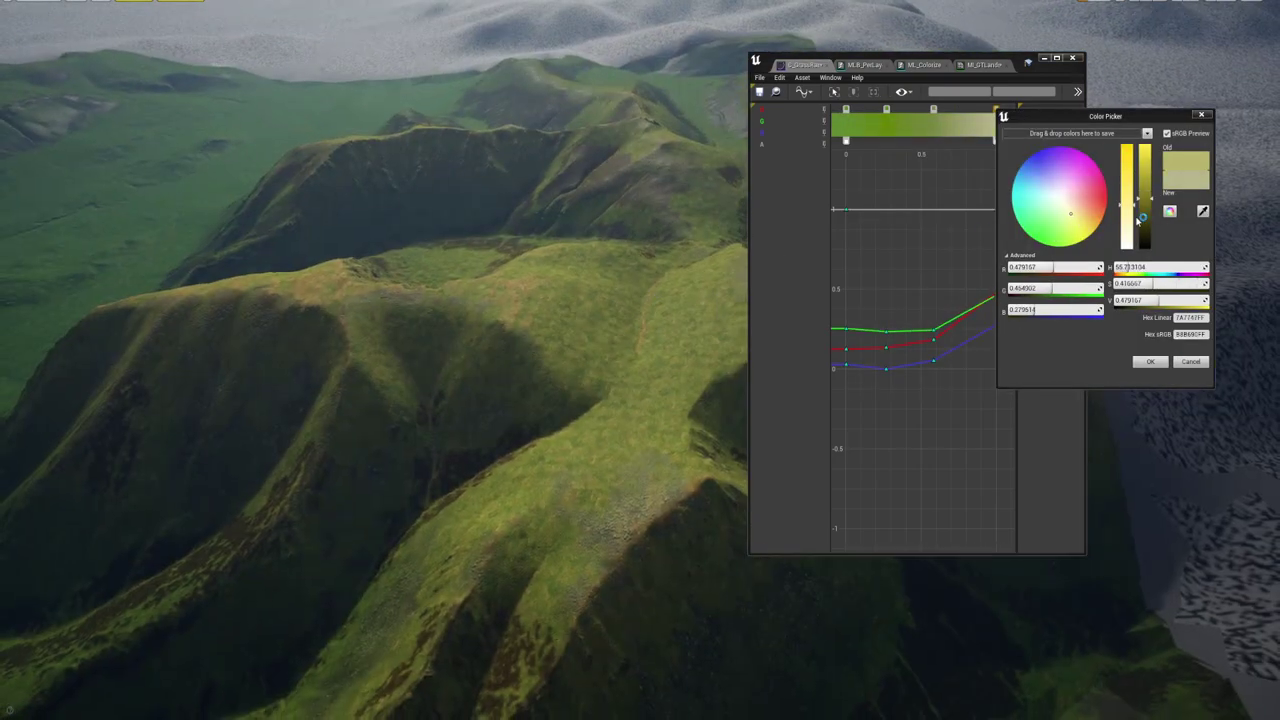
{"action": "left_click_drag", "start_coordinate": [1138, 218], "coordinate": [1127, 247]}
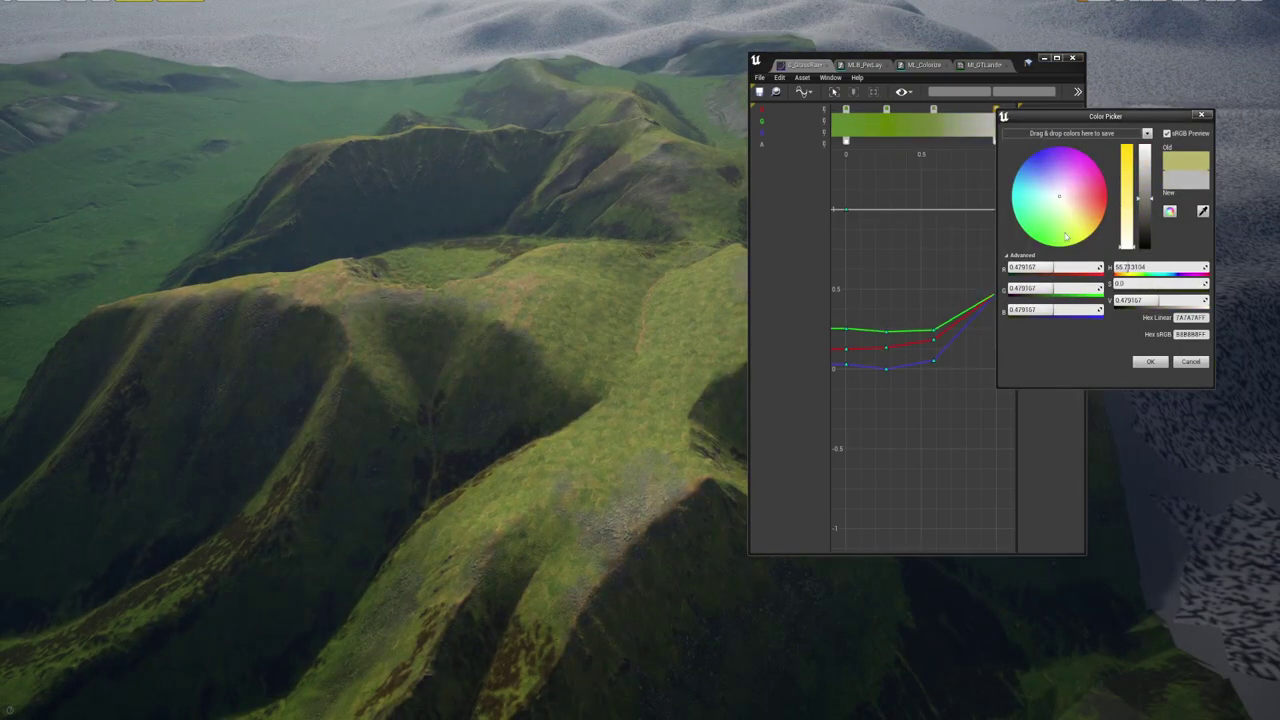
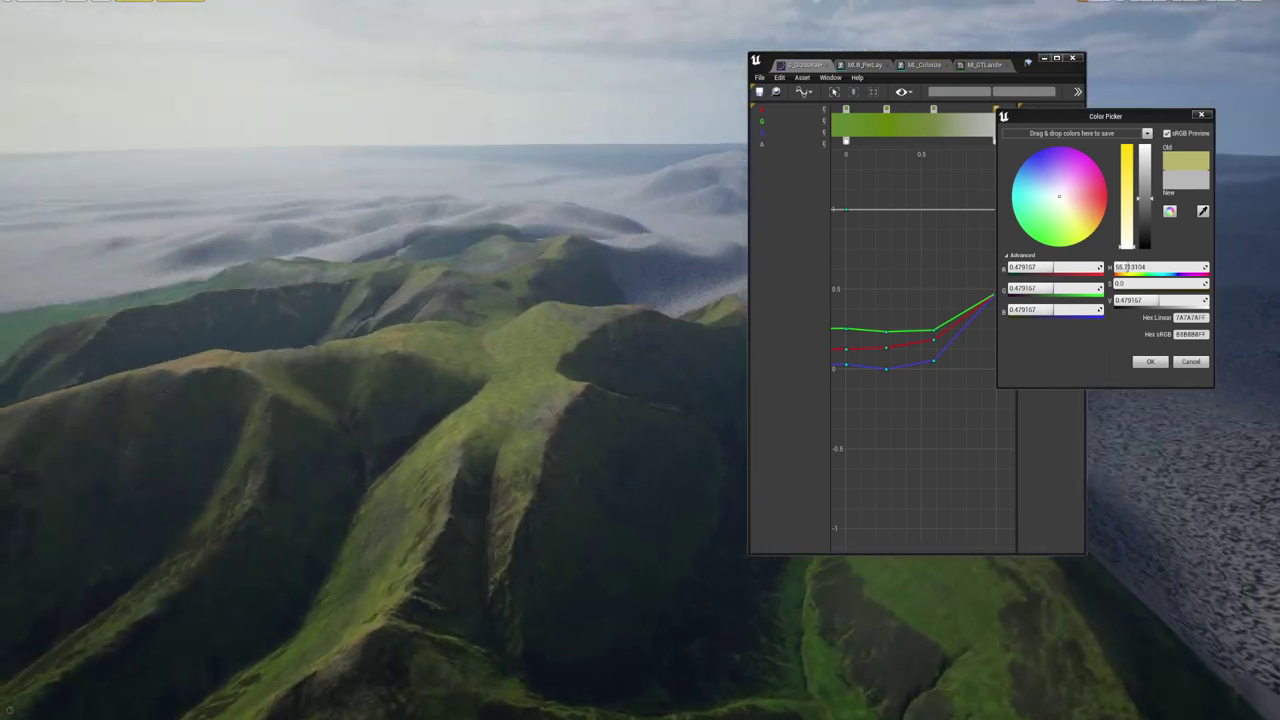
{"action": "left_click_drag", "start_coordinate": [1146, 188], "coordinate": [1146, 142]}
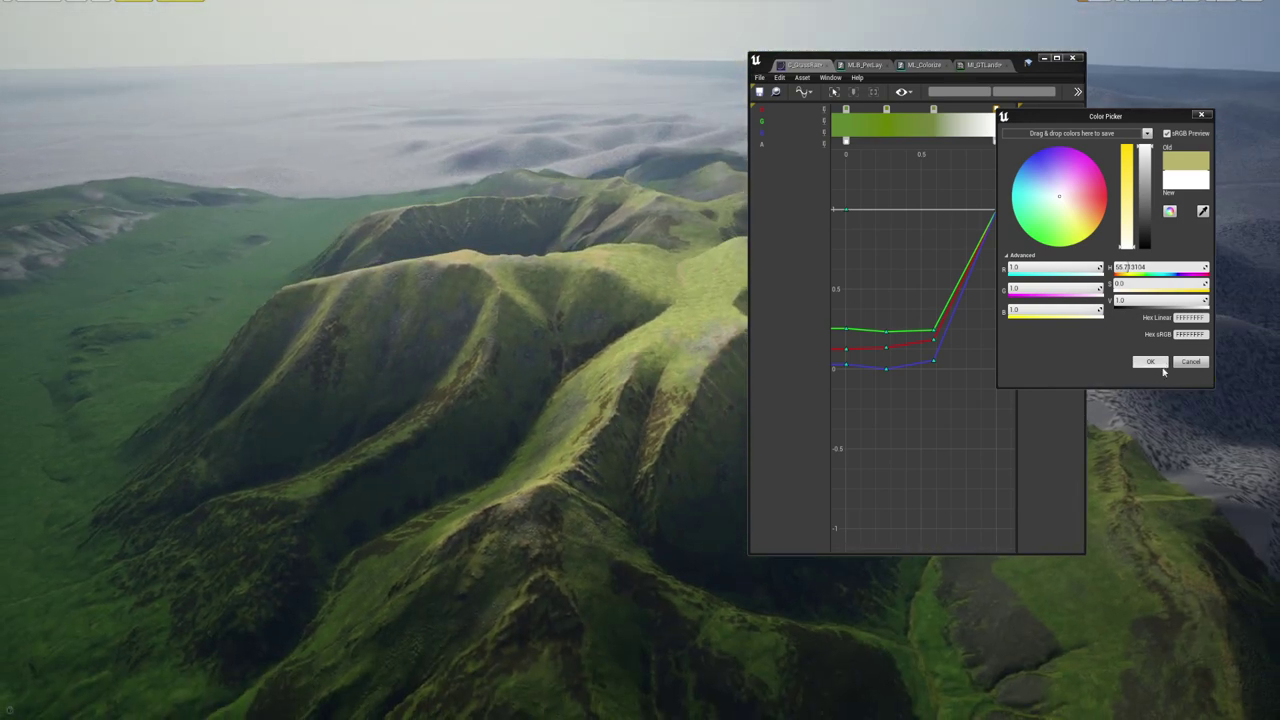
{"action": "left_click_drag", "start_coordinate": [1130, 203], "coordinate": [1127, 229]}
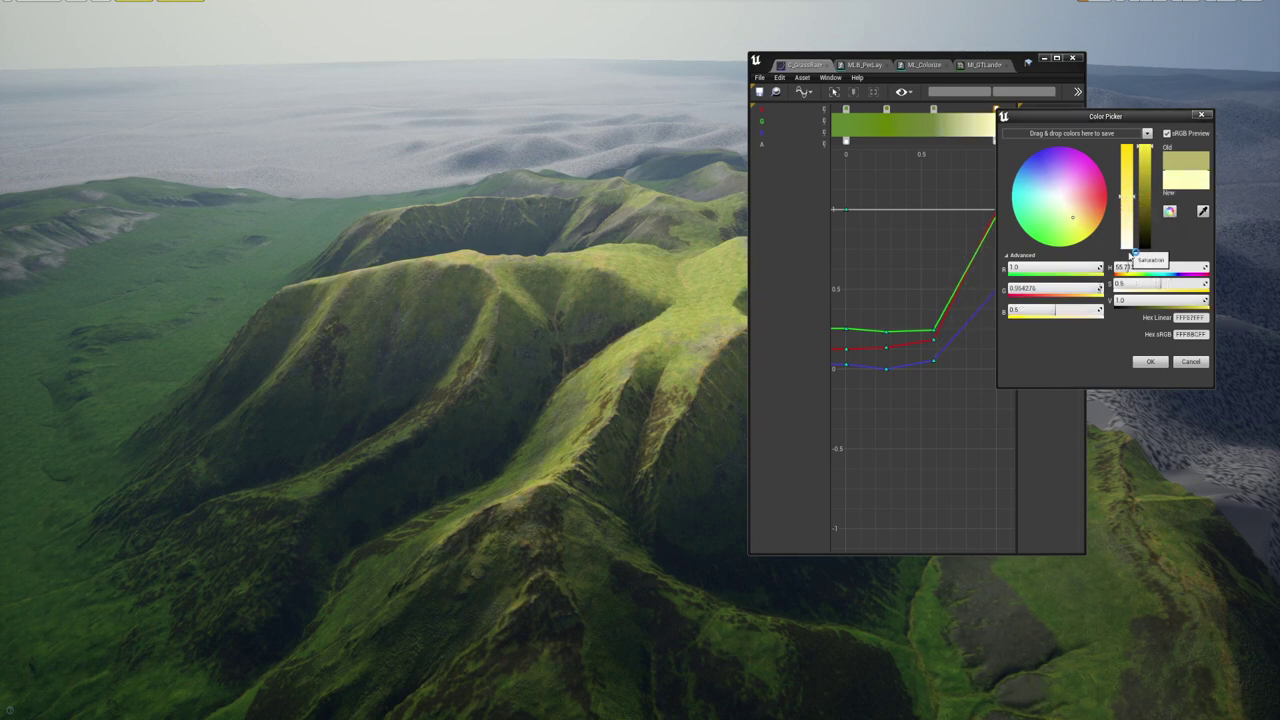
{"action": "left_click", "coordinate": [1150, 361]}
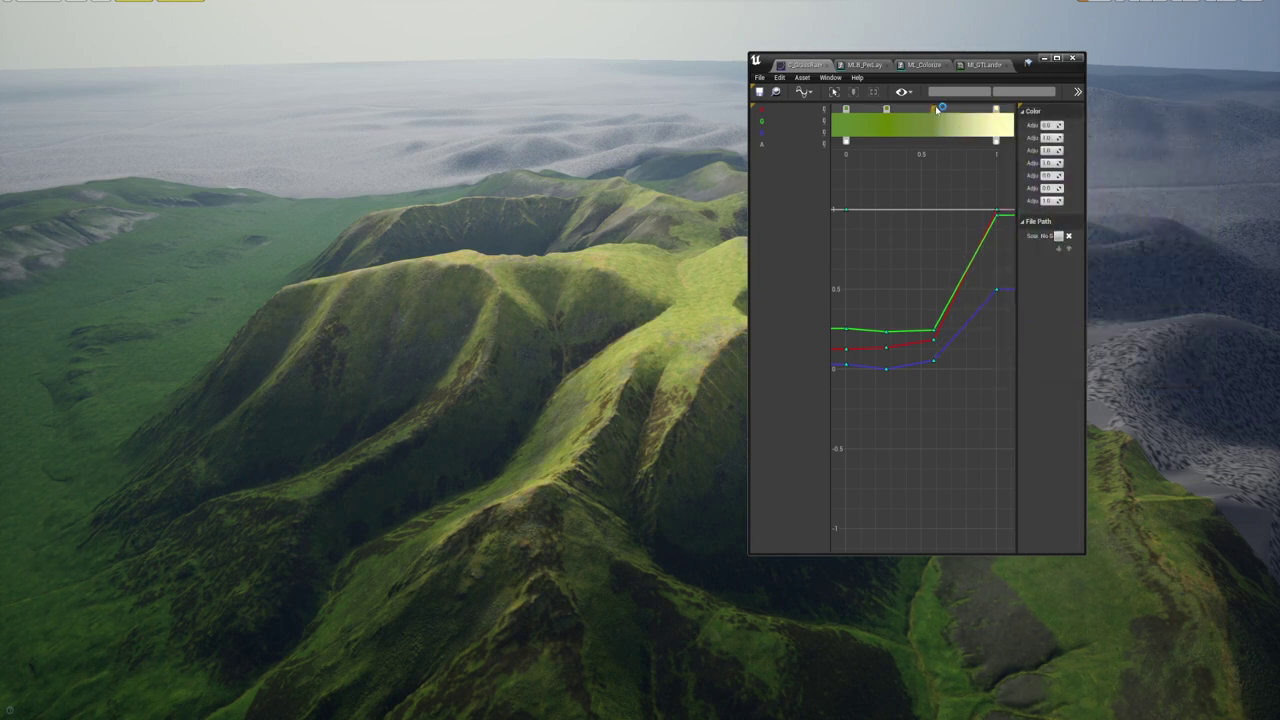
Recolour the ramp stop near 0.59 to a bright yellow-green with saturation about 0.86 and value about 0.55
{"action": "double_click", "coordinate": [936, 109]}
{"action": "left_click_drag", "start_coordinate": [1086, 221], "coordinate": [1083, 191]}
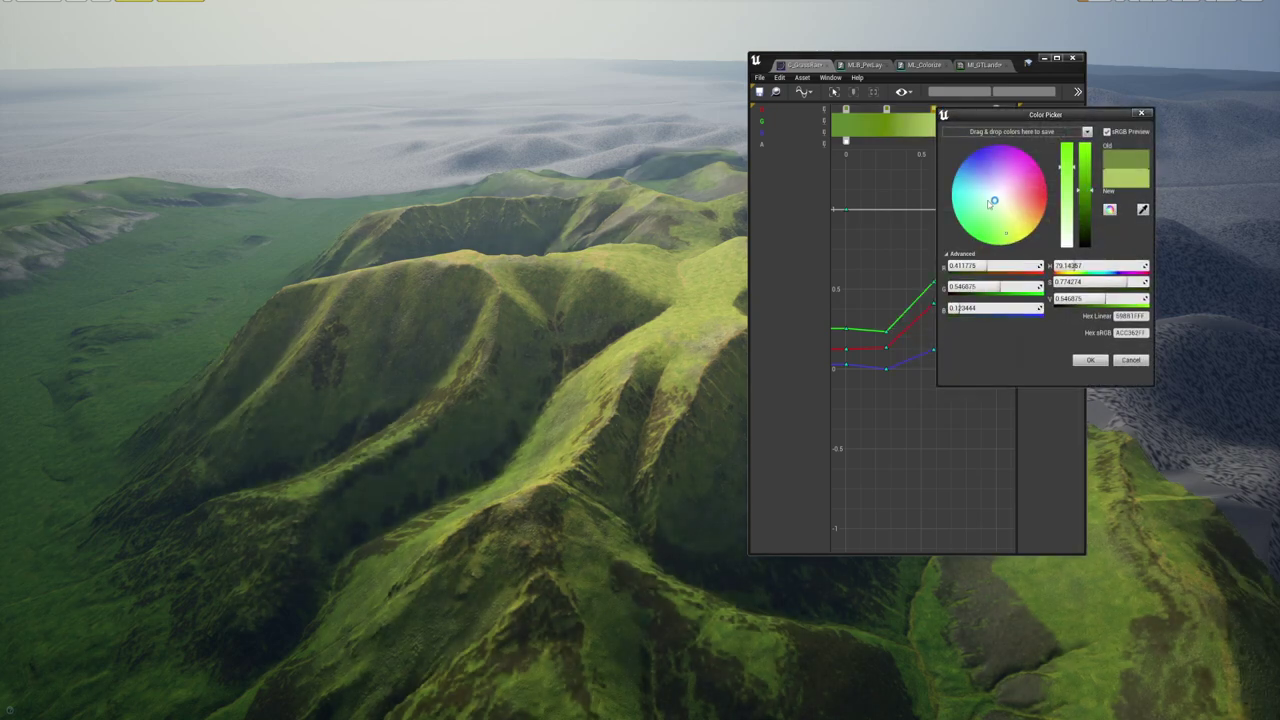
{"action": "left_click_drag", "start_coordinate": [1024, 234], "coordinate": [1017, 237]}
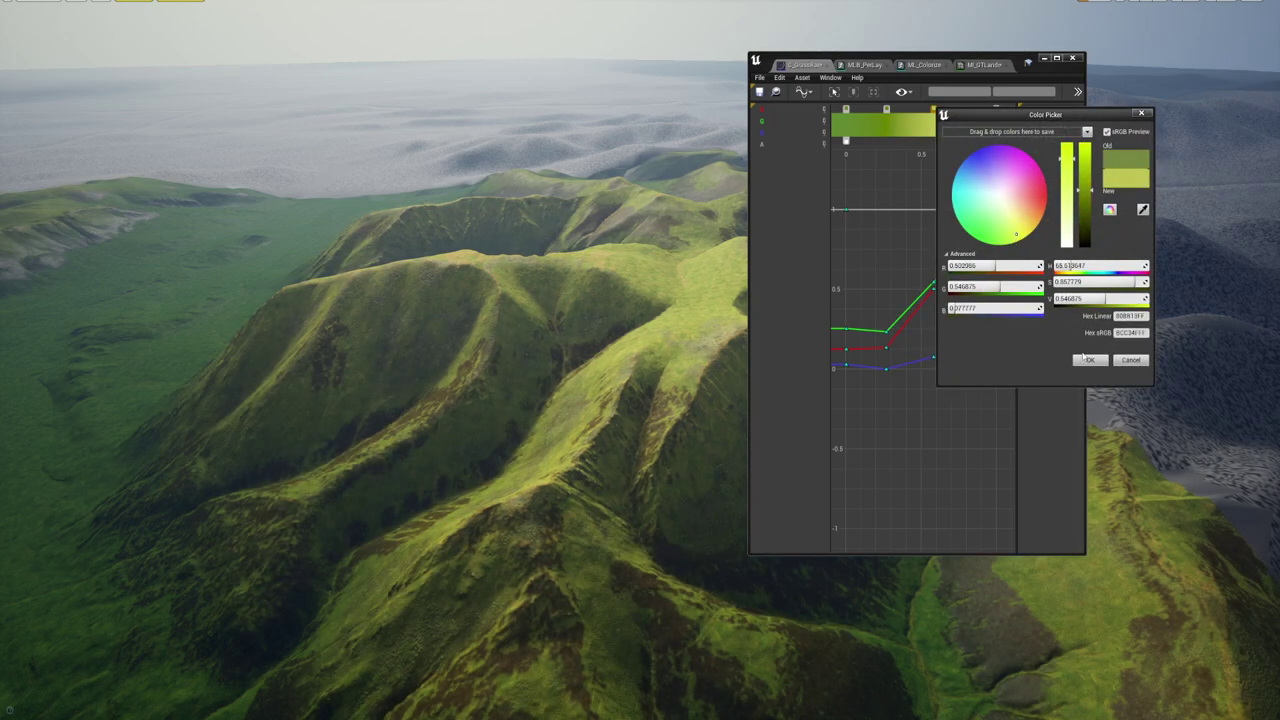
{"action": "left_click", "coordinate": [1088, 359]}
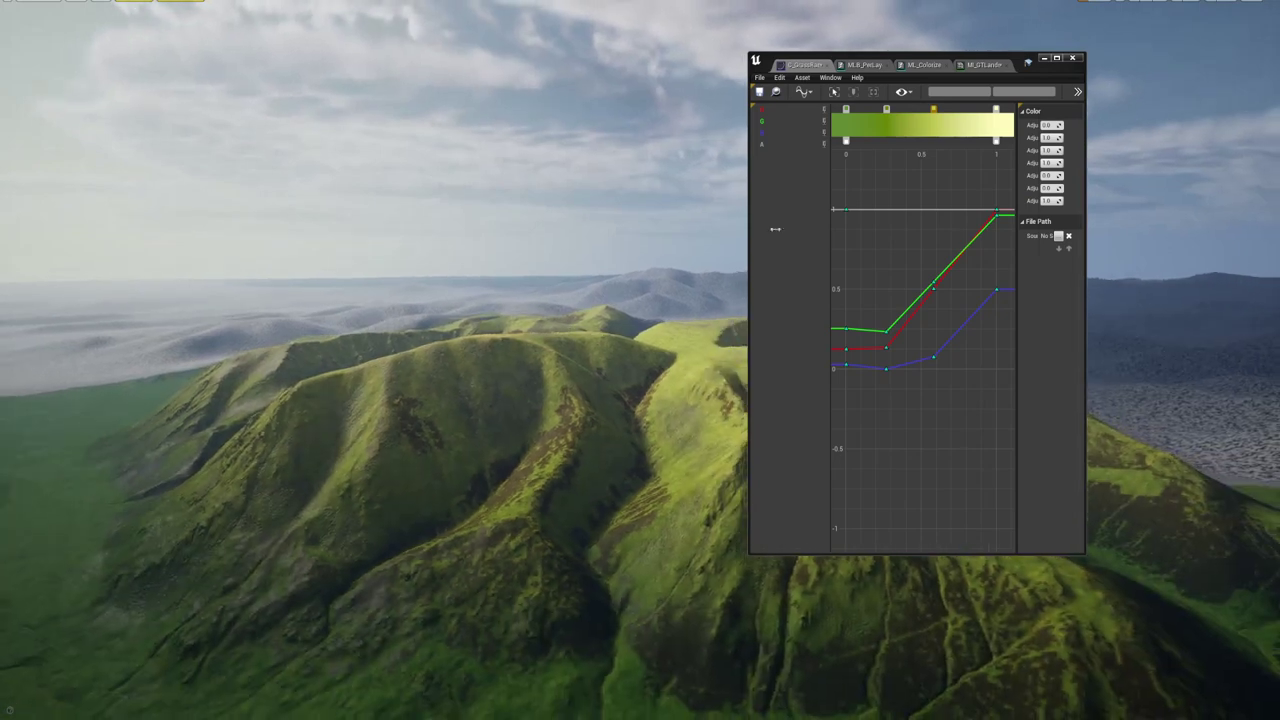
Try a colour value of 2.0 on the grass ramp's end stop at 1 and set it back to 1.0
{"action": "double_click", "coordinate": [997, 110]}
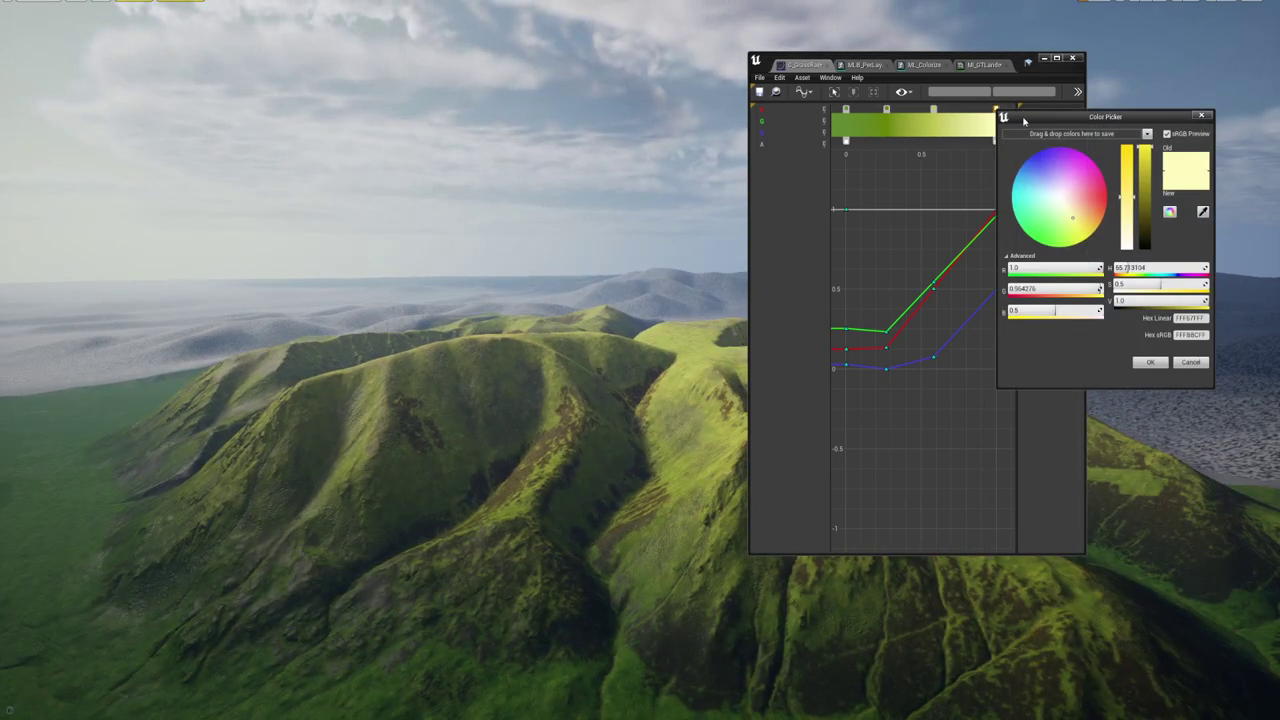
{"action": "key", "text": "Return"}
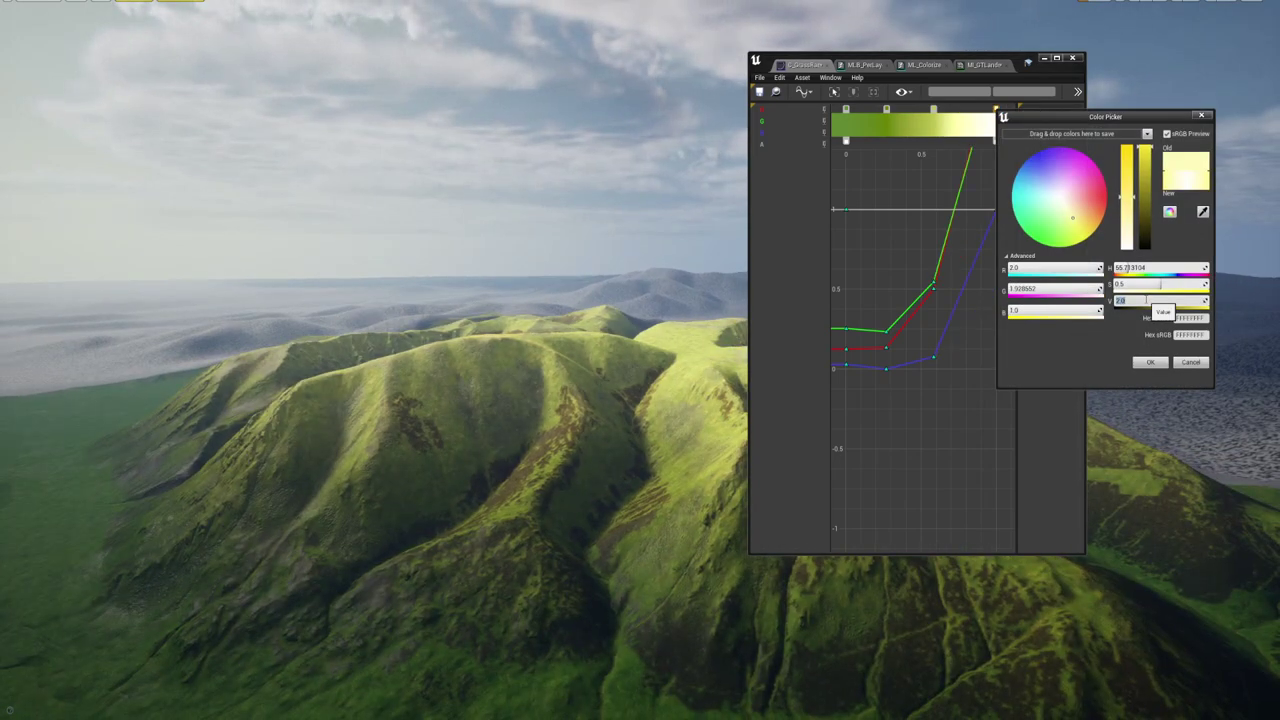
{"action": "type", "text": "1"}
{"action": "key", "text": "Return"}
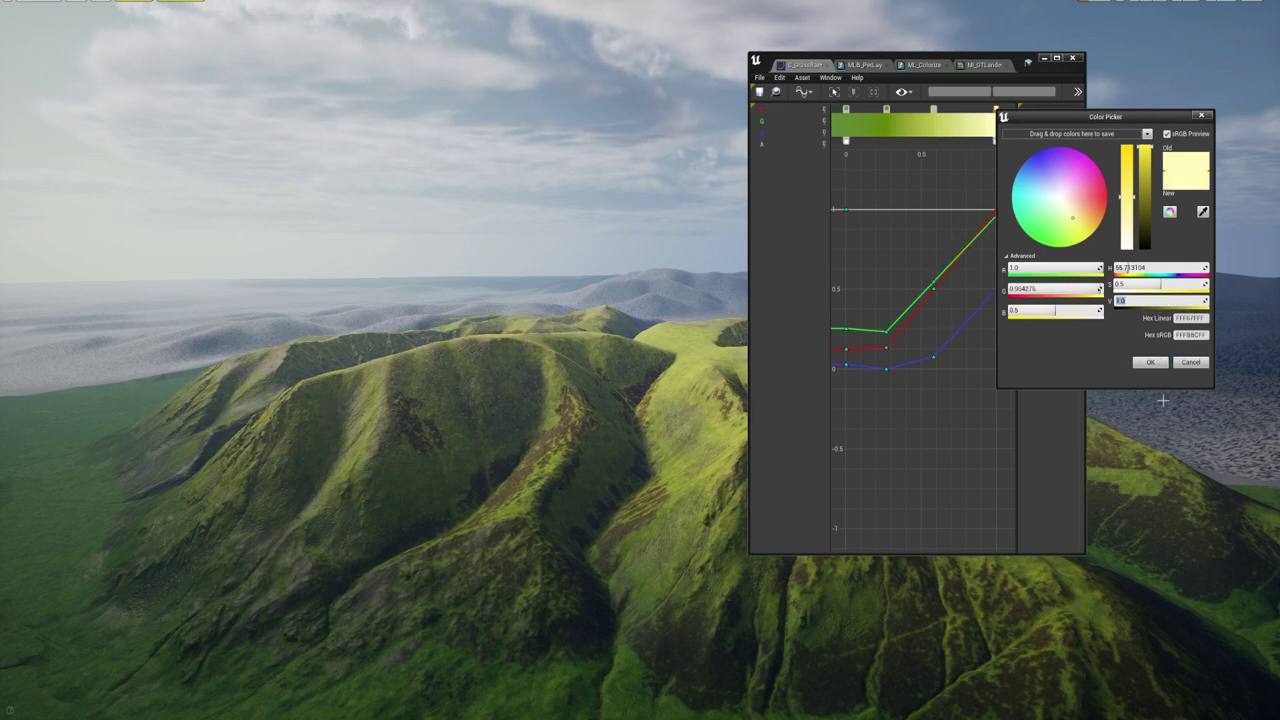
{"action": "left_click", "coordinate": [1151, 363]}
Add a scalar parameter named Tint_Strength with default value 1 to the Curve Asset group in ML_Colorize
{"action": "left_click", "coordinate": [864, 65]}
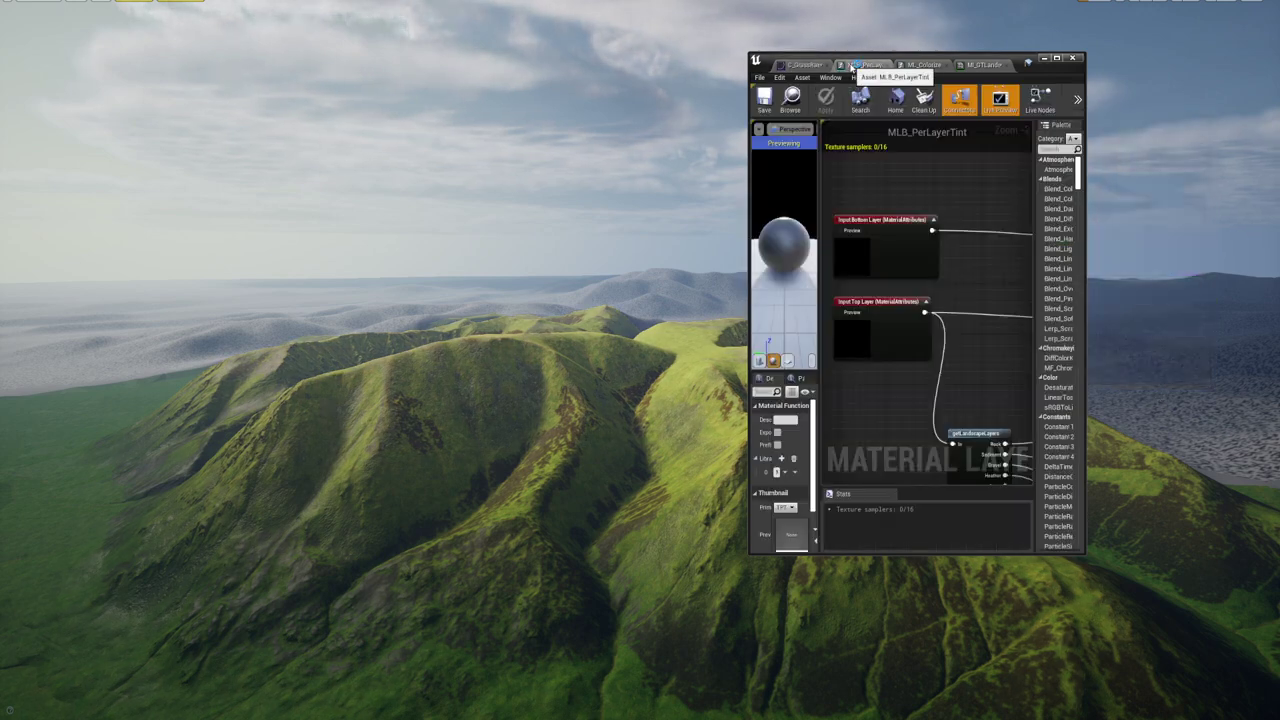
{"action": "left_click", "coordinate": [944, 67]}
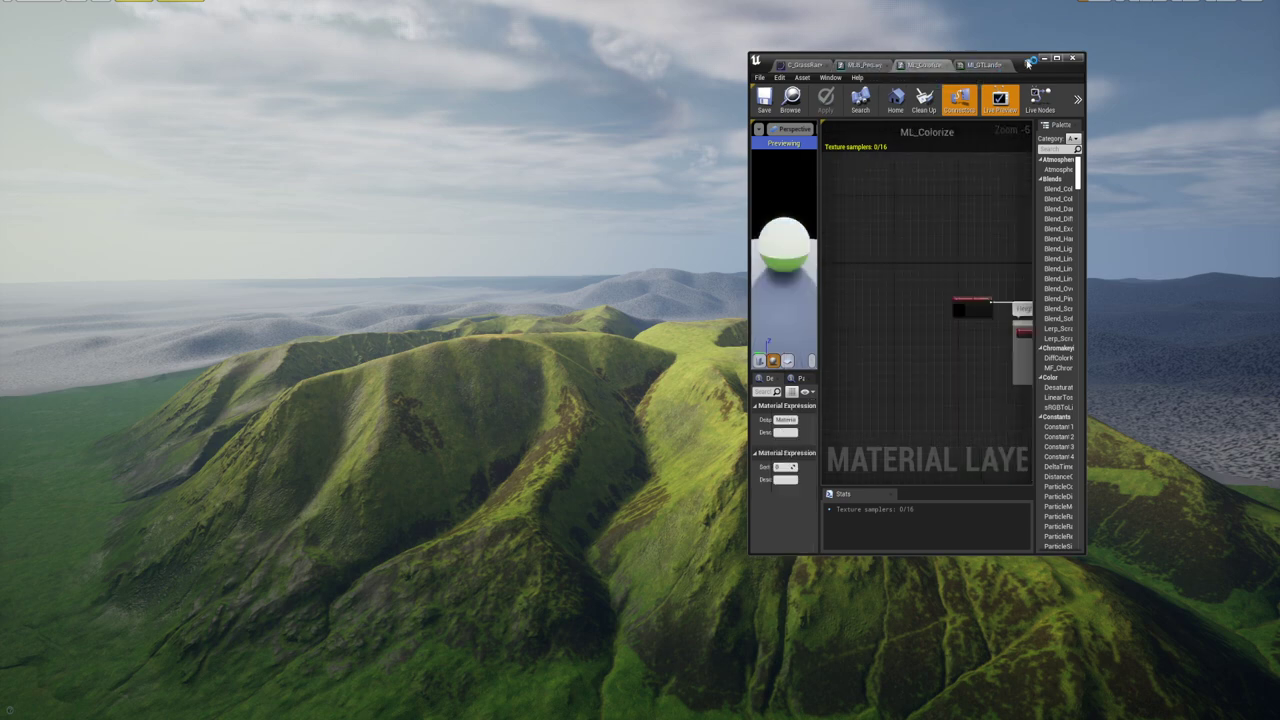
{"action": "left_click", "coordinate": [1058, 60]}
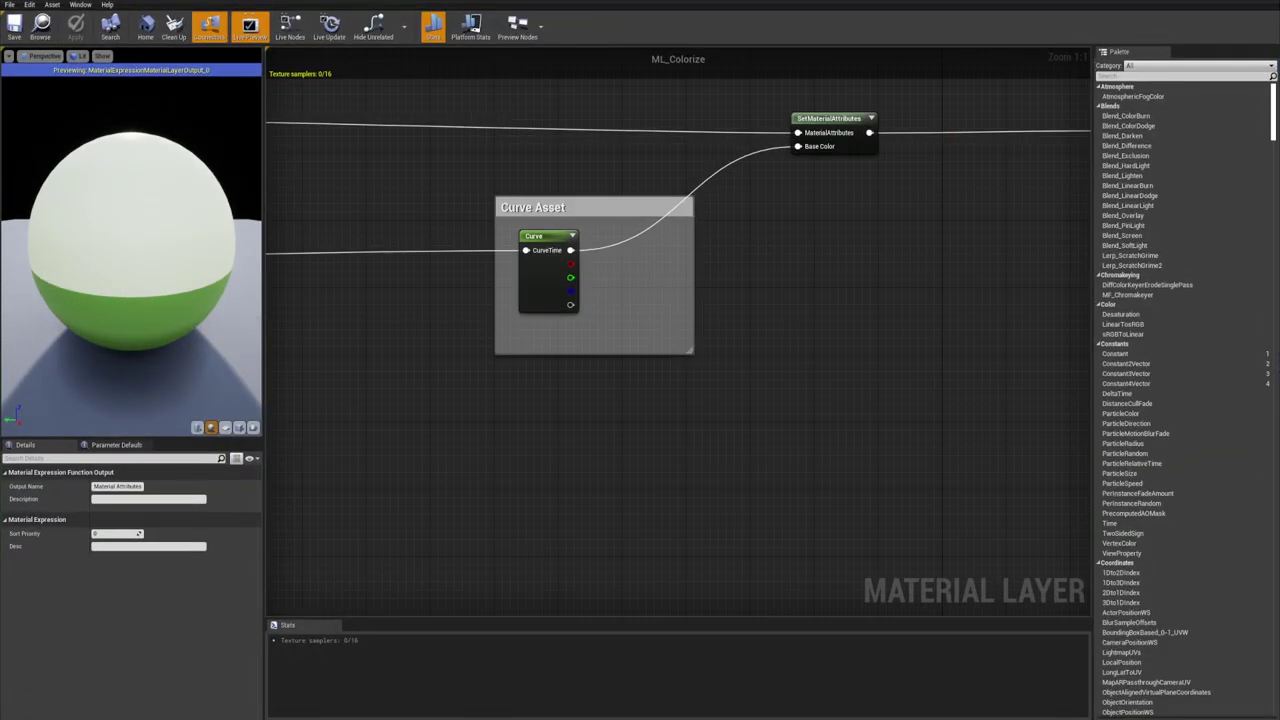
{"action": "right_click_drag", "start_coordinate": [629, 297], "coordinate": [614, 347]}
{"action": "key", "text": "s"}
{"action": "left_click", "coordinate": [604, 326]}
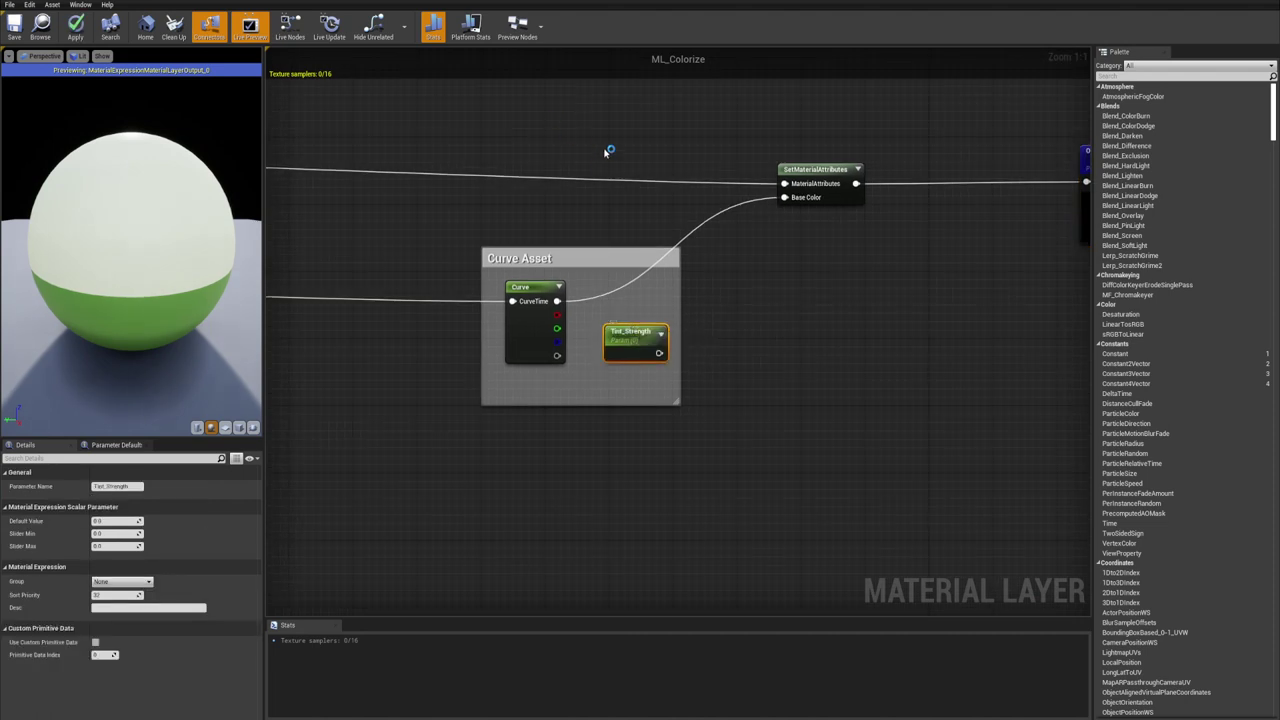
{"action": "right_click_drag", "start_coordinate": [749, 326], "coordinate": [740, 352]}
{"action": "left_click", "coordinate": [112, 521]}
{"action": "type", "text": "1"}
{"action": "key", "text": "Return"}
Add a Multiply node that multiplies the Curve node's colour output by Tint_Strength
{"action": "left_click", "coordinate": [637, 320]}
{"action": "right_click_drag", "start_coordinate": [637, 318], "coordinate": [638, 313]}
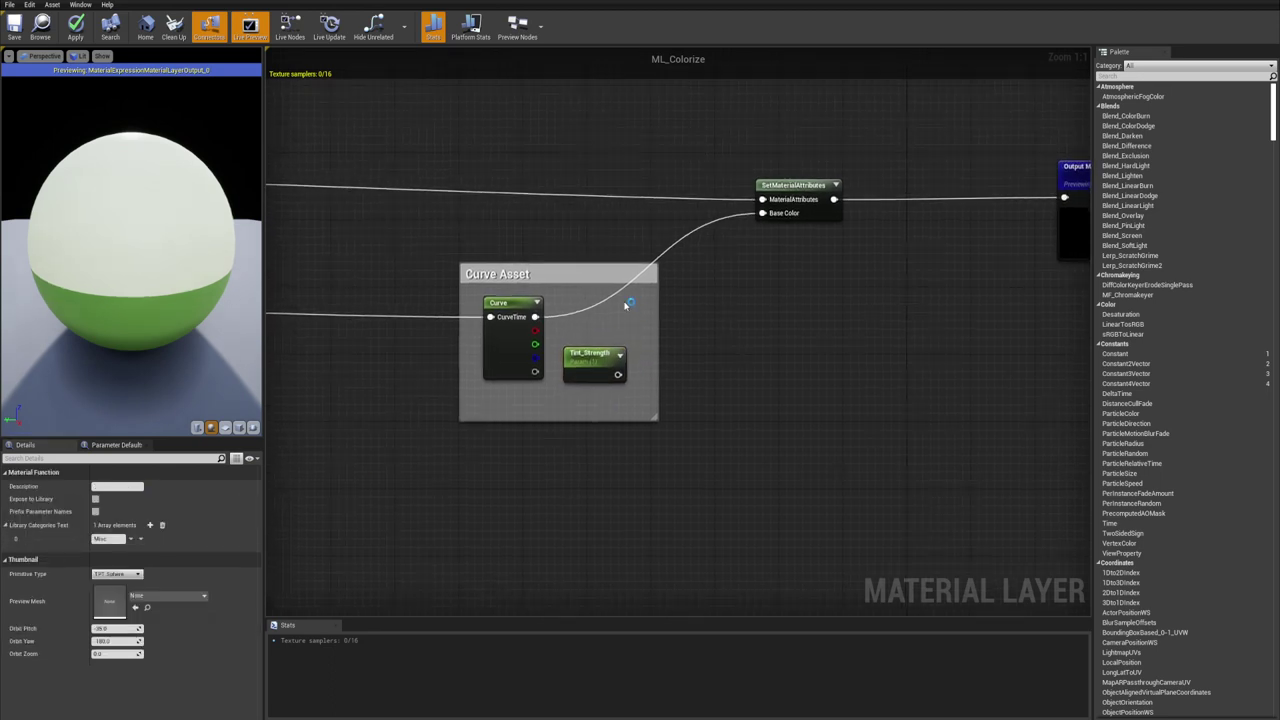
{"action": "key", "text": "m"}
{"action": "left_click", "coordinate": [624, 302]}
{"action": "left_click_drag", "start_coordinate": [535, 316], "coordinate": [618, 375]}
Add an Add node after the Multiply and feed the Multiply result into its A input
{"action": "left_click", "coordinate": [757, 393]}
{"action": "right_click_drag", "start_coordinate": [764, 388], "coordinate": [714, 371]}
{"action": "left_click", "coordinate": [666, 299]}
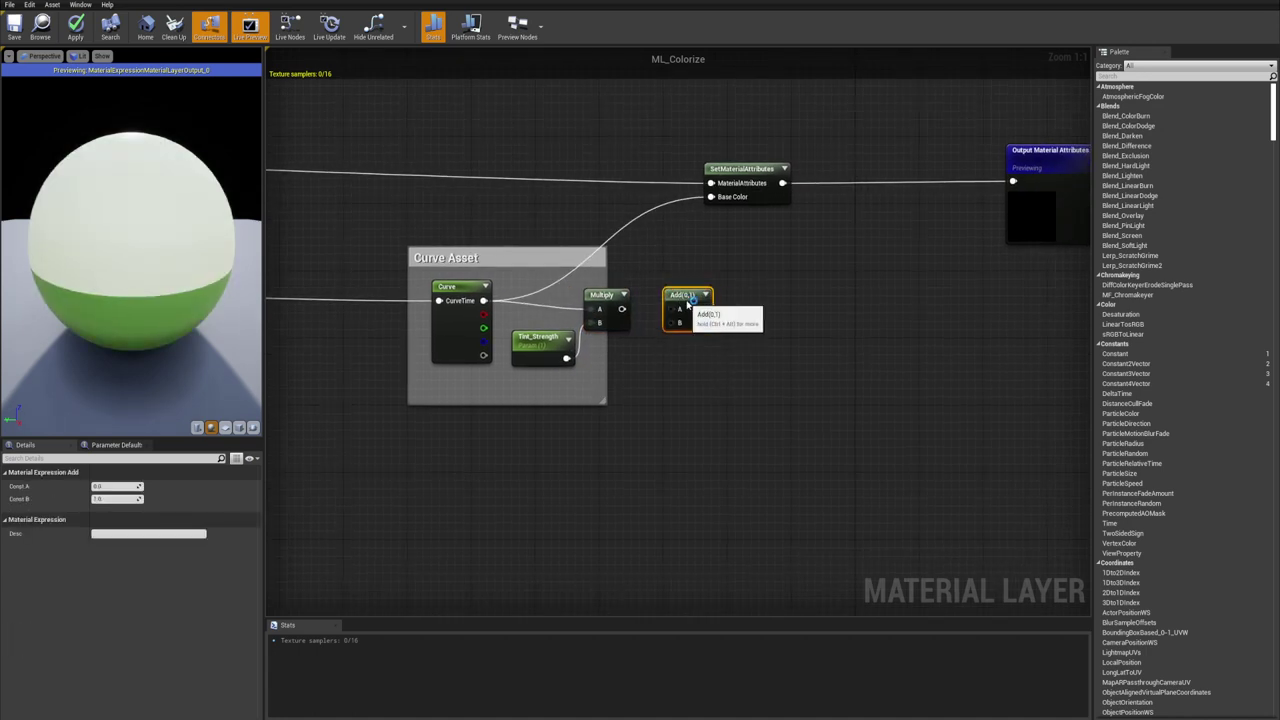
{"action": "left_click_drag", "start_coordinate": [621, 309], "coordinate": [685, 314]}
Create a second Multiply node from the Tint_Strength output and set its Const B to 0.5
{"action": "right_click_drag", "start_coordinate": [677, 421], "coordinate": [691, 399]}
{"action": "left_click_drag", "start_coordinate": [579, 335], "coordinate": [620, 362]}
{"action": "type", "text": "mul"}
{"action": "key", "text": "Return"}
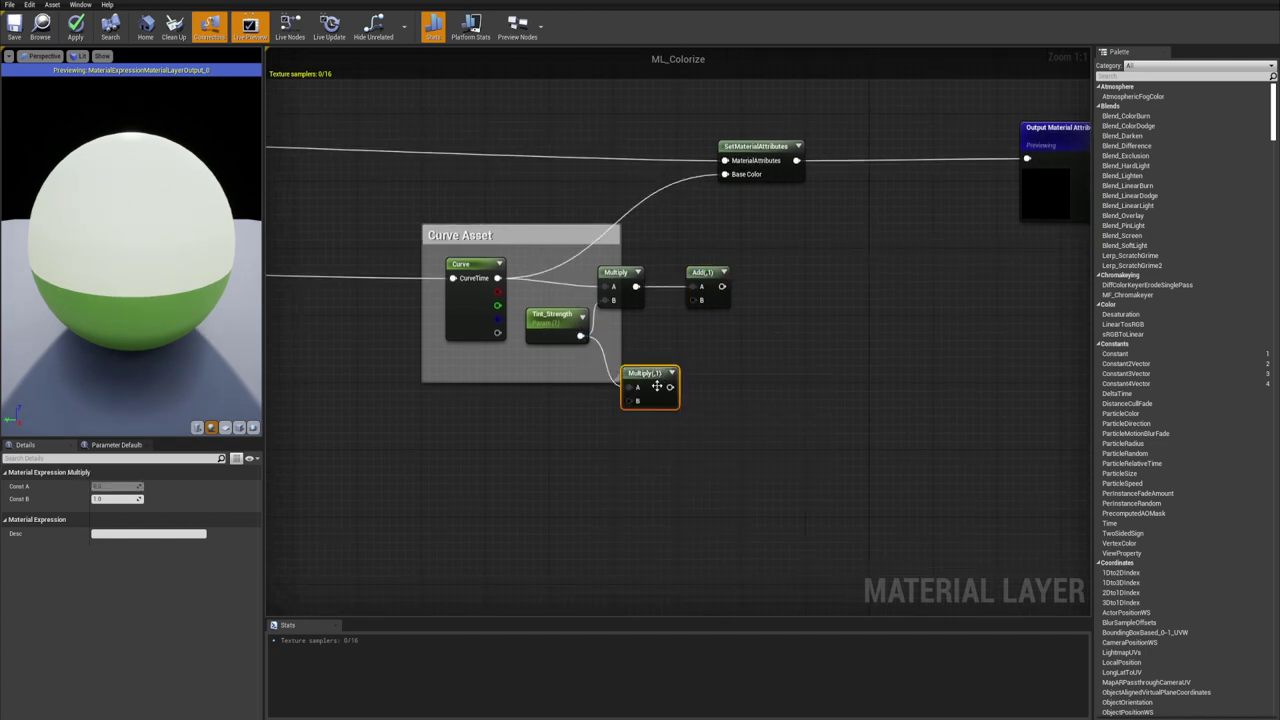
{"action": "type", "text": "0.5"}
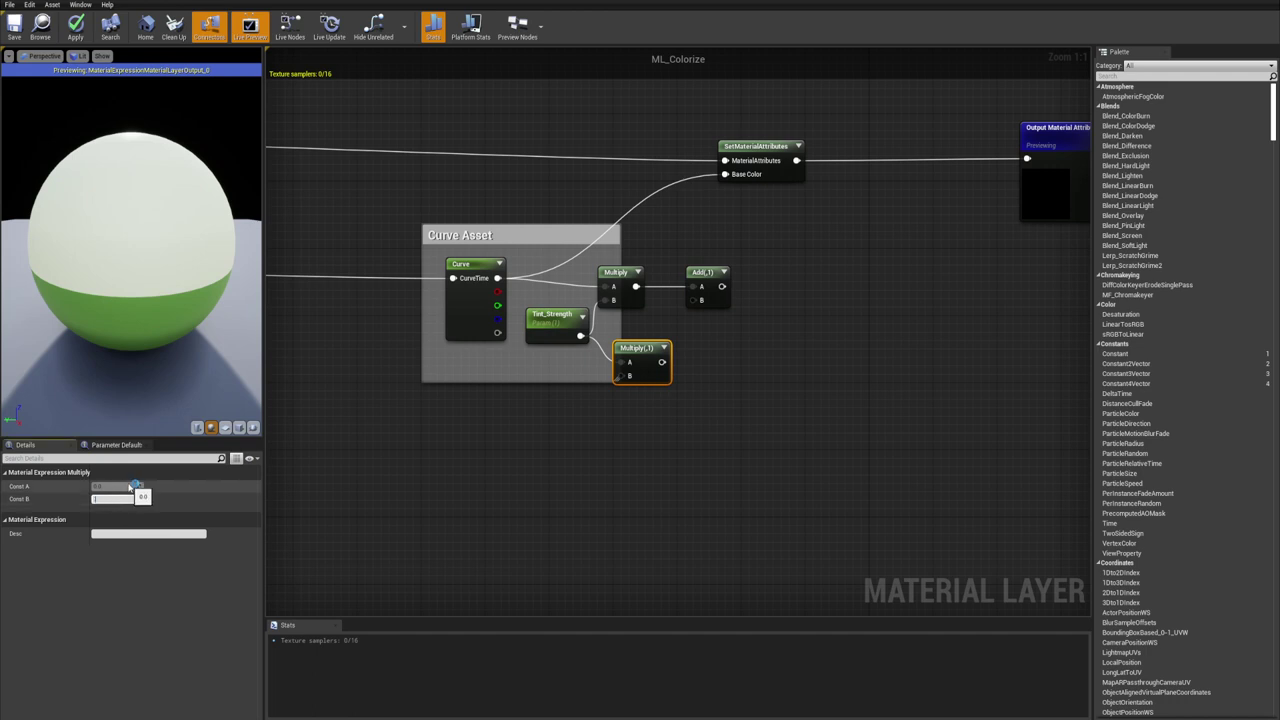
{"action": "left_click", "coordinate": [552, 434]}
Add a OneMinus node beside the second Multiply node
{"action": "right_click", "coordinate": [712, 355]}
{"action": "type", "text": "one"}
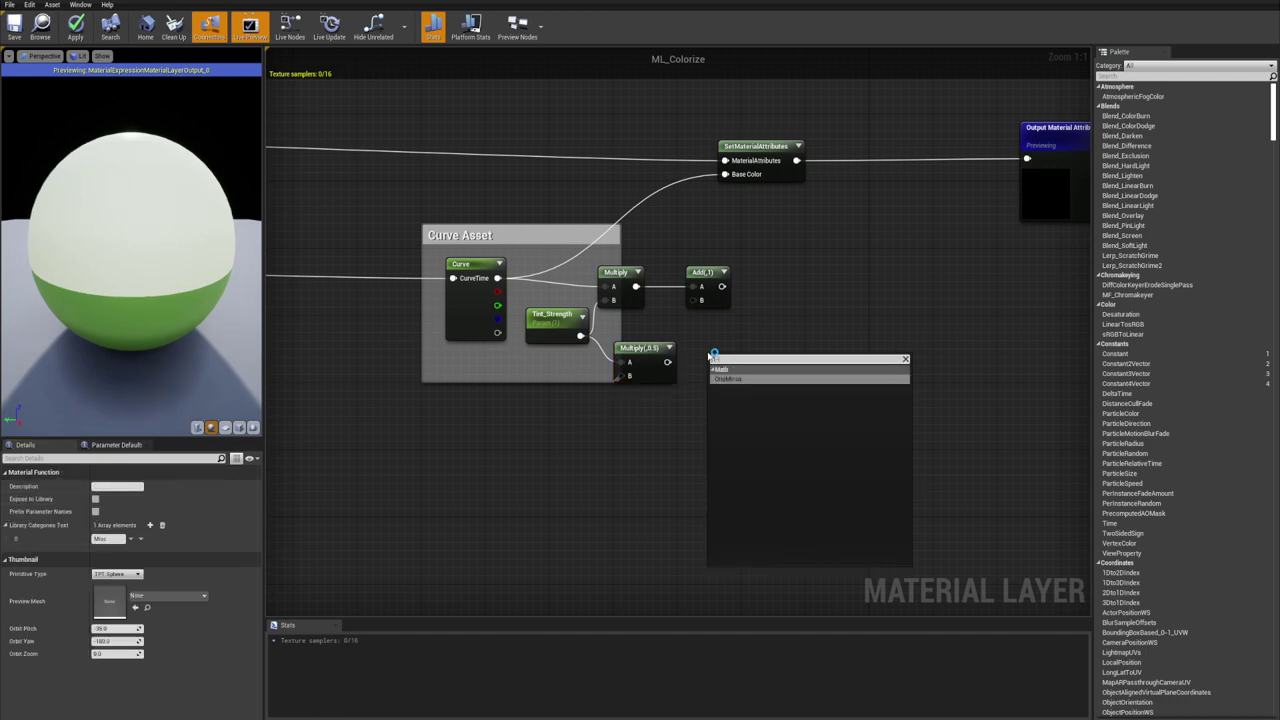
{"action": "key", "text": "Return"}
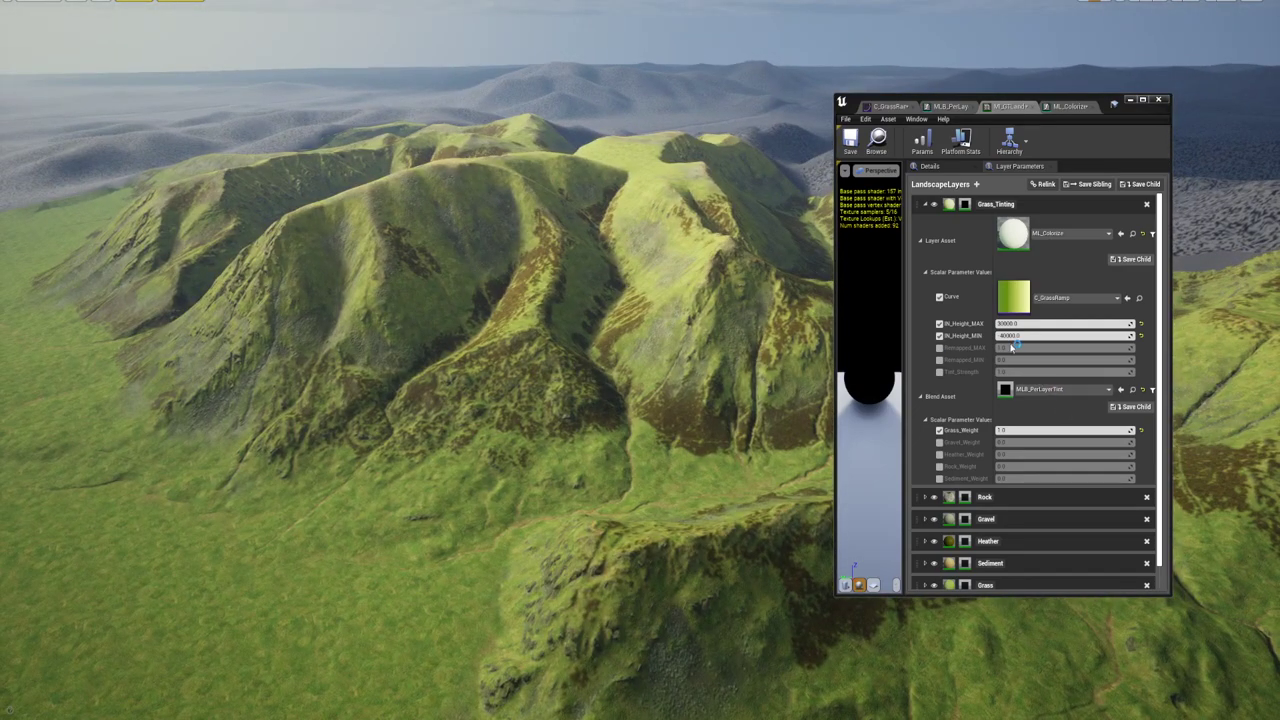
Enable the Tint_Strength override on the Grass_Tinting layer, set it to 2.0 and inspect the terrain
{"action": "left_click", "coordinate": [939, 372]}
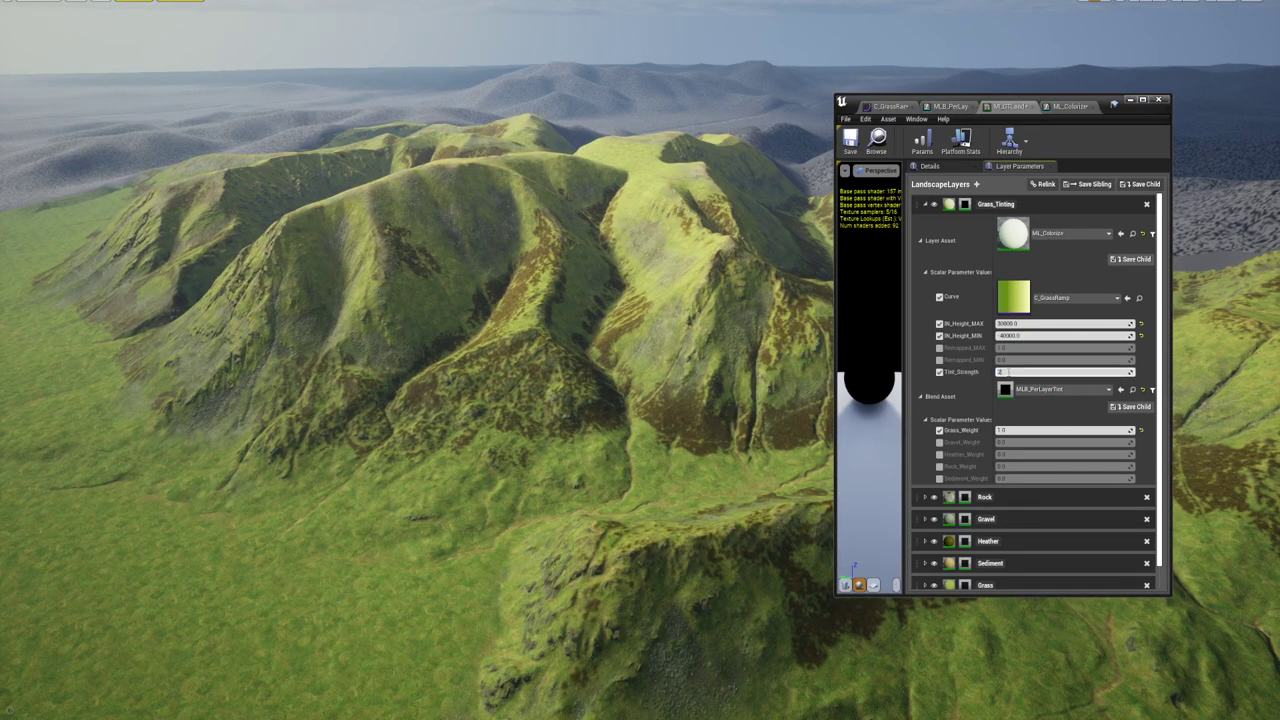
{"action": "key", "text": "Return"}
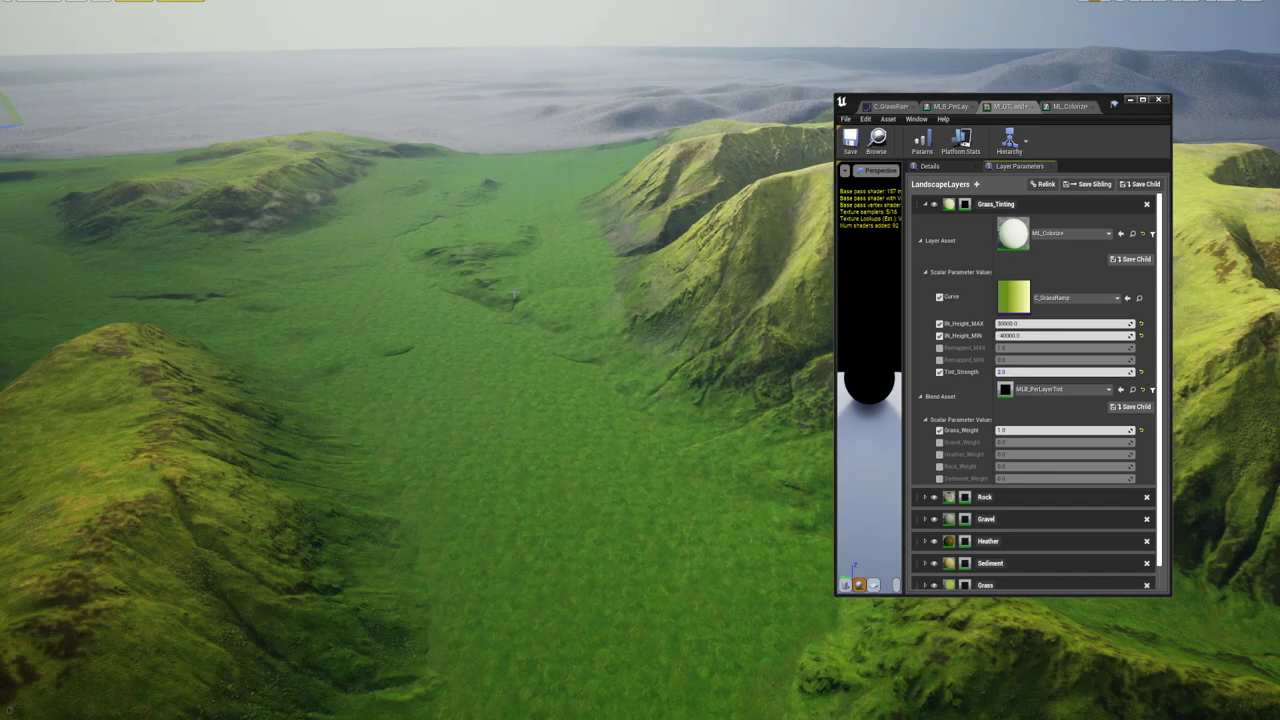
{"action": "right_click_drag", "start_coordinate": [660, 304], "coordinate": [745, 278]}
{"action": "right_click", "coordinate": [660, 304]}
{"action": "right_click_drag", "start_coordinate": [616, 258], "coordinate": [650, 274]}
Compare Tint_Strength values of 1, 1.5, 3 and 5 on the terrain and set it back to 2
{"action": "left_click", "coordinate": [1013, 371]}
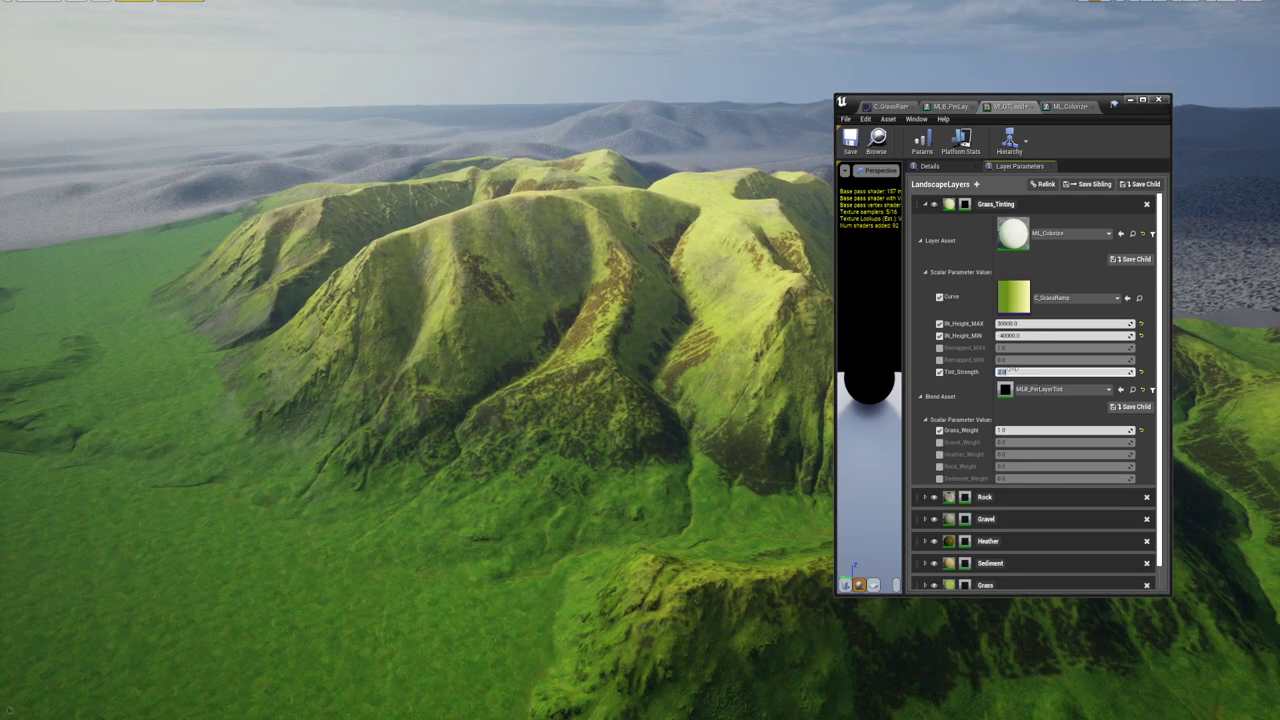
{"action": "type", "text": "1"}
{"action": "key", "text": "Return"}
{"action": "type", "text": "1.5"}
{"action": "key", "text": "Return"}
{"action": "type", "text": "3"}
{"action": "key", "text": "Return"}
{"action": "type", "text": "5"}
{"action": "key", "text": "Return"}
{"action": "type", "text": "2"}
{"action": "key", "text": "Return"}
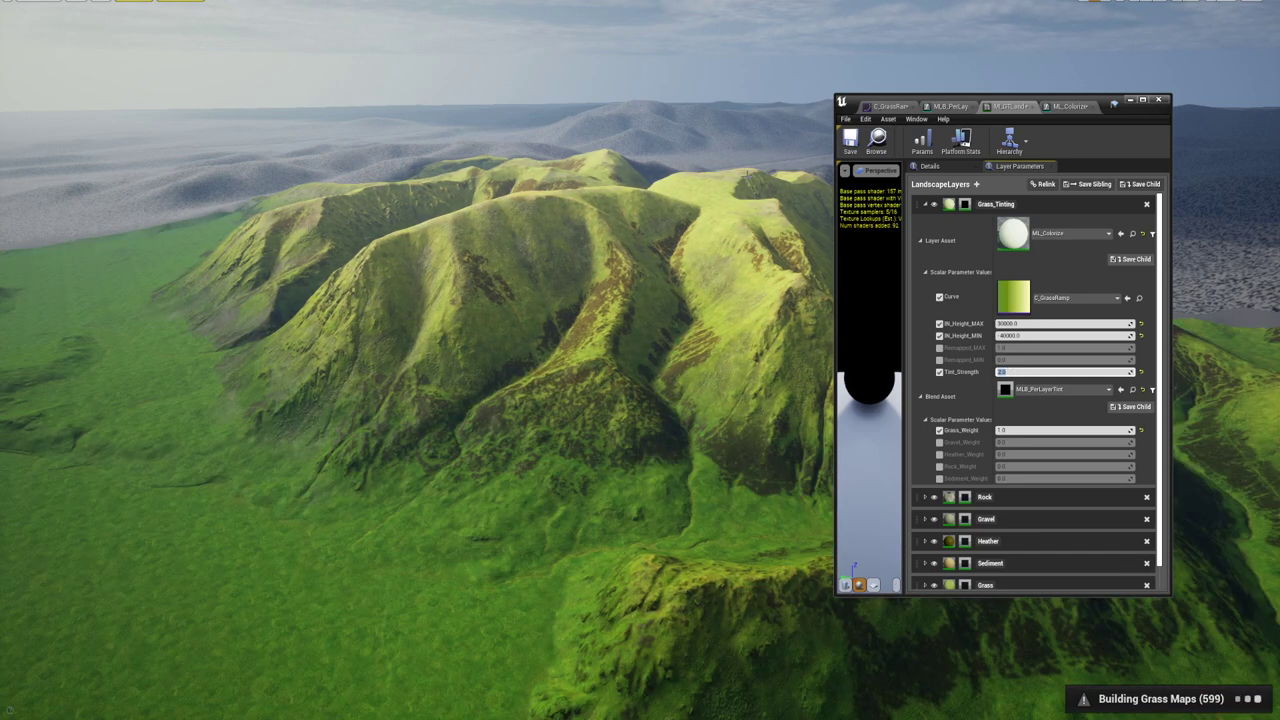
In the C_GrassRamp curve, darken the stop near 0.27 to value about 0.17 and brighten the stop at 0 to value about 0.41
{"action": "right_click_drag", "start_coordinate": [747, 173], "coordinate": [664, 184]}
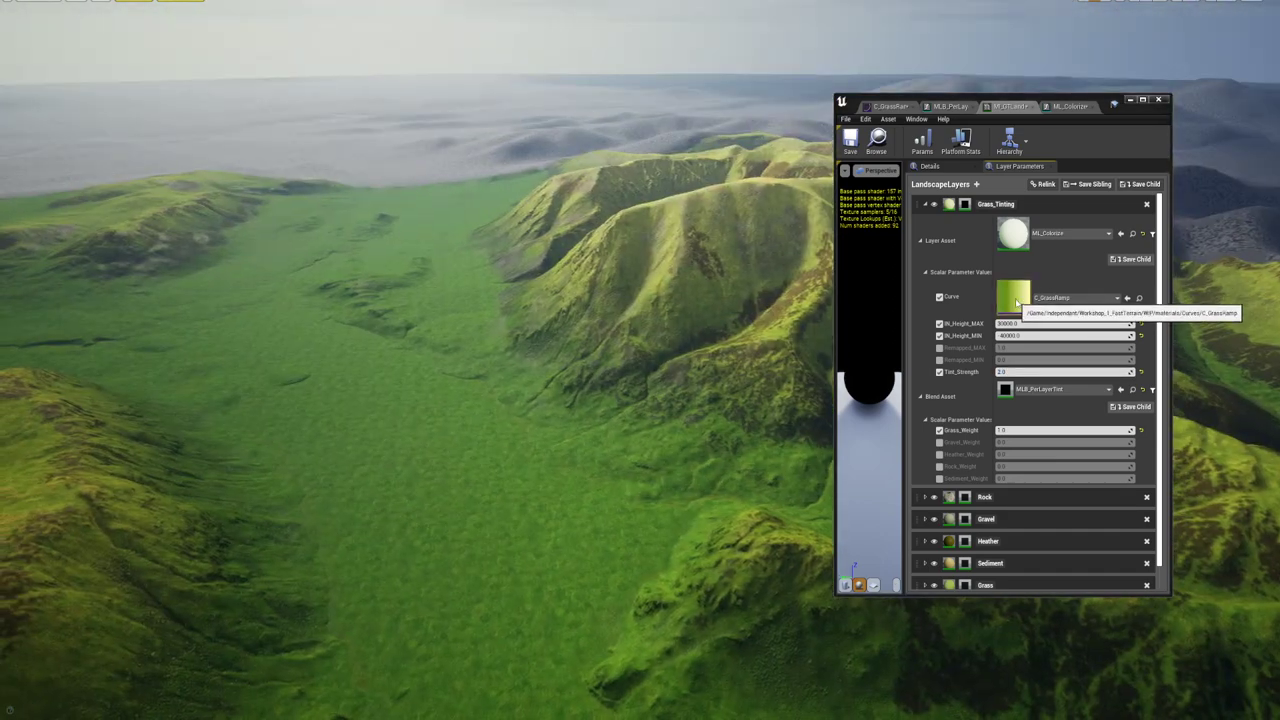
{"action": "double_click", "coordinate": [1013, 297]}
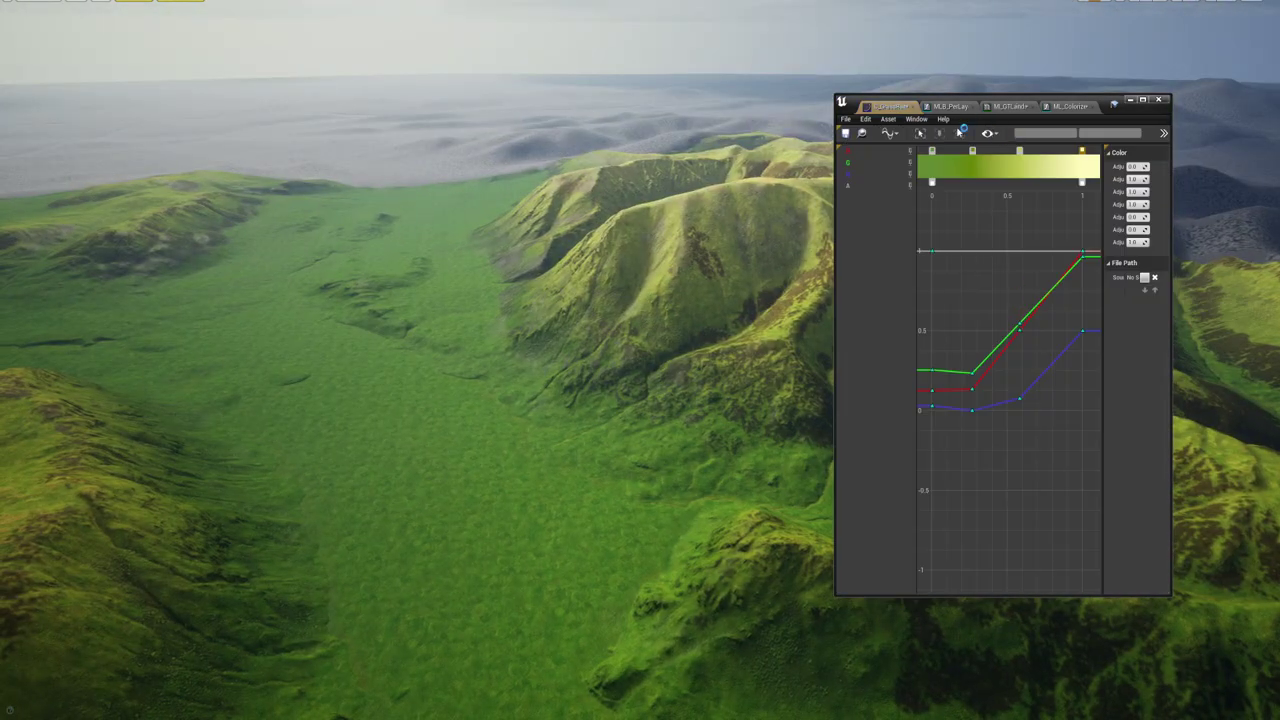
{"action": "double_click", "coordinate": [973, 151]}
{"action": "left_click_drag", "start_coordinate": [1123, 270], "coordinate": [1121, 273]}
{"action": "left_click_drag", "start_coordinate": [1034, 282], "coordinate": [1020, 273]}
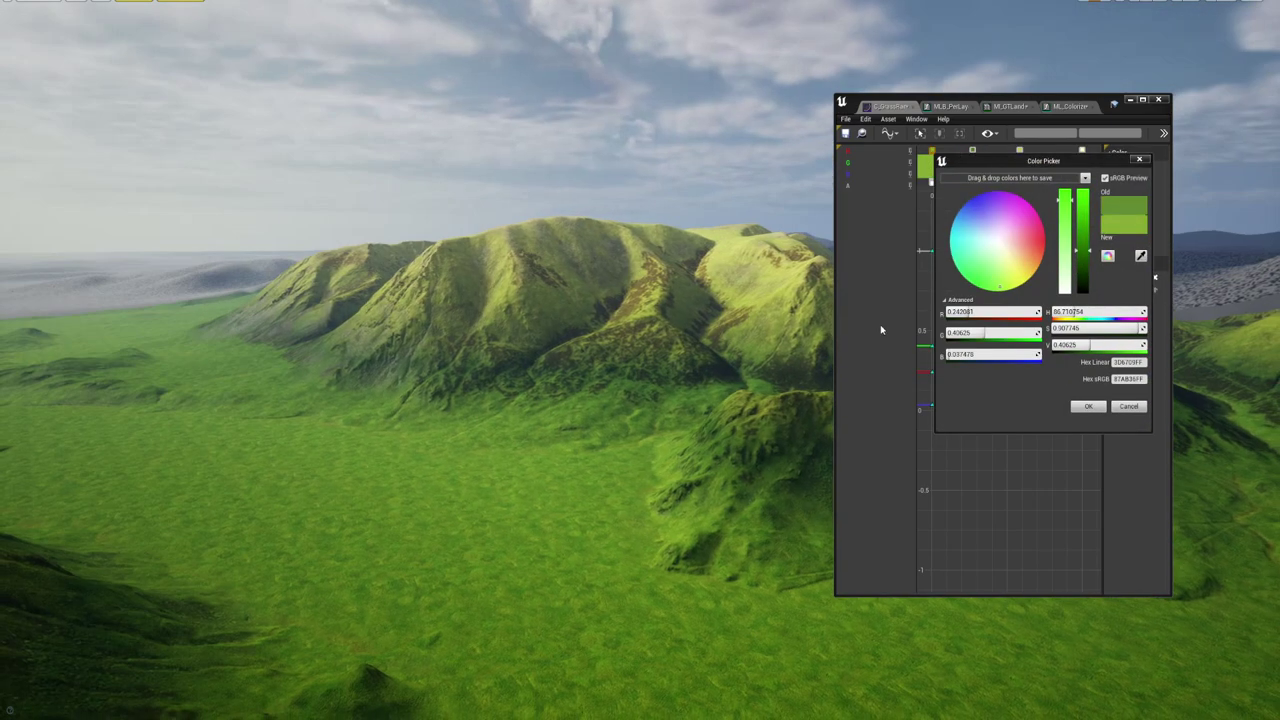
{"action": "left_click", "coordinate": [1096, 404]}
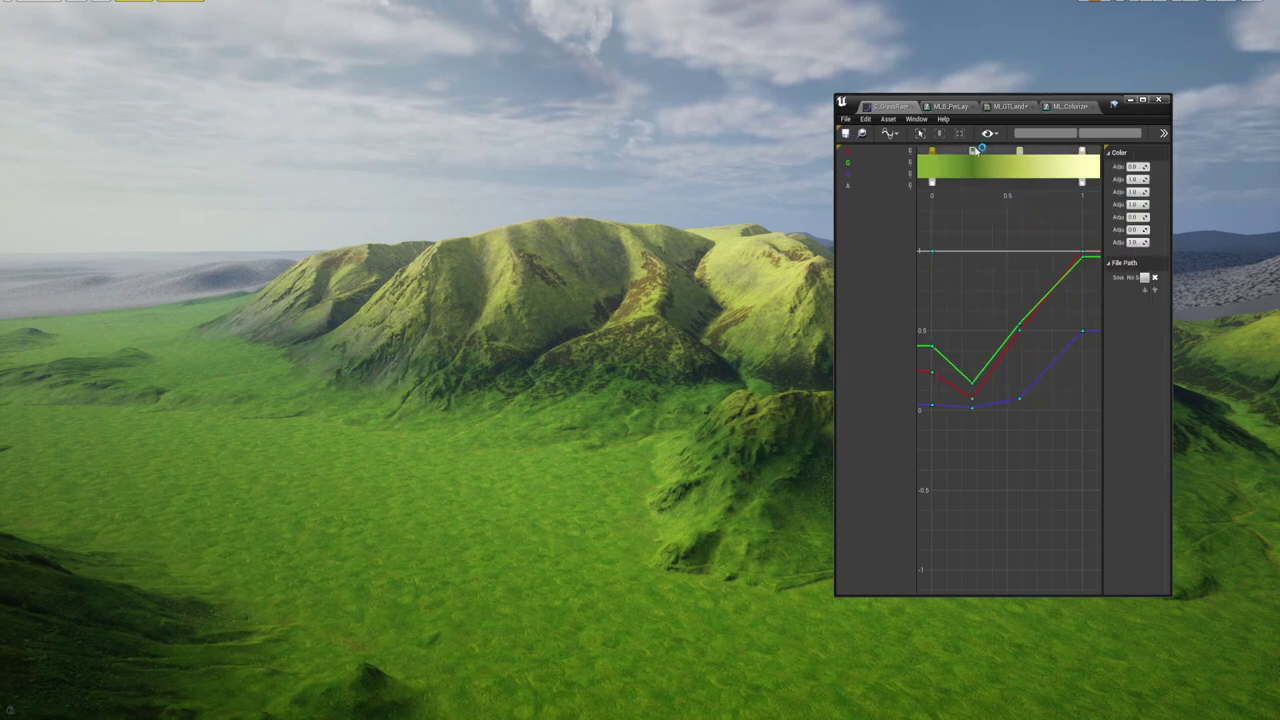
Move the inner ramp stops to about 0.19 and 0.66, and recolour the latter yellow-green with saturation 1.0 and value about 0.6
{"action": "double_click", "coordinate": [1023, 152]}
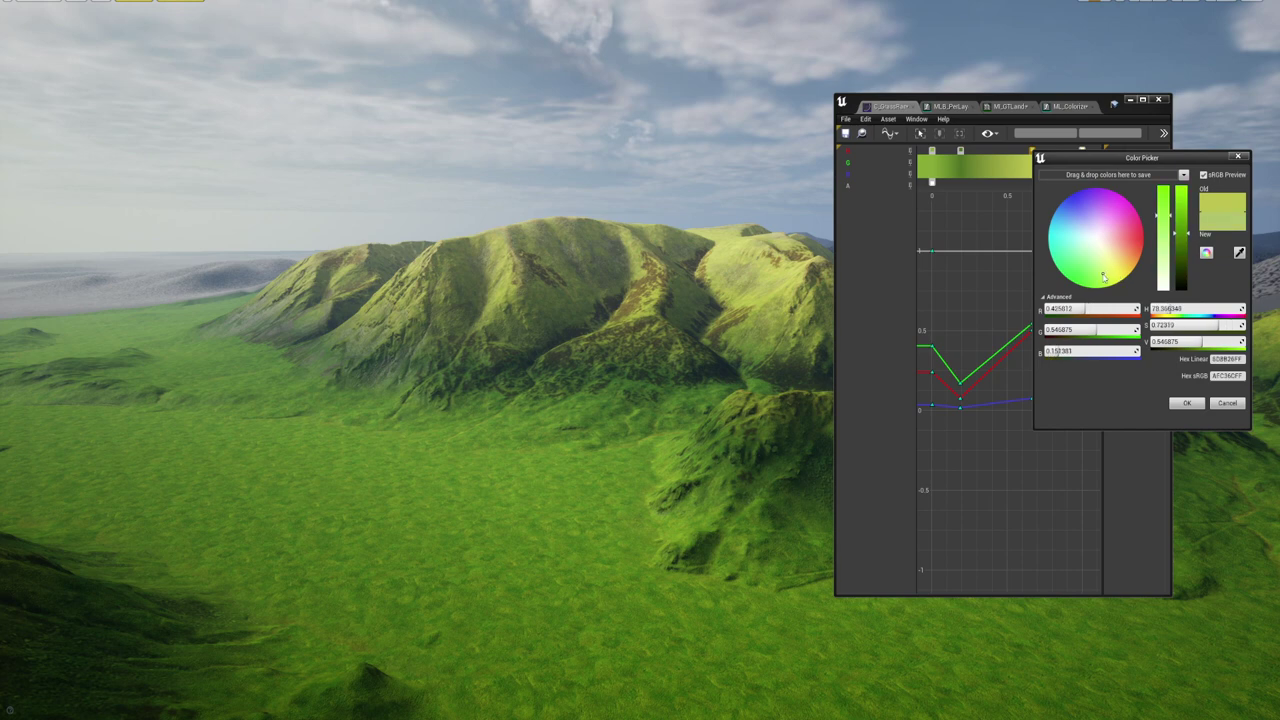
{"action": "left_click_drag", "start_coordinate": [1104, 277], "coordinate": [1101, 280]}
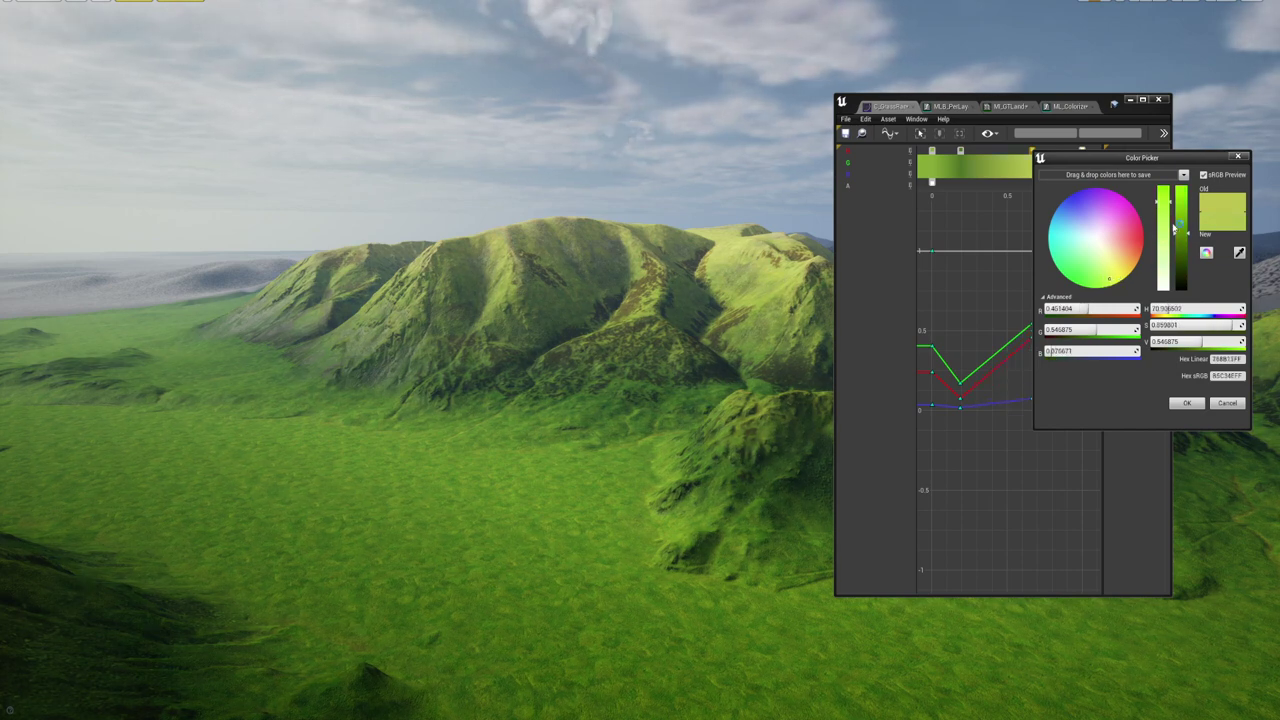
{"action": "mouse_move", "coordinate": [1182, 218]}
{"action": "left_mouse_down"}
{"action": "mouse_move", "coordinate": [1181, 206]}
{"action": "mouse_move", "coordinate": [1187, 218]}
{"action": "left_mouse_up"}
{"action": "left_click", "coordinate": [1107, 295]}
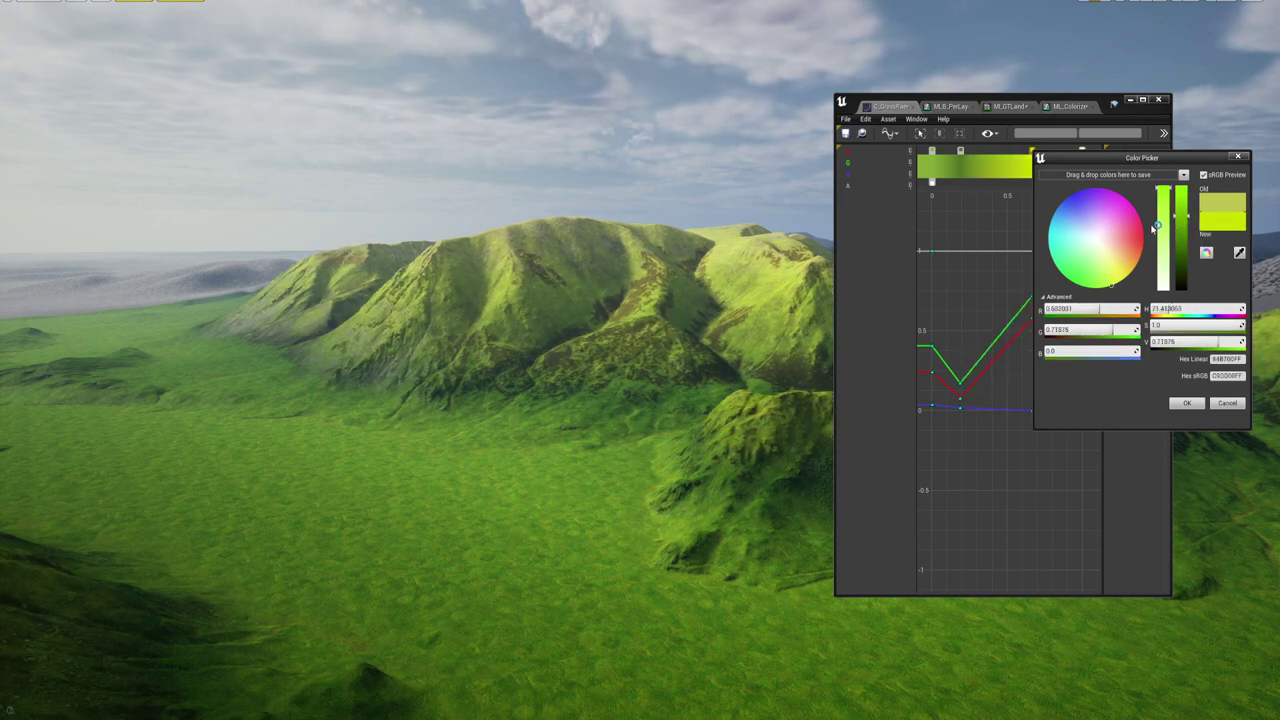
{"action": "left_click", "coordinate": [1181, 228]}
{"action": "mouse_move", "coordinate": [554, 257]}
{"action": "right_mouse_down"}
{"action": "mouse_move", "coordinate": [500, 430]}
{"action": "mouse_move", "coordinate": [554, 257]}
{"action": "right_mouse_up"}
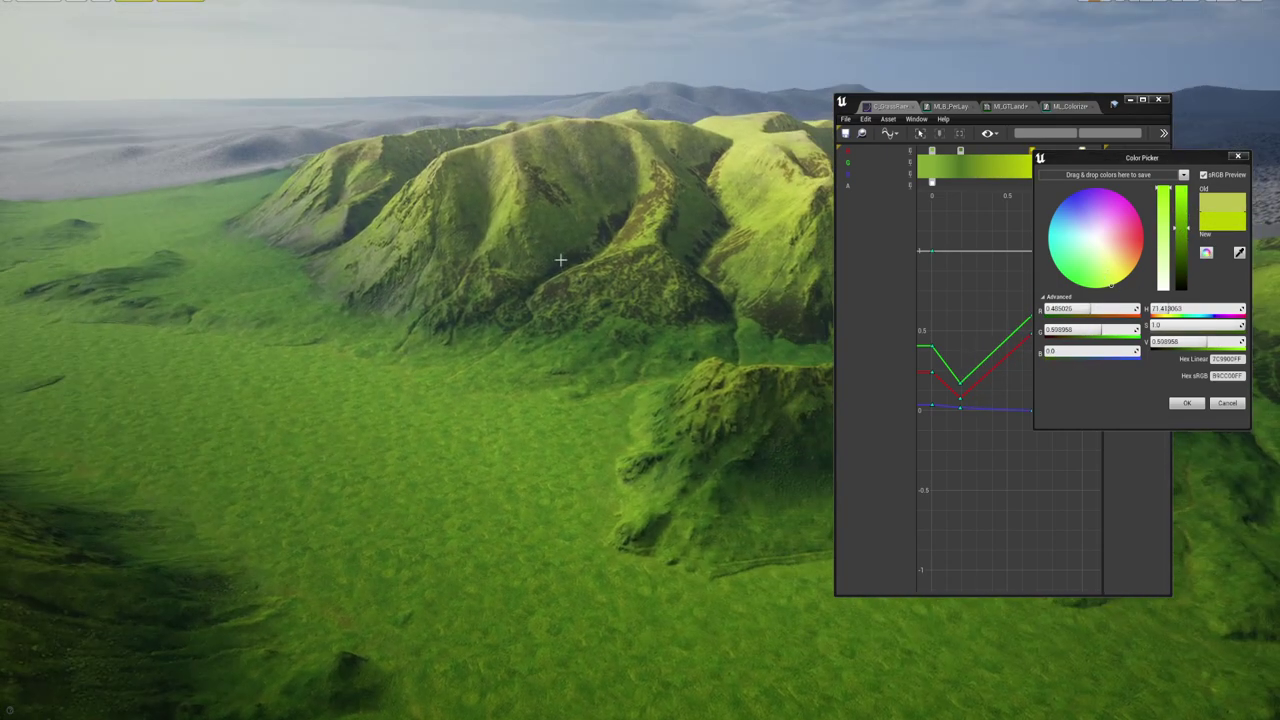
{"action": "left_click", "coordinate": [1187, 403]}
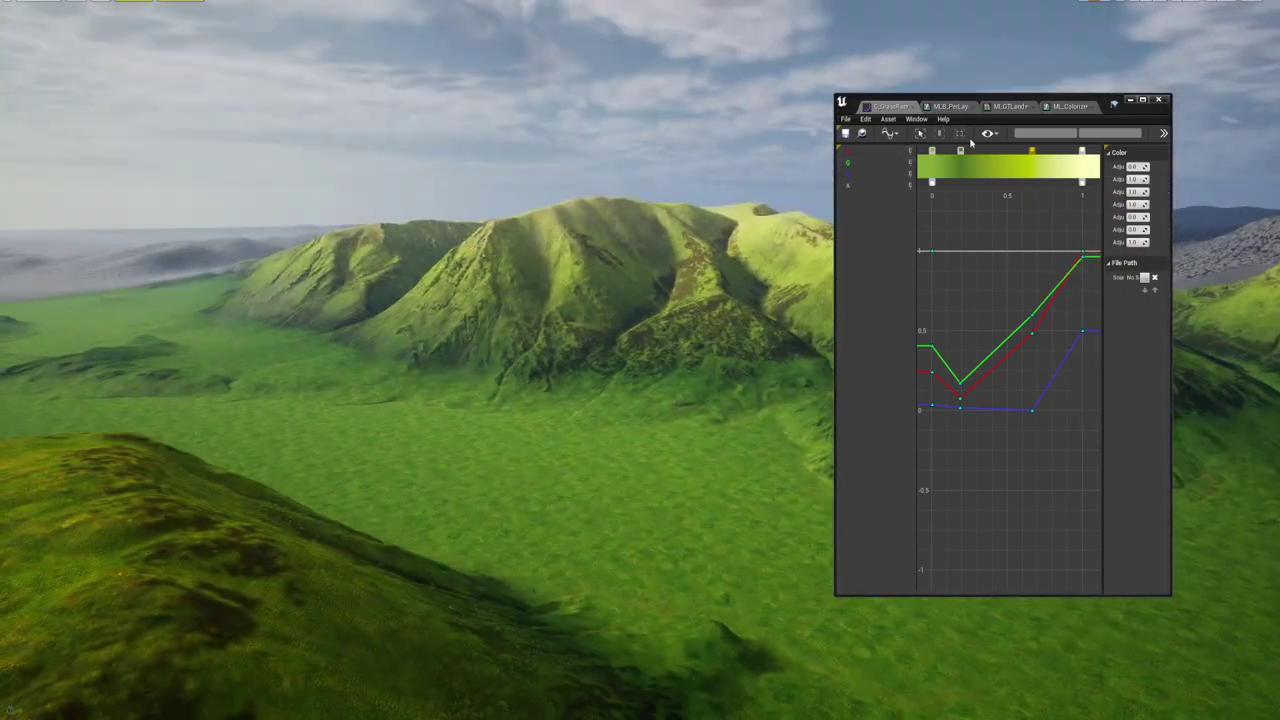
Brighten the dark green ramp stop near 0.19 to a value of about 0.33
{"action": "double_click", "coordinate": [1031, 151]}
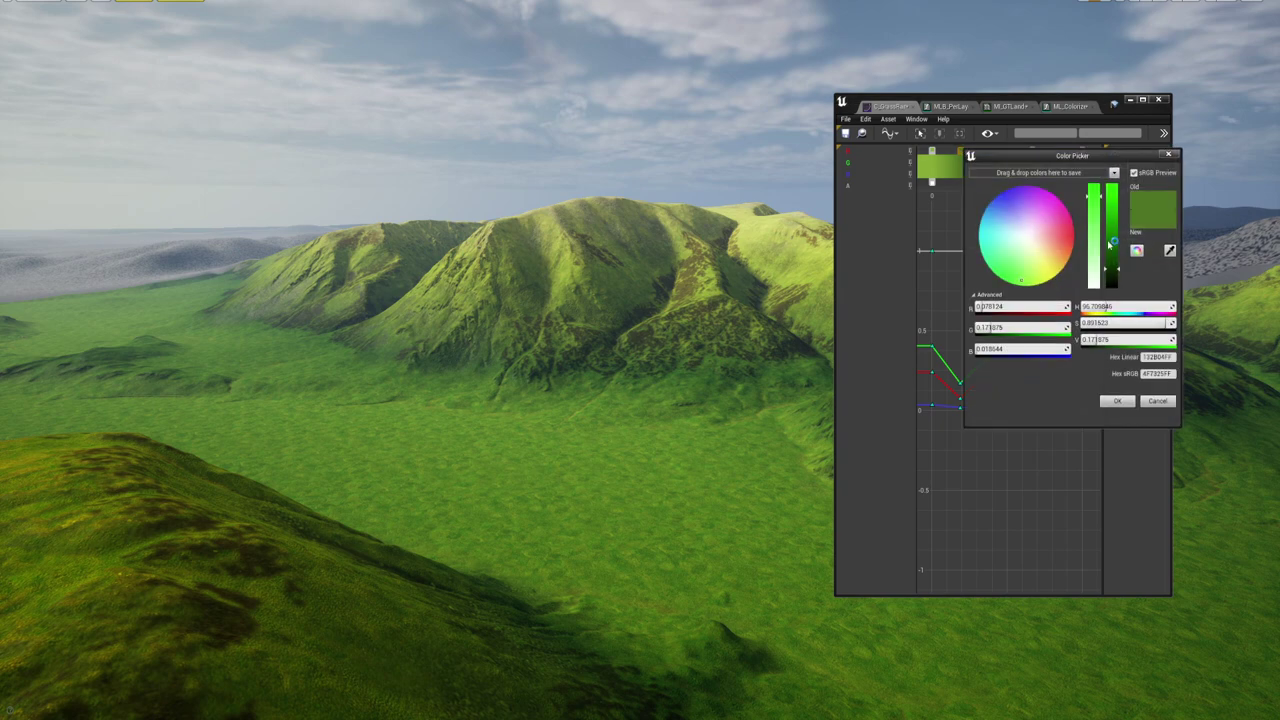
{"action": "left_click", "coordinate": [1120, 400]}
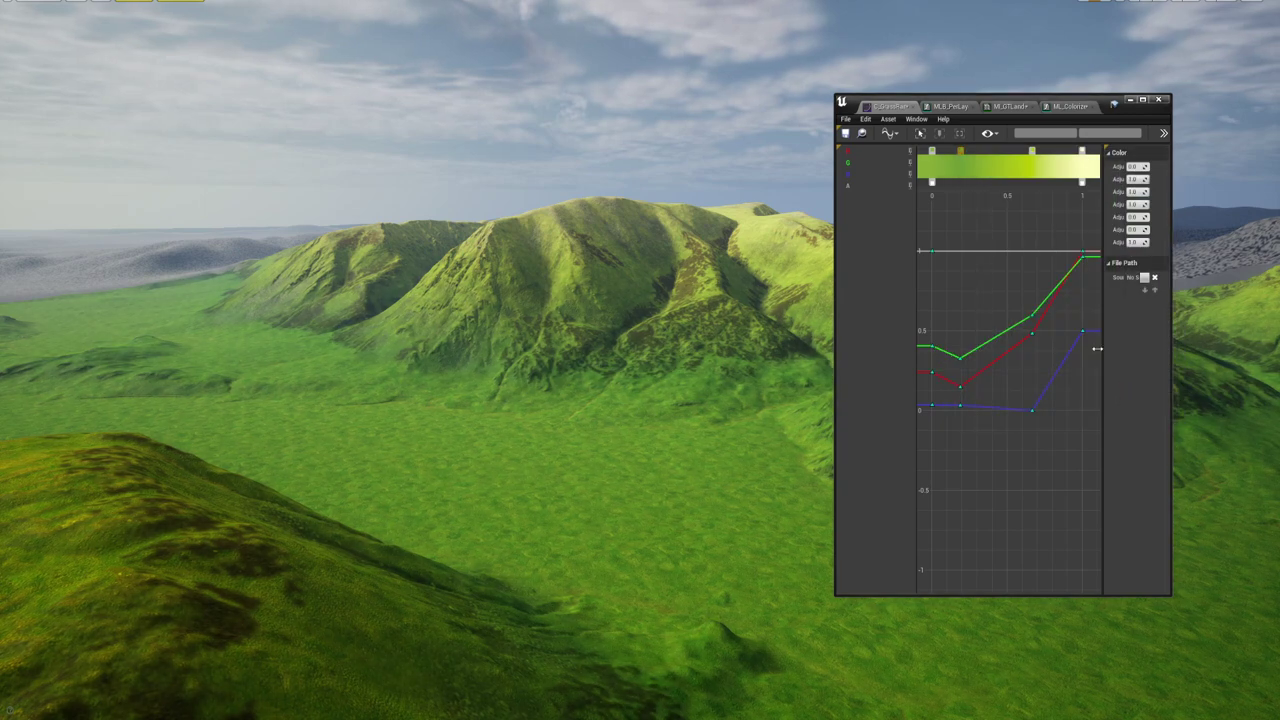
Return to the ML_Colorize graph and move the empty Slope Sampling comment box up beneath Height Sampling
{"action": "left_click", "coordinate": [1008, 106]}
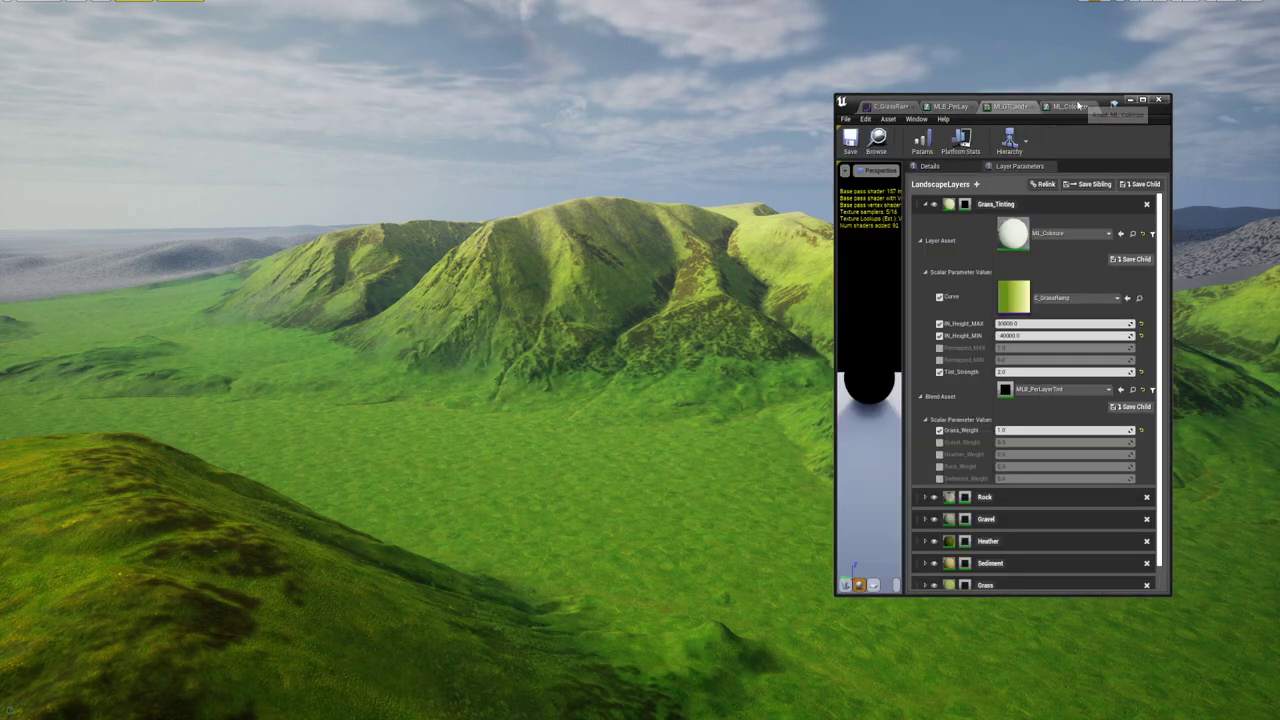
{"action": "left_click", "coordinate": [1078, 106]}
{"action": "left_click", "coordinate": [1143, 99]}
{"action": "scroll", "coordinate": [763, 196], "scroll_direction": "down", "scroll_amount": 5}
{"action": "scroll", "coordinate": [693, 350], "scroll_direction": "up", "scroll_amount": 1}
{"action": "scroll", "coordinate": [697, 350], "scroll_direction": "up", "scroll_amount": 2}
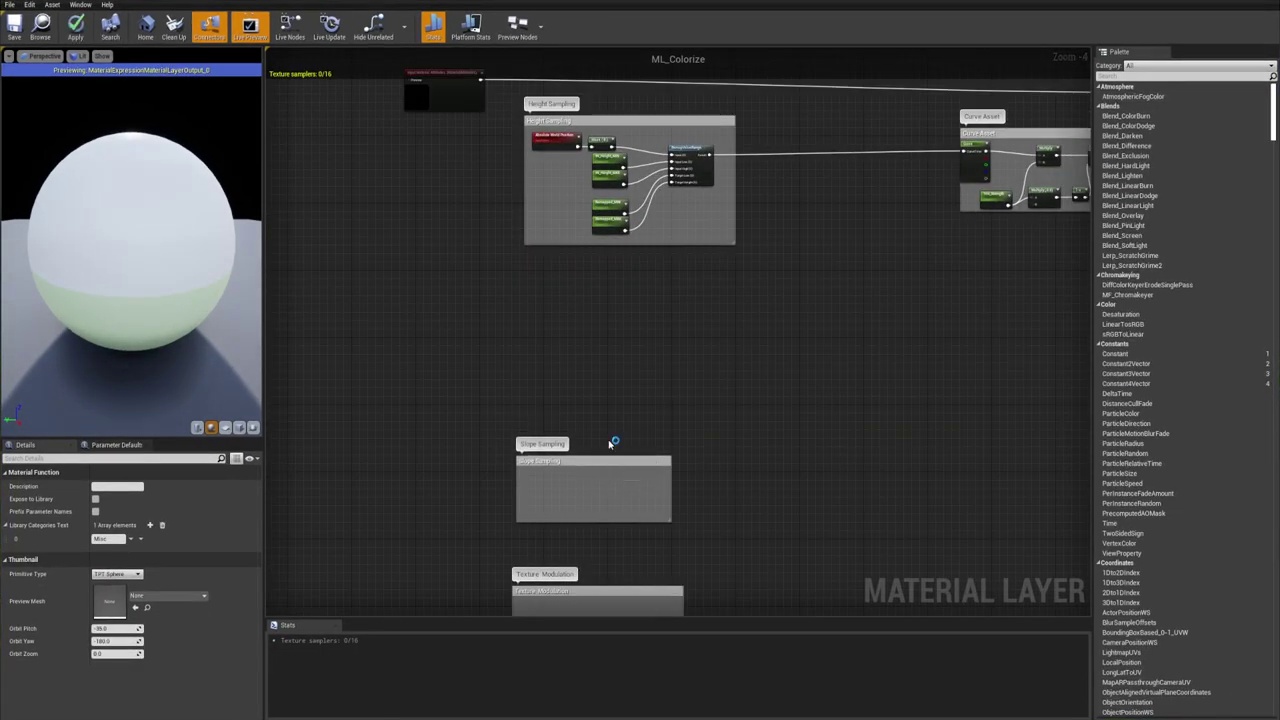
{"action": "left_click_drag", "start_coordinate": [585, 458], "coordinate": [612, 285]}
Add a SlopeMask function node and position it inside the Slope Sampling comment box
{"action": "scroll", "coordinate": [640, 150], "scroll_direction": "up", "scroll_amount": 5}
{"action": "left_click", "coordinate": [720, 146]}
{"action": "right_click_drag", "start_coordinate": [805, 178], "coordinate": [594, 213]}
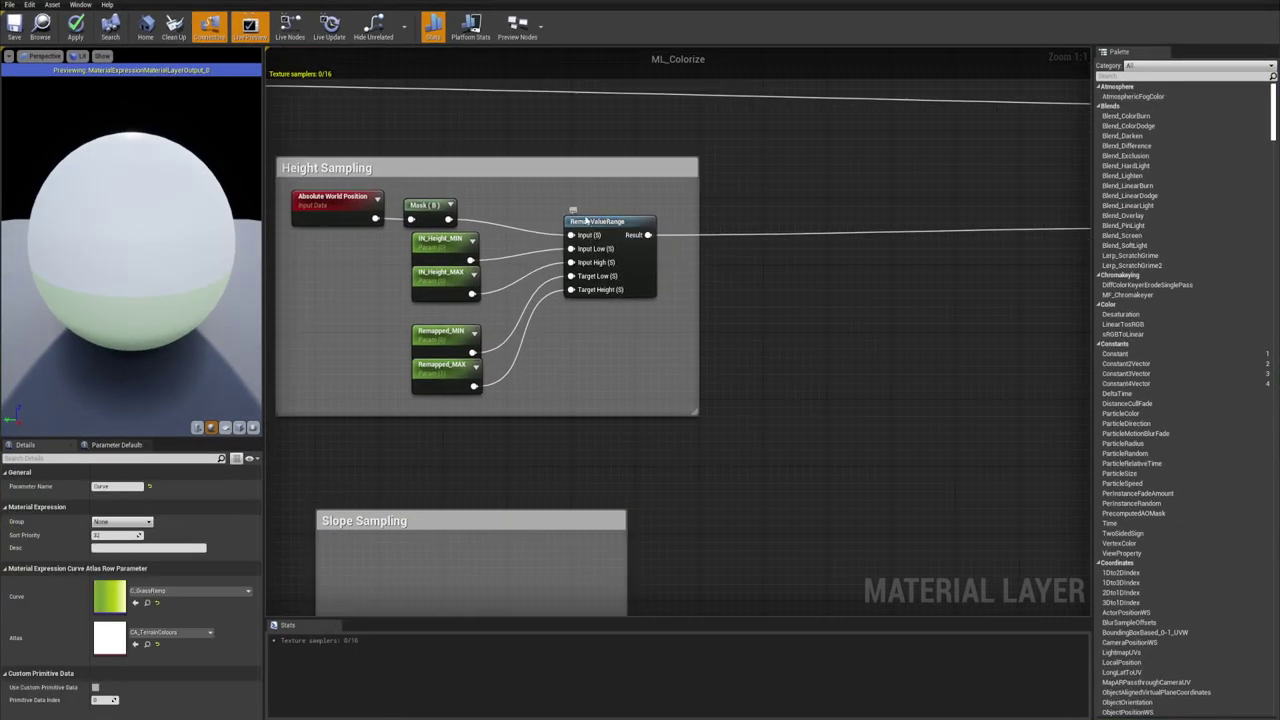
{"action": "right_click_drag", "start_coordinate": [440, 215], "coordinate": [570, 238]}
{"action": "scroll", "coordinate": [1040, 305], "scroll_direction": "down", "scroll_amount": 1}
{"action": "right_click_drag", "start_coordinate": [1050, 308], "coordinate": [603, 306]}
{"action": "right_click_drag", "start_coordinate": [290, 522], "coordinate": [602, 339]}
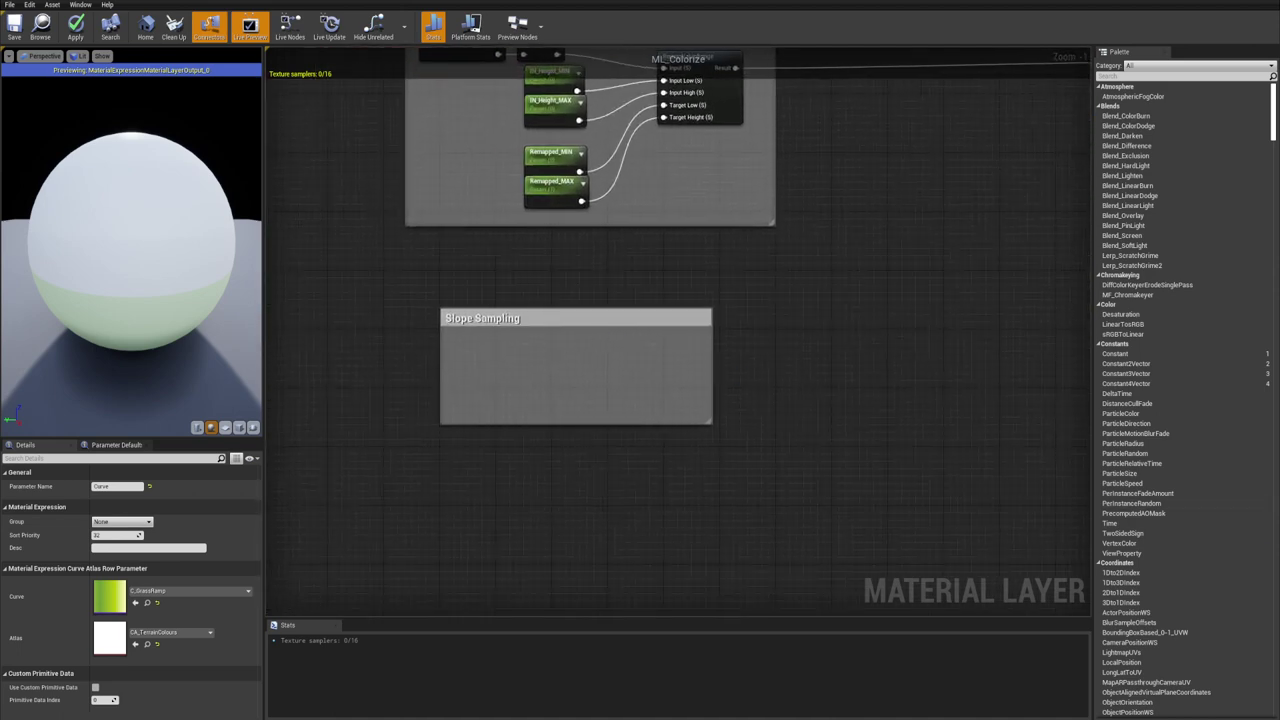
{"action": "right_click", "coordinate": [485, 381]}
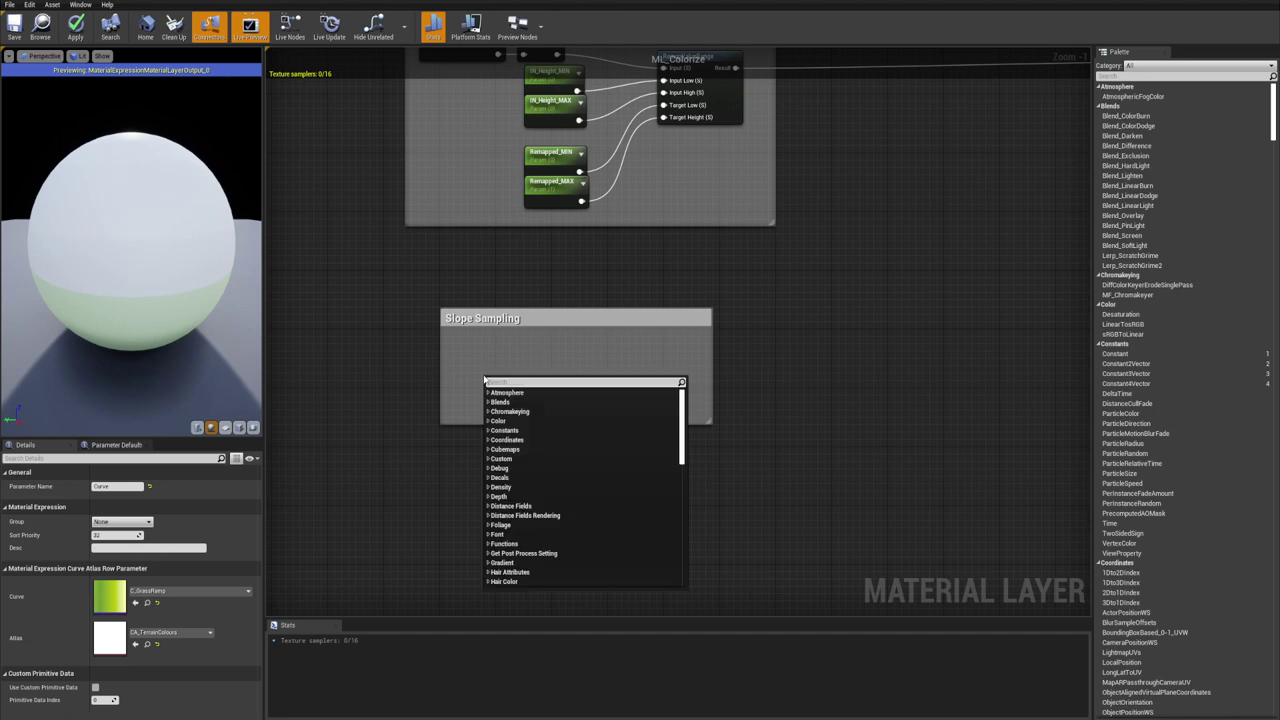
{"action": "type", "text": "slope"}
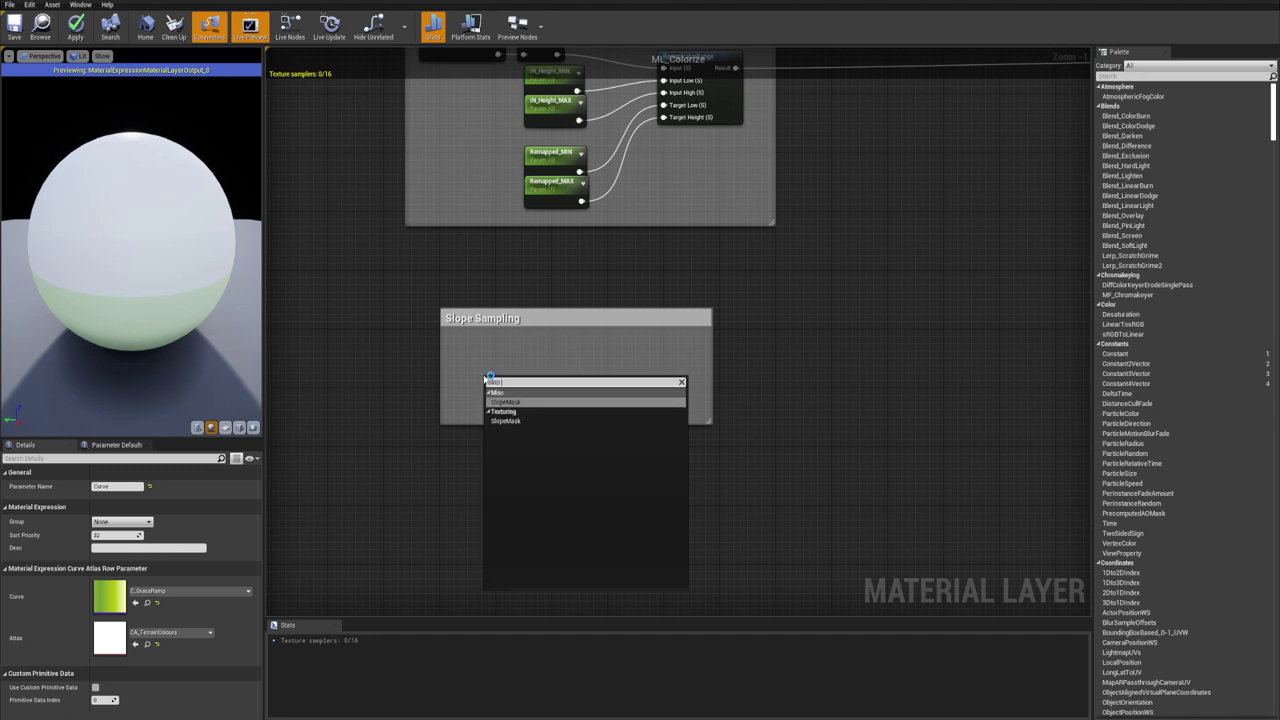
{"action": "key", "text": "Return"}
{"action": "left_click_drag", "start_coordinate": [522, 382], "coordinate": [534, 351]}
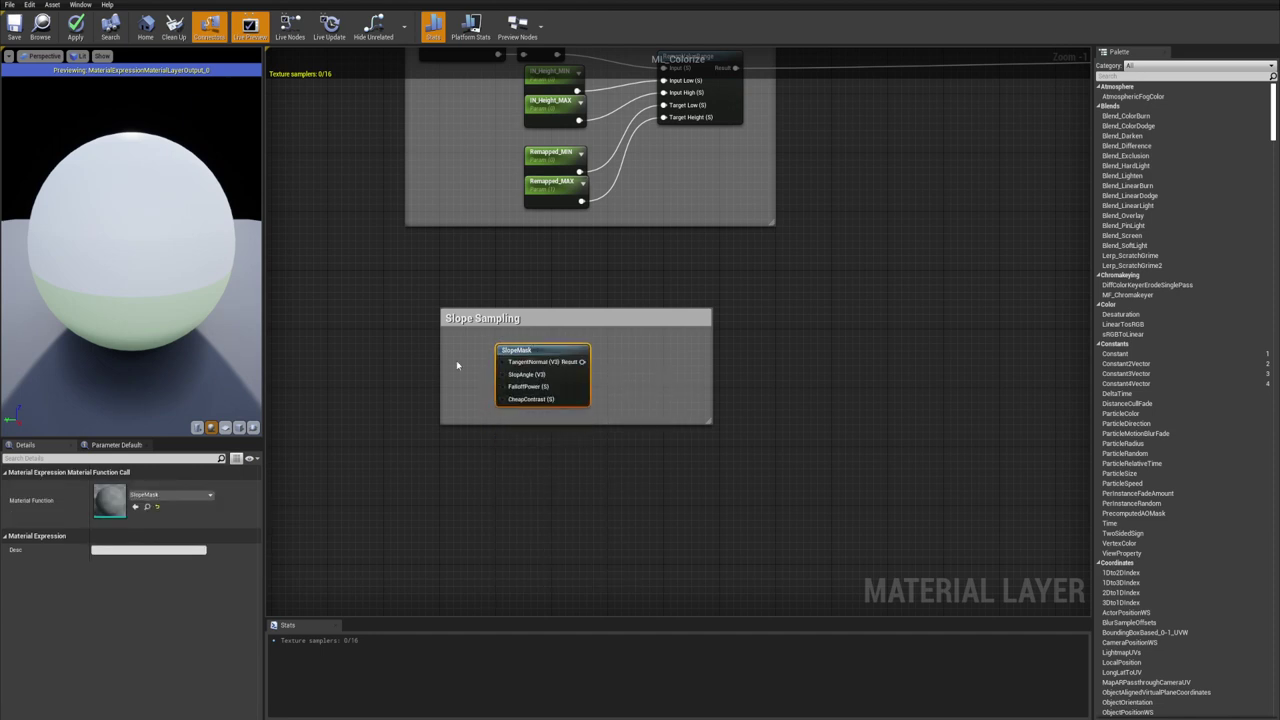
Preview the SlopeMask node's output on the preview sphere
{"action": "right_click_drag", "start_coordinate": [429, 370], "coordinate": [625, 359]}
{"action": "right_click_drag", "start_coordinate": [868, 381], "coordinate": [703, 380]}
{"action": "right_click", "coordinate": [656, 363]}
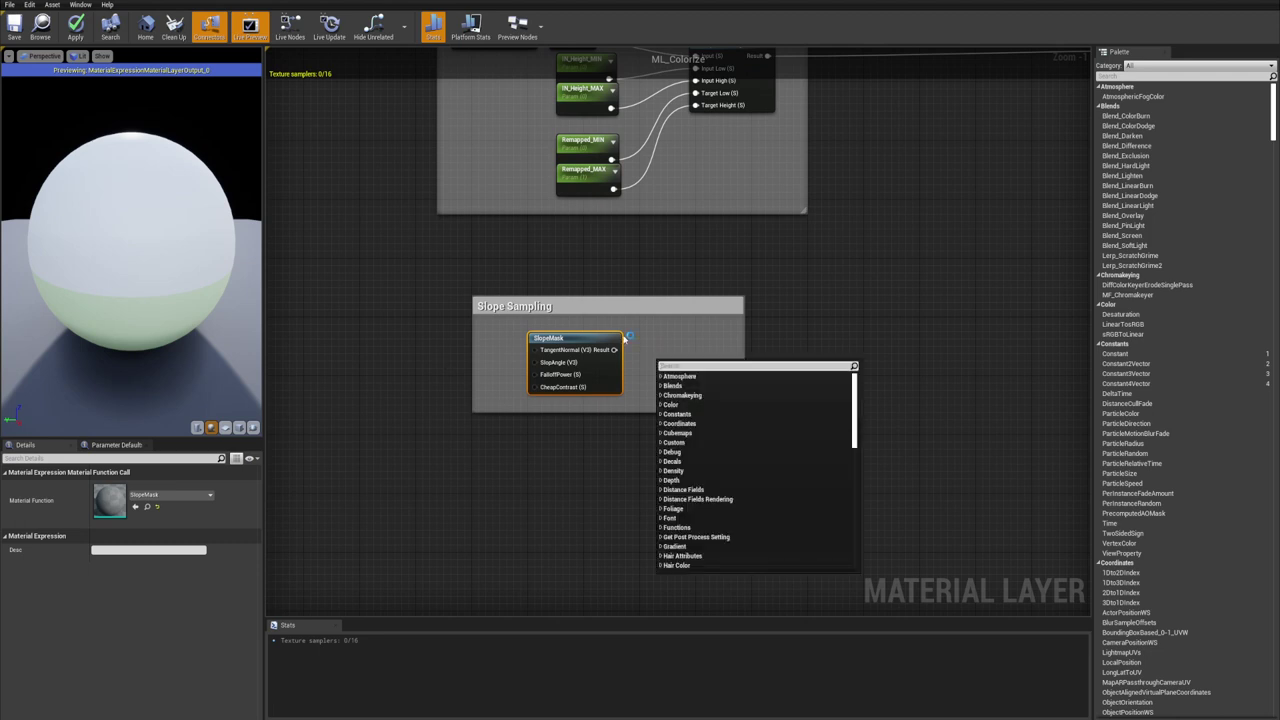
{"action": "right_click", "coordinate": [585, 341]}
{"action": "left_click", "coordinate": [620, 381]}
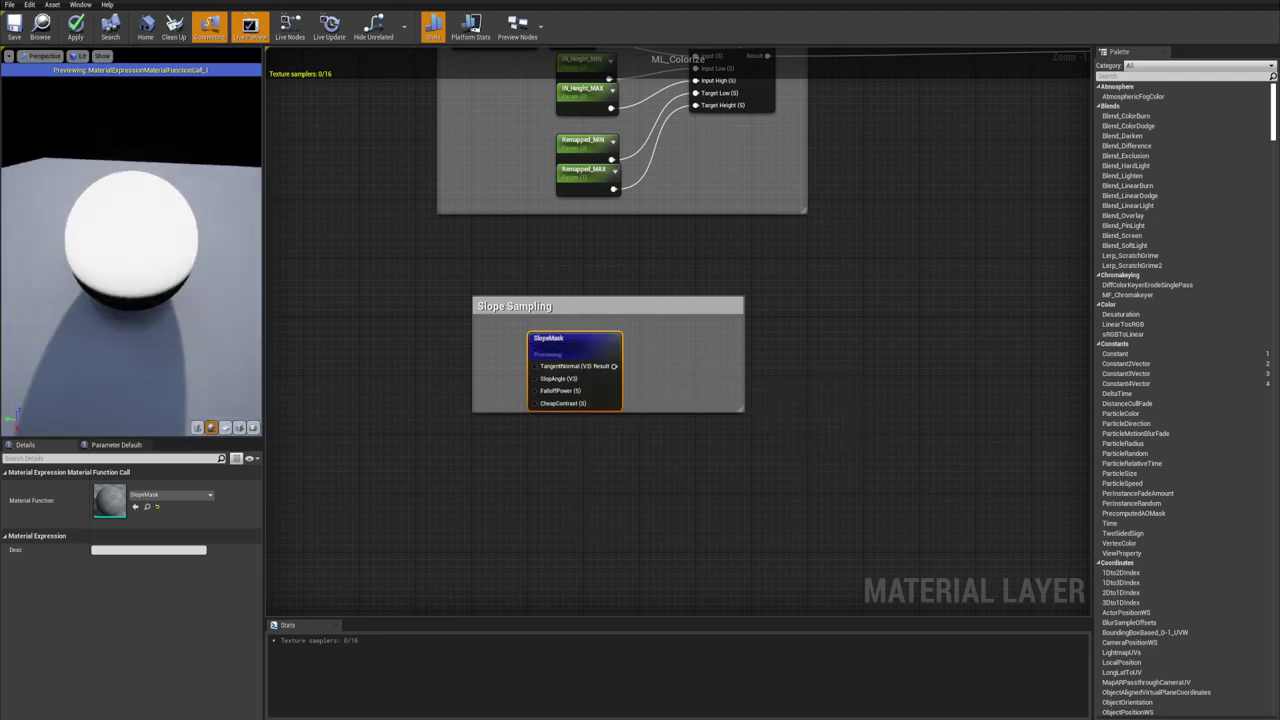
Add a 1-x node fed by the SlopeMask result and preview the inverted mask
{"action": "right_click", "coordinate": [638, 360]}
{"action": "type", "text": "1-x"}
{"action": "key", "text": "Return"}
{"action": "left_click_drag", "start_coordinate": [614, 366], "coordinate": [646, 376]}
{"action": "right_click", "coordinate": [651, 368]}
{"action": "left_click", "coordinate": [690, 410]}
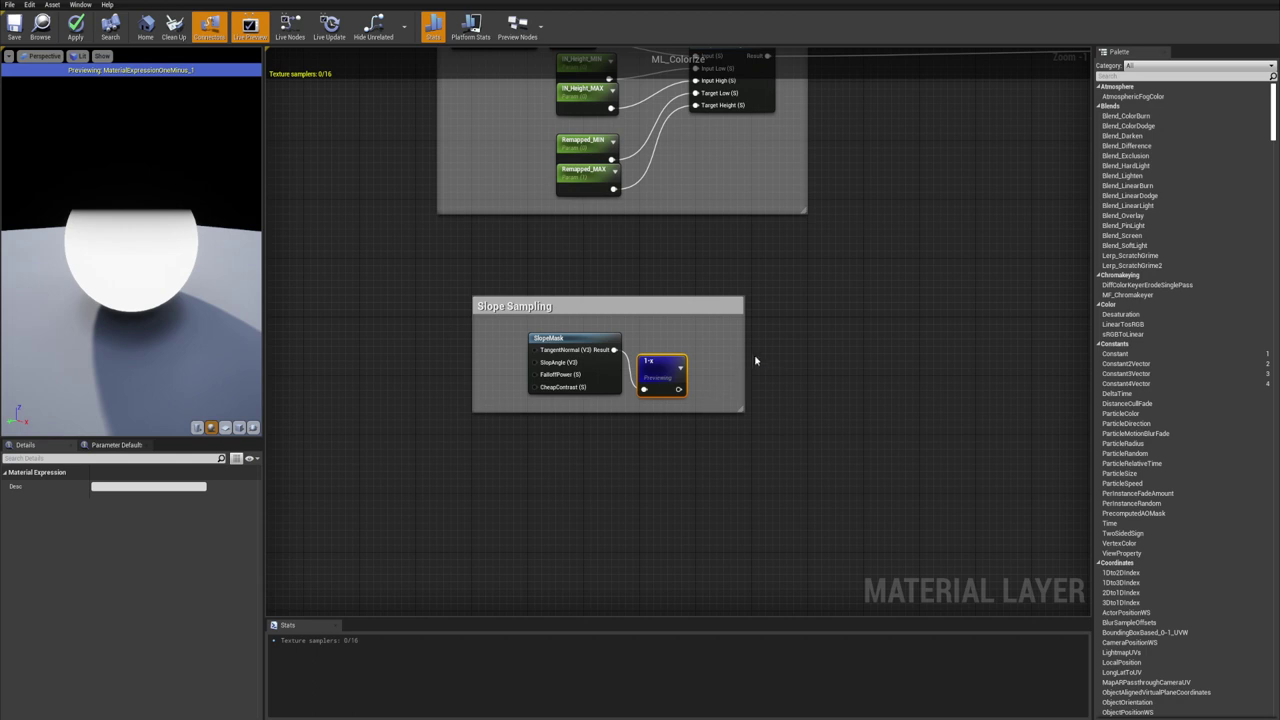
Add a ConstantBiasScale node fed by 1-x, with bias -0.5 and scale 2.0, and line it up with the 1-x node
{"action": "right_click_drag", "start_coordinate": [746, 365], "coordinate": [660, 372]}
{"action": "left_click_drag", "start_coordinate": [594, 374], "coordinate": [655, 378]}
{"action": "type", "text": "cont"}
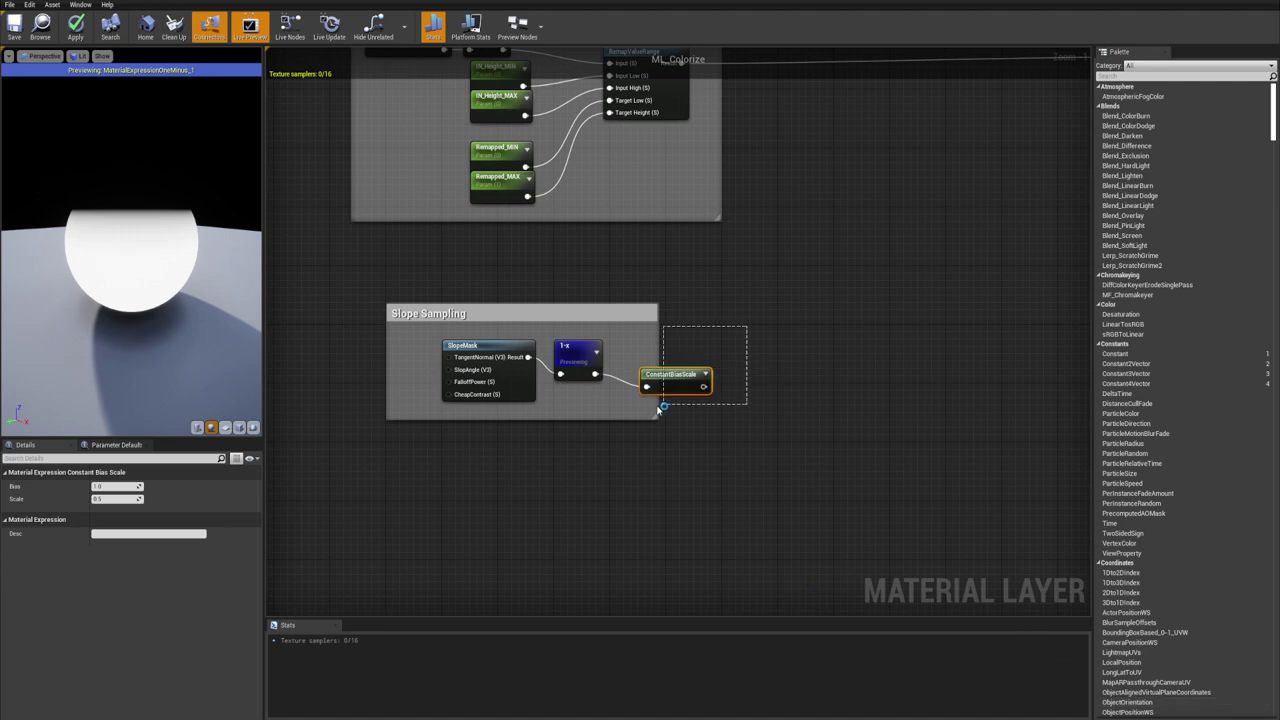
{"action": "left_click", "coordinate": [115, 486]}
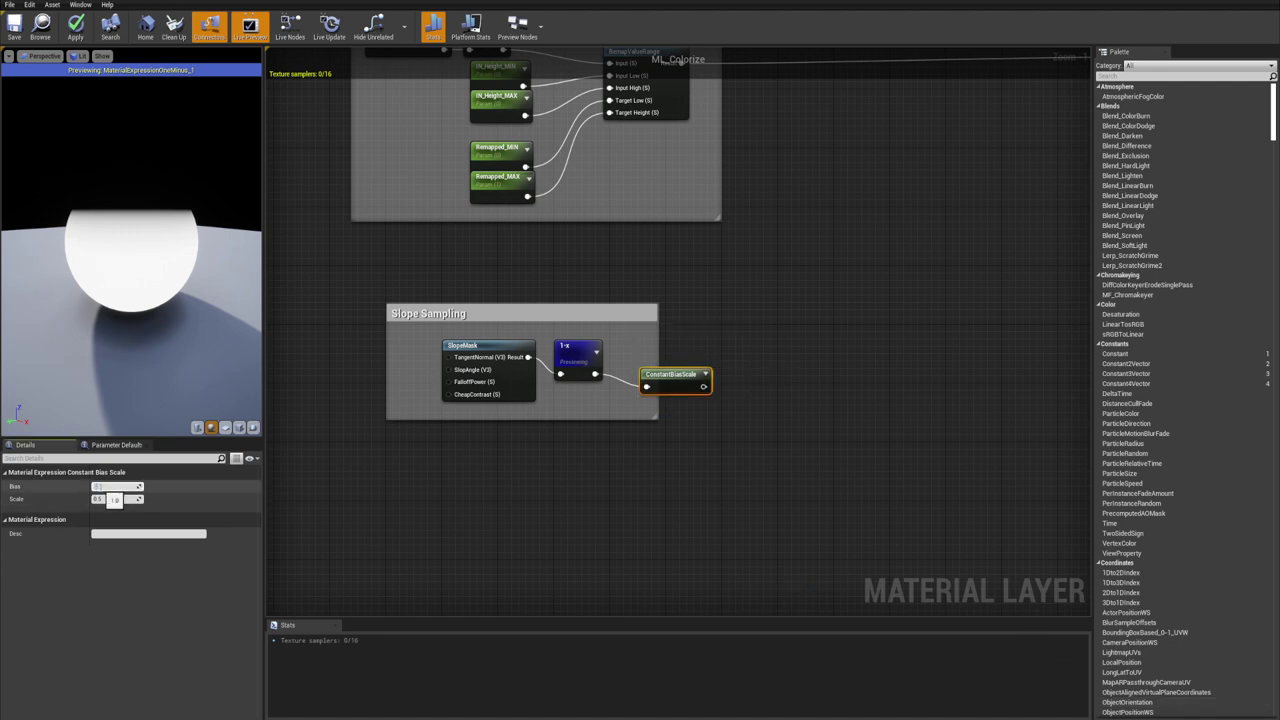
{"action": "left_click", "coordinate": [122, 498]}
{"action": "key", "text": "Return"}
{"action": "left_click_drag", "start_coordinate": [685, 376], "coordinate": [683, 362]}
{"action": "left_click_drag", "start_coordinate": [757, 395], "coordinate": [662, 358]}
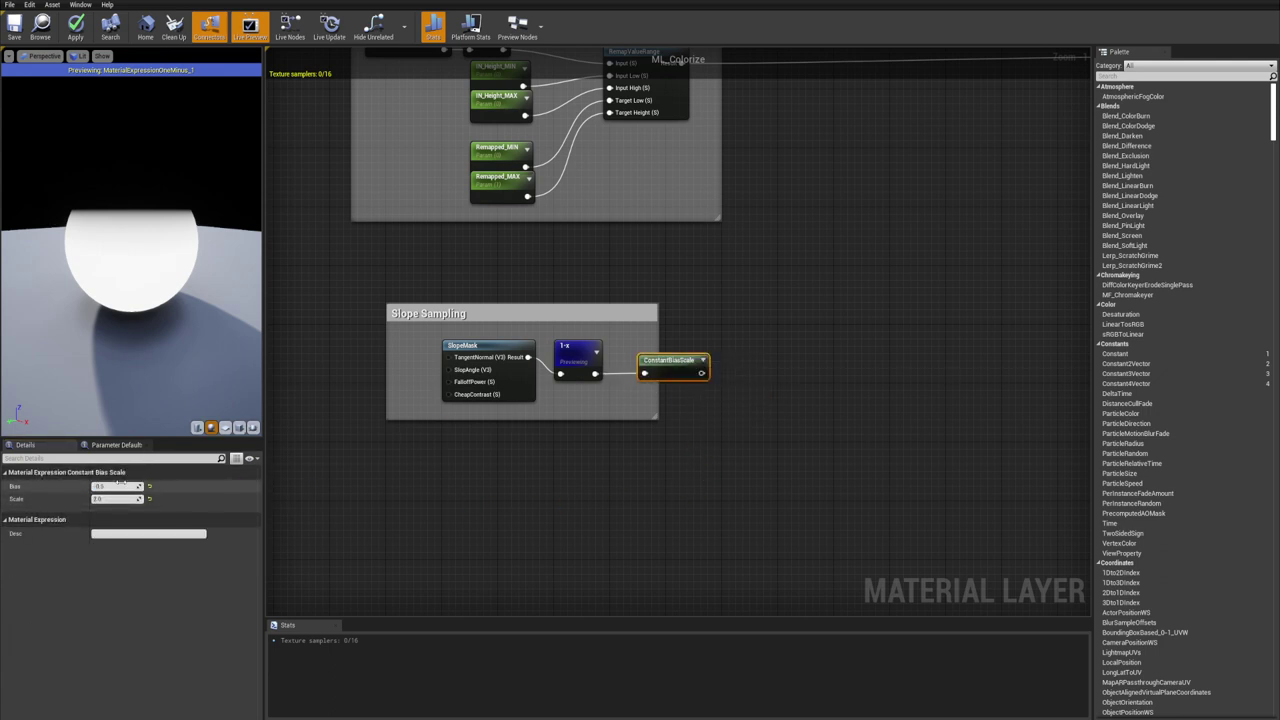
Move the ConstantBiasScale node closer to the 1-x node and recheck its bias and scale
{"action": "mouse_move", "coordinate": [604, 453]}
{"action": "right_mouse_down"}
{"action": "mouse_move", "coordinate": [603, 428]}
{"action": "mouse_move", "coordinate": [601, 450]}
{"action": "right_mouse_up"}
{"action": "left_click_drag", "start_coordinate": [659, 350], "coordinate": [660, 351]}
{"action": "left_click_drag", "start_coordinate": [680, 361], "coordinate": [672, 361]}
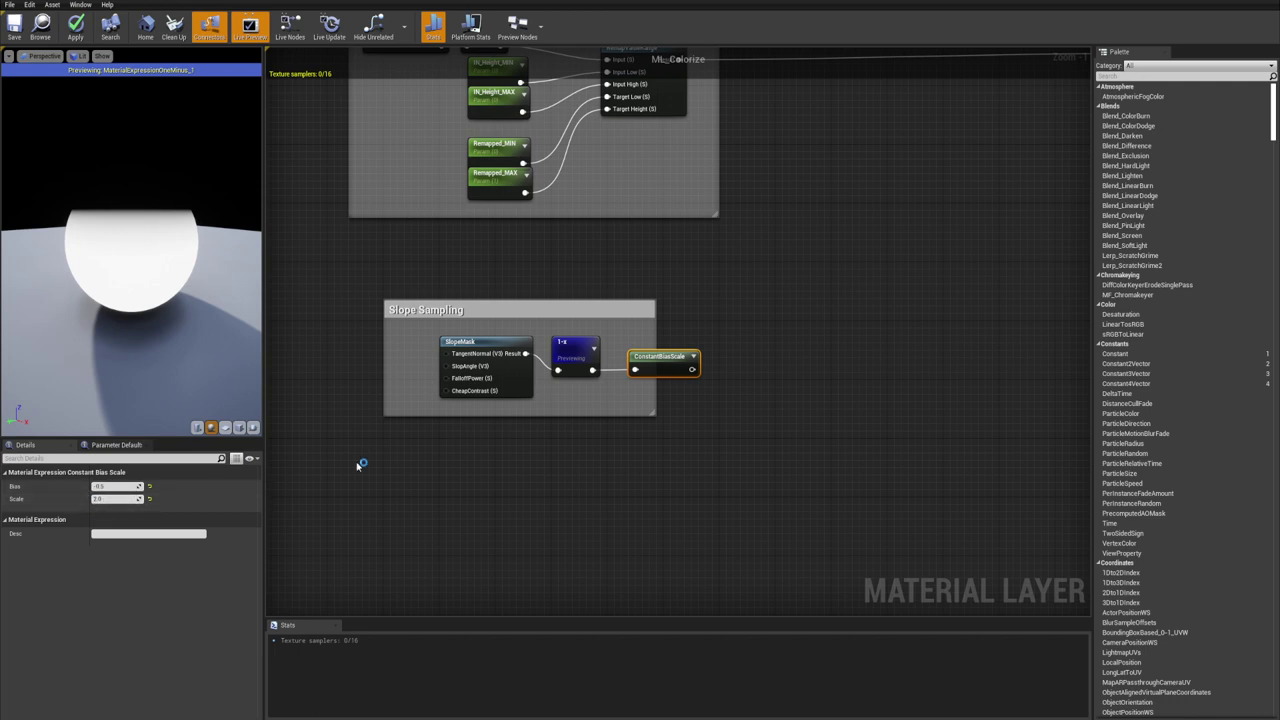
{"action": "left_click_drag", "start_coordinate": [676, 363], "coordinate": [672, 364]}
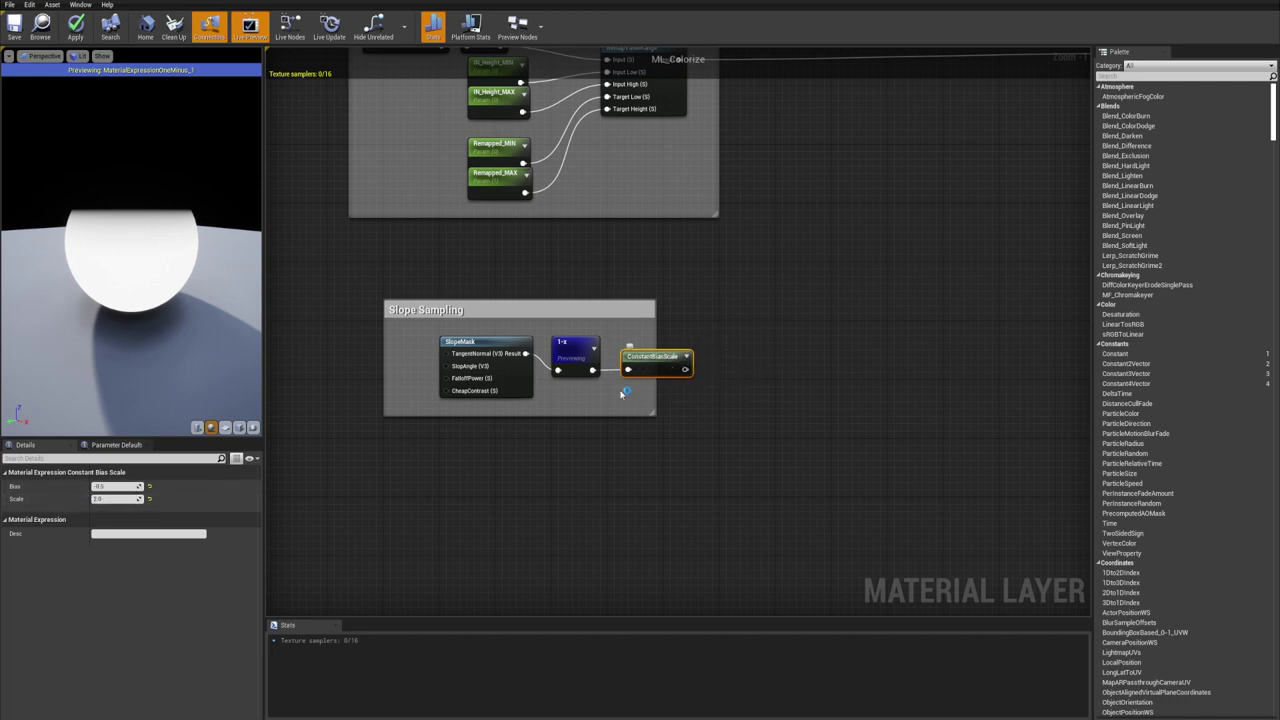
{"action": "left_click", "coordinate": [115, 486]}
{"action": "double_click", "coordinate": [123, 485]}
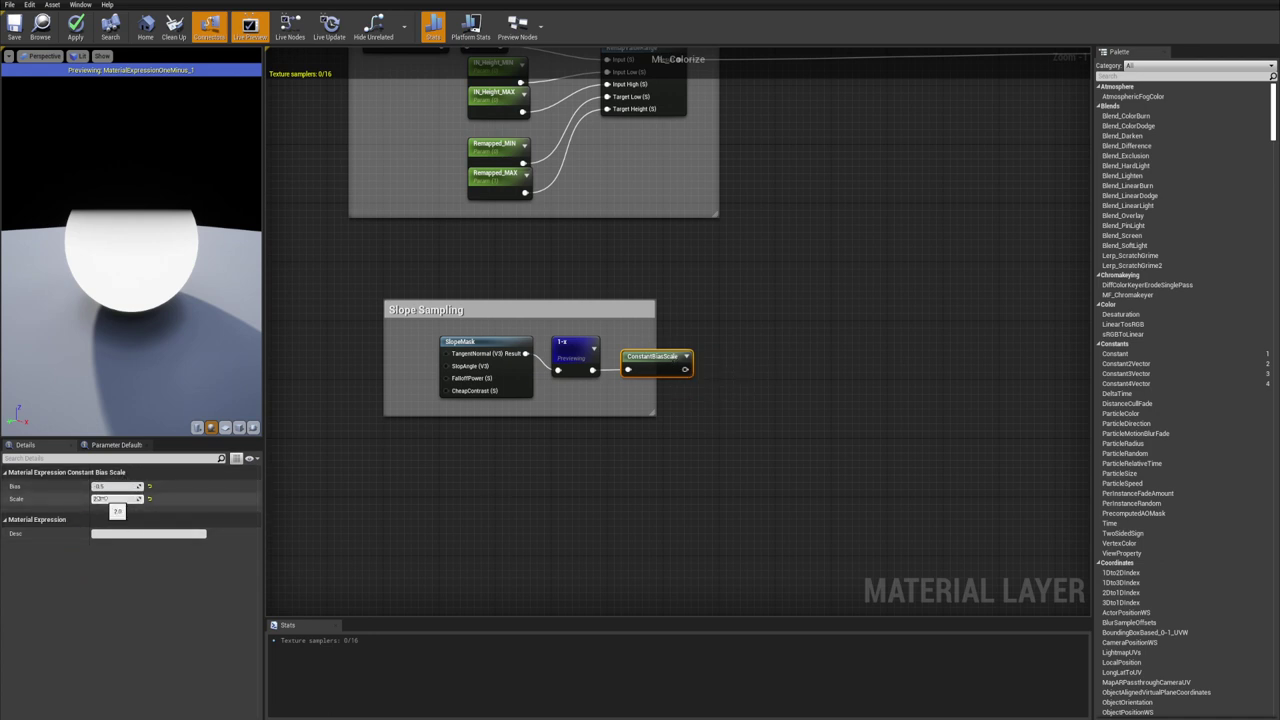
{"action": "key", "text": "Return"}
{"action": "left_click", "coordinate": [716, 342]}
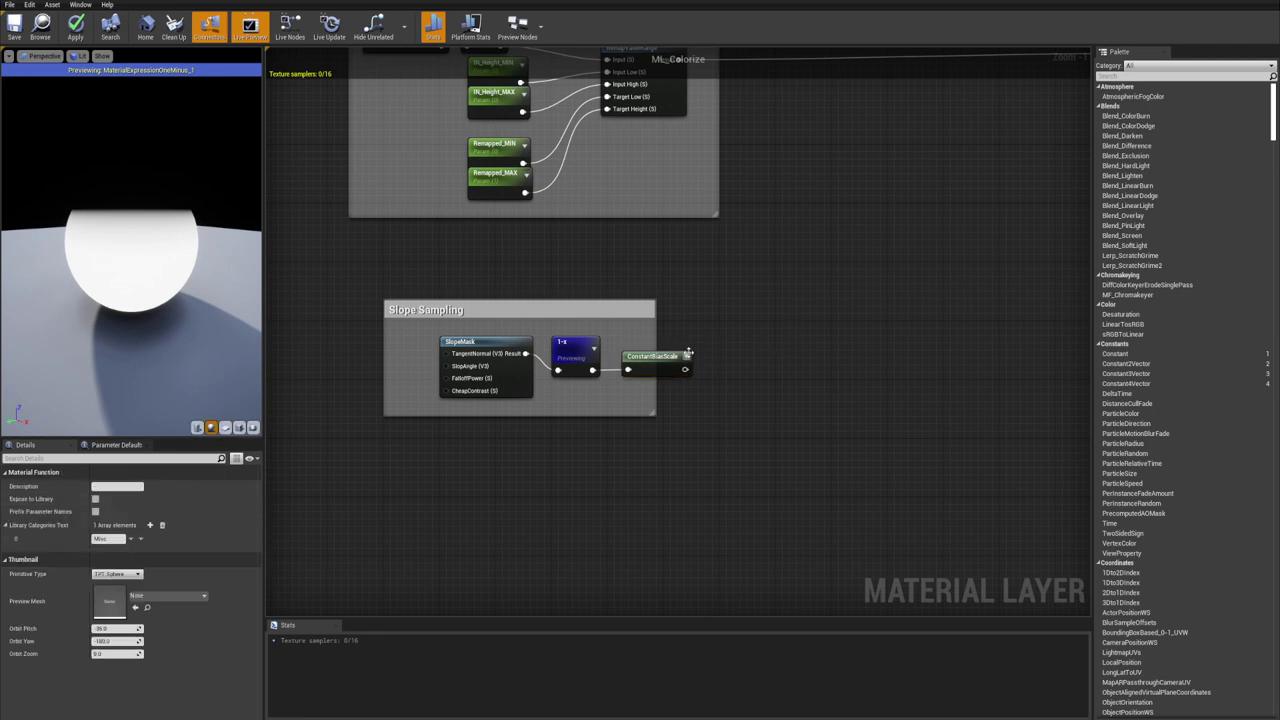
Multiply the ConstantBiasScale output by a new scalar parameter named Slope_Weight
{"action": "right_click_drag", "start_coordinate": [731, 341], "coordinate": [692, 339]}
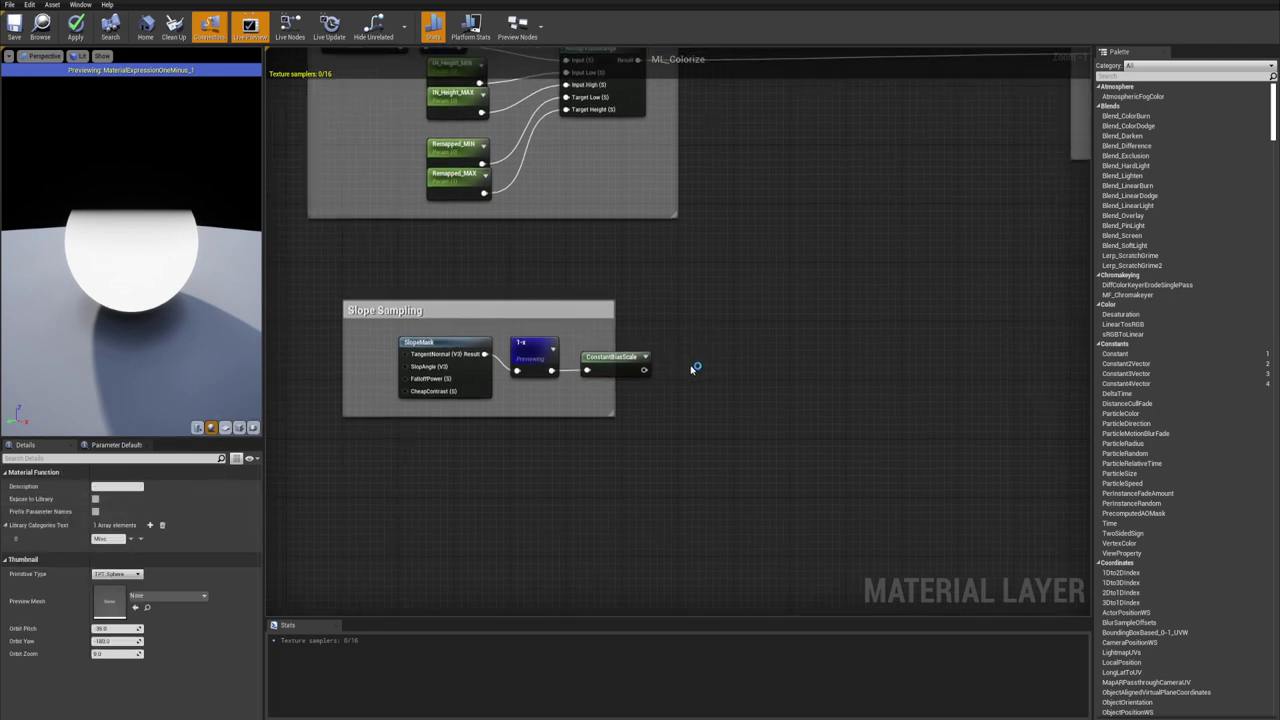
{"action": "left_click", "coordinate": [688, 368]}
{"action": "left_click_drag", "start_coordinate": [644, 370], "coordinate": [682, 376]}
{"action": "left_click", "coordinate": [631, 400]}
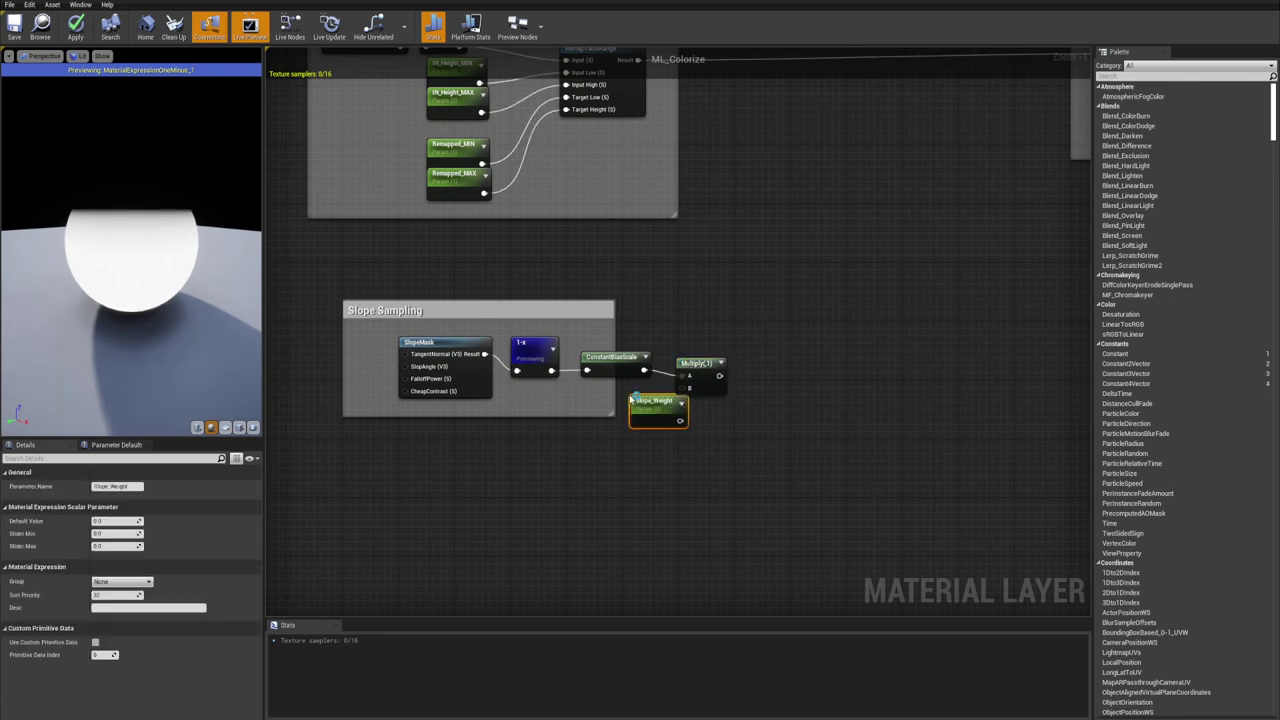
{"action": "left_click_drag", "start_coordinate": [644, 427], "coordinate": [602, 427]}
{"action": "left_click", "coordinate": [671, 449]}
{"action": "left_click_drag", "start_coordinate": [683, 388], "coordinate": [636, 423]}
Enlarge the Slope Sampling comment box so it encloses the Multiply and Slope_Weight nodes
{"action": "left_click_drag", "start_coordinate": [543, 416], "coordinate": [543, 452]}
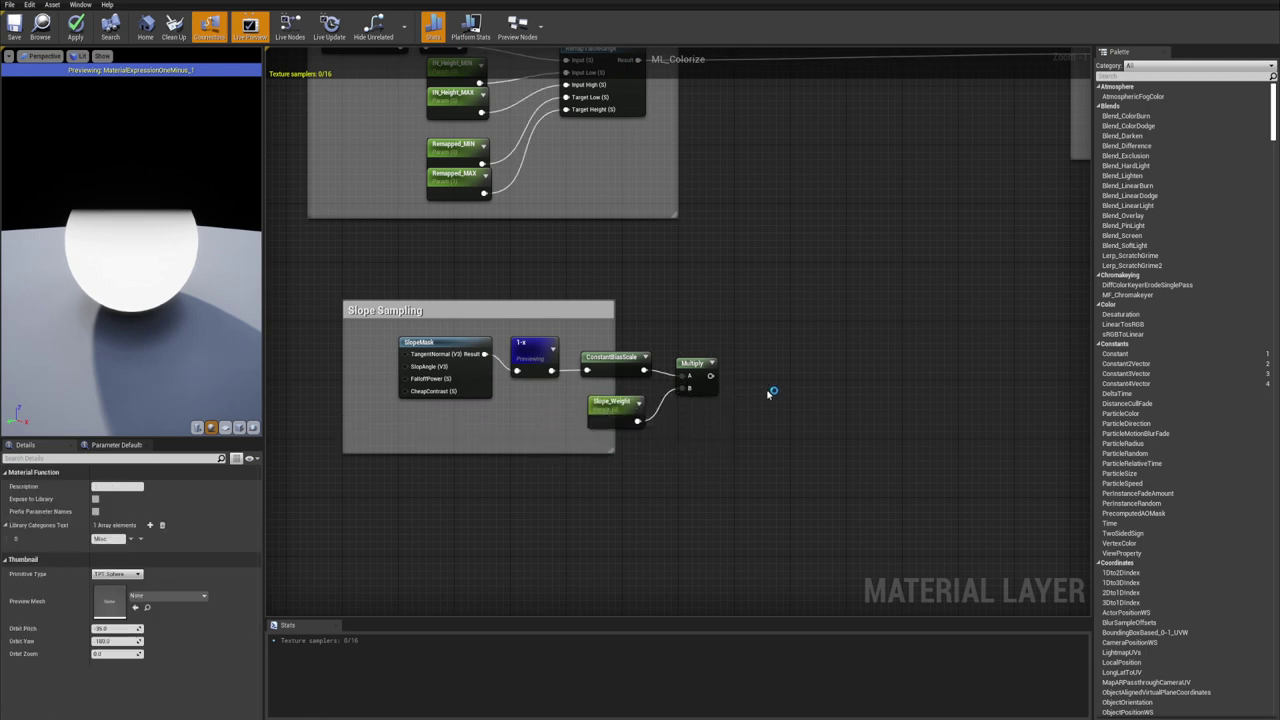
{"action": "scroll", "coordinate": [718, 404], "scroll_direction": "down", "scroll_amount": 3}
{"action": "scroll", "coordinate": [710, 328], "scroll_direction": "up", "scroll_amount": 4}
{"action": "left_click_drag", "start_coordinate": [675, 349], "coordinate": [821, 349]}
Add scalar parameters SlopeFalloffPower and SlopeContrast and connect them to SlopeMask's FalloffPower and CheapContrast inputs
{"action": "mouse_move", "coordinate": [576, 363]}
{"action": "right_mouse_down"}
{"action": "mouse_move", "coordinate": [637, 332]}
{"action": "mouse_move", "coordinate": [729, 328]}
{"action": "right_mouse_up"}
{"action": "right_click_drag", "start_coordinate": [468, 392], "coordinate": [535, 394]}
{"action": "left_click", "coordinate": [531, 362]}
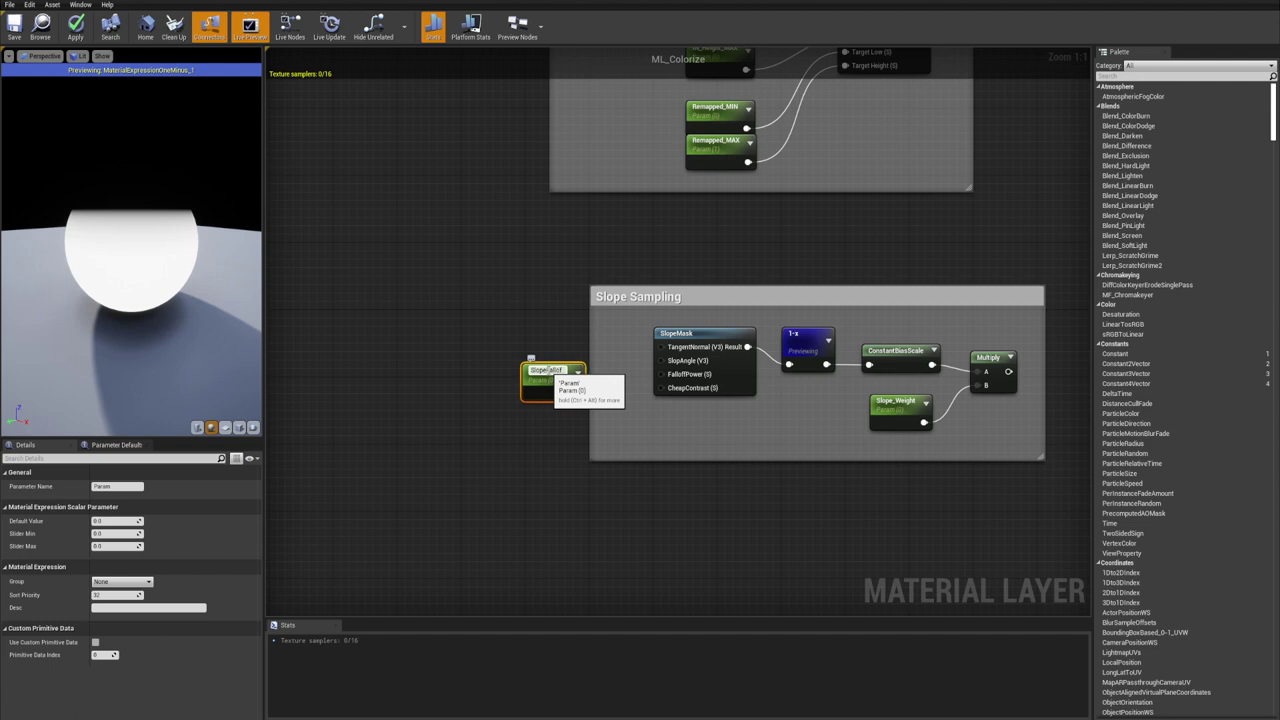
{"action": "left_click", "coordinate": [551, 406]}
{"action": "left_click", "coordinate": [556, 430]}
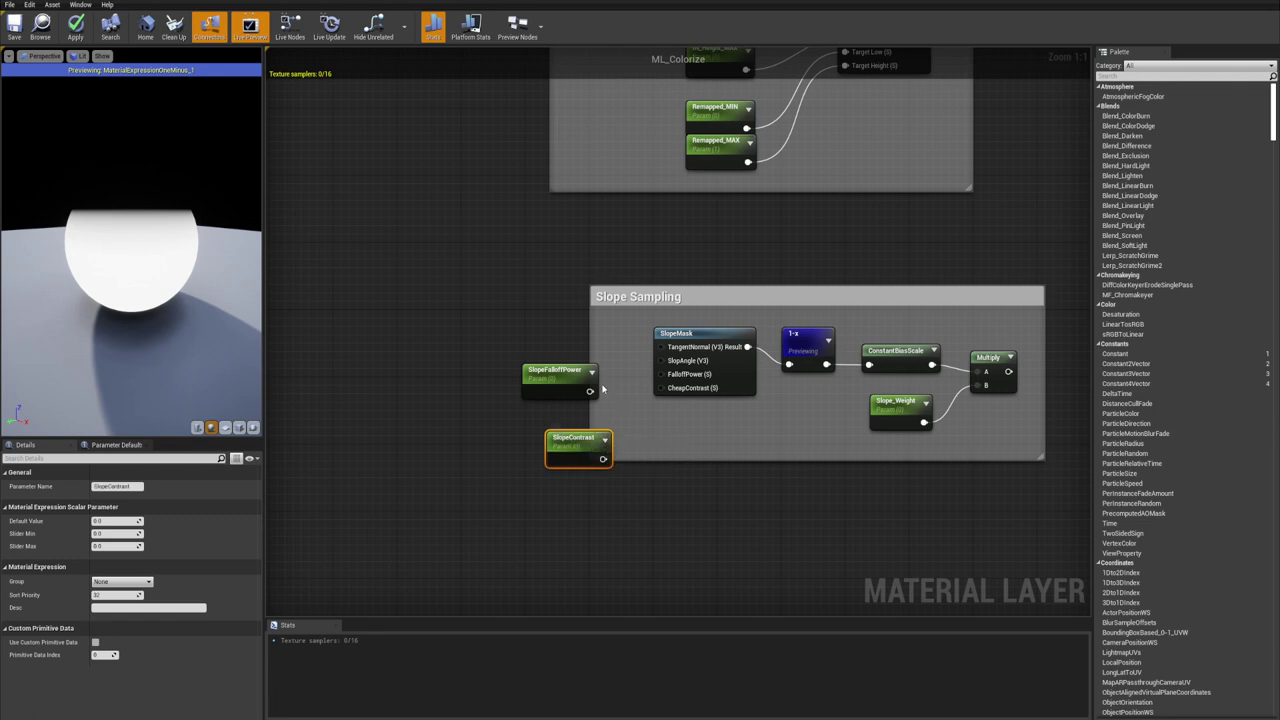
{"action": "left_click_drag", "start_coordinate": [590, 391], "coordinate": [570, 427]}
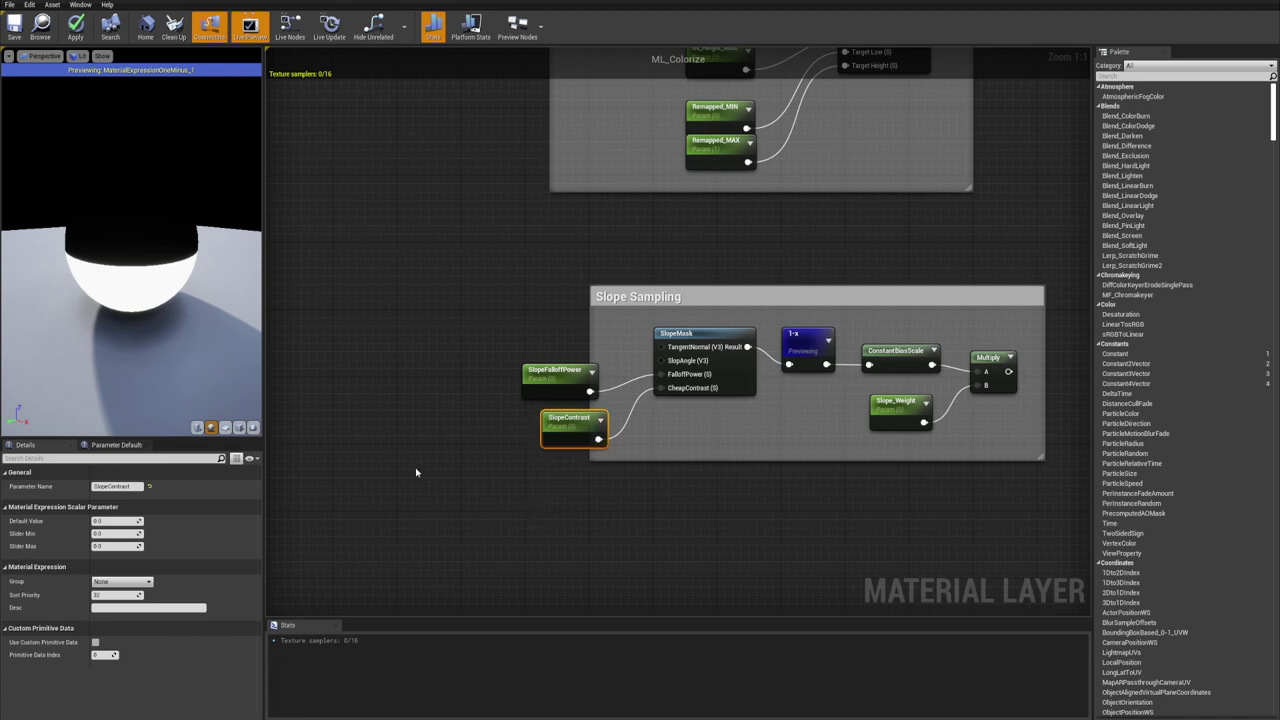
Give SlopeContrast a default value of 0.7 and SlopeFalloffPower a default of 0.5
{"action": "left_click", "coordinate": [520, 481]}
{"action": "left_click_drag", "start_coordinate": [661, 374], "coordinate": [589, 391]}
{"action": "left_click", "coordinate": [565, 380]}
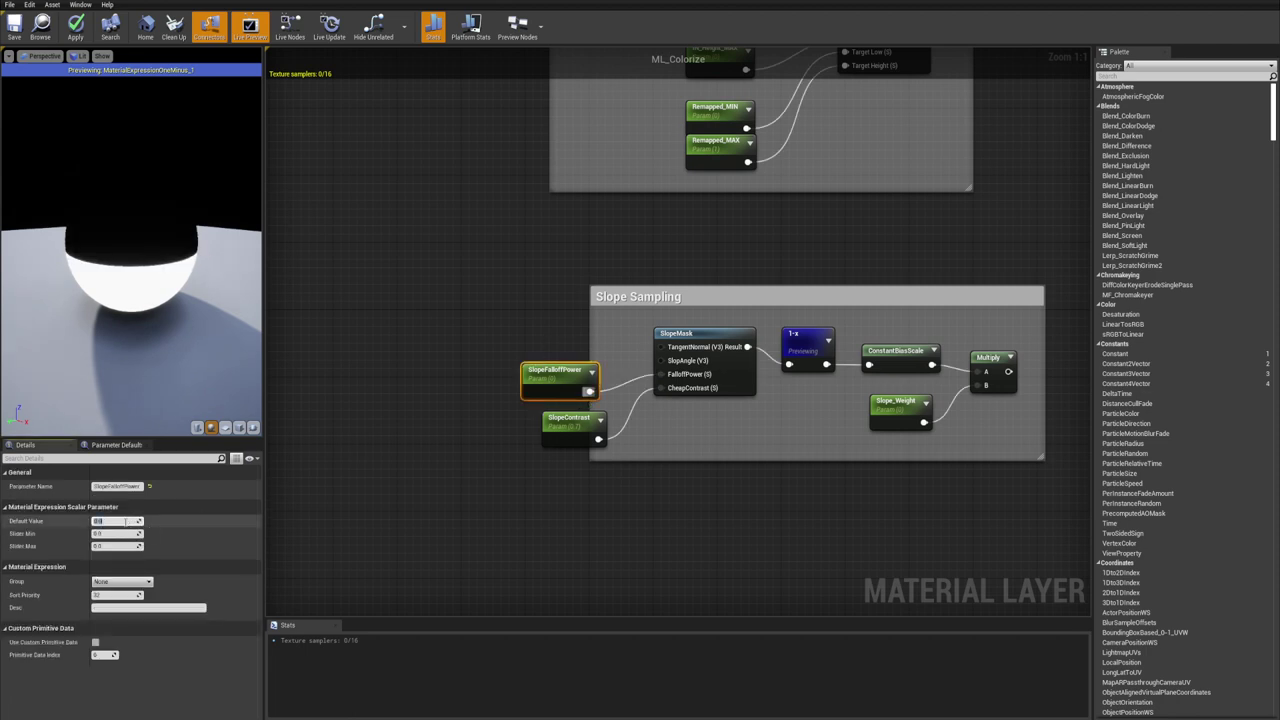
{"action": "type", "text": ".5"}
{"action": "left_click", "coordinate": [646, 486]}
Place an Add node between the height RemapValueRange and the Curve, taking the remapped height as input A
{"action": "right_click_drag", "start_coordinate": [748, 449], "coordinate": [510, 430]}
{"action": "right_click_drag", "start_coordinate": [796, 426], "coordinate": [754, 434]}
{"action": "right_click_drag", "start_coordinate": [659, 432], "coordinate": [745, 428]}
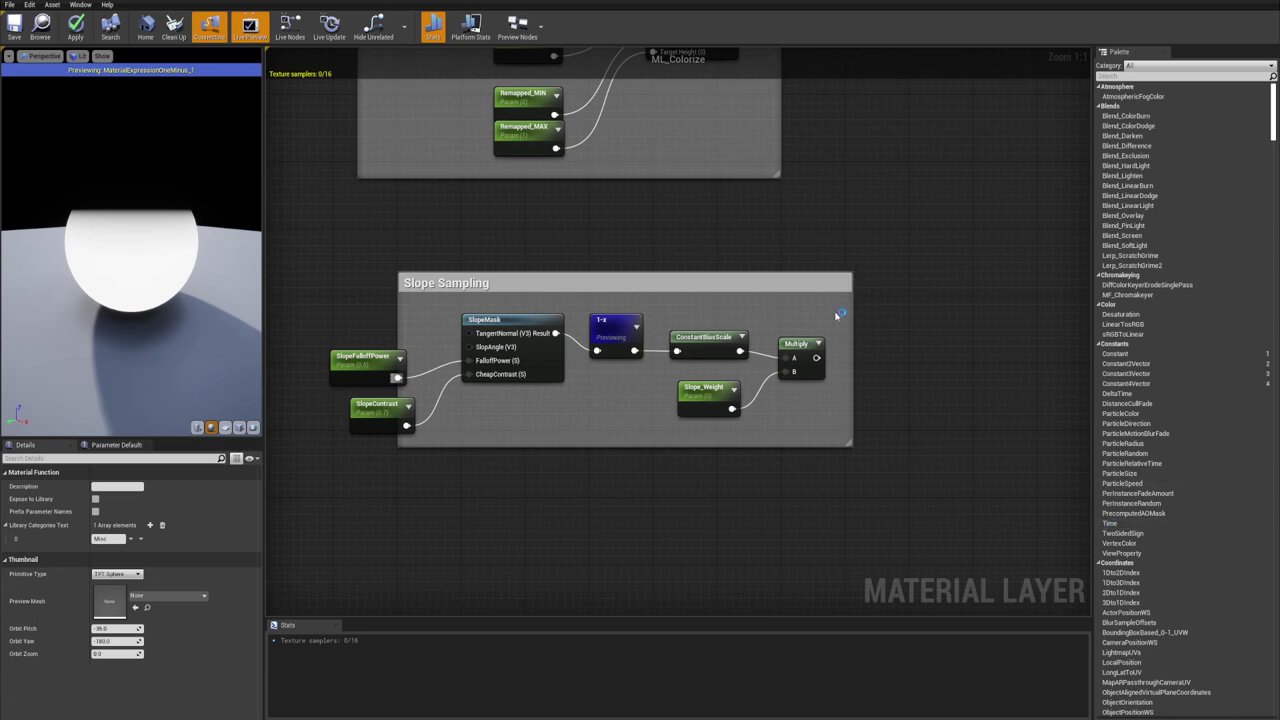
{"action": "right_click_drag", "start_coordinate": [882, 336], "coordinate": [867, 584]}
{"action": "scroll", "coordinate": [766, 447], "scroll_direction": "down", "scroll_amount": 4}
{"action": "right_click_drag", "start_coordinate": [766, 447], "coordinate": [691, 314]}
{"action": "scroll", "coordinate": [720, 239], "scroll_direction": "up", "scroll_amount": 4}
{"action": "scroll", "coordinate": [476, 336], "scroll_direction": "down", "scroll_amount": 3}
{"action": "scroll", "coordinate": [696, 295], "scroll_direction": "up", "scroll_amount": 3}
{"action": "key", "text": "a"}
{"action": "left_click", "coordinate": [678, 292]}
{"action": "left_click_drag", "start_coordinate": [577, 255], "coordinate": [729, 250]}
{"action": "right_click_drag", "start_coordinate": [632, 332], "coordinate": [802, 252]}
{"action": "right_click_drag", "start_coordinate": [894, 331], "coordinate": [696, 245]}
Connect the slope Multiply to the Add node's B input and send the sum to the Curve's CurveTime
{"action": "left_click_drag", "start_coordinate": [638, 449], "coordinate": [687, 177]}
{"action": "left_click", "coordinate": [731, 129]}
{"action": "right_click_drag", "start_coordinate": [731, 129], "coordinate": [627, 192]}
{"action": "left_click_drag", "start_coordinate": [600, 208], "coordinate": [609, 200]}
{"action": "left_click", "coordinate": [633, 224]}
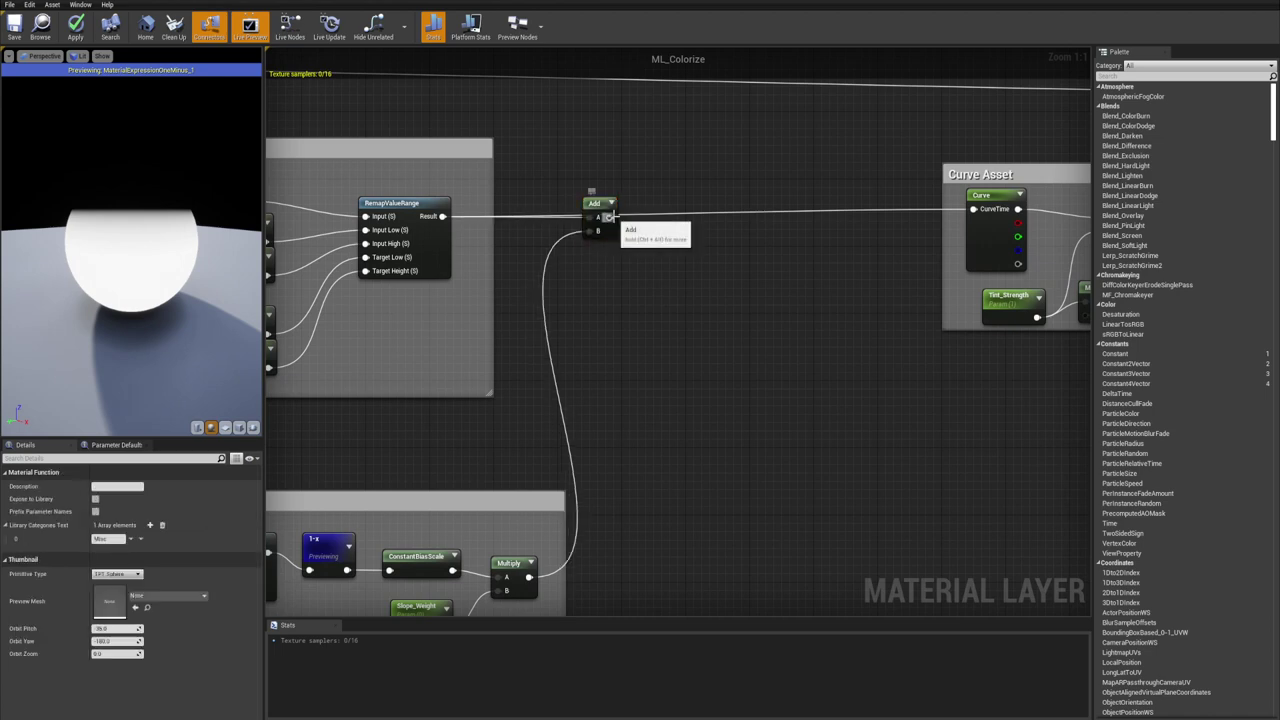
Extend the Slope Sampling comment box around SlopeFalloffPower and SlopeContrast, and stop previewing the 1-x node
{"action": "scroll", "coordinate": [895, 327], "scroll_direction": "down", "scroll_amount": 3}
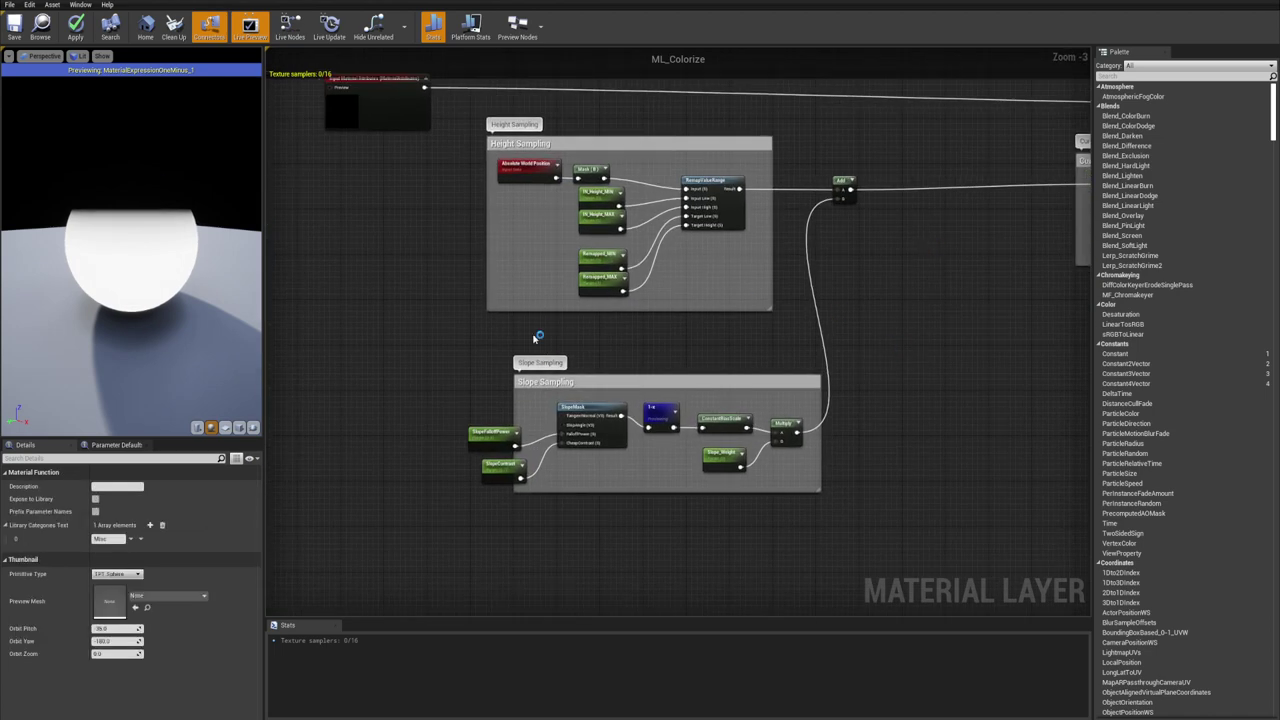
{"action": "left_click_drag", "start_coordinate": [514, 373], "coordinate": [457, 373]}
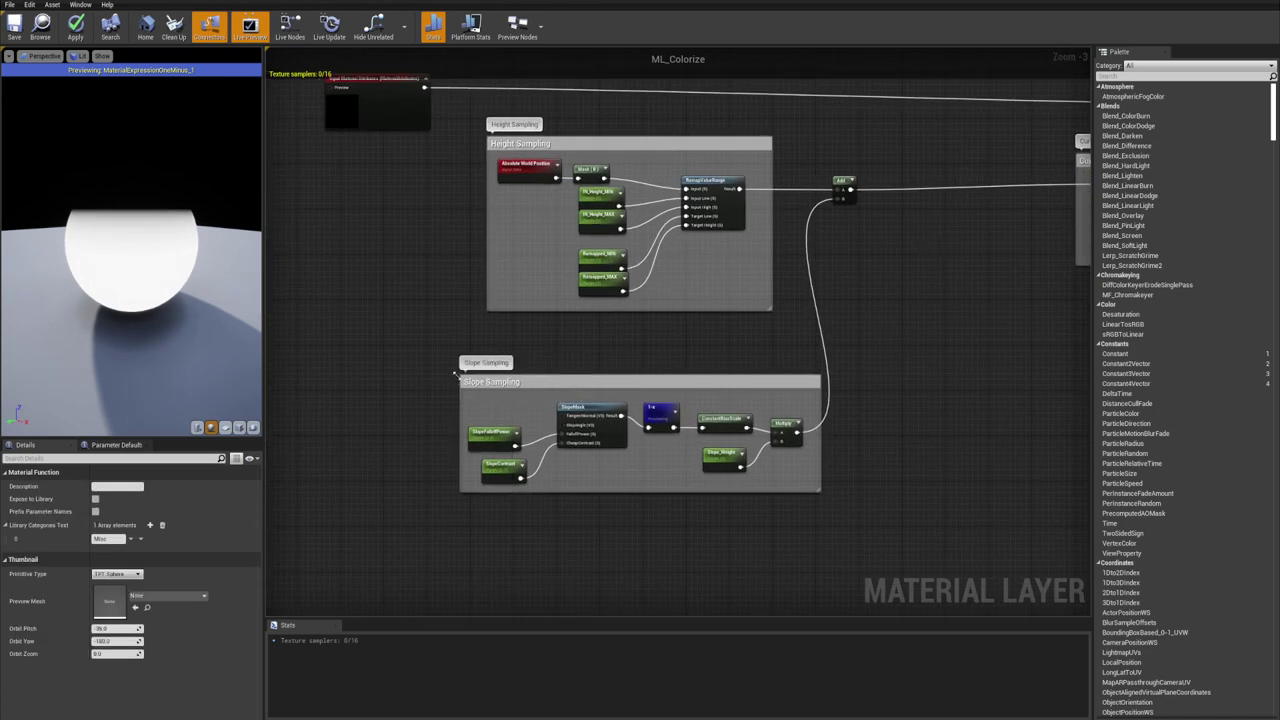
{"action": "scroll", "coordinate": [760, 470], "scroll_direction": "up", "scroll_amount": 3}
{"action": "right_click", "coordinate": [722, 412]}
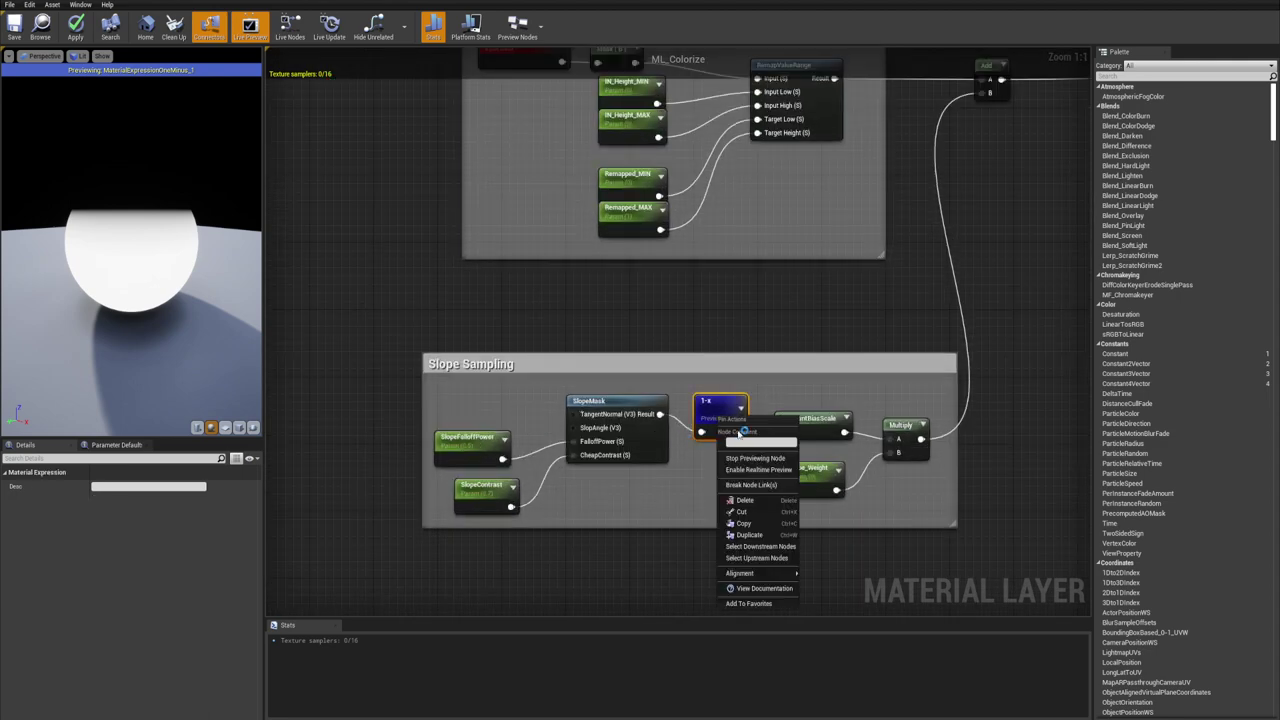
{"action": "left_click", "coordinate": [753, 457]}
Review how the height and slope branches feed the Curve Asset section, including the Curve node's ramp and atlas settings
{"action": "scroll", "coordinate": [907, 232], "scroll_direction": "down", "scroll_amount": 4}
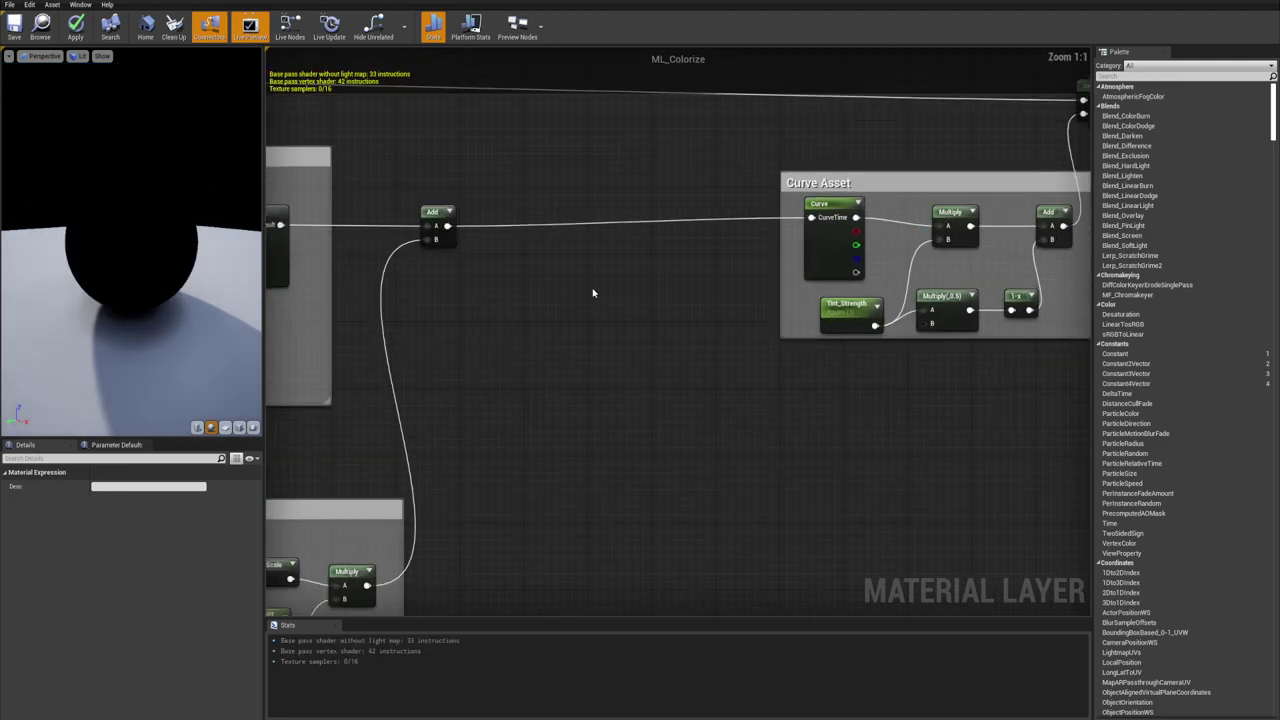
{"action": "scroll", "coordinate": [676, 297], "scroll_direction": "up", "scroll_amount": 4}
{"action": "scroll", "coordinate": [595, 292], "scroll_direction": "down", "scroll_amount": 3}
{"action": "right_click_drag", "start_coordinate": [539, 242], "coordinate": [636, 242]}
{"action": "scroll", "coordinate": [563, 186], "scroll_direction": "up", "scroll_amount": 3}
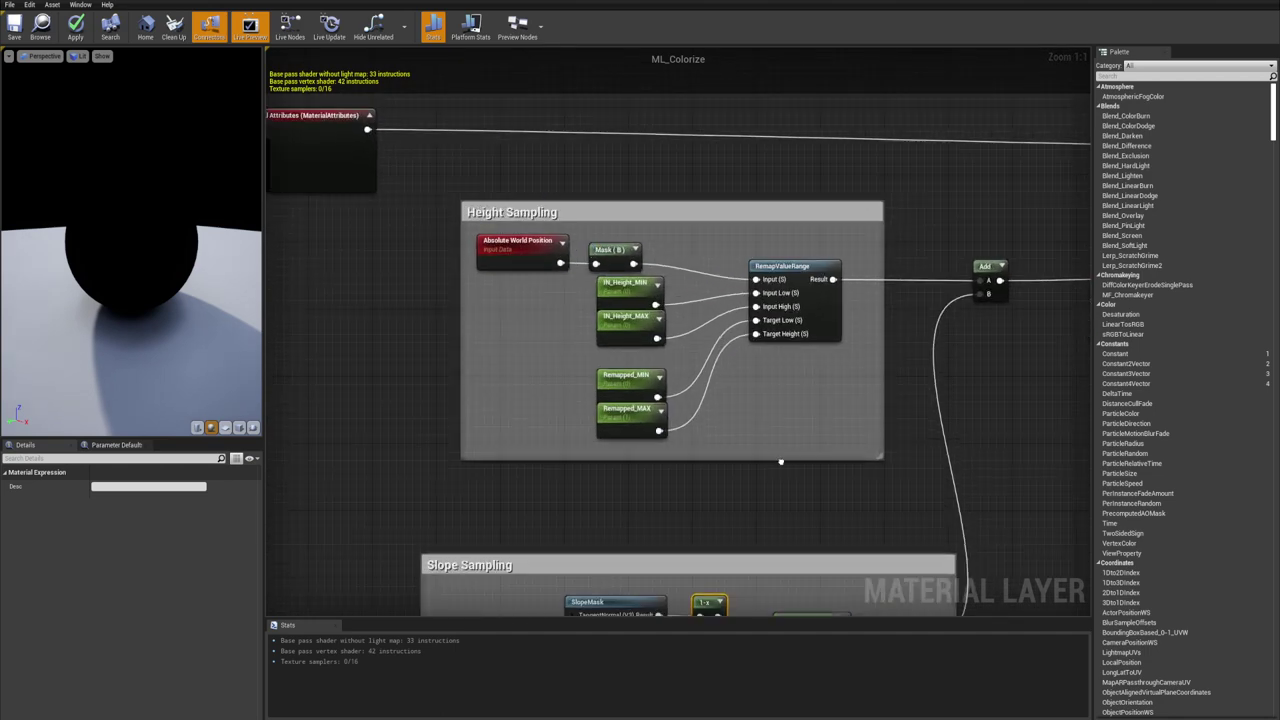
{"action": "right_click_drag", "start_coordinate": [788, 470], "coordinate": [785, 192]}
{"action": "right_click_drag", "start_coordinate": [496, 338], "coordinate": [440, 304]}
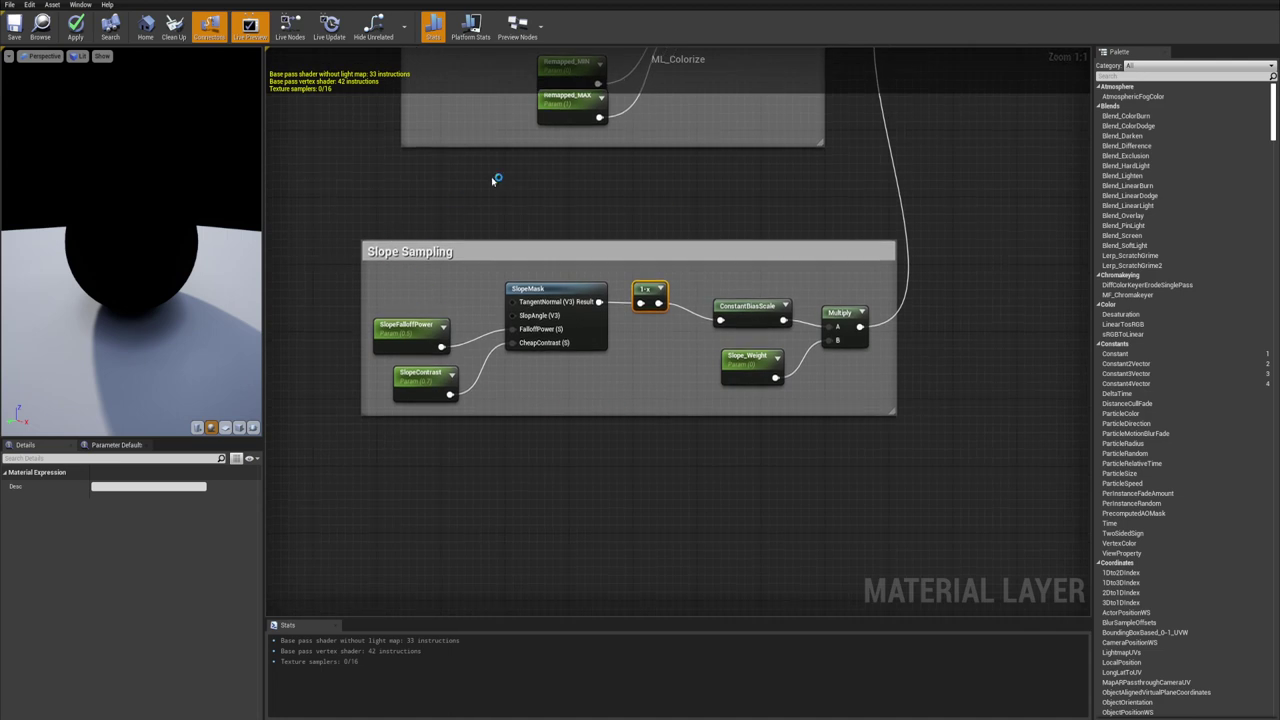
{"action": "right_click_drag", "start_coordinate": [566, 290], "coordinate": [515, 293]}
{"action": "right_click_drag", "start_coordinate": [550, 214], "coordinate": [553, 484]}
{"action": "right_click_drag", "start_coordinate": [737, 346], "coordinate": [302, 353]}
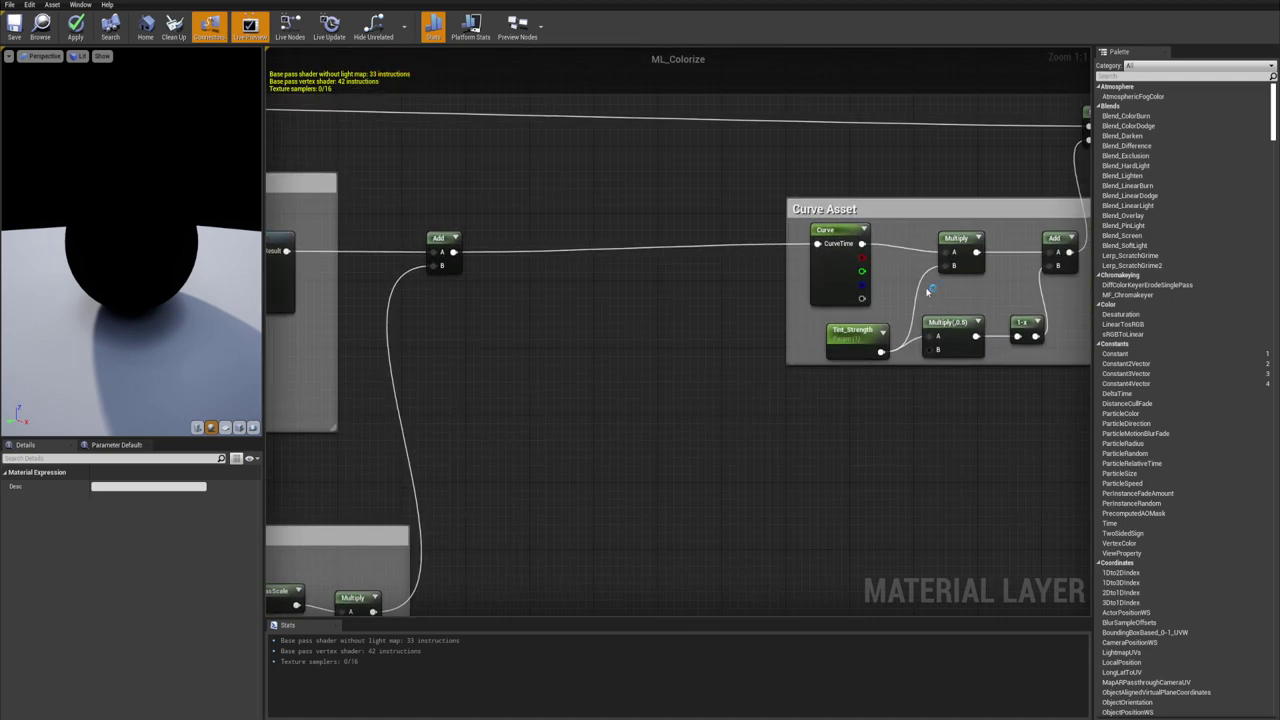
{"action": "left_click", "coordinate": [829, 277]}
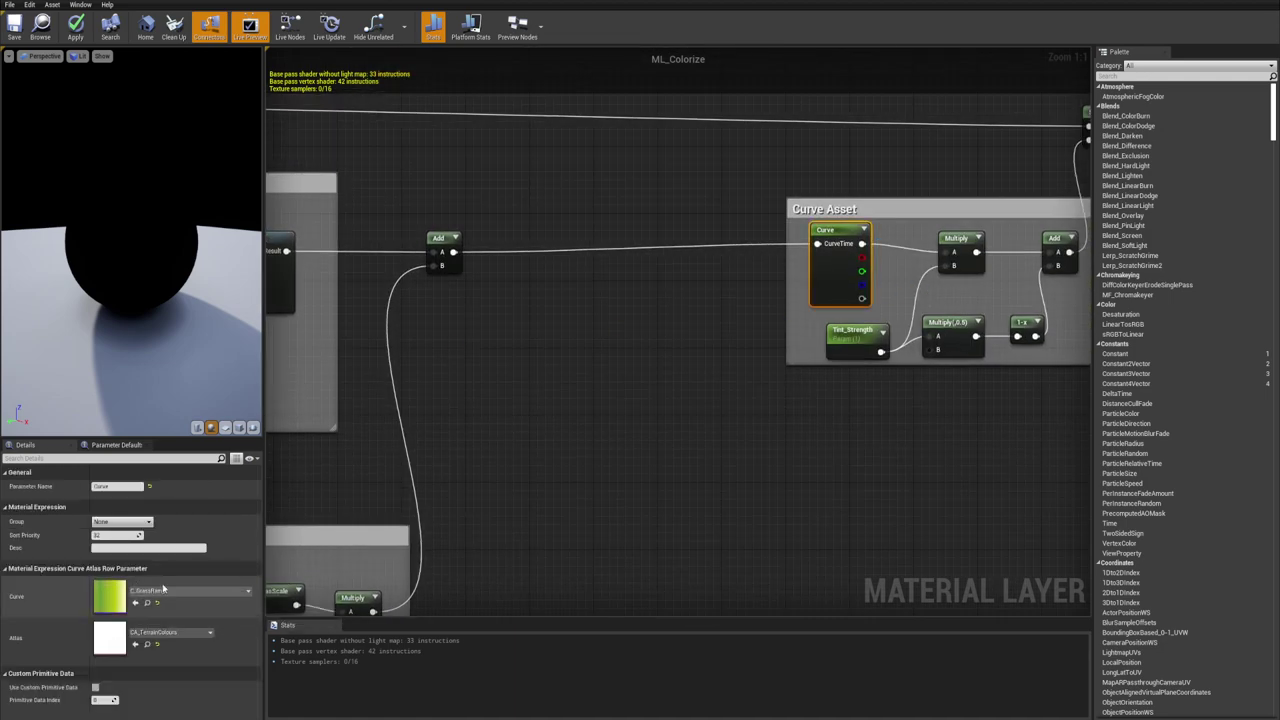
{"action": "scroll", "coordinate": [766, 280], "scroll_direction": "down", "scroll_amount": 5}
{"action": "left_click", "coordinate": [766, 300]}
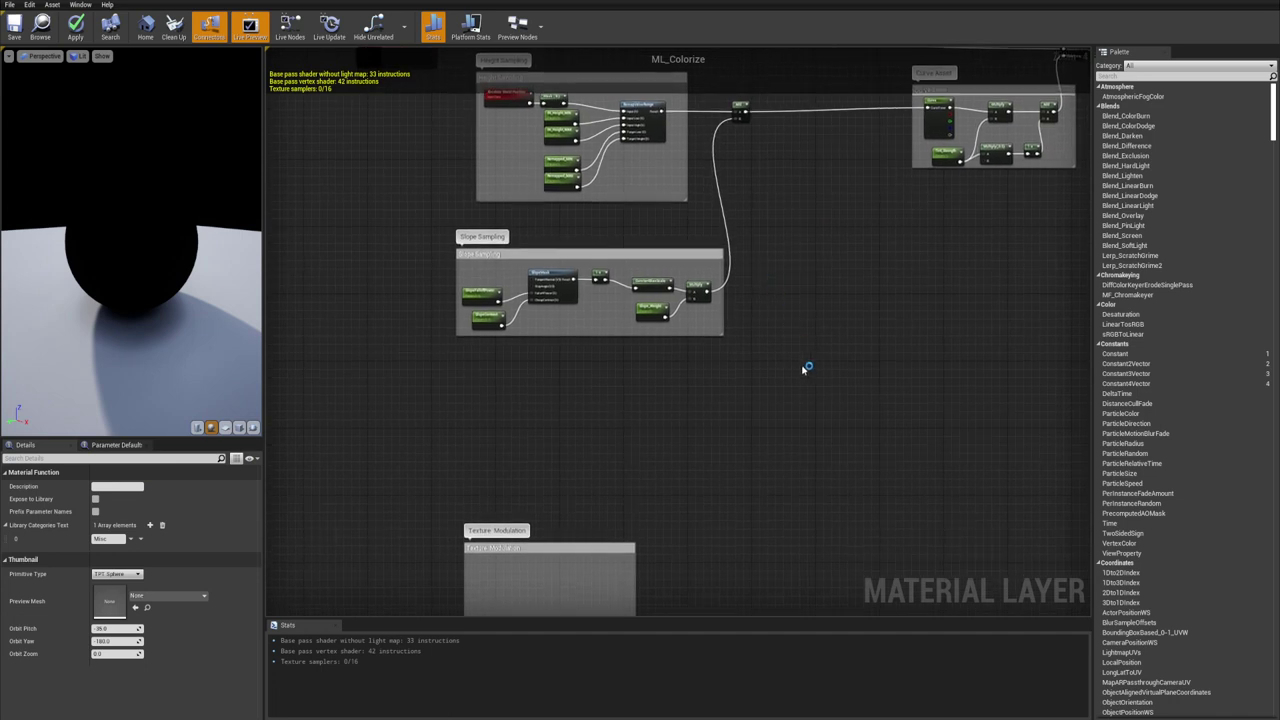
Apply the ML_Colorize changes and switch to the landscape material instance's layer parameters, with the landscape in view
{"action": "left_click", "coordinate": [75, 24]}
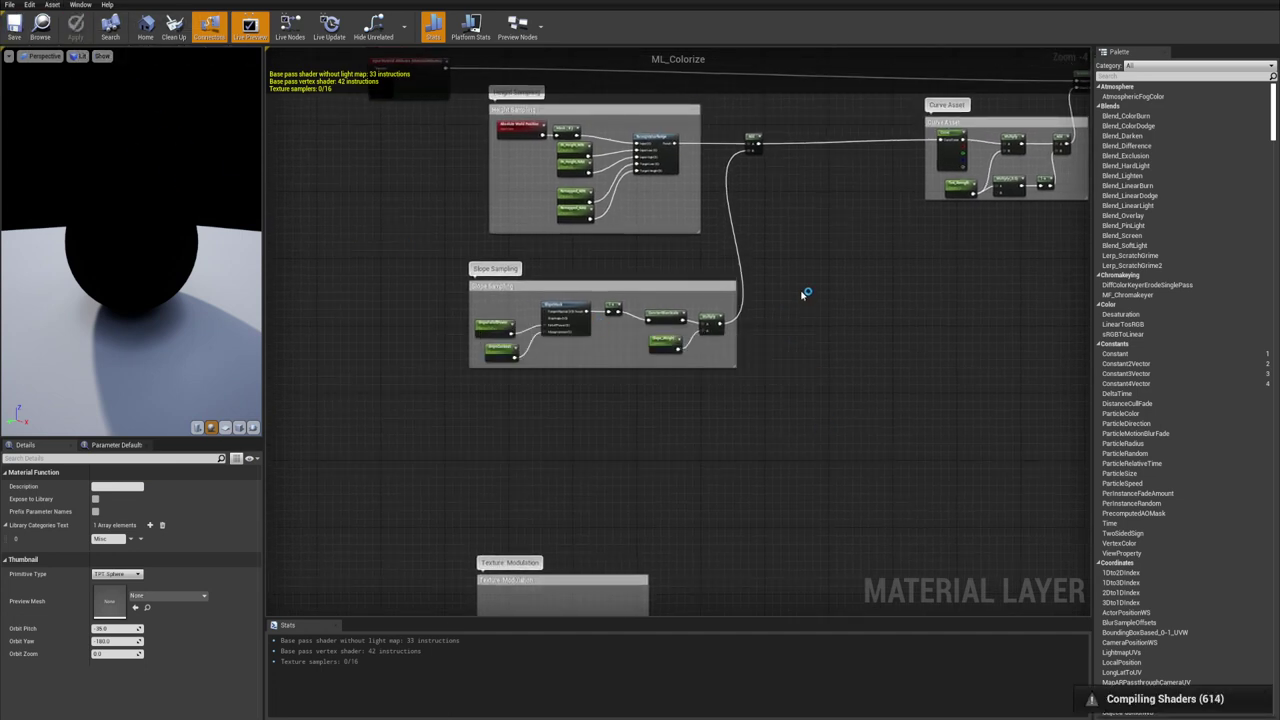
{"action": "scroll", "coordinate": [716, 450], "scroll_direction": "down", "scroll_amount": 1}
{"action": "scroll", "coordinate": [776, 367], "scroll_direction": "up", "scroll_amount": 1}
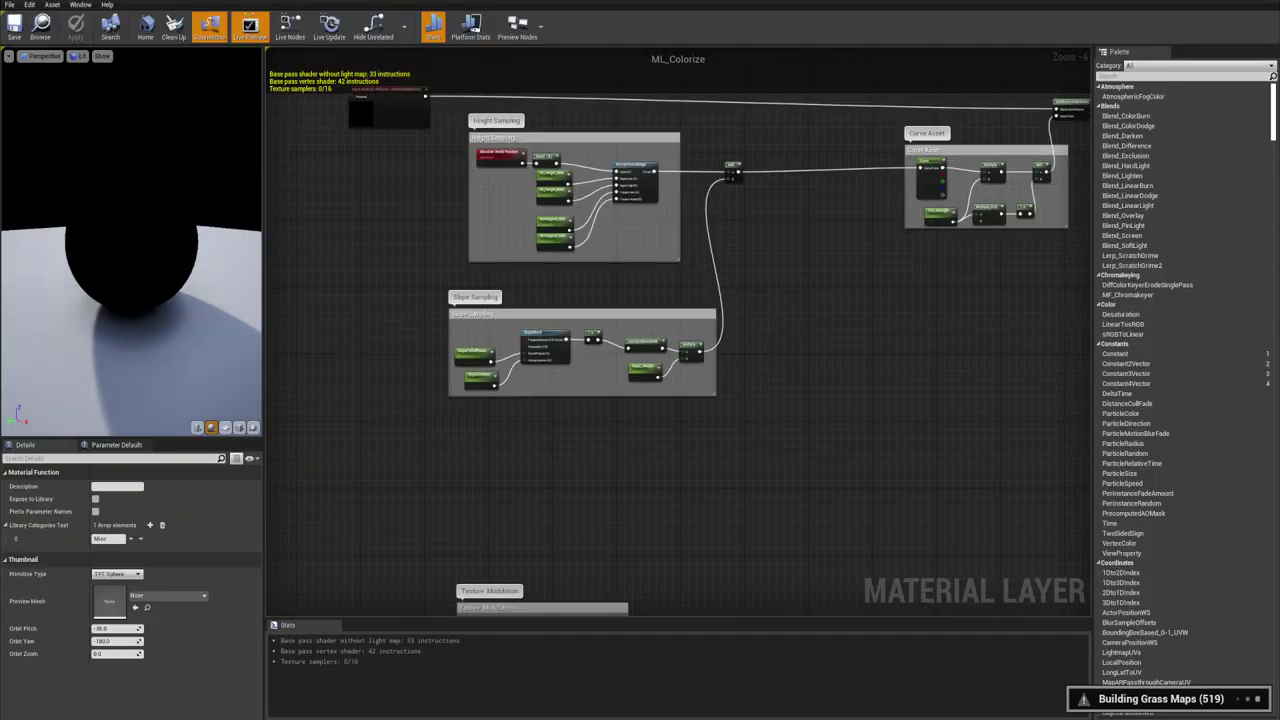
{"action": "left_click_drag", "start_coordinate": [740, 1], "coordinate": [1003, 88]}
{"action": "left_click", "coordinate": [1004, 84]}
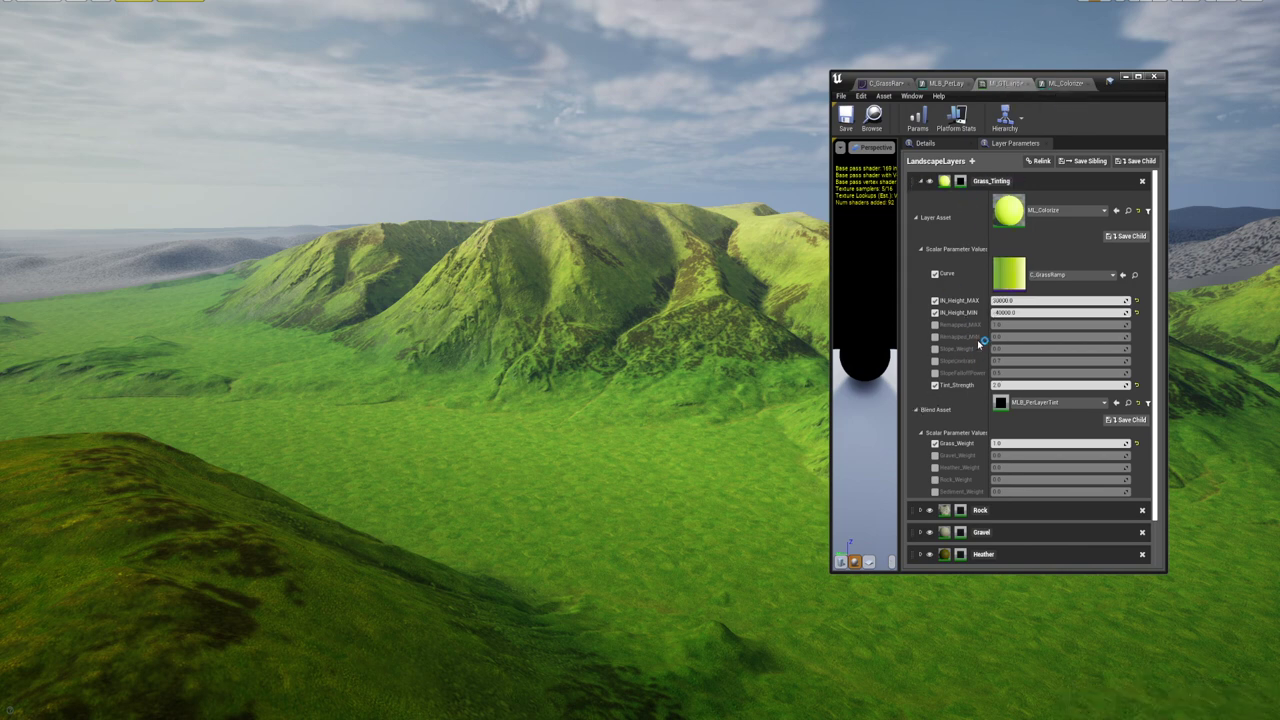
Enable the Slope_Weight, SlopeContrast and SlopeFalloffPower overrides on the Grass_Tinting layer
{"action": "left_click", "coordinate": [936, 348]}
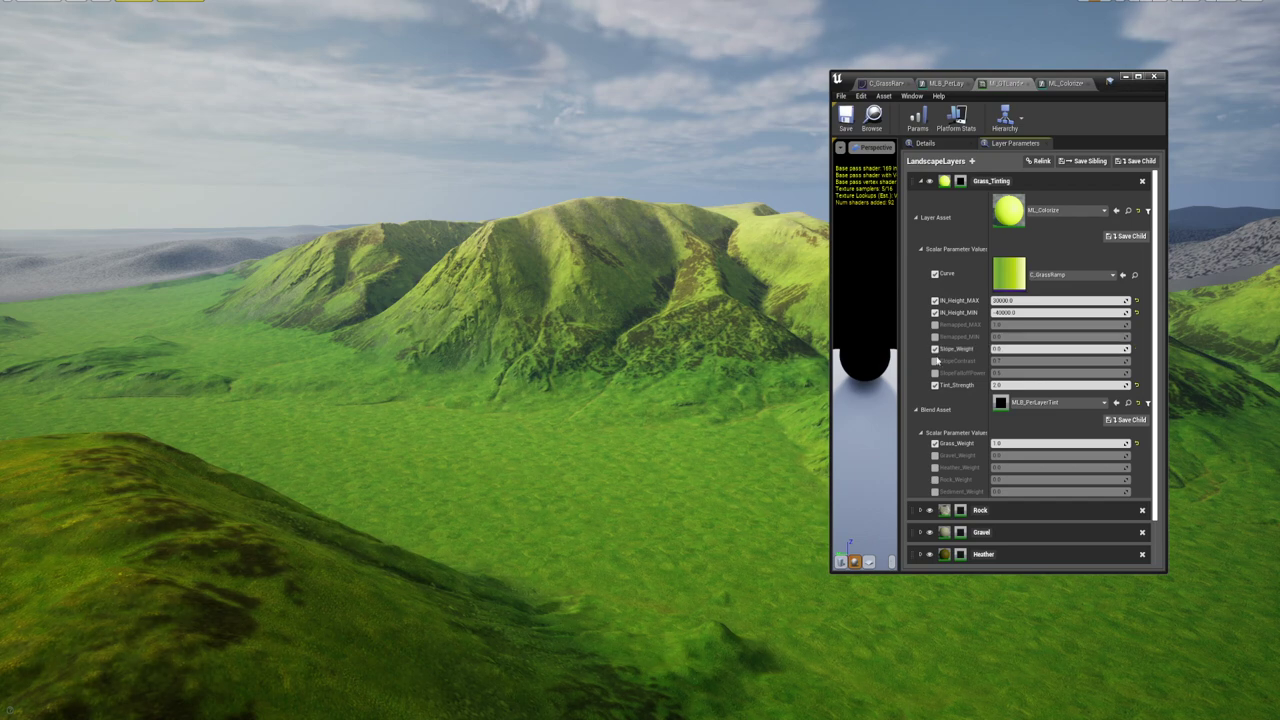
{"action": "left_click", "coordinate": [936, 360]}
{"action": "left_click", "coordinate": [935, 372]}
Test Slope_Weight at 1 and 0 against the landscape, and settle on 0.2
{"action": "left_click", "coordinate": [1068, 350]}
{"action": "type", "text": "1"}
{"action": "key", "text": "Return"}
{"action": "mouse_move", "coordinate": [648, 285]}
{"action": "right_mouse_down"}
{"action": "mouse_move", "coordinate": [740, 272]}
{"action": "mouse_move", "coordinate": [648, 264]}
{"action": "mouse_move", "coordinate": [650, 232]}
{"action": "mouse_move", "coordinate": [580, 290]}
{"action": "mouse_move", "coordinate": [645, 270]}
{"action": "mouse_move", "coordinate": [642, 292]}
{"action": "mouse_move", "coordinate": [652, 280]}
{"action": "right_mouse_up"}
{"action": "left_click", "coordinate": [1032, 349]}
{"action": "type", "text": "0"}
{"action": "key", "text": "Return"}
{"action": "type", "text": "0.1"}
{"action": "key", "text": "Return"}
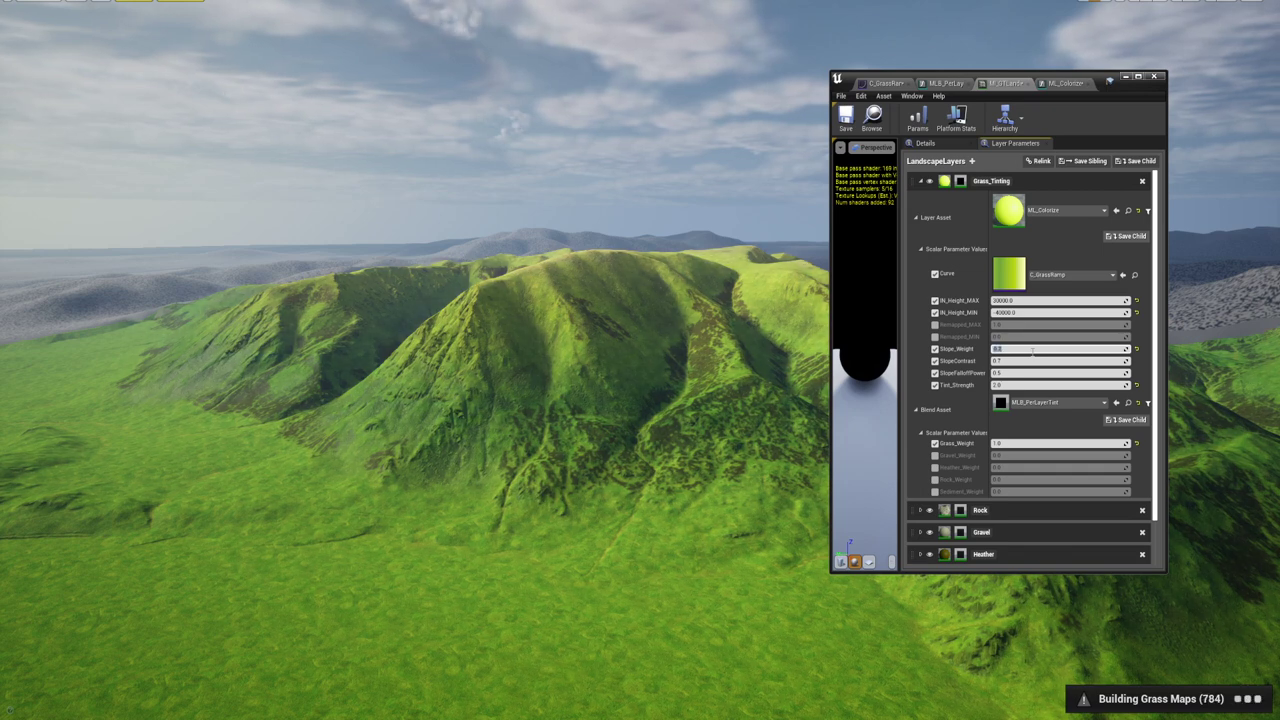
Set SlopeContrast to 1.0 and SlopeFalloffPower to 15 on the Grass_Tinting layer
{"action": "left_click", "coordinate": [1014, 362]}
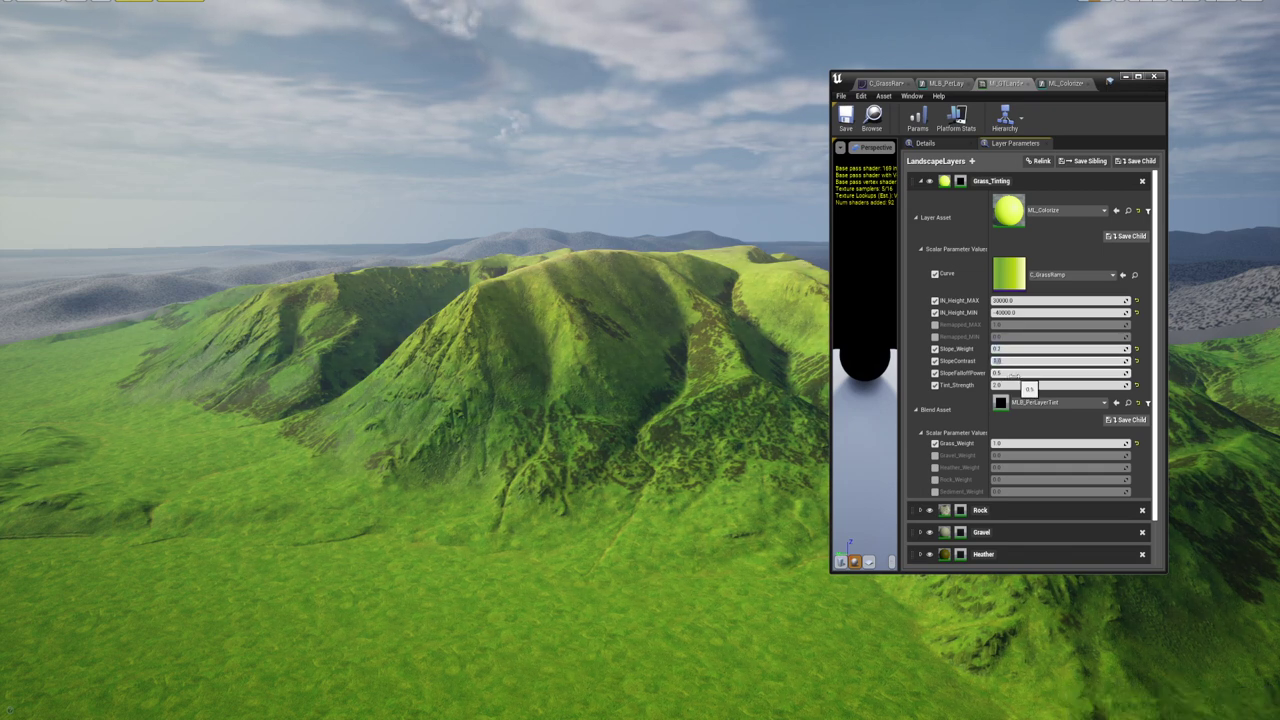
{"action": "left_click", "coordinate": [1017, 374]}
{"action": "type", "text": "15"}
{"action": "key", "text": "Return"}
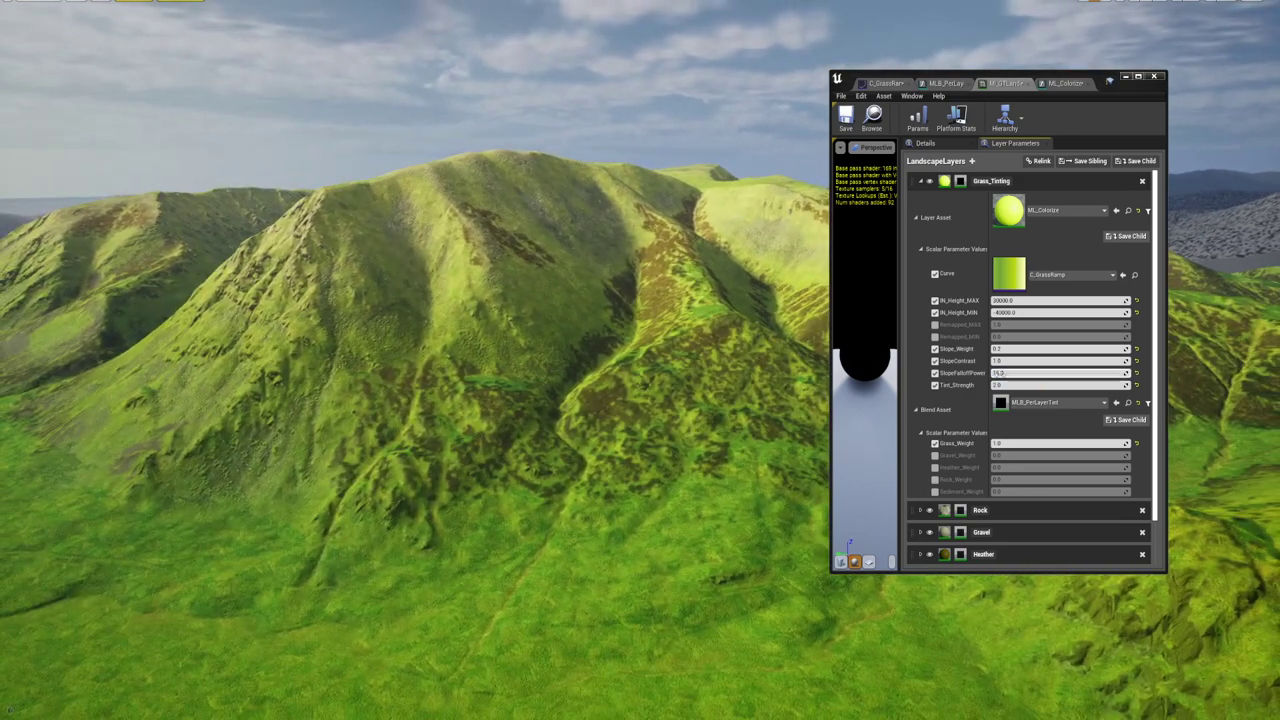
Try SlopeFalloffPower at 25 on the Grass_Tinting layer
{"action": "left_click", "coordinate": [1000, 372]}
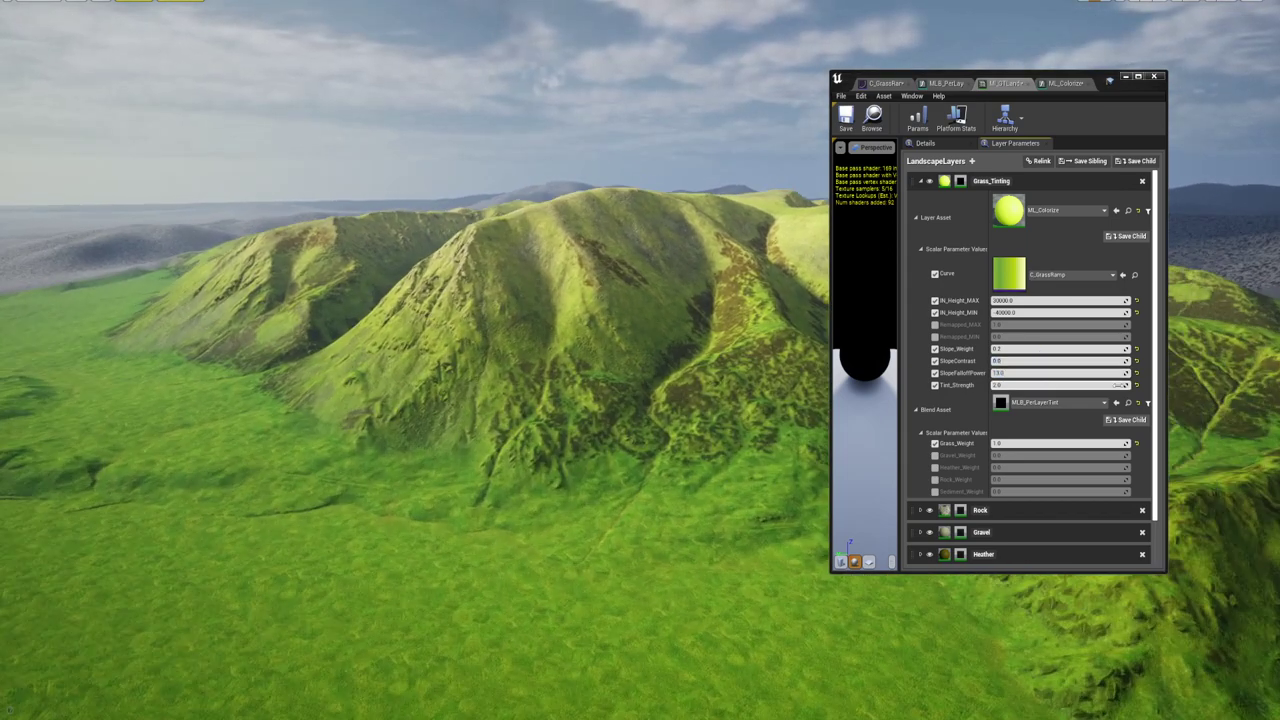
{"action": "left_click", "coordinate": [1037, 374]}
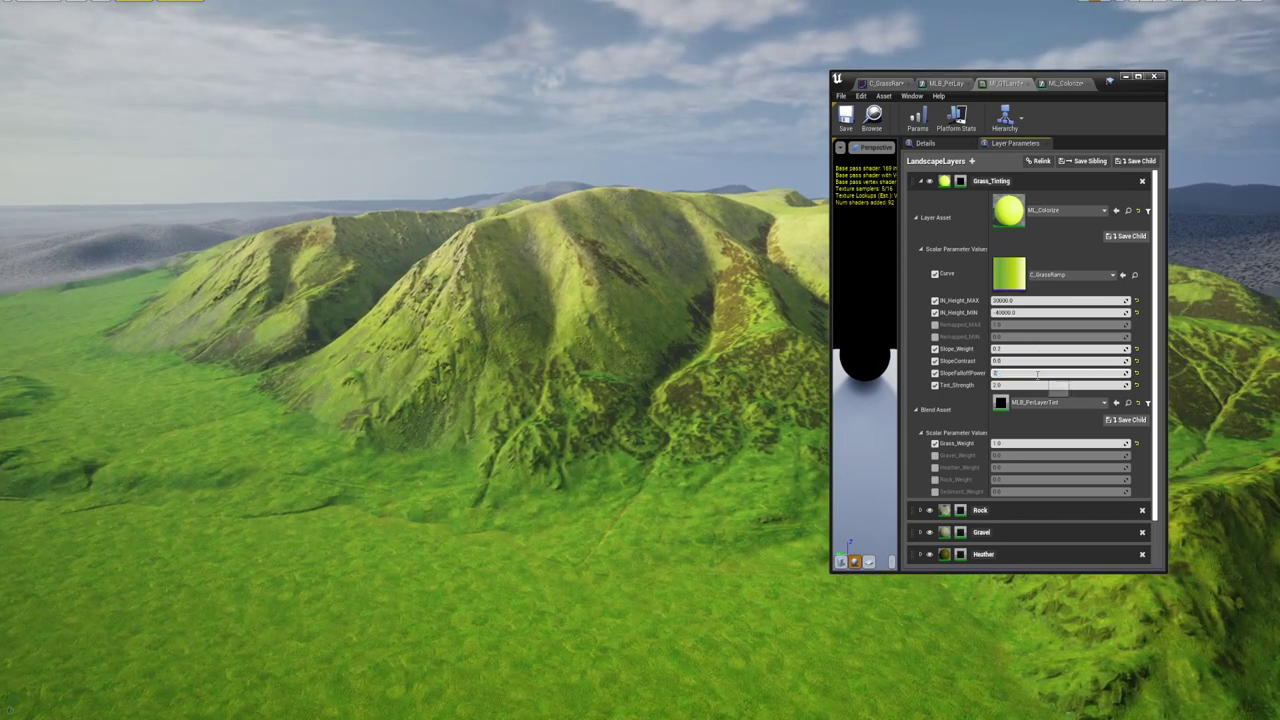
{"action": "type", "text": "25"}
{"action": "key", "text": "Return"}
Test low Slope_Weight values up to 0.3 on the Grass_Tinting layer while viewing the hills from several angles
{"action": "left_click", "coordinate": [1022, 349]}
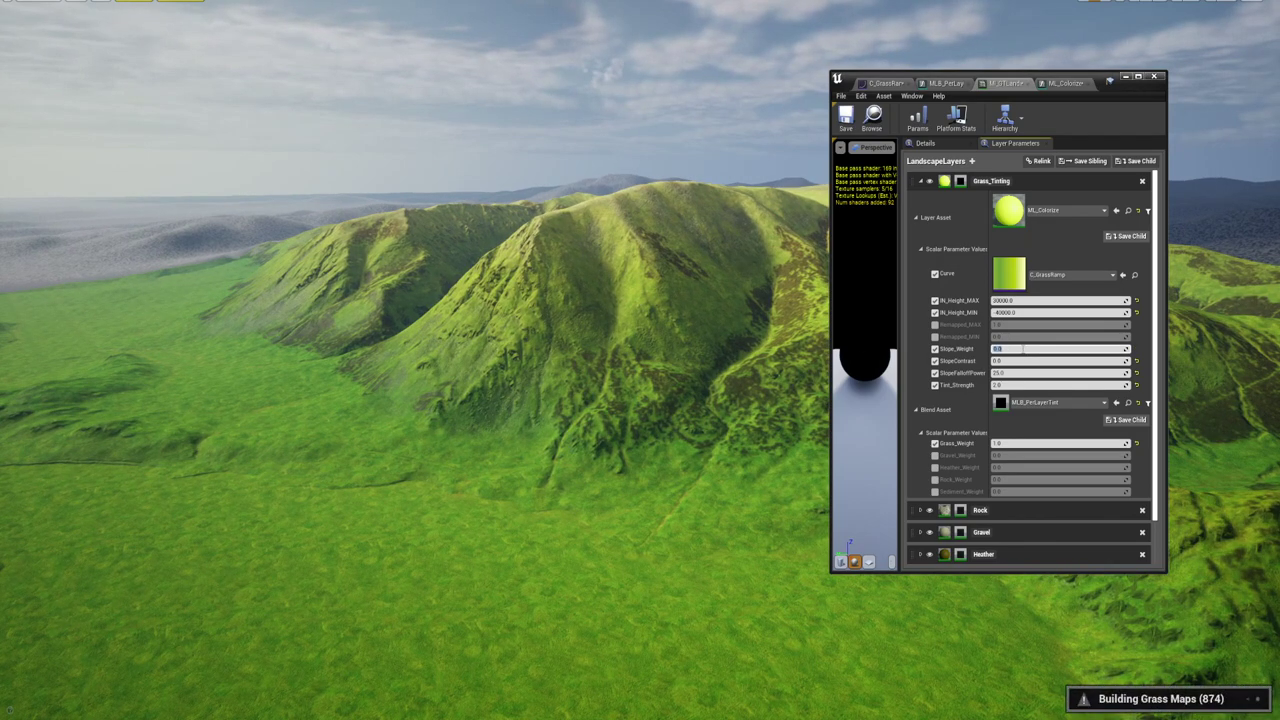
{"action": "type", "text": "1"}
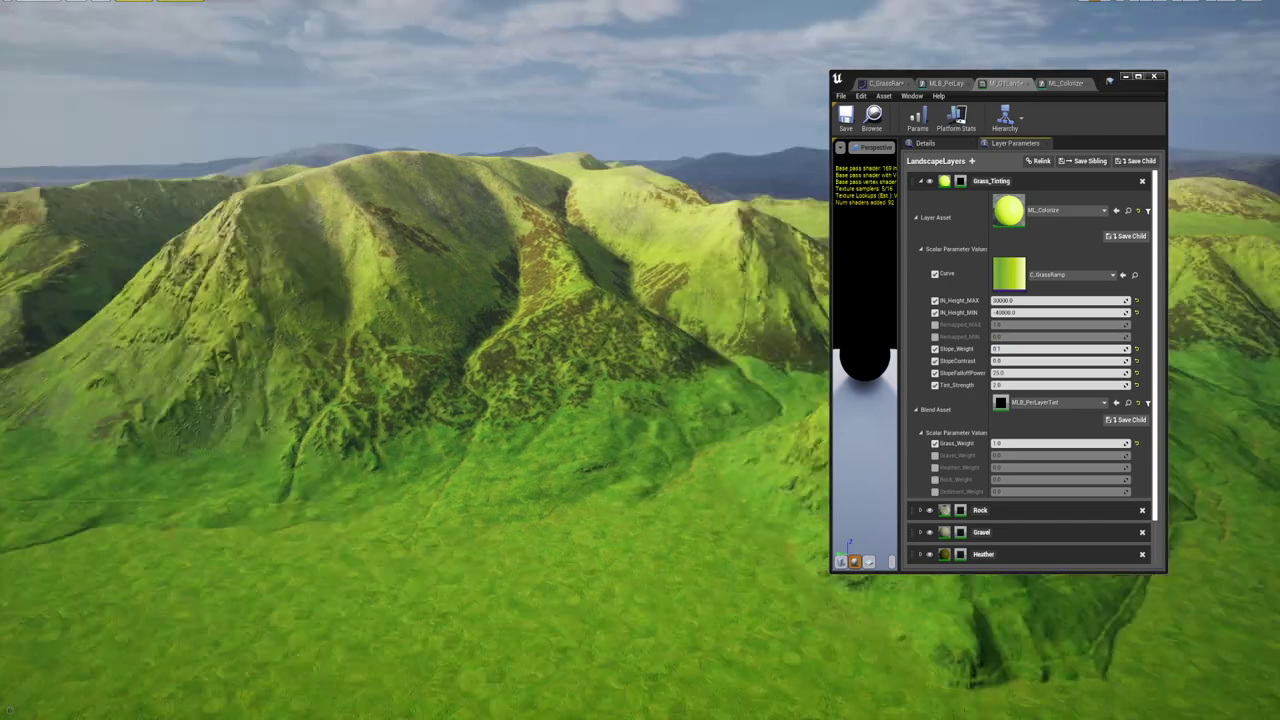
{"action": "right_click_drag", "start_coordinate": [415, 380], "coordinate": [500, 380]}
{"action": "right_click_drag", "start_coordinate": [562, 232], "coordinate": [578, 234]}
{"action": "left_click", "coordinate": [1024, 350]}
{"action": "type", "text": "0.2"}
{"action": "key", "text": "Return"}
{"action": "type", "text": "0.3"}
{"action": "key", "text": "Return"}
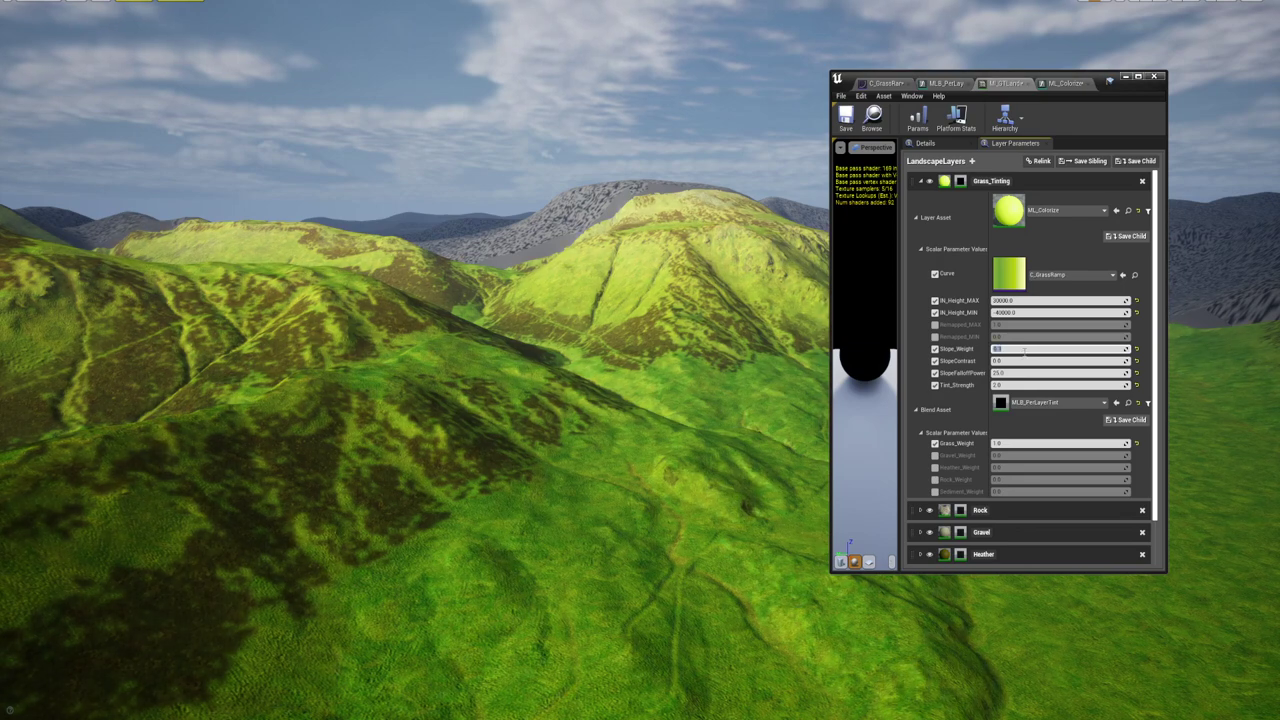
Try Slope_Weight at 0.4 and 0.6 against the nearby valley terrain, and settle on 1.0
{"action": "right_click_drag", "start_coordinate": [740, 400], "coordinate": [742, 480]}
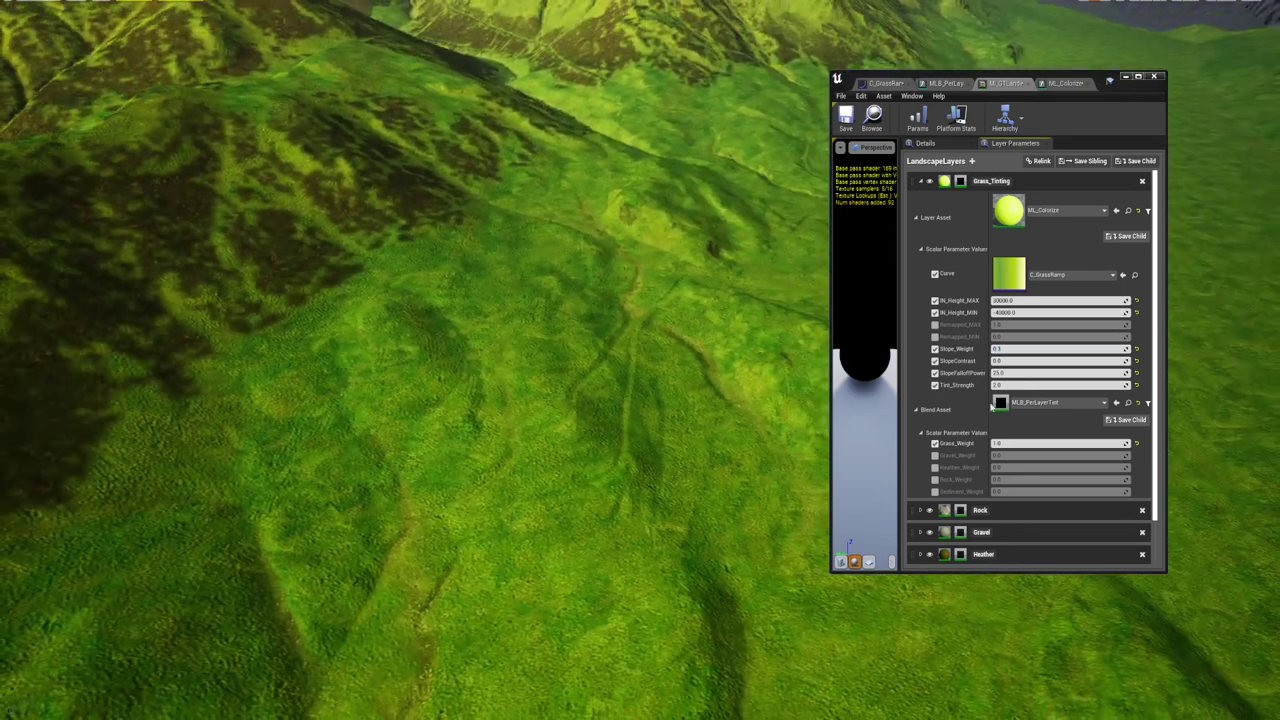
{"action": "left_click", "coordinate": [1011, 350]}
{"action": "type", "text": "0.4"}
{"action": "key", "text": "Return"}
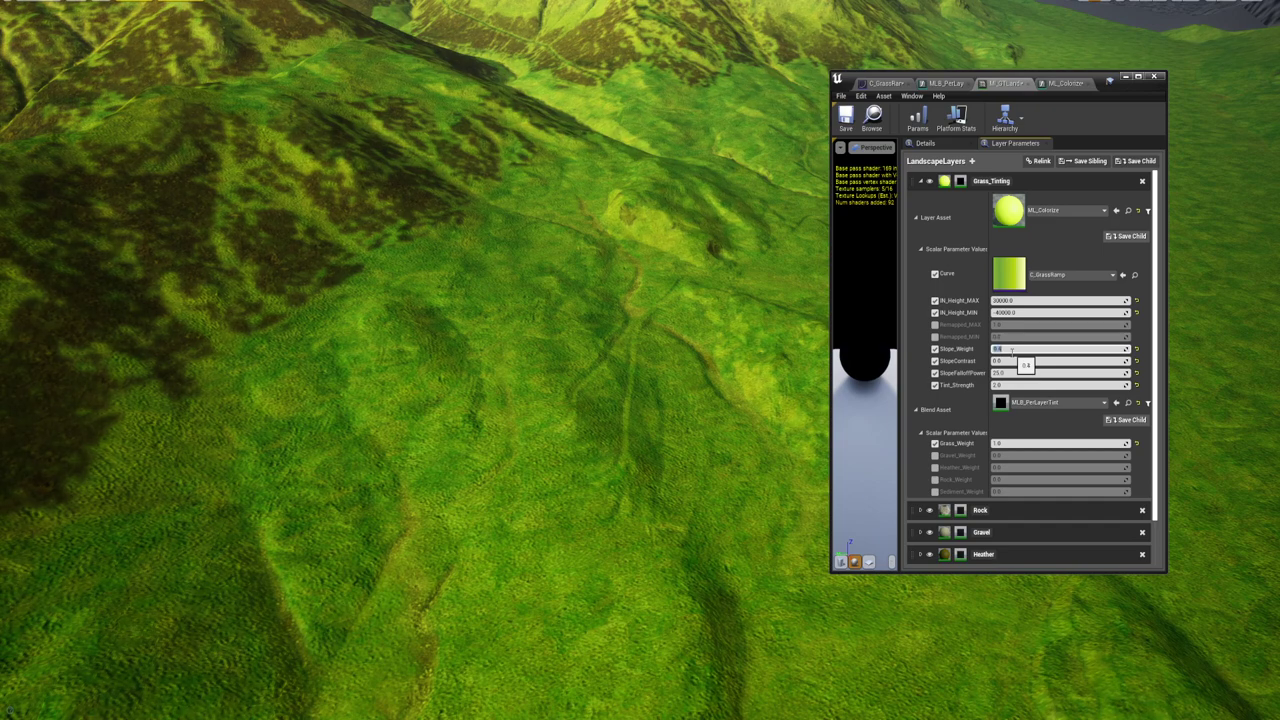
{"action": "type", "text": "0.6"}
{"action": "key", "text": "Return"}
{"action": "type", "text": "11"}
{"action": "key", "text": "Return"}
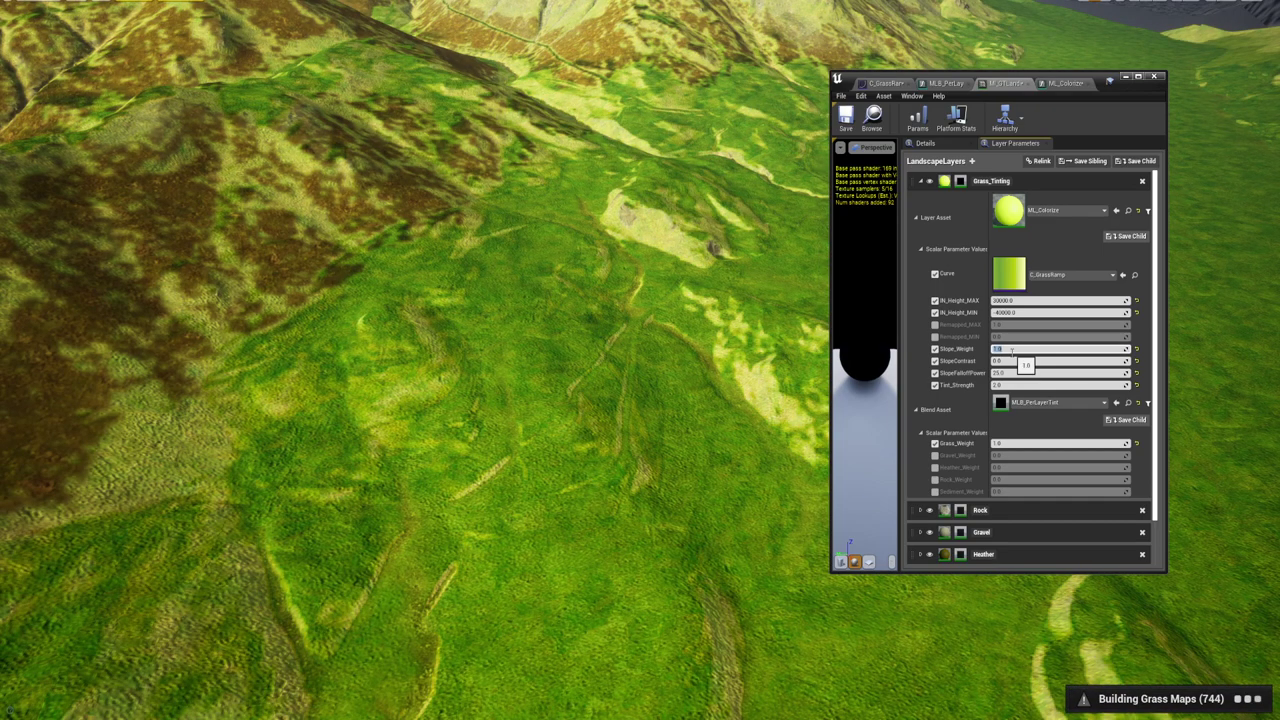
Test several lower SlopeFalloffPower values, including 15, on the valley terrain
{"action": "left_click", "coordinate": [1015, 373]}
{"action": "type", "text": "1"}
{"action": "key", "text": "Return"}
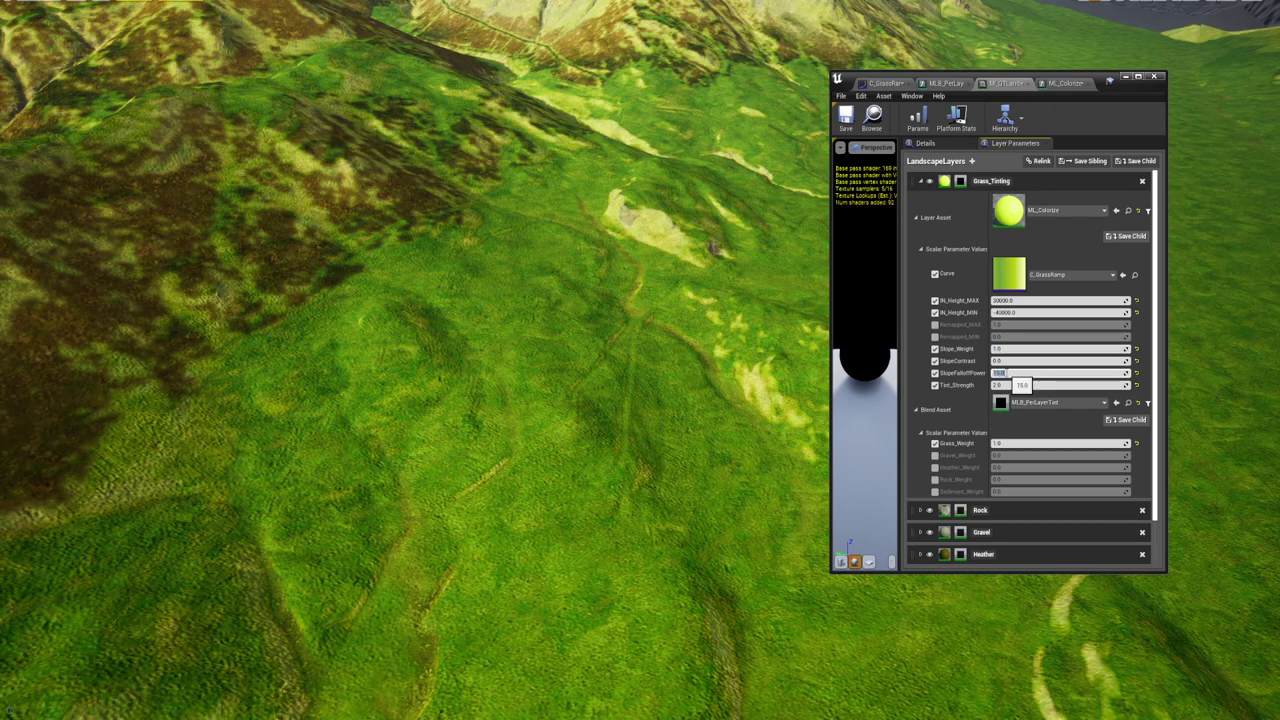
{"action": "type", "text": "5"}
{"action": "key", "text": "Return"}
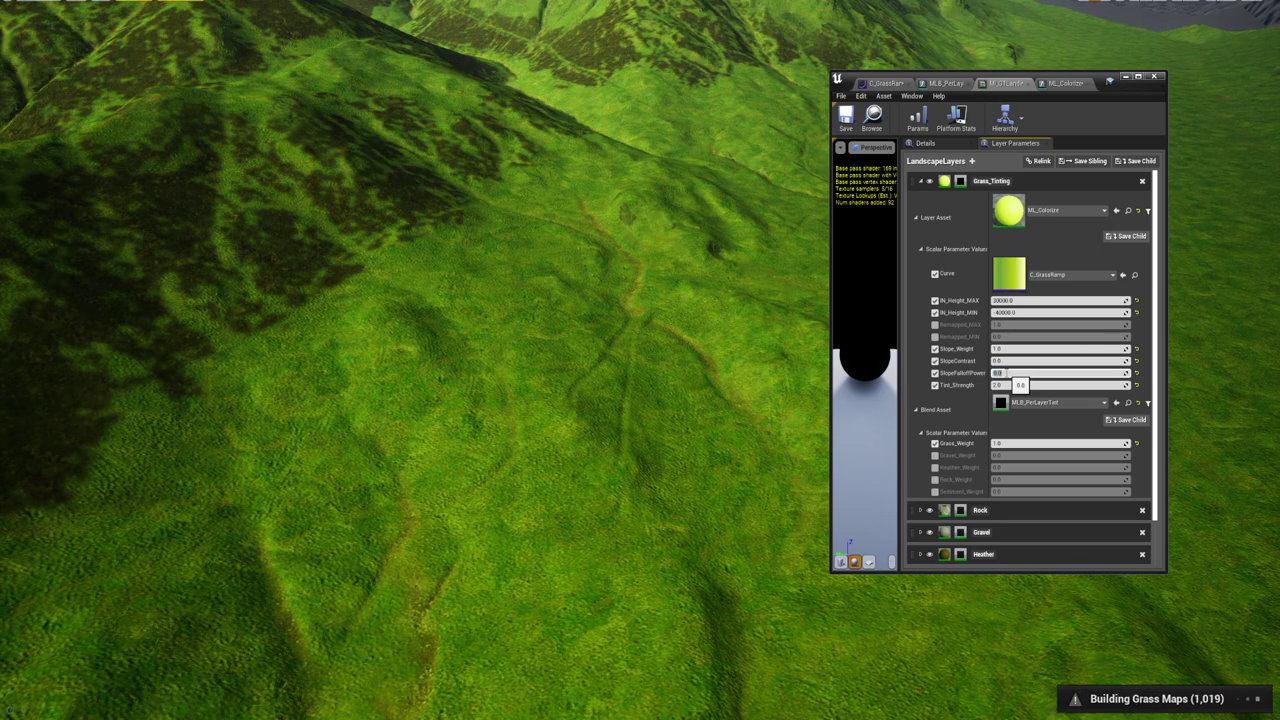
{"action": "type", "text": "12"}
{"action": "key", "text": "Return"}
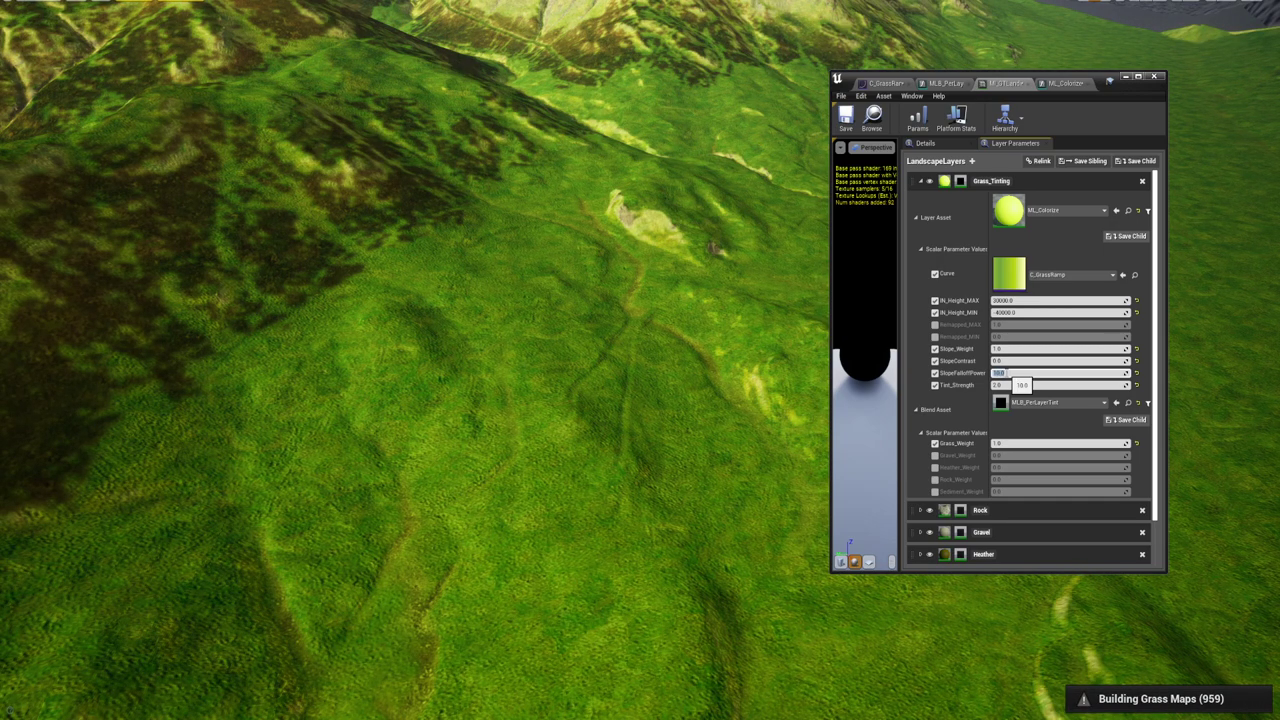
Compare SlopeFalloffPower at 1, 5 and 15 with the hills in view
{"action": "right_click_drag", "start_coordinate": [708, 367], "coordinate": [745, 265]}
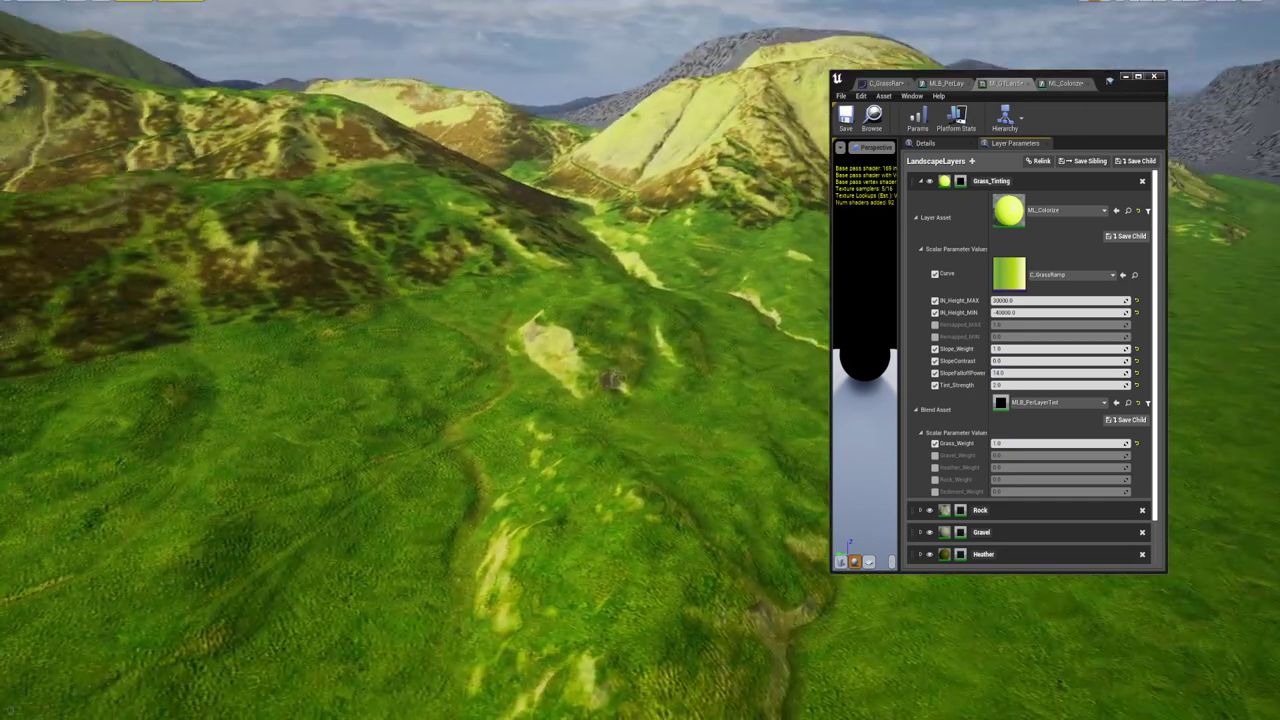
{"action": "left_click", "coordinate": [1012, 372]}
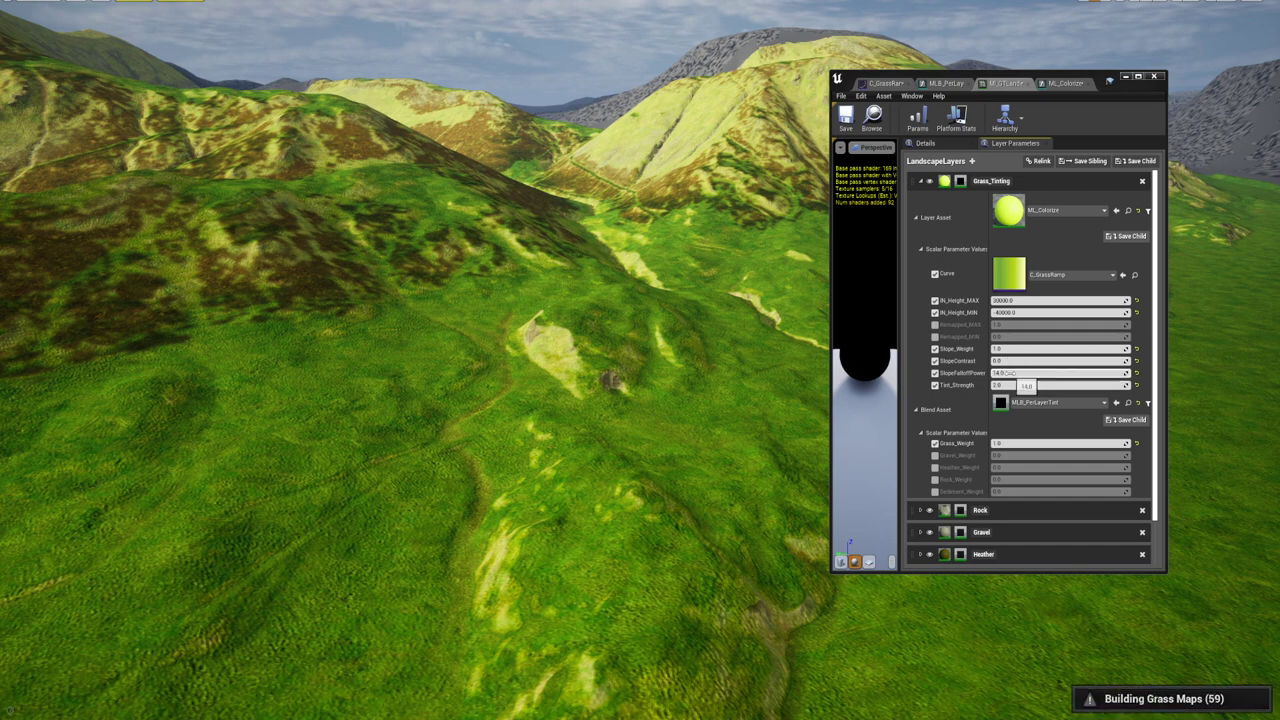
{"action": "type", "text": "1"}
{"action": "key", "text": "Return"}
{"action": "type", "text": "5"}
{"action": "key", "text": "Return"}
{"action": "type", "text": "15"}
{"action": "key", "text": "Return"}
{"action": "type", "text": "1"}
{"action": "key", "text": "Return"}
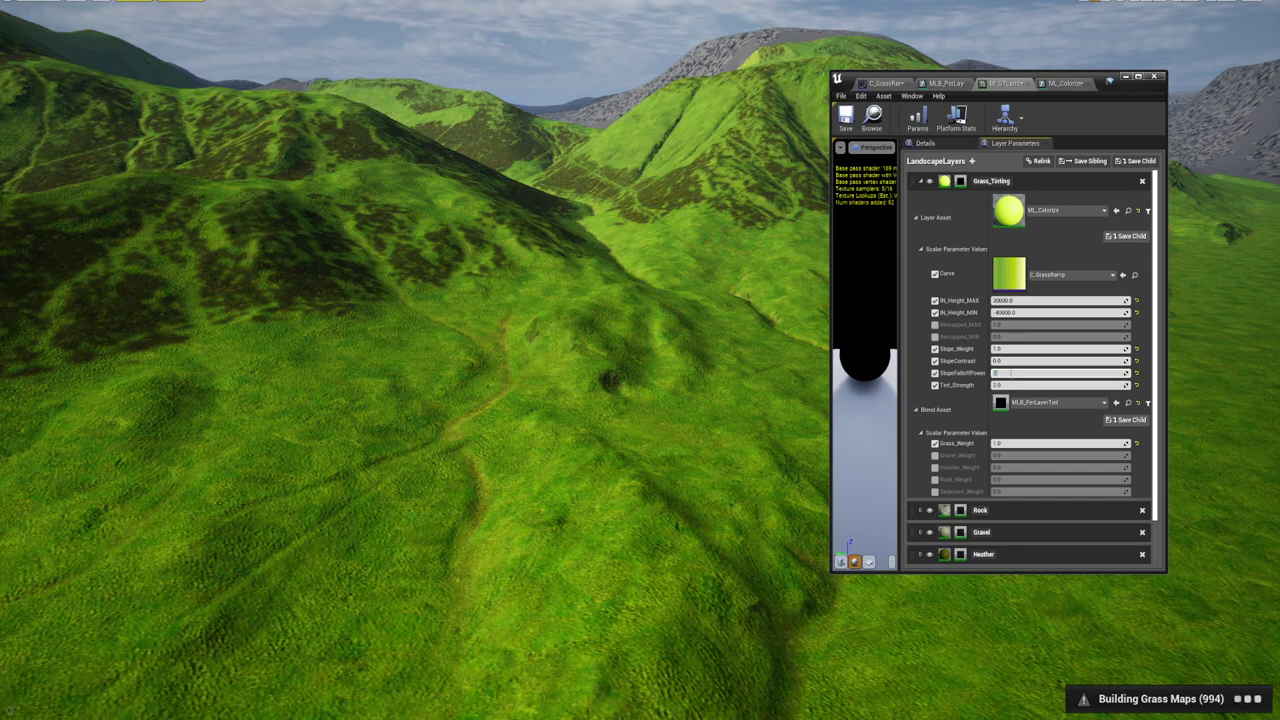
Test SlopeFalloffPower at 30, and bring it back down to a low single-digit value
{"action": "type", "text": "30"}
{"action": "key", "text": "Return"}
{"action": "type", "text": "3"}
{"action": "key", "text": "Return"}
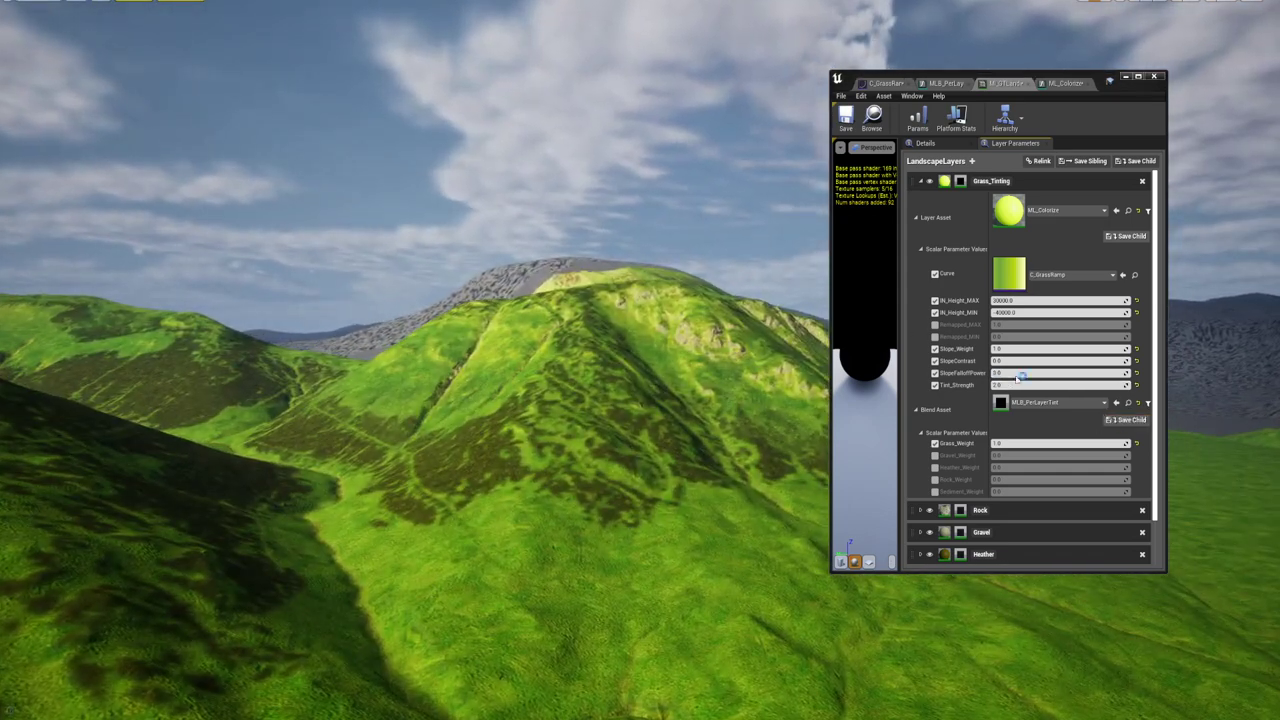
{"action": "left_click", "coordinate": [1020, 374]}
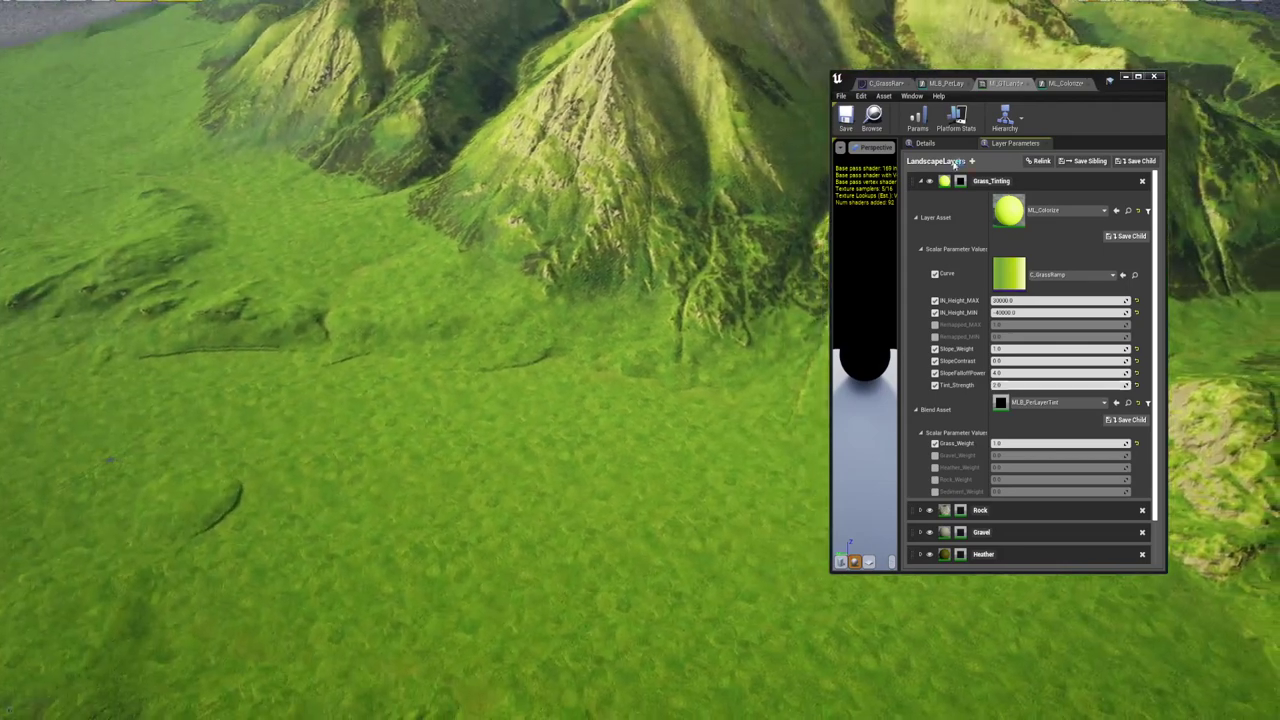
Save the landscape material instance and switch to the ML_Colorize graph in a maximized window
{"action": "left_click", "coordinate": [848, 122]}
{"action": "left_click", "coordinate": [1066, 86]}
{"action": "scroll", "coordinate": [1009, 406], "scroll_direction": "down", "scroll_amount": 5}
{"action": "left_click", "coordinate": [1141, 77]}
Add a comment box titled Texture Modulation below the Slope Sampling group and enlarge it
{"action": "right_click_drag", "start_coordinate": [432, 303], "coordinate": [629, 334]}
{"action": "scroll", "coordinate": [629, 334], "scroll_direction": "up", "scroll_amount": 6}
{"action": "left_click_drag", "start_coordinate": [467, 494], "coordinate": [493, 299]}
{"action": "scroll", "coordinate": [650, 499], "scroll_direction": "down", "scroll_amount": 4}
{"action": "scroll", "coordinate": [620, 307], "scroll_direction": "up", "scroll_amount": 3}
{"action": "right_click_drag", "start_coordinate": [736, 575], "coordinate": [662, 390]}
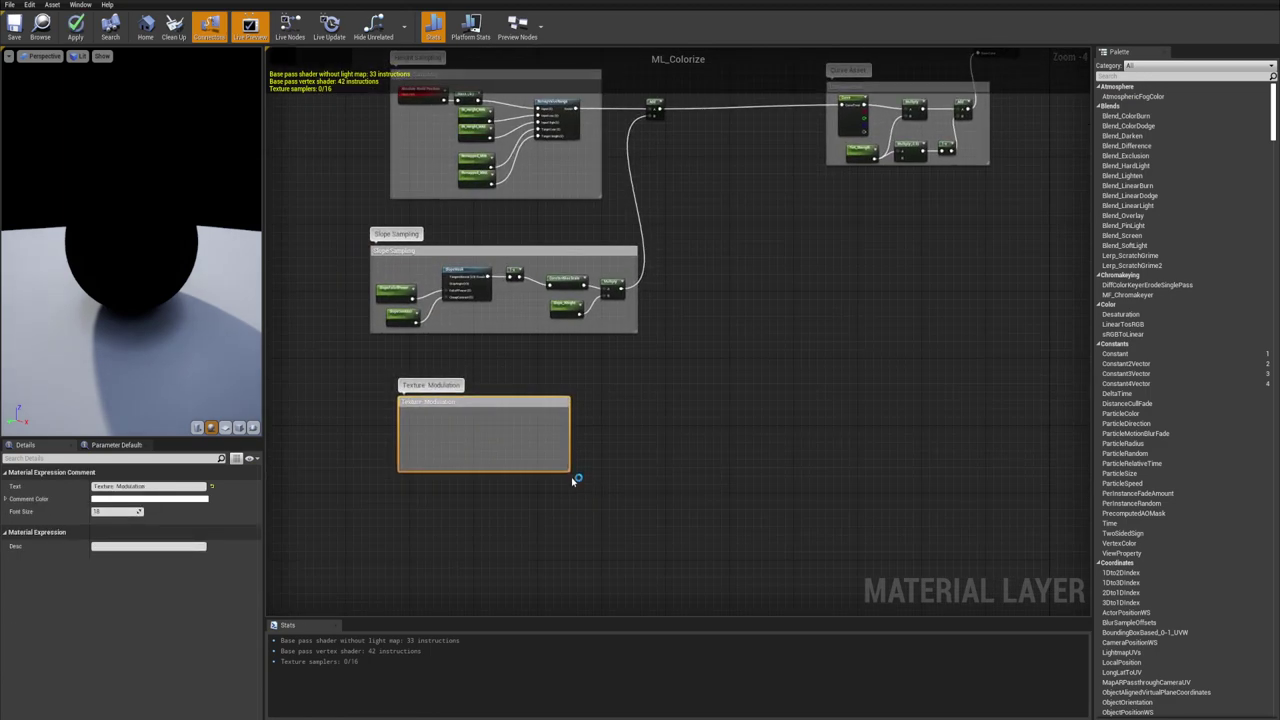
{"action": "left_click_drag", "start_coordinate": [571, 473], "coordinate": [660, 523]}
{"action": "scroll", "coordinate": [551, 407], "scroll_direction": "down", "scroll_amount": 2}
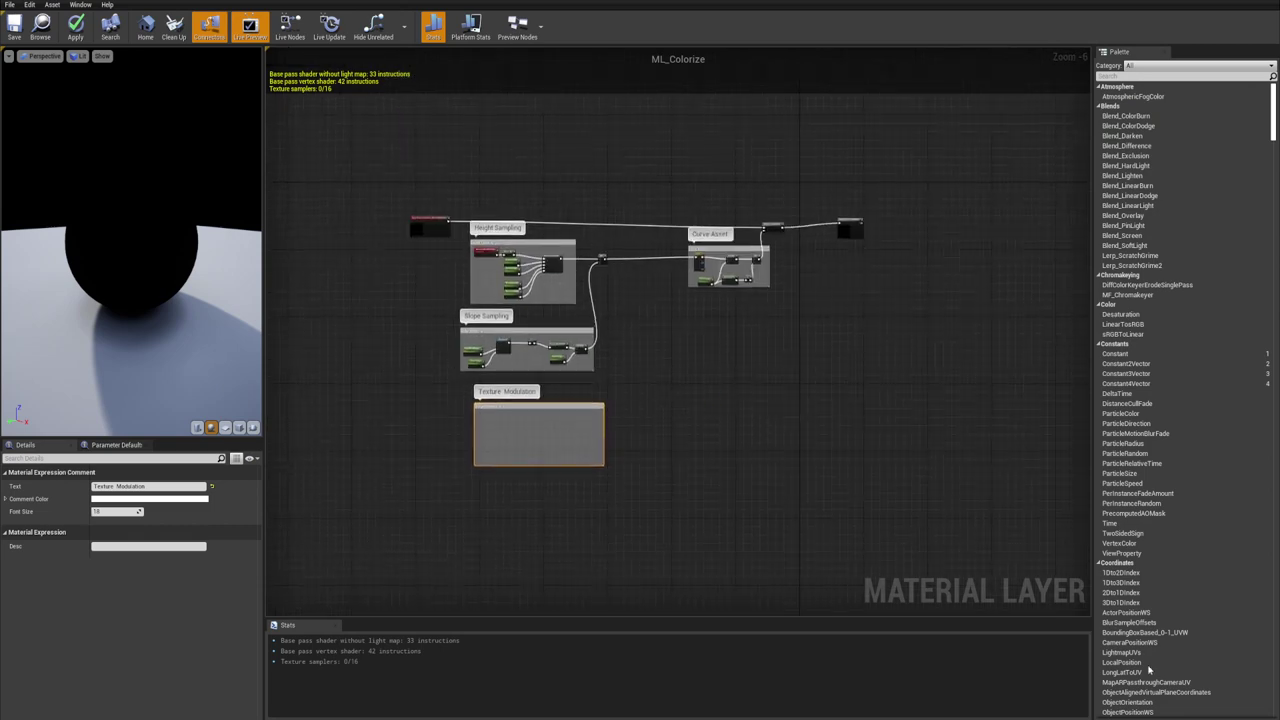
Add a TextureSampleParameter2D inside the Texture Modulation comment and name it Modulation_Texture
{"action": "scroll", "coordinate": [545, 455], "scroll_direction": "up", "scroll_amount": 5}
{"action": "right_click", "coordinate": [560, 350]}
{"action": "type", "text": "texture sam"}
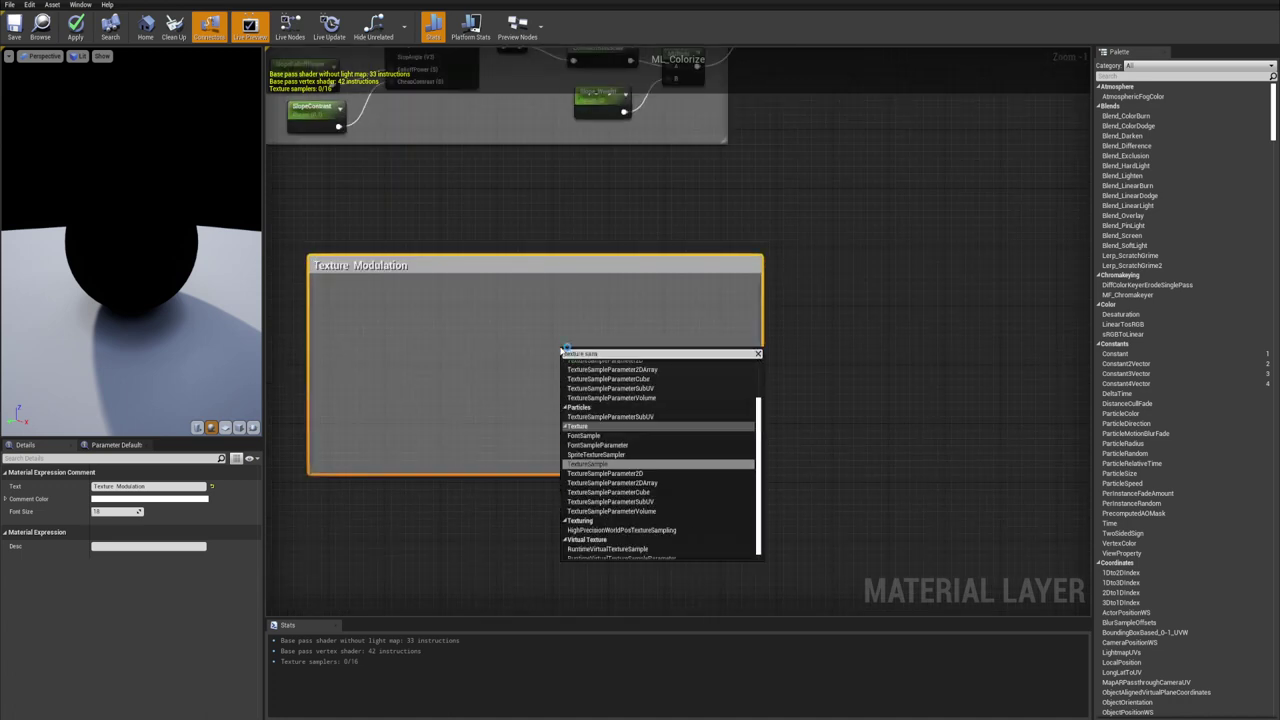
{"action": "key", "text": "Down"}
{"action": "key", "text": "Return"}
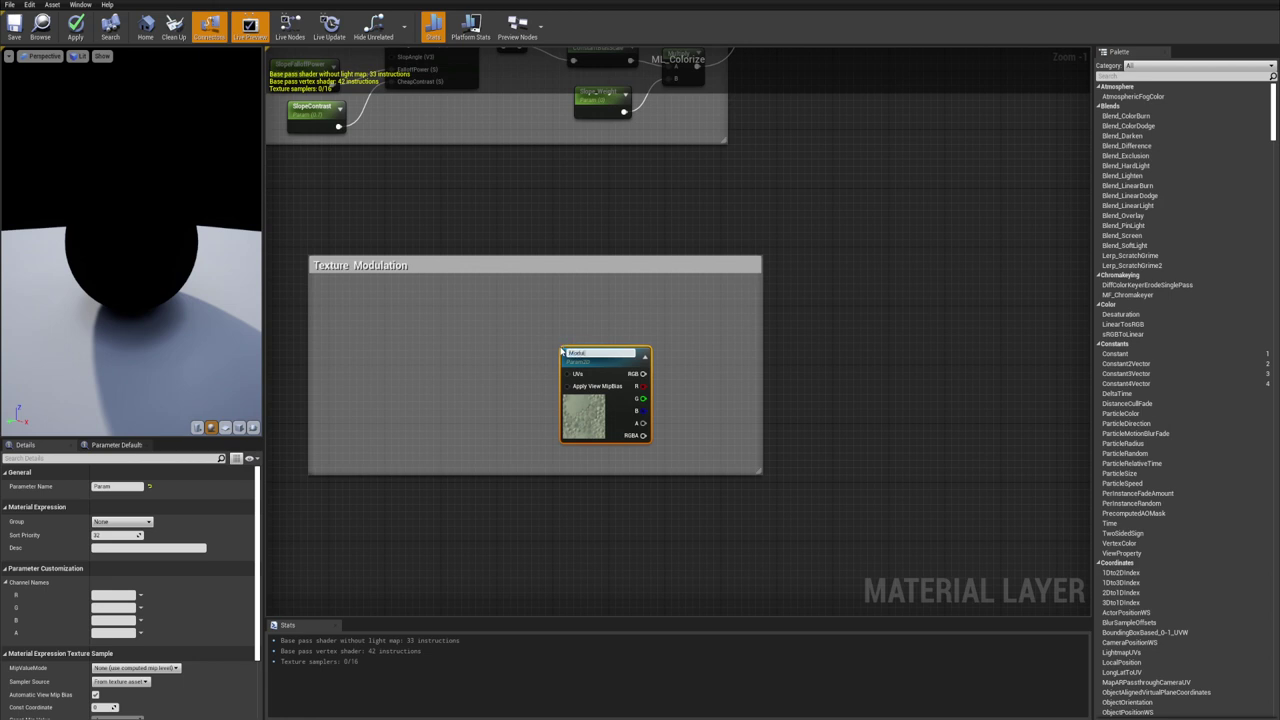
{"action": "type", "text": "Modulation_Texture"}
{"action": "key", "text": "Return"}
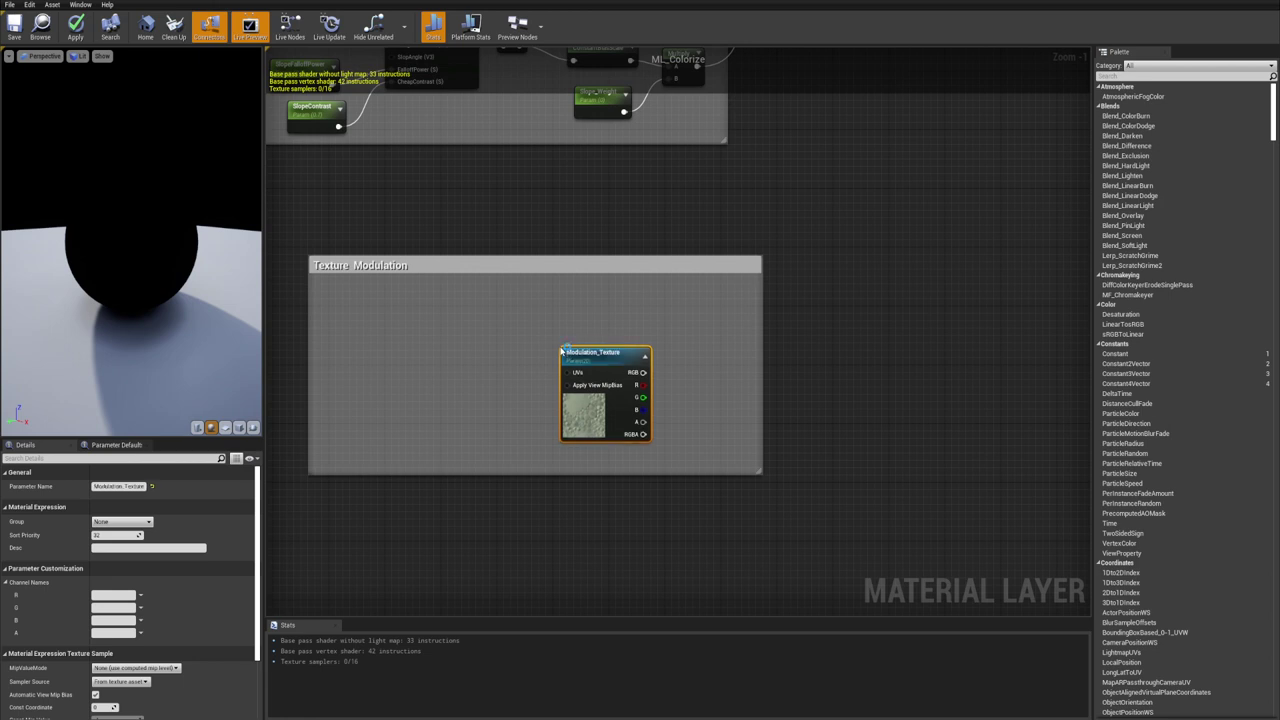
Assign the LowResBlurredNoise texture as the default of Modulation_Texture
{"action": "scroll", "coordinate": [160, 620], "scroll_direction": "down", "scroll_amount": 5}
{"action": "left_click", "coordinate": [172, 658]}
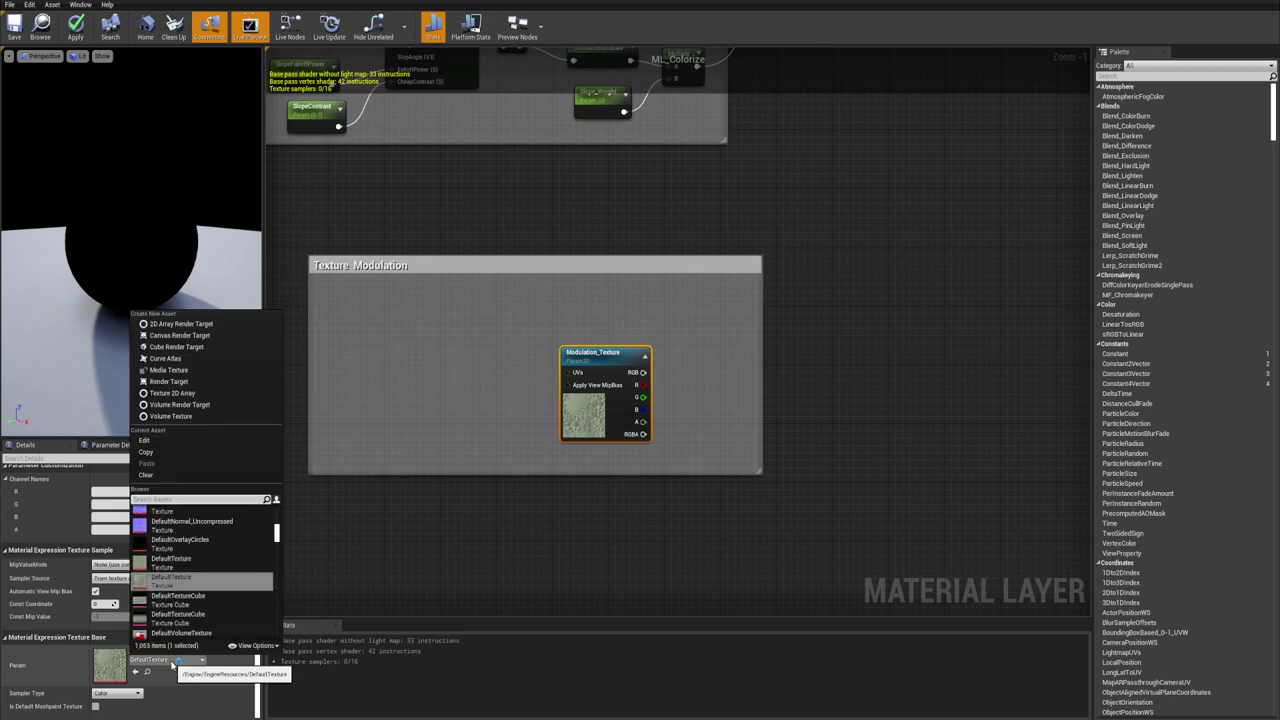
{"action": "type", "text": "noise"}
{"action": "scroll", "coordinate": [204, 543], "scroll_direction": "up", "scroll_amount": 5}
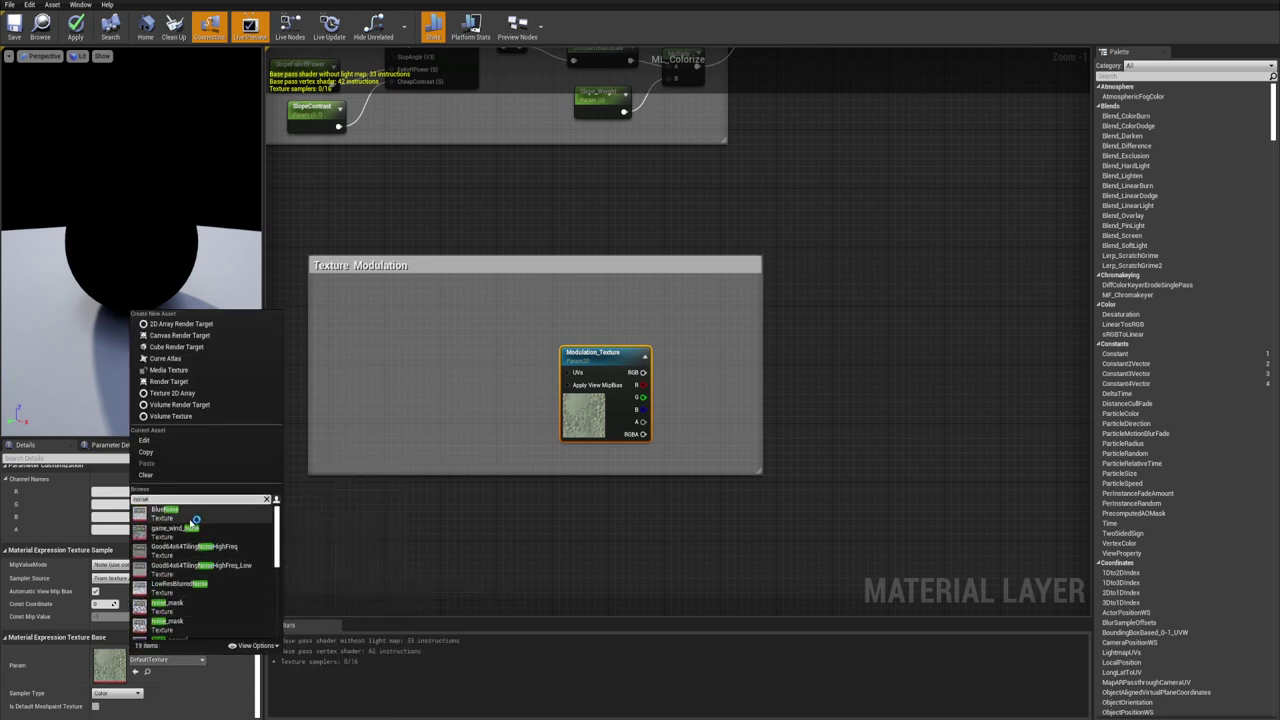
{"action": "left_click", "coordinate": [207, 588]}
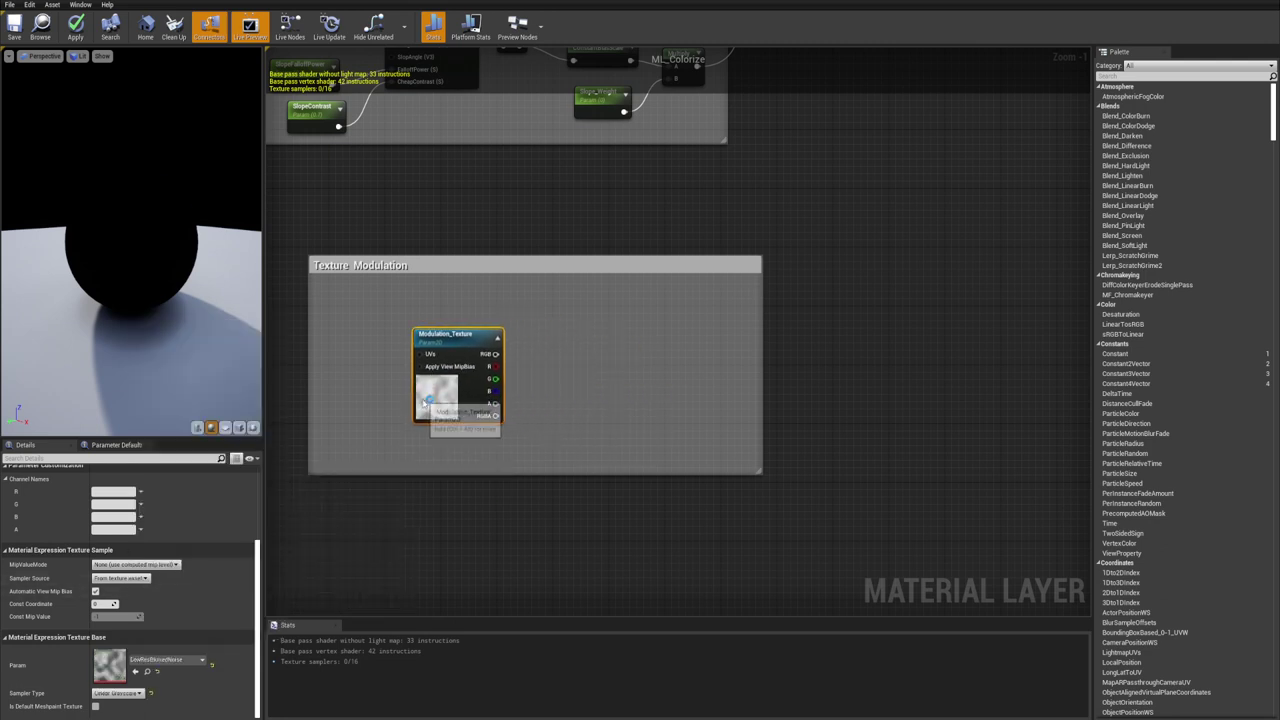
Add a ComponentMask for R and G, fed by Absolute World Position, beside the Texture Modulation comment
{"action": "scroll", "coordinate": [571, 397], "scroll_direction": "down", "scroll_amount": 2}
{"action": "left_click", "coordinate": [582, 400]}
{"action": "right_click_drag", "start_coordinate": [582, 400], "coordinate": [703, 366]}
{"action": "scroll", "coordinate": [543, 420], "scroll_direction": "down", "scroll_amount": 1}
{"action": "right_click_drag", "start_coordinate": [495, 238], "coordinate": [550, 445]}
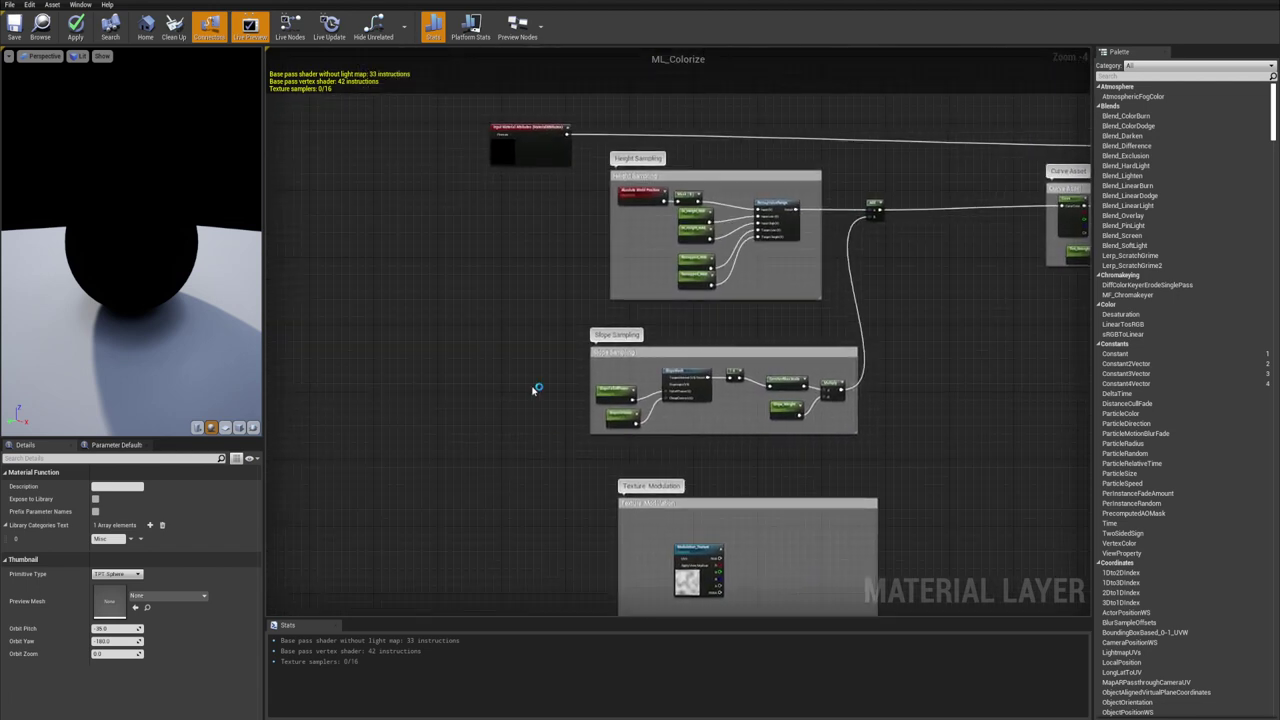
{"action": "left_click_drag", "start_coordinate": [636, 190], "coordinate": [574, 436]}
{"action": "scroll", "coordinate": [560, 480], "scroll_direction": "up", "scroll_amount": 2}
{"action": "type", "text": "compo"}
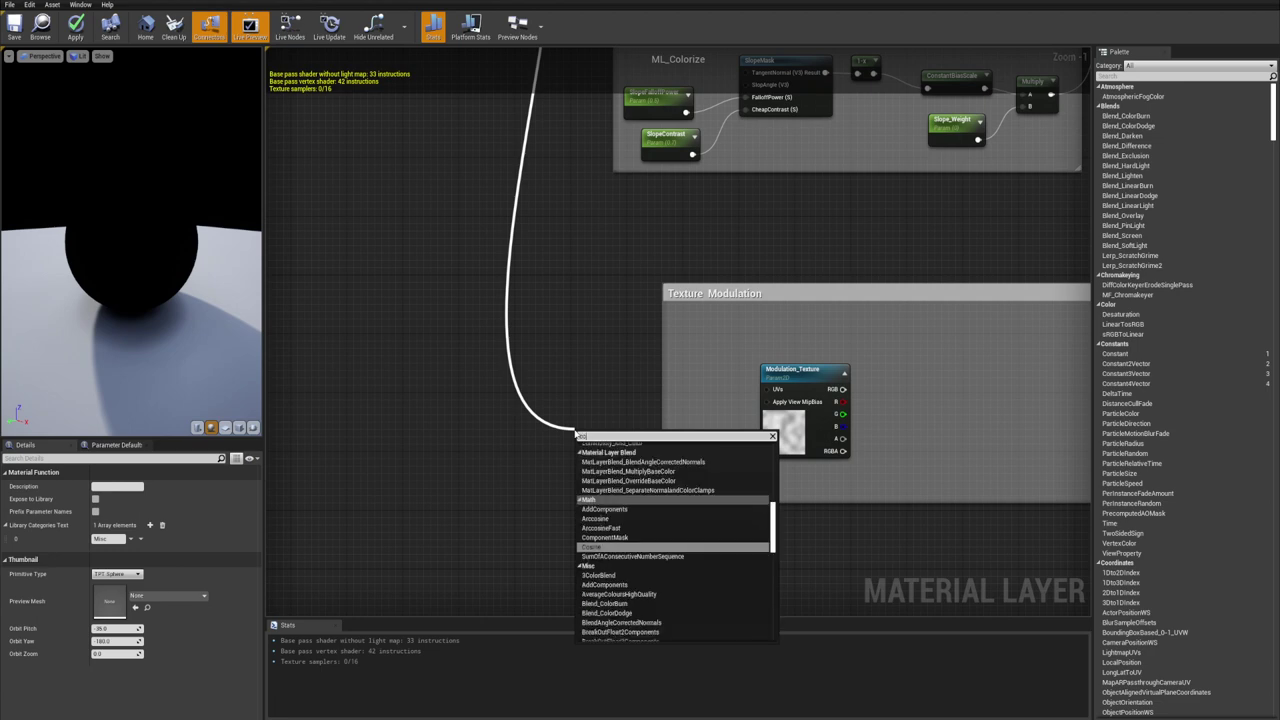
{"action": "key", "text": "Return"}
Place the Absolute World Position node outside the Height Sampling group so it feeds both masks
{"action": "scroll", "coordinate": [490, 360], "scroll_direction": "down", "scroll_amount": 1}
{"action": "right_click_drag", "start_coordinate": [517, 322], "coordinate": [580, 612]}
{"action": "scroll", "coordinate": [575, 235], "scroll_direction": "up", "scroll_amount": 2}
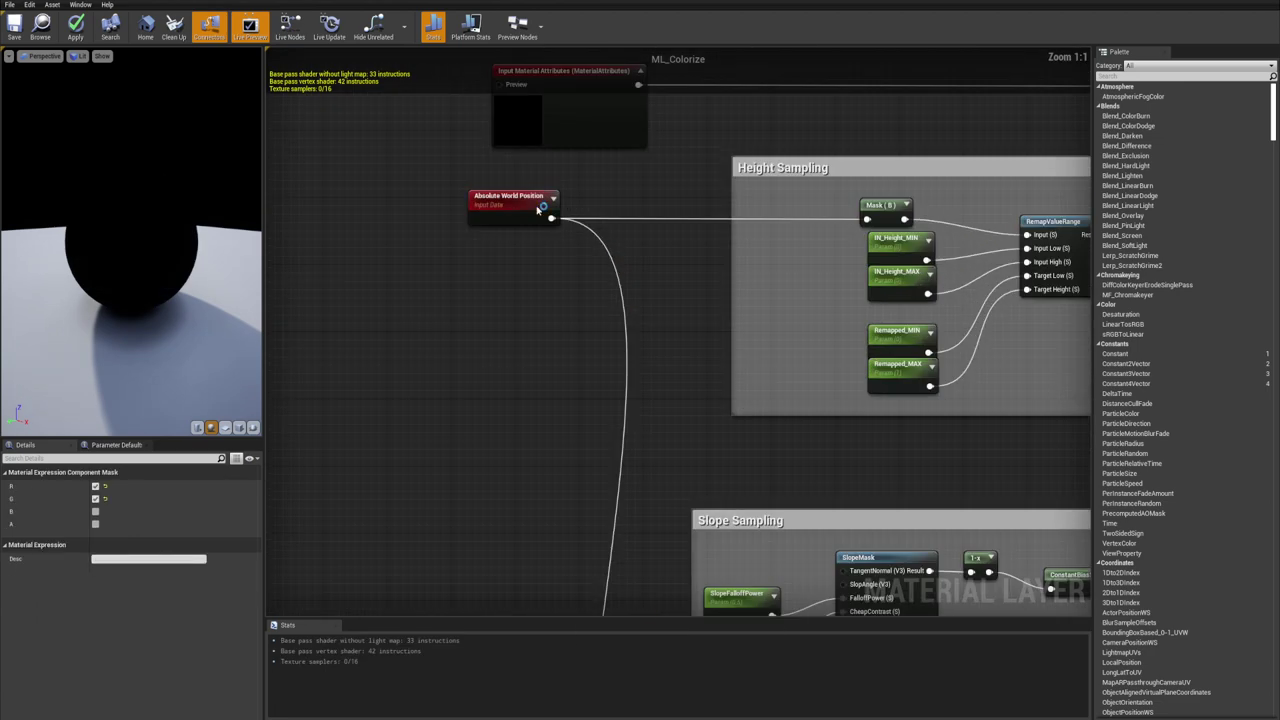
{"action": "left_click_drag", "start_coordinate": [487, 204], "coordinate": [512, 204]}
{"action": "right_click_drag", "start_coordinate": [617, 386], "coordinate": [572, 80]}
{"action": "right_click_drag", "start_coordinate": [598, 570], "coordinate": [590, 414]}
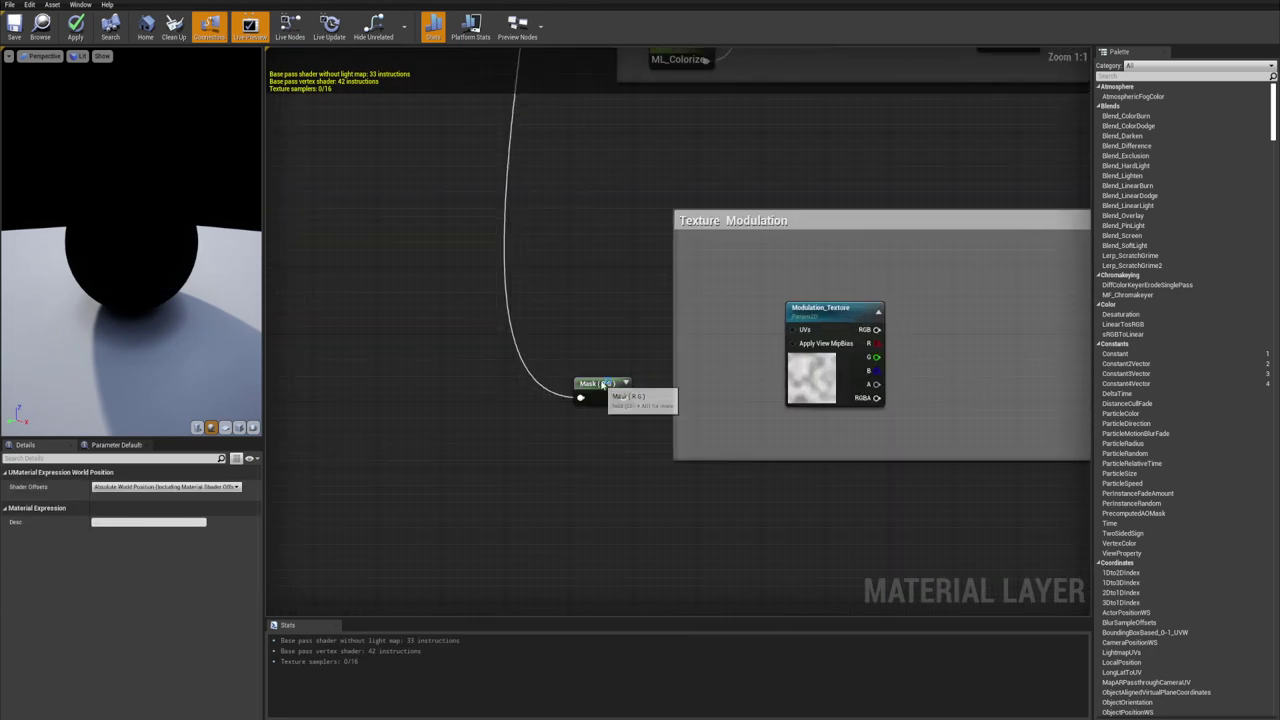
Reposition the R G mask near the Texture Modulation comment and connect it to input A of a new Multiply
{"action": "left_click_drag", "start_coordinate": [600, 388], "coordinate": [593, 347]}
{"action": "right_click_drag", "start_coordinate": [626, 372], "coordinate": [542, 352]}
{"action": "left_click_drag", "start_coordinate": [505, 323], "coordinate": [480, 332]}
{"action": "right_click_drag", "start_coordinate": [612, 352], "coordinate": [569, 331]}
{"action": "left_click", "coordinate": [569, 331]}
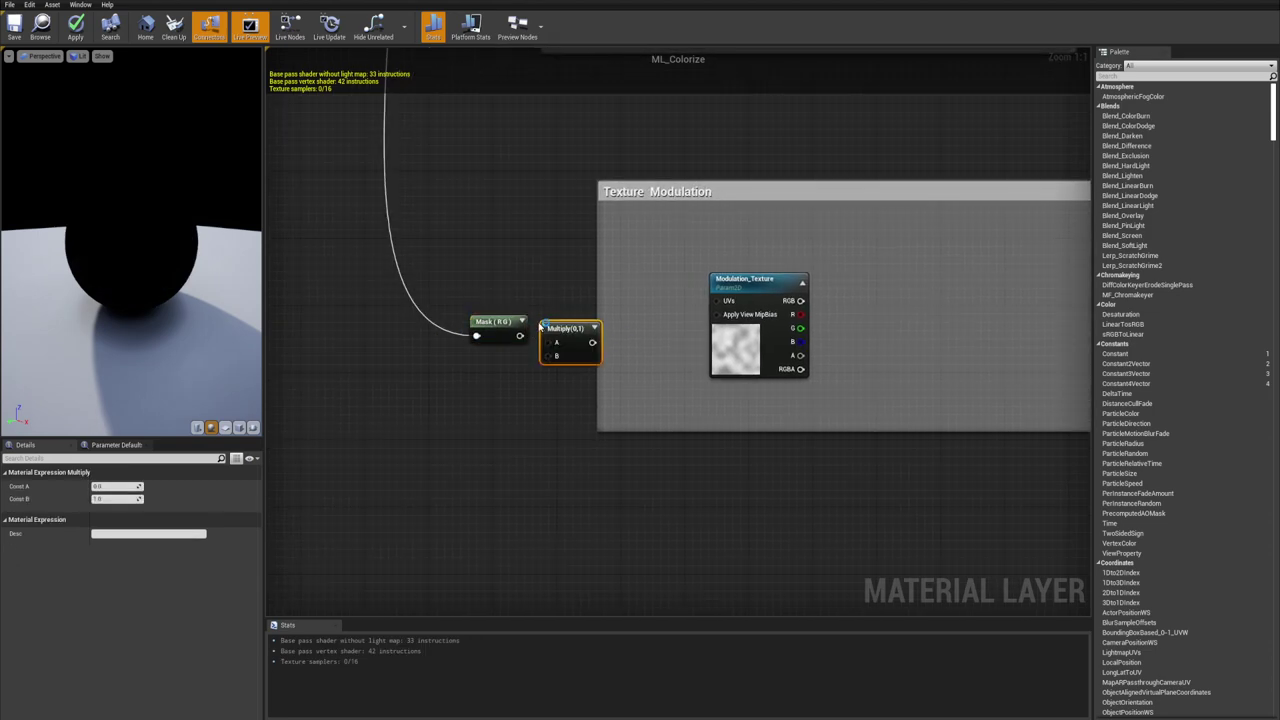
{"action": "left_click_drag", "start_coordinate": [520, 335], "coordinate": [549, 342]}
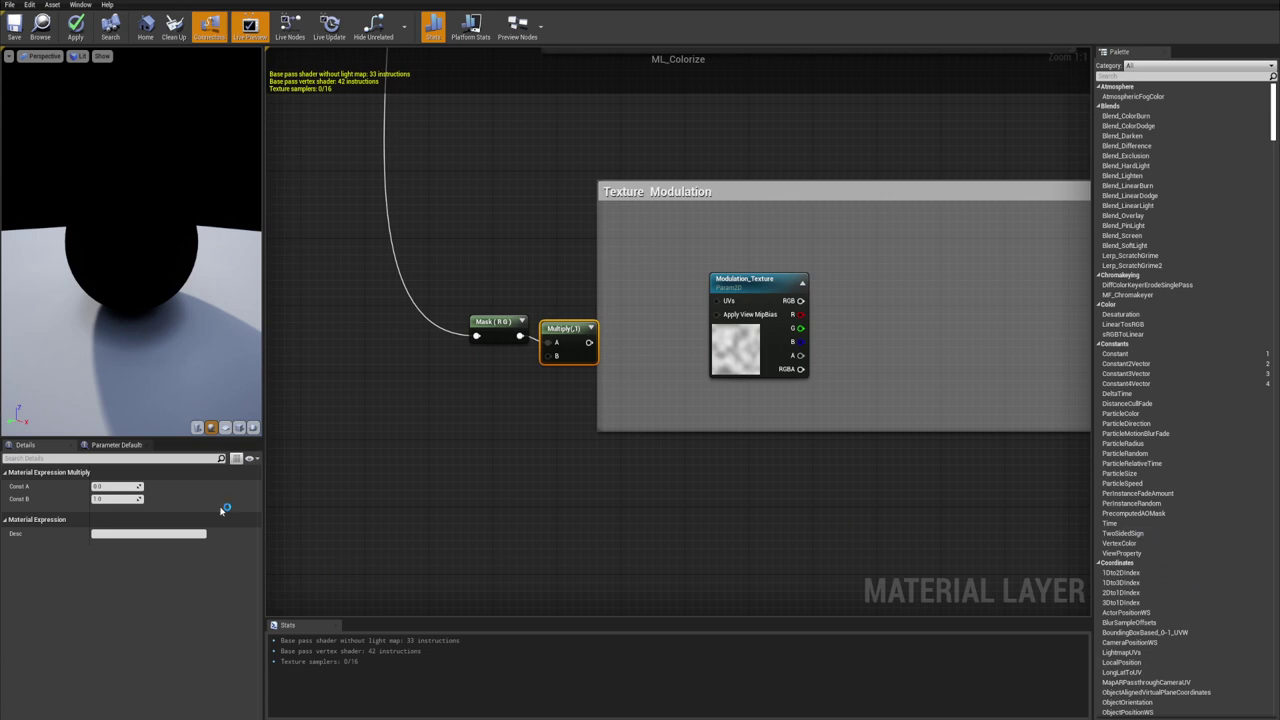
Set the Multiply's Const B to 0.000001 and line the node up with the R G mask
{"action": "left_click", "coordinate": [484, 452]}
{"action": "left_click", "coordinate": [572, 328]}
{"action": "left_click", "coordinate": [112, 499]}
{"action": "type", "text": "0.000001"}
{"action": "key", "text": "Return"}
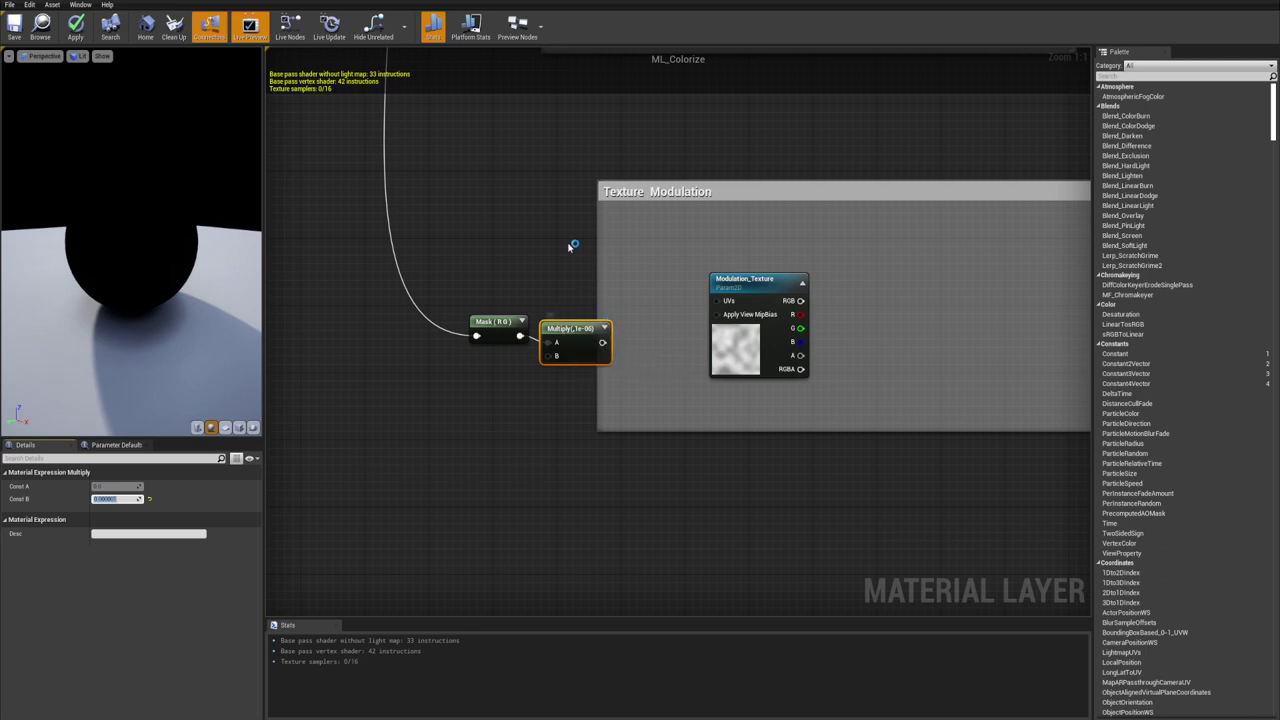
{"action": "left_click_drag", "start_coordinate": [553, 340], "coordinate": [561, 333]}
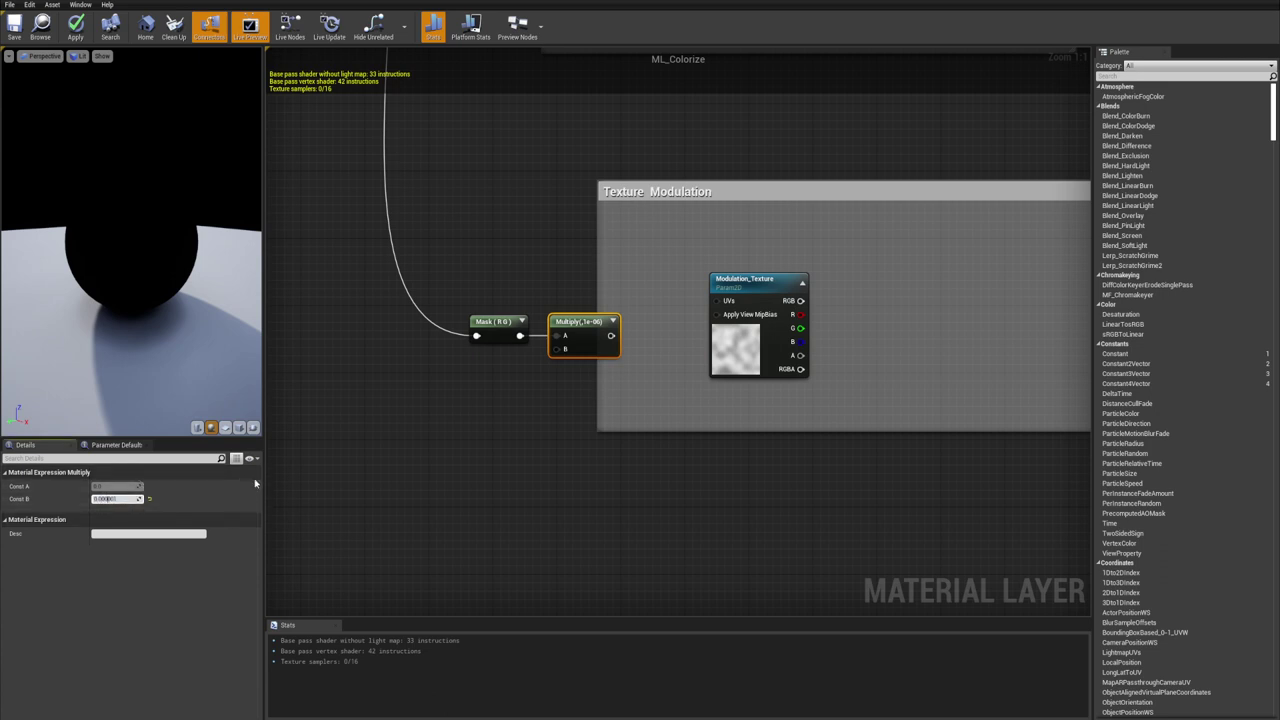
Move Modulation_Texture aside to make room and add a second Multiply fed by the first one's output
{"action": "left_click", "coordinate": [579, 496]}
{"action": "right_click_drag", "start_coordinate": [624, 359], "coordinate": [519, 393]}
{"action": "left_click_drag", "start_coordinate": [600, 364], "coordinate": [653, 364]}
{"action": "right_click_drag", "start_coordinate": [556, 368], "coordinate": [663, 370]}
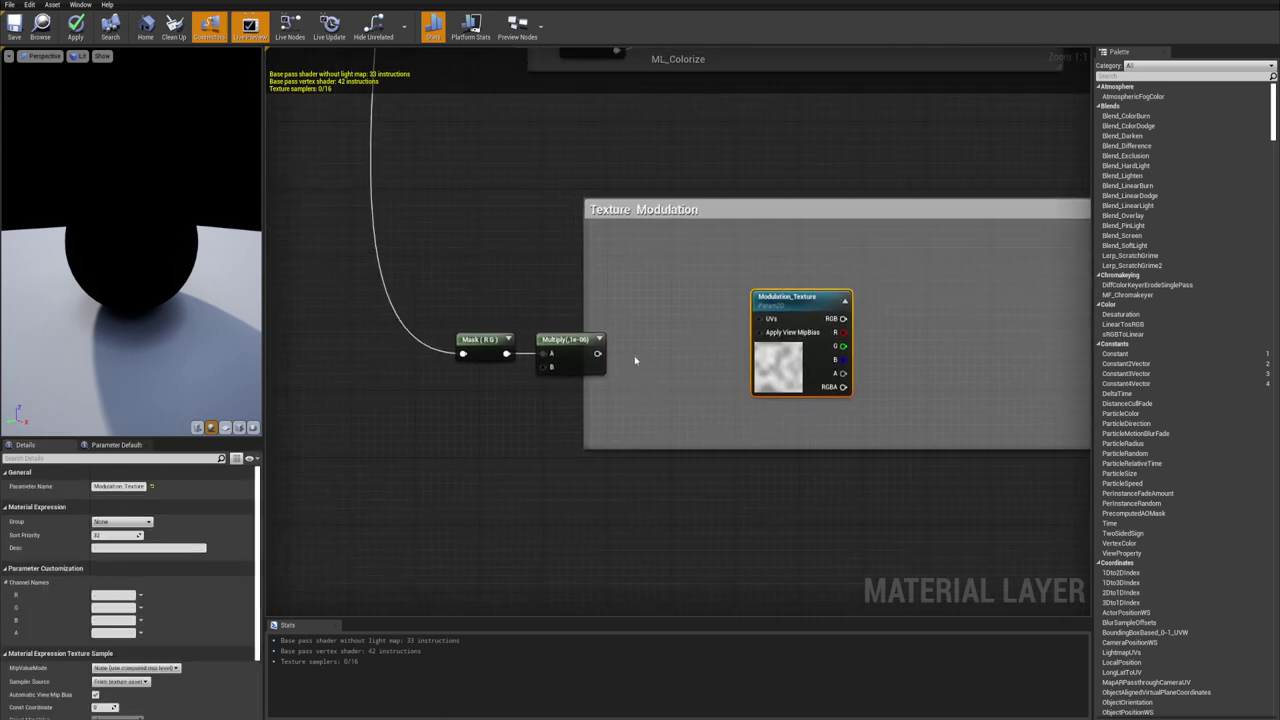
{"action": "key", "text": "m"}
{"action": "left_click", "coordinate": [634, 357]}
{"action": "left_click_drag", "start_coordinate": [666, 377], "coordinate": [640, 361]}
Create a scalar parameter named Modulation_Scale below the newest Multiply in the Texture Modulation area
{"action": "left_click", "coordinate": [578, 428]}
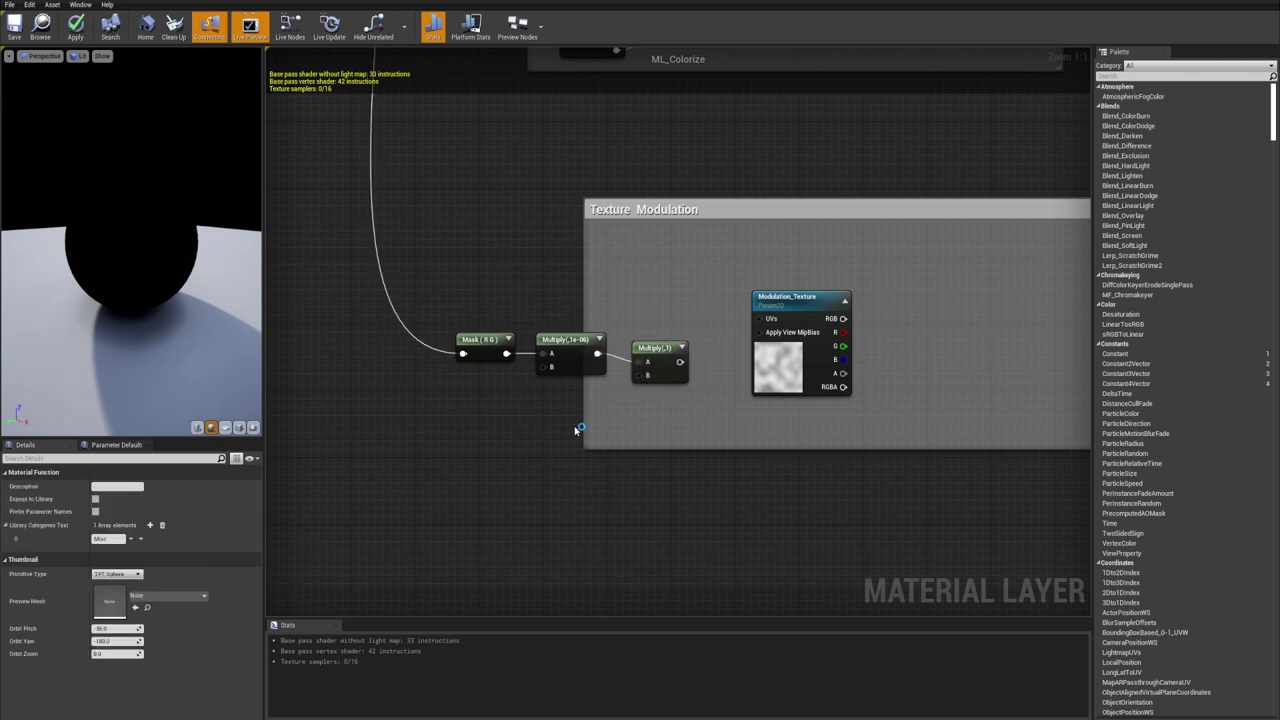
{"action": "type", "text": "Modulation"}
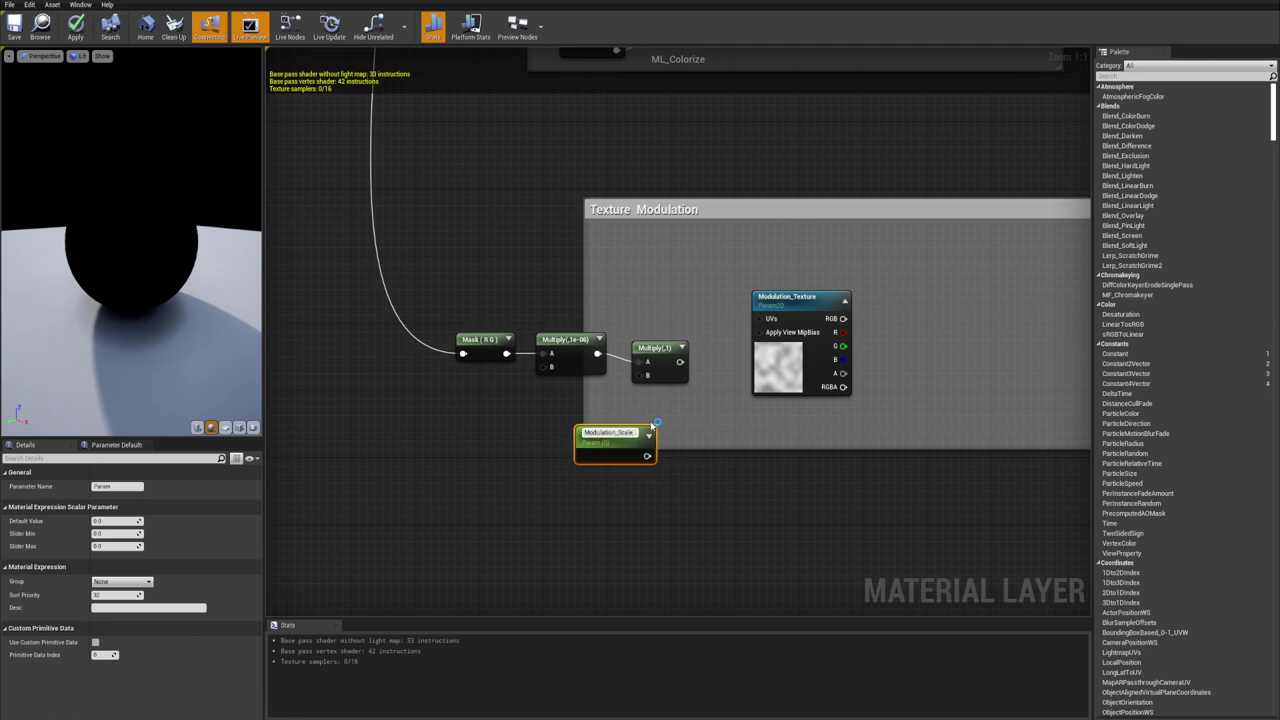
{"action": "type", "text": "_Scale"}
{"action": "key", "text": "Return"}
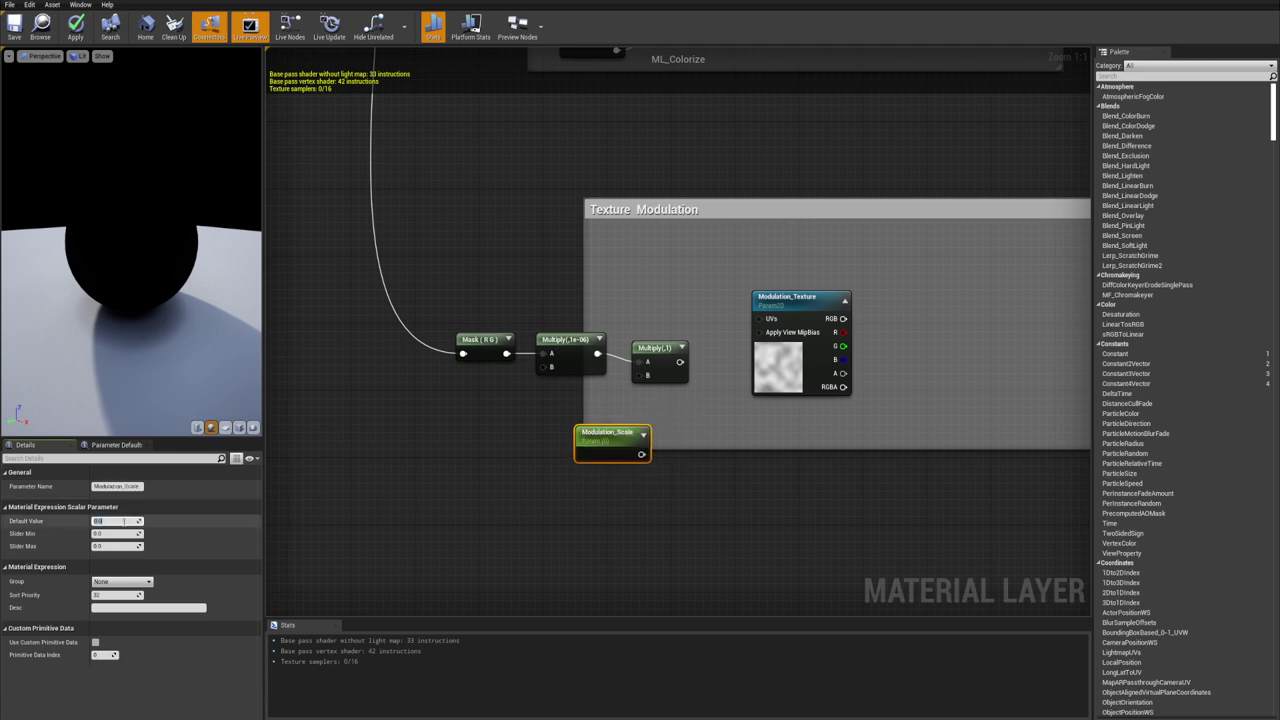
Connect Modulation_Scale to the Multiply's input B, feed the result into Modulation_Texture's UVs, and line the nodes up
{"action": "mouse_move", "coordinate": [625, 434]}
{"action": "left_mouse_down"}
{"action": "mouse_move", "coordinate": [594, 399]}
{"action": "mouse_move", "coordinate": [611, 420]}
{"action": "left_mouse_up"}
{"action": "right_click_drag", "start_coordinate": [727, 395], "coordinate": [564, 423]}
{"action": "left_click_drag", "start_coordinate": [508, 401], "coordinate": [580, 415]}
{"action": "scroll", "coordinate": [662, 362], "scroll_direction": "down", "scroll_amount": 1}
{"action": "scroll", "coordinate": [655, 362], "scroll_direction": "down", "scroll_amount": 1}
{"action": "left_click", "coordinate": [640, 365]}
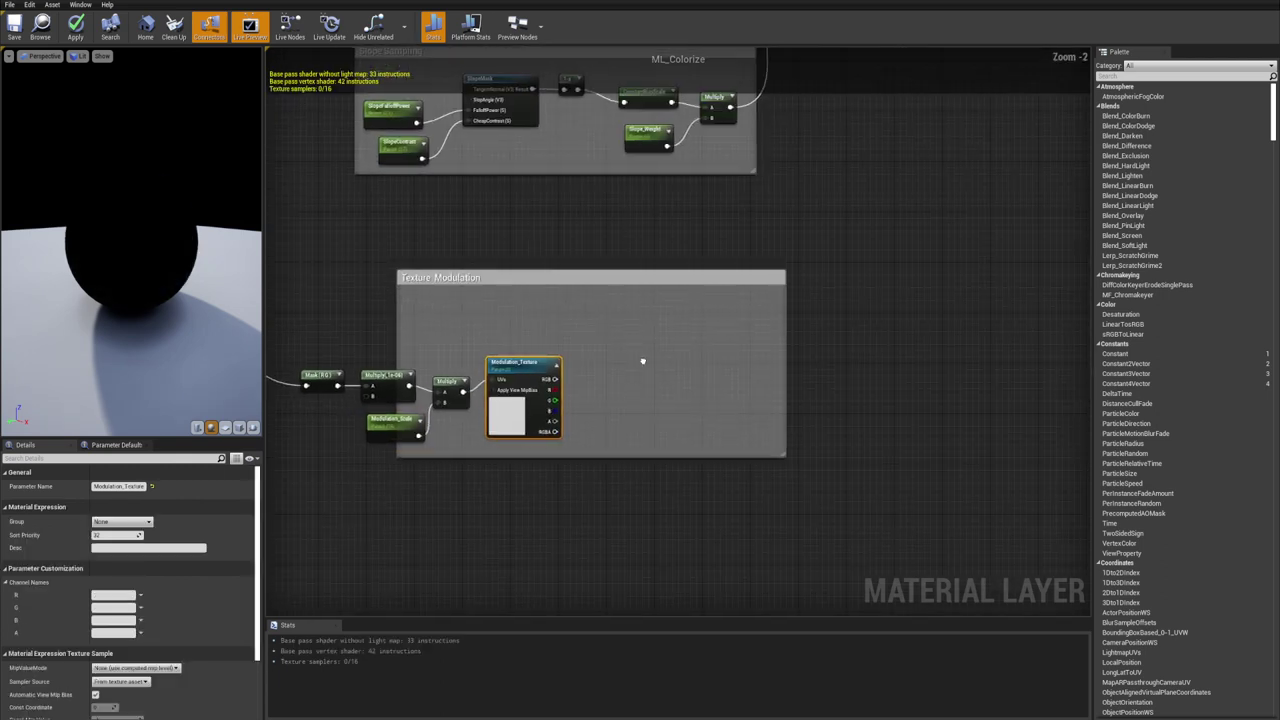
{"action": "left_click", "coordinate": [507, 429]}
{"action": "right_click_drag", "start_coordinate": [602, 392], "coordinate": [714, 386]}
{"action": "scroll", "coordinate": [690, 395], "scroll_direction": "up", "scroll_amount": 2}
{"action": "left_click_drag", "start_coordinate": [617, 415], "coordinate": [611, 433]}
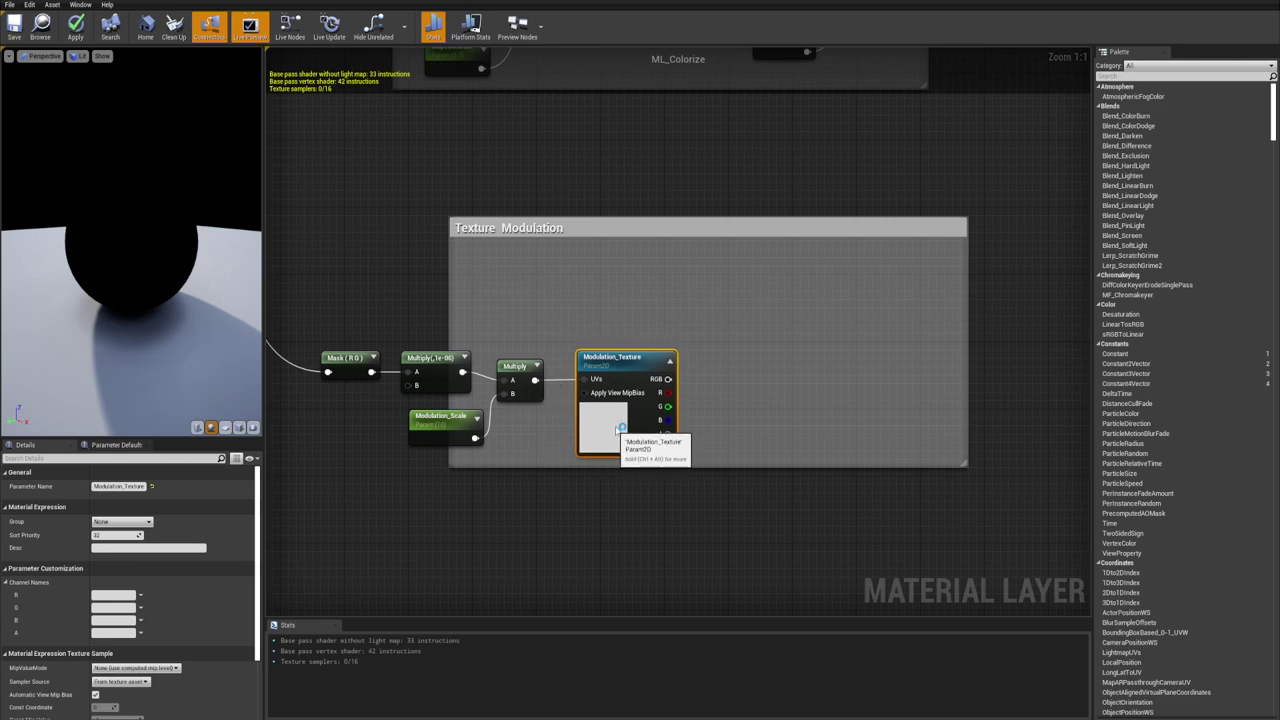
{"action": "right_click_drag", "start_coordinate": [768, 399], "coordinate": [708, 393]}
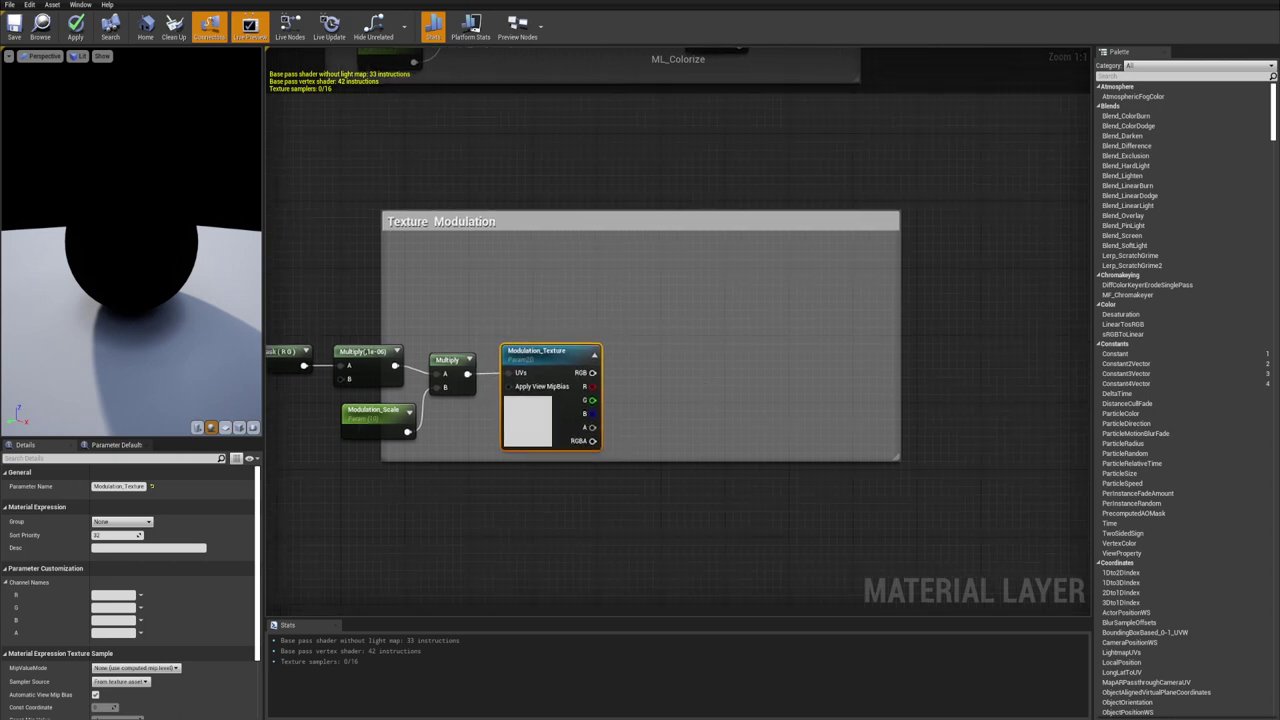
Paste a copy of the ConstantBiasScale node beside Modulation_Texture and feed it from the texture's RGB output
{"action": "right_click_drag", "start_coordinate": [735, 392], "coordinate": [754, 347]}
{"action": "left_click", "coordinate": [677, 355]}
{"action": "key", "text": "ctrl+v"}
{"action": "left_click_drag", "start_coordinate": [684, 348], "coordinate": [652, 316]}
{"action": "left_click_drag", "start_coordinate": [611, 328], "coordinate": [650, 330]}
Align the Add node with the RemapValueRange output, leaving room before the Curve Asset group
{"action": "scroll", "coordinate": [691, 371], "scroll_direction": "down", "scroll_amount": 5}
{"action": "right_click_drag", "start_coordinate": [722, 195], "coordinate": [708, 264]}
{"action": "scroll", "coordinate": [674, 323], "scroll_direction": "up", "scroll_amount": 5}
{"action": "scroll", "coordinate": [774, 350], "scroll_direction": "down", "scroll_amount": 2}
{"action": "scroll", "coordinate": [707, 263], "scroll_direction": "down", "scroll_amount": 3}
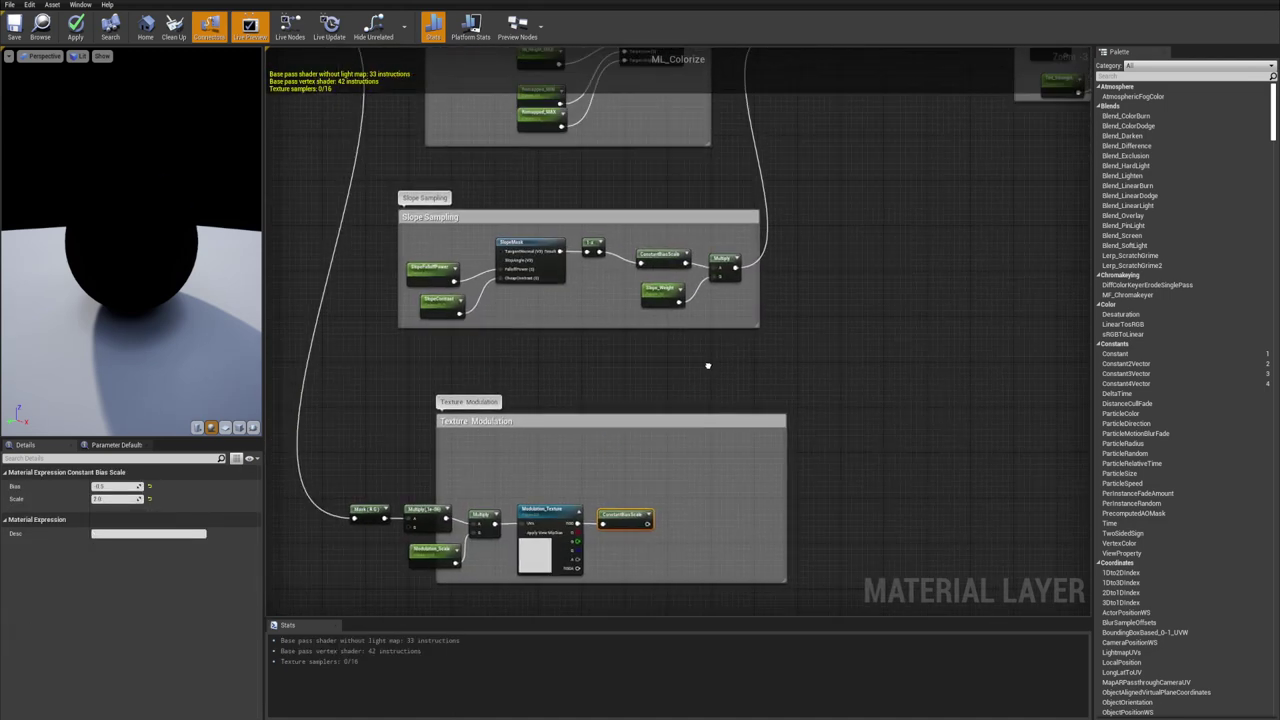
{"action": "scroll", "coordinate": [741, 323], "scroll_direction": "up", "scroll_amount": 5}
{"action": "right_click_drag", "start_coordinate": [500, 324], "coordinate": [773, 271]}
{"action": "left_click", "coordinate": [775, 250]}
{"action": "right_click_drag", "start_coordinate": [888, 252], "coordinate": [386, 292]}
{"action": "left_click", "coordinate": [717, 286]}
{"action": "right_click_drag", "start_coordinate": [717, 286], "coordinate": [883, 269]}
{"action": "left_click_drag", "start_coordinate": [721, 241], "coordinate": [626, 327]}
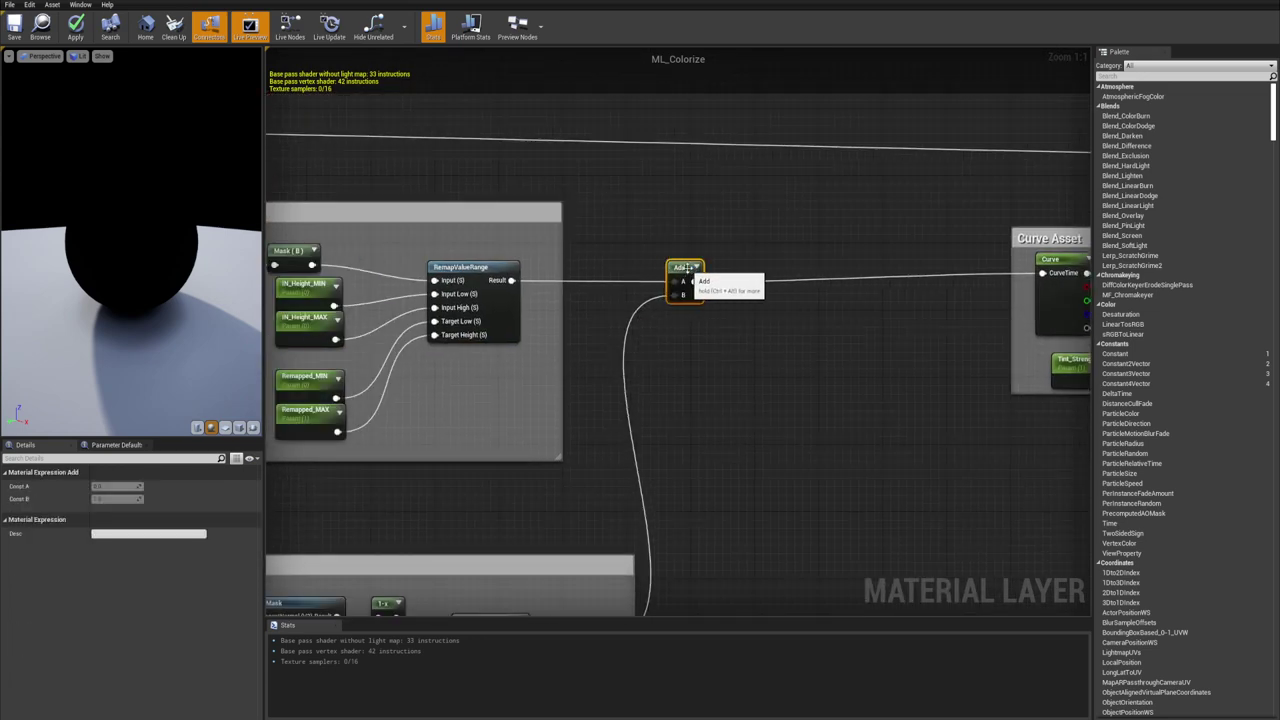
{"action": "right_click_drag", "start_coordinate": [511, 274], "coordinate": [703, 254]}
Add a Multiply after the ConstantBiasScale in Texture Modulation, with the bias-scaled texture as input A
{"action": "scroll", "coordinate": [794, 403], "scroll_direction": "down", "scroll_amount": 3}
{"action": "right_click_drag", "start_coordinate": [794, 403], "coordinate": [718, 221]}
{"action": "right_click_drag", "start_coordinate": [674, 583], "coordinate": [649, 320]}
{"action": "scroll", "coordinate": [635, 419], "scroll_direction": "up", "scroll_amount": 3}
{"action": "left_click", "coordinate": [664, 379]}
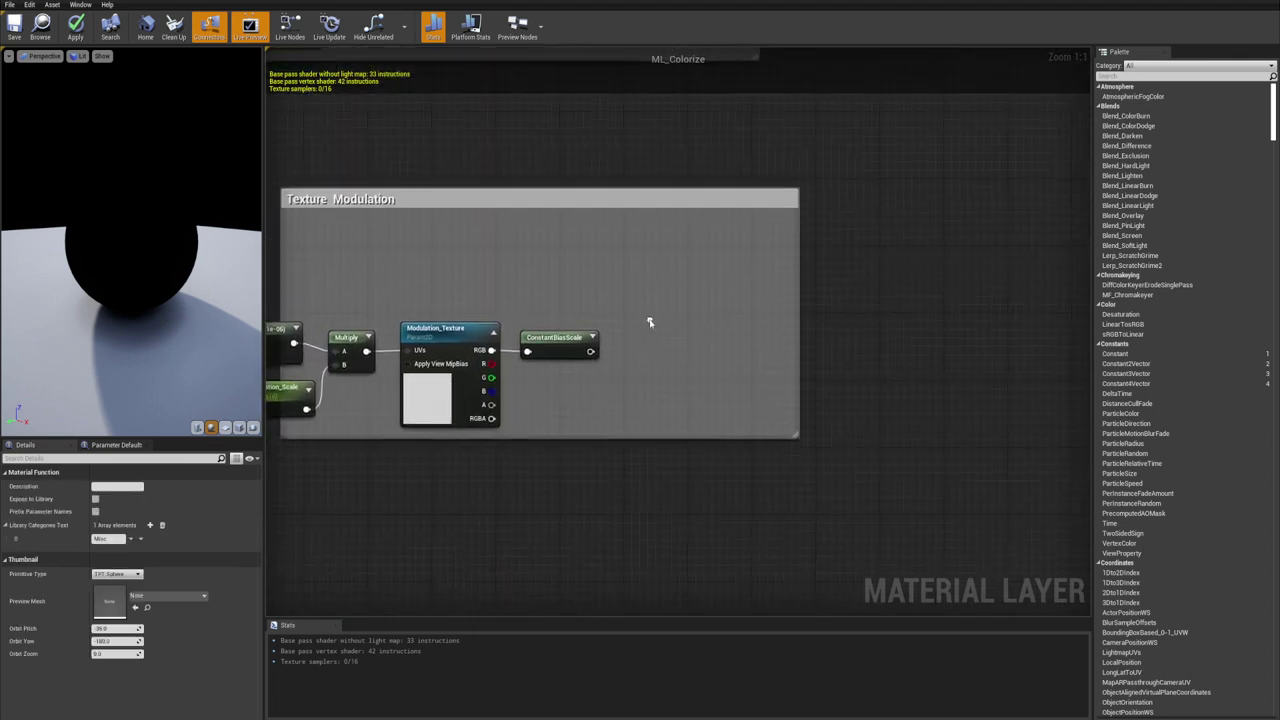
{"action": "left_click", "coordinate": [622, 341]}
Create a scalar parameter named Modulation_Strength and connect it to input B of the new Multiply
{"action": "left_click", "coordinate": [574, 409]}
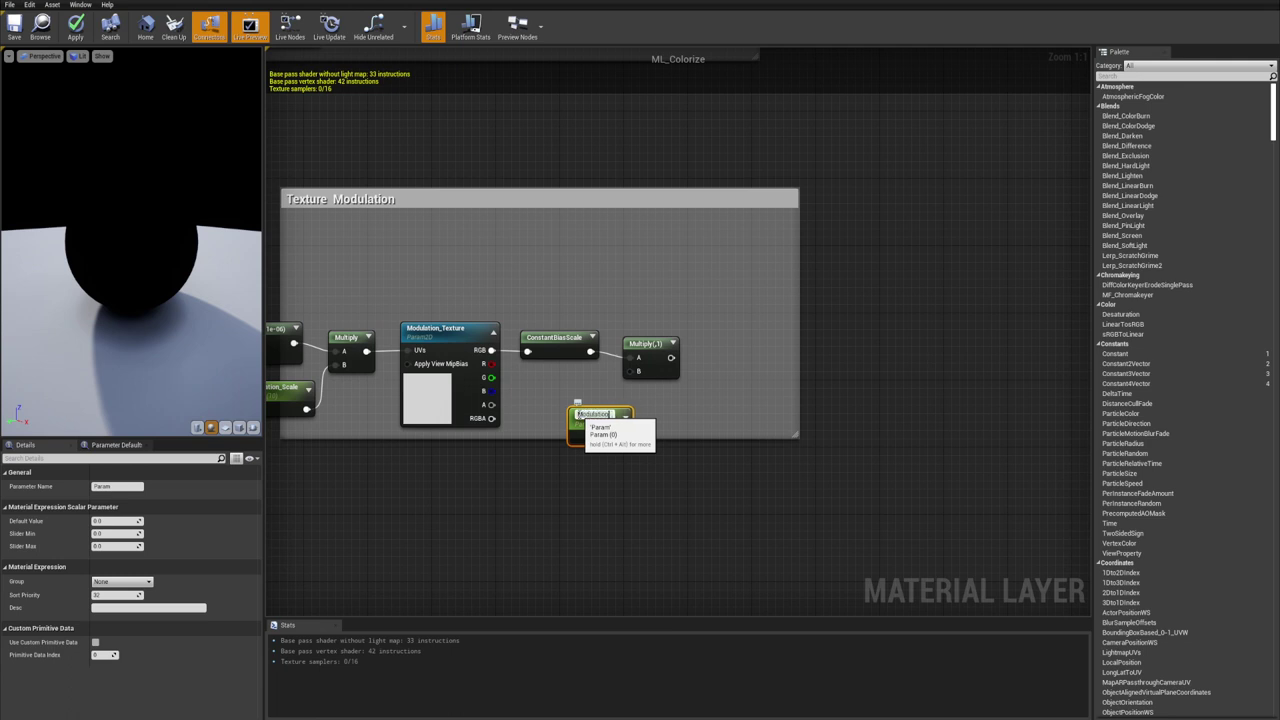
{"action": "type", "text": "Modulation_Strength"}
{"action": "key", "text": "Return"}
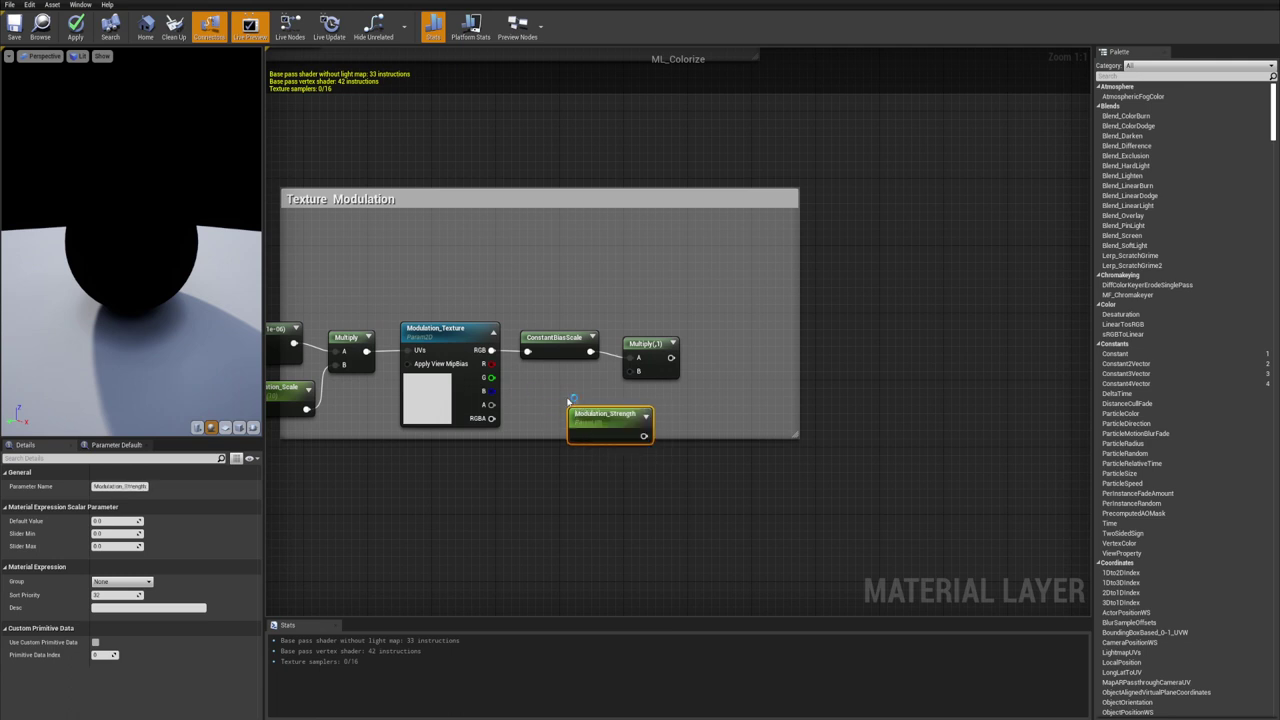
{"action": "right_click_drag", "start_coordinate": [547, 446], "coordinate": [642, 428]}
{"action": "right_click_drag", "start_coordinate": [745, 470], "coordinate": [727, 491]}
{"action": "left_click_drag", "start_coordinate": [721, 438], "coordinate": [716, 373]}
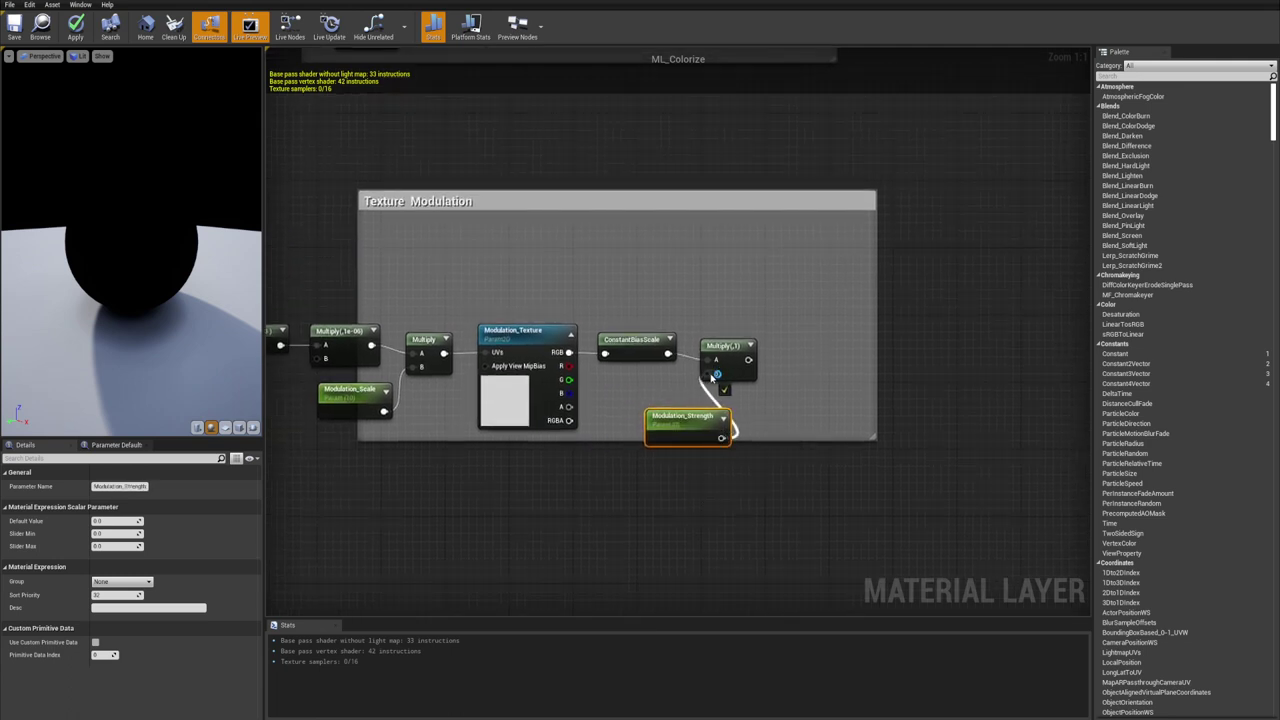
Assign Modulation_Scale, Modulation_Strength and Modulation_Texture to a parameter group named Modulation
{"action": "right_click_drag", "start_coordinate": [648, 396], "coordinate": [709, 388]}
{"action": "left_click", "coordinate": [415, 396]}
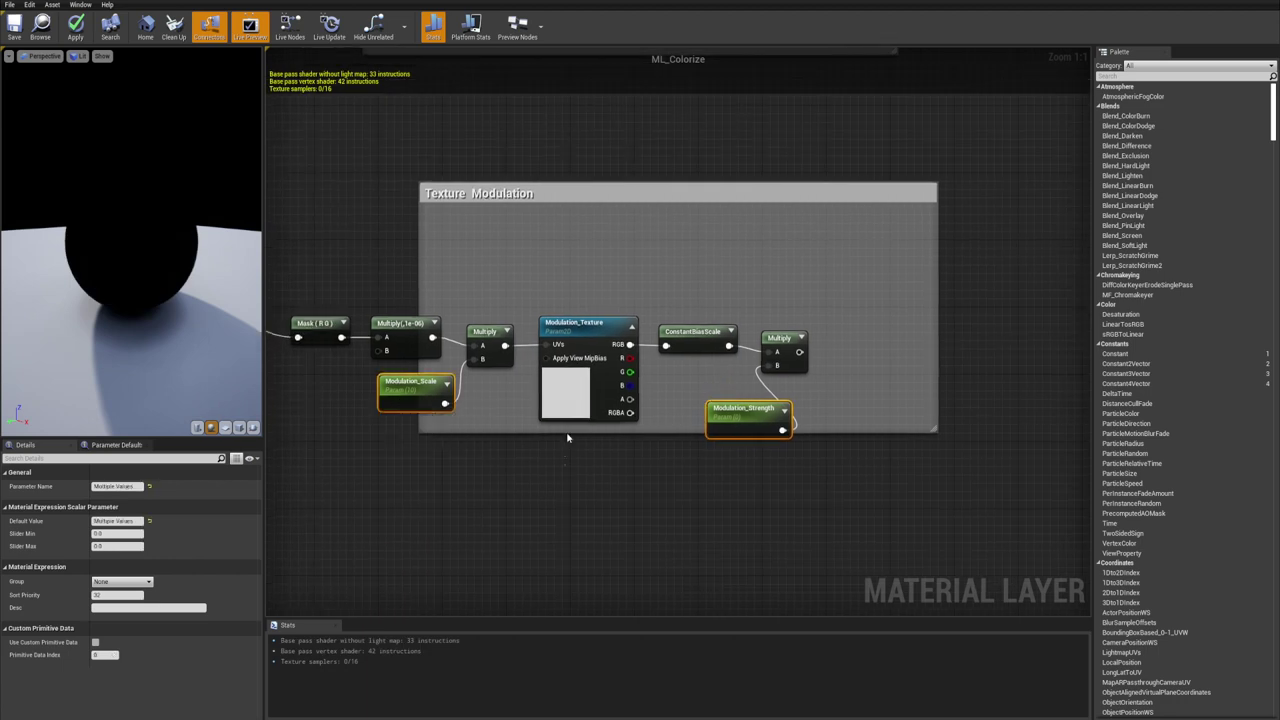
{"action": "left_click", "coordinate": [745, 412], "text": "shift"}
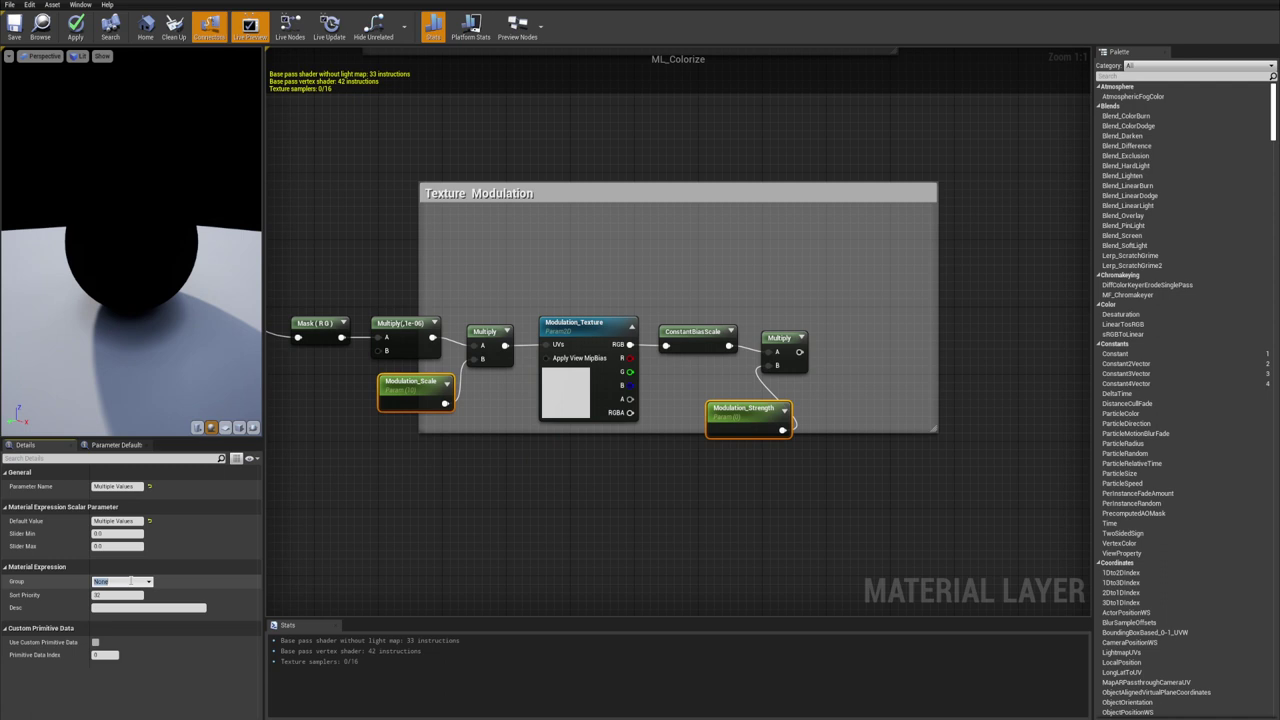
{"action": "type", "text": "n"}
{"action": "key", "text": "Return"}
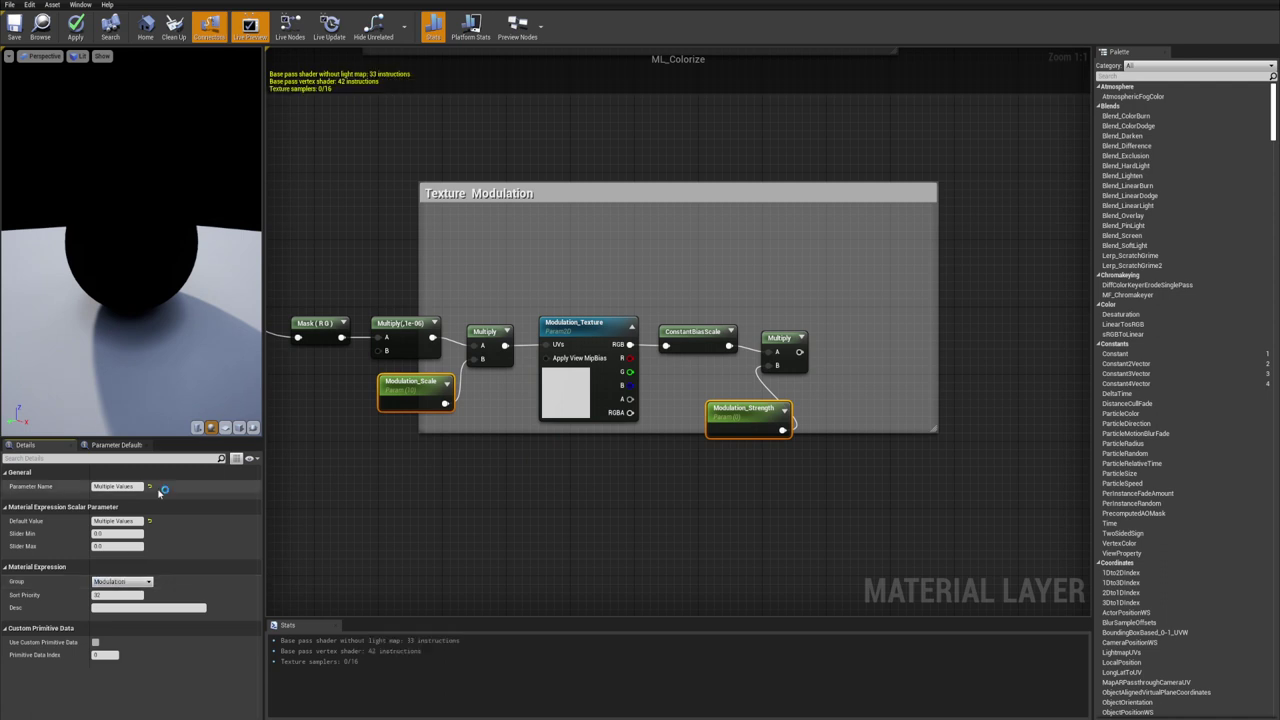
{"action": "left_click", "coordinate": [606, 400]}
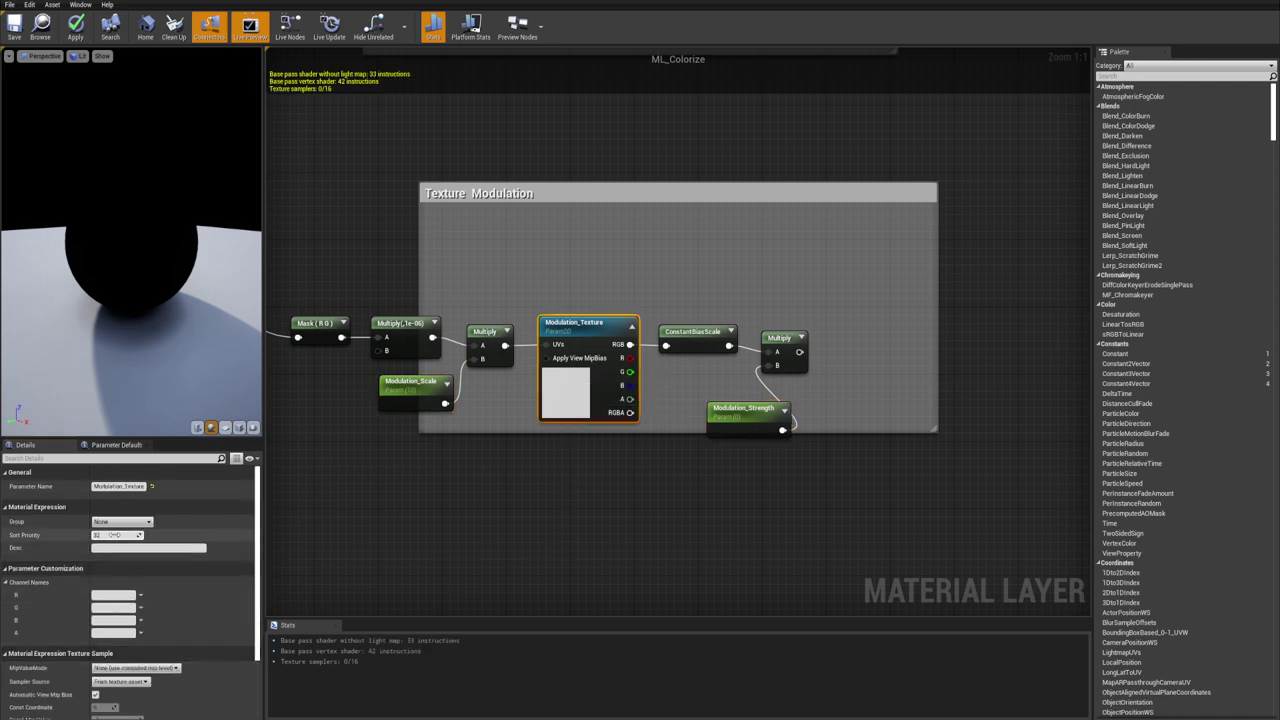
{"action": "left_click", "coordinate": [119, 521]}
{"action": "type", "text": "Modulation"}
{"action": "key", "text": "Return"}
Assign SlopeFalloffPower, SlopeContrast and Slope_Weight together to a shared slope parameter group
{"action": "scroll", "coordinate": [491, 186], "scroll_direction": "down", "scroll_amount": 3}
{"action": "right_click_drag", "start_coordinate": [491, 186], "coordinate": [498, 429]}
{"action": "scroll", "coordinate": [602, 278], "scroll_direction": "up", "scroll_amount": 3}
{"action": "left_click", "coordinate": [748, 337]}
{"action": "left_click_drag", "start_coordinate": [454, 252], "coordinate": [413, 387], "text": "shift"}
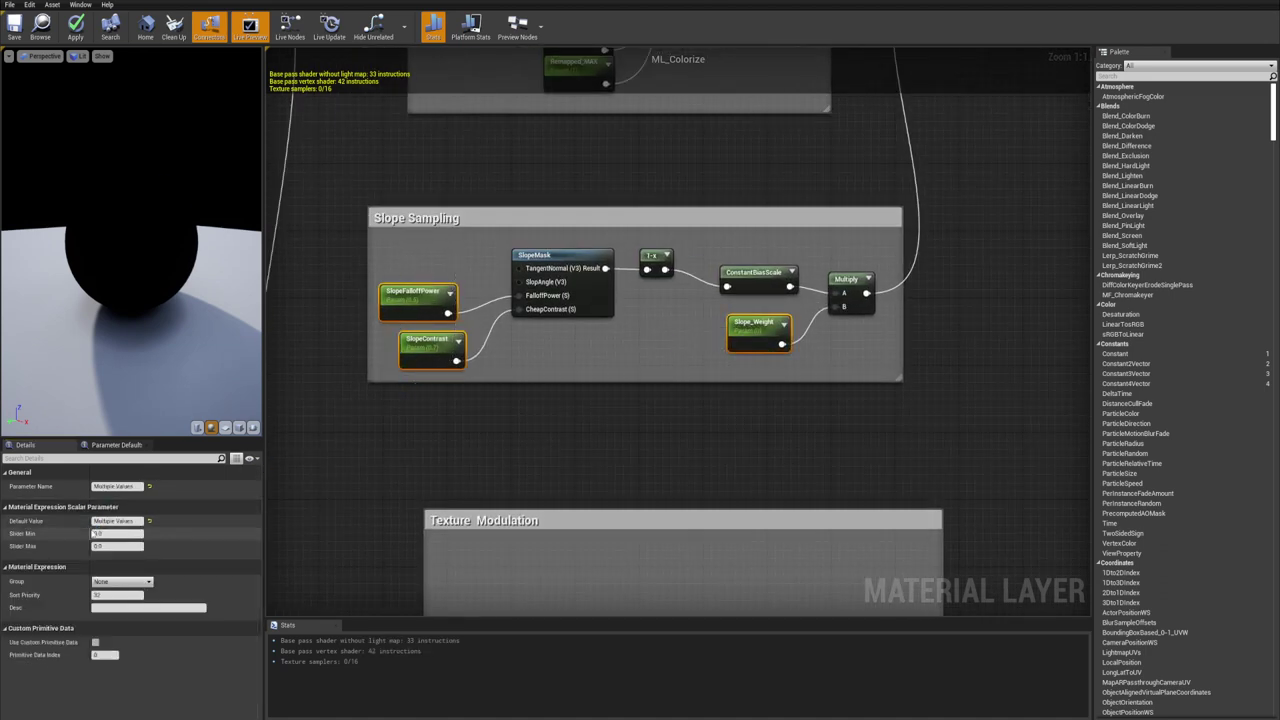
{"action": "left_click", "coordinate": [124, 581]}
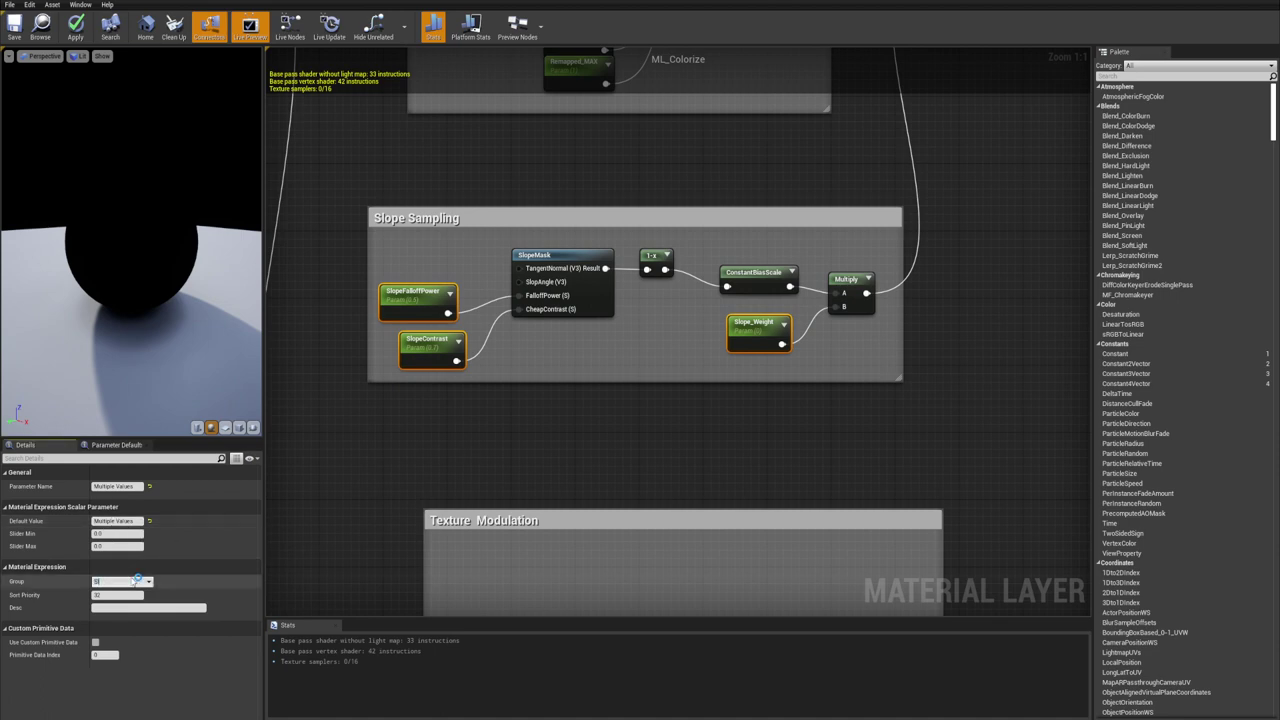
Assign the four minimum and maximum parameters in Height Sampling to a parameter group named Height
{"action": "right_click_drag", "start_coordinate": [650, 413], "coordinate": [663, 397]}
{"action": "scroll", "coordinate": [663, 397], "scroll_direction": "down", "scroll_amount": 3}
{"action": "scroll", "coordinate": [583, 320], "scroll_direction": "up", "scroll_amount": 3}
{"action": "right_click_drag", "start_coordinate": [620, 170], "coordinate": [563, 343]}
{"action": "left_click_drag", "start_coordinate": [614, 372], "coordinate": [551, 240]}
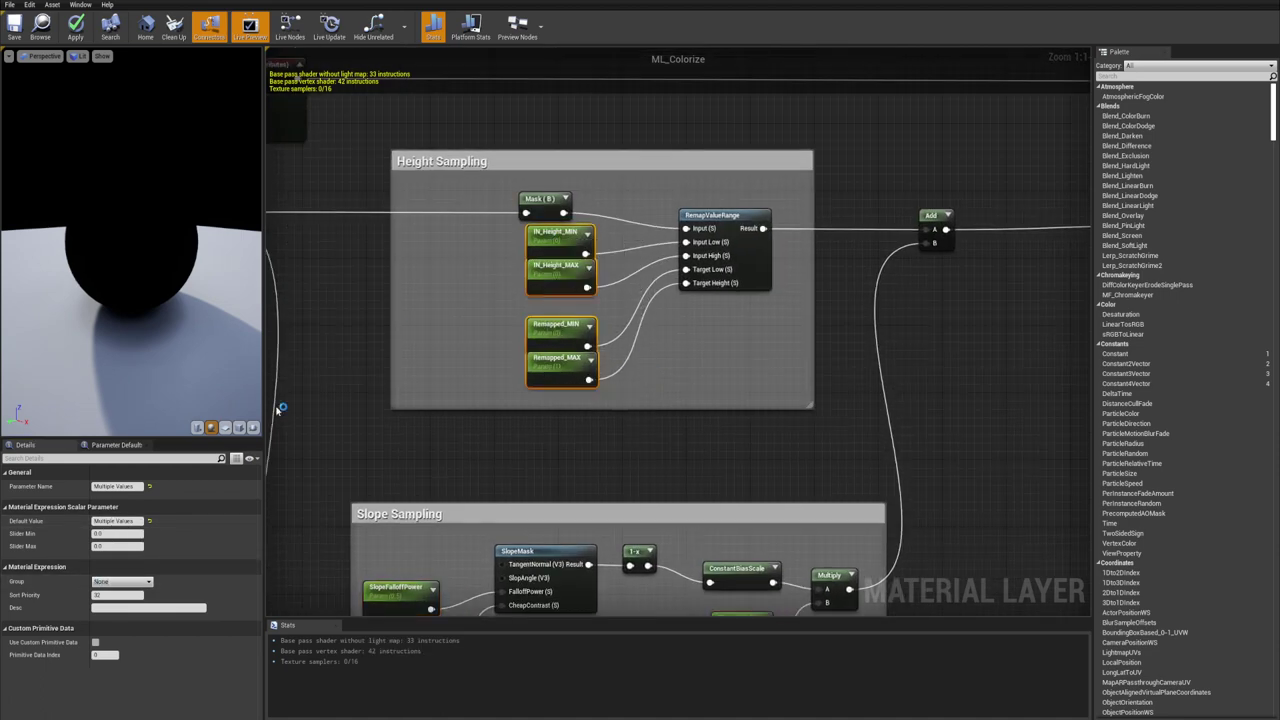
{"action": "left_click", "coordinate": [125, 579]}
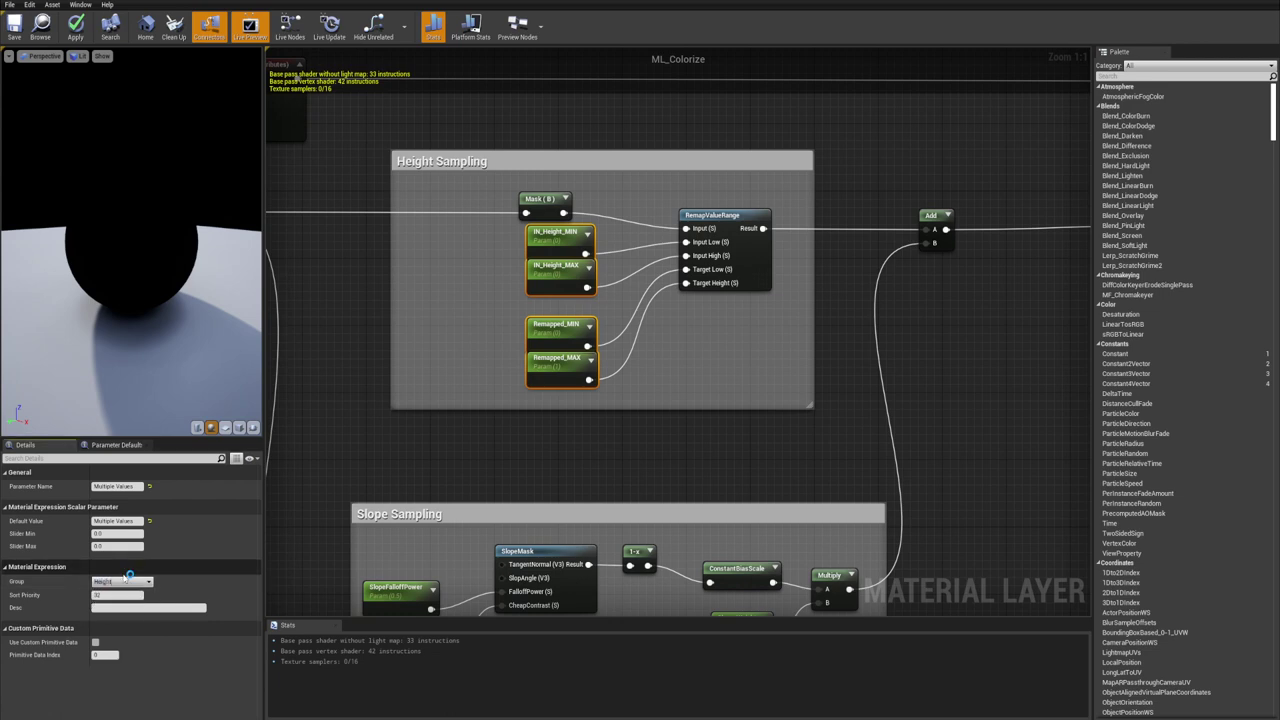
Insert a Saturate node after the Add that combines height and slope, and line it up with the Add
{"action": "scroll", "coordinate": [828, 426], "scroll_direction": "down", "scroll_amount": 3}
{"action": "right_click_drag", "start_coordinate": [828, 426], "coordinate": [649, 423]}
{"action": "left_click", "coordinate": [774, 430]}
{"action": "scroll", "coordinate": [774, 433], "scroll_direction": "down", "scroll_amount": 1}
{"action": "right_click_drag", "start_coordinate": [774, 433], "coordinate": [660, 276]}
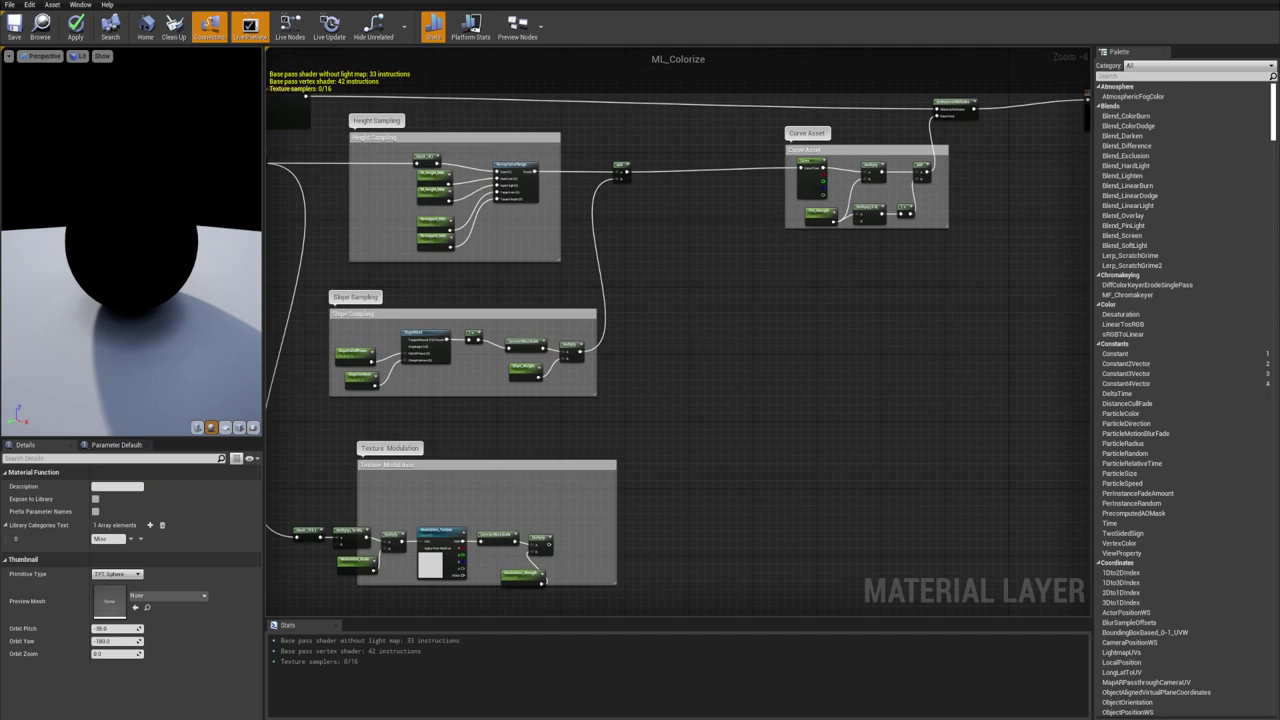
{"action": "scroll", "coordinate": [618, 300], "scroll_direction": "up", "scroll_amount": 4}
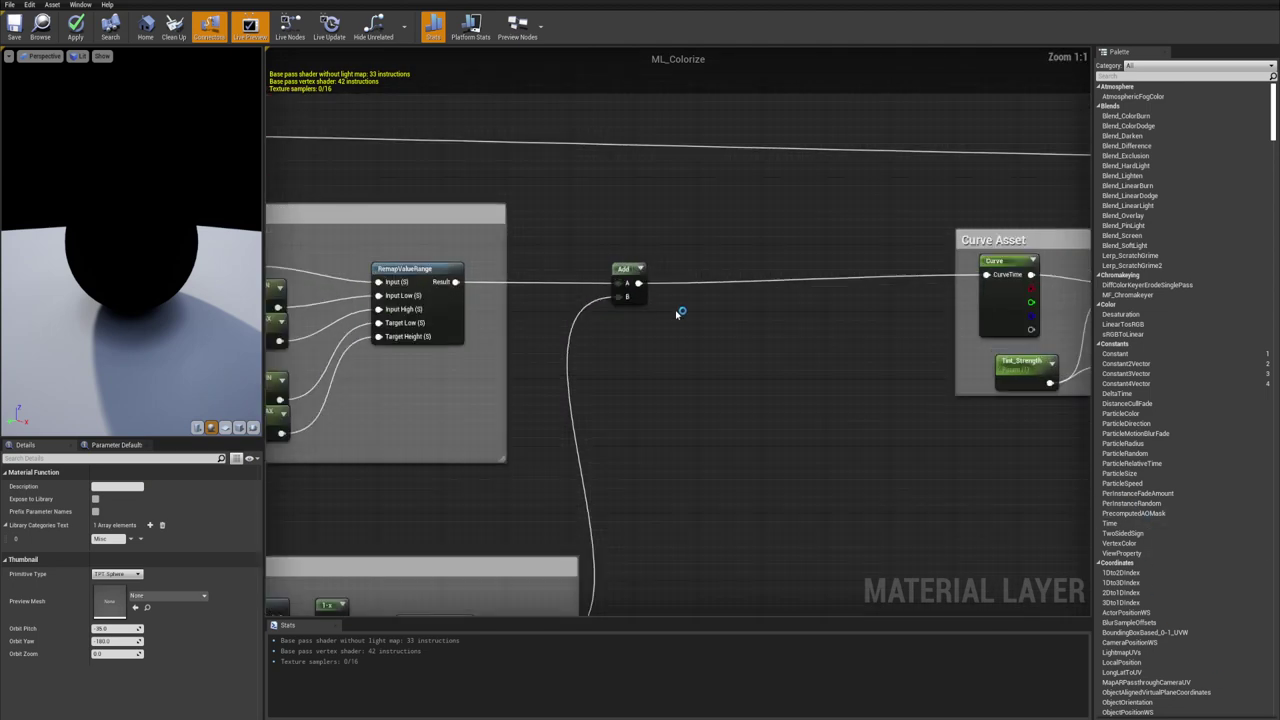
{"action": "right_click", "coordinate": [641, 311]}
{"action": "type", "text": "sat"}
{"action": "key", "text": "Return"}
{"action": "left_click_drag", "start_coordinate": [588, 286], "coordinate": [640, 278]}
{"action": "right_click_drag", "start_coordinate": [640, 302], "coordinate": [711, 219]}
{"action": "scroll", "coordinate": [643, 306], "scroll_direction": "down", "scroll_amount": 2}
{"action": "scroll", "coordinate": [710, 218], "scroll_direction": "up", "scroll_amount": 2}
{"action": "mouse_move", "coordinate": [730, 205]}
{"action": "left_mouse_down"}
{"action": "mouse_move", "coordinate": [742, 250]}
{"action": "mouse_move", "coordinate": [742, 188]}
{"action": "left_mouse_up"}
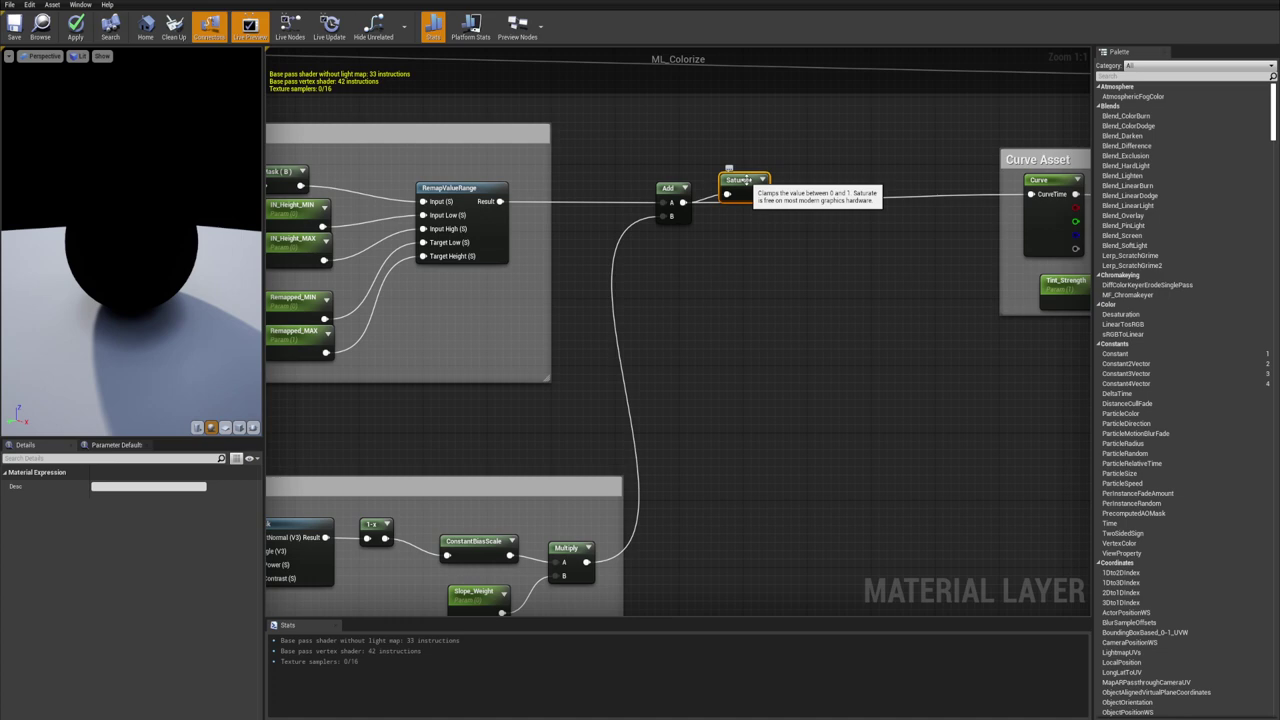
{"action": "left_click_drag", "start_coordinate": [745, 180], "coordinate": [741, 190]}
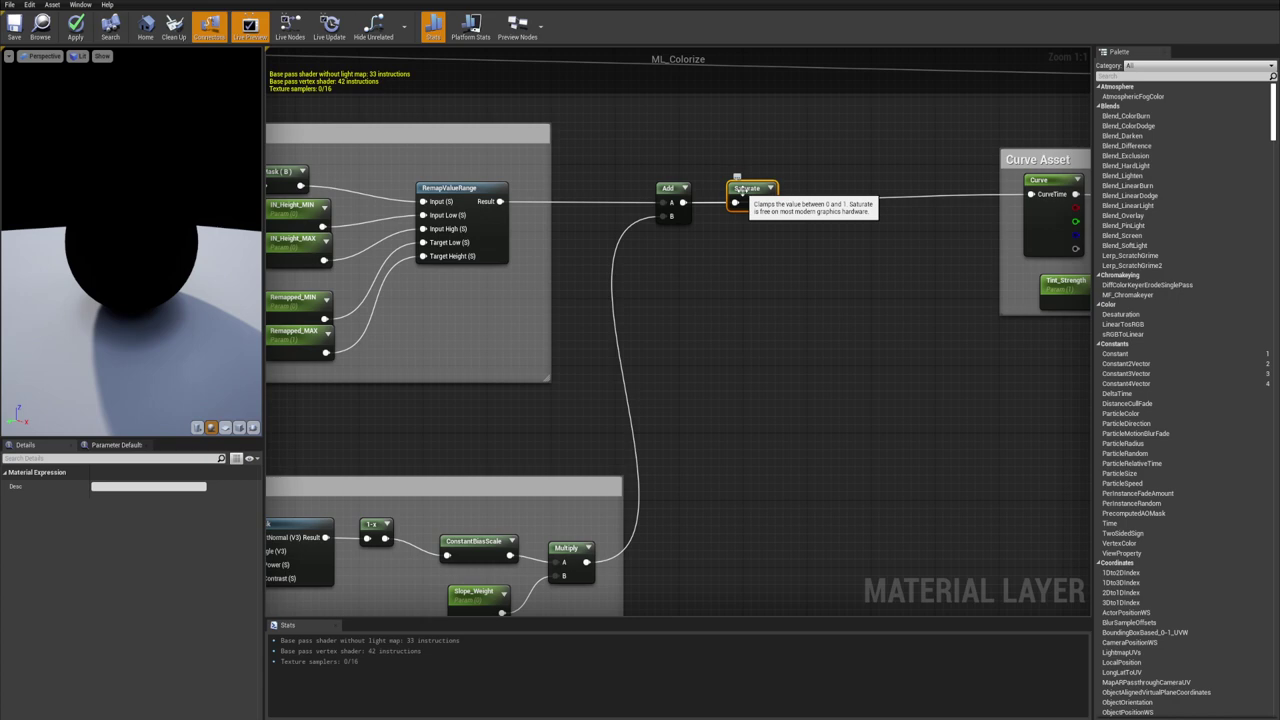
Place a second Add after the Saturate and connect its input B to the Texture Modulation group's final Multiply
{"action": "scroll", "coordinate": [760, 291], "scroll_direction": "down", "scroll_amount": 3}
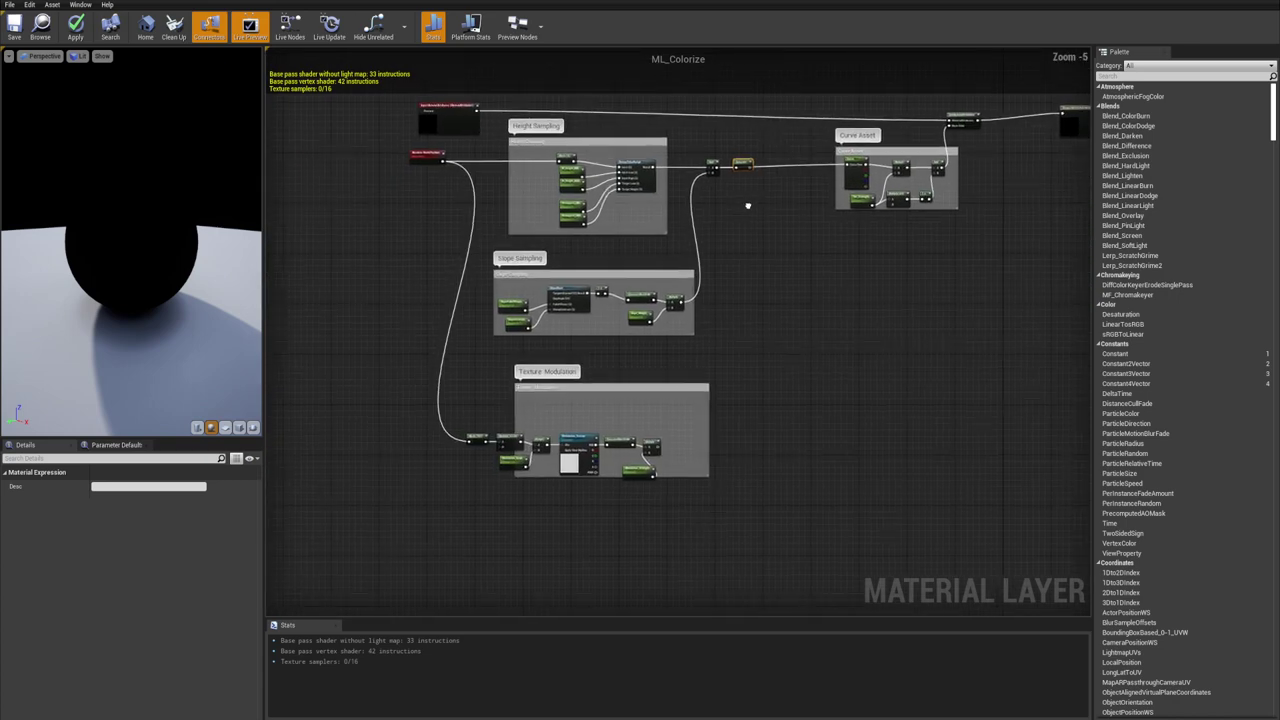
{"action": "scroll", "coordinate": [750, 190], "scroll_direction": "up", "scroll_amount": 3}
{"action": "key", "text": "a"}
{"action": "left_click", "coordinate": [755, 162]}
{"action": "left_click_drag", "start_coordinate": [715, 162], "coordinate": [572, 430]}
{"action": "scroll", "coordinate": [760, 190], "scroll_direction": "down", "scroll_amount": 5}
{"action": "scroll", "coordinate": [708, 495], "scroll_direction": "up", "scroll_amount": 4}
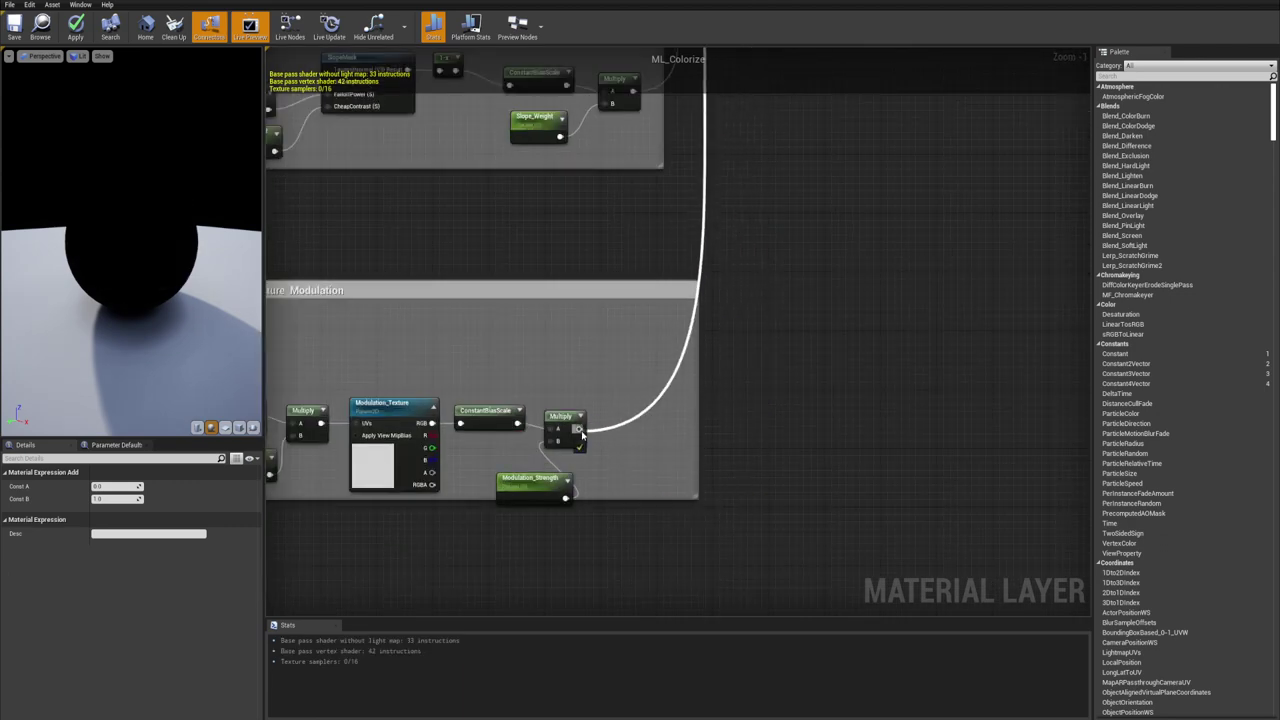
Insert another Saturate between the second Add and the Curve node, and apply the material layer changes
{"action": "scroll", "coordinate": [717, 398], "scroll_direction": "down", "scroll_amount": 5}
{"action": "scroll", "coordinate": [740, 295], "scroll_direction": "up", "scroll_amount": 7}
{"action": "left_click_drag", "start_coordinate": [688, 341], "coordinate": [885, 332]}
{"action": "type", "text": "sat"}
{"action": "key", "text": "Return"}
{"action": "left_click", "coordinate": [786, 374]}
{"action": "scroll", "coordinate": [790, 300], "scroll_direction": "down", "scroll_amount": 7}
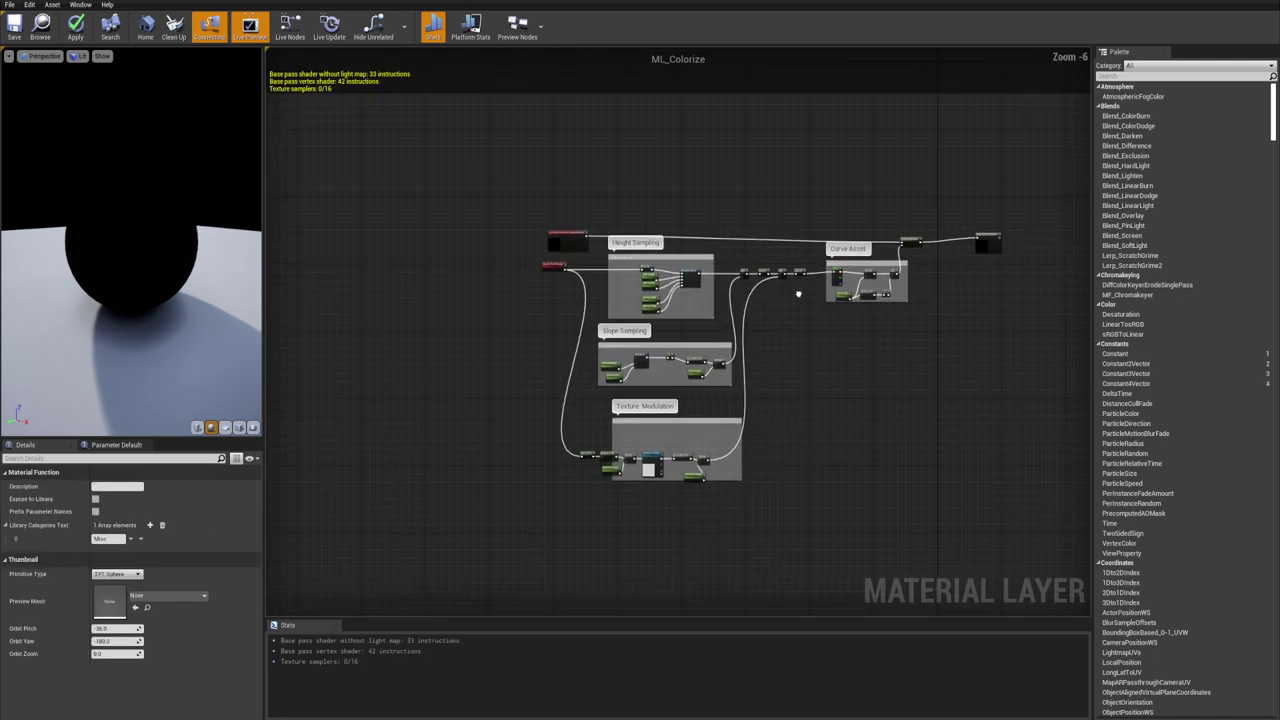
{"action": "right_click_drag", "start_coordinate": [944, 397], "coordinate": [806, 397]}
{"action": "right_click_drag", "start_coordinate": [742, 334], "coordinate": [790, 374]}
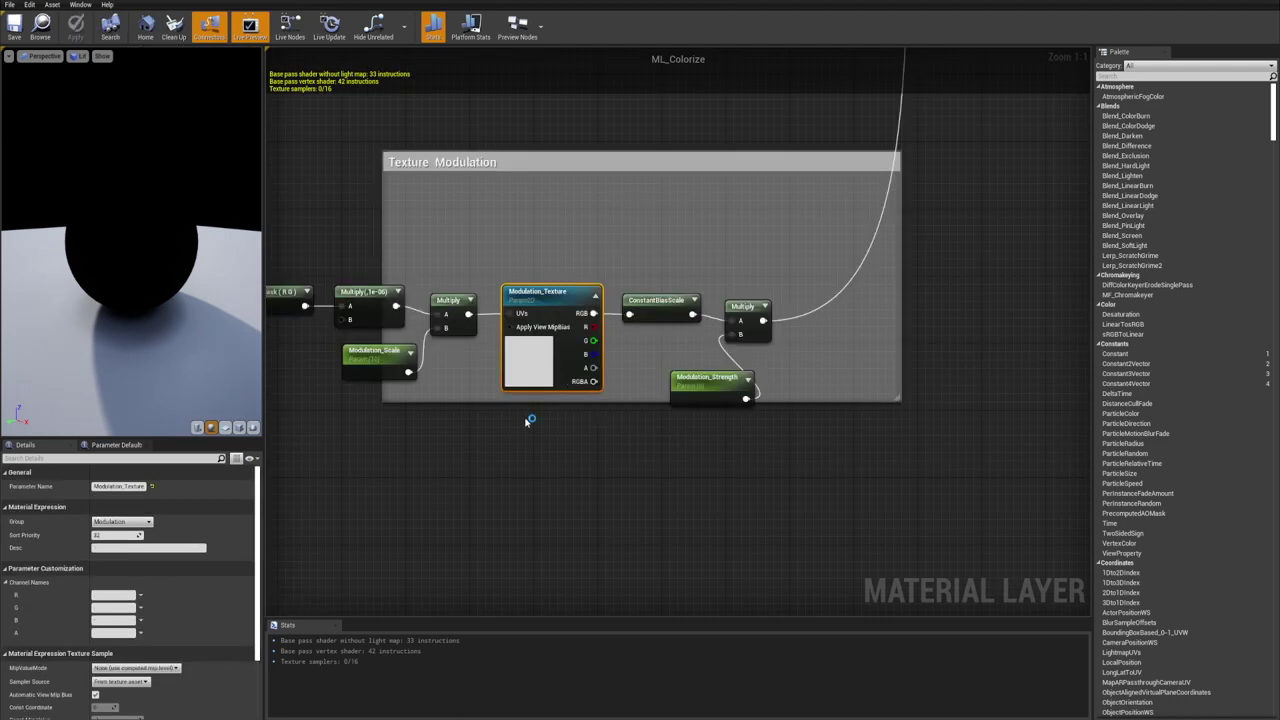
Examine Modulation_Texture's settings and trace the Texture Modulation chain through the Add and Saturate nodes into the Curve
{"action": "scroll", "coordinate": [189, 617], "scroll_direction": "down", "scroll_amount": 4}
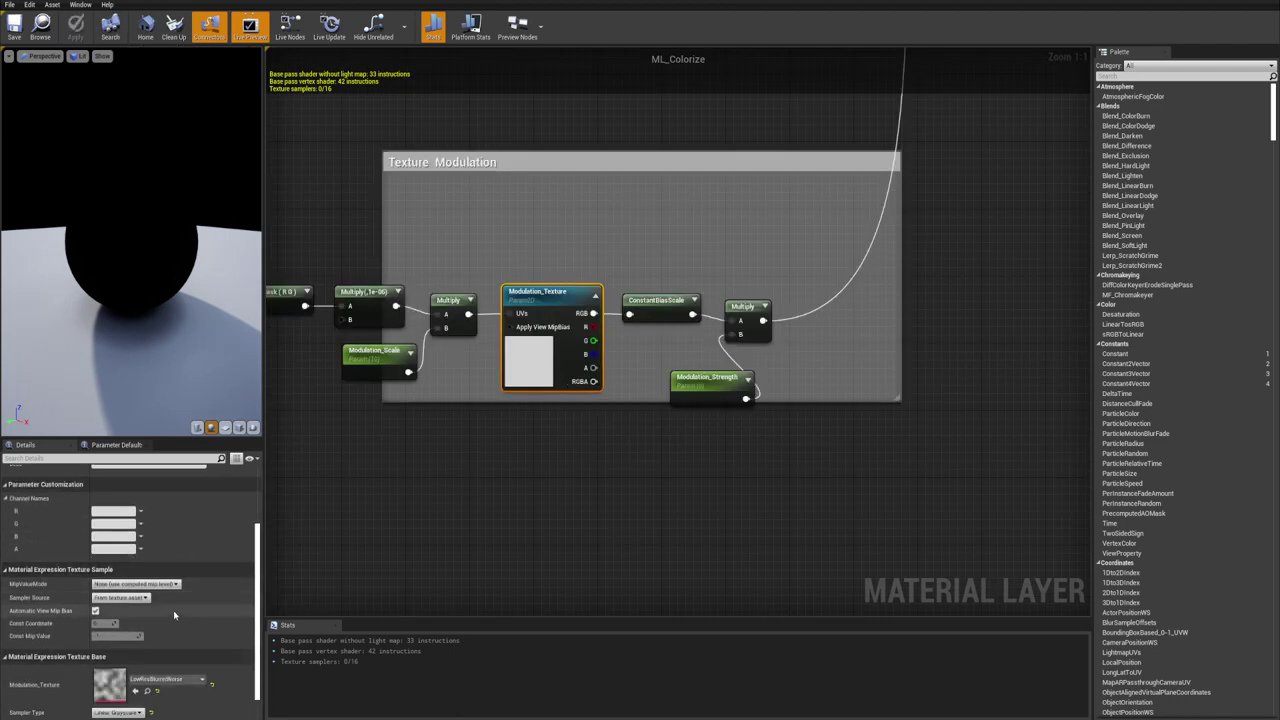
{"action": "scroll", "coordinate": [590, 505], "scroll_direction": "down", "scroll_amount": 6}
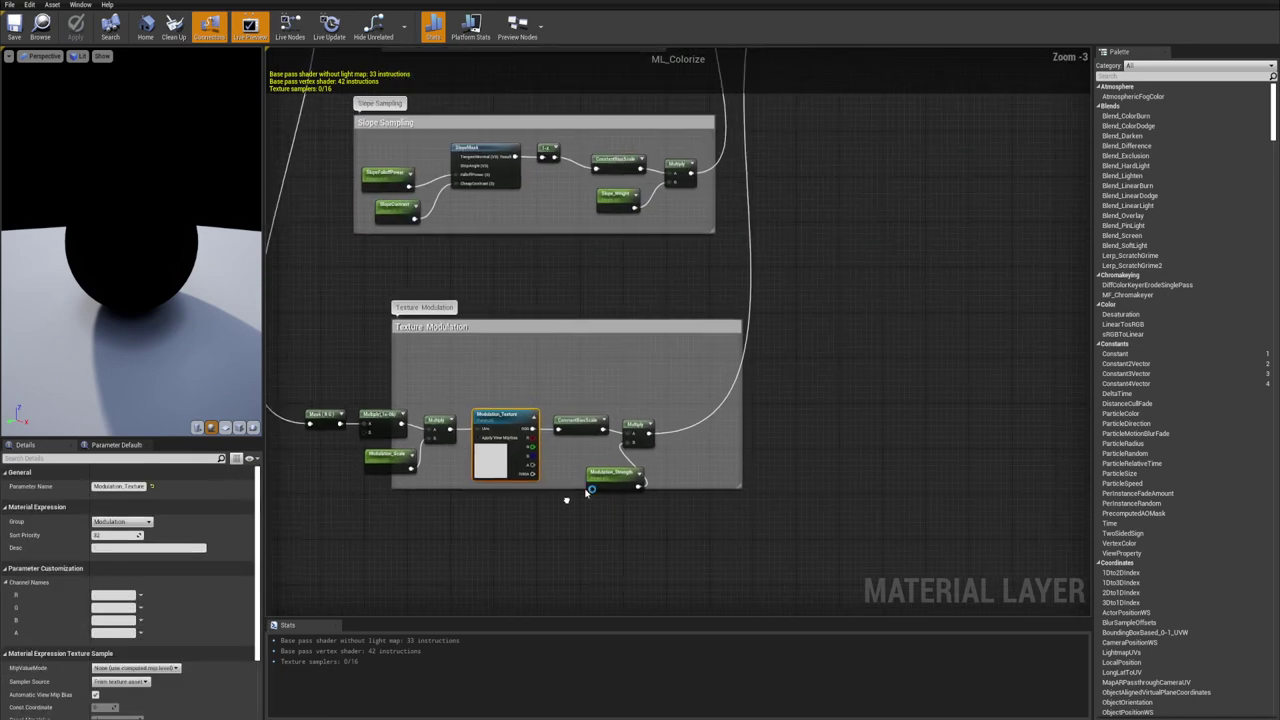
{"action": "scroll", "coordinate": [843, 215], "scroll_direction": "up", "scroll_amount": 4}
{"action": "scroll", "coordinate": [843, 215], "scroll_direction": "down", "scroll_amount": 3}
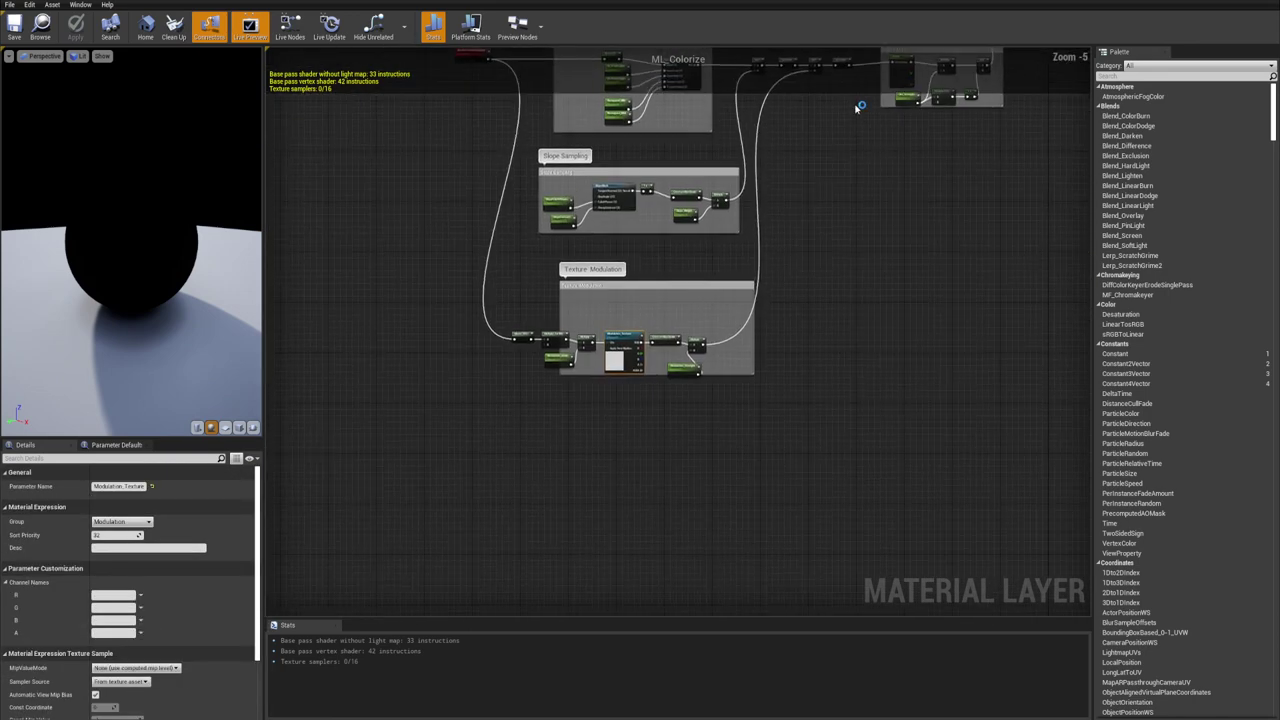
{"action": "scroll", "coordinate": [799, 242], "scroll_direction": "up", "scroll_amount": 5}
{"action": "right_click_drag", "start_coordinate": [845, 301], "coordinate": [851, 234]}
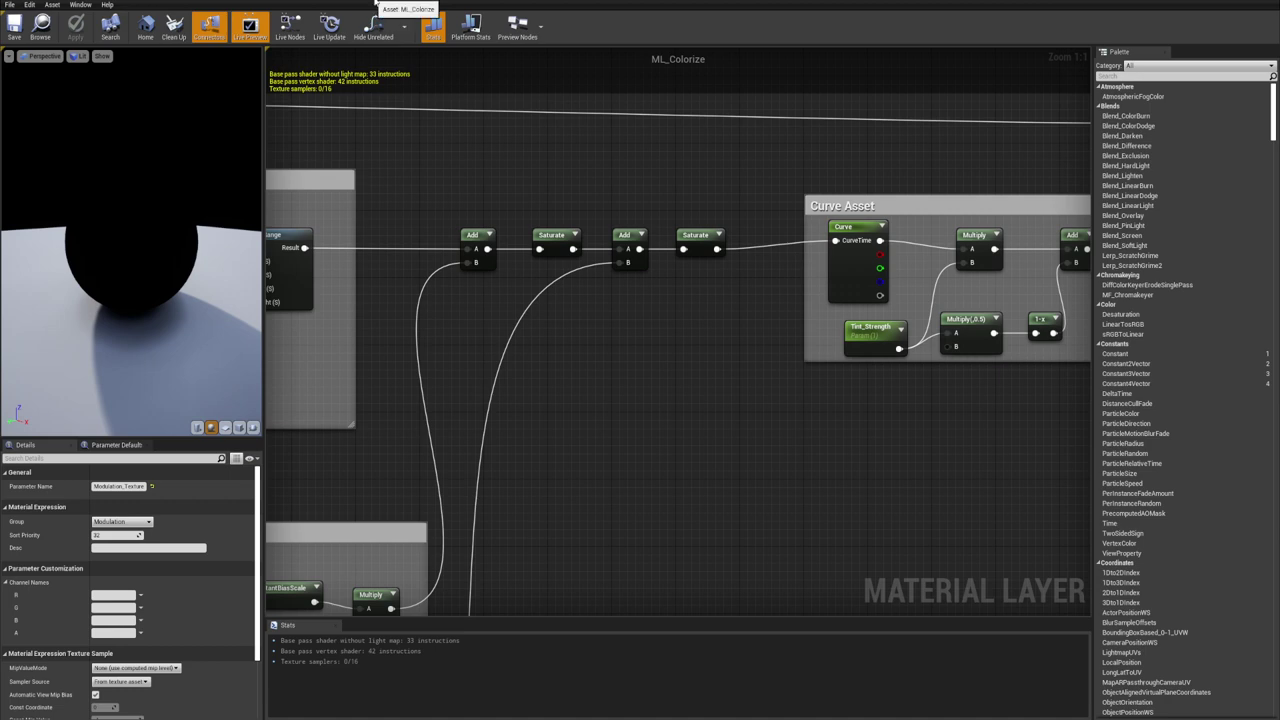
{"action": "right_click_drag", "start_coordinate": [806, 329], "coordinate": [806, 199]}
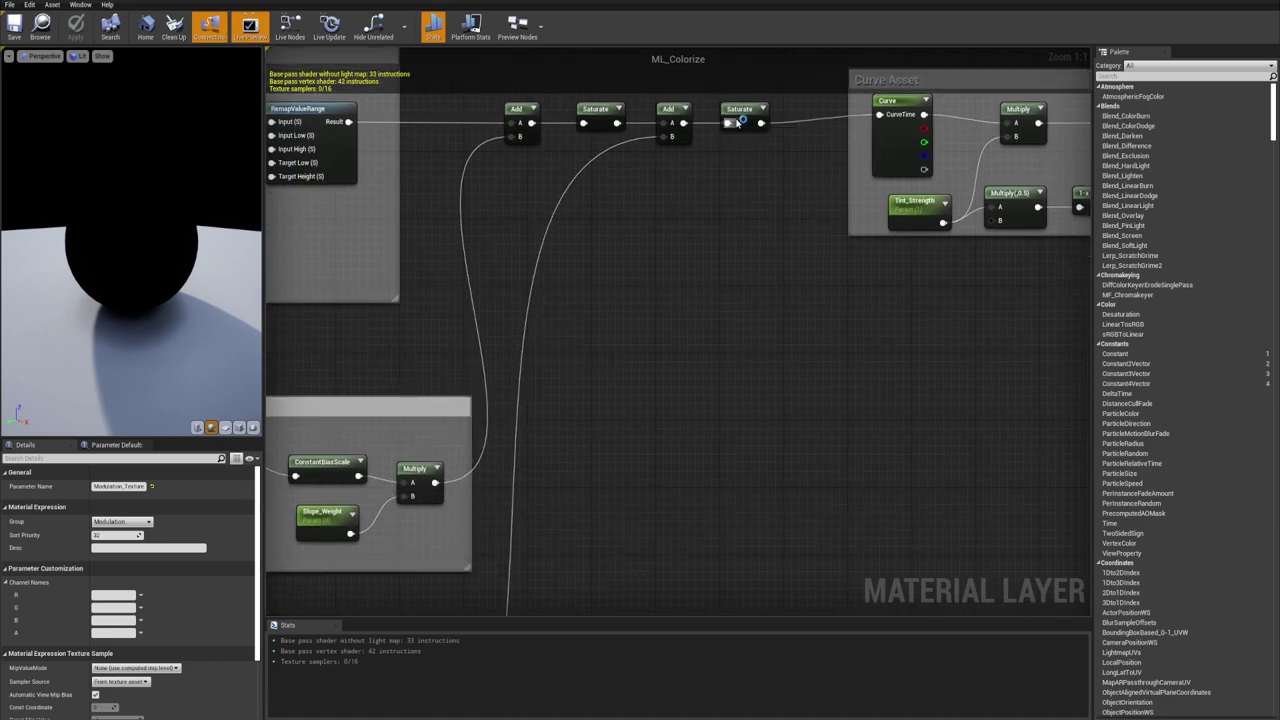
{"action": "right_click_drag", "start_coordinate": [664, 327], "coordinate": [783, 171]}
{"action": "scroll", "coordinate": [783, 171], "scroll_direction": "down", "scroll_amount": 3}
{"action": "right_click_drag", "start_coordinate": [693, 435], "coordinate": [746, 354]}
{"action": "scroll", "coordinate": [592, 364], "scroll_direction": "up", "scroll_amount": 3}
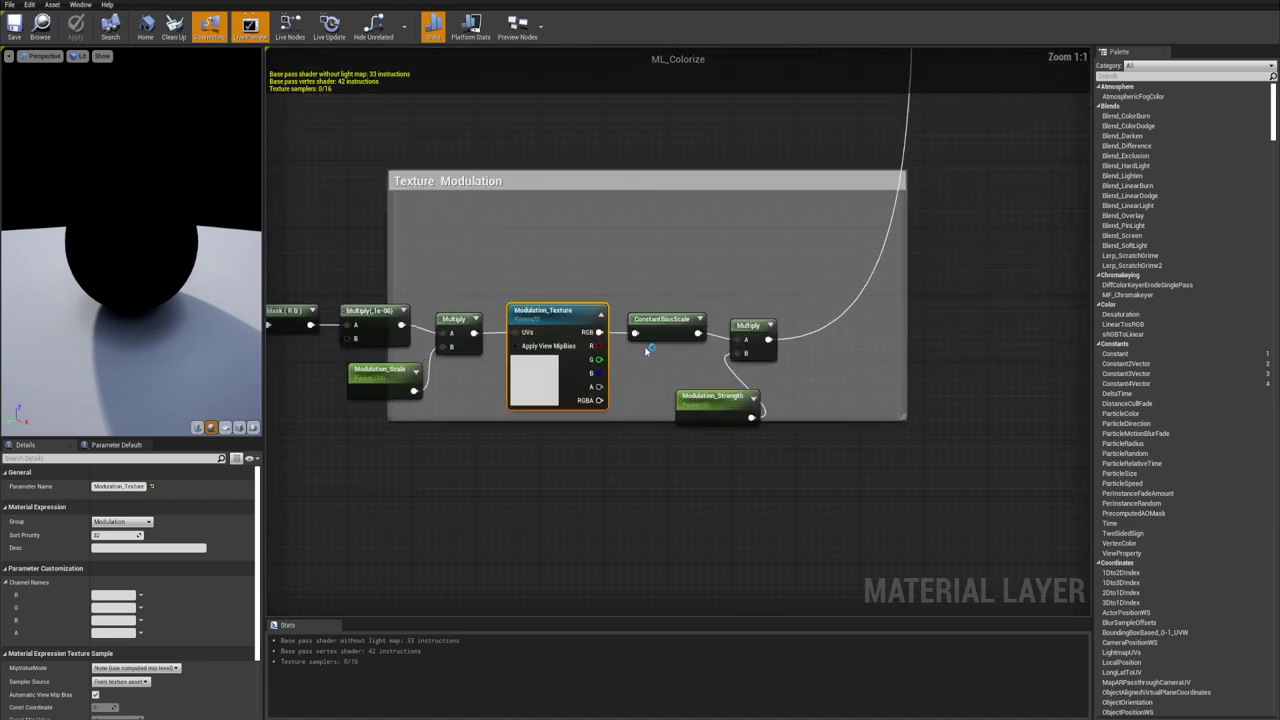
{"action": "left_click_drag", "start_coordinate": [599, 346], "coordinate": [768, 409]}
{"action": "left_click_drag", "start_coordinate": [664, 331], "coordinate": [672, 348]}
{"action": "left_click", "coordinate": [851, 374]}
{"action": "scroll", "coordinate": [625, 318], "scroll_direction": "down", "scroll_amount": 2}
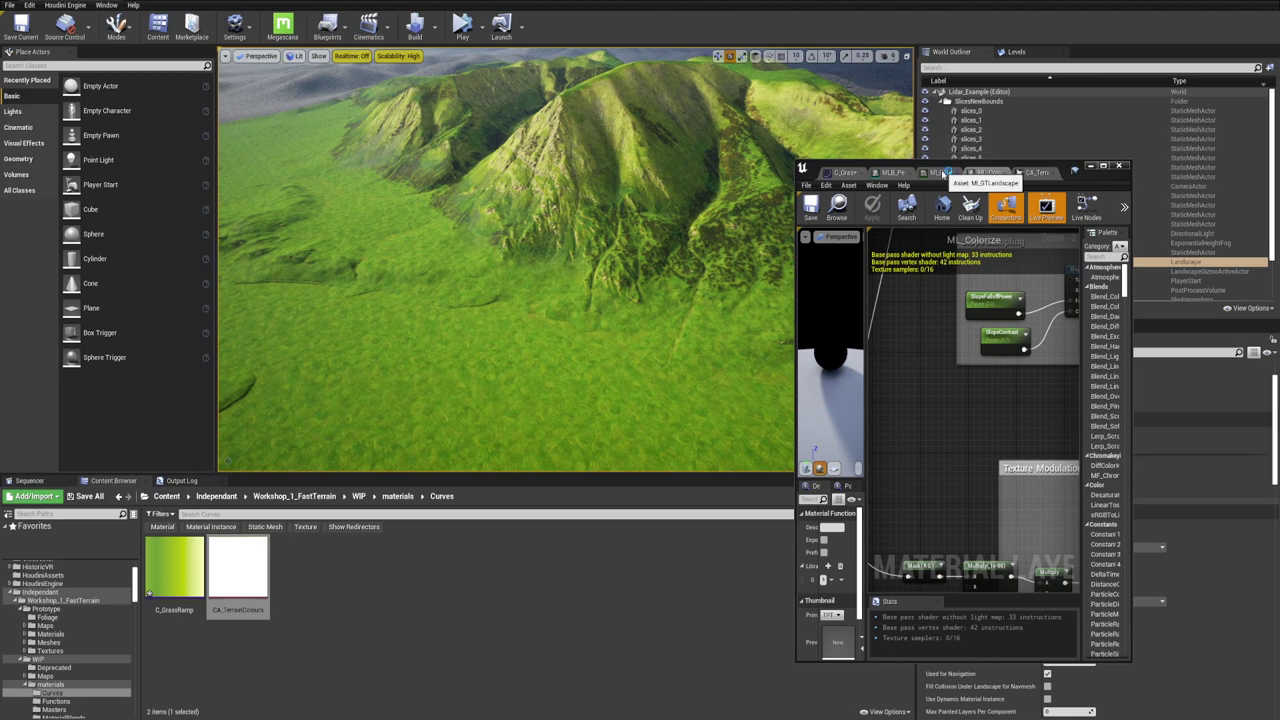
In MI_GTLandscape's Grass_Tinting layer, override Modulation_Strength with 1.0 and inspect the result on the terrain
{"action": "left_click", "coordinate": [940, 172]}
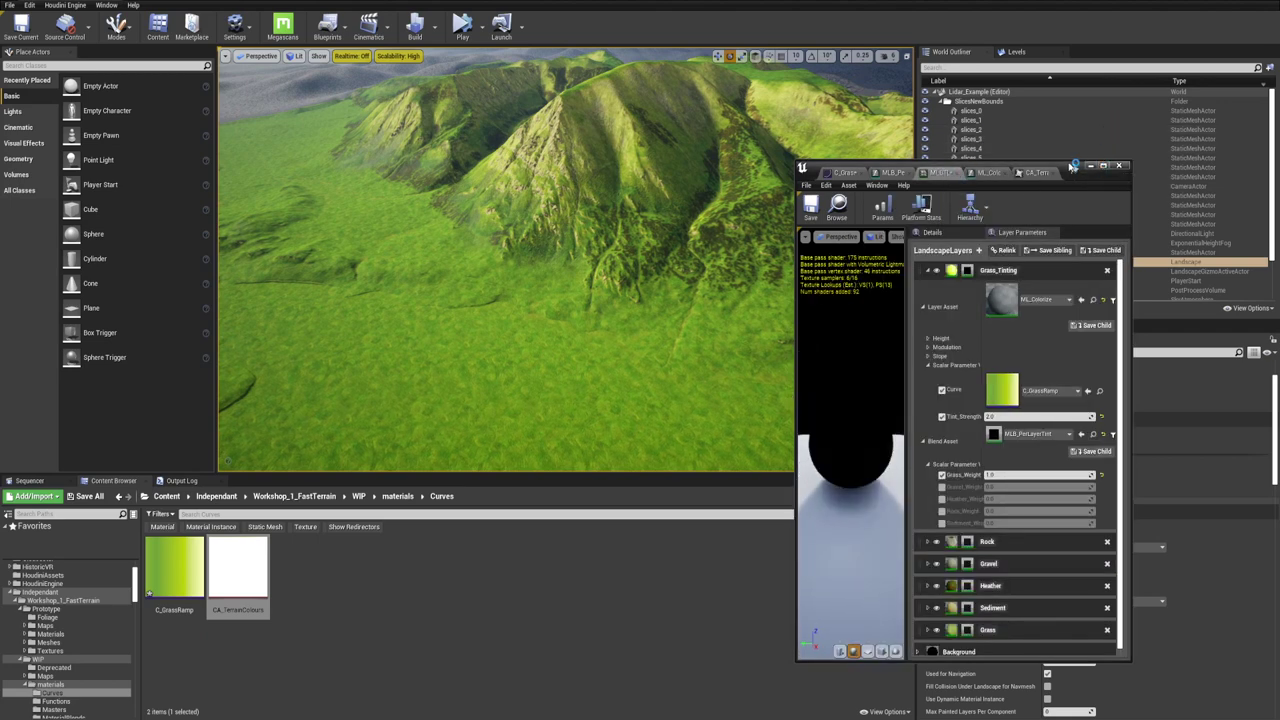
{"action": "left_click_drag", "start_coordinate": [1068, 163], "coordinate": [1068, 72]}
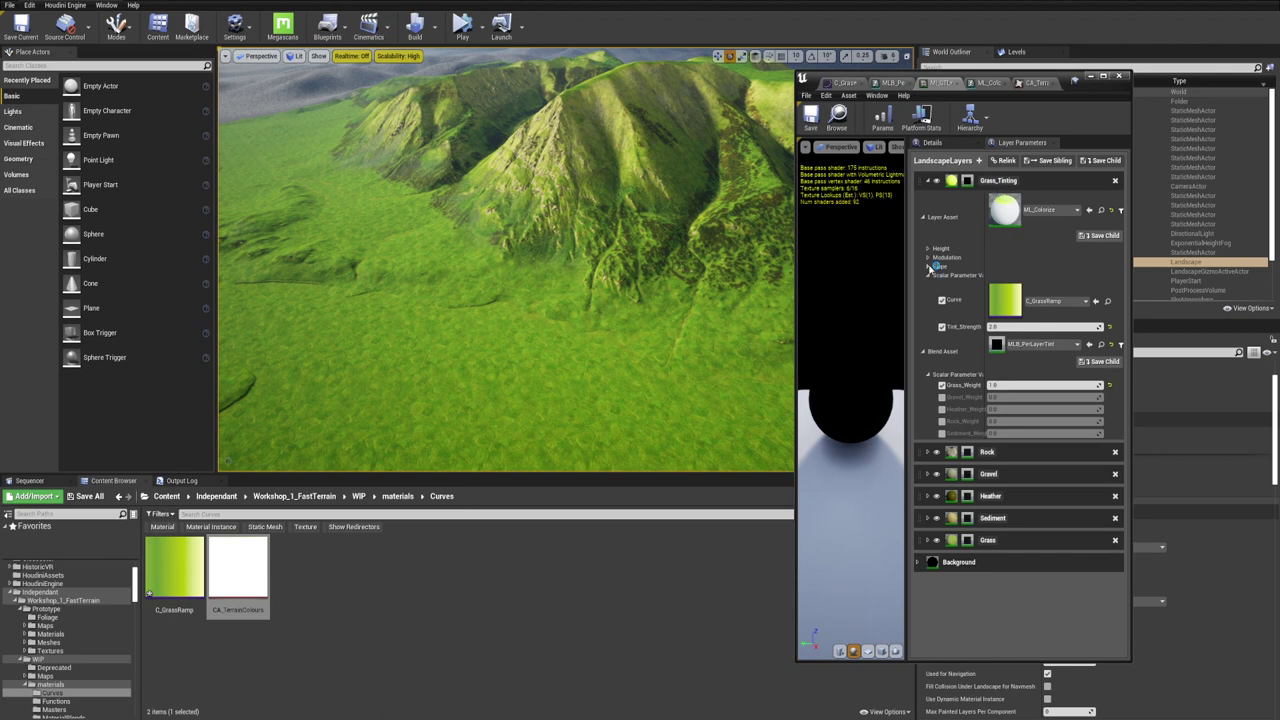
{"action": "left_click", "coordinate": [929, 257]}
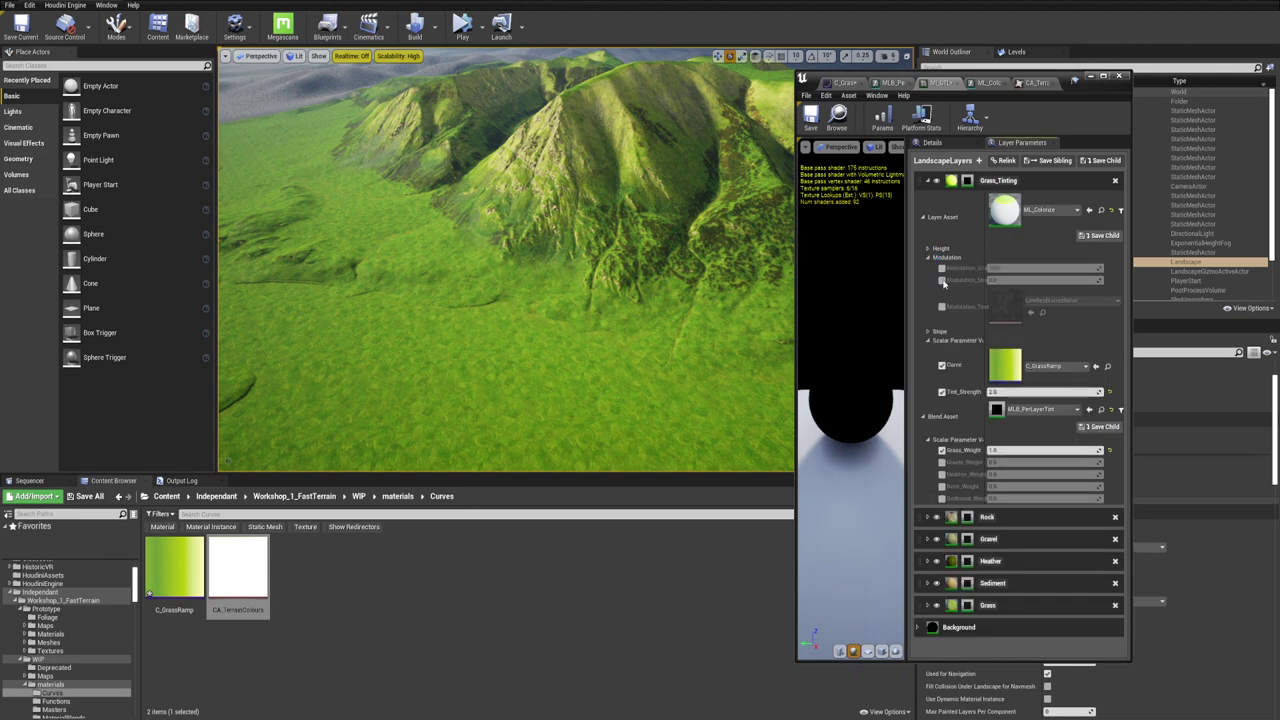
{"action": "left_click", "coordinate": [941, 280]}
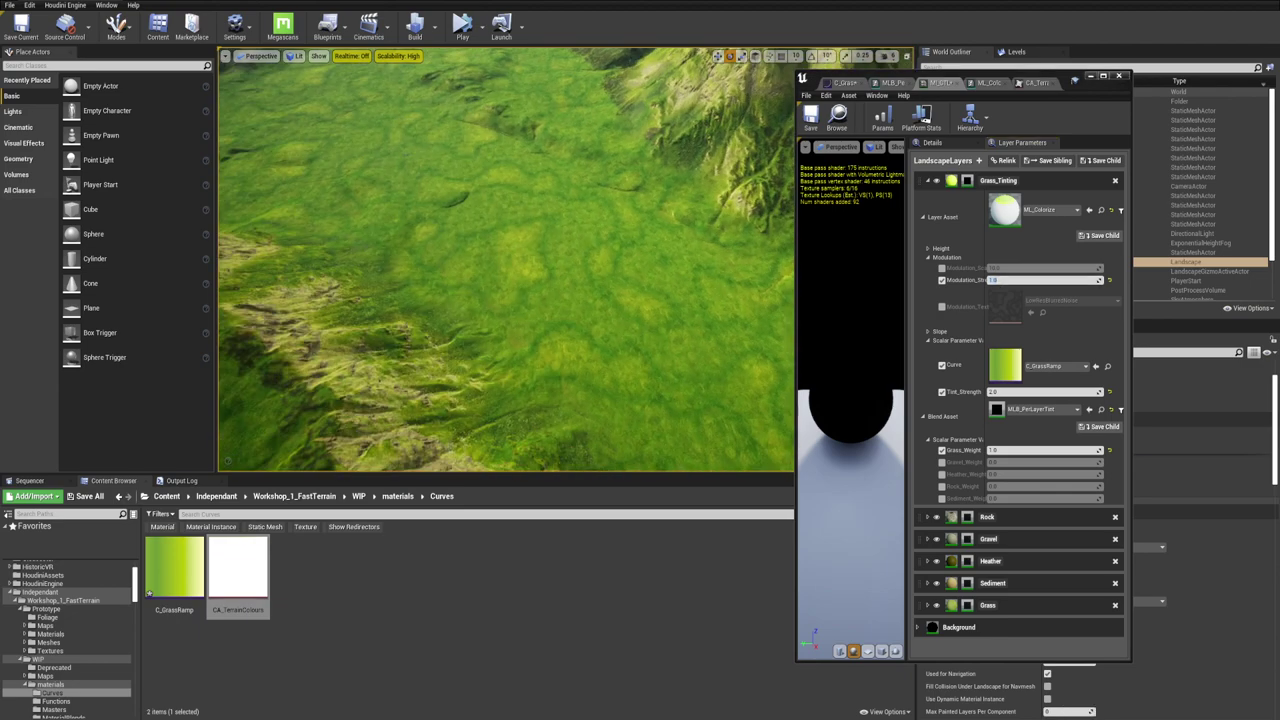
{"action": "right_click_drag", "start_coordinate": [506, 260], "coordinate": [585, 235]}
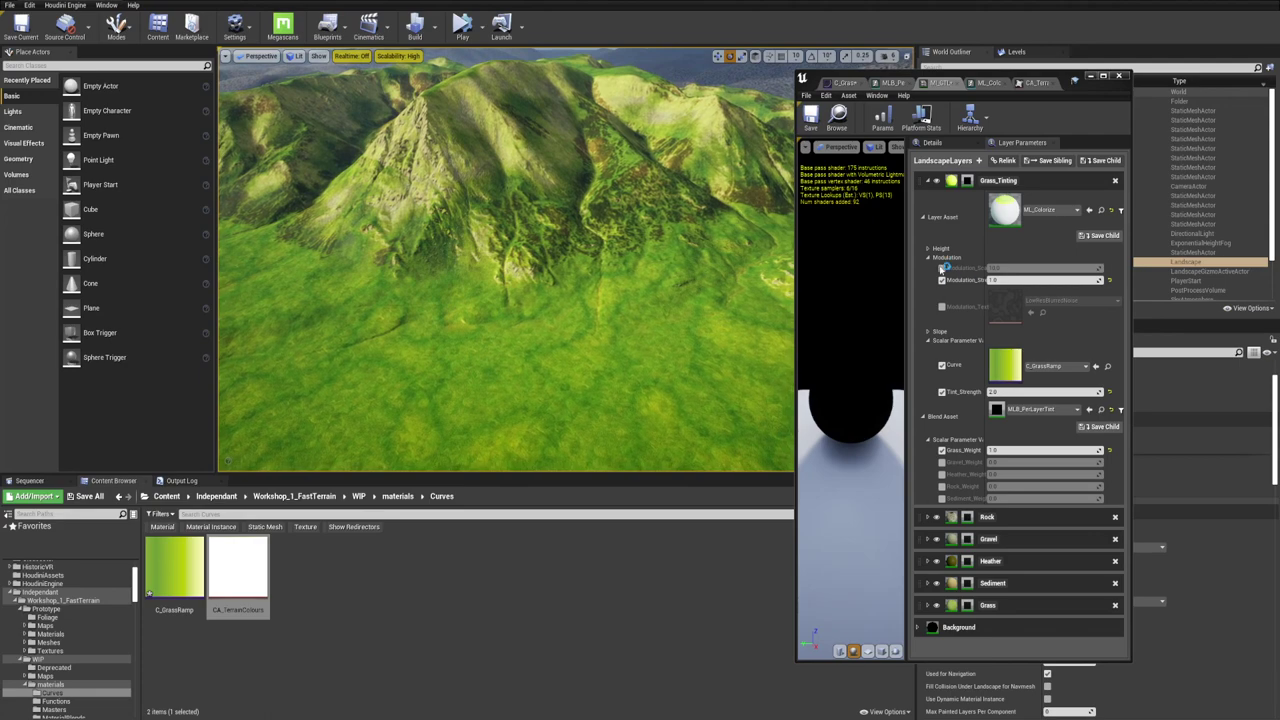
Override the Grass_Tinting layer's Modulation_Scale and set it to 20
{"action": "left_click", "coordinate": [942, 267]}
{"action": "left_click", "coordinate": [1016, 268]}
{"action": "type", "text": "2"}
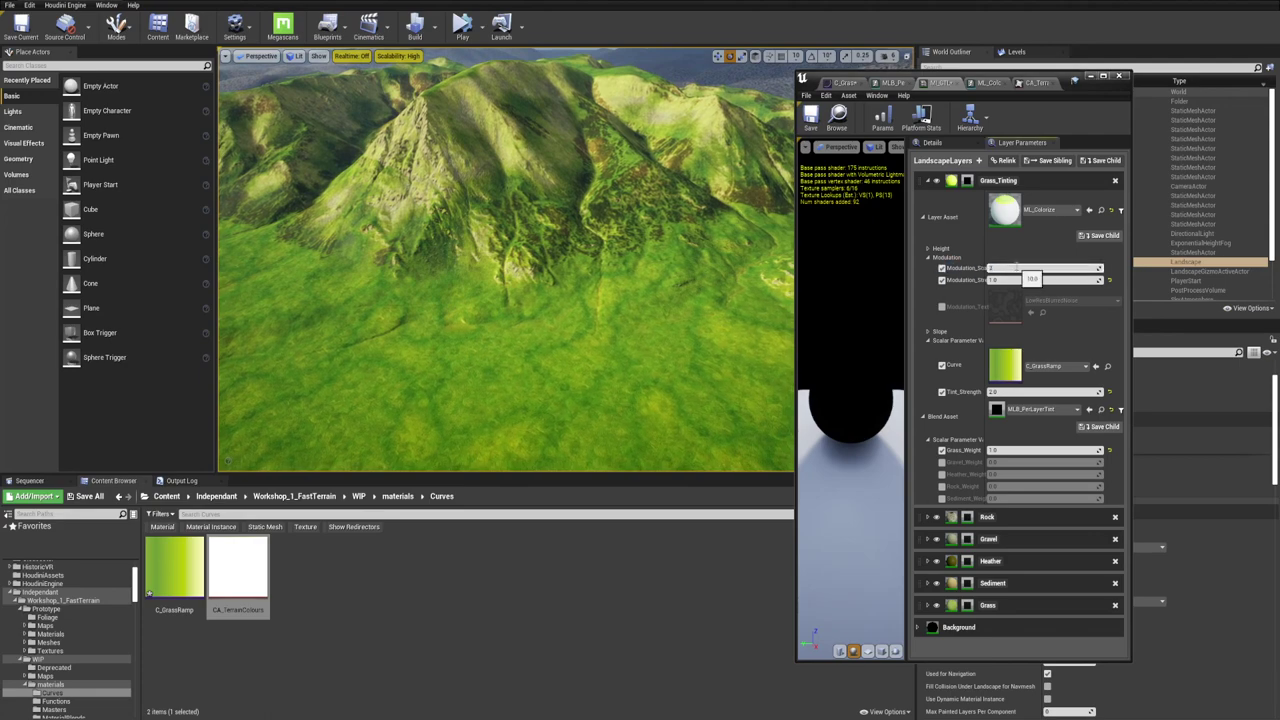
{"action": "type", "text": "0"}
{"action": "key", "text": "Return"}
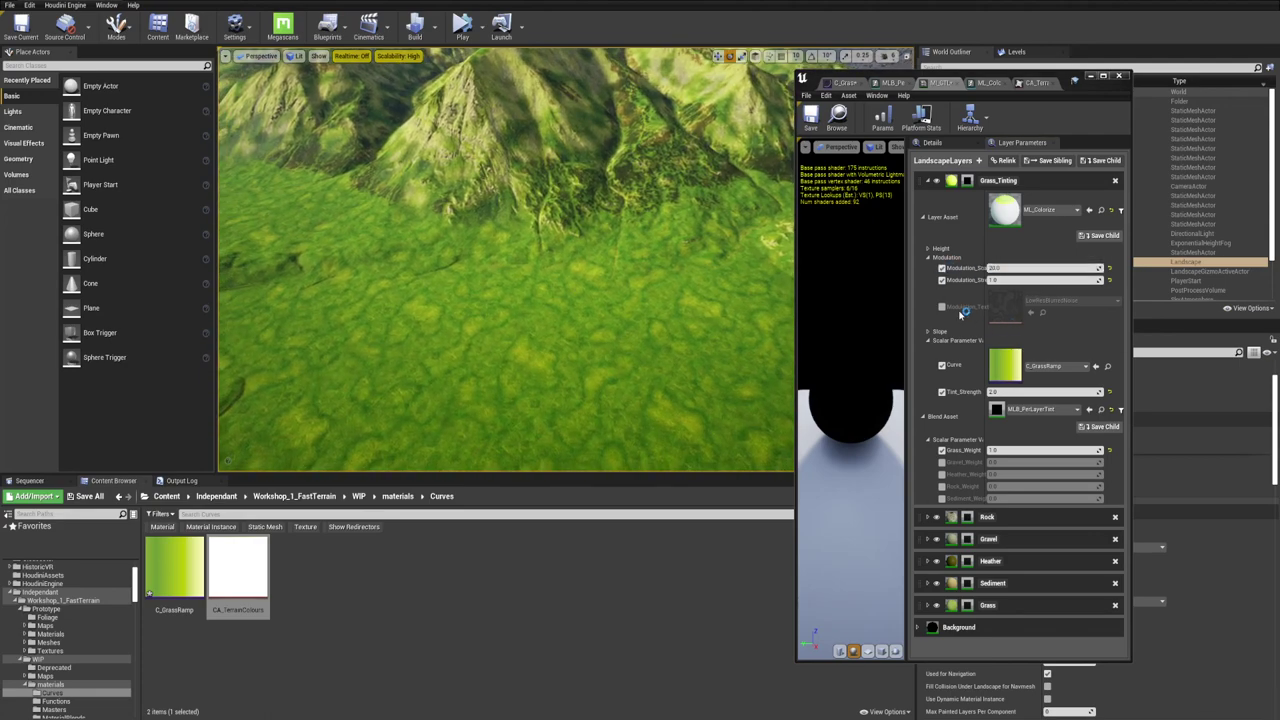
Override Modulation_Texture in the Grass_Tinting layer with the noise_mask texture
{"action": "left_click", "coordinate": [942, 307]}
{"action": "left_click", "coordinate": [1080, 301]}
{"action": "type", "text": "noise"}
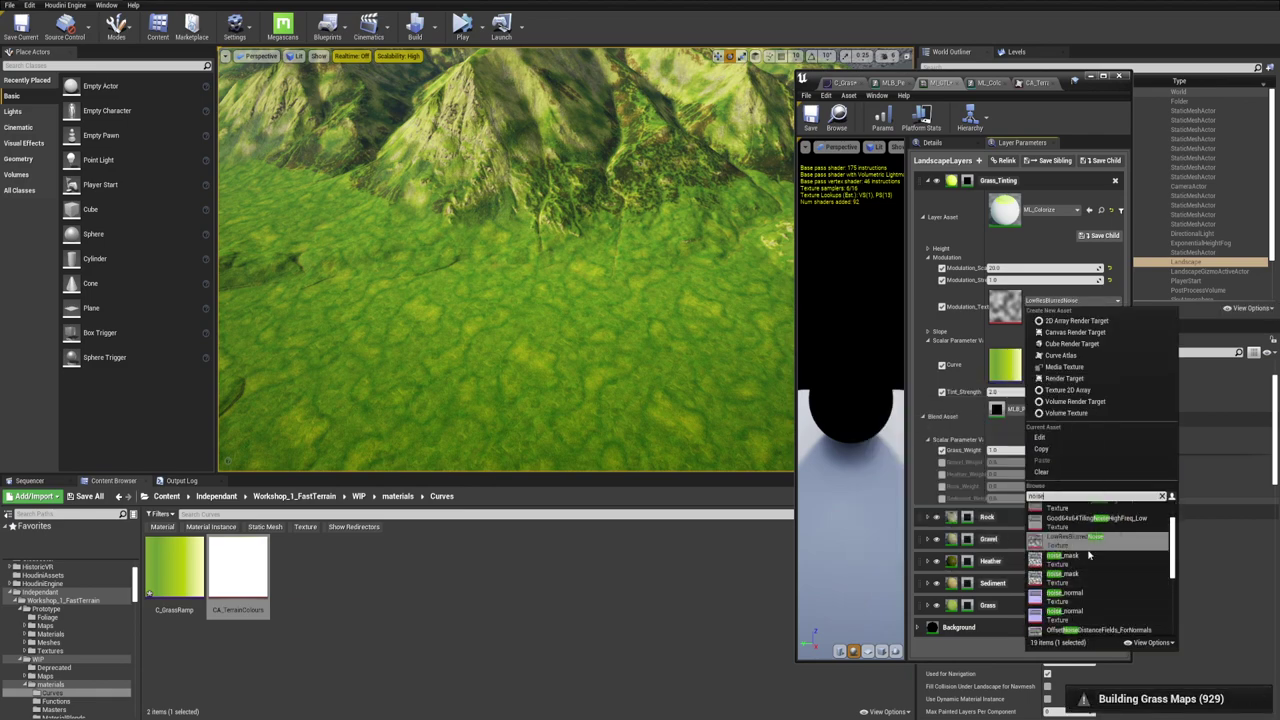
{"action": "left_click", "coordinate": [1093, 561]}
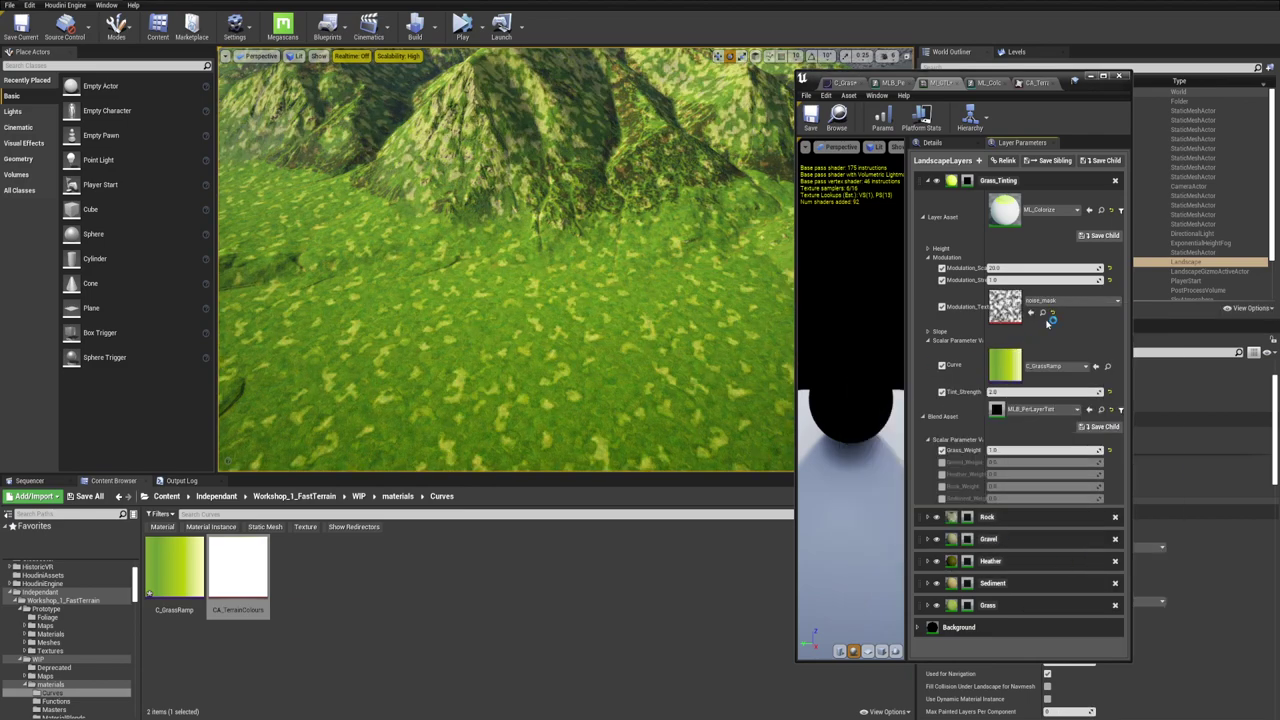
Lower the Grass_Tinting layer's Modulation_Strength to 0.2, checking the pattern on the hills
{"action": "left_click", "coordinate": [1013, 280]}
{"action": "type", "text": "0.1"}
{"action": "key", "text": "Return"}
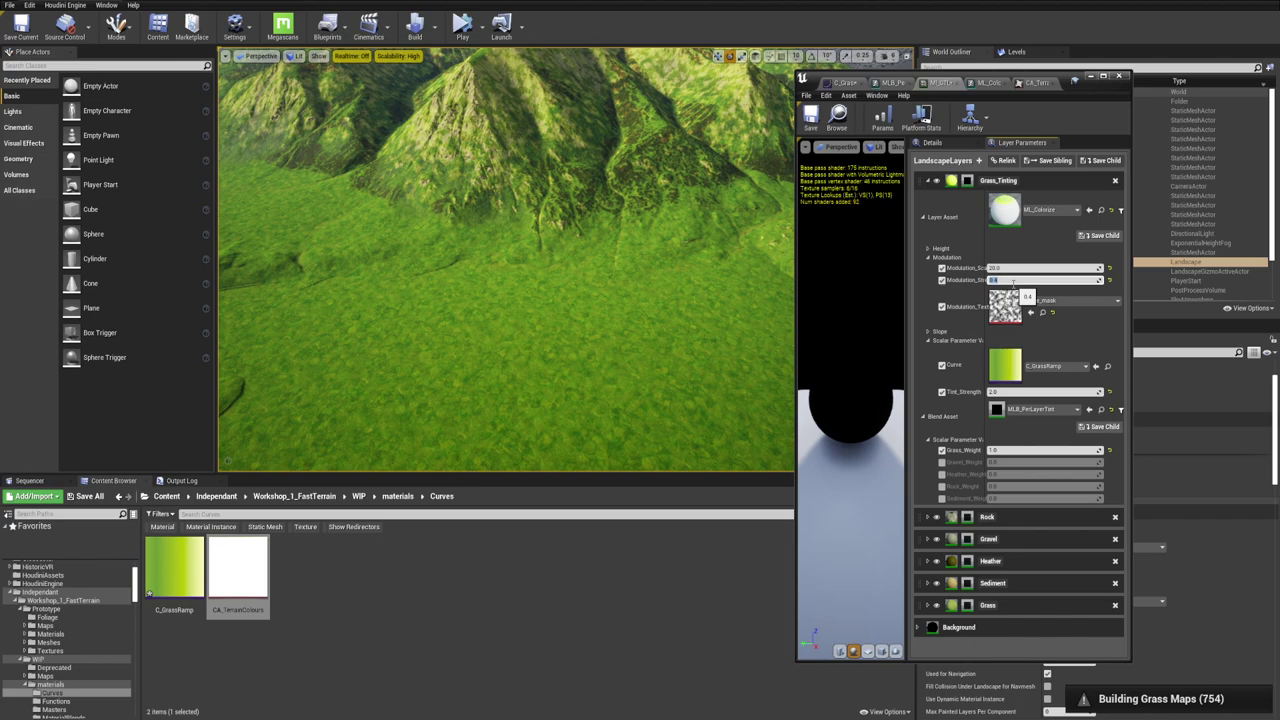
{"action": "right_click_drag", "start_coordinate": [585, 230], "coordinate": [550, 232]}
{"action": "left_click", "coordinate": [1013, 279]}
{"action": "type", "text": "0.1"}
{"action": "key", "text": "Return"}
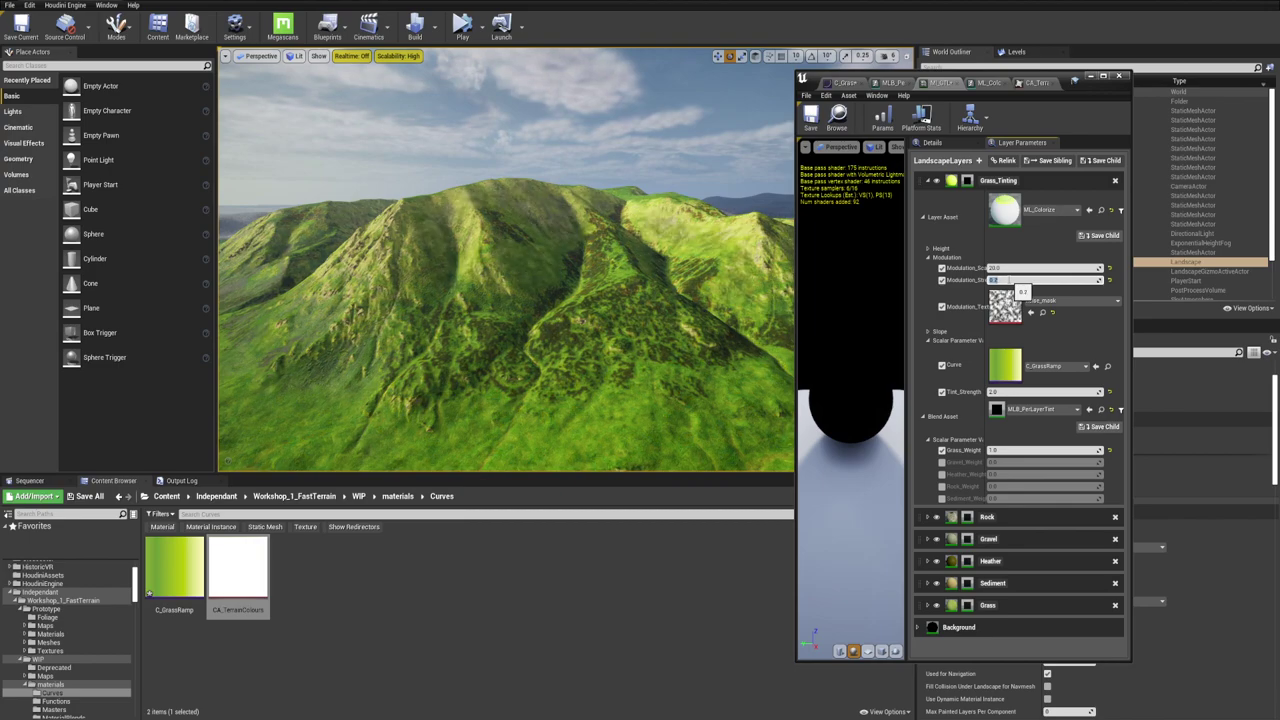
{"action": "right_click_drag", "start_coordinate": [567, 239], "coordinate": [596, 269]}
Show the landscape viewport in fullscreen and try a Modulation_Strength of 0.1
{"action": "key", "text": "F11"}
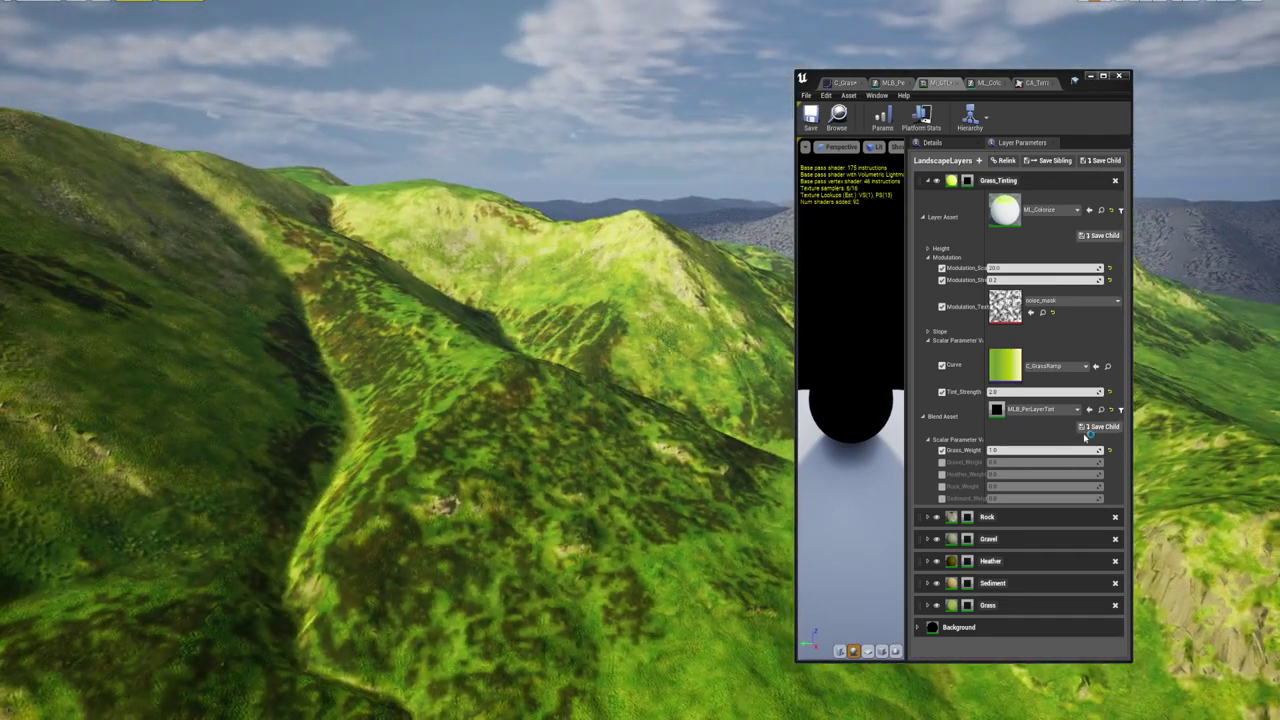
{"action": "left_click", "coordinate": [1018, 280]}
{"action": "type", "text": "0.2"}
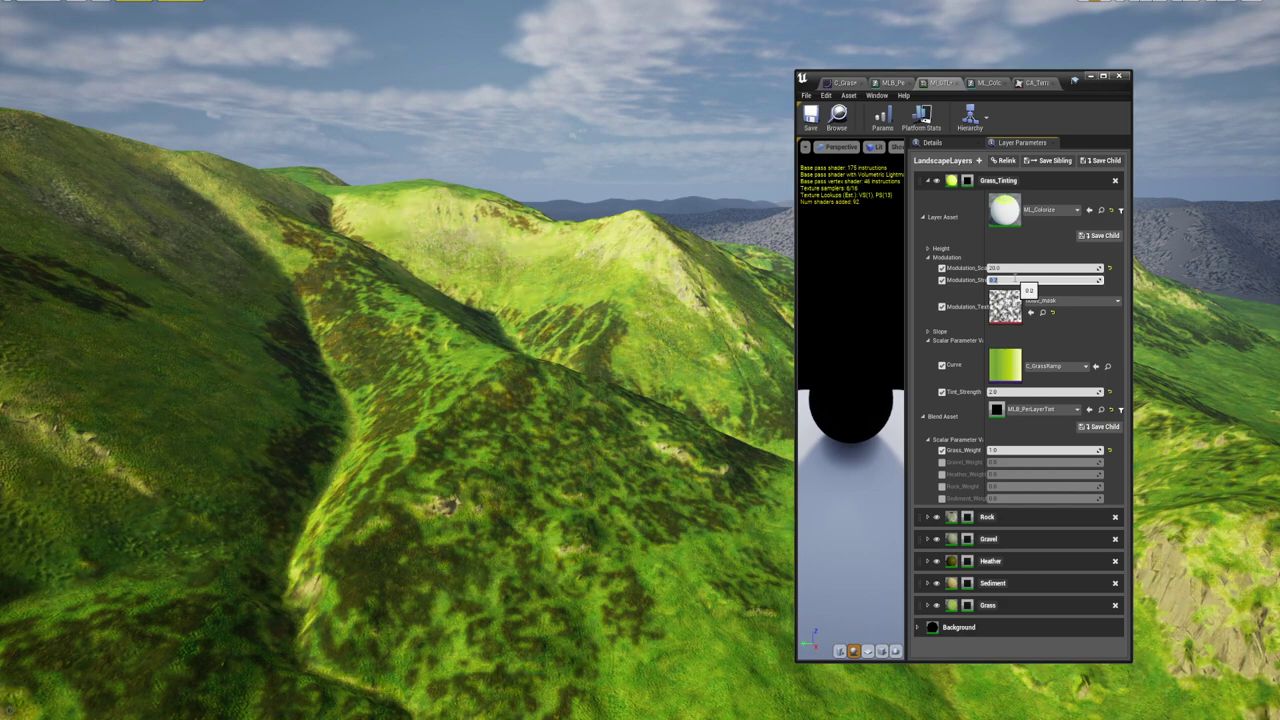
{"action": "key", "text": "Return"}
{"action": "key", "text": "BackSpace"}
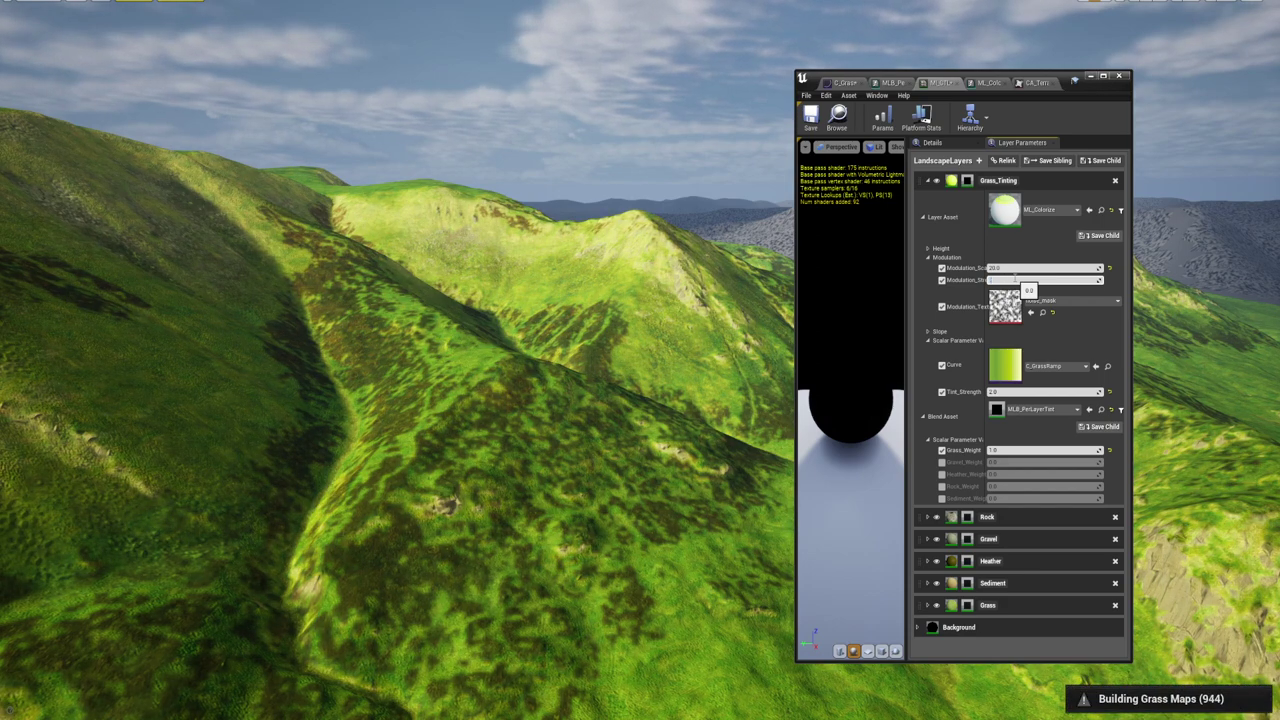
{"action": "type", "text": "0.1"}
{"action": "key", "text": "Return"}
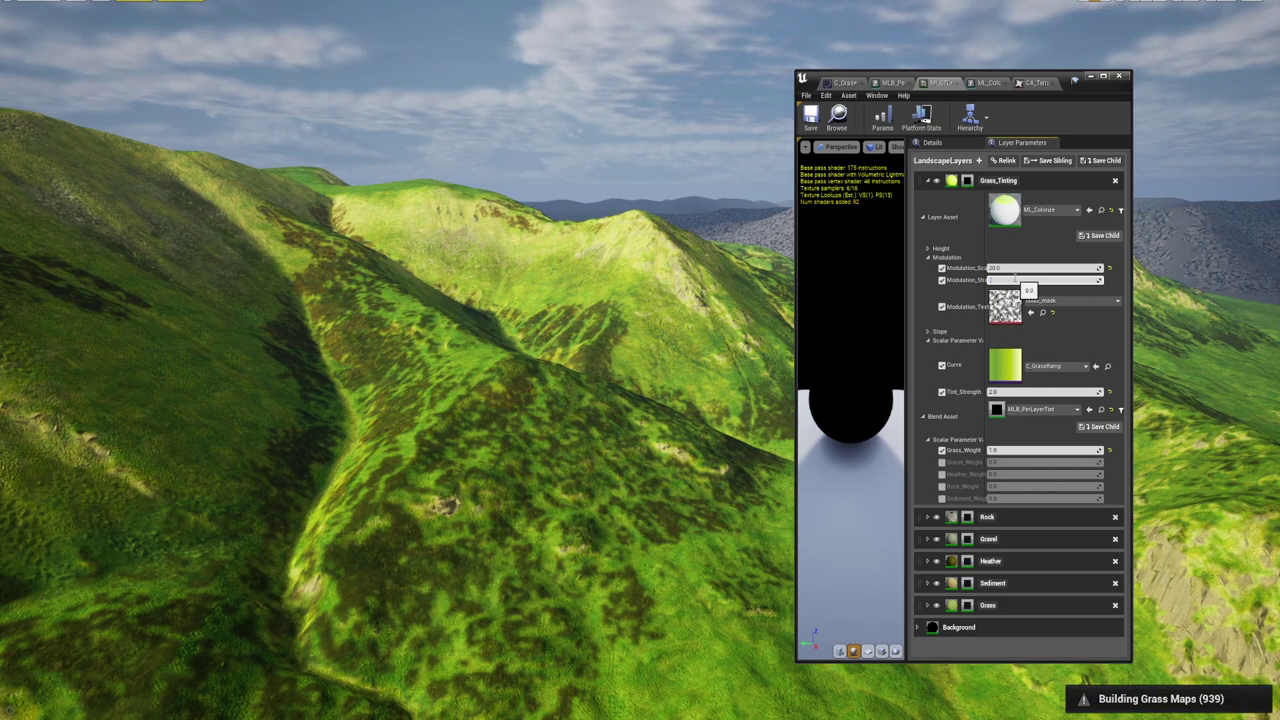
{"action": "key", "text": "Return"}
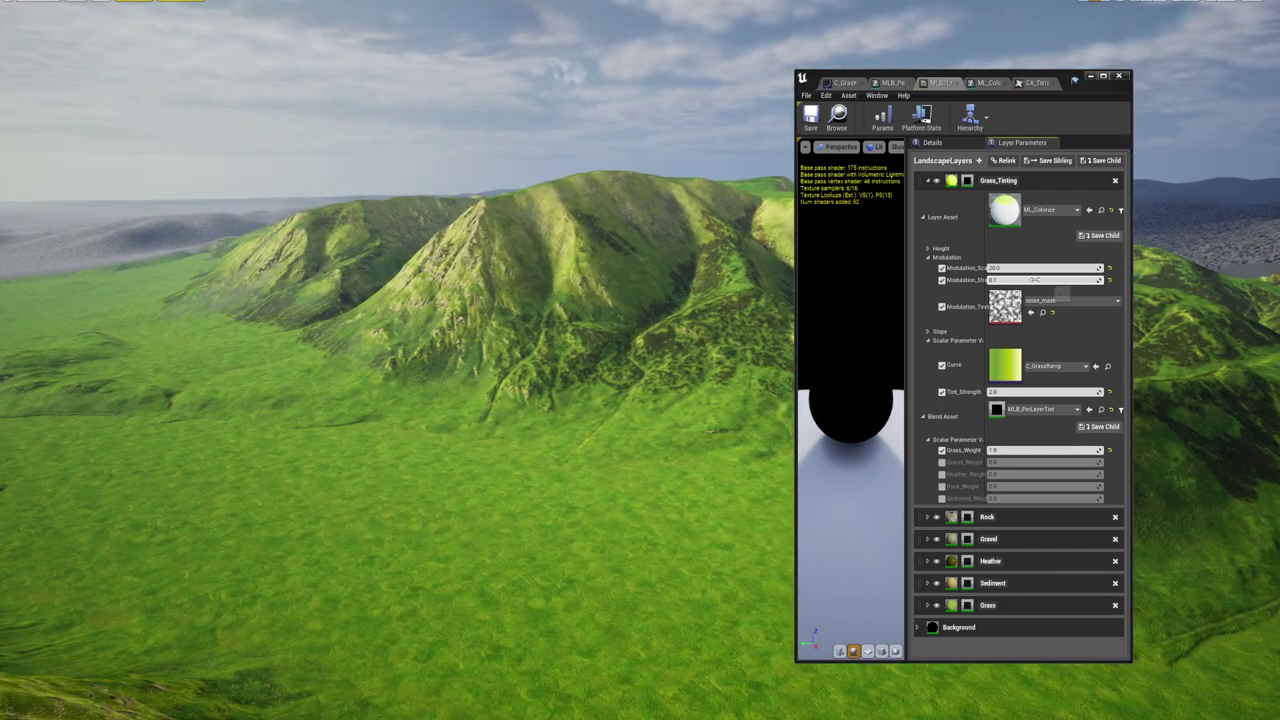
Set Modulation_Strength back to 0.2 and inspect the mountainside and surrounding grass
{"action": "left_click", "coordinate": [1030, 281]}
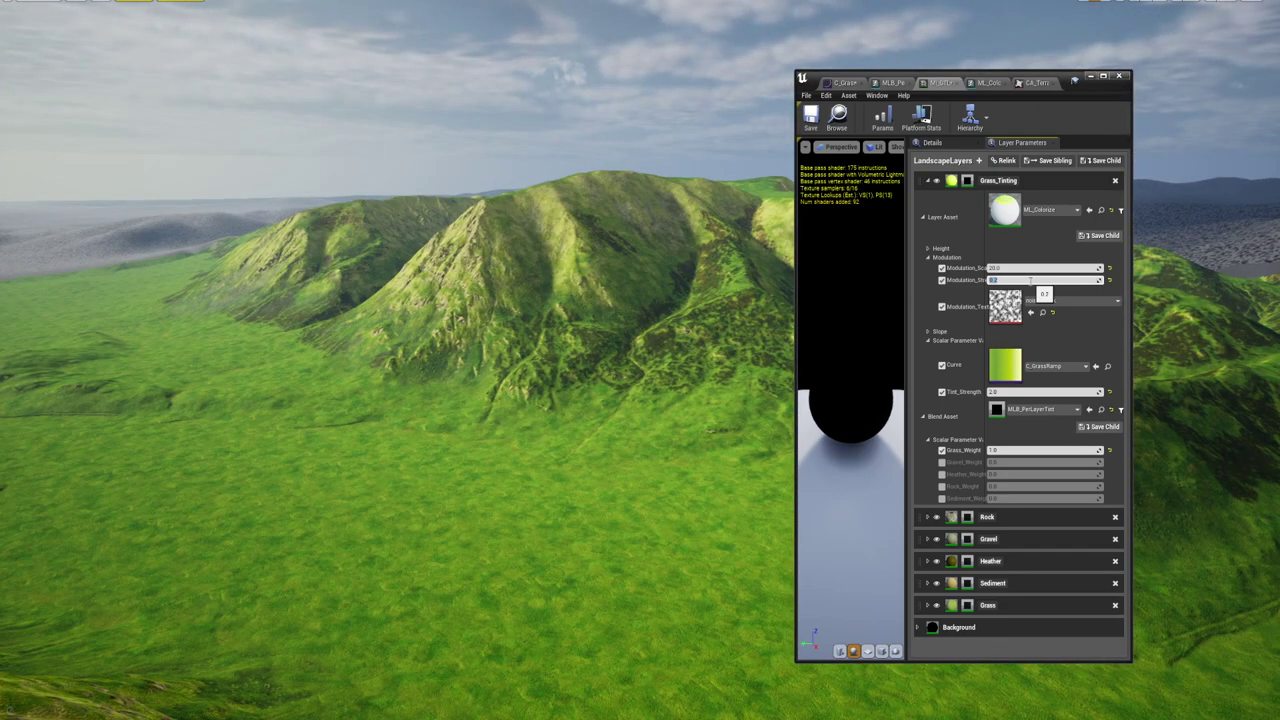
{"action": "key", "text": "w"}
{"action": "mouse_move", "coordinate": [700, 330]}
{"action": "right_mouse_down"}
{"action": "mouse_move", "coordinate": [740, 380]}
{"action": "mouse_move", "coordinate": [760, 320]}
{"action": "mouse_move", "coordinate": [680, 320]}
{"action": "right_mouse_up"}
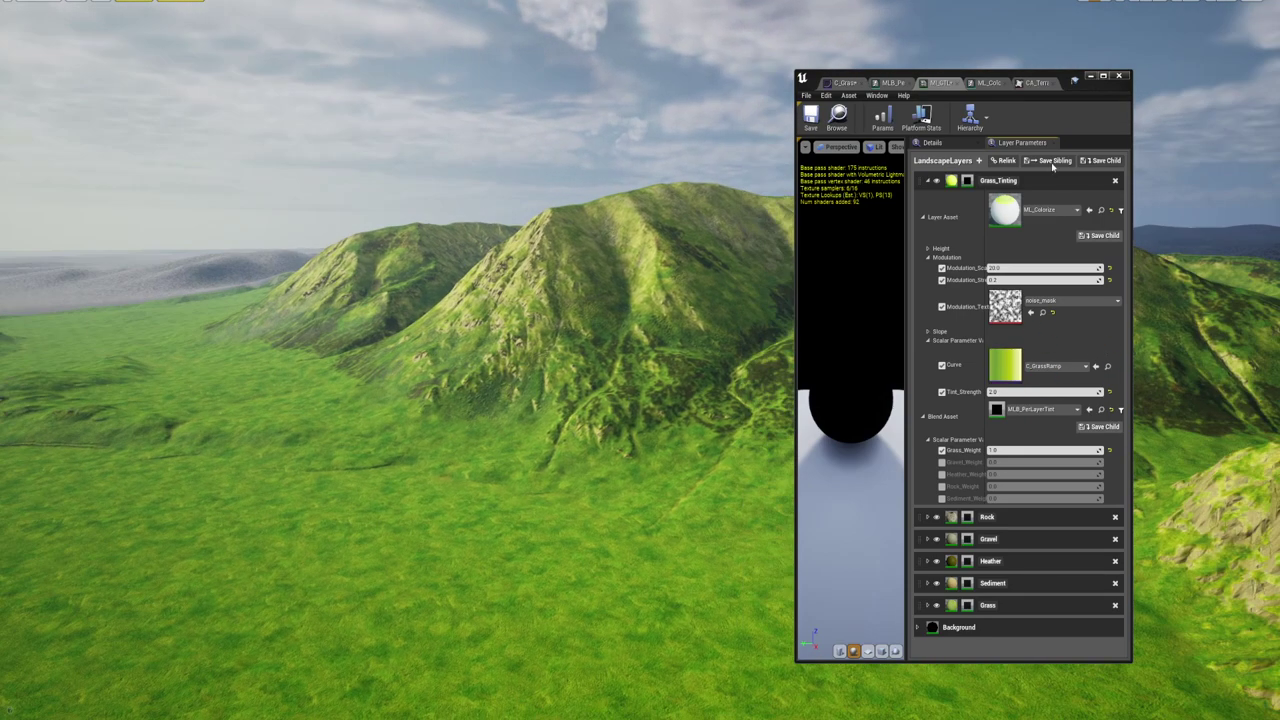
Leave fullscreen and add a second gradient curve, Curve_Grass_01, to the CA_TerrainColours atlas
{"action": "left_click", "coordinate": [1036, 83]}
{"action": "key", "text": "F11"}
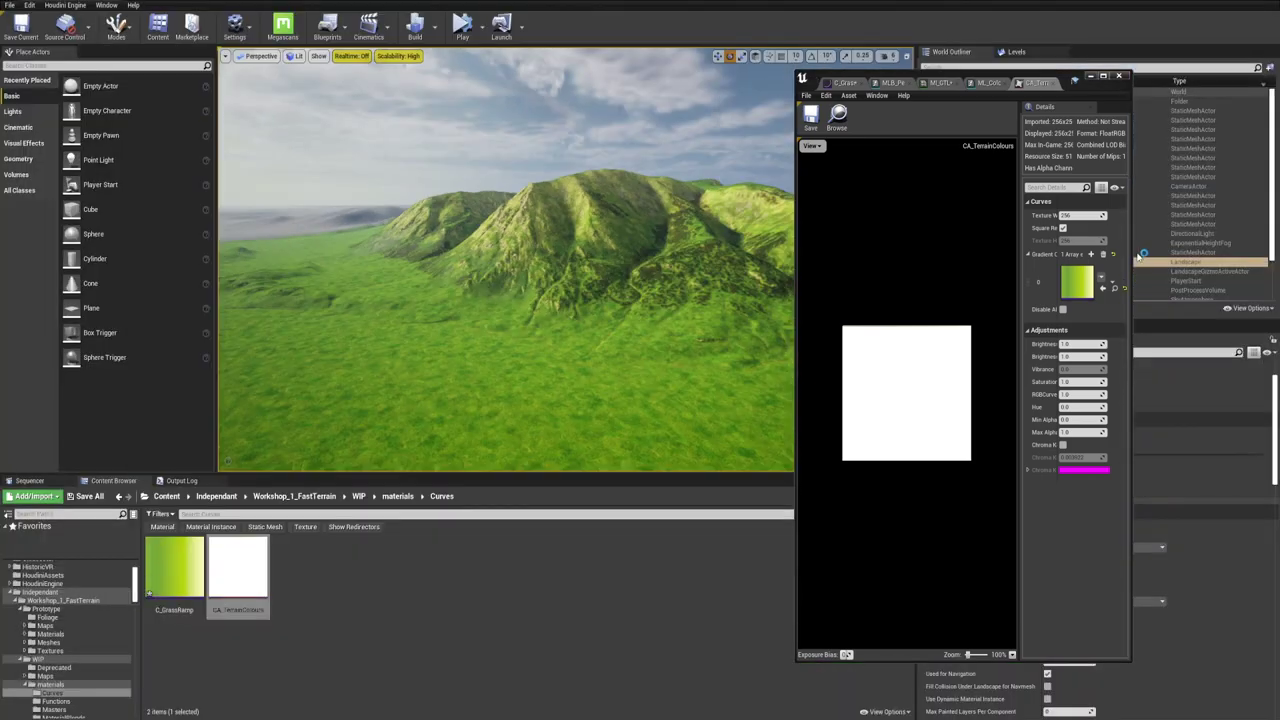
{"action": "left_click_drag", "start_coordinate": [1075, 77], "coordinate": [955, 78]}
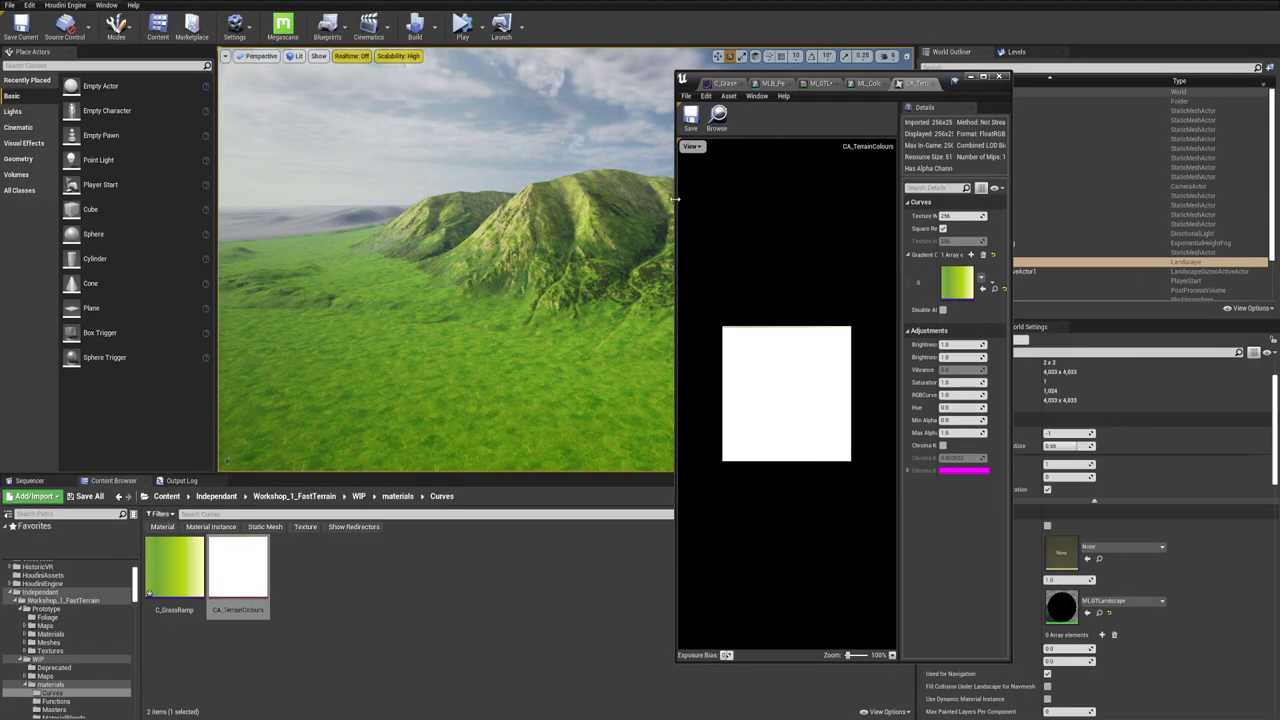
{"action": "left_click_drag", "start_coordinate": [676, 197], "coordinate": [343, 197]}
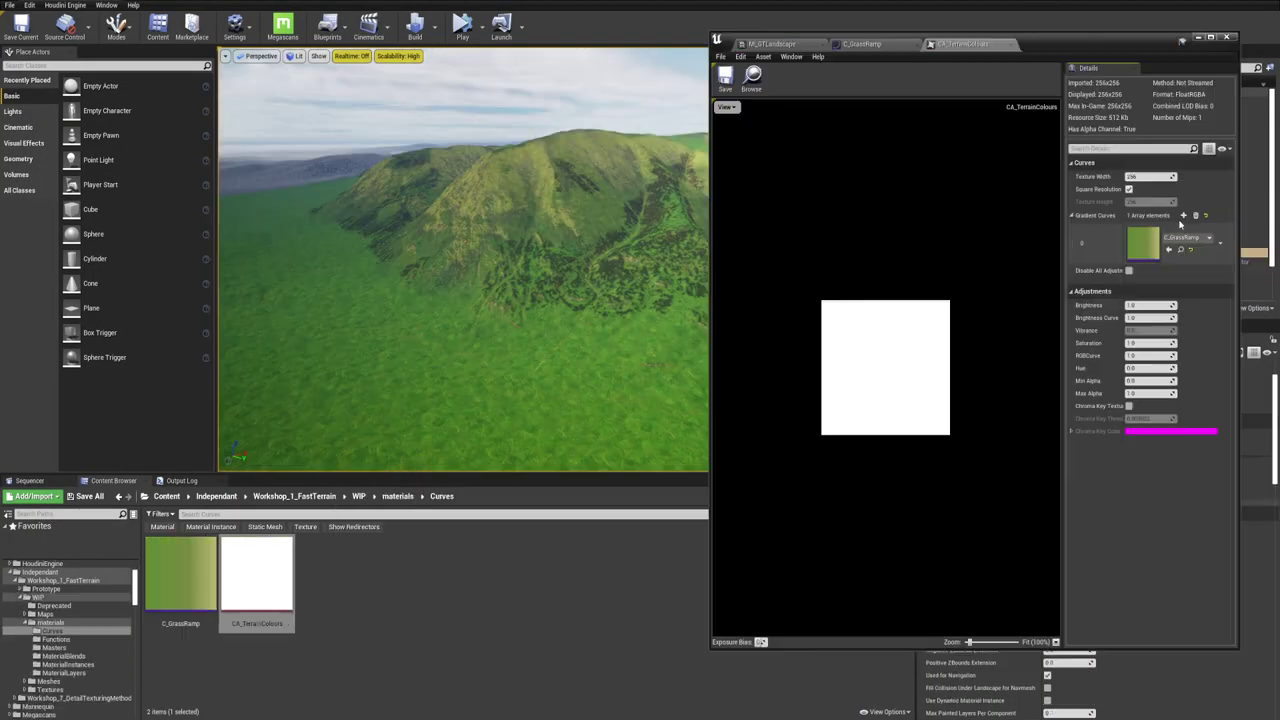
{"action": "left_click", "coordinate": [1183, 215]}
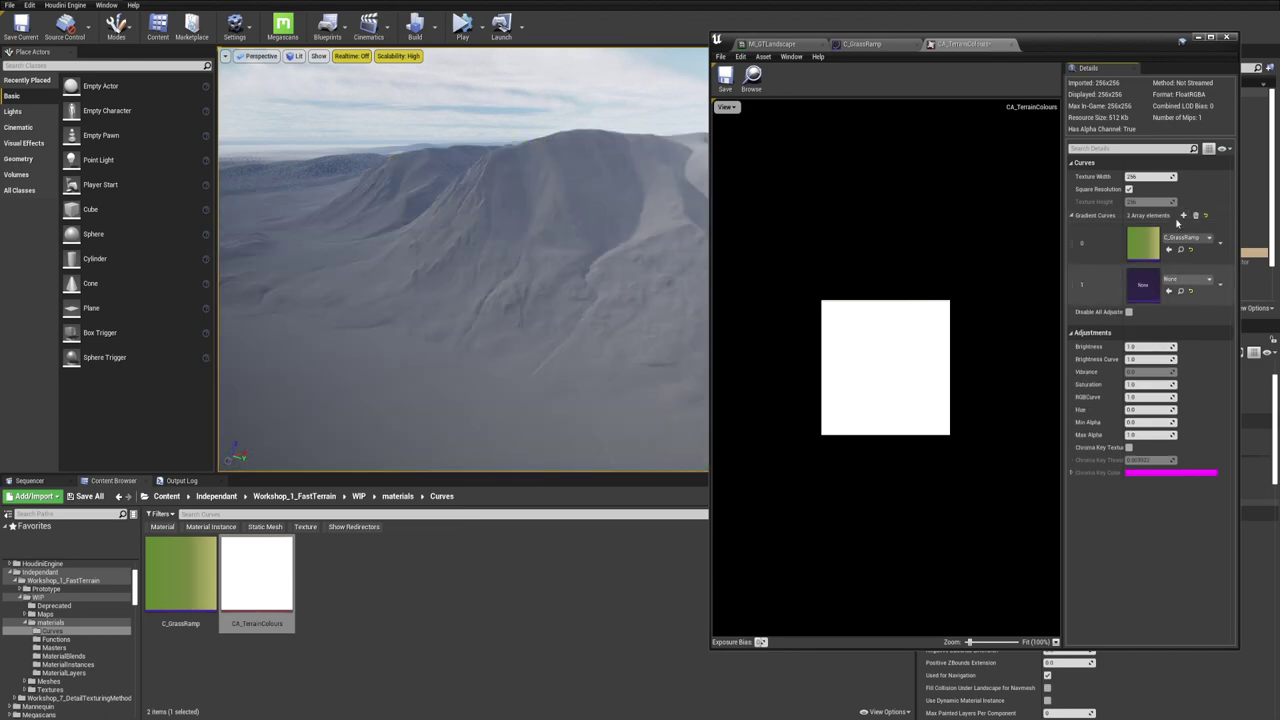
{"action": "left_click", "coordinate": [1185, 280]}
{"action": "scroll", "coordinate": [1189, 400], "scroll_direction": "down", "scroll_amount": 2}
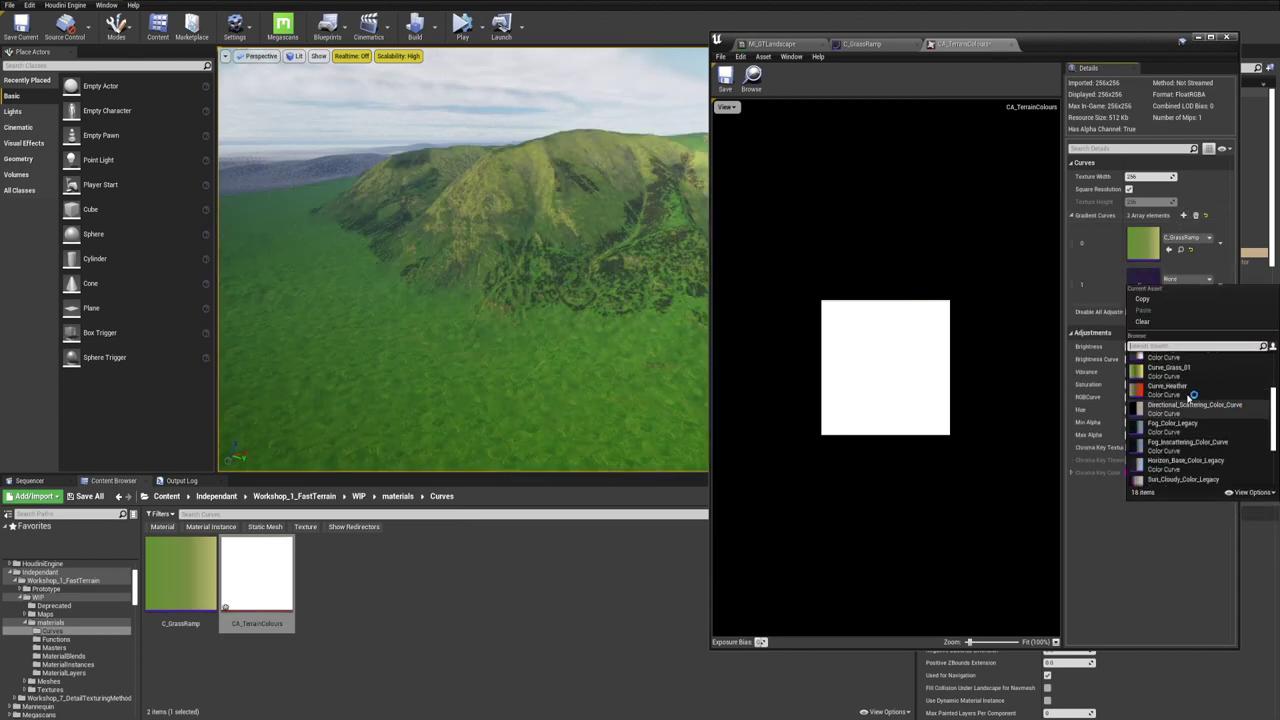
{"action": "left_click", "coordinate": [1189, 377]}
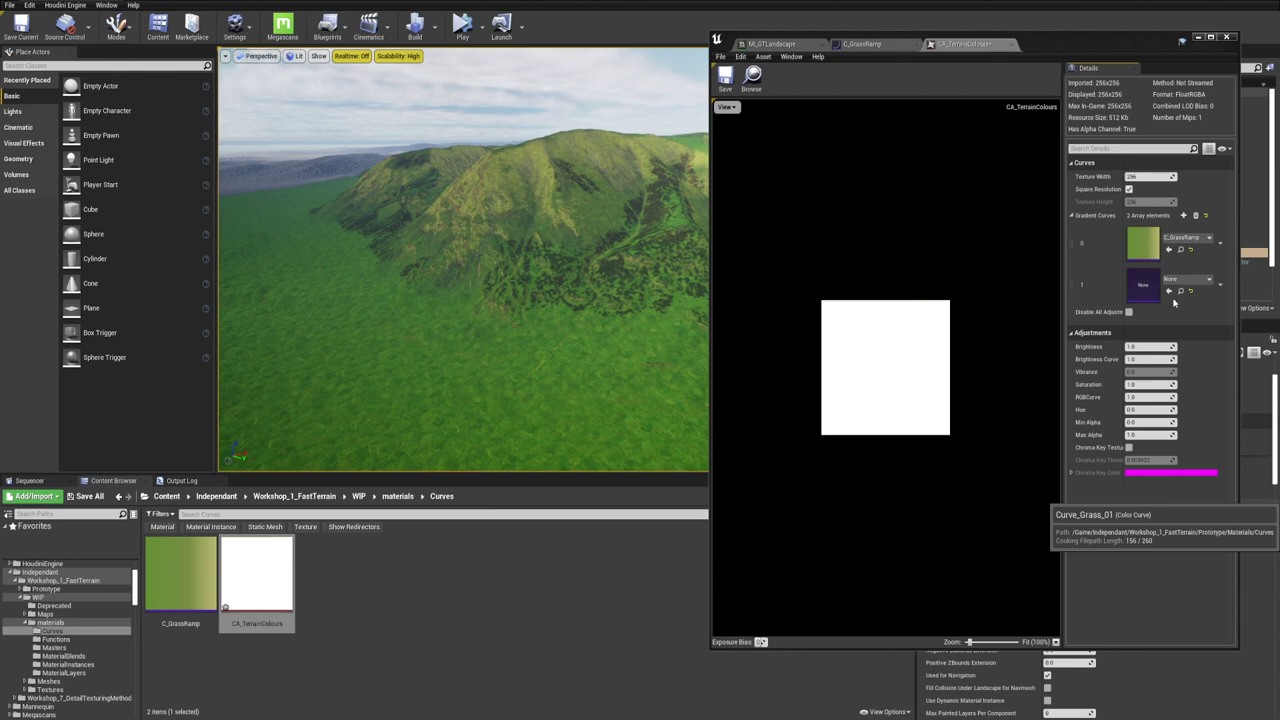
Assign Curve_Grass_01 as the Curve of the Grass_Tinting layer in MI_GTLandscape
{"action": "left_click", "coordinate": [784, 45]}
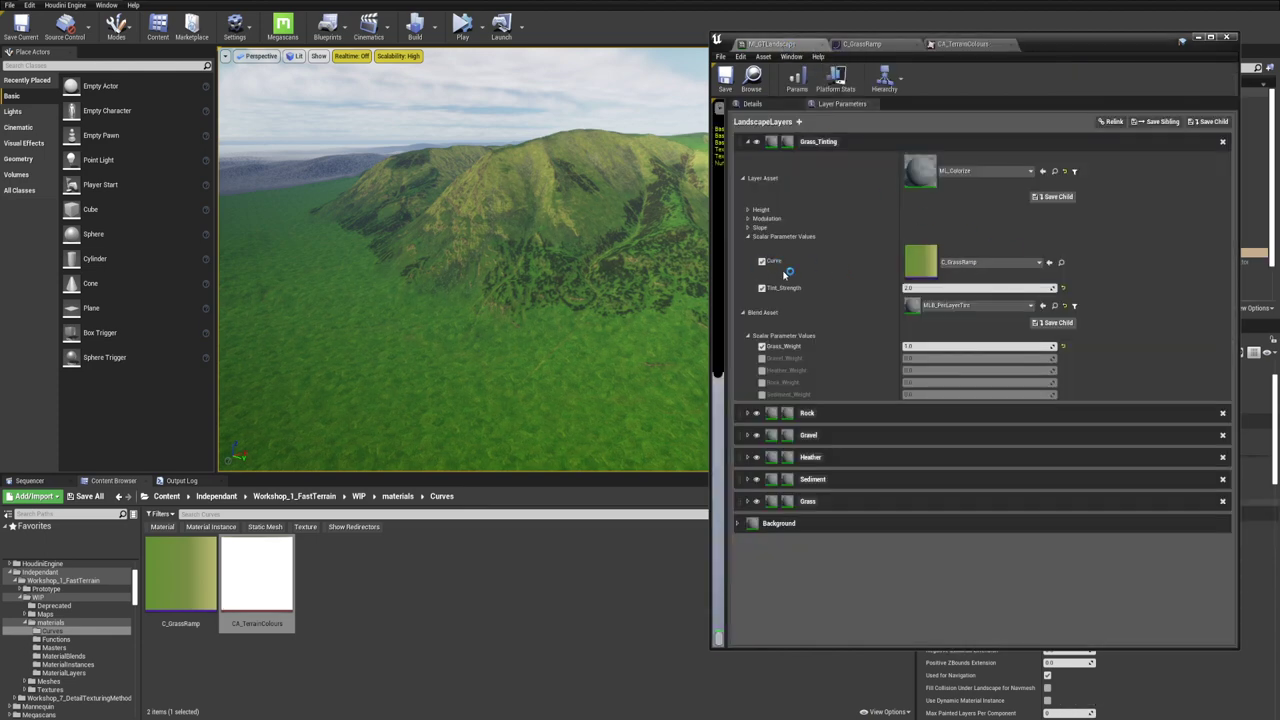
{"action": "left_click", "coordinate": [990, 262]}
{"action": "left_click", "coordinate": [991, 381]}
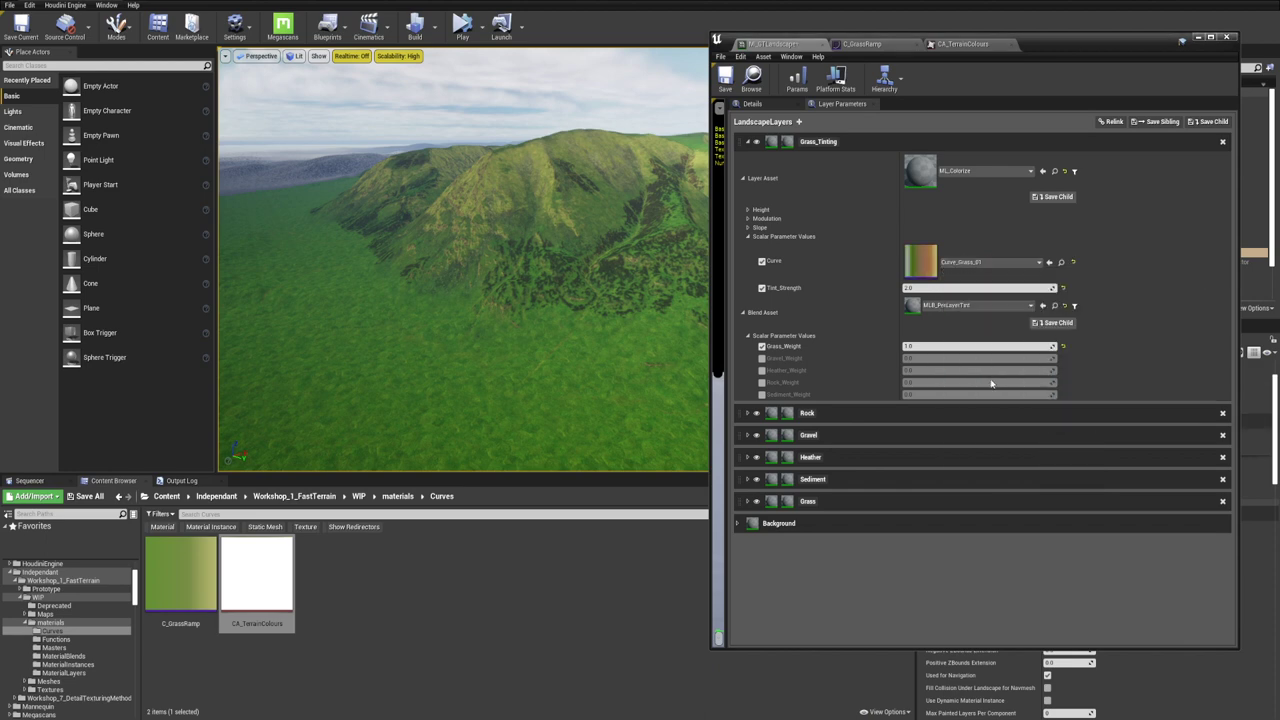
{"action": "left_click", "coordinate": [760, 261]}
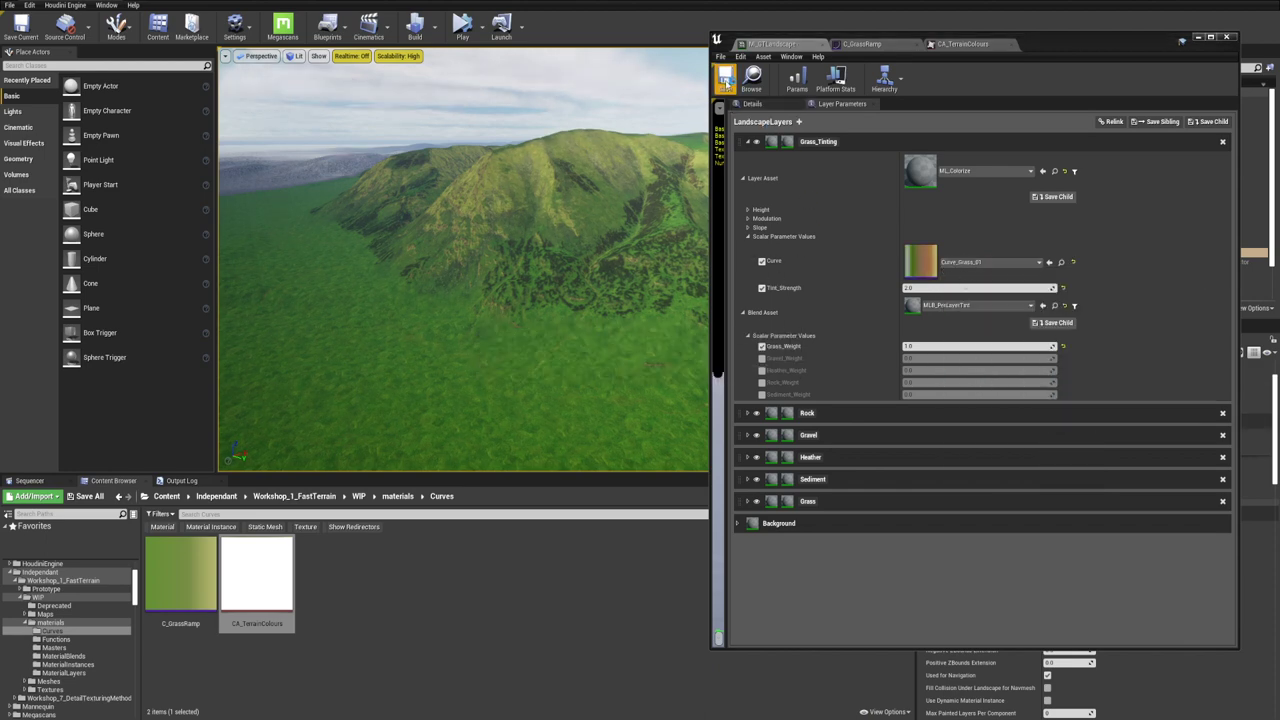
Set the Grass_Tinting layer's Tint_Strength to 0 and back to 2 to refresh the landscape tint
{"action": "type", "text": "0"}
{"action": "key", "text": "Return"}
{"action": "type", "text": "2"}
{"action": "key", "text": "Return"}
{"action": "key", "text": "Return"}
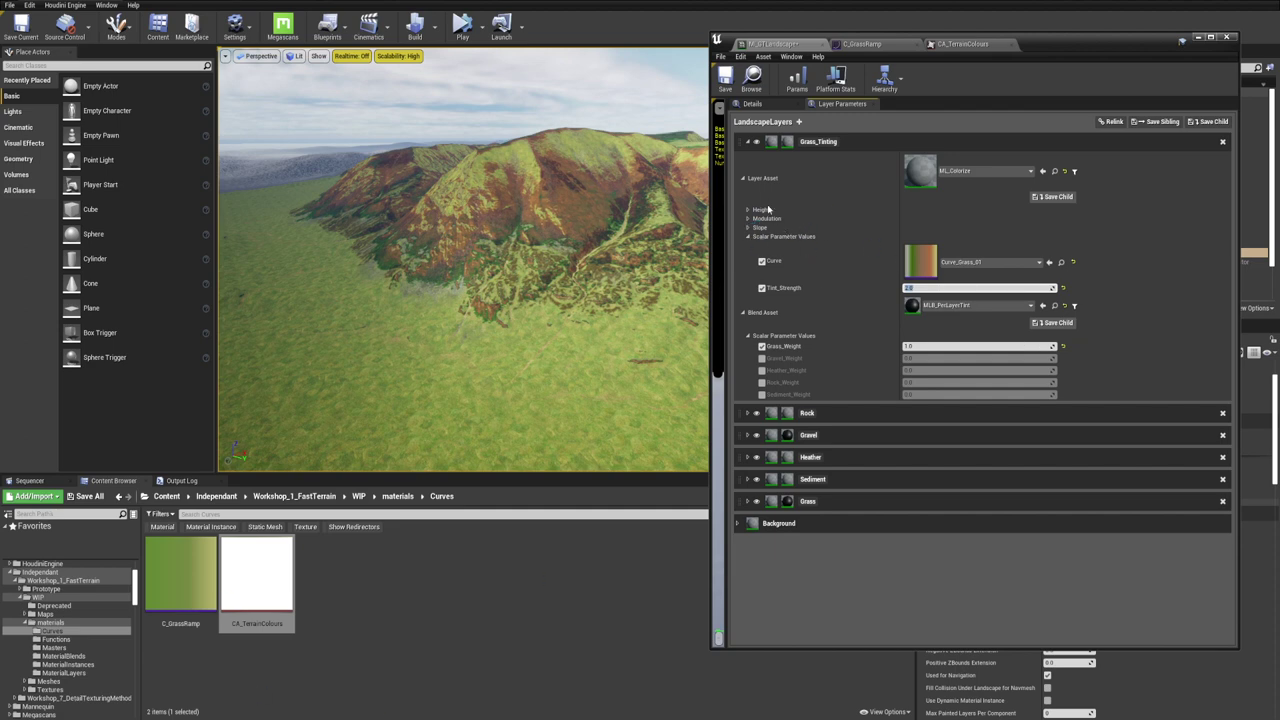
{"action": "left_click", "coordinate": [38, 597]}
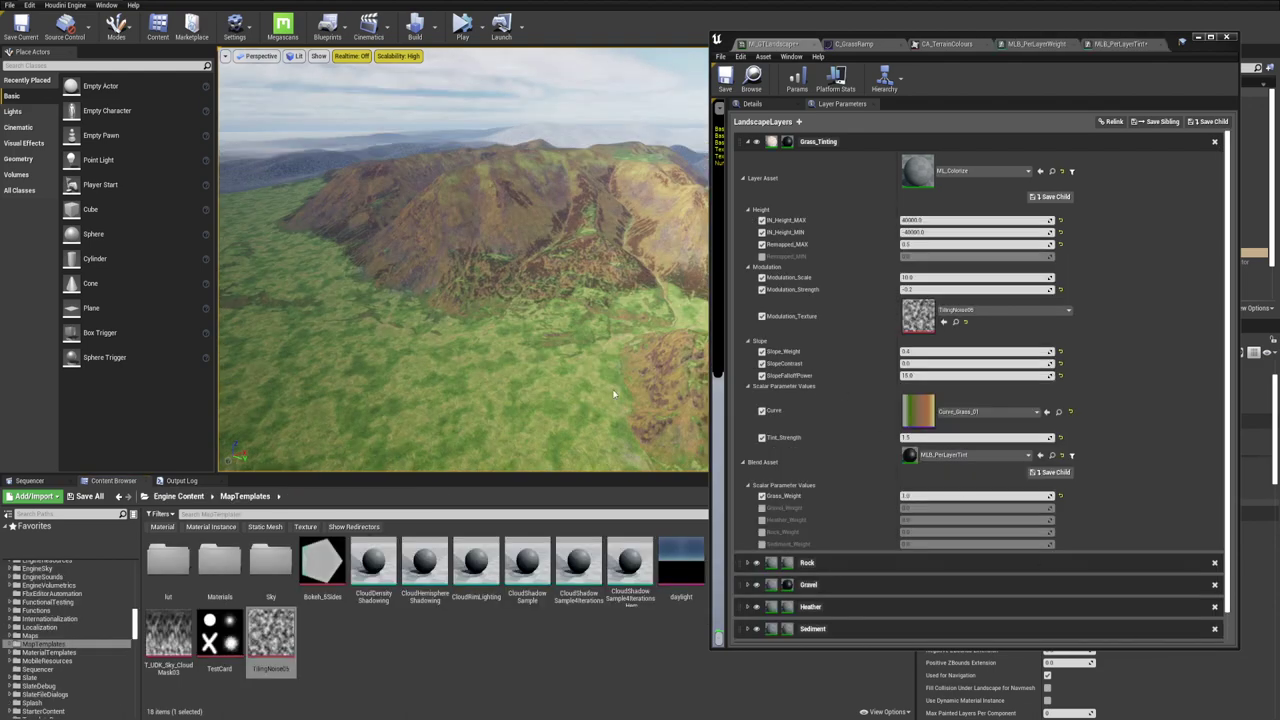
{"action": "right_click_drag", "start_coordinate": [464, 260], "coordinate": [482, 240]}
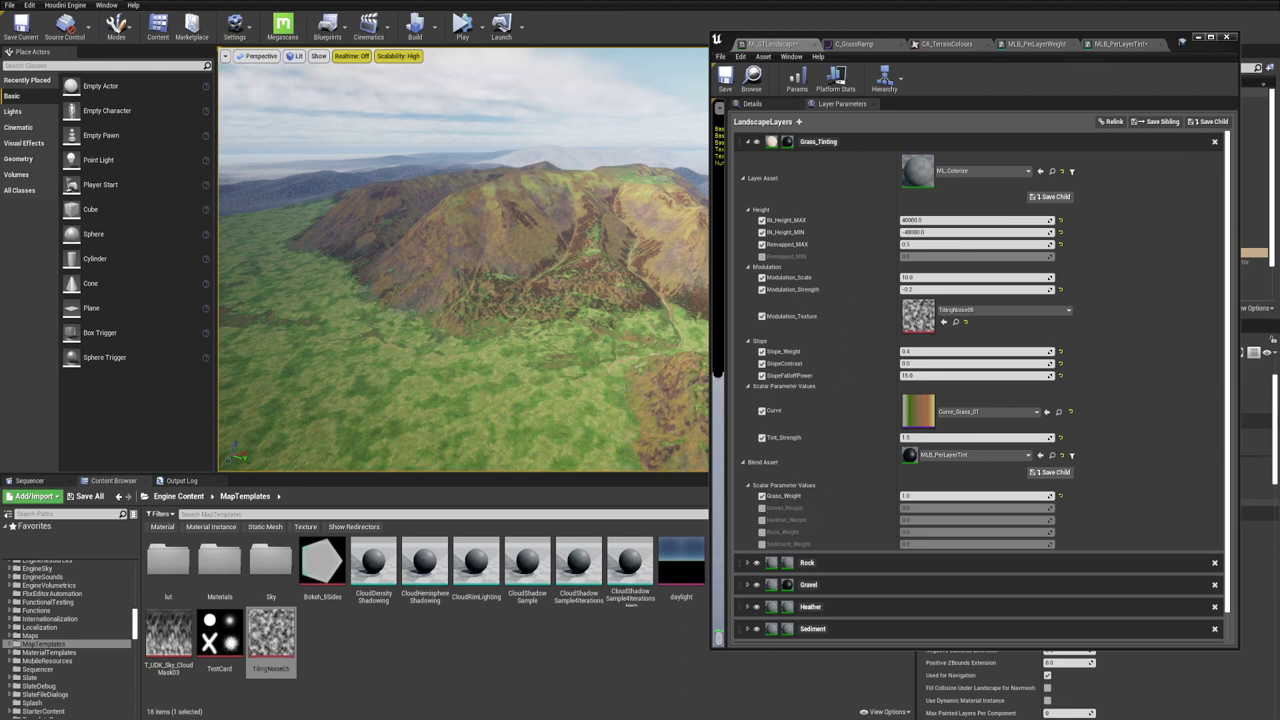
Enable the Gravel, Heather, Rock and Sediment weight overrides in Grass_Tinting's blend asset
{"action": "left_click", "coordinate": [762, 508]}
{"action": "left_click", "coordinate": [762, 532]}
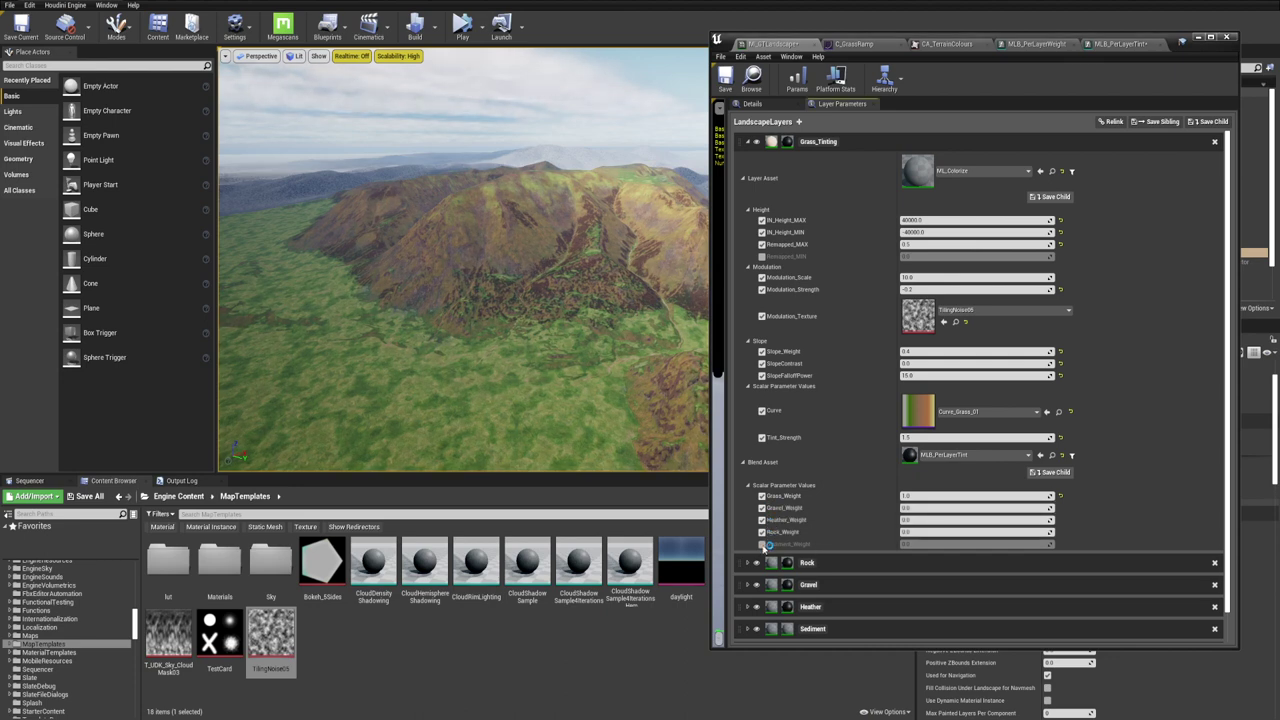
{"action": "left_click", "coordinate": [762, 544]}
Set Gravel_Weight, Heather_Weight, Rock_Weight and Sediment_Weight to -1 and inspect the tinted mountains
{"action": "left_click", "coordinate": [929, 508]}
{"action": "type", "text": "-1"}
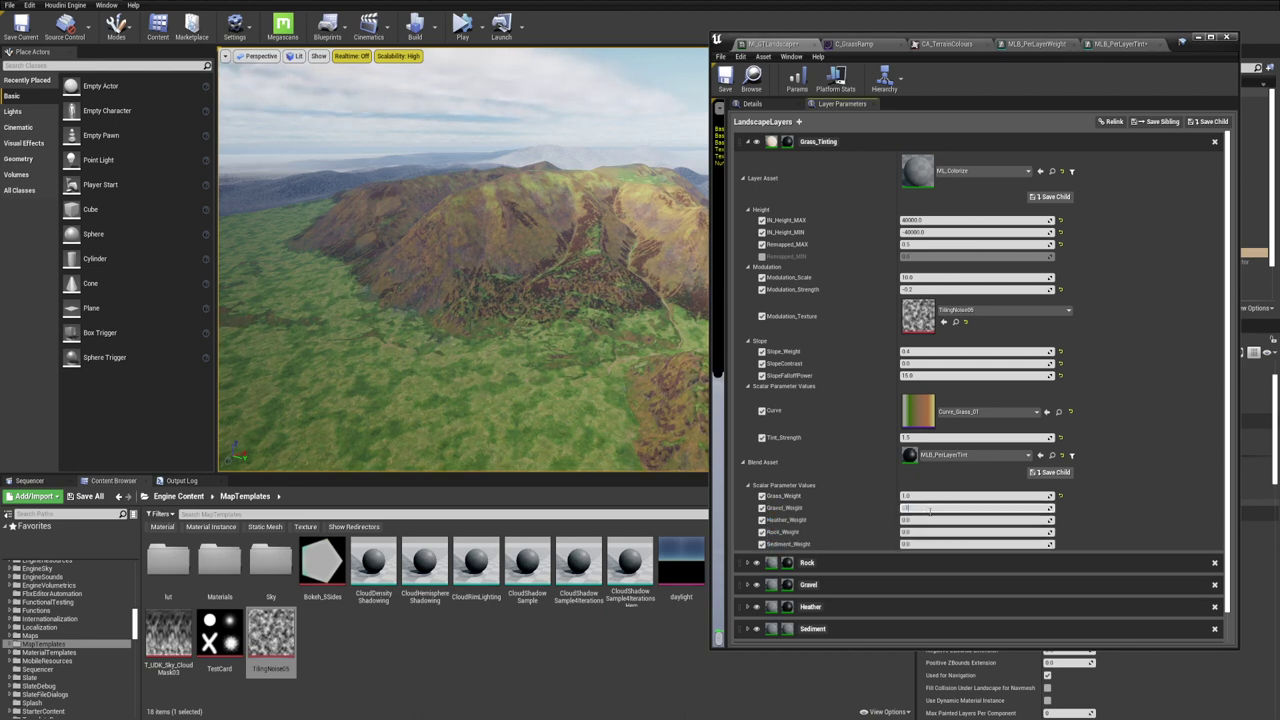
{"action": "key", "text": "Return"}
{"action": "left_click", "coordinate": [935, 520]}
{"action": "type", "text": "-1"}
{"action": "key", "text": "Return"}
{"action": "left_click", "coordinate": [938, 532]}
{"action": "type", "text": "-1"}
{"action": "key", "text": "Return"}
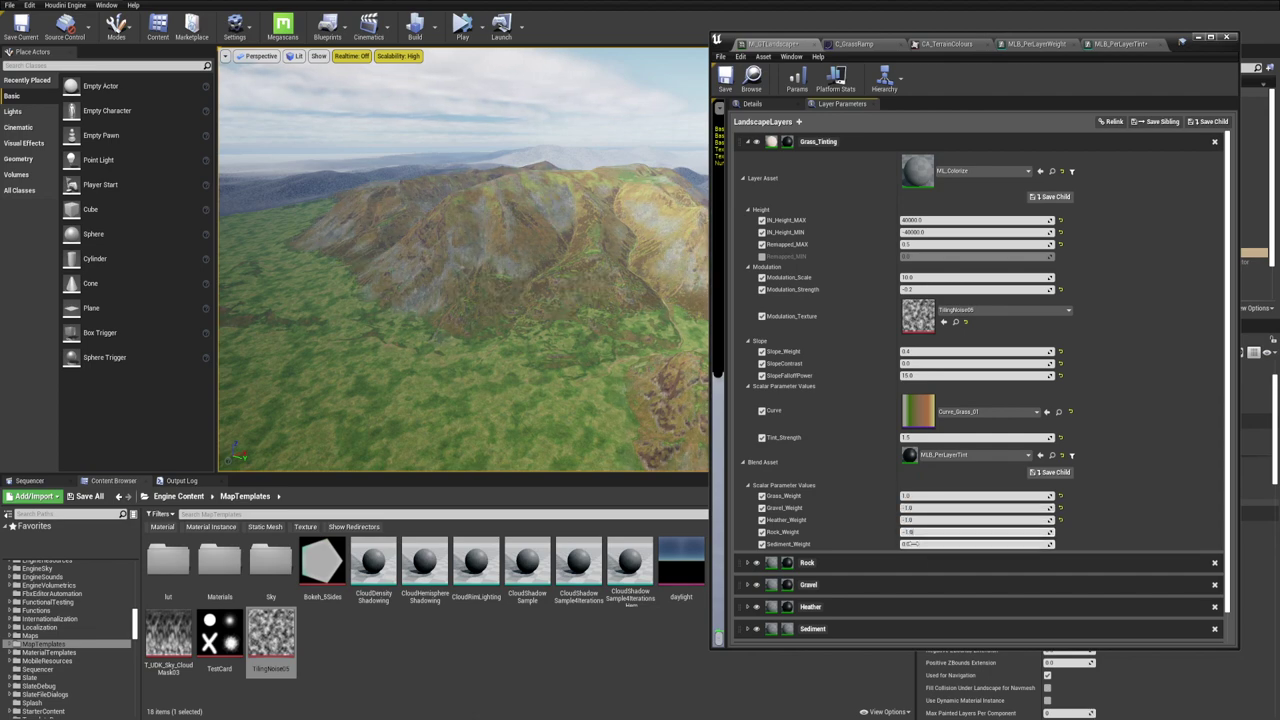
{"action": "type", "text": "0.5"}
{"action": "key", "text": "Return"}
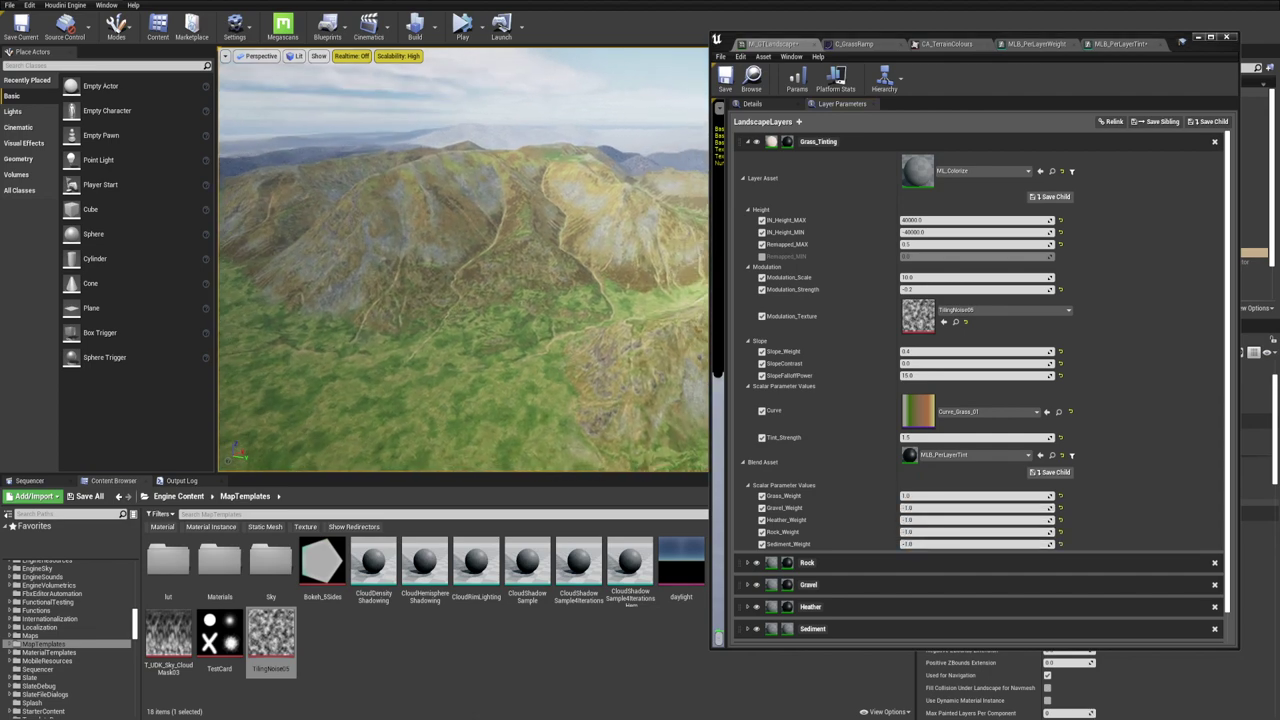
{"action": "right_click_drag", "start_coordinate": [463, 280], "coordinate": [438, 275]}
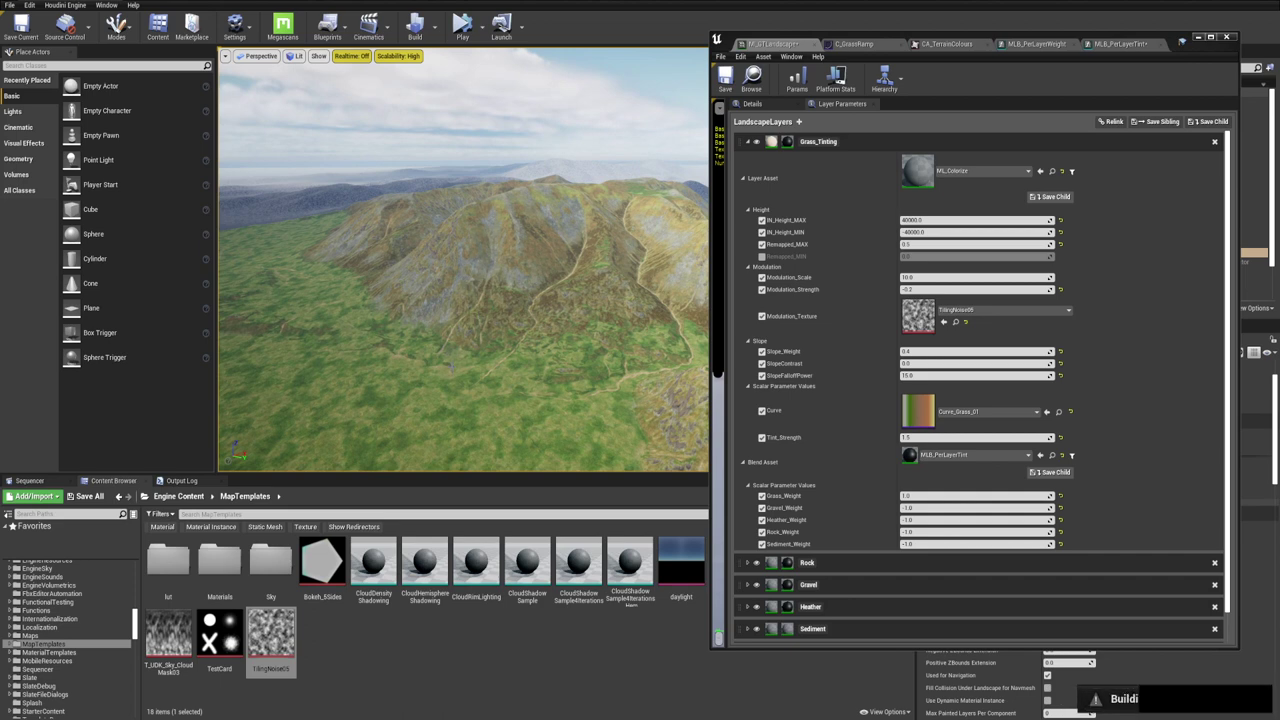
In MLB_PerLayerTint, place an Add node that sums the first two weighted layer masks
{"action": "left_click", "coordinate": [1115, 45]}
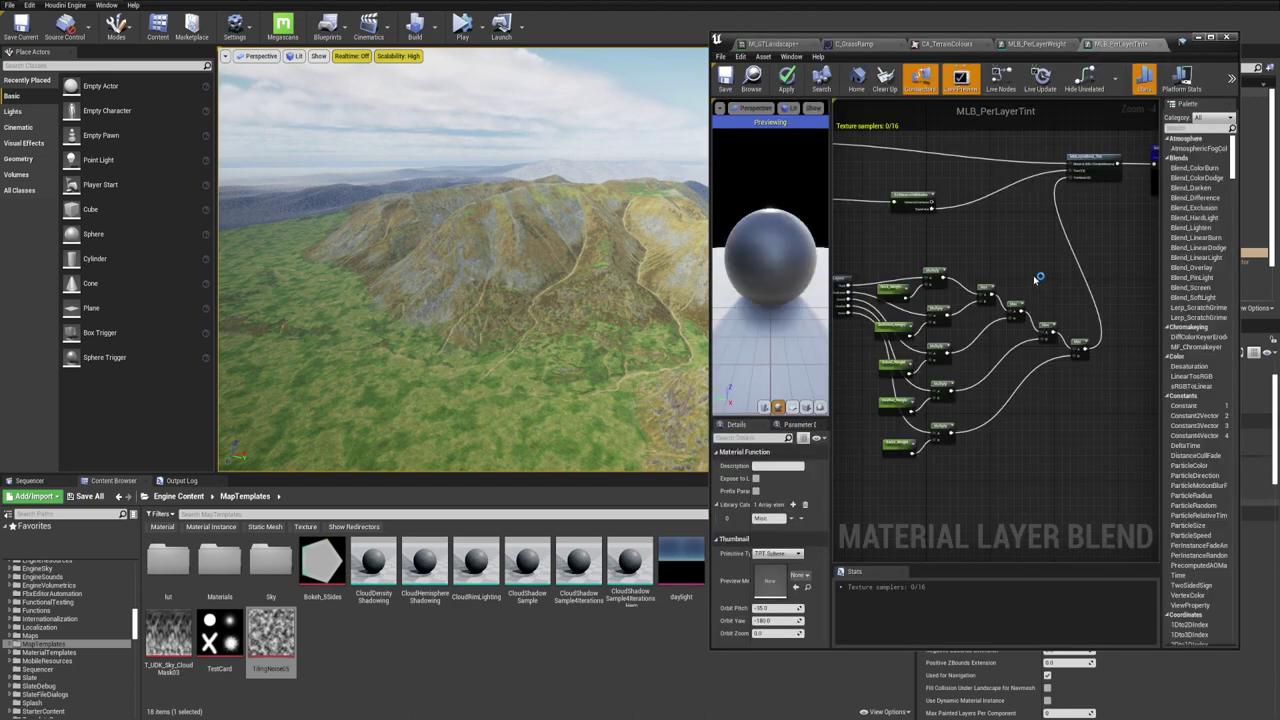
{"action": "scroll", "coordinate": [959, 209], "scroll_direction": "up", "scroll_amount": 5}
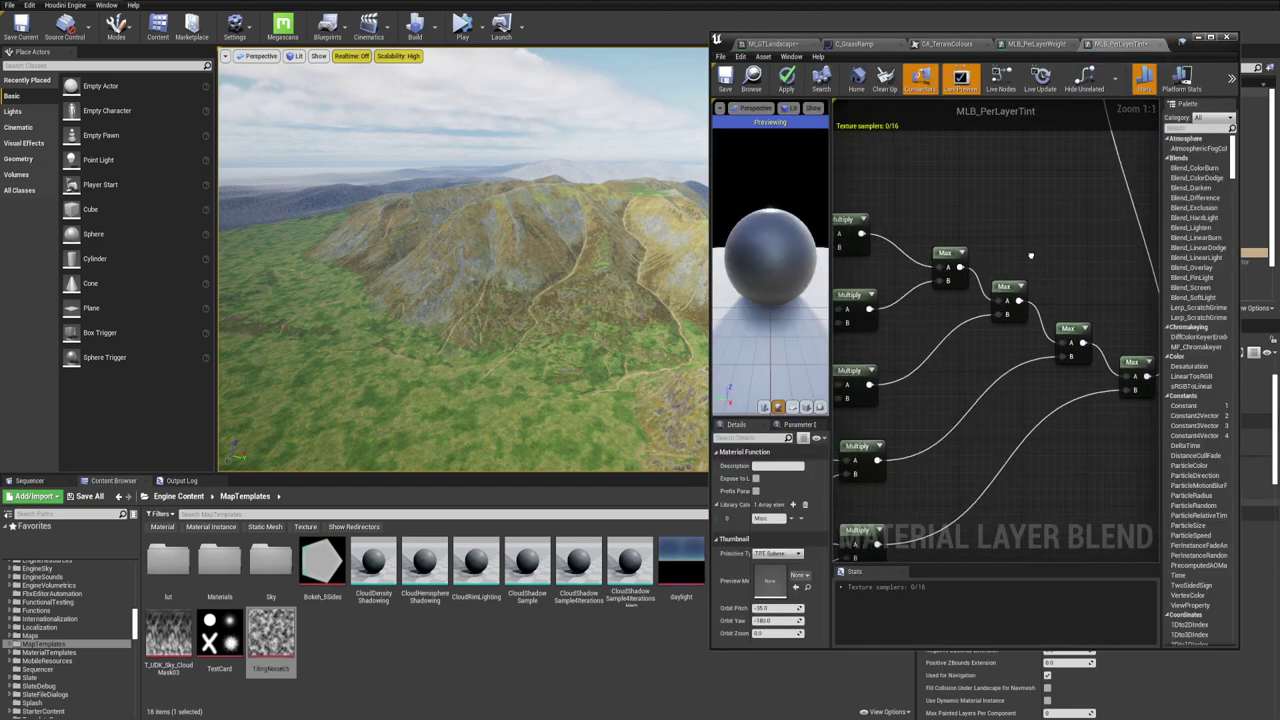
{"action": "right_click_drag", "start_coordinate": [960, 209], "coordinate": [942, 208]}
{"action": "left_click_drag", "start_coordinate": [898, 191], "coordinate": [1090, 362]}
{"action": "left_click", "coordinate": [938, 210]}
{"action": "mouse_move", "coordinate": [936, 208]}
{"action": "right_mouse_down"}
{"action": "mouse_move", "coordinate": [1006, 234]}
{"action": "mouse_move", "coordinate": [921, 190]}
{"action": "right_mouse_up"}
{"action": "left_click_drag", "start_coordinate": [863, 173], "coordinate": [1074, 338]}
{"action": "right_click_drag", "start_coordinate": [958, 194], "coordinate": [1044, 251]}
{"action": "left_click", "coordinate": [969, 226]}
{"action": "key", "text": "a"}
{"action": "left_click", "coordinate": [969, 226]}
{"action": "left_click_drag", "start_coordinate": [975, 236], "coordinate": [882, 251]}
{"action": "left_click_drag", "start_coordinate": [890, 327], "coordinate": [964, 249]}
Chain three more Add nodes to sum the remaining Multiply outputs, replicating the Max chain's structure
{"action": "right_click_drag", "start_coordinate": [1058, 251], "coordinate": [993, 237]}
{"action": "key", "text": "a"}
{"action": "left_click", "coordinate": [970, 234]}
{"action": "left_click_drag", "start_coordinate": [918, 221], "coordinate": [917, 221]}
{"action": "right_click_drag", "start_coordinate": [930, 235], "coordinate": [970, 191]}
{"action": "left_click_drag", "start_coordinate": [864, 345], "coordinate": [1082, 239]}
{"action": "key", "text": "a"}
{"action": "left_click", "coordinate": [1070, 216]}
{"action": "left_click_drag", "start_coordinate": [1081, 250], "coordinate": [873, 421]}
{"action": "right_click_drag", "start_coordinate": [1133, 306], "coordinate": [1117, 245]}
{"action": "left_click", "coordinate": [1055, 242]}
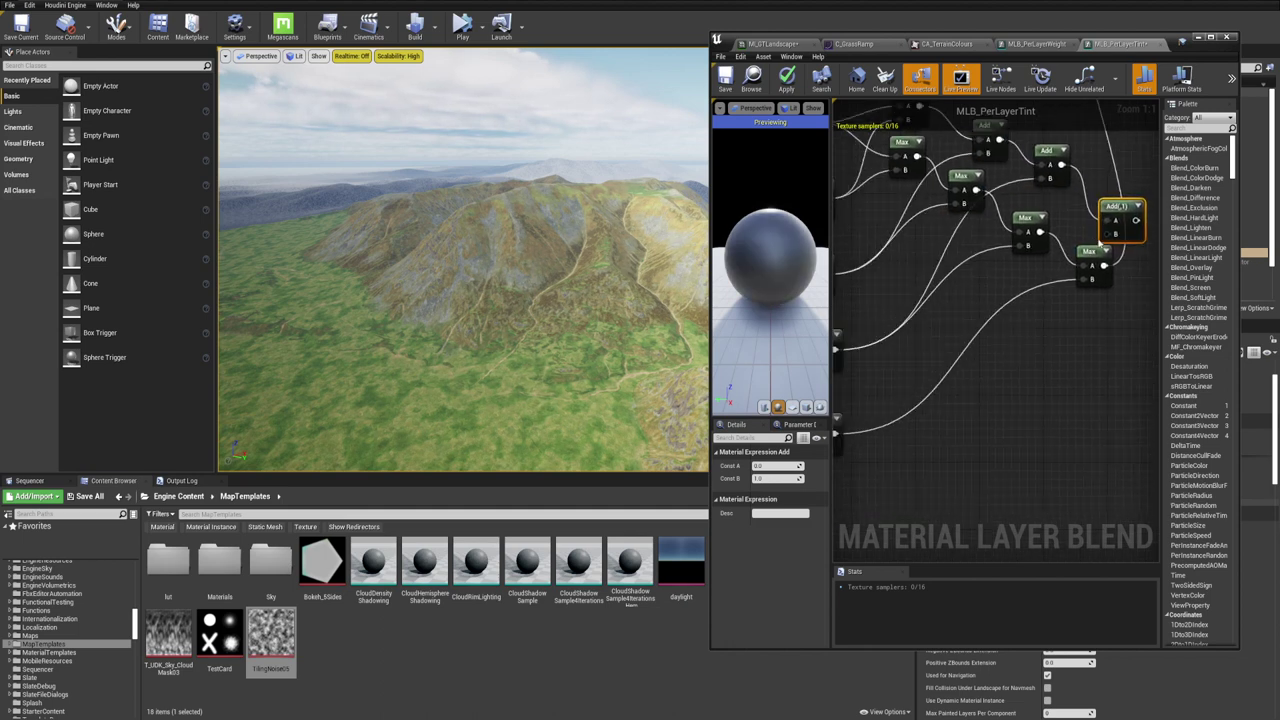
{"action": "scroll", "coordinate": [1118, 246], "scroll_direction": "down", "scroll_amount": 2}
{"action": "left_click_drag", "start_coordinate": [1117, 248], "coordinate": [907, 389]}
{"action": "right_click_drag", "start_coordinate": [1132, 303], "coordinate": [966, 363]}
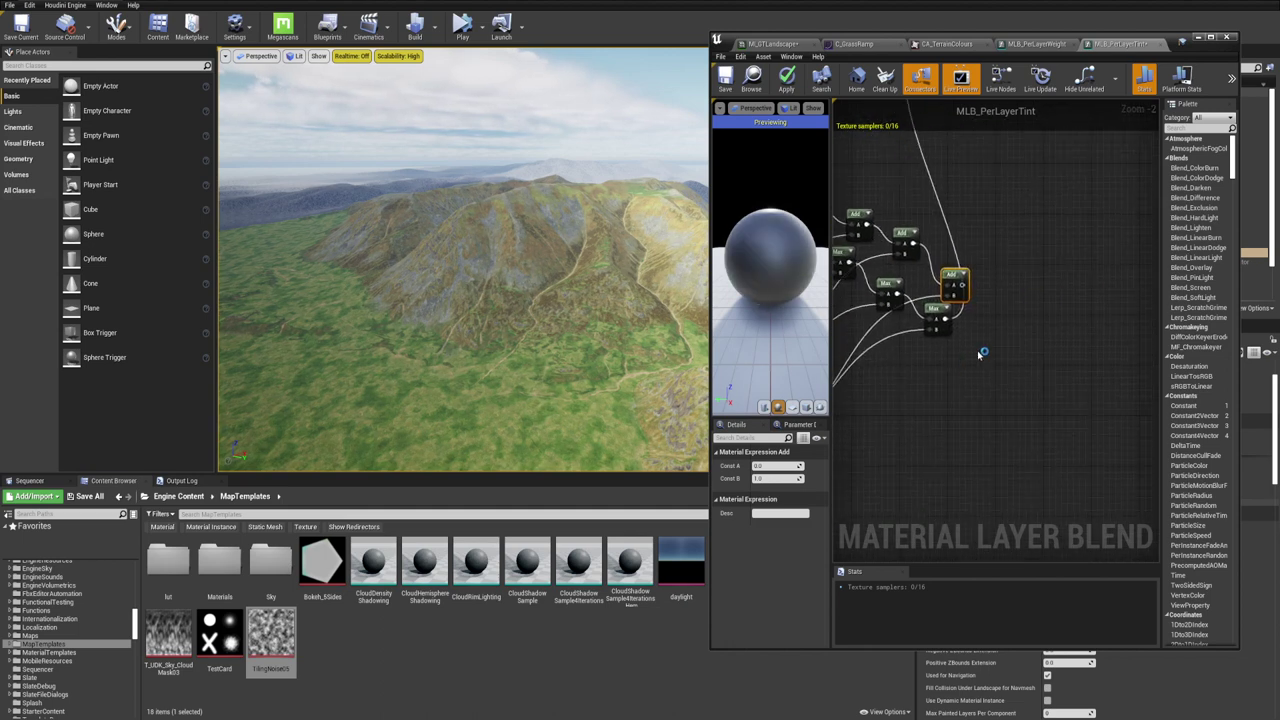
Append a Saturate node after the final Add and delete the old chain of Max nodes
{"action": "scroll", "coordinate": [966, 362], "scroll_direction": "up", "scroll_amount": 2}
{"action": "left_click", "coordinate": [1000, 285]}
{"action": "right_click_drag", "start_coordinate": [1002, 283], "coordinate": [1017, 279]}
{"action": "left_click_drag", "start_coordinate": [974, 261], "coordinate": [1010, 263]}
{"action": "type", "text": "sat"}
{"action": "key", "text": "Return"}
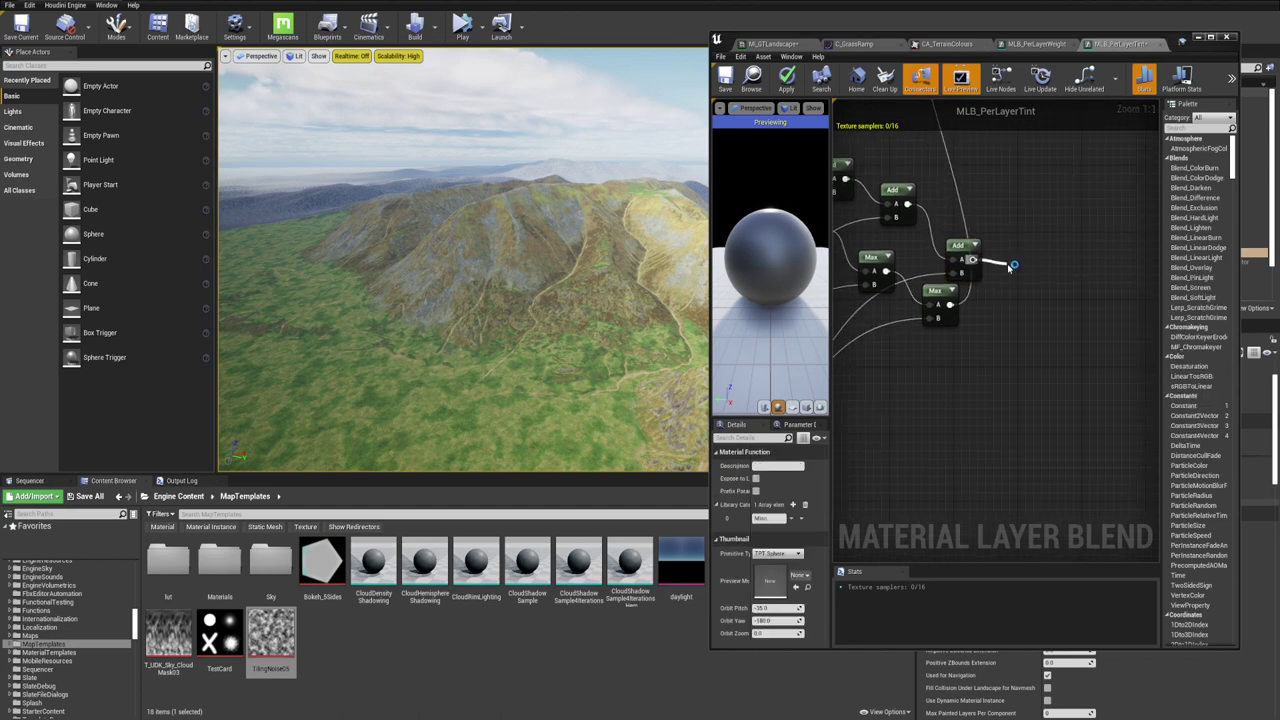
{"action": "scroll", "coordinate": [1000, 310], "scroll_direction": "down", "scroll_amount": 3}
{"action": "right_click_drag", "start_coordinate": [985, 354], "coordinate": [1110, 391]}
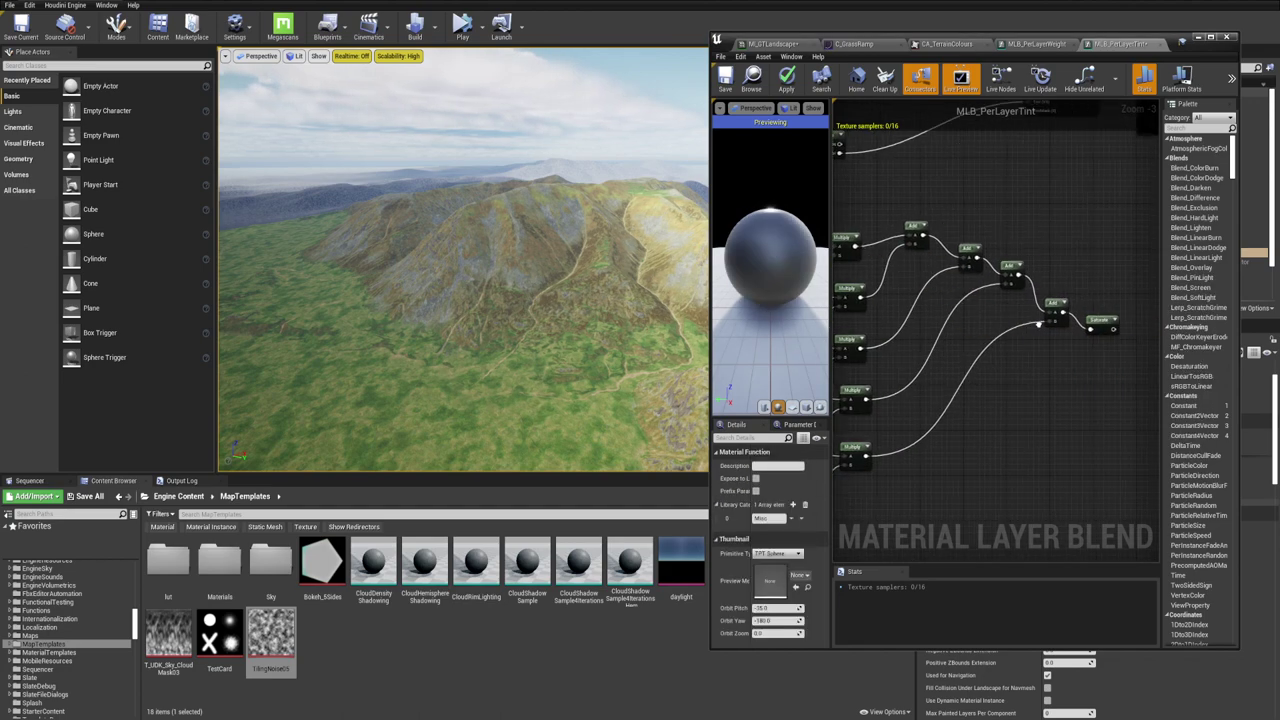
Connect the Saturate output to the Alpha input of the material layer blend node
{"action": "right_click_drag", "start_coordinate": [1038, 324], "coordinate": [978, 335]}
{"action": "left_click_drag", "start_coordinate": [1037, 332], "coordinate": [1028, 324]}
{"action": "right_click_drag", "start_coordinate": [1042, 335], "coordinate": [1068, 363]}
{"action": "left_click_drag", "start_coordinate": [1071, 359], "coordinate": [997, 145]}
{"action": "right_click_drag", "start_coordinate": [1061, 355], "coordinate": [1113, 220]}
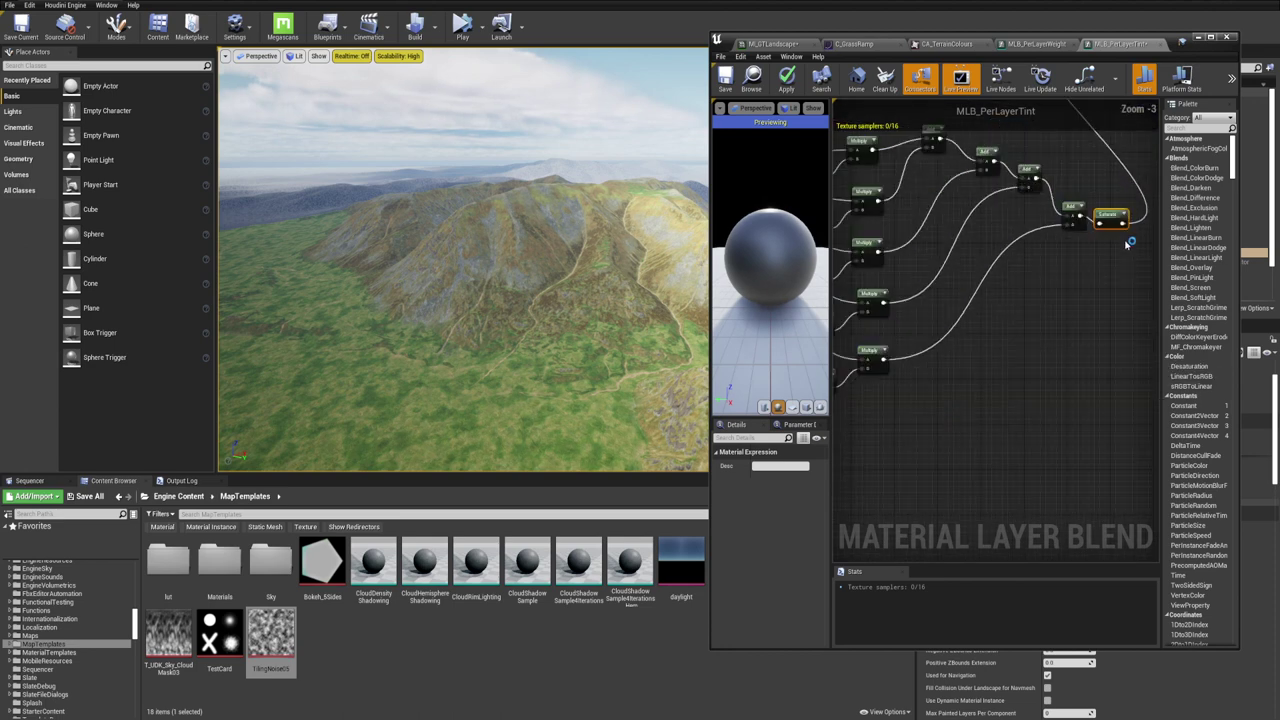
Set the default value of the Rock, Sediment, Gravel, Heather and Grass weight parameters to -1 and save the blend
{"action": "right_click_drag", "start_coordinate": [866, 178], "coordinate": [1021, 206]}
{"action": "scroll", "coordinate": [1021, 206], "scroll_direction": "down", "scroll_amount": 1}
{"action": "scroll", "coordinate": [1021, 206], "scroll_direction": "up", "scroll_amount": 2}
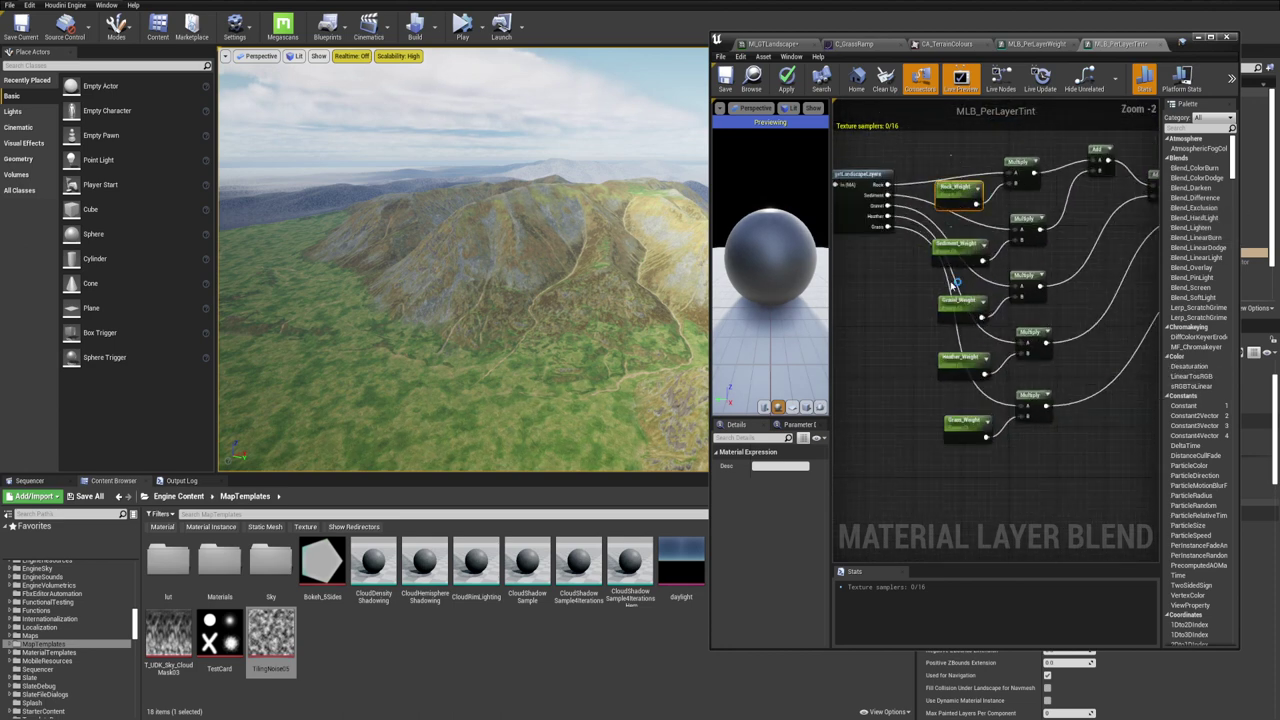
{"action": "left_click_drag", "start_coordinate": [932, 170], "coordinate": [983, 480]}
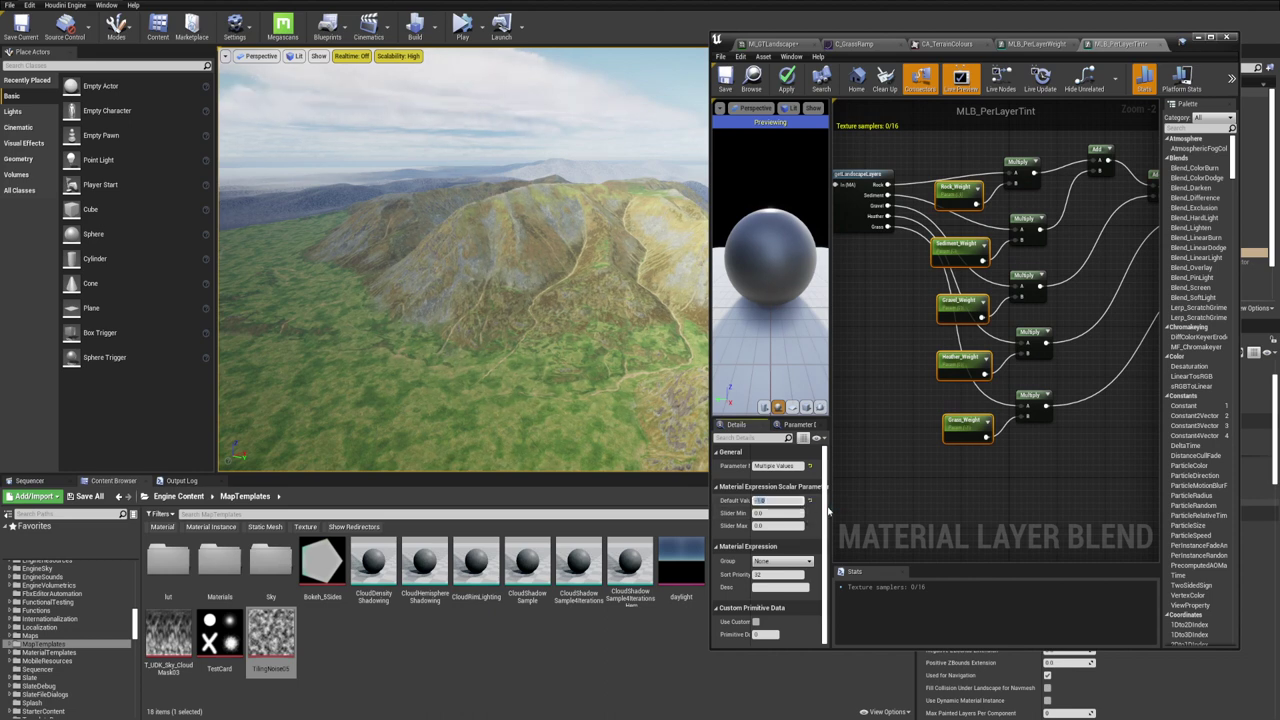
{"action": "right_click_drag", "start_coordinate": [1039, 257], "coordinate": [1021, 267]}
{"action": "scroll", "coordinate": [1008, 262], "scroll_direction": "up", "scroll_amount": 2}
{"action": "scroll", "coordinate": [1040, 255], "scroll_direction": "down", "scroll_amount": 3}
{"action": "right_click_drag", "start_coordinate": [1108, 322], "coordinate": [993, 277]}
{"action": "left_click", "coordinate": [1015, 300]}
In the landscape material instance, set Gravel_Weight, Heather_Weight, Rock_Weight and Sediment_Weight to 0 and look over the tinted terrain
{"action": "left_click", "coordinate": [776, 44]}
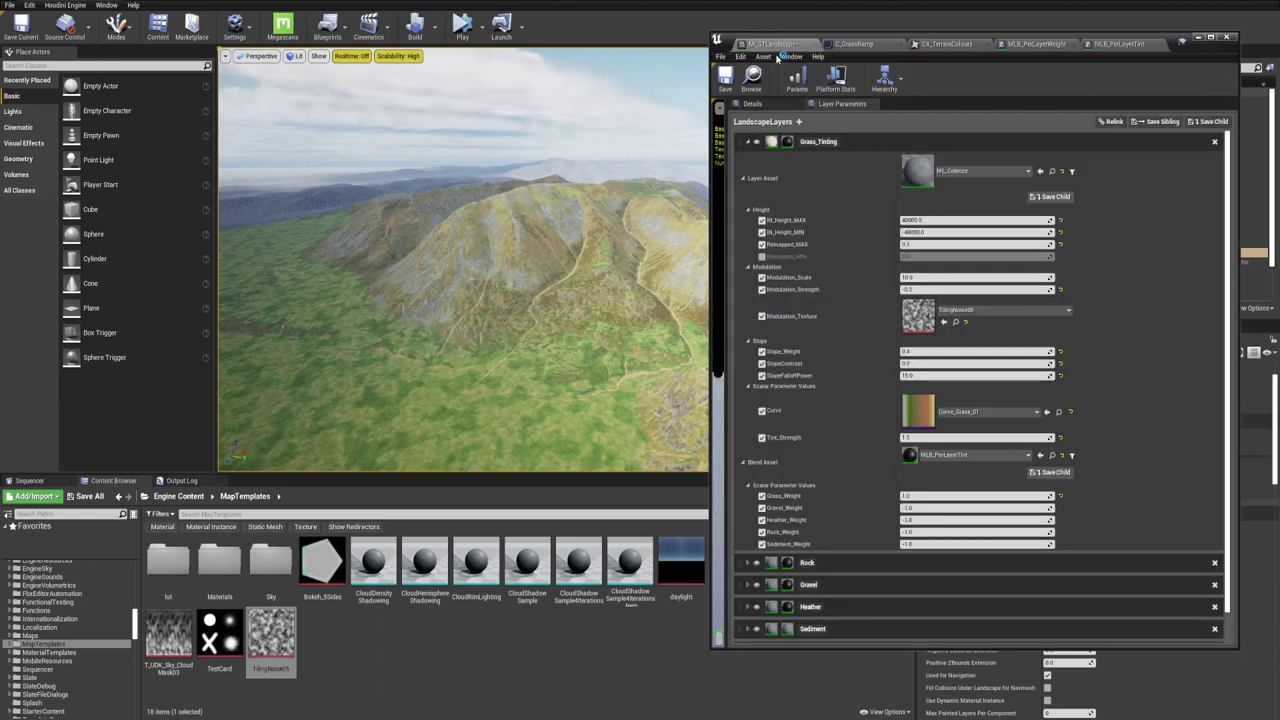
{"action": "left_click", "coordinate": [917, 507]}
{"action": "type", "text": "0"}
{"action": "key", "text": "Tab"}
{"action": "type", "text": "0"}
{"action": "key", "text": "Tab"}
{"action": "type", "text": "0"}
{"action": "key", "text": "Tab"}
{"action": "type", "text": "0"}
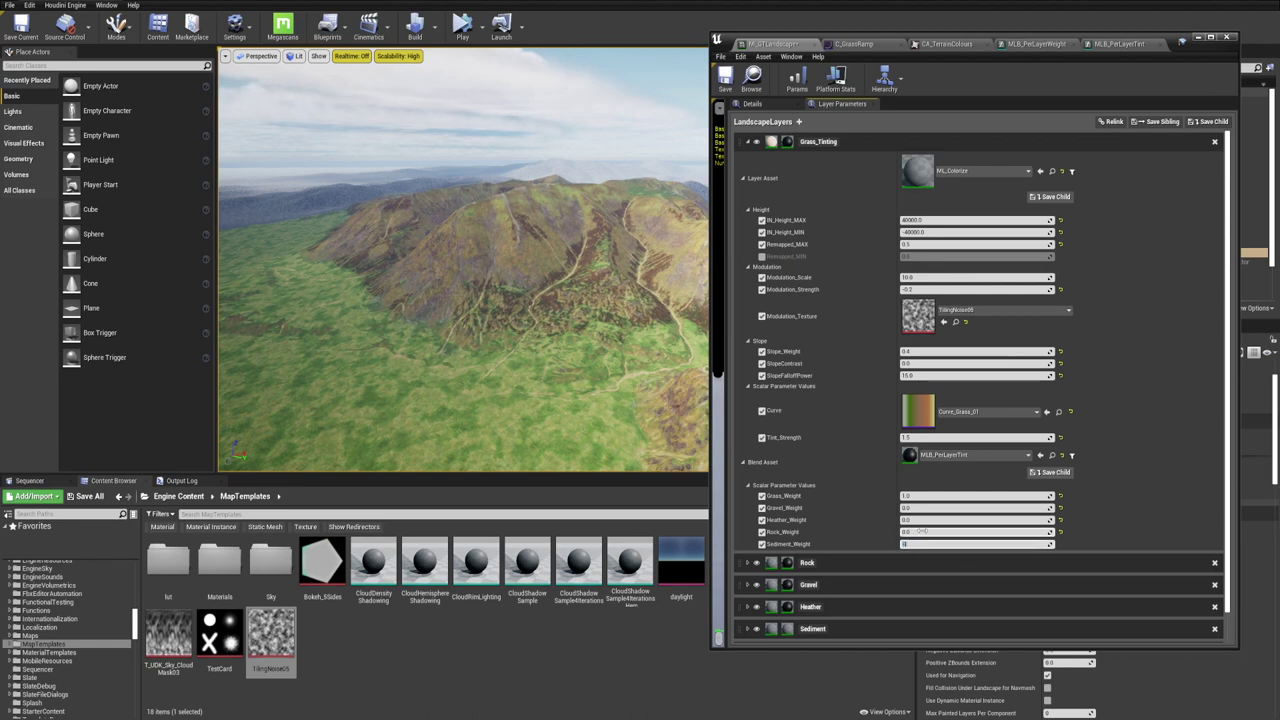
{"action": "mouse_move", "coordinate": [560, 300]}
{"action": "right_mouse_down"}
{"action": "mouse_move", "coordinate": [680, 305]}
{"action": "mouse_move", "coordinate": [480, 298]}
{"action": "mouse_move", "coordinate": [560, 302]}
{"action": "right_mouse_up"}
{"action": "right_click_drag", "start_coordinate": [440, 300], "coordinate": [420, 300]}
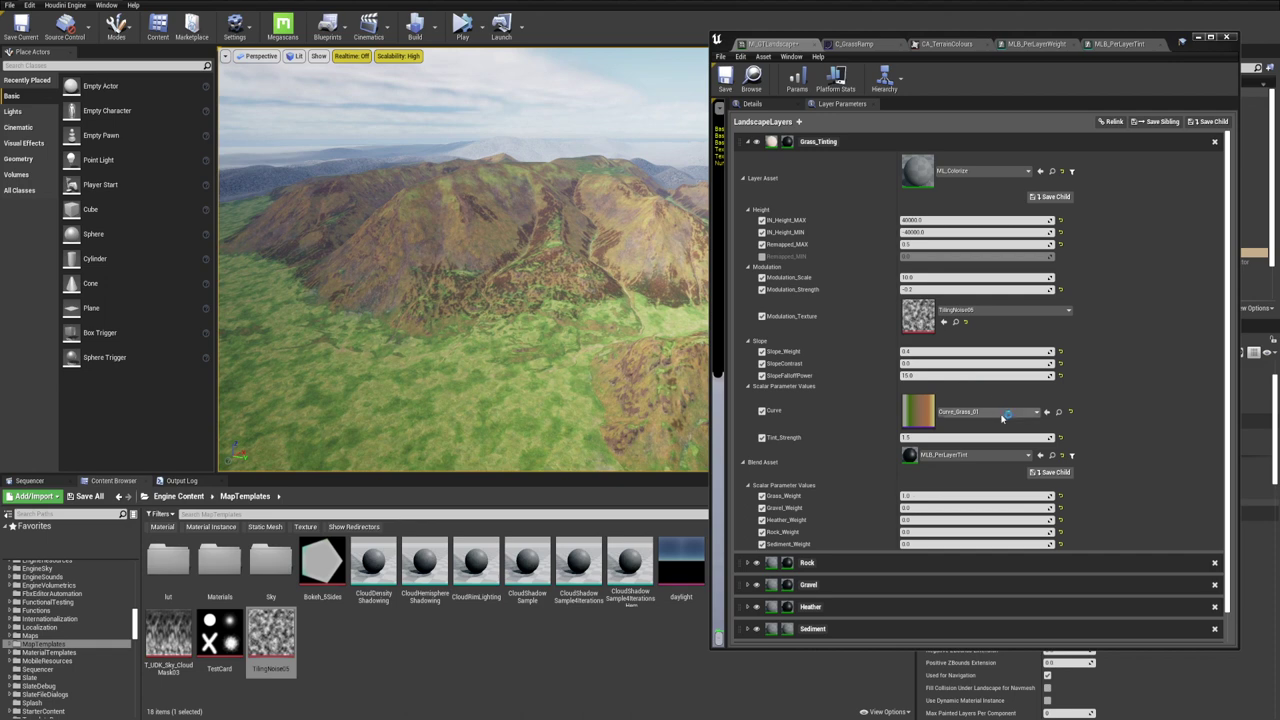
Set the Grass_Tinting layer's Gravel, Heather, Rock and Sediment weights back to -1
{"action": "left_click", "coordinate": [902, 508]}
{"action": "type", "text": "-1"}
{"action": "left_click", "coordinate": [920, 520]}
{"action": "left_click", "coordinate": [920, 532]}
{"action": "type", "text": "-1"}
{"action": "left_click", "coordinate": [923, 544]}
{"action": "type", "text": "-1"}
{"action": "key", "text": "Return"}
Inspect the grass tint across the mountains and collapse the Grass_Tinting layer's parameters
{"action": "right_click_drag", "start_coordinate": [463, 270], "coordinate": [347, 268]}
{"action": "key", "text": "w"}
{"action": "key", "text": "s"}
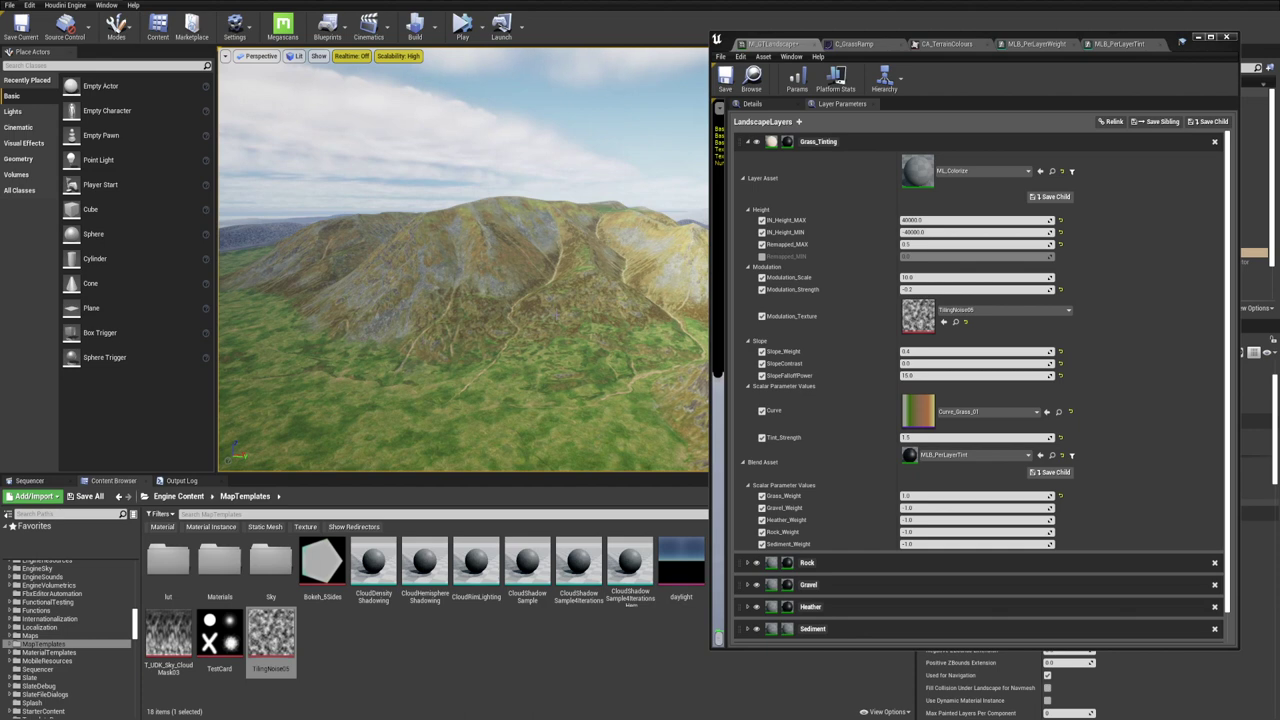
{"action": "right_click_drag", "start_coordinate": [347, 268], "coordinate": [335, 268]}
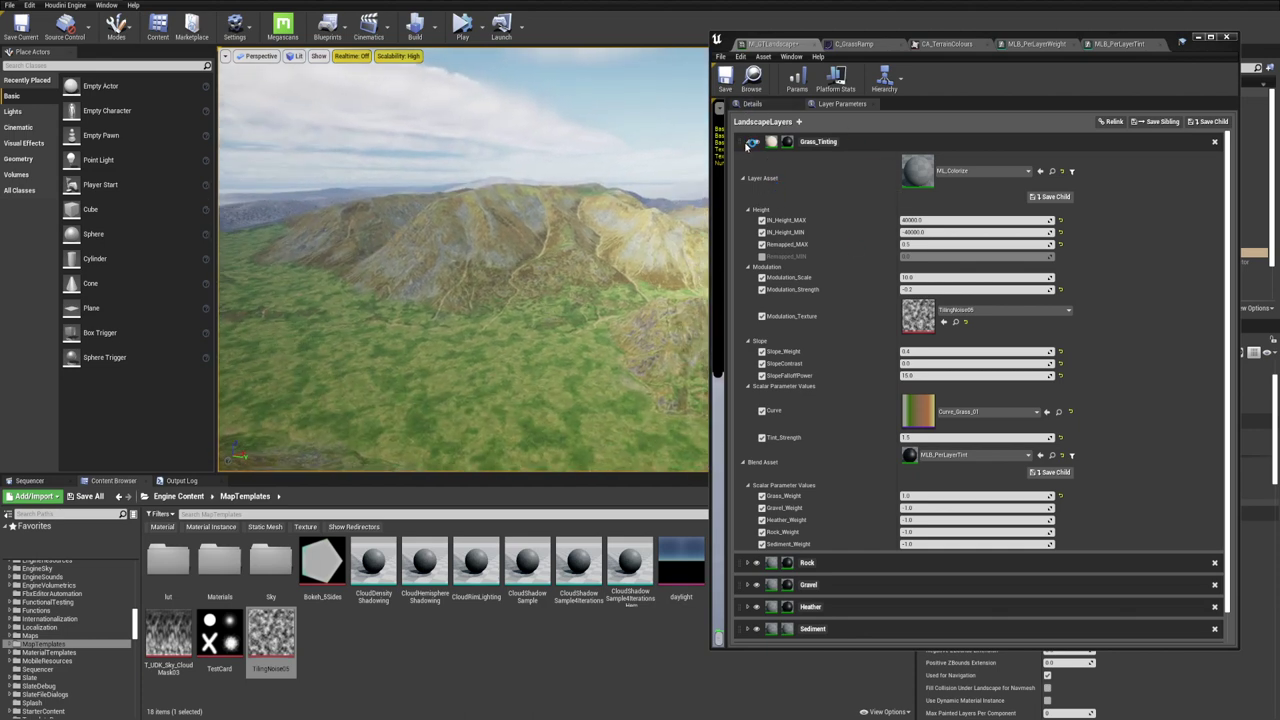
{"action": "left_click", "coordinate": [746, 143]}
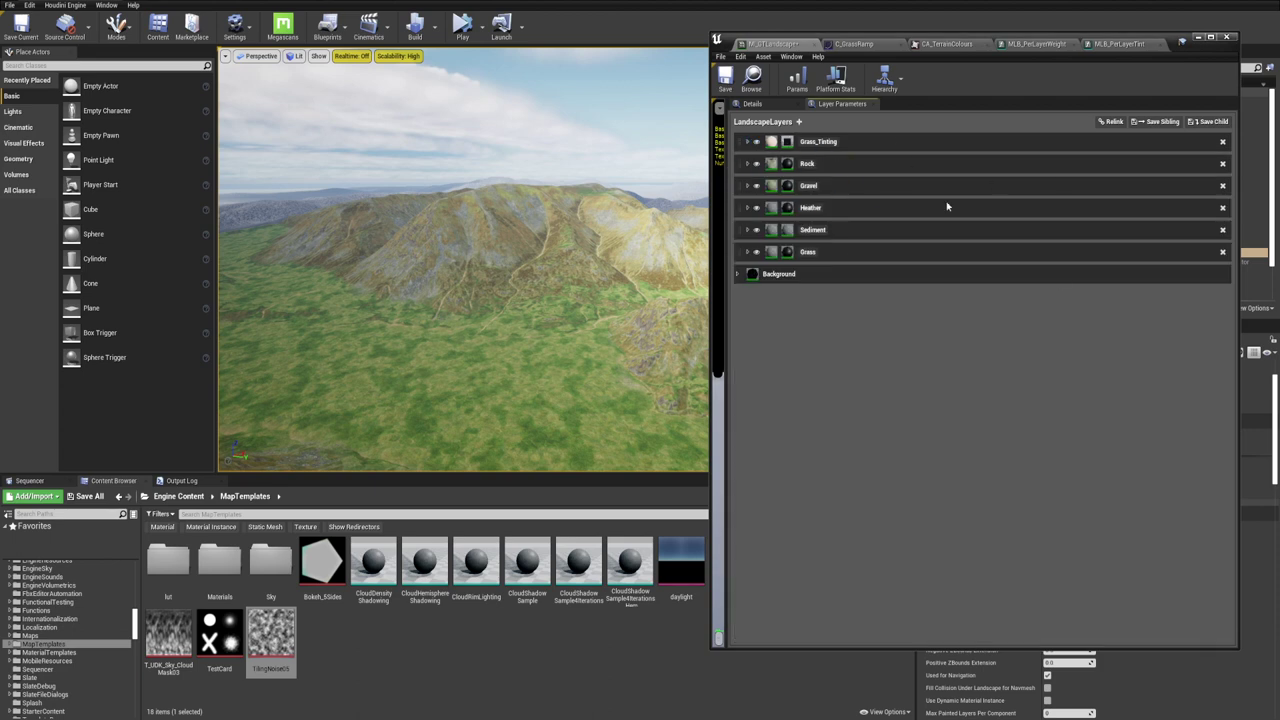
{"action": "left_click", "coordinate": [722, 92]}
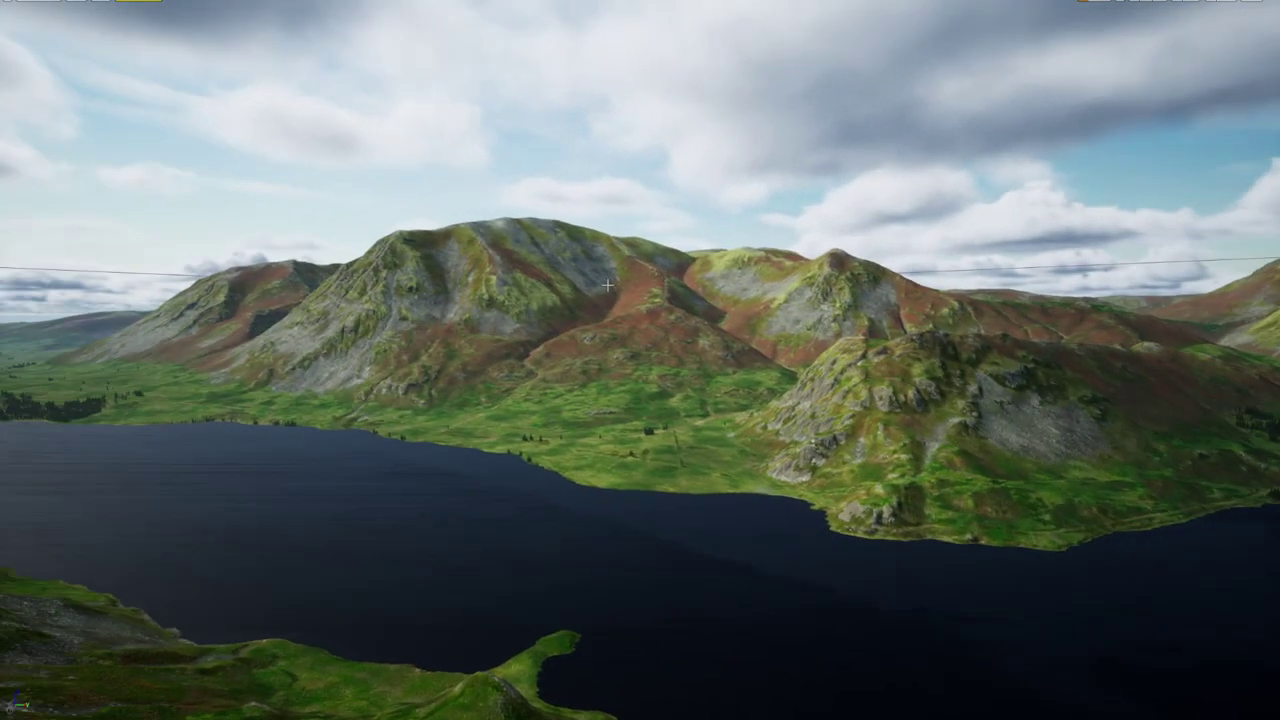
Hide static meshes in the finished landscape's viewport and bring up its material instance window
{"action": "left_click", "coordinate": [108, 1]}
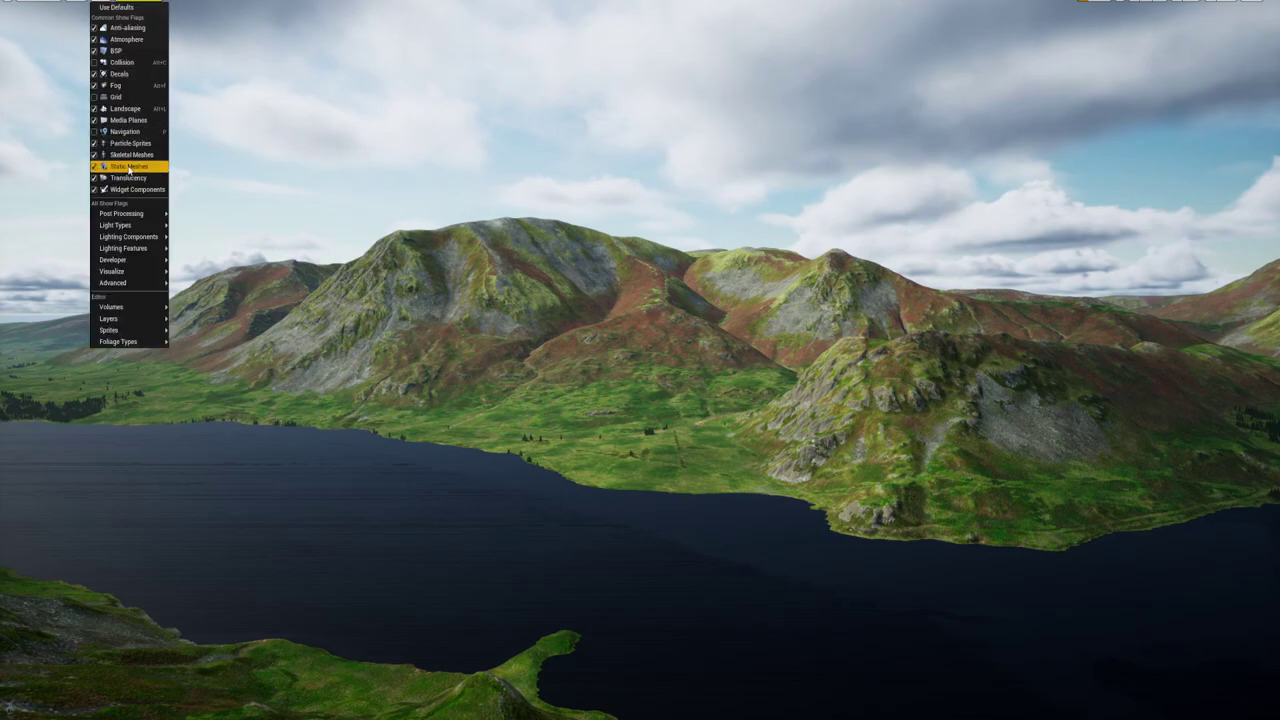
{"action": "left_click", "coordinate": [126, 171]}
{"action": "right_click_drag", "start_coordinate": [126, 171], "coordinate": [122, 215]}
{"action": "key", "text": "alt+Tab"}
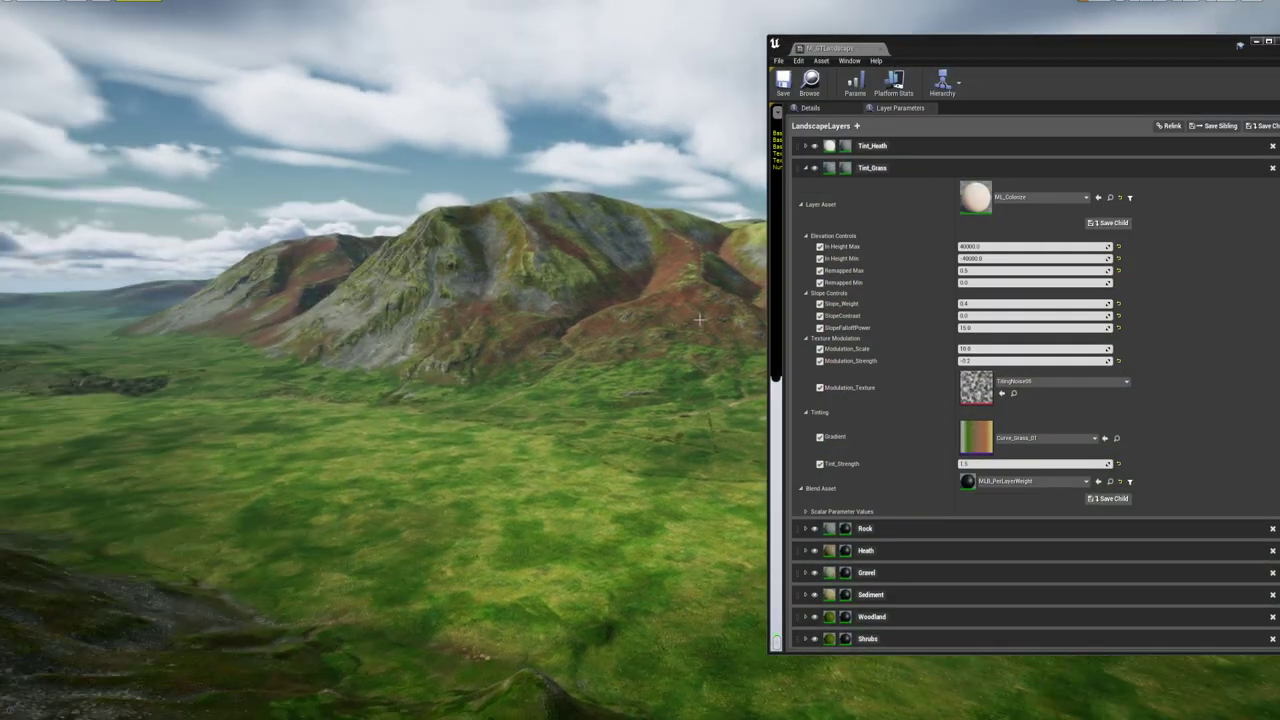
Collapse Tint_Grass, then examine the Tint_Heath layer's elevation, slope, modulation, gradient and blend weight settings
{"action": "left_click", "coordinate": [805, 167]}
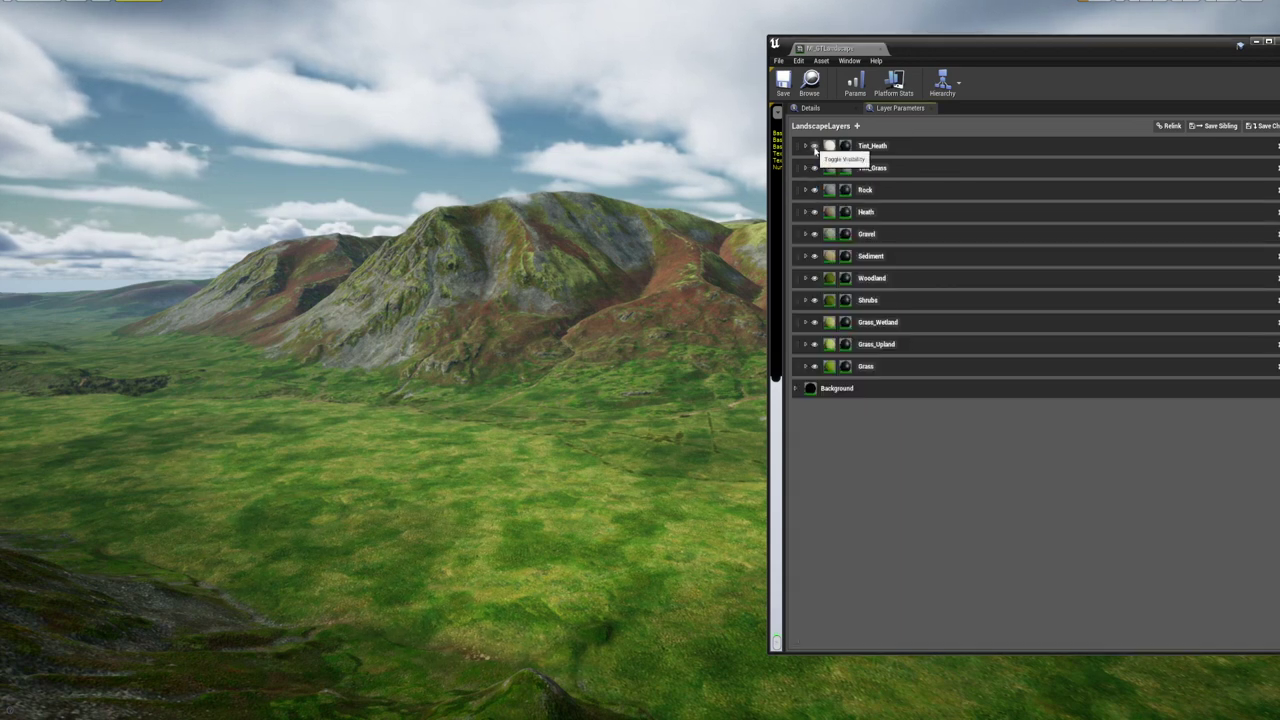
{"action": "left_click", "coordinate": [805, 146]}
{"action": "scroll", "coordinate": [906, 400], "scroll_direction": "down", "scroll_amount": 2}
{"action": "scroll", "coordinate": [977, 397], "scroll_direction": "up", "scroll_amount": 2}
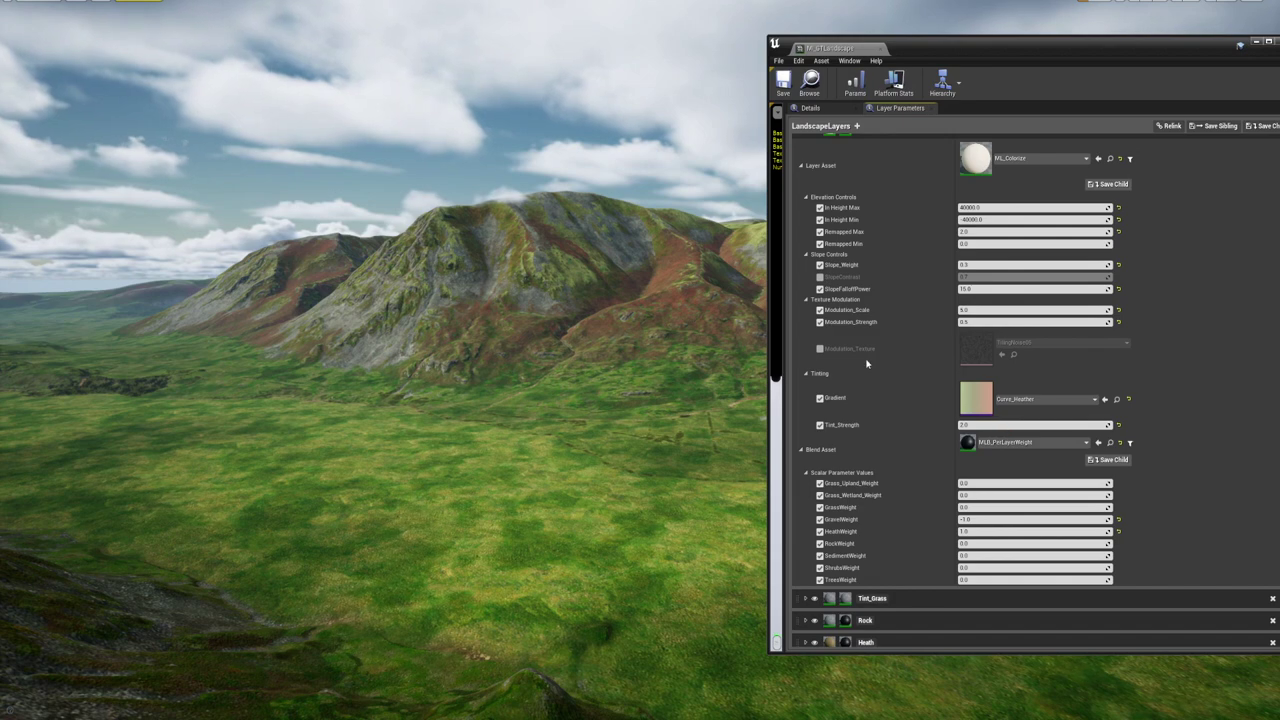
{"action": "scroll", "coordinate": [919, 408], "scroll_direction": "up", "scroll_amount": 1}
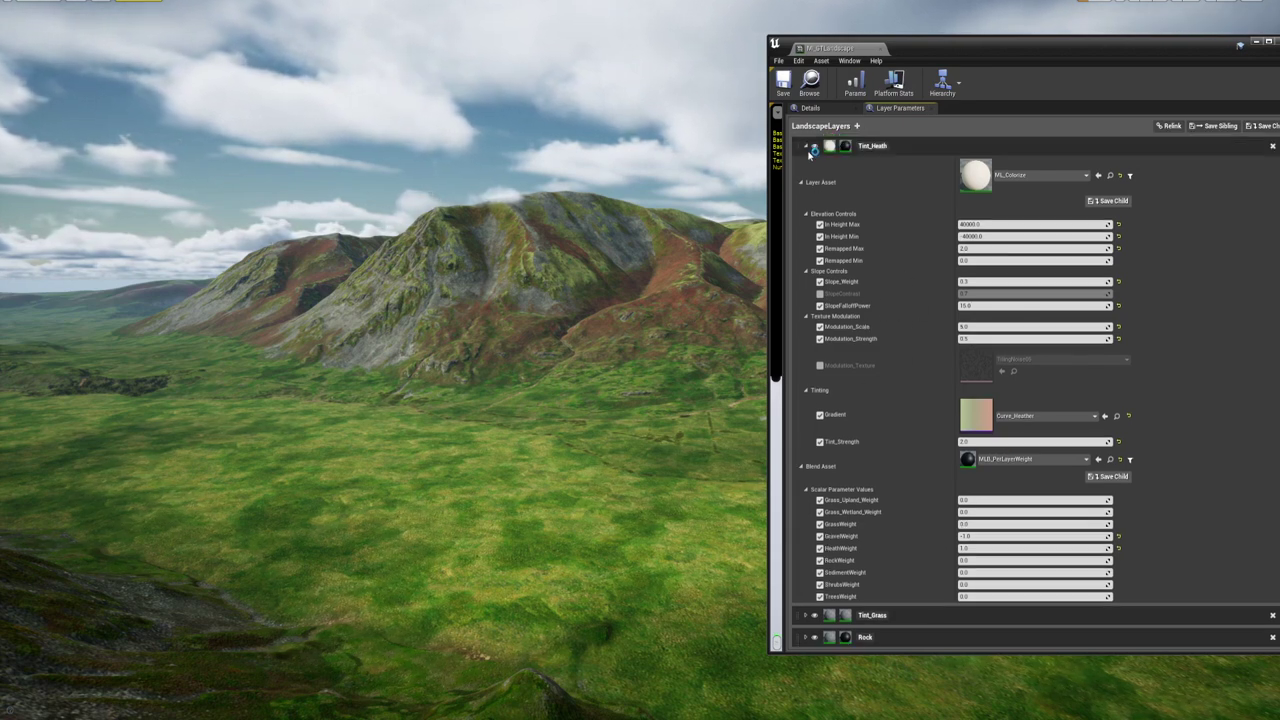
{"action": "left_click", "coordinate": [808, 148]}
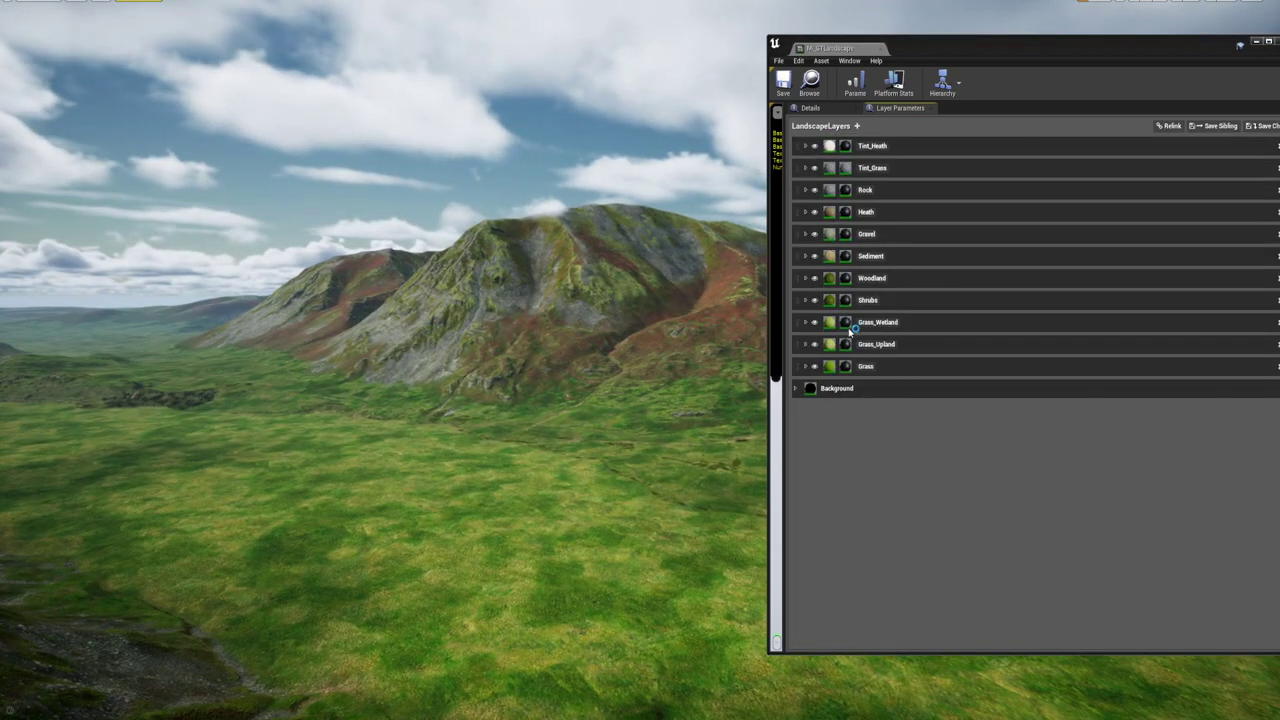
Examine the layer and blend assets of the Grass_Wetland and Grass_Upland layers
{"action": "left_click", "coordinate": [807, 323]}
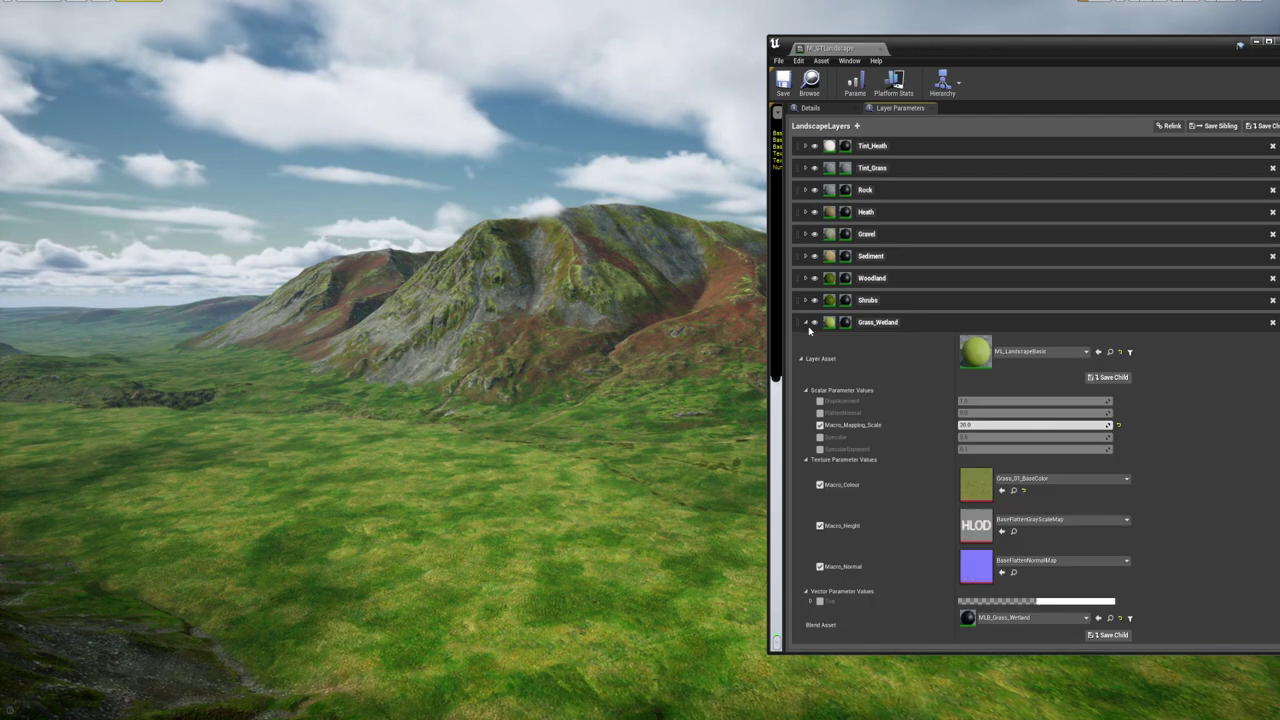
{"action": "left_click", "coordinate": [808, 324]}
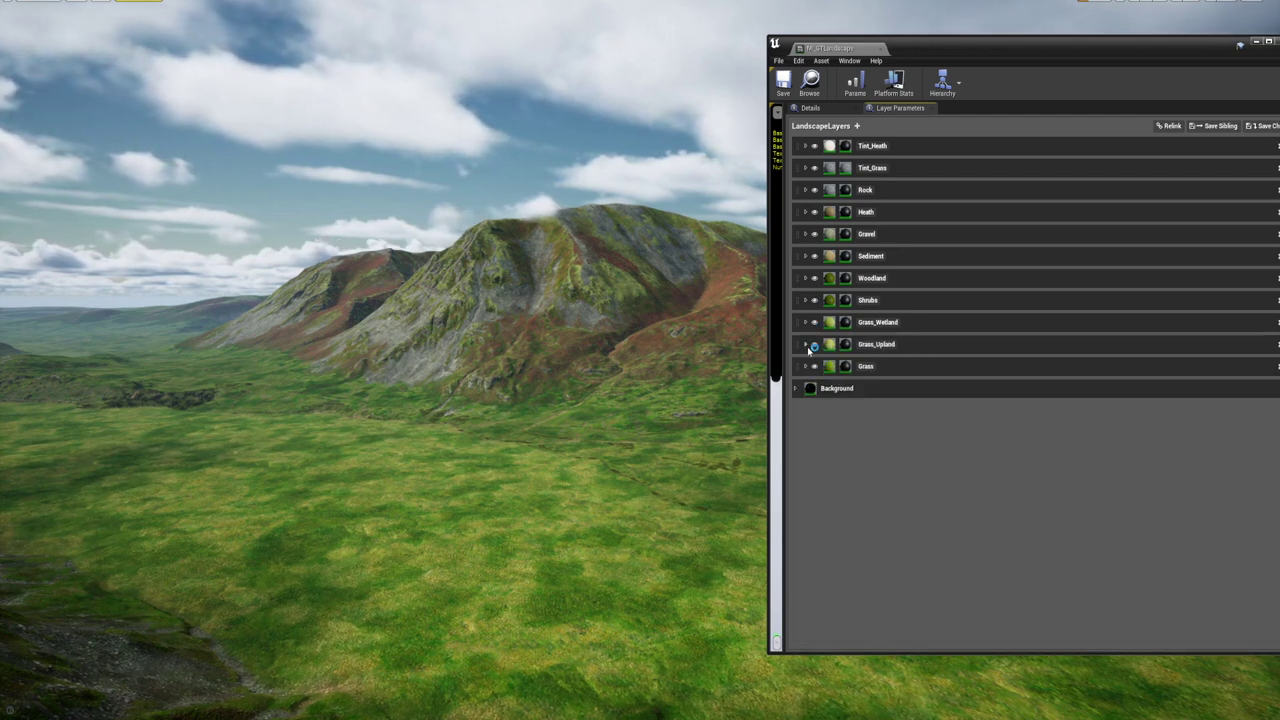
{"action": "left_click", "coordinate": [808, 345]}
{"action": "scroll", "coordinate": [836, 328], "scroll_direction": "down", "scroll_amount": 3}
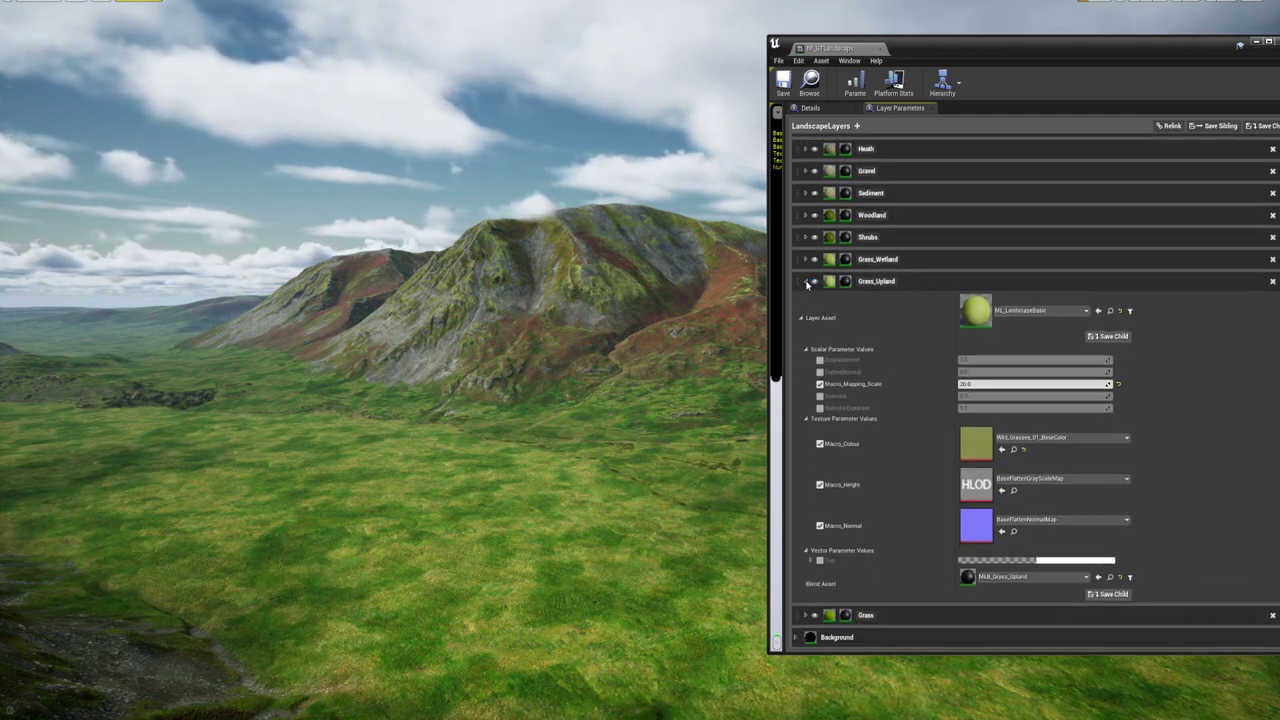
{"action": "left_click", "coordinate": [807, 282]}
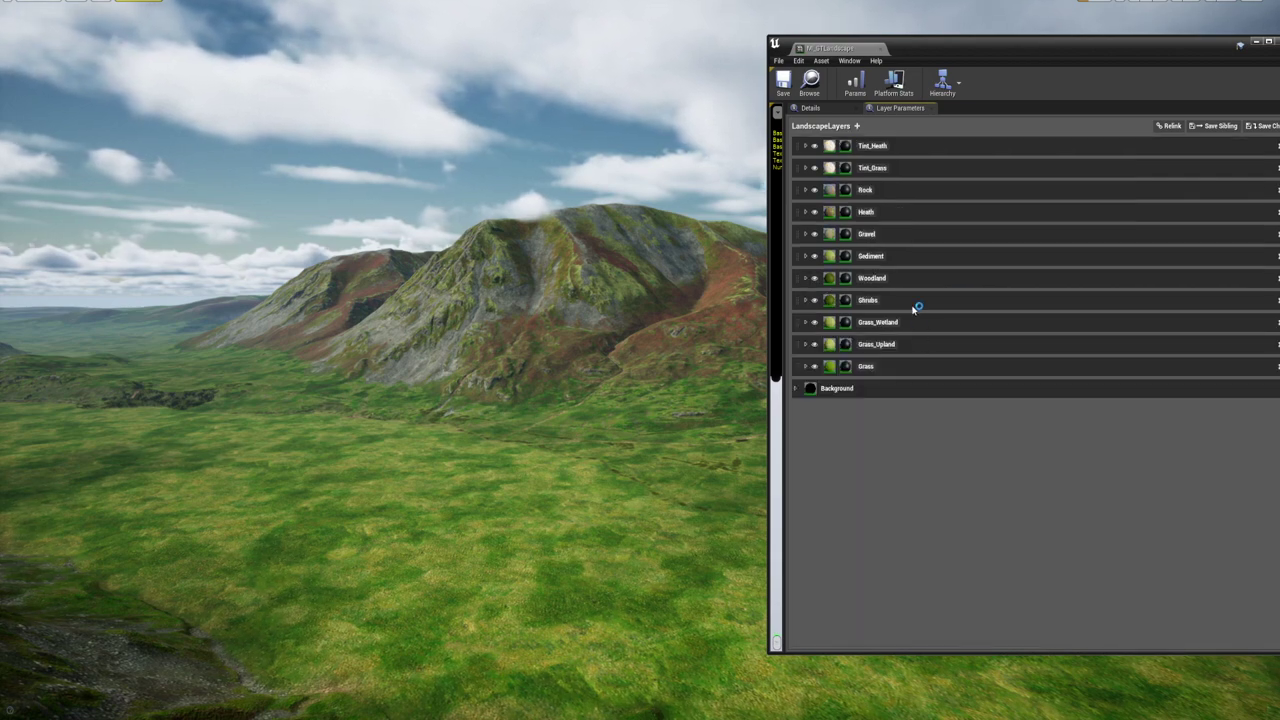
Fly over the finished landscape to examine its layer variation and minimize the material instance window
{"action": "right_click_drag", "start_coordinate": [600, 354], "coordinate": [605, 415]}
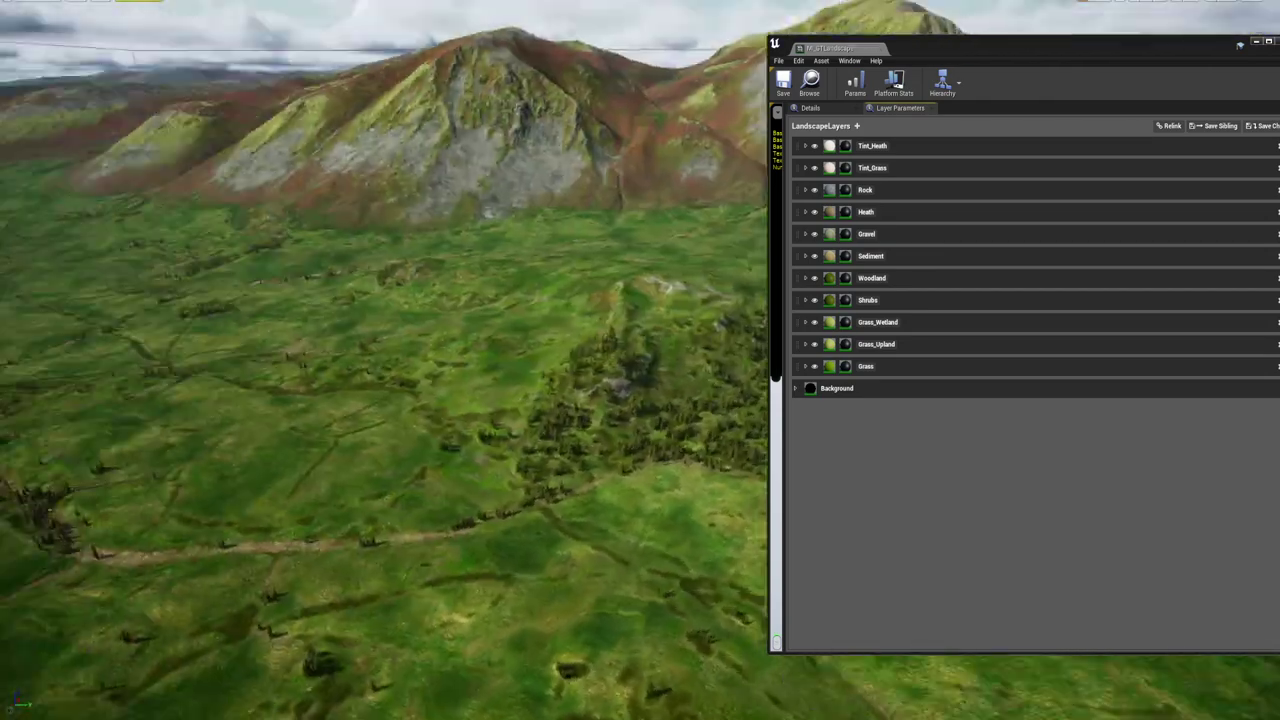
{"action": "right_click_drag", "start_coordinate": [400, 380], "coordinate": [200, 376]}
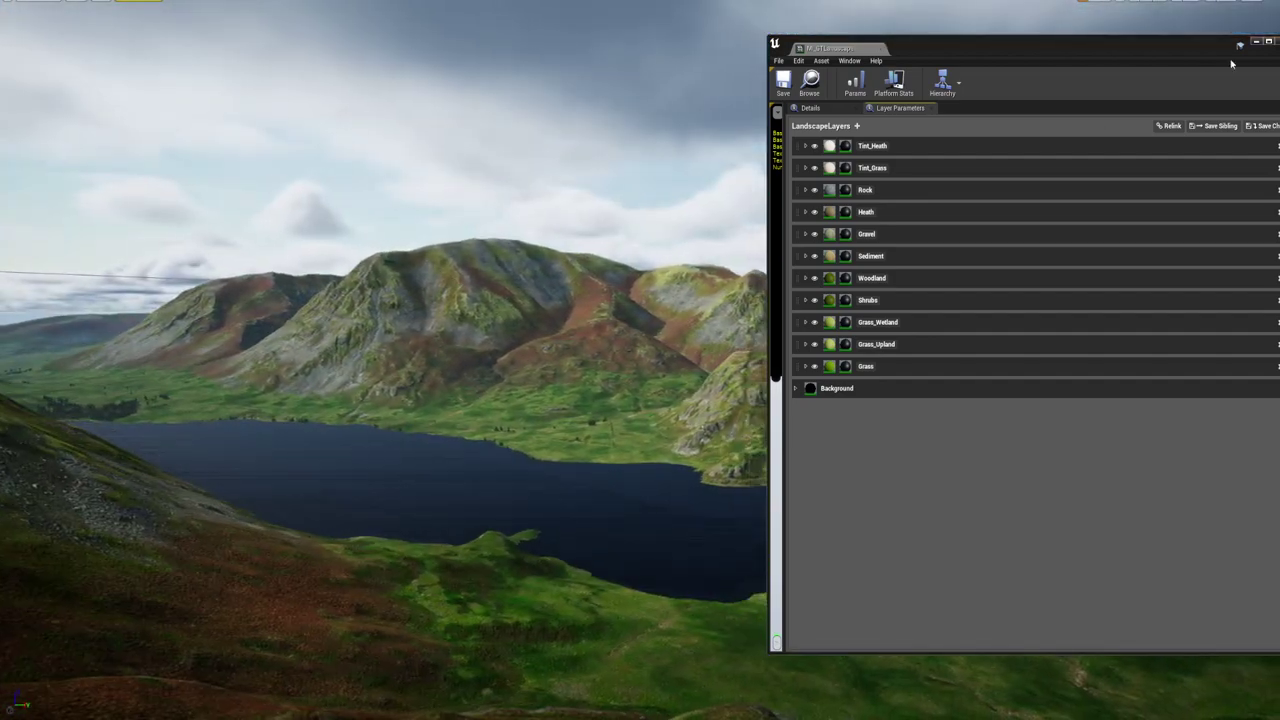
{"action": "left_click", "coordinate": [1255, 44]}
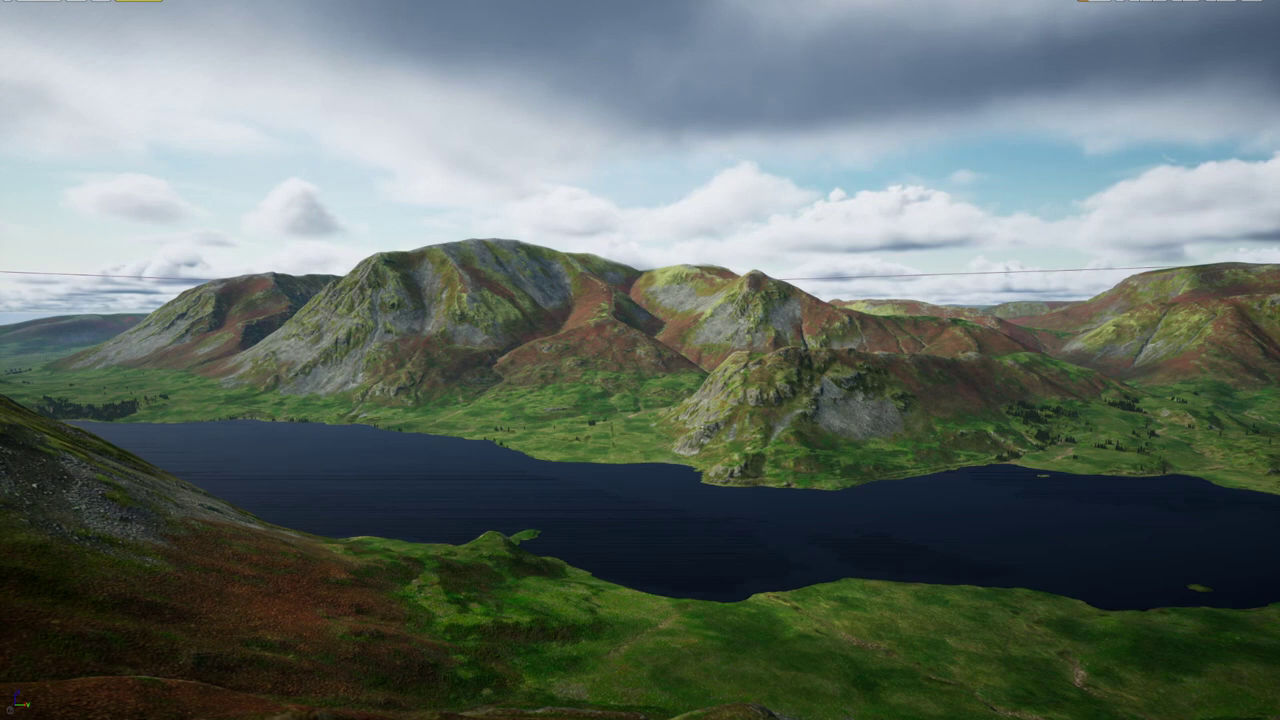